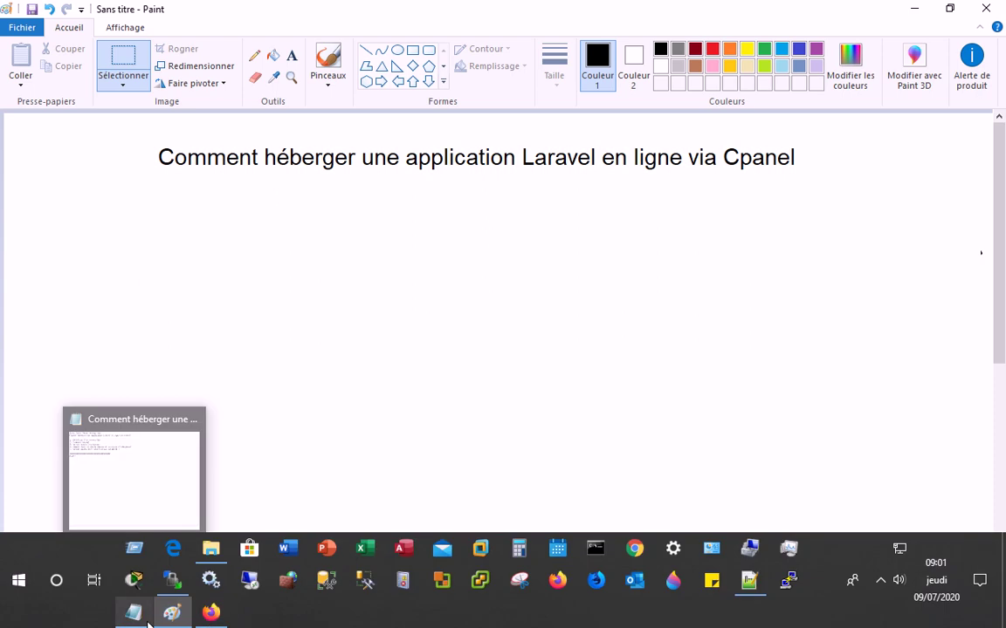
Highlight the '2. Framwork Laravel' outline line in Bloc-notes, then close Notepad
left_click(147, 622)
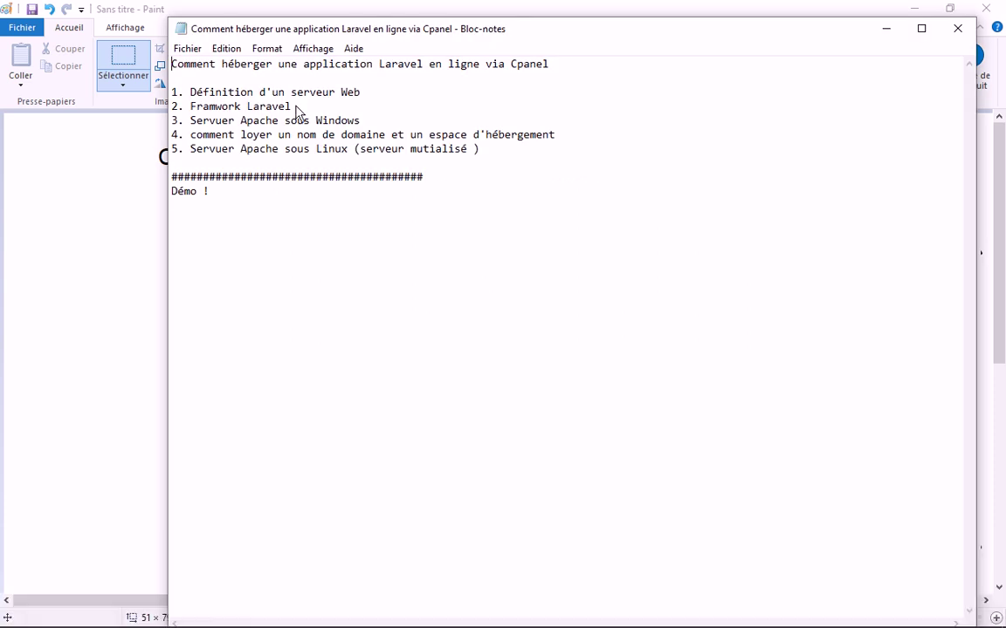
left_click_drag(297, 108, 172, 107)
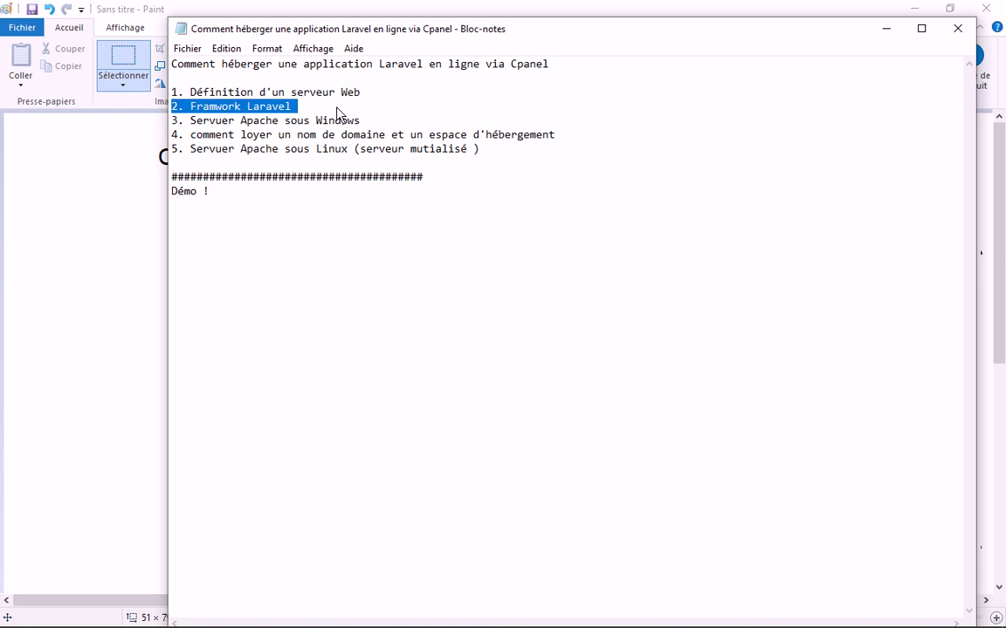
left_click(886, 28)
mouse_move(435, 627)
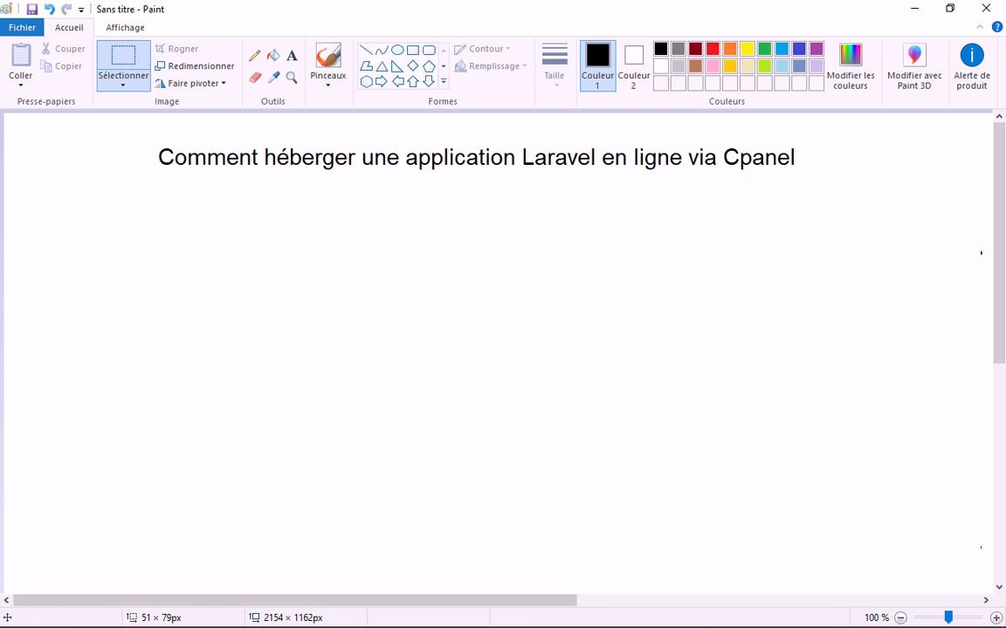
mouse_move(212, 559)
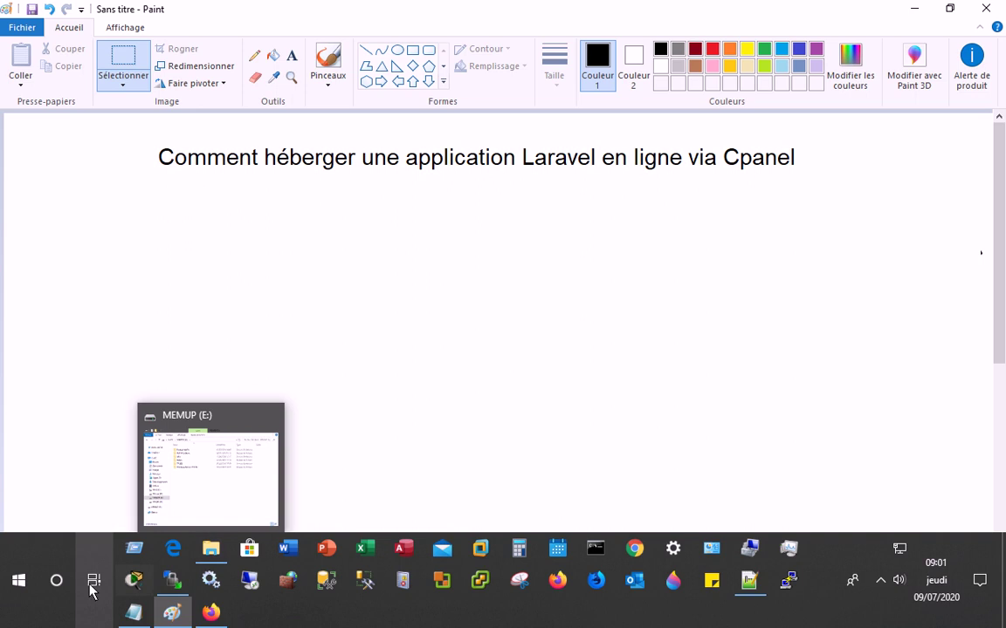
Open the projet1 folder under C:\apps in File Explorer, starting from Documents
left_click(20, 583)
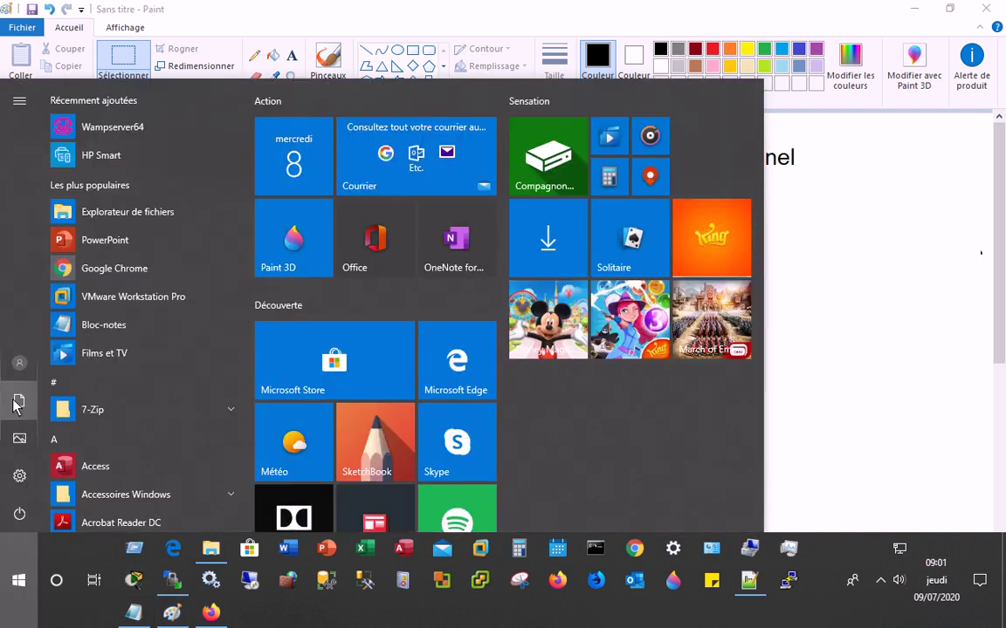
left_click(18, 403)
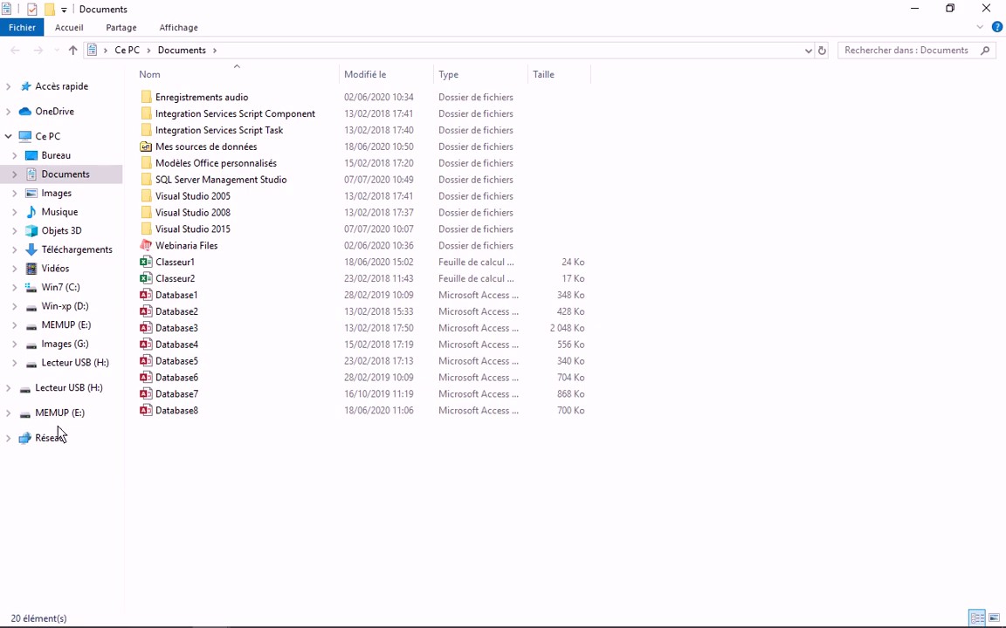
left_click(60, 288)
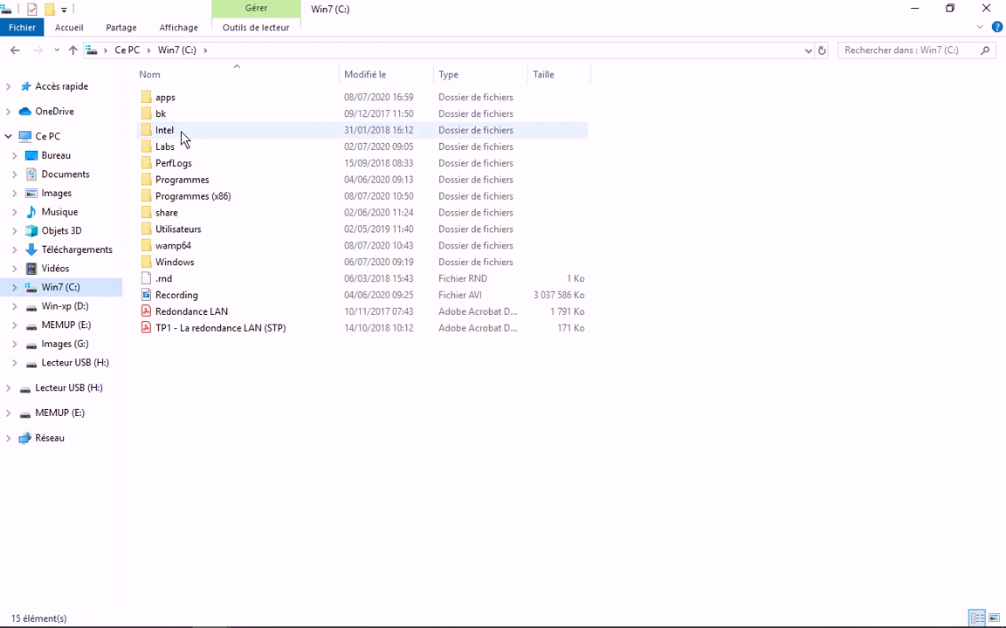
double_click(175, 99)
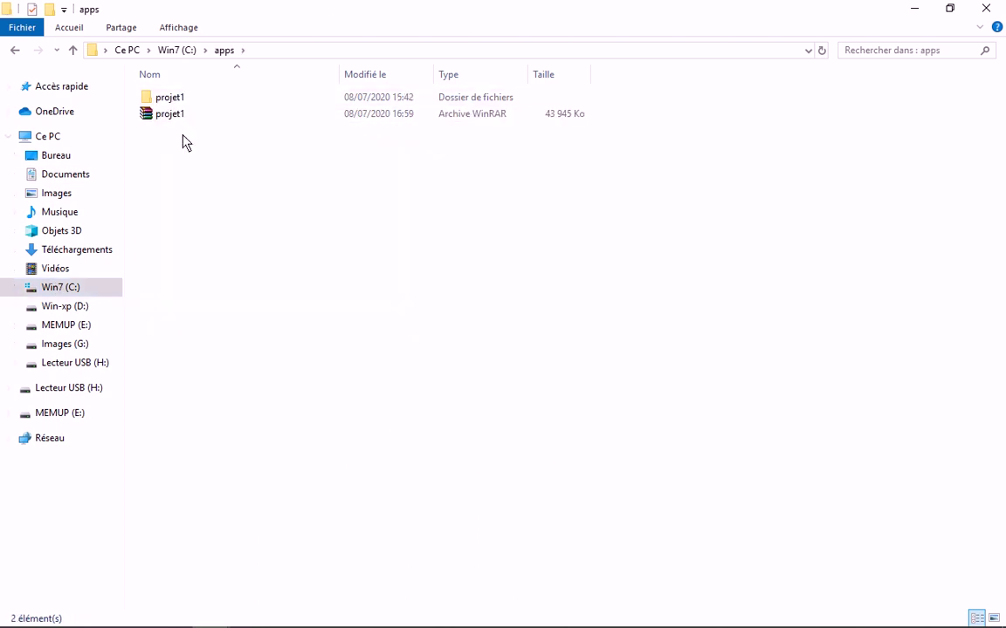
left_click(176, 101)
double_click(175, 102)
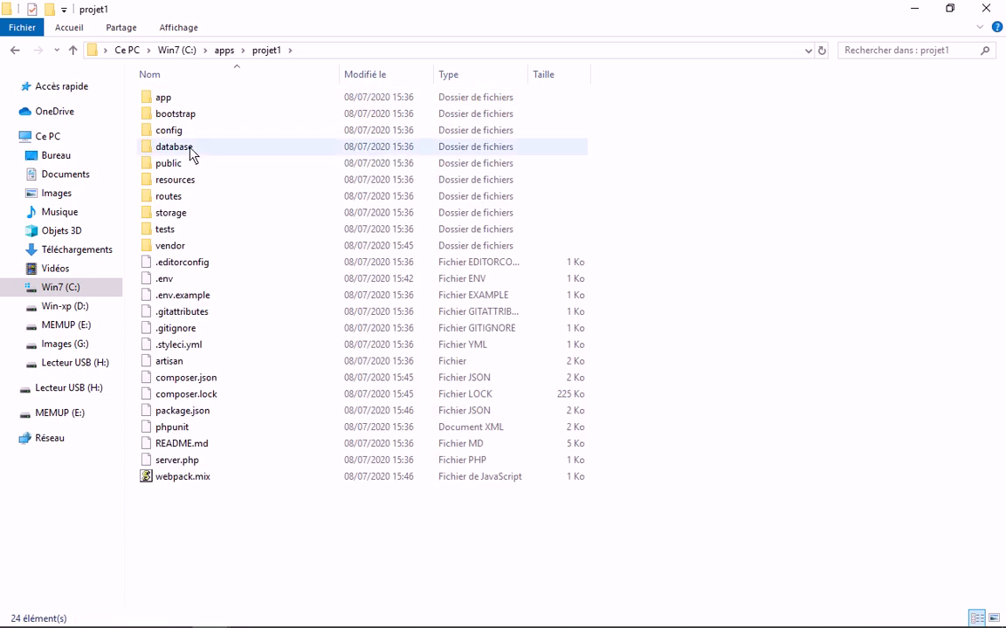
Browse app > Http > Controllers > Auth, then climb back to projet1
double_click(161, 99)
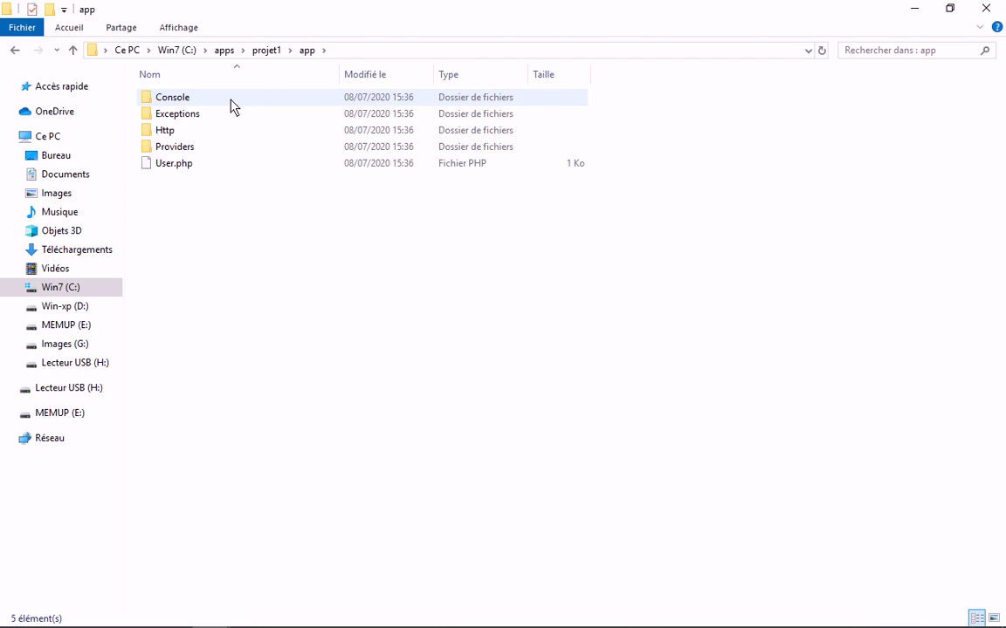
double_click(180, 132)
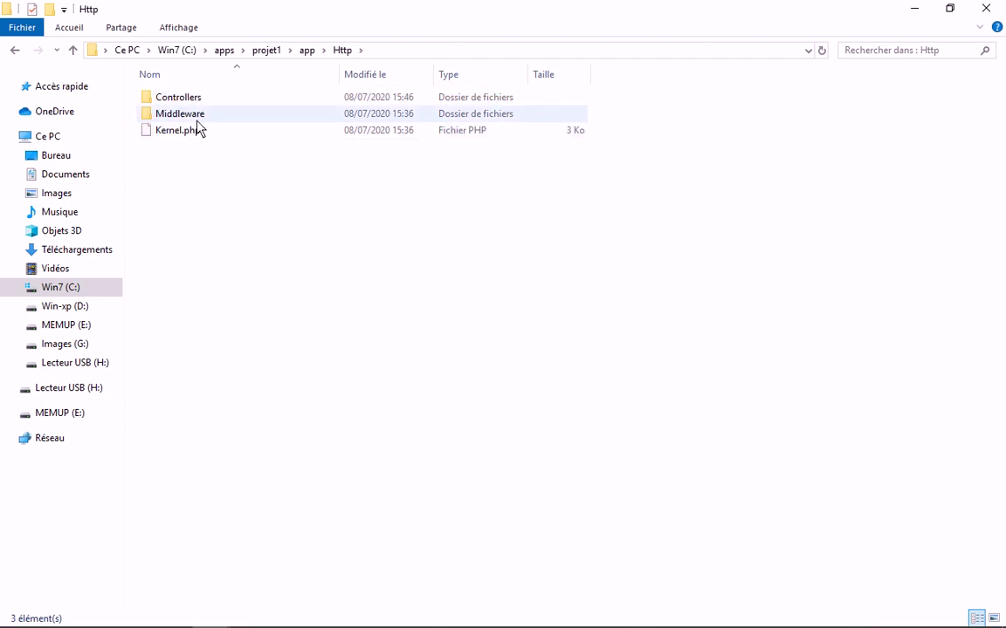
left_click(191, 101)
double_click(191, 103)
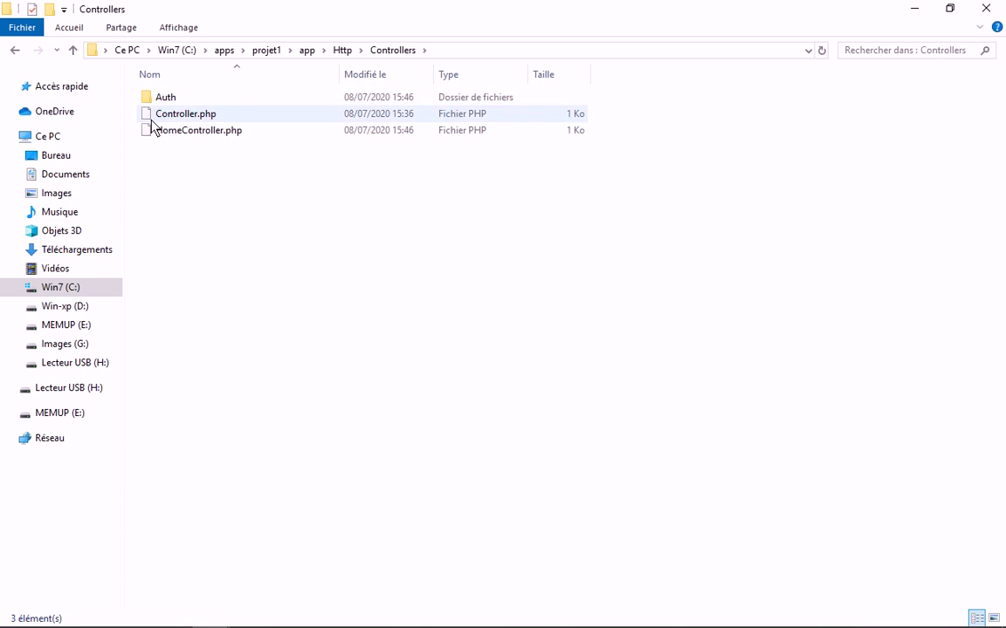
double_click(217, 101)
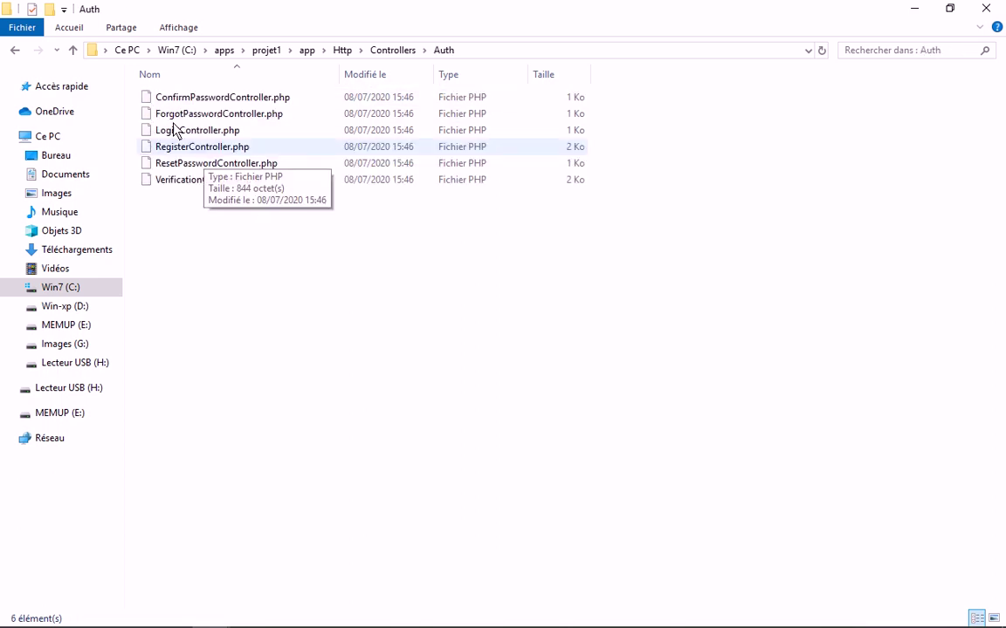
key("alt+Up")
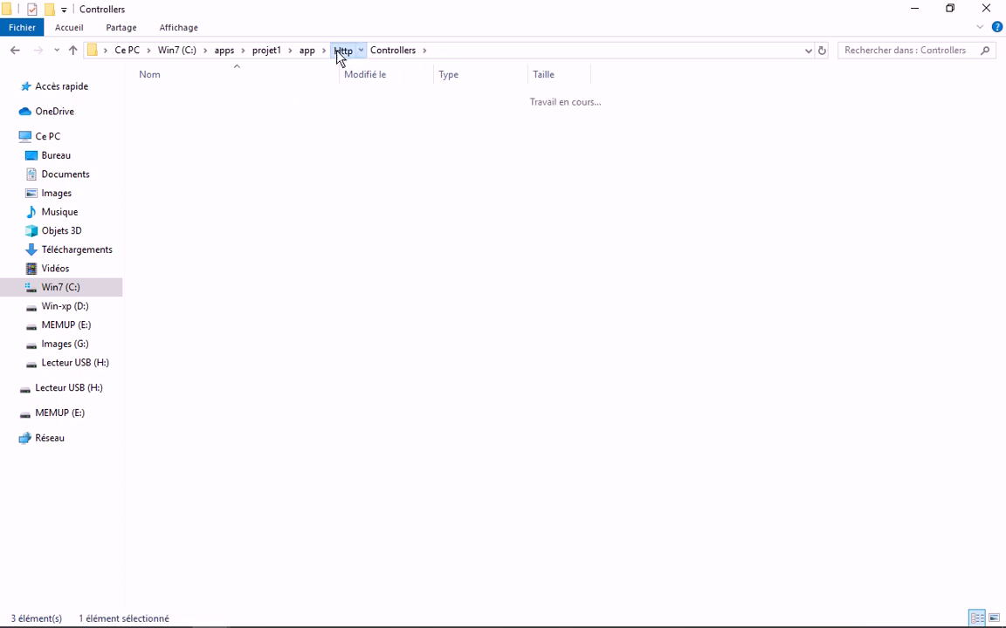
left_click(341, 51)
left_click(306, 51)
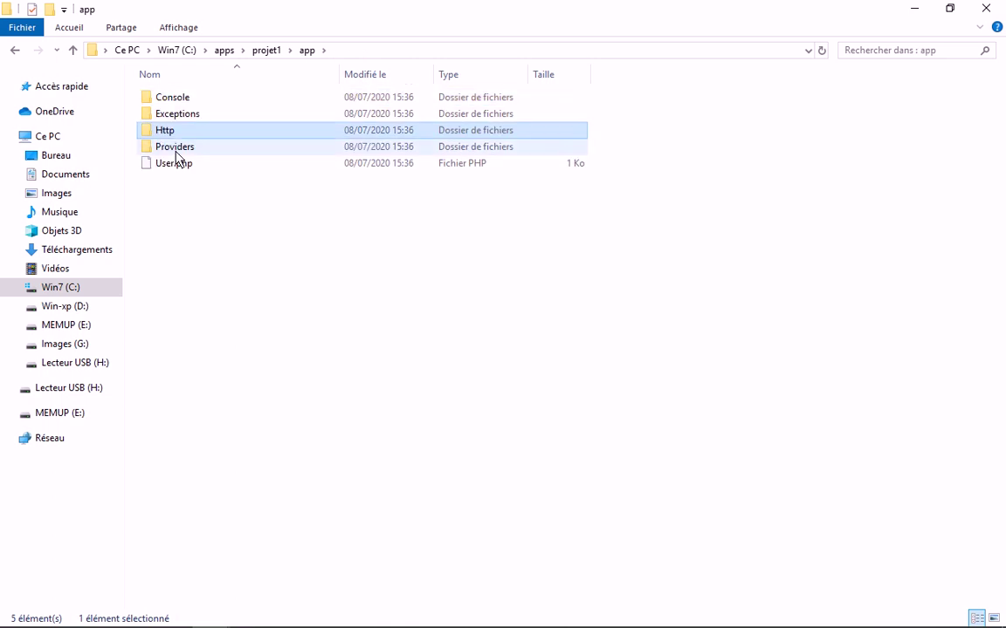
key("alt+Up")
Look inside config and database\migrations, then return to projet1
double_click(169, 130)
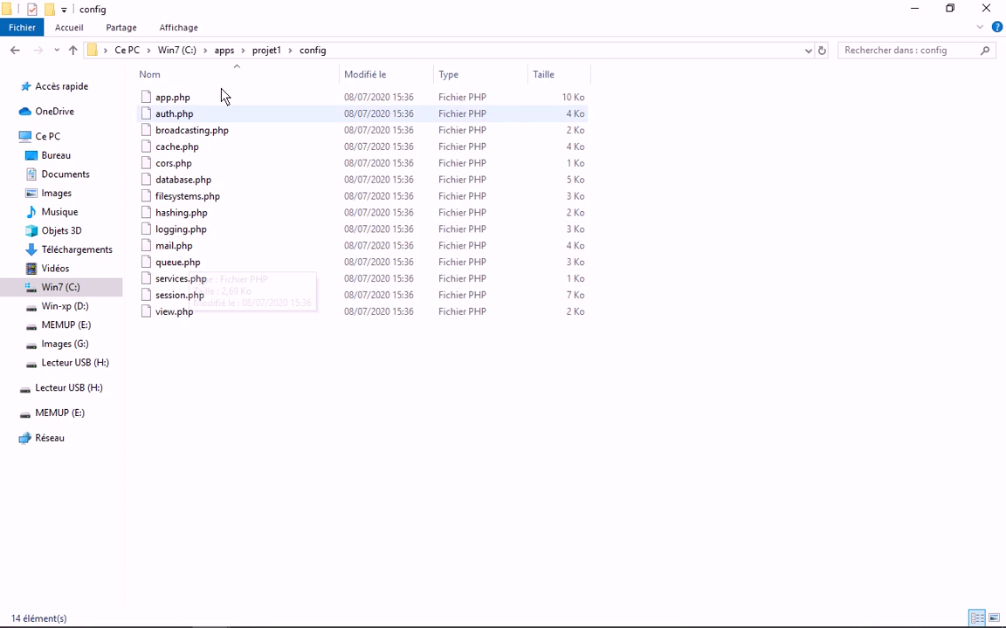
key("alt+Up")
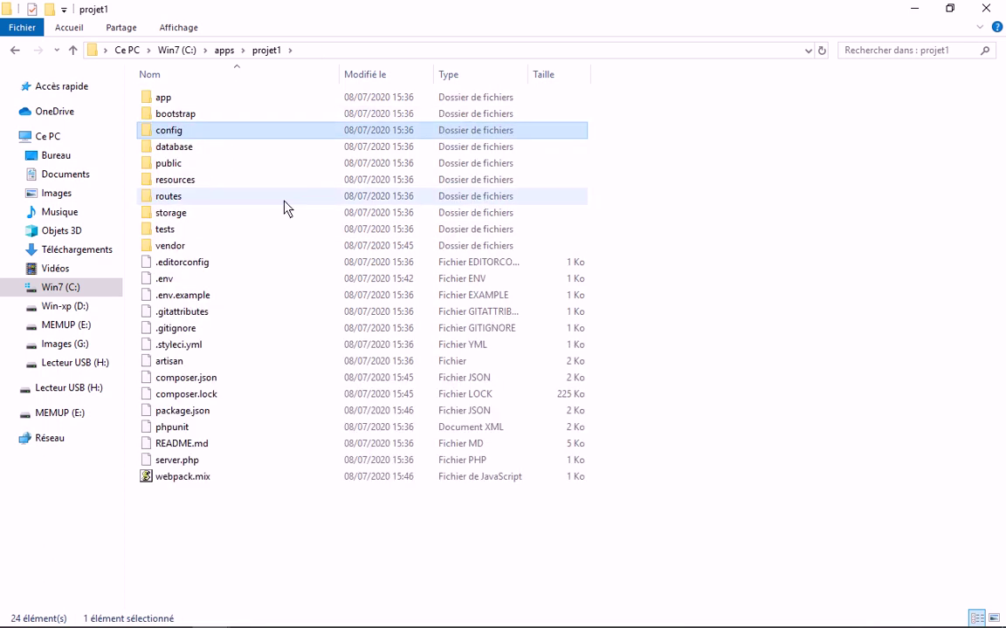
double_click(181, 148)
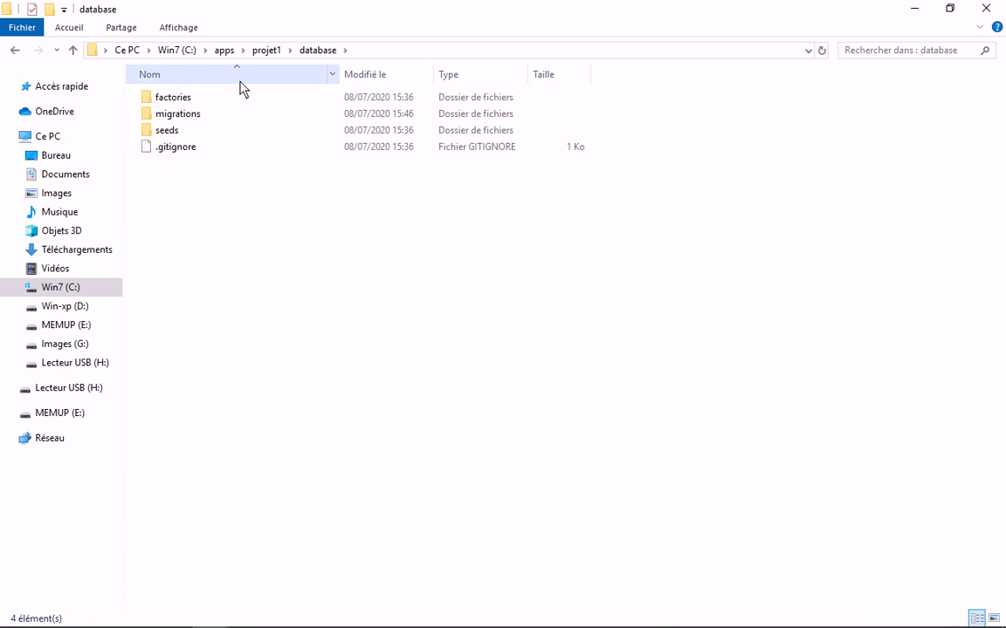
double_click(237, 114)
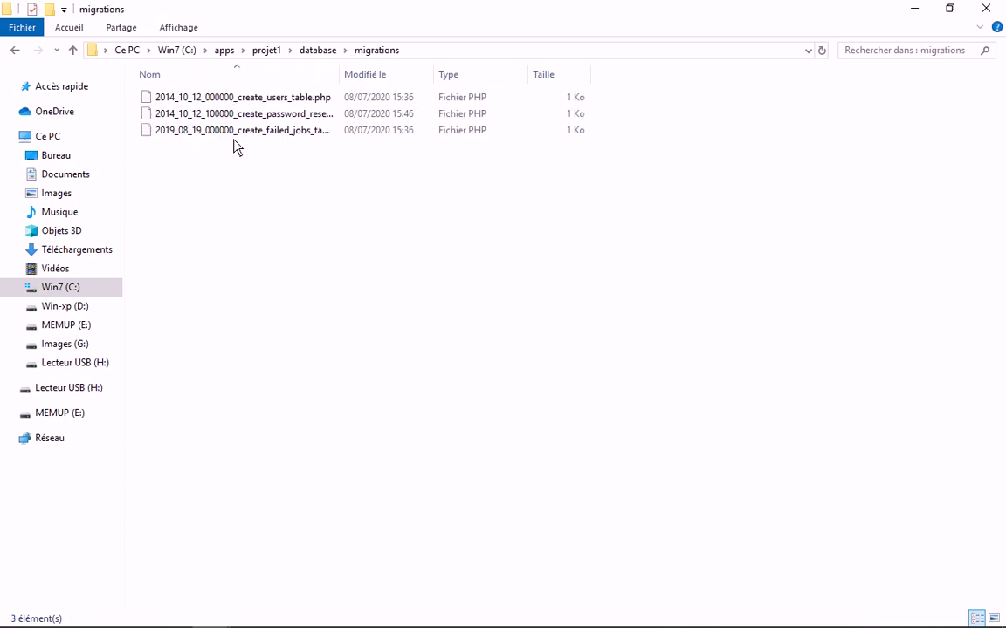
left_click(314, 52)
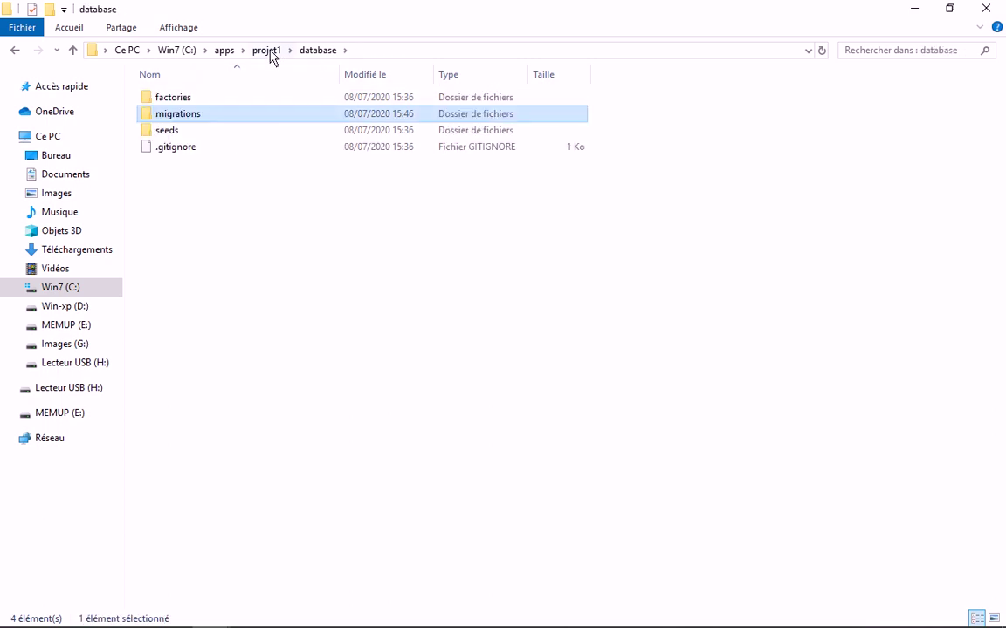
left_click(266, 50)
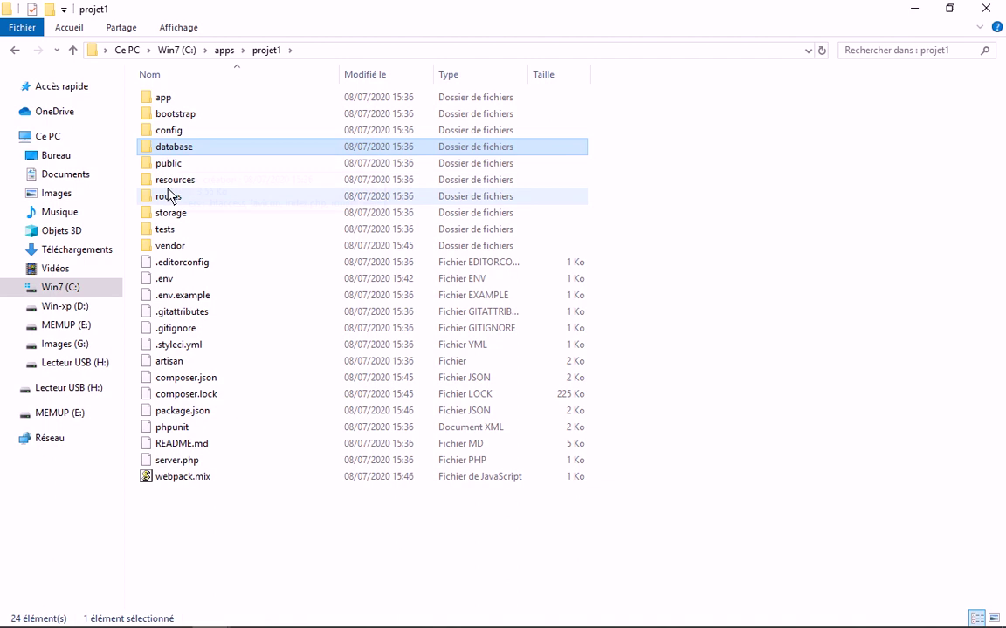
mouse_move(169, 193)
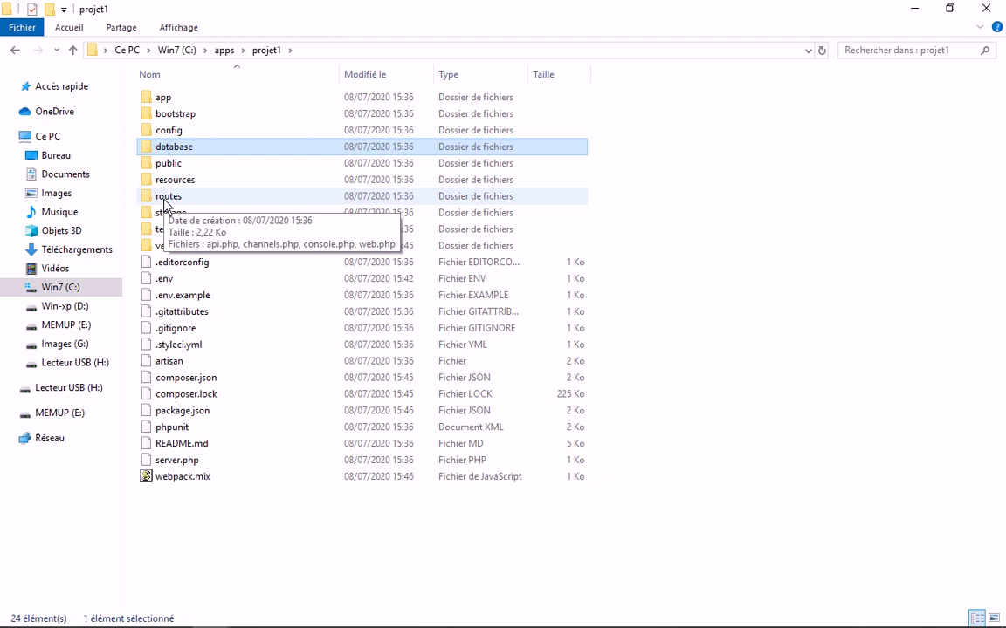
left_click(176, 168)
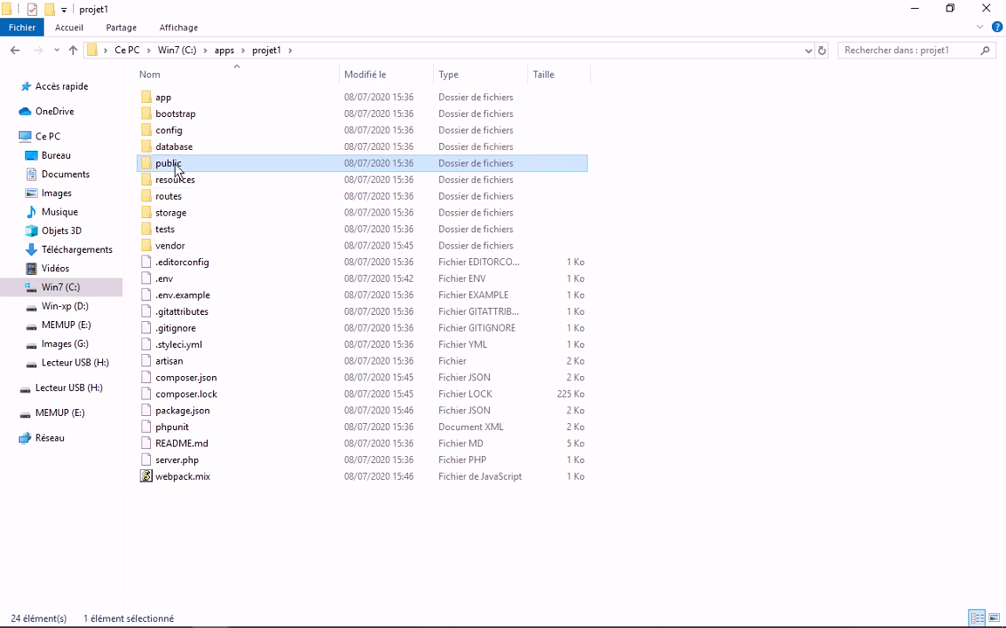
double_click(176, 169)
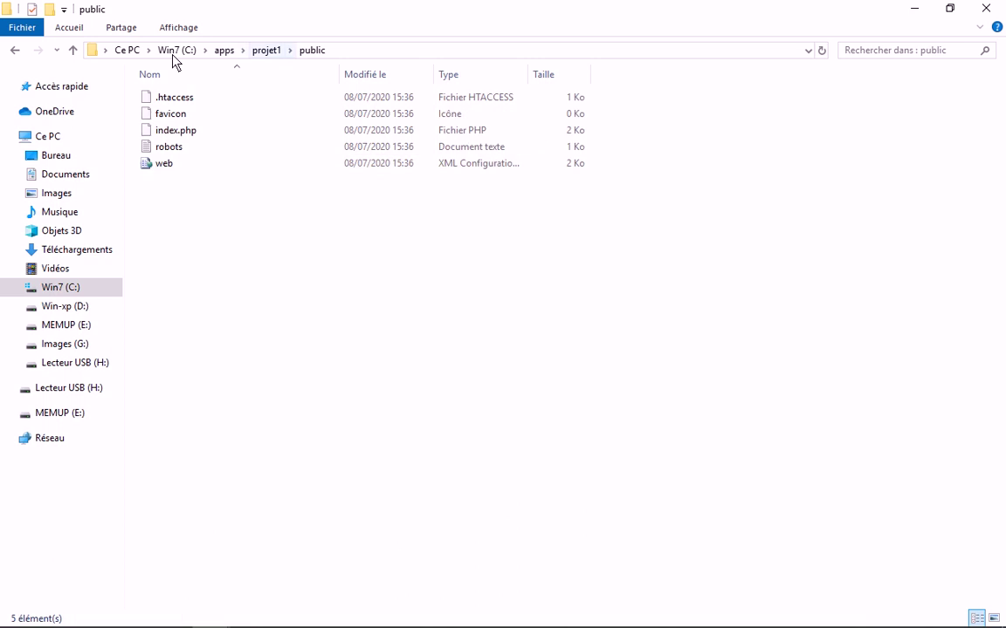
left_click(266, 51)
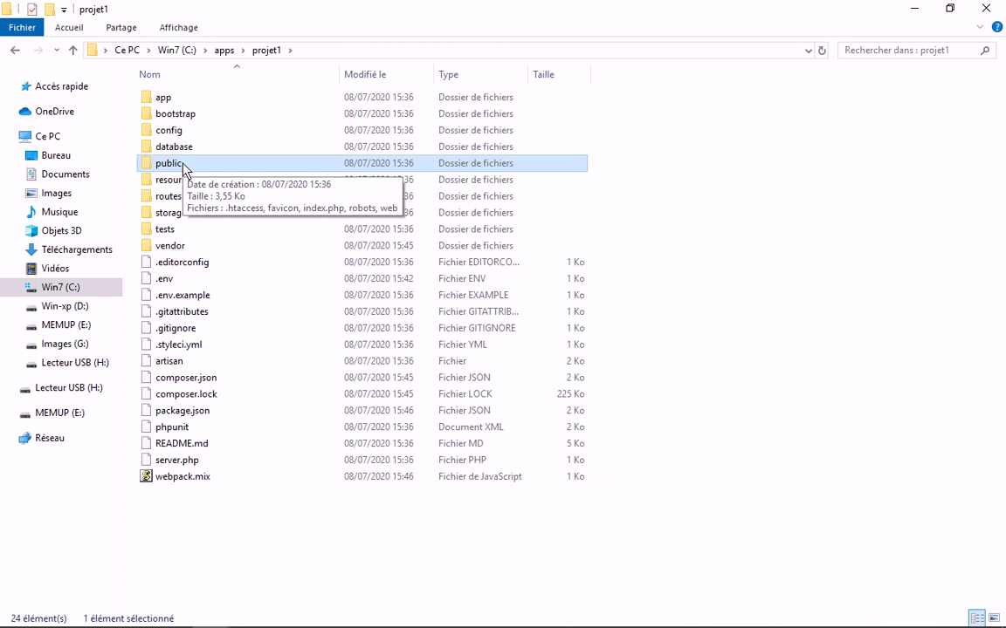
left_click(163, 97)
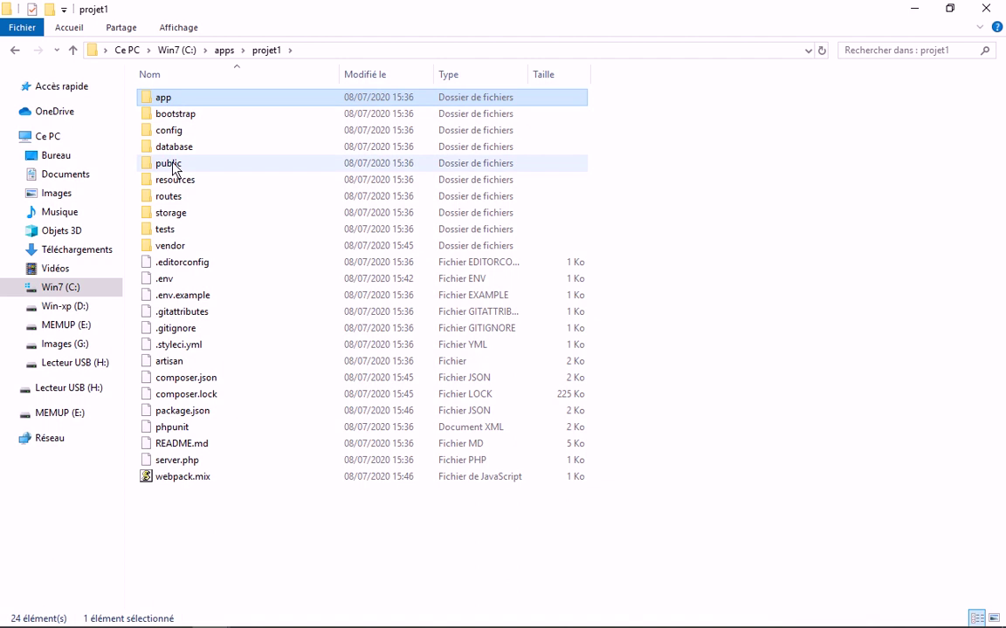
left_click(174, 166)
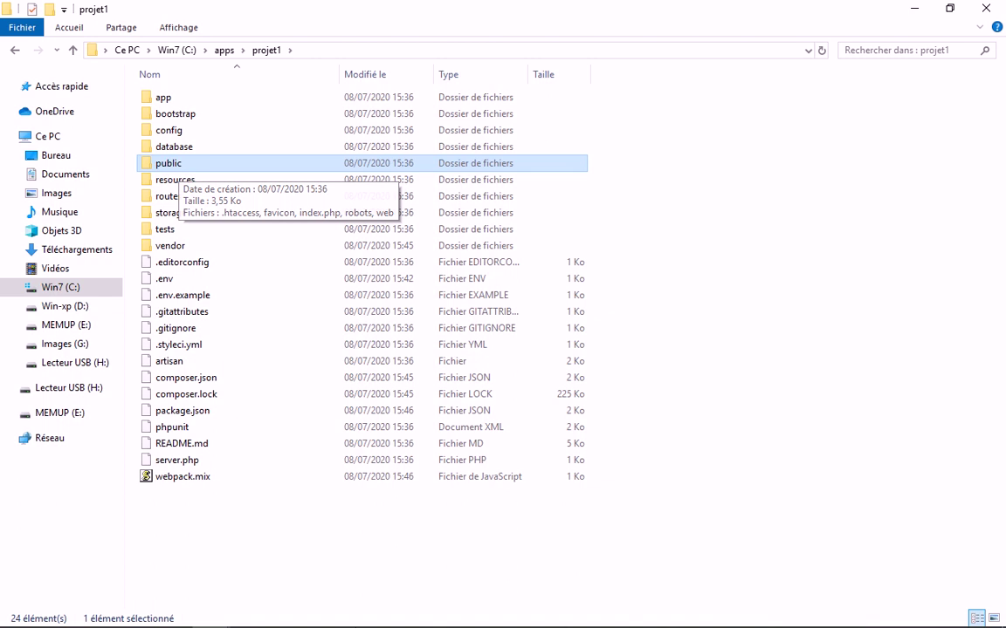
mouse_move(221, 619)
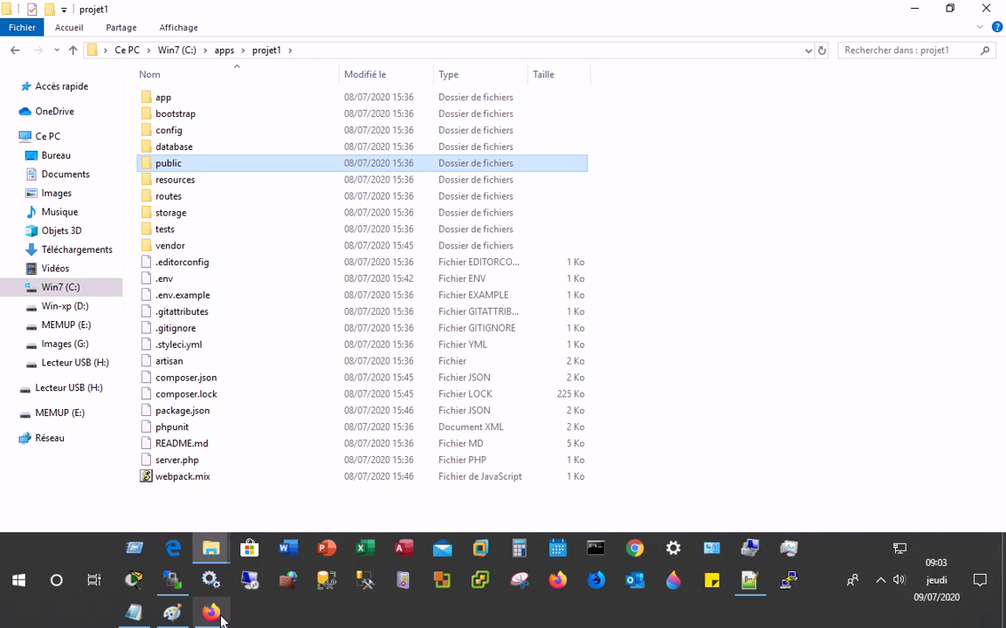
Handwrite the start of the D:\ folder path on the Paint slide with the brush
left_click(171, 619)
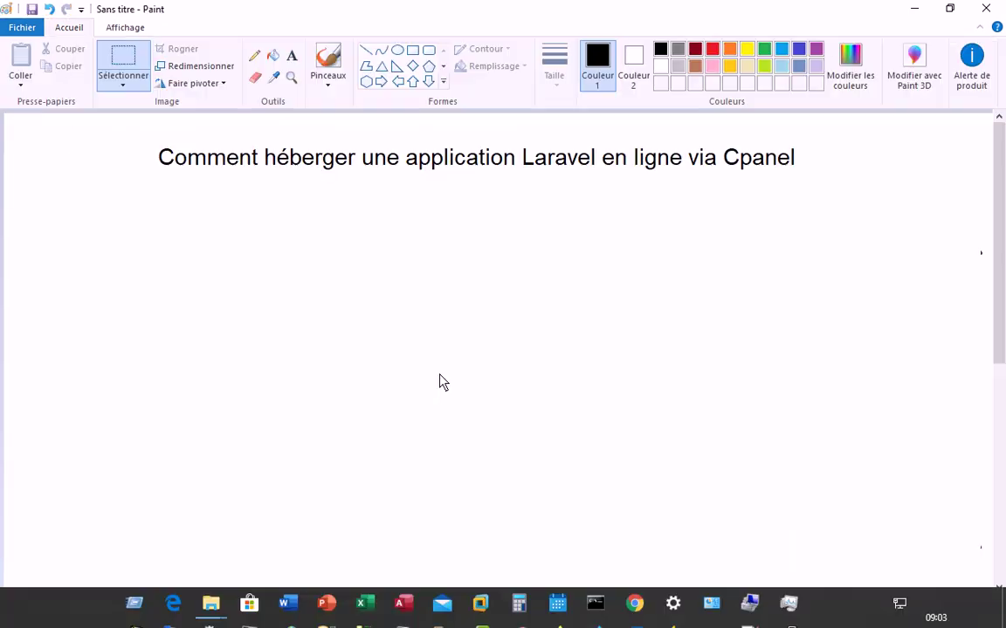
left_click_drag(339, 494, 346, 542)
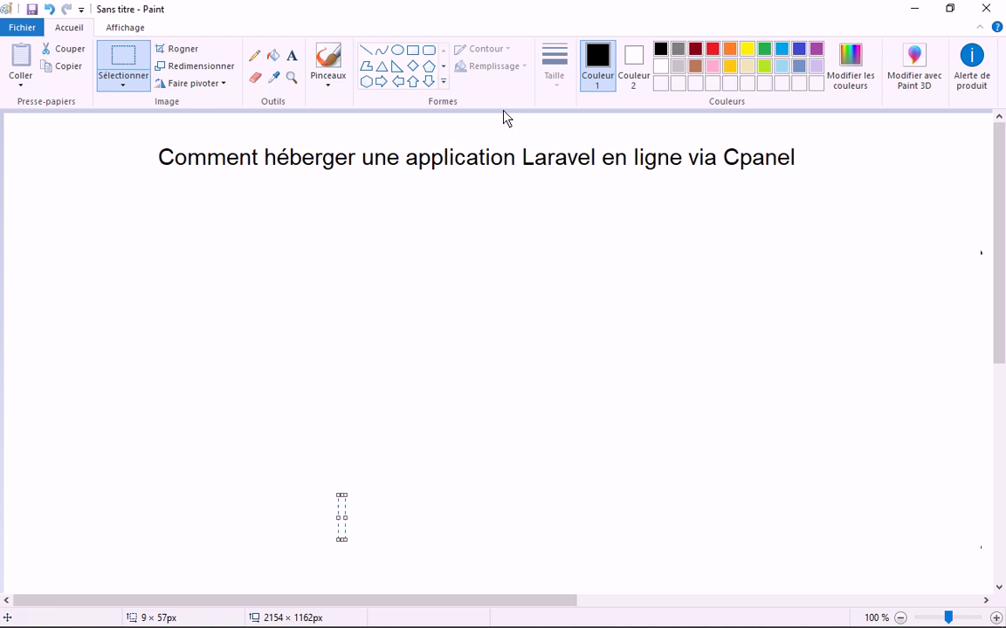
left_click(329, 59)
left_click_drag(271, 511, 277, 548)
left_click(354, 530)
left_click(345, 505)
left_click_drag(358, 483, 420, 538)
left_click_drag(430, 511, 537, 519)
mouse_move(555, 515)
left_mouse_down()
mouse_move(639, 517)
mouse_move(671, 491)
mouse_move(731, 535)
left_mouse_up()
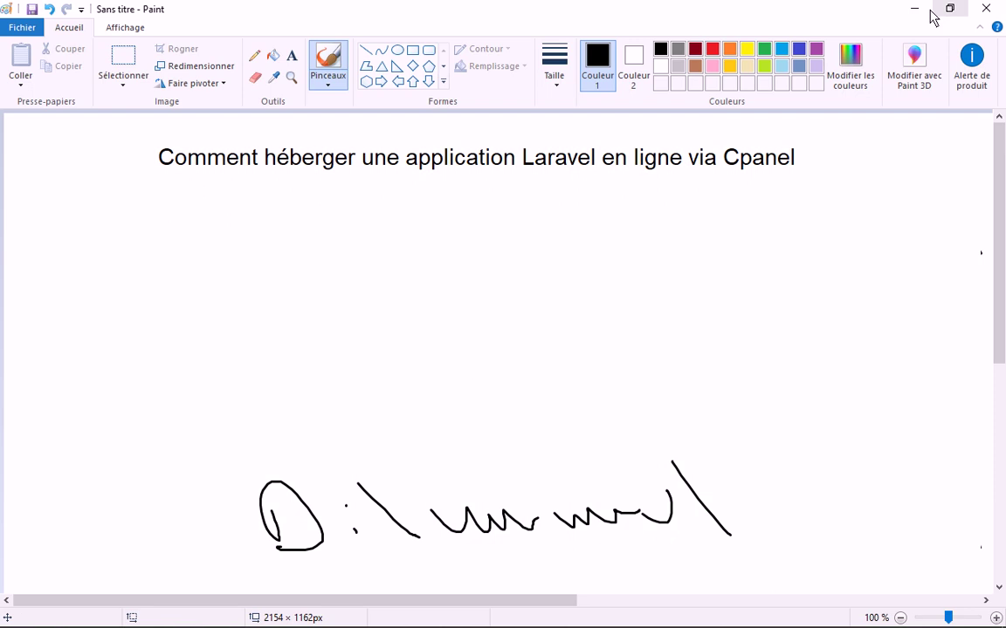
Handwrite the projet folder name at the path's end, undoing a stray dot
left_click_drag(768, 493, 789, 550)
left_click_drag(754, 525, 786, 523)
mouse_move(809, 515)
left_mouse_down()
mouse_move(832, 523)
mouse_move(869, 508)
left_mouse_up()
mouse_move(883, 499)
left_mouse_down()
mouse_move(904, 531)
mouse_move(915, 519)
left_mouse_up()
left_click_drag(936, 503, 927, 494)
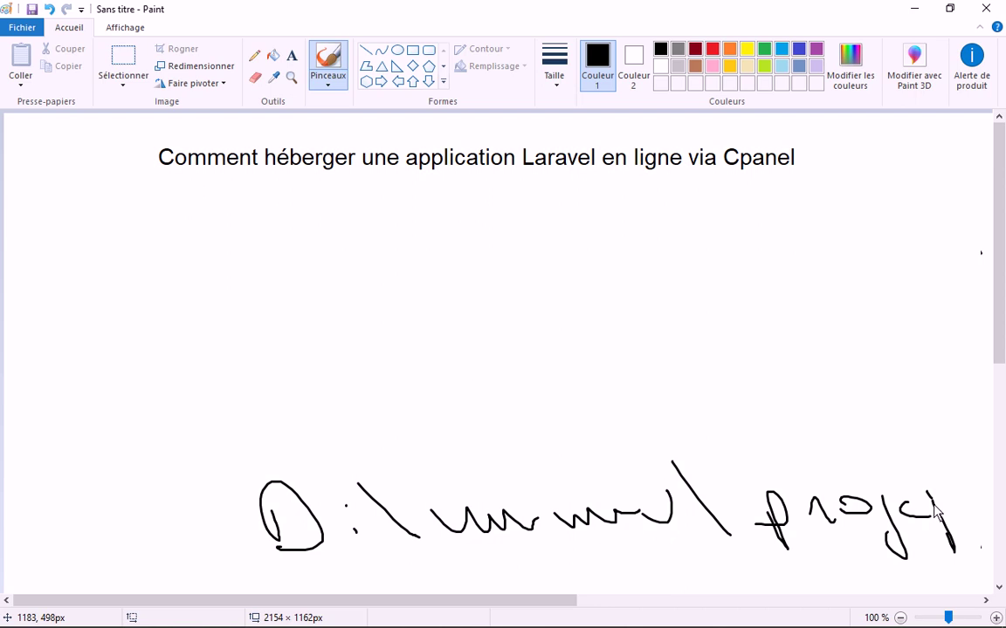
left_click_drag(920, 445, 938, 503)
mouse_move(925, 500)
left_mouse_down()
mouse_move(949, 479)
mouse_move(971, 491)
left_mouse_up()
left_click_drag(973, 462, 986, 508)
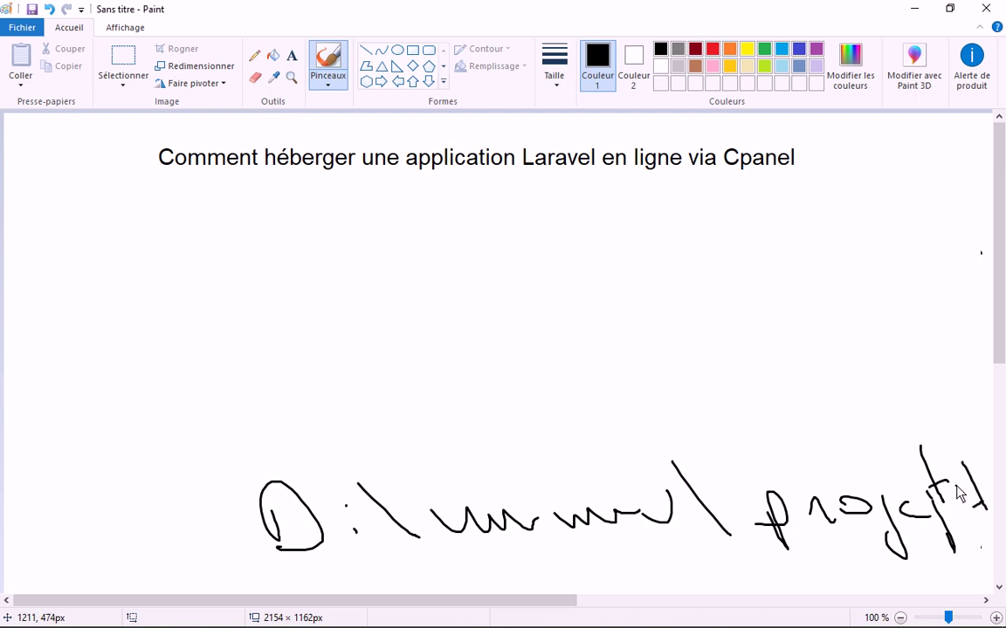
left_click(354, 458)
key("ctrl+z")
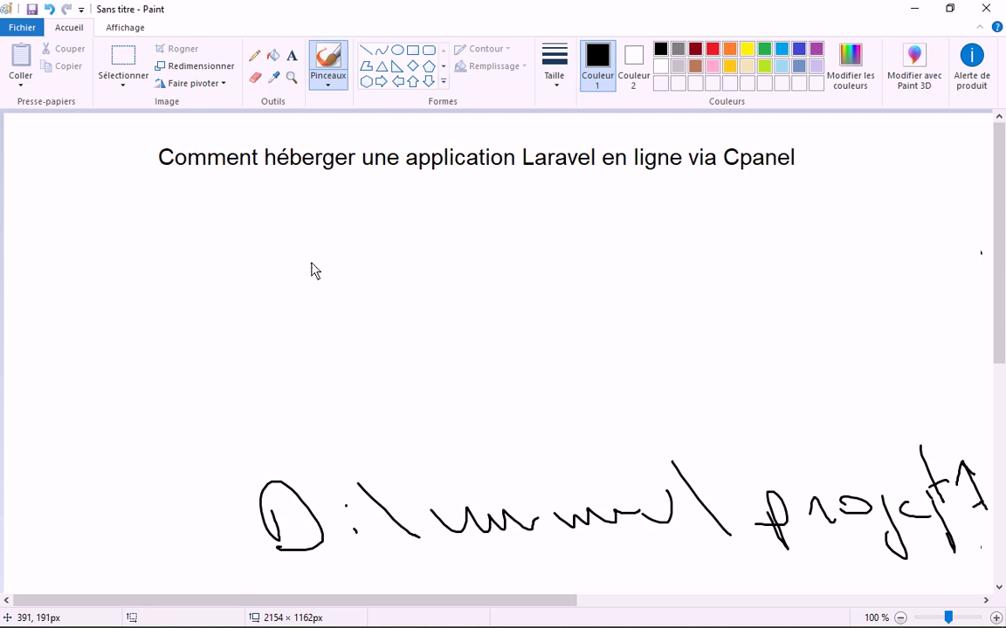
Write 'localhost' below the title with an arrow down to the path
mouse_move(312, 259)
left_mouse_down()
mouse_move(384, 248)
mouse_move(382, 261)
mouse_move(516, 254)
mouse_move(529, 226)
mouse_move(642, 246)
left_mouse_up()
left_click_drag(637, 204, 669, 261)
left_click_drag(645, 236, 699, 226)
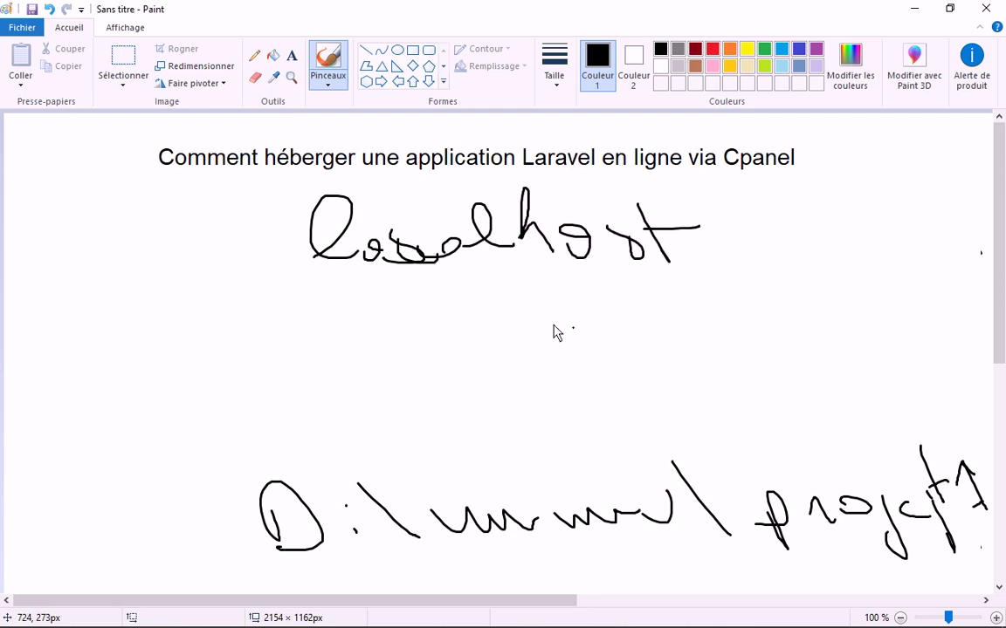
mouse_move(436, 276)
left_mouse_down()
mouse_move(555, 493)
mouse_move(561, 481)
left_mouse_up()
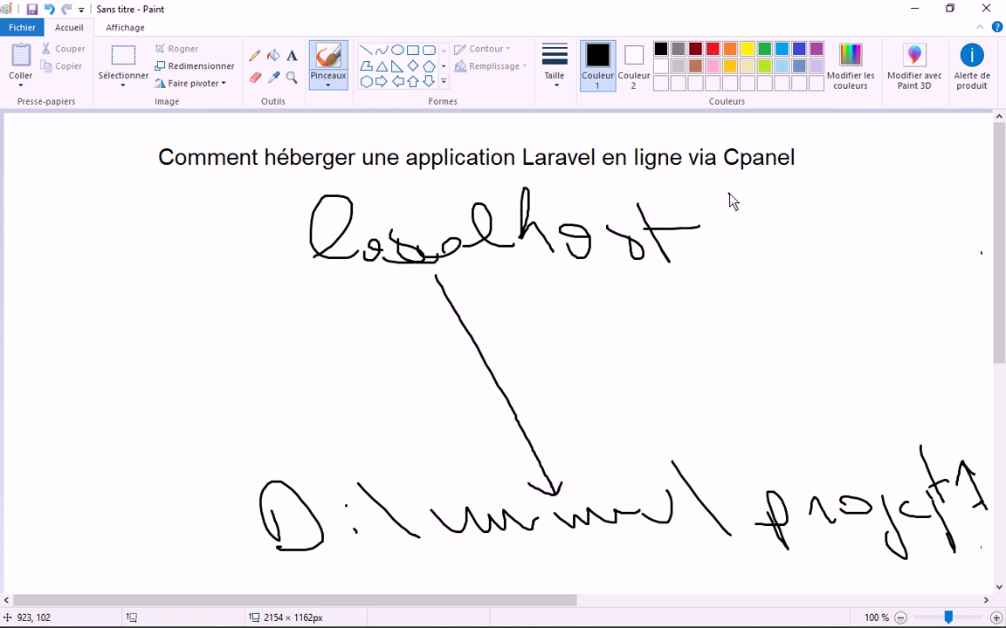
Add '/projet' after localhost in the handwritten address
left_click_drag(730, 194, 701, 275)
left_click_drag(741, 215, 753, 255)
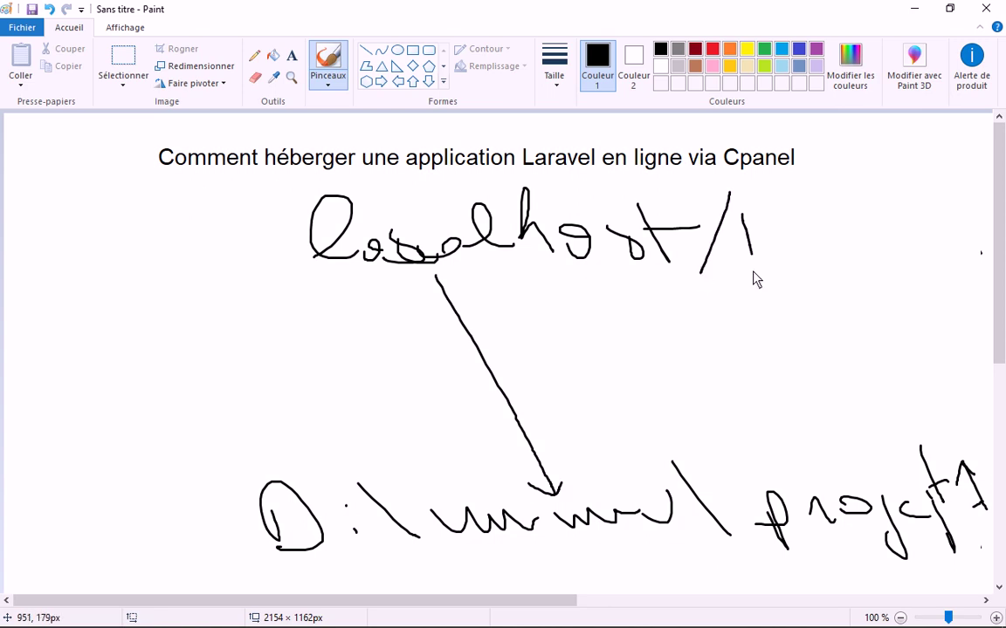
left_click_drag(740, 216, 754, 283)
left_click_drag(756, 255, 840, 229)
mouse_move(845, 214)
left_mouse_down()
mouse_move(908, 222)
mouse_move(918, 235)
left_mouse_up()
mouse_move(898, 217)
left_mouse_down()
mouse_move(953, 203)
mouse_move(962, 224)
left_mouse_up()
left_click(892, 276)
left_click_drag(486, 600, 599, 600)
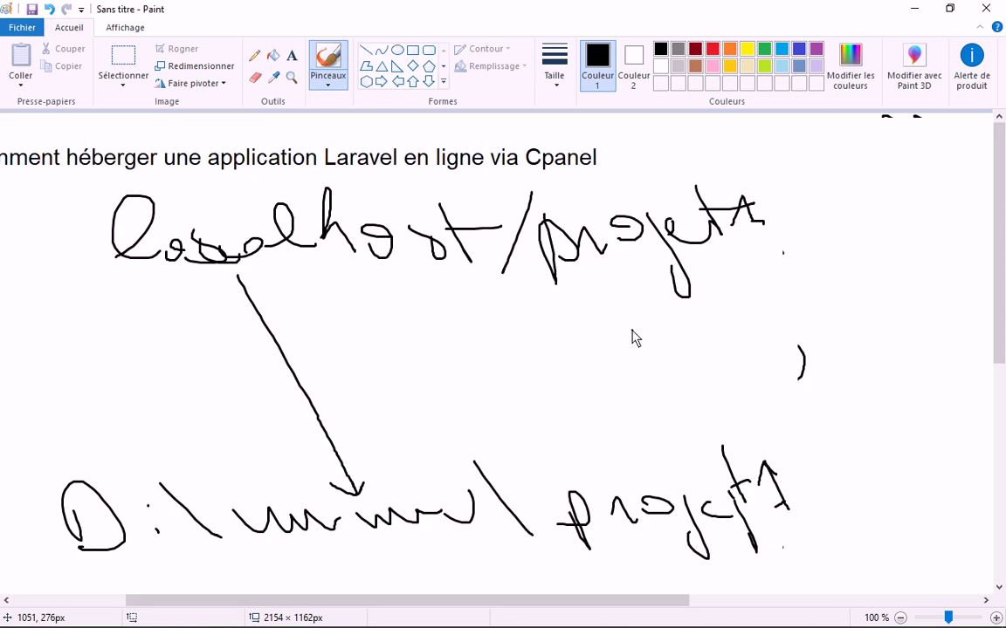
Append '/public', underline it, and draw an arrow down from it
left_click_drag(825, 164, 768, 275)
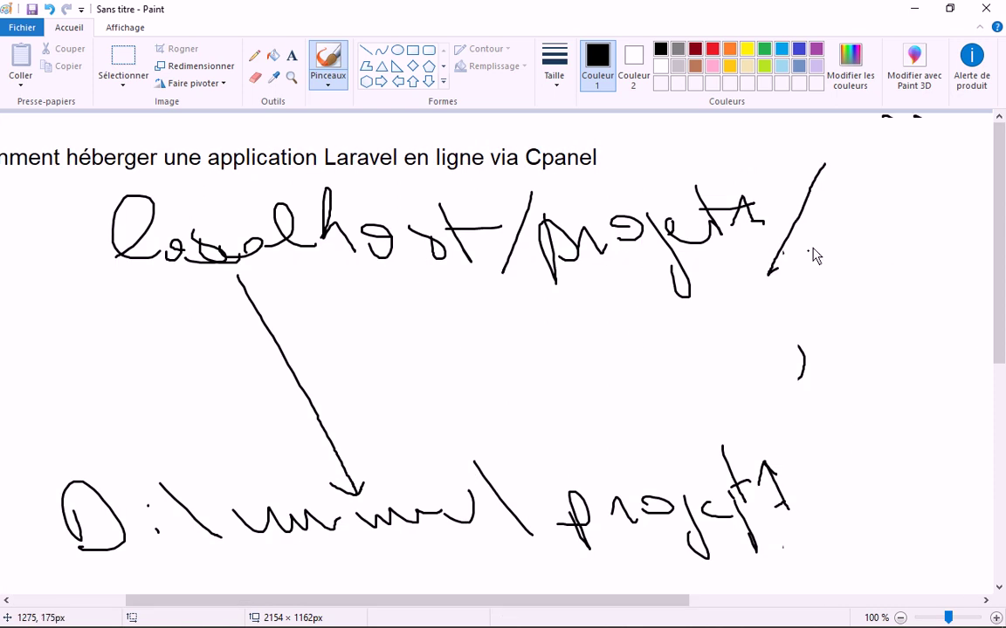
left_click_drag(819, 210, 836, 225)
left_click_drag(864, 231, 927, 213)
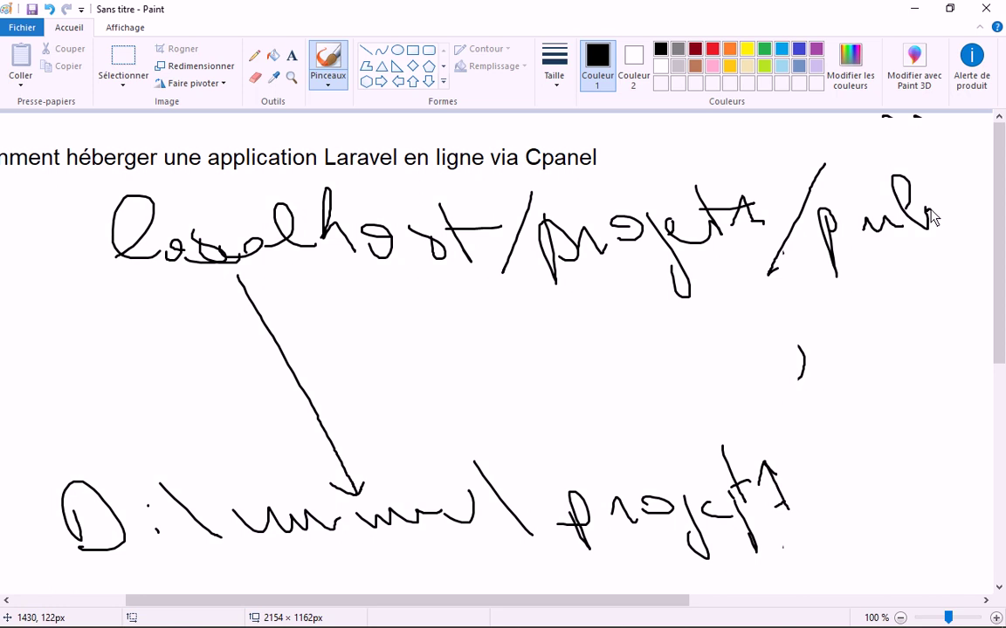
mouse_move(927, 211)
left_mouse_down()
mouse_move(965, 203)
mouse_move(992, 220)
left_mouse_up()
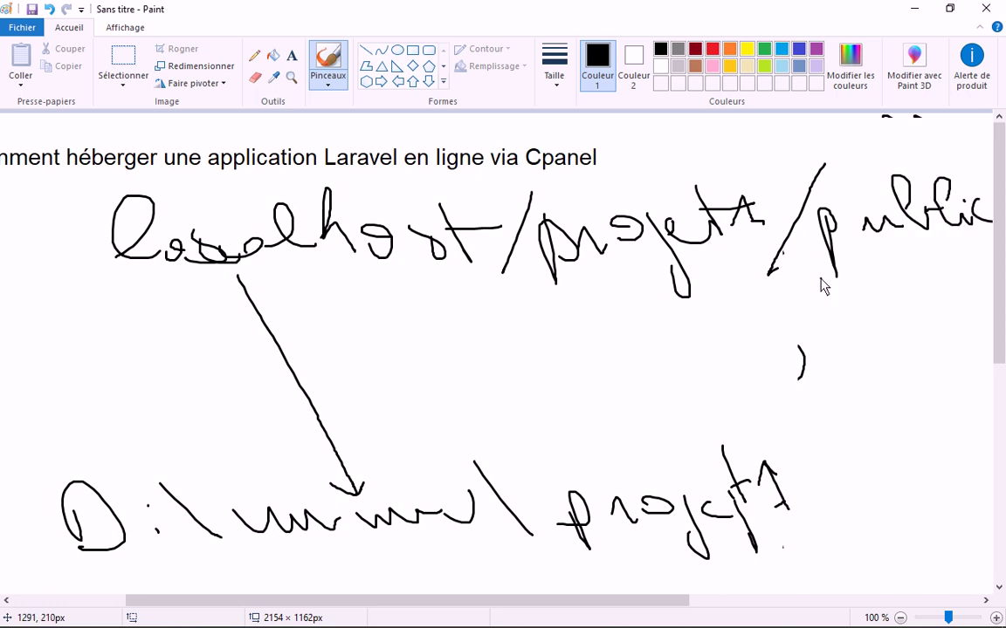
left_click_drag(821, 277, 978, 262)
left_click_drag(900, 276, 917, 363)
Open projet1's public folder and launch index.php in a text editor via Open with
mouse_move(252, 585)
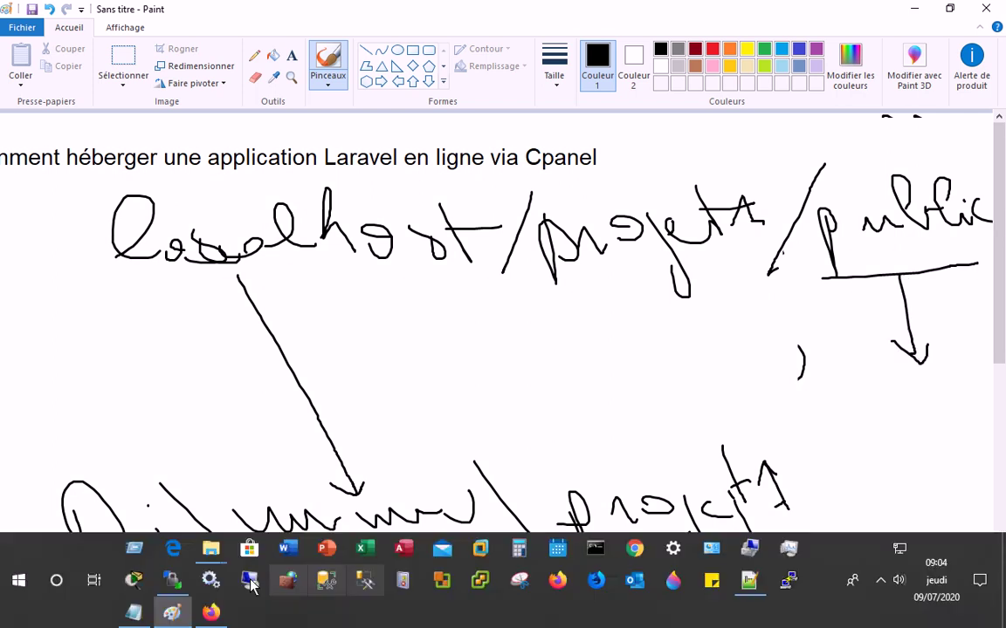
mouse_move(210, 548)
left_click(275, 499)
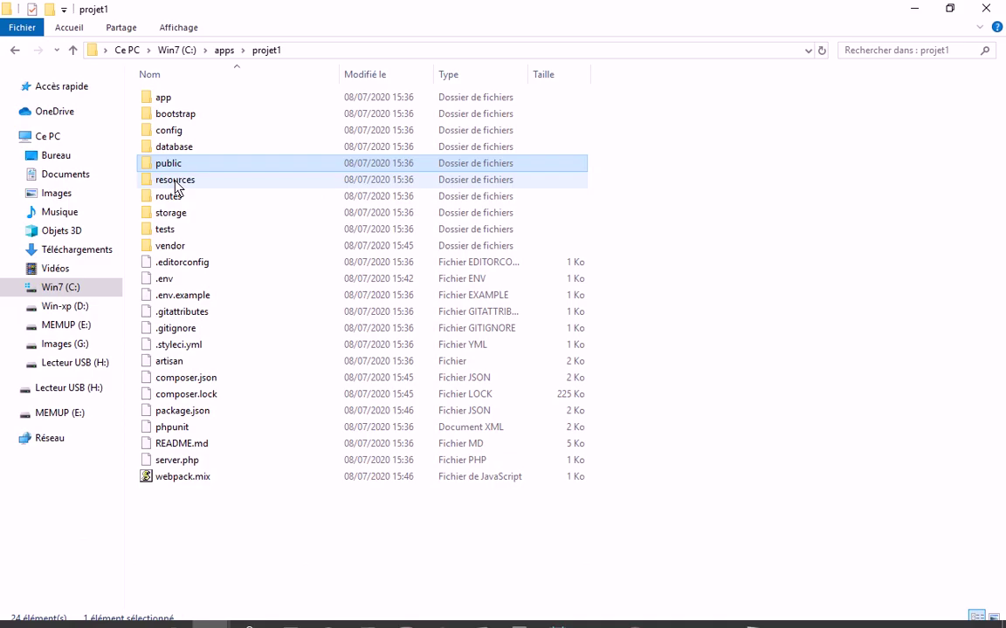
double_click(168, 163)
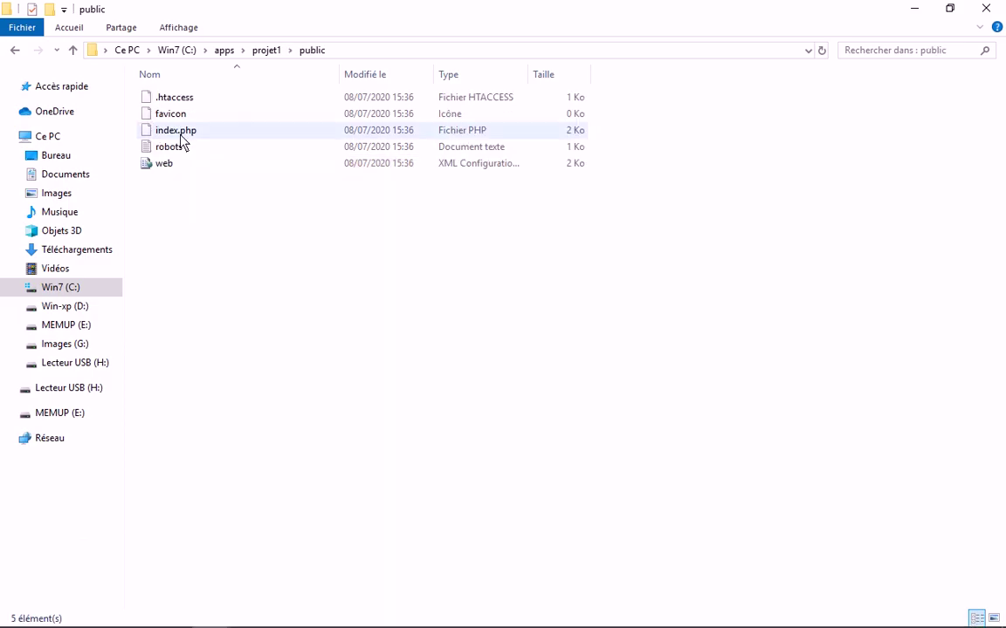
right_click(181, 133)
left_click(185, 196)
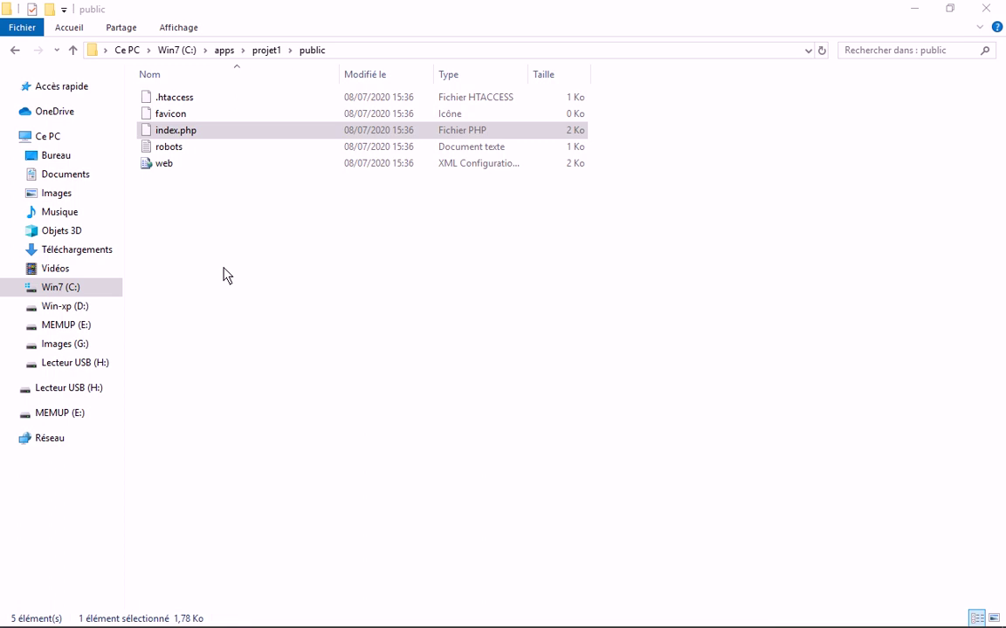
Highlight line 24's require of ../vendor/autoload.php piece by piece, then minimize Notepad++
mouse_move(233, 621)
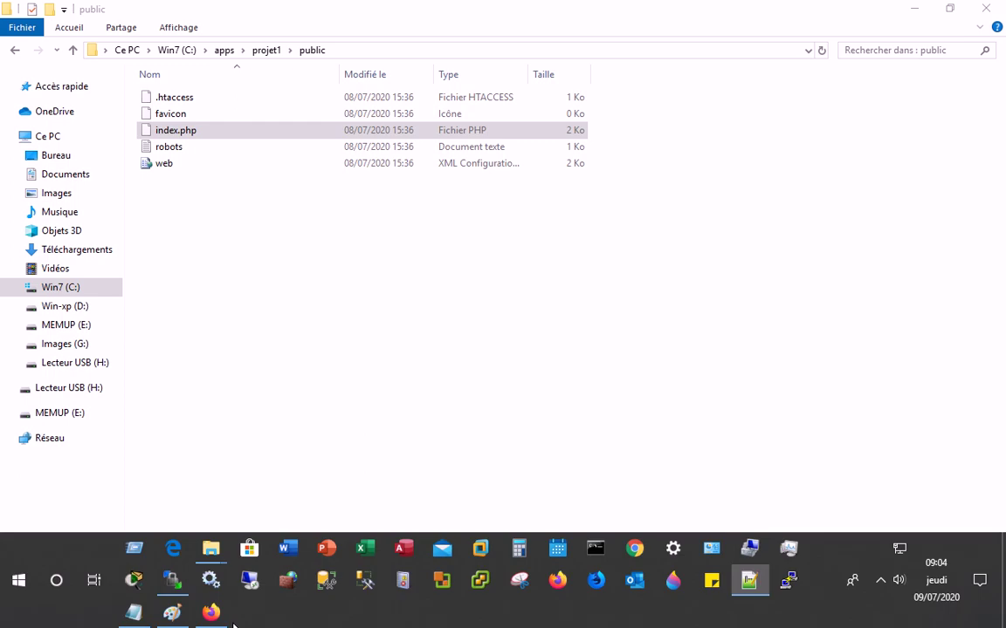
left_click(749, 580)
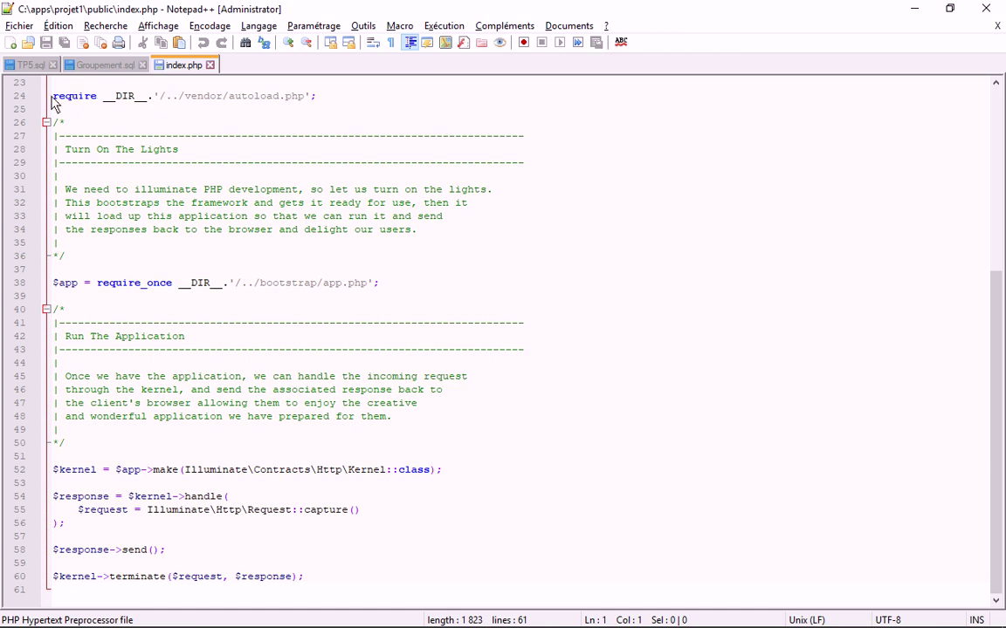
left_click_drag(52, 99, 148, 102)
left_click(165, 122)
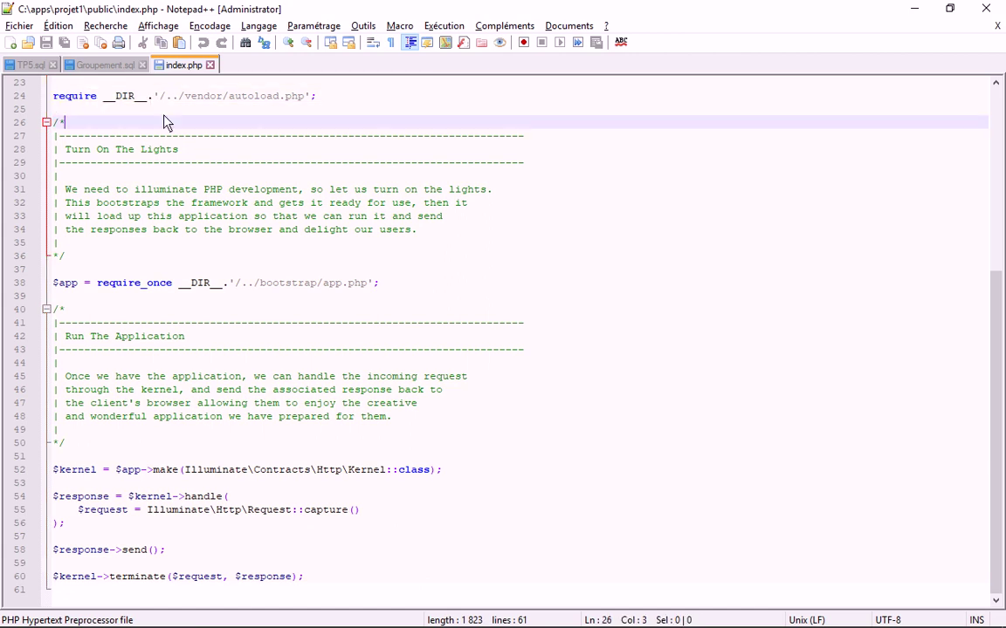
left_click_drag(165, 97, 221, 100)
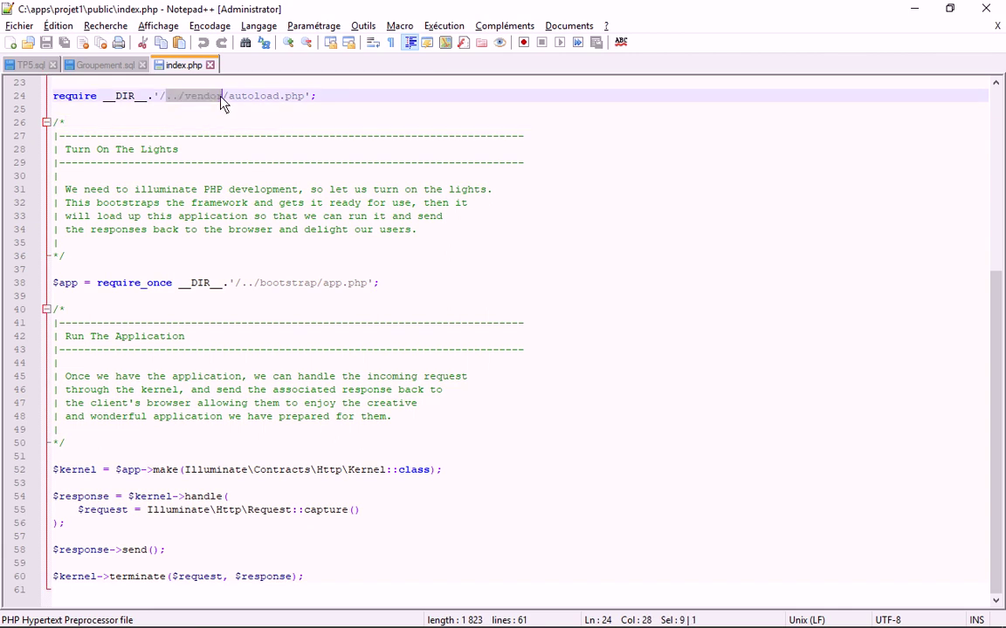
left_click(229, 102)
left_click_drag(229, 102, 306, 102)
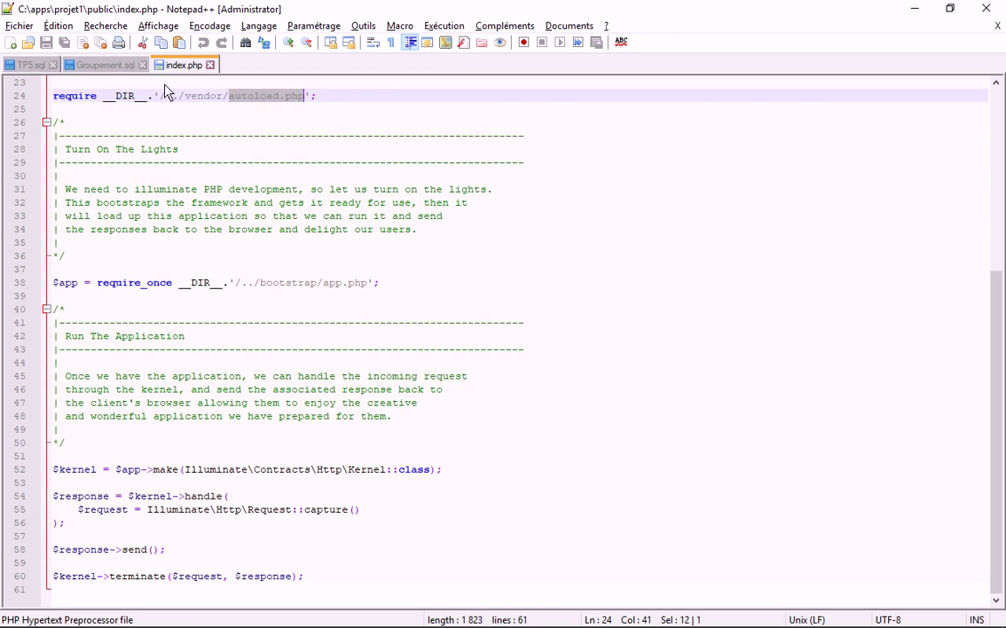
left_click(913, 12)
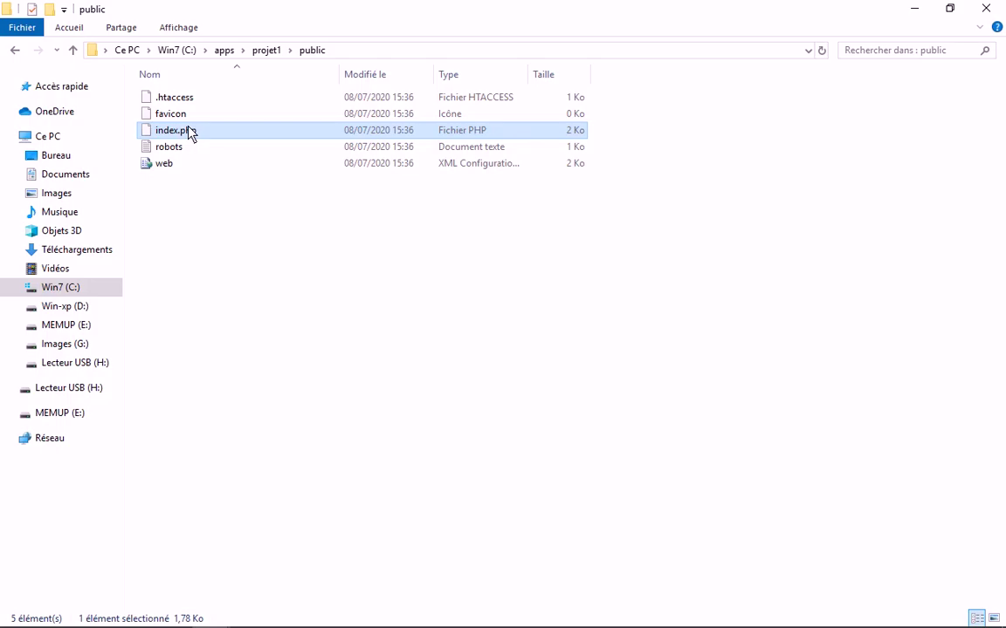
Peek into projet1's app folder, then open public and select index.php
left_click(267, 50)
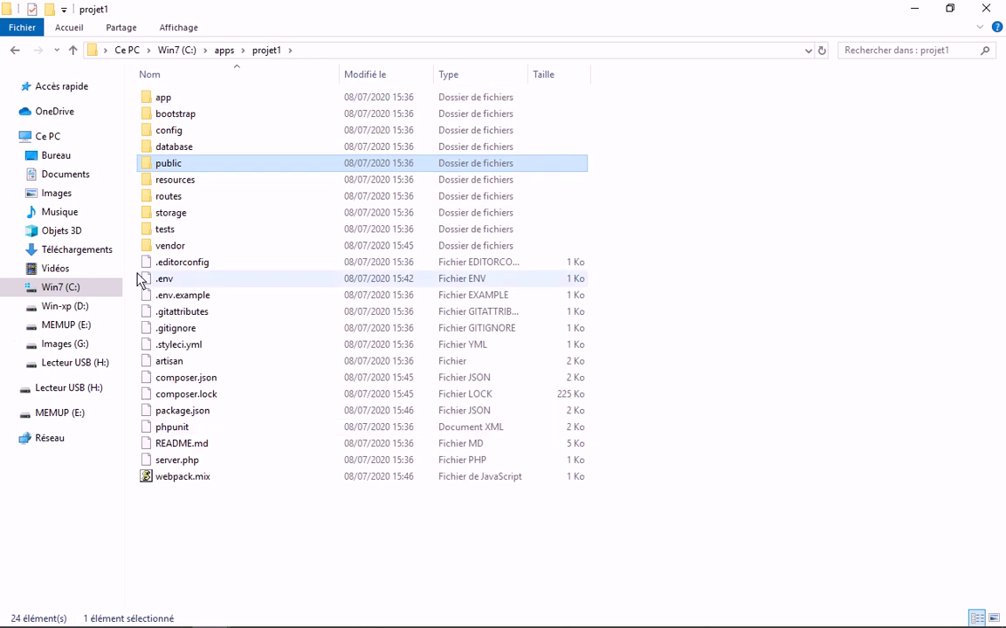
double_click(169, 100)
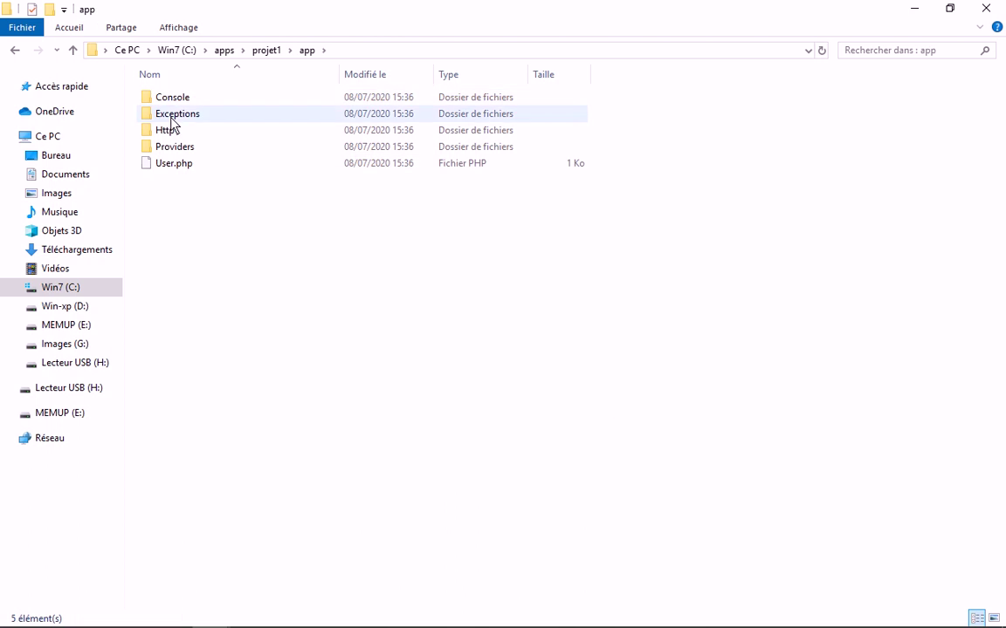
left_click(259, 55)
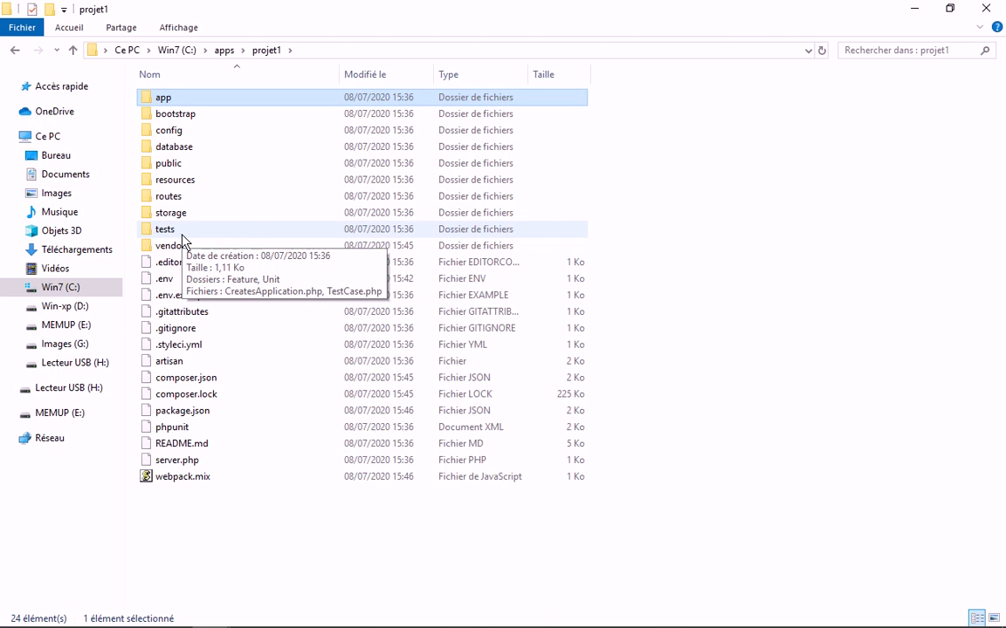
double_click(178, 170)
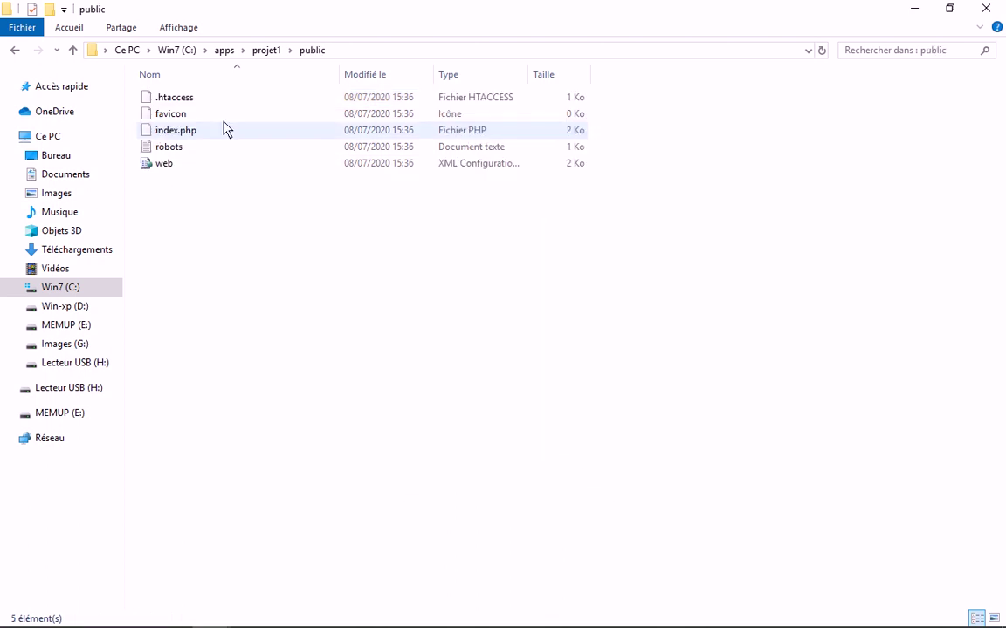
left_click(222, 131)
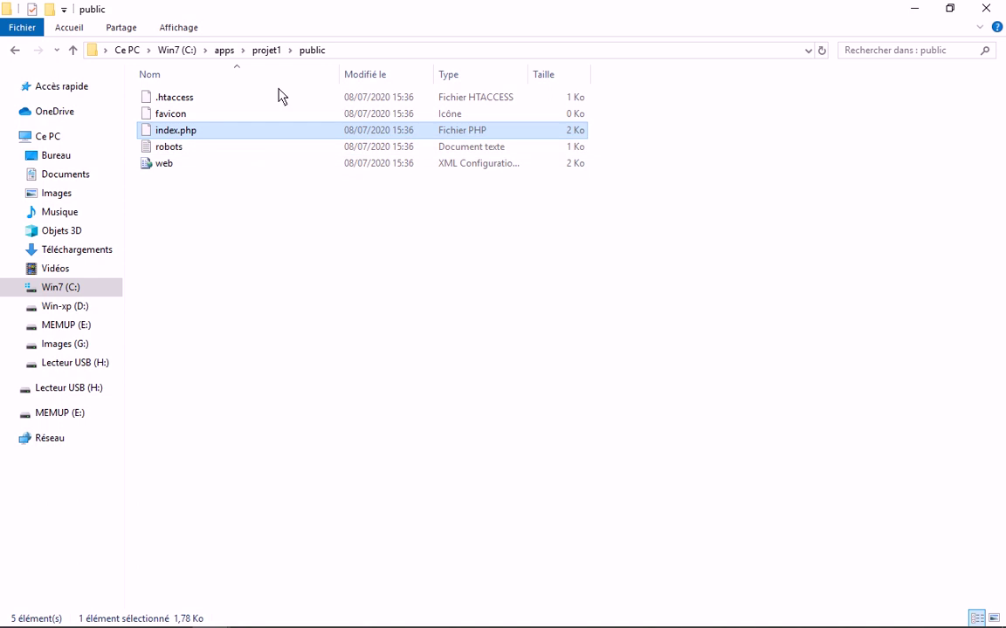
Return Explorer to the projet1 folder and bring the Paint sketch back
mouse_move(487, 625)
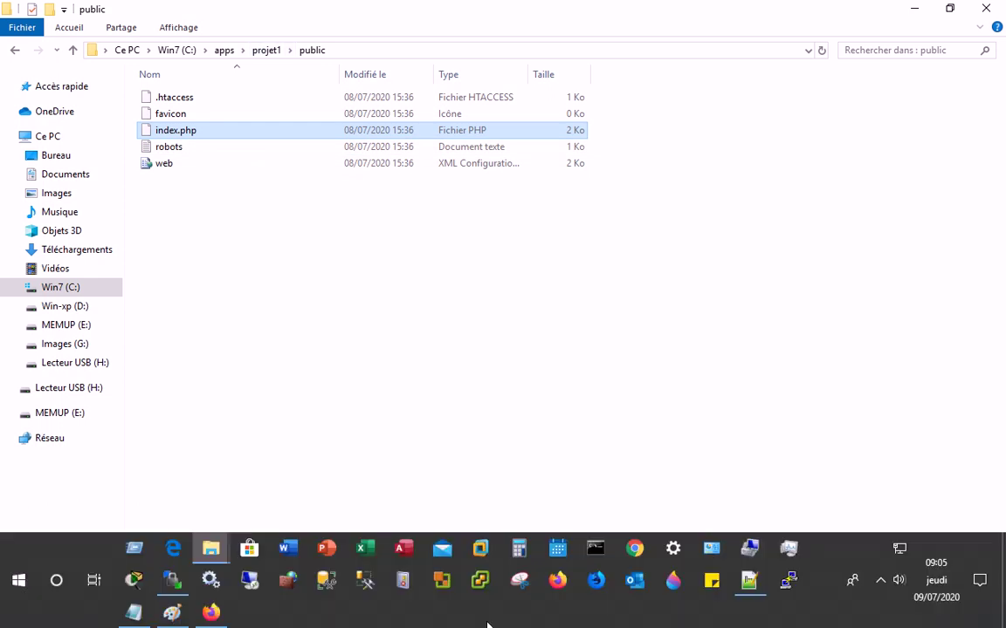
left_click(214, 614)
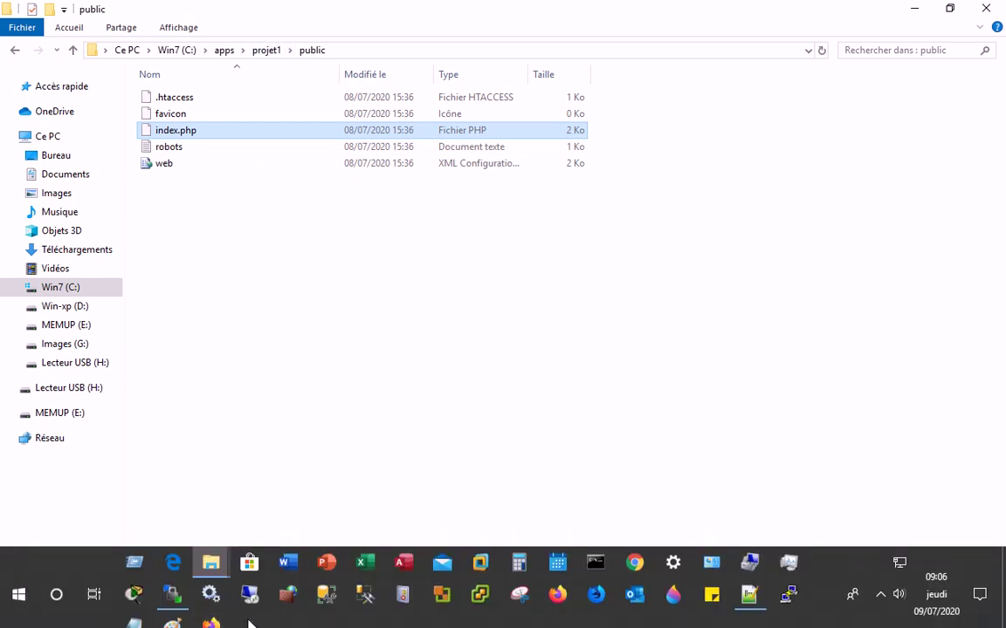
left_click(266, 51)
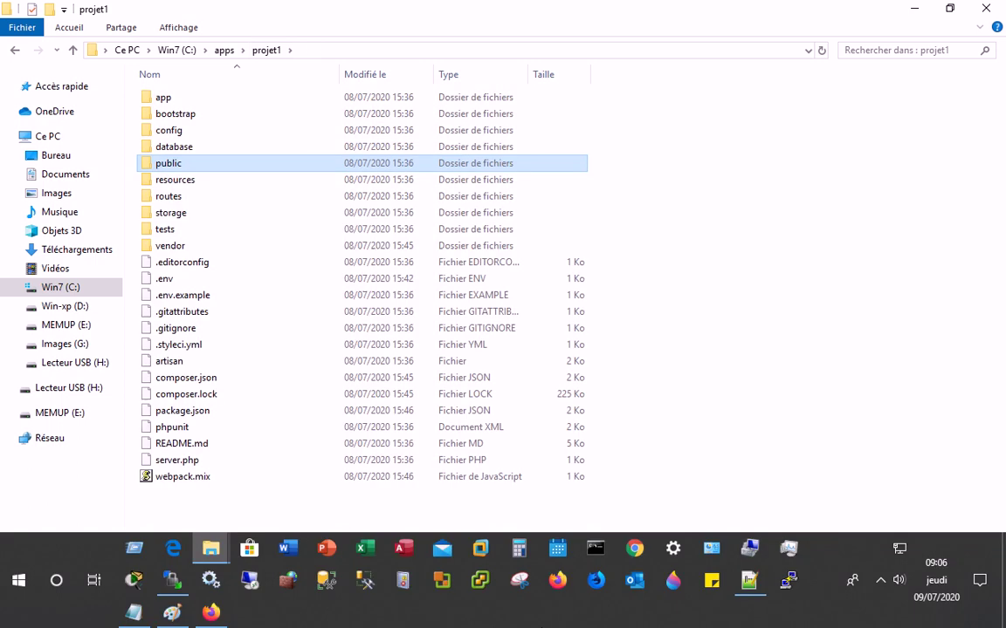
left_click(172, 614)
Undo a stray dot, loop around 'projet' in the localhost address, then minimize Paint
left_click(580, 329)
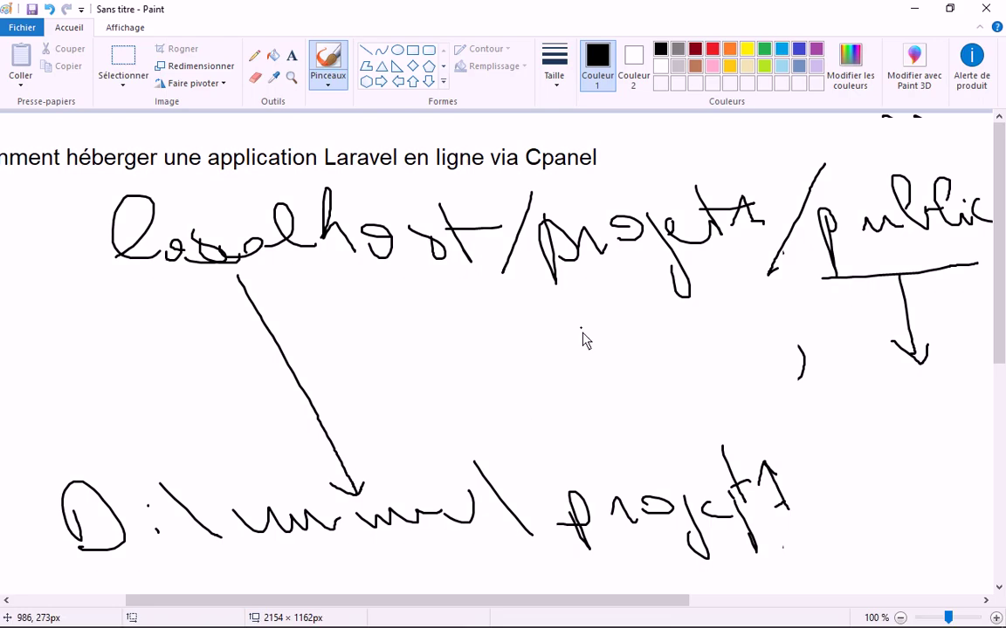
key("ctrl+z")
left_click_drag(536, 266, 750, 245)
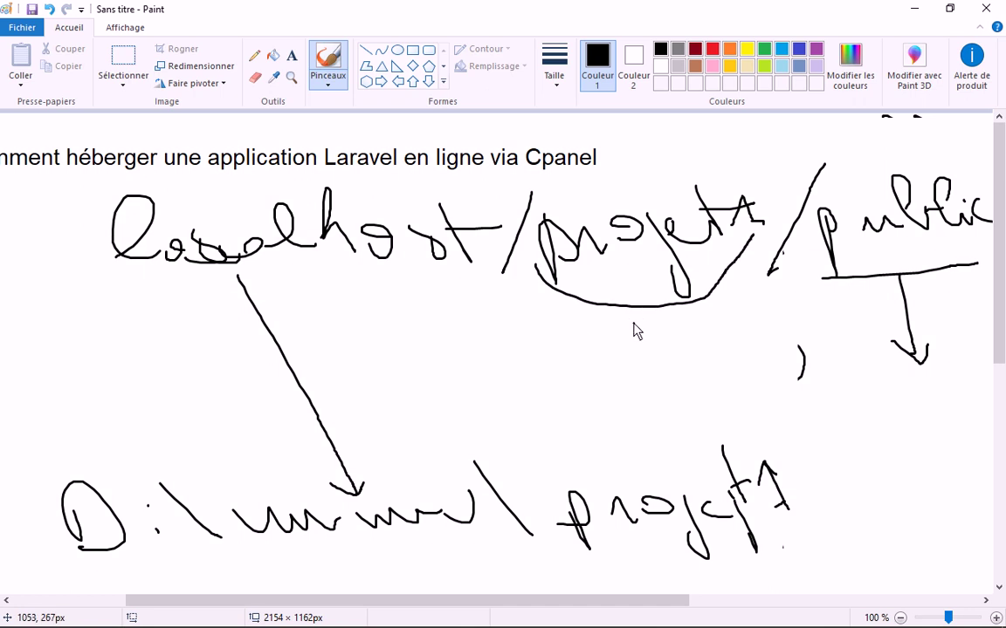
mouse_move(577, 185)
left_mouse_down()
mouse_move(580, 304)
mouse_move(686, 173)
mouse_move(569, 187)
left_mouse_up()
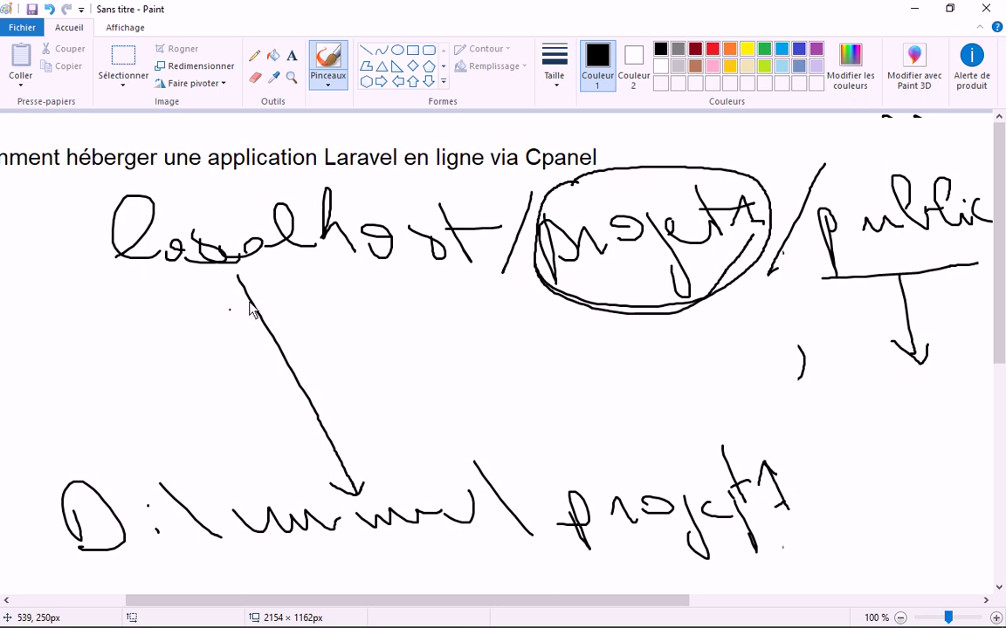
left_click(915, 13)
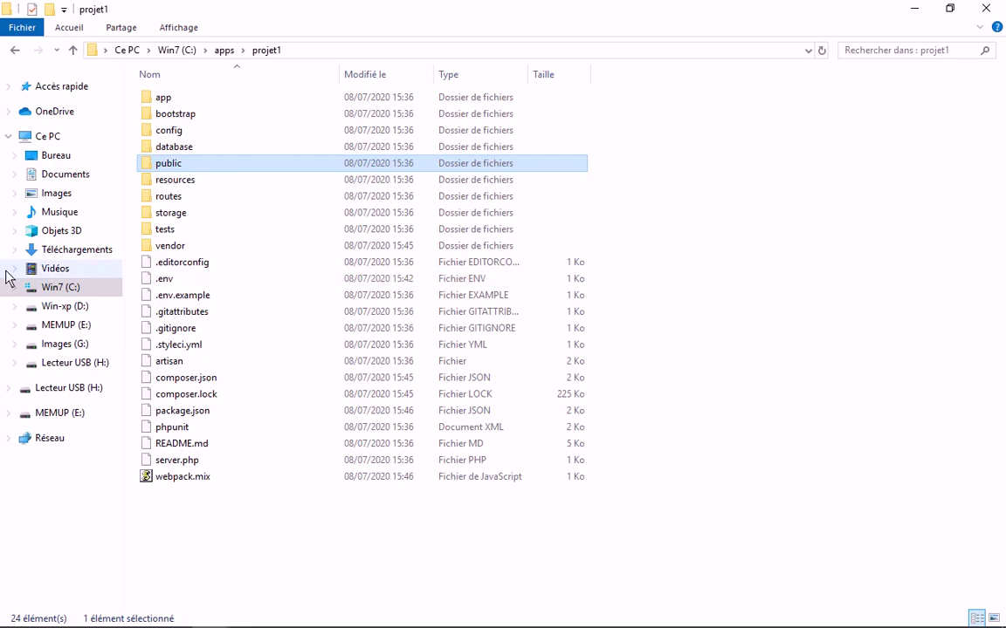
Collapse the Ce PC drive tree in the navigation pane
left_click(8, 136)
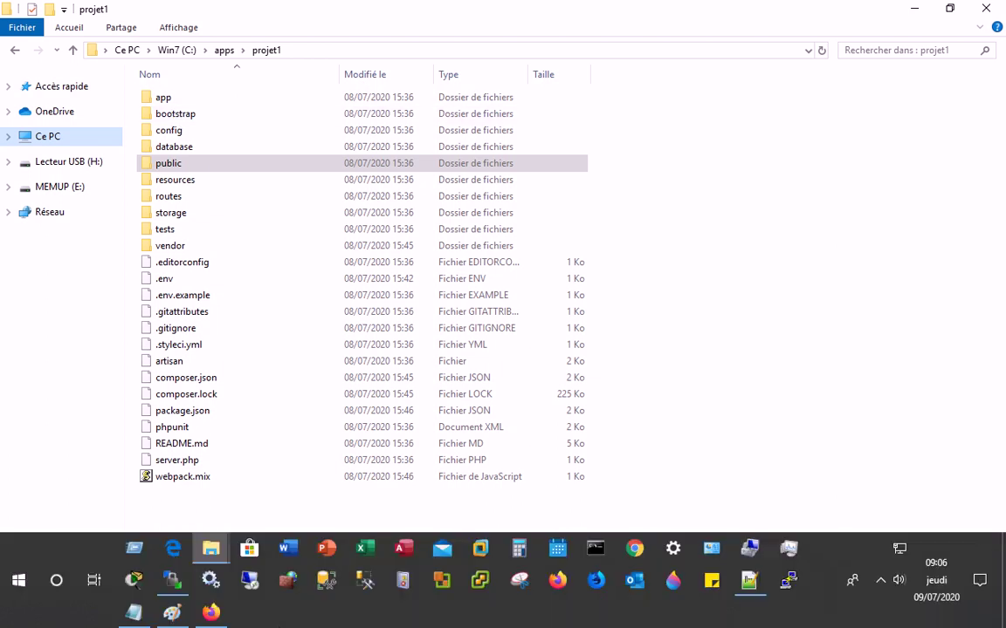
Scribble 'app' above public and a few marks below its arrow in Paint
left_click(166, 615)
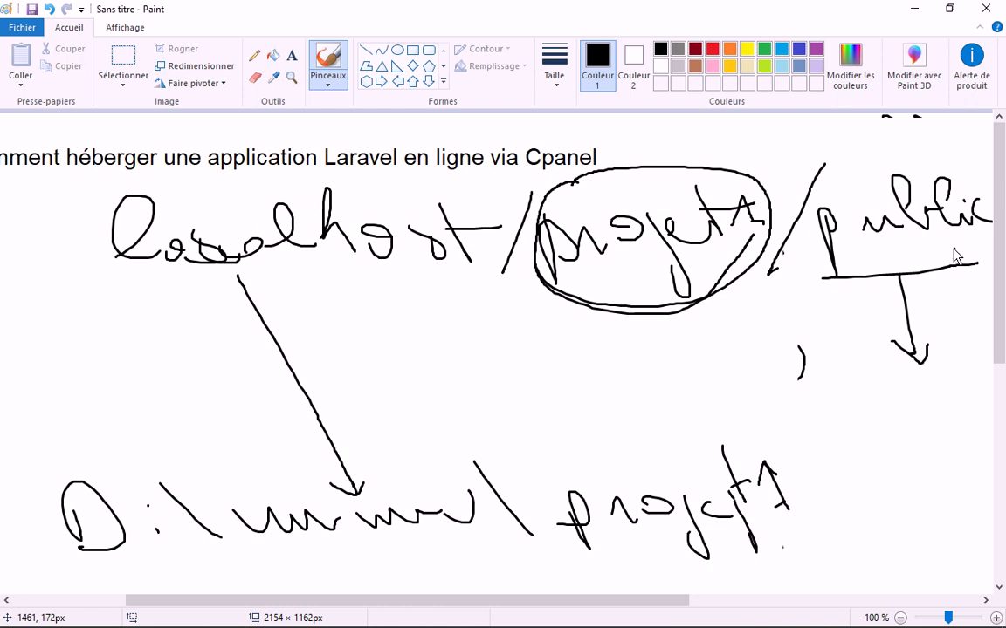
left_click_drag(872, 150, 887, 162)
mouse_move(902, 148)
left_mouse_down()
mouse_move(913, 182)
mouse_move(908, 159)
mouse_move(869, 168)
left_mouse_up()
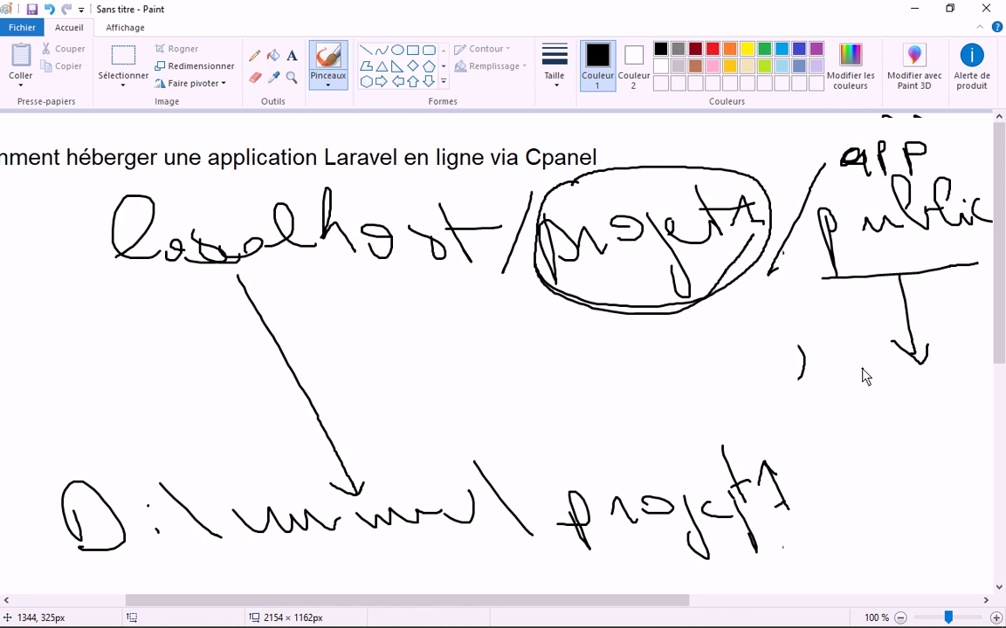
left_click_drag(904, 414, 929, 410)
left_click_drag(894, 447, 935, 449)
left_click_drag(923, 474, 975, 510)
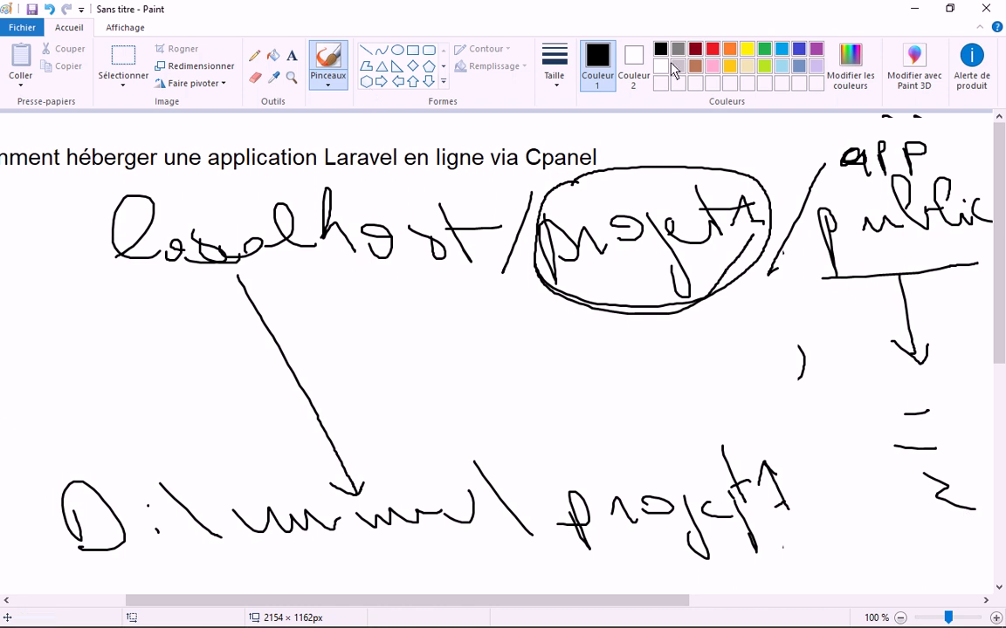
Select and delete the hand-drawn diagram, then the leftover arc ends and 'app' scribble
left_click(114, 70)
left_click_drag(39, 180, 975, 582)
key("Delete")
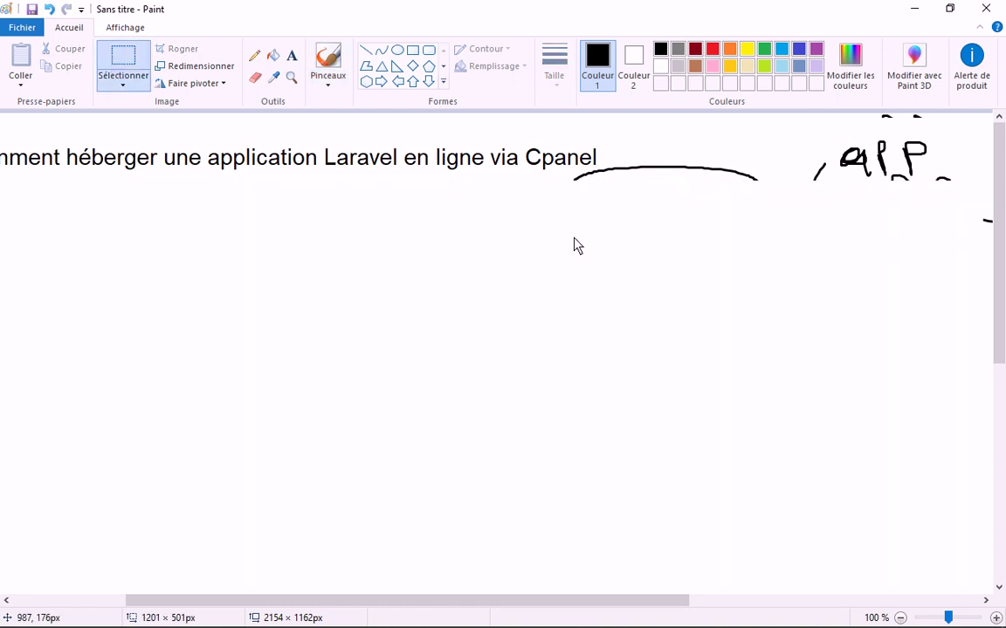
left_click_drag(565, 172, 808, 200)
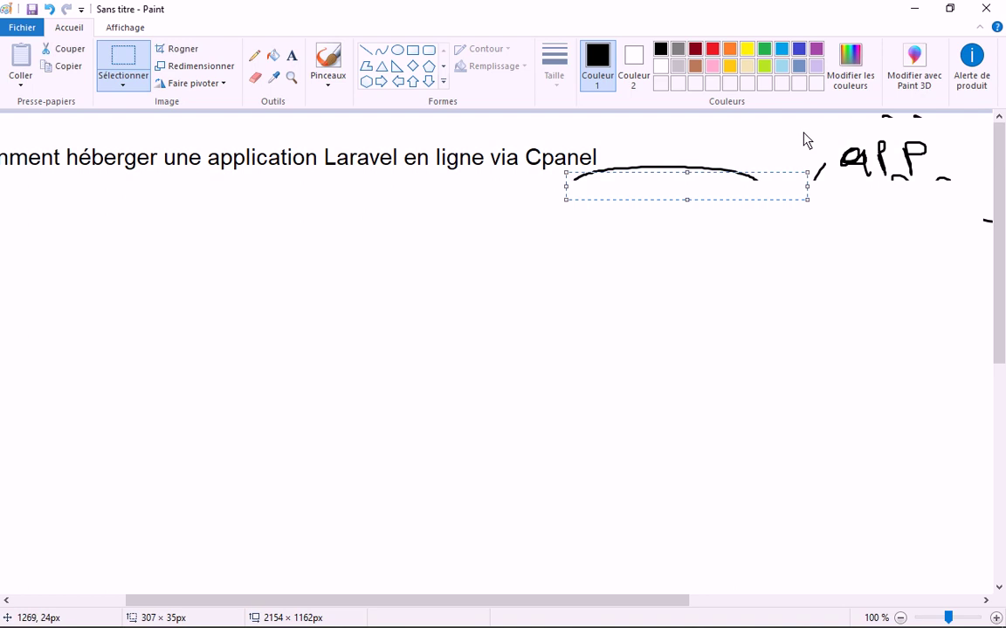
key("Delete")
left_click_drag(800, 133, 959, 203)
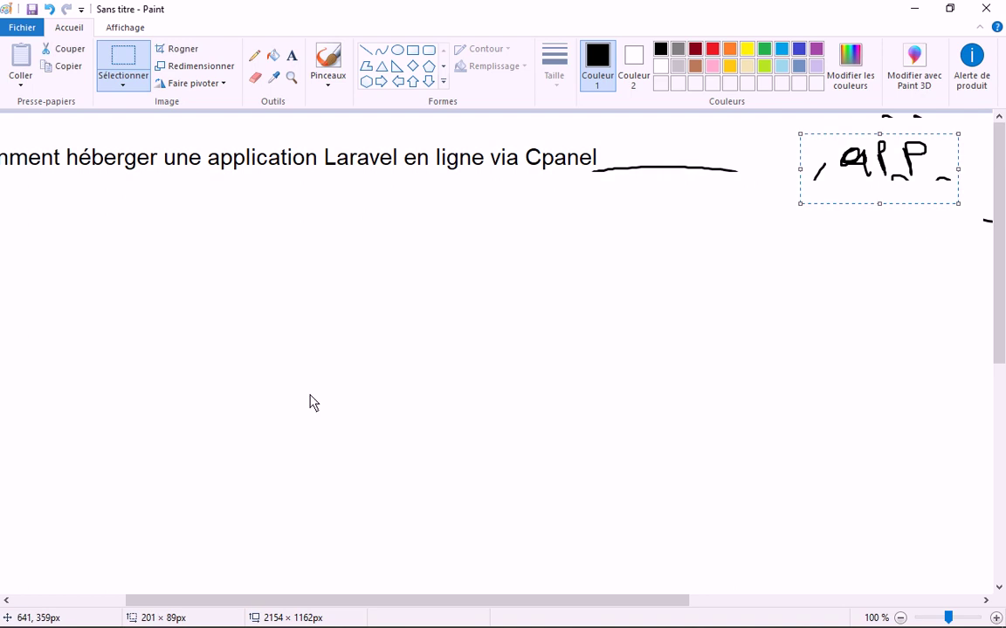
key("Delete")
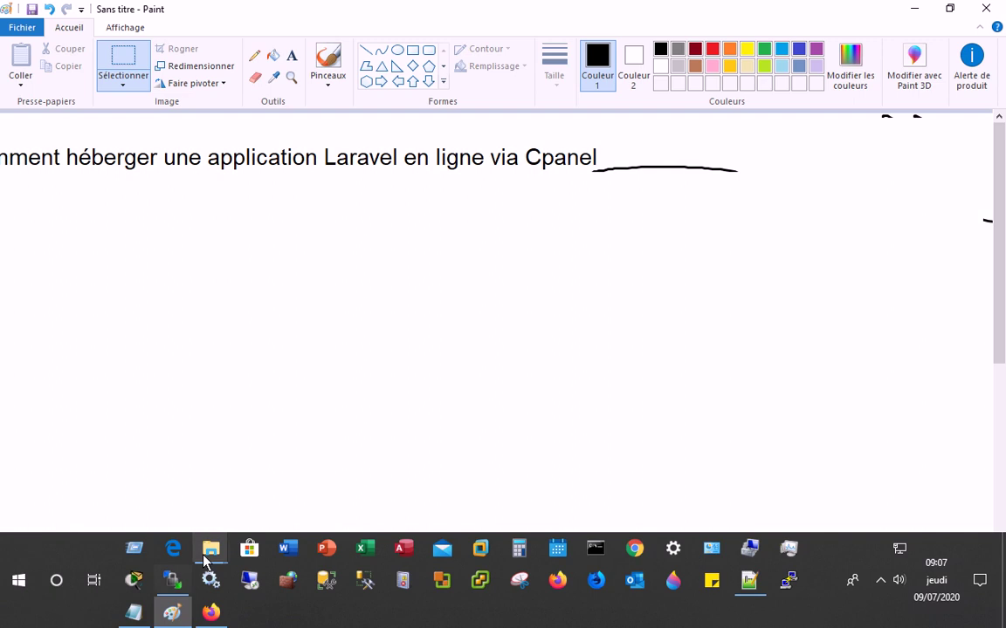
Open projet1's public folder, point out index.php, and go back up
mouse_move(208, 555)
left_click(244, 495)
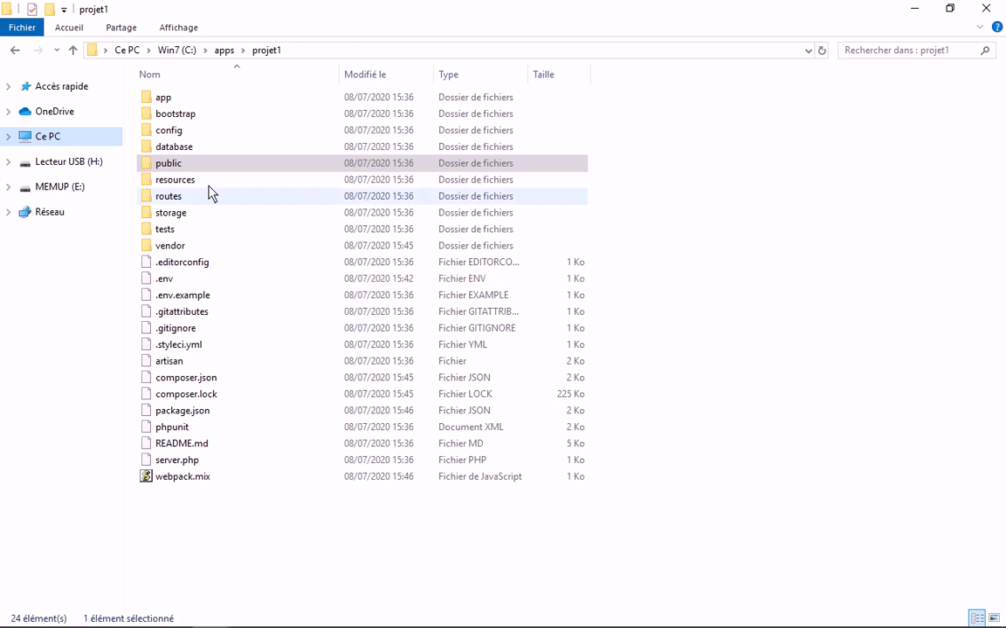
left_click(180, 167)
double_click(180, 168)
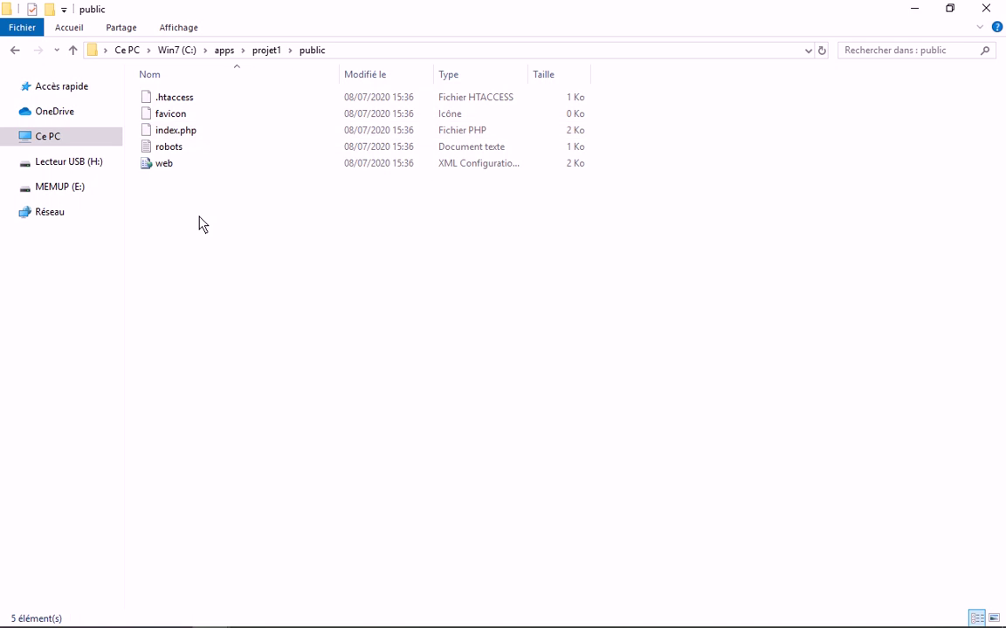
left_click(169, 136)
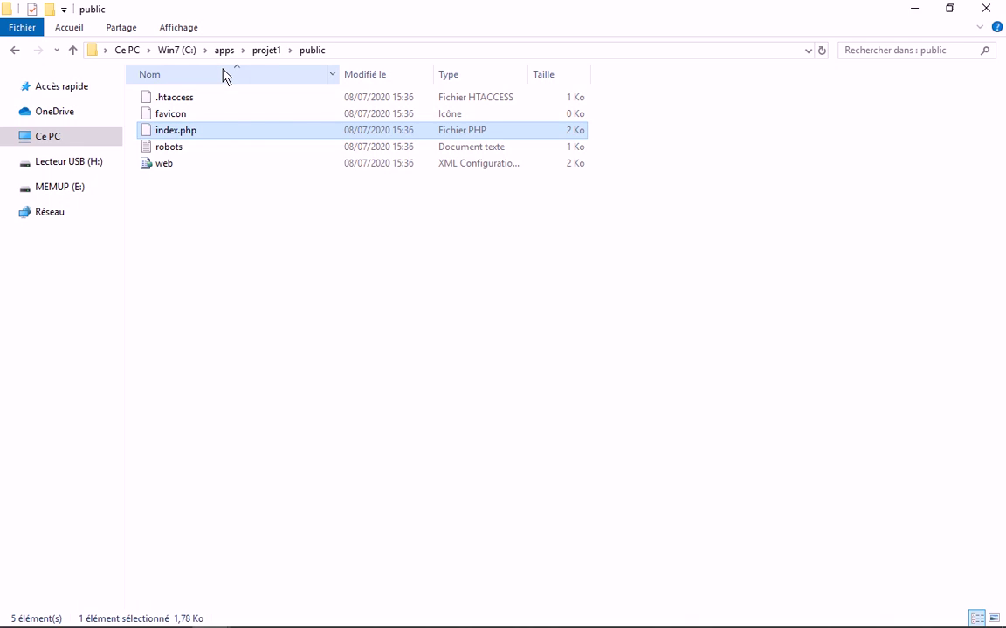
left_click(294, 122, "ctrl")
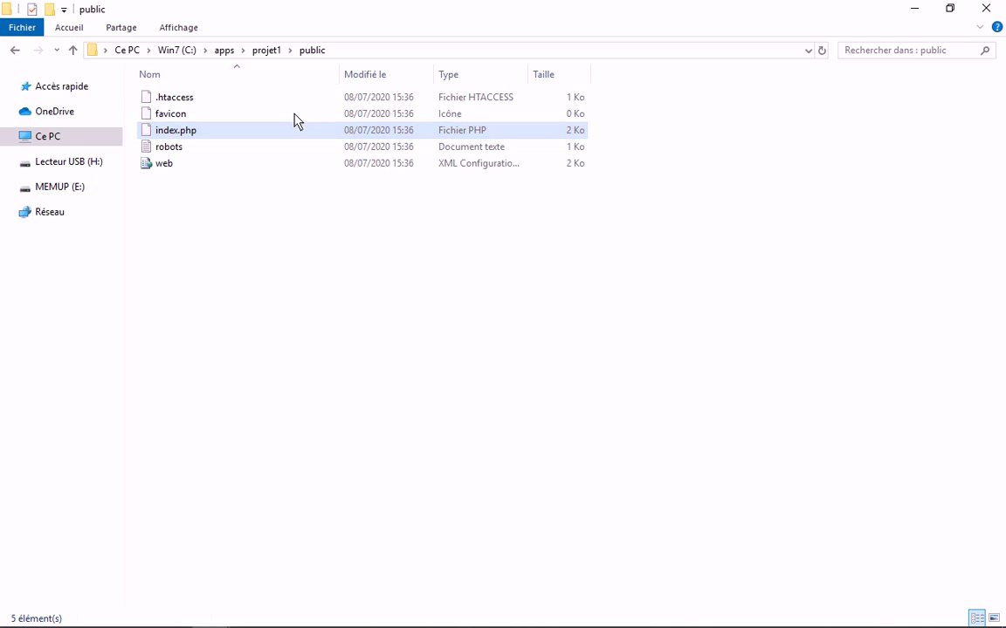
key("alt+Up")
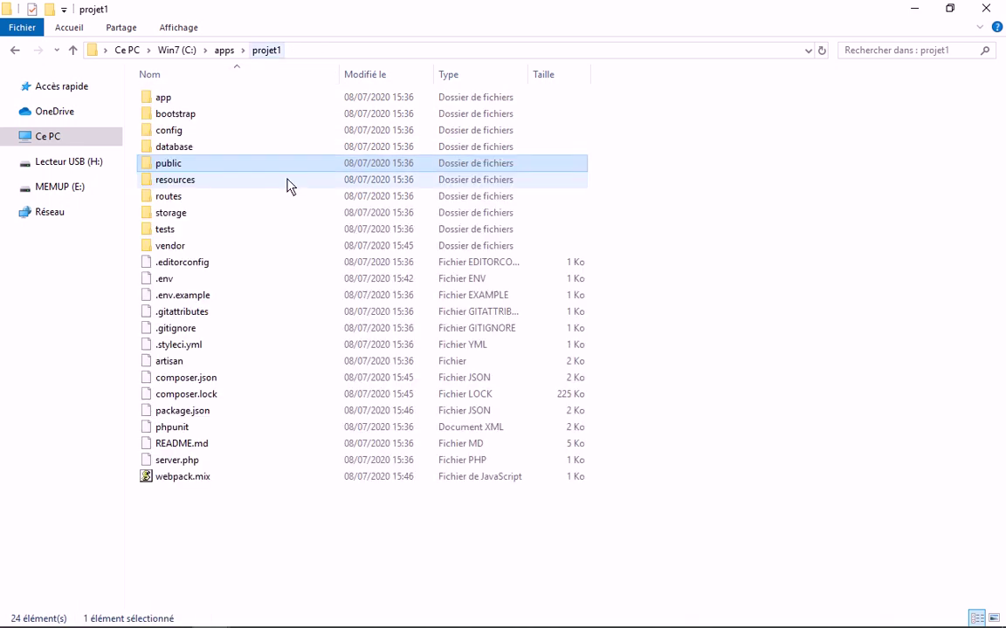
Browse resources\views, routes, storage and vendor, returning to projet1 each time
double_click(178, 181)
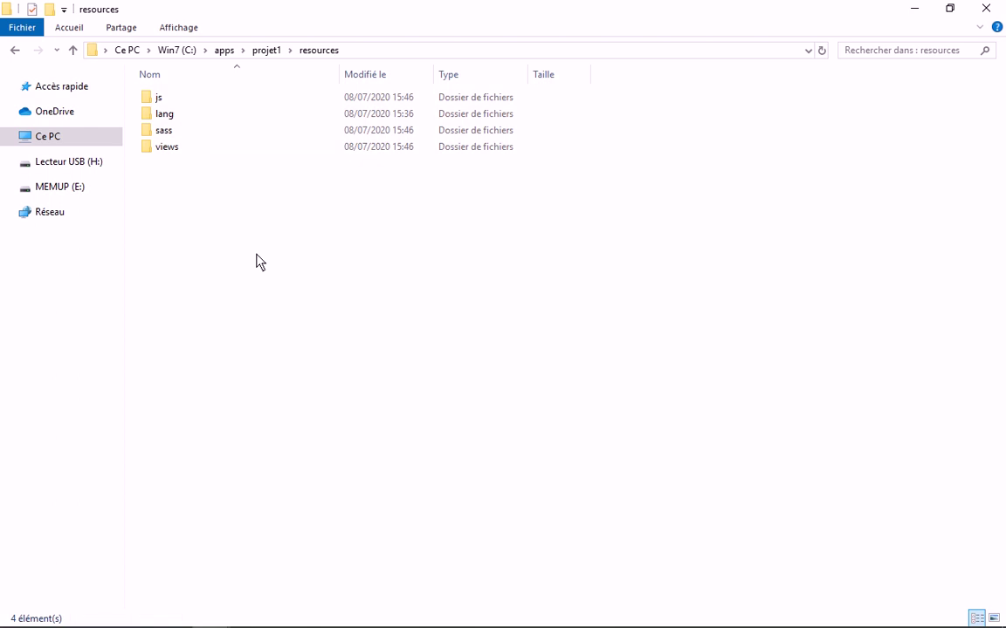
double_click(167, 147)
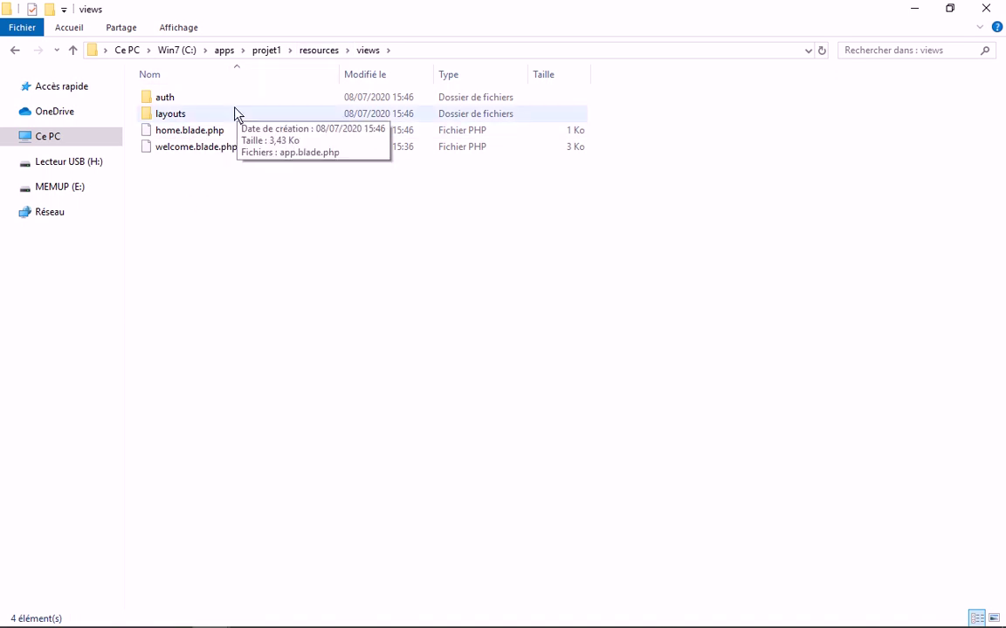
left_click(318, 51)
left_click(266, 50)
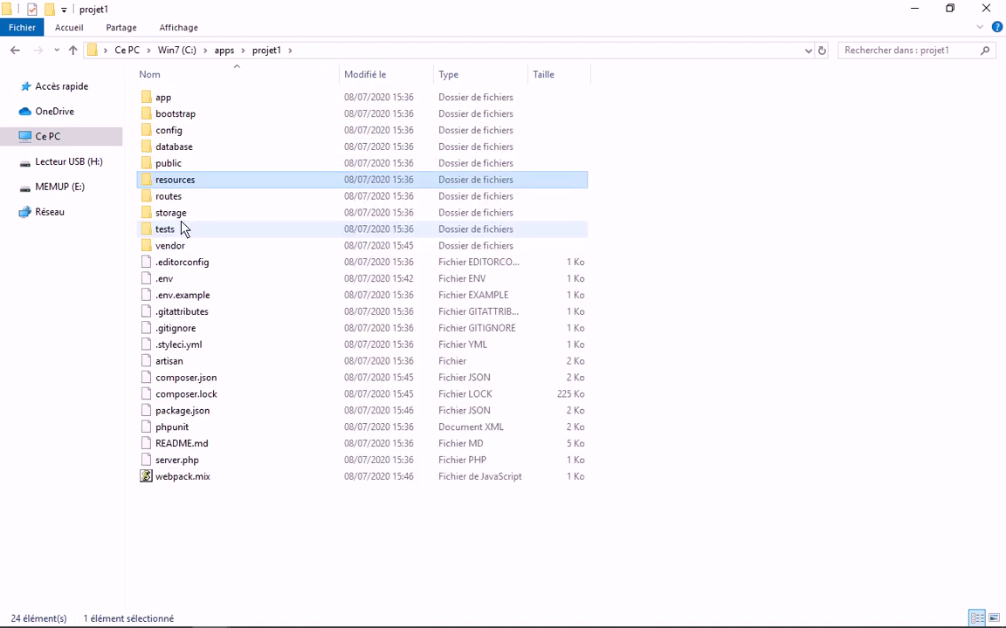
double_click(205, 196)
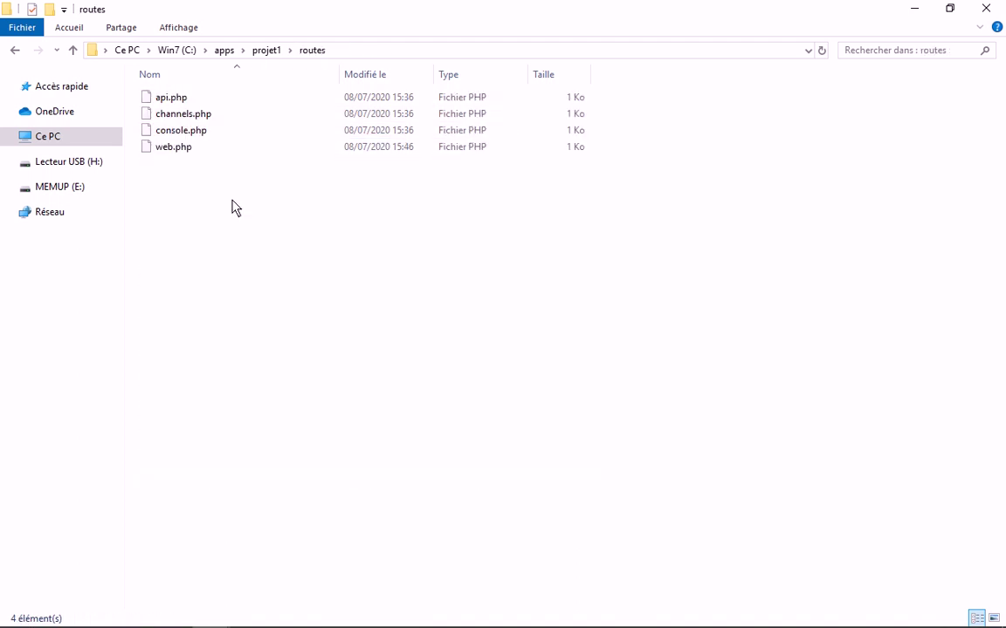
left_click(266, 51)
double_click(171, 213)
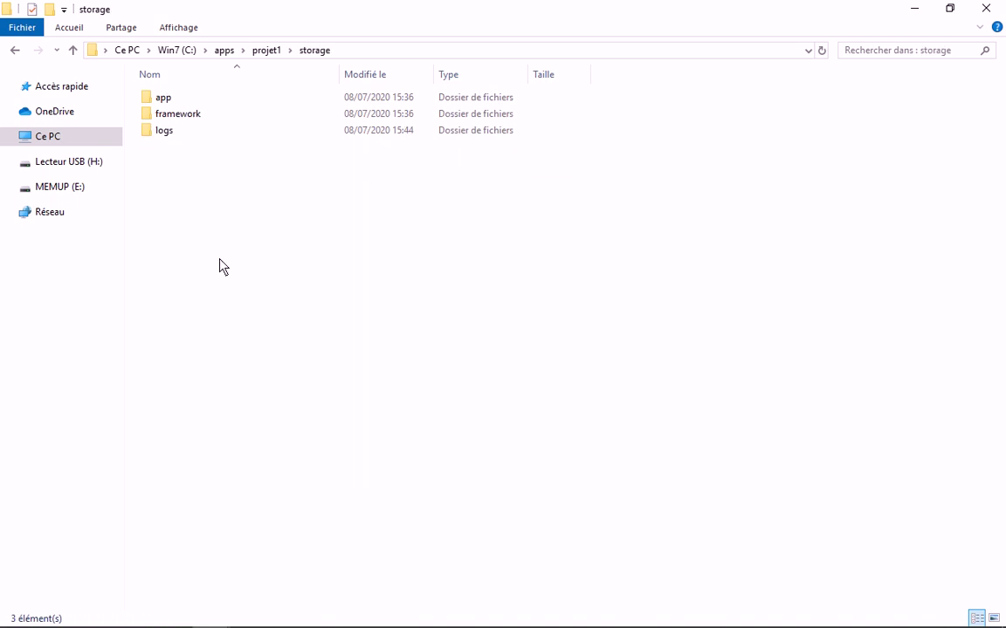
left_click(266, 51)
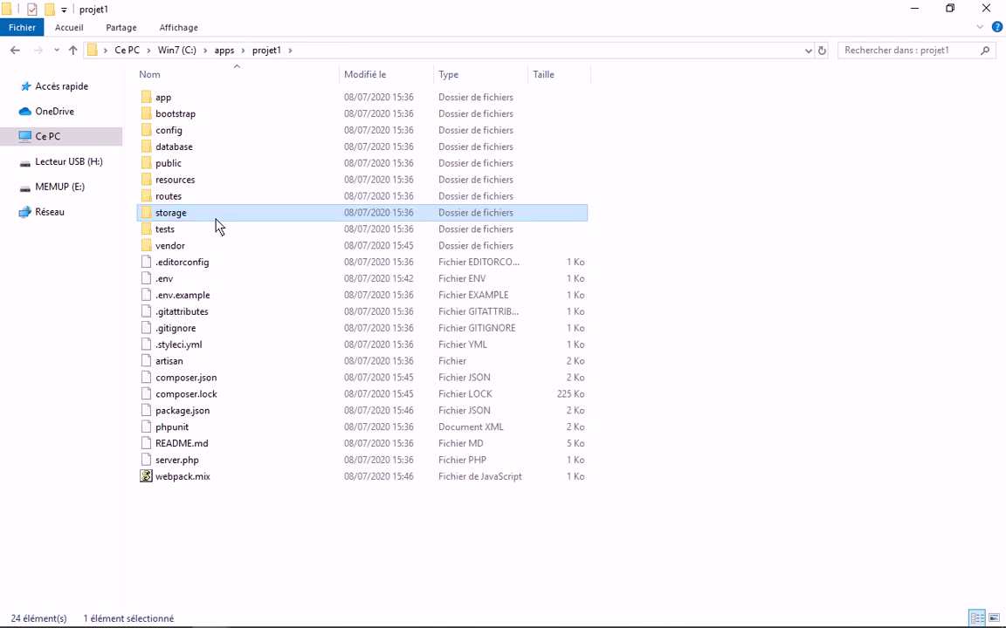
double_click(179, 248)
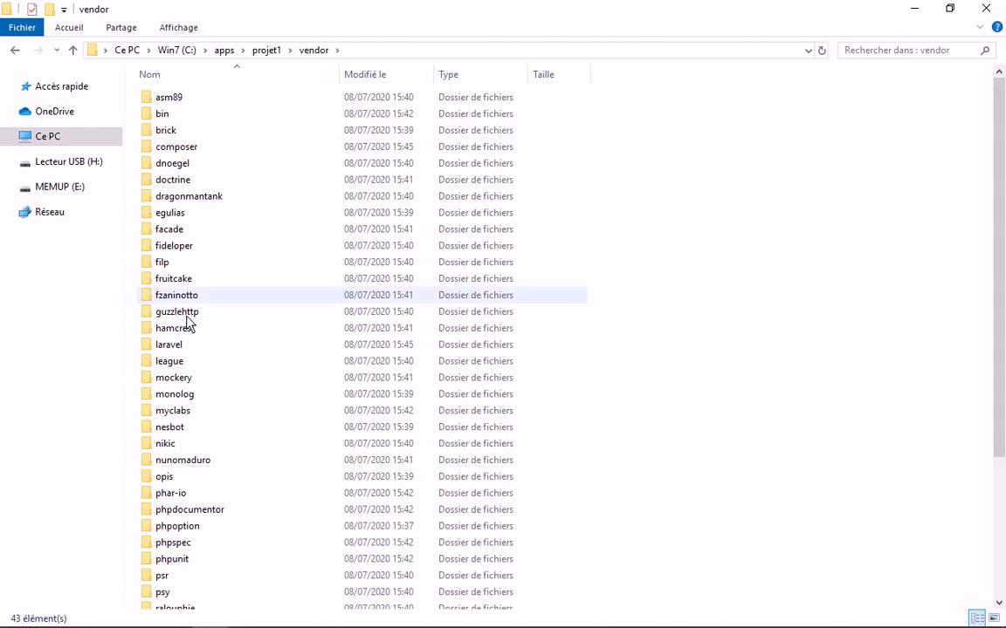
left_click(266, 51)
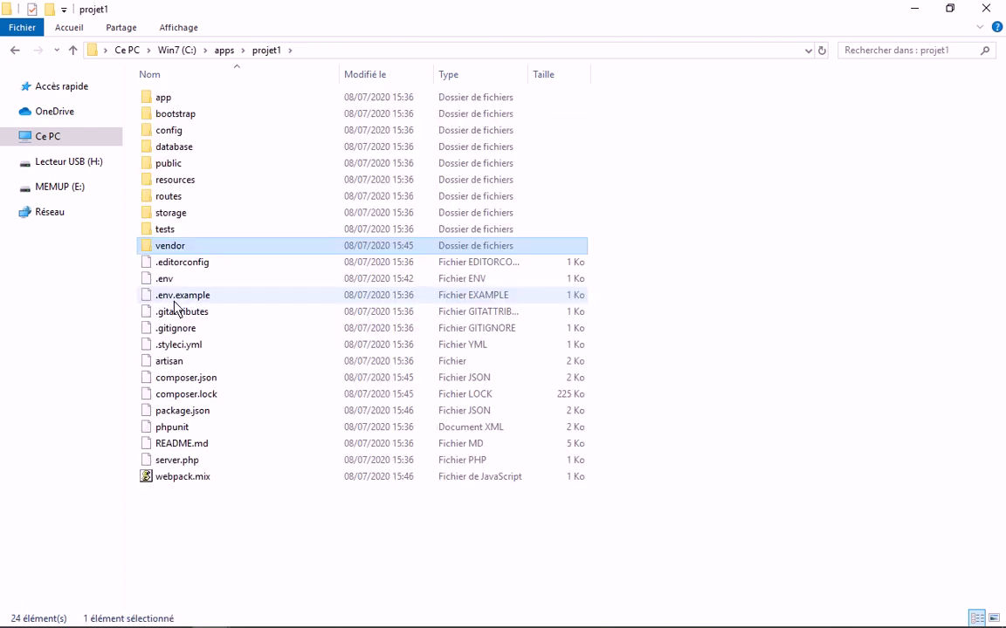
Open projet1's .env file in Notepad++
left_click(165, 279)
right_click(165, 281)
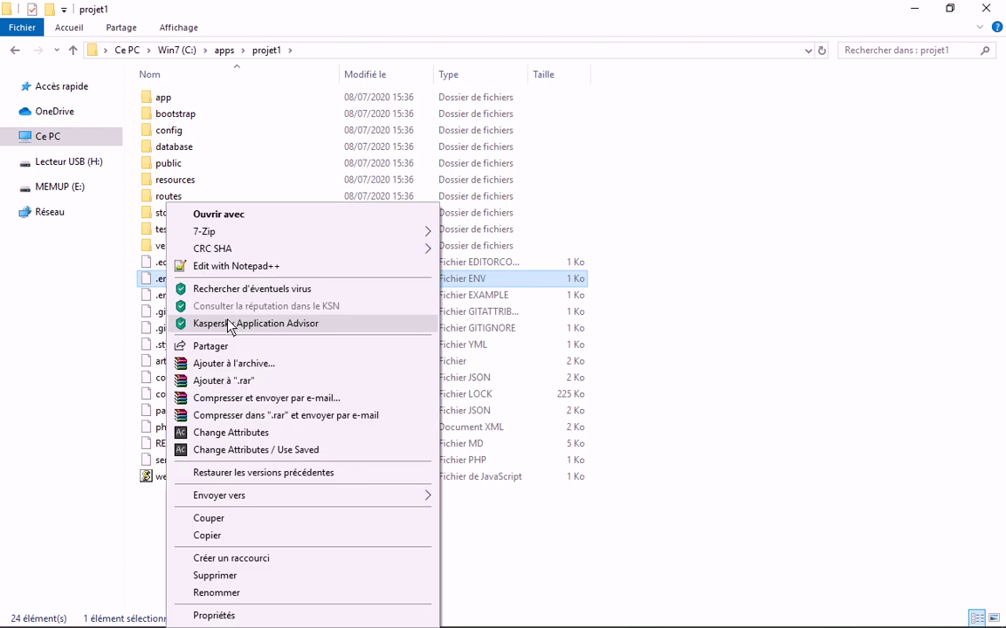
left_click(243, 267)
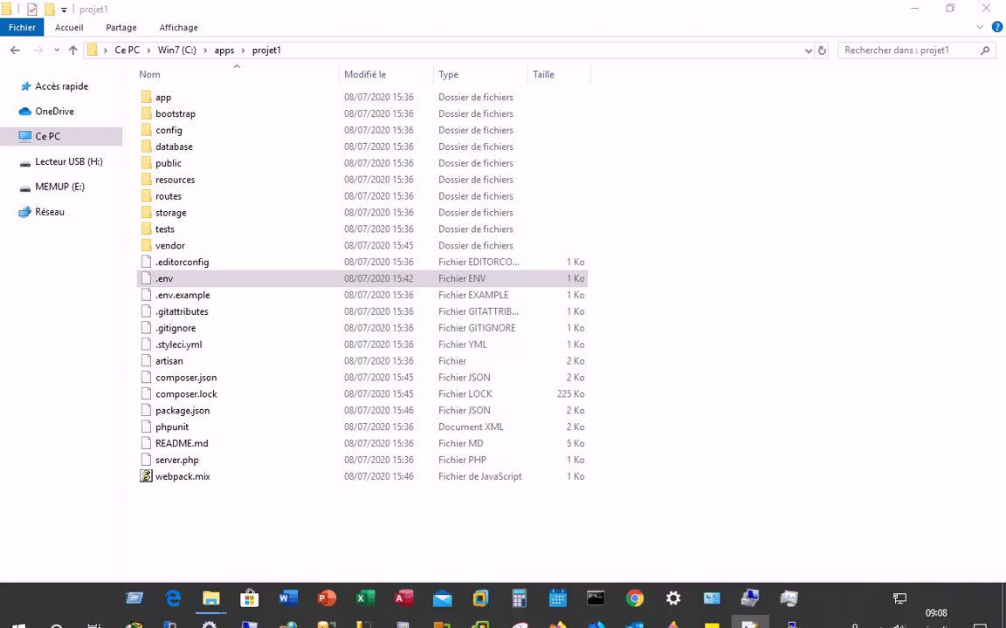
Review the .env file in Notepad++, close it, and minimize the editor to reveal projet1
left_click(748, 582)
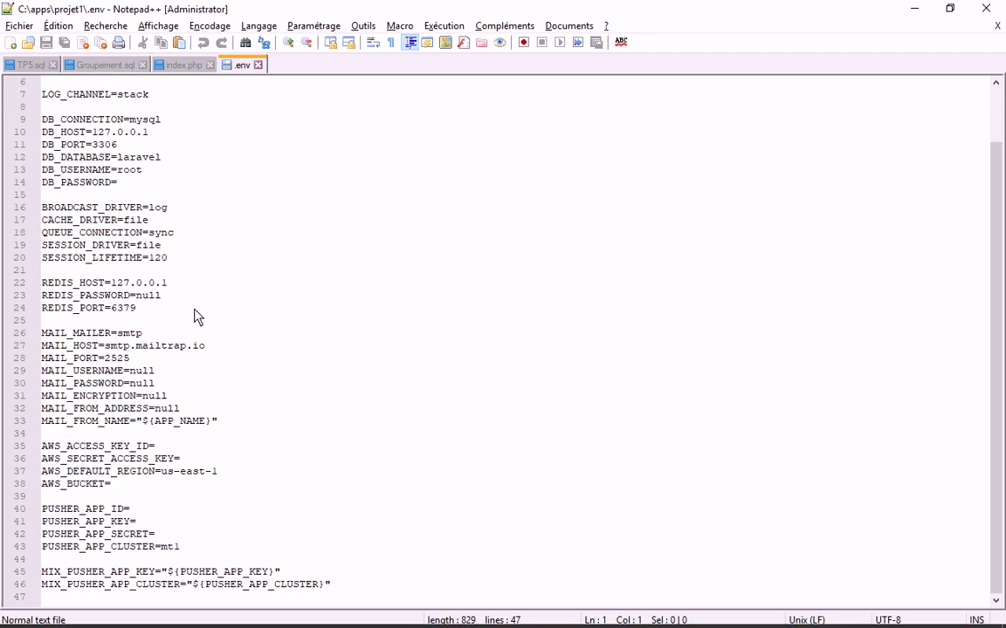
scroll(196, 316, "up", 2)
scroll(122, 302, "down", 2)
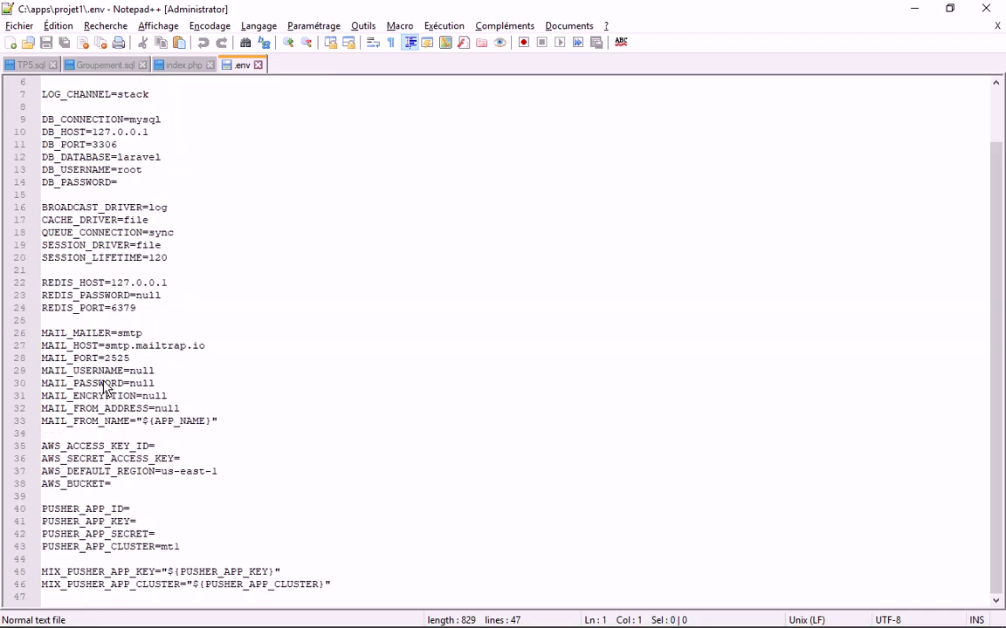
scroll(108, 400, "up", 2)
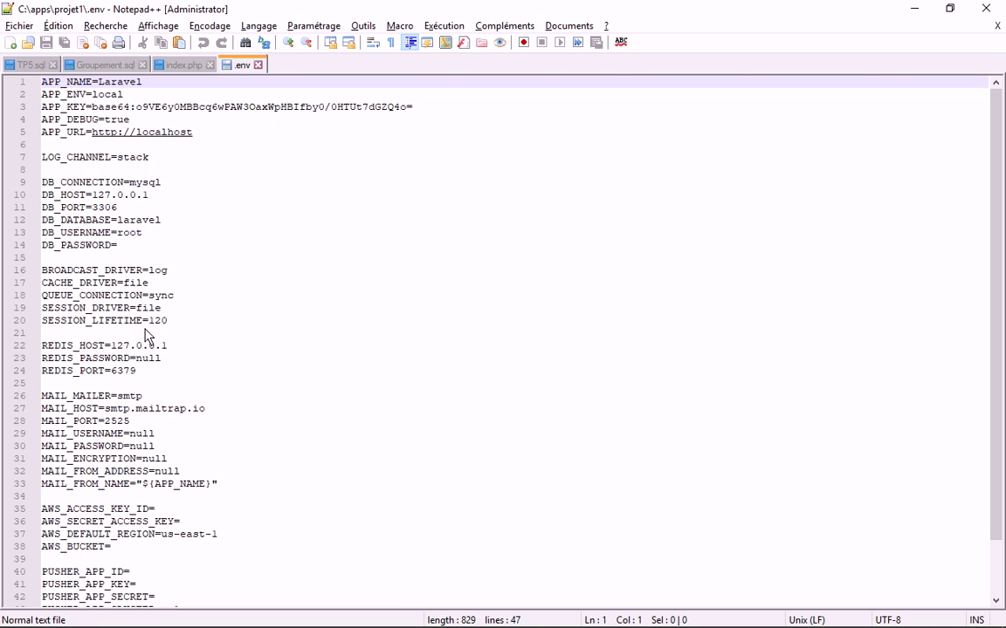
scroll(148, 345, "down", 2)
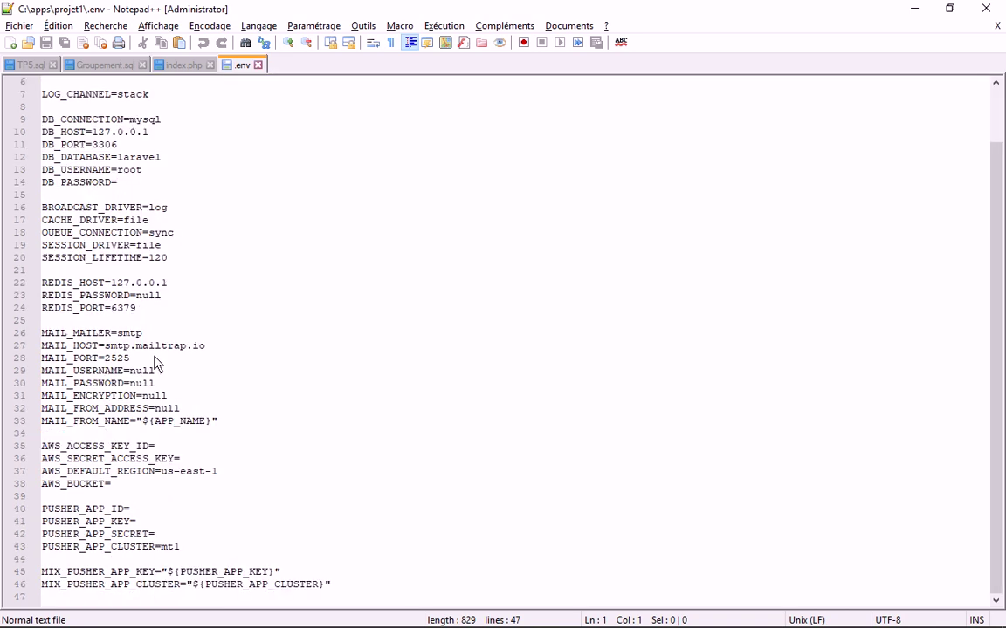
left_click(258, 66)
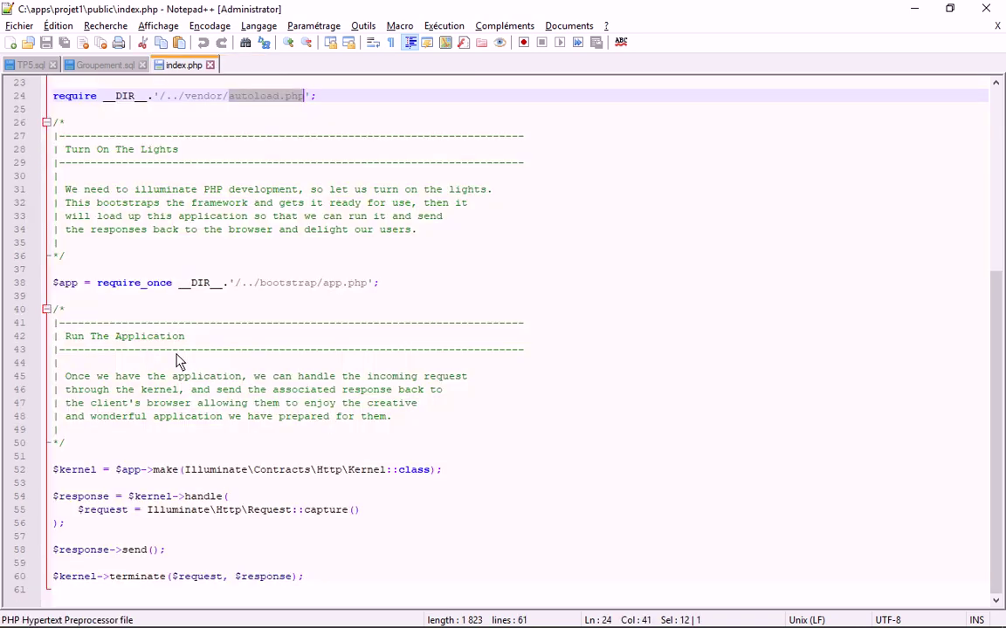
left_click(925, 12)
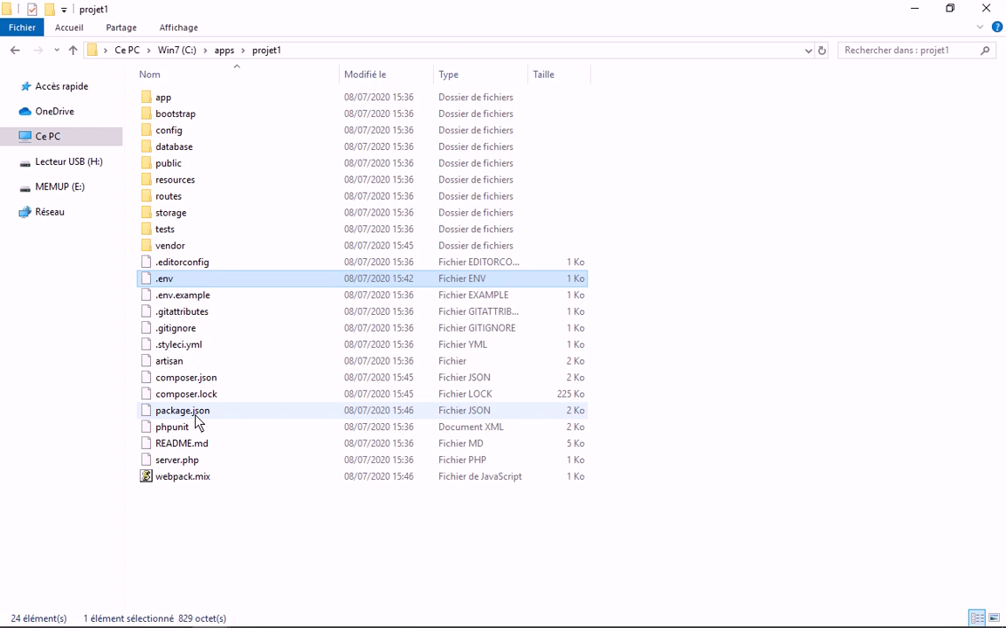
Bring up the Laravel hosting notes, then hide them again
mouse_move(288, 625)
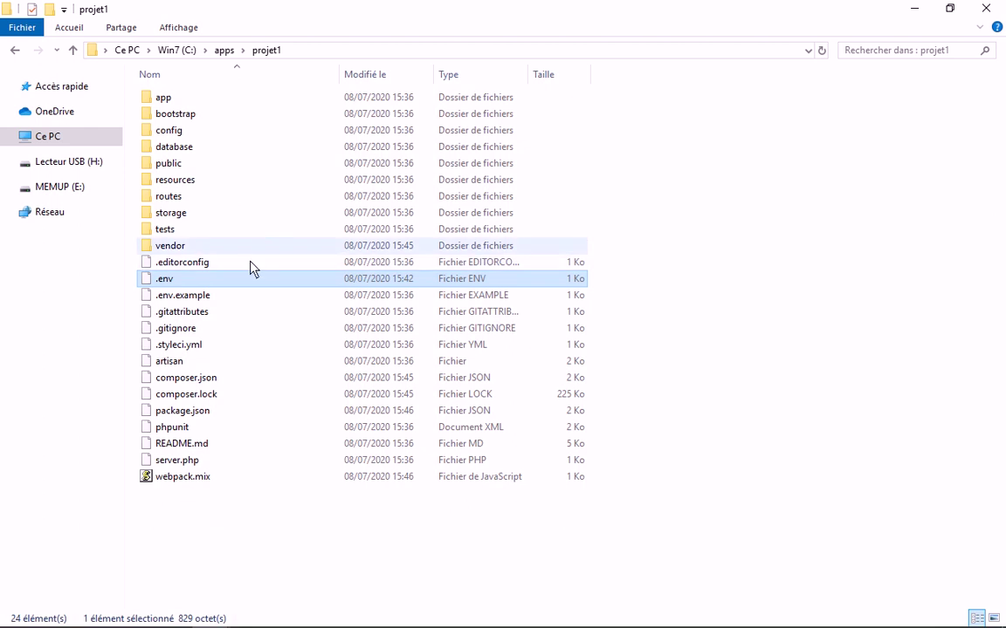
left_click(136, 614)
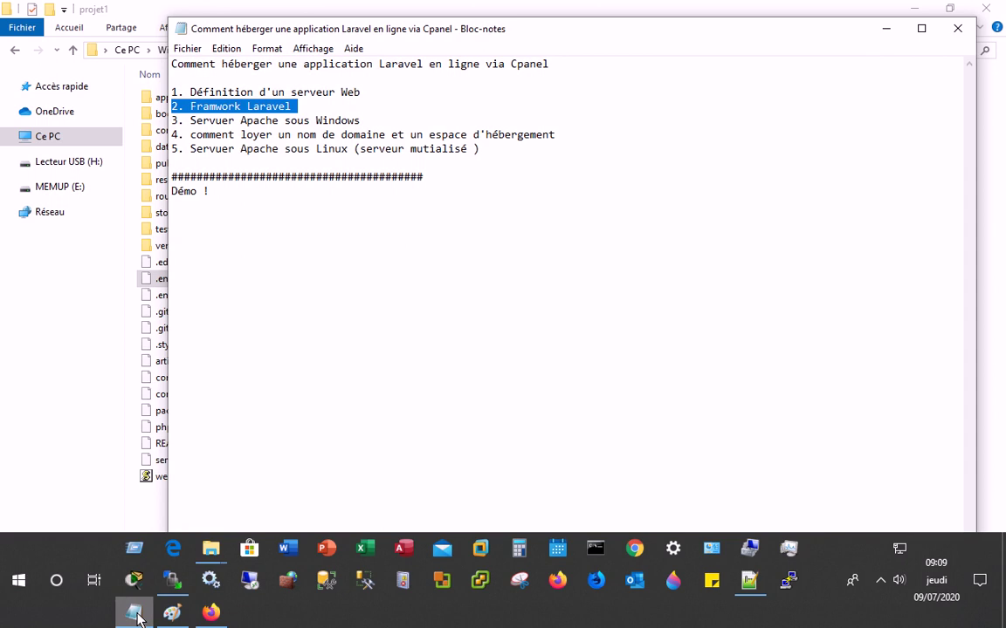
left_click(135, 614)
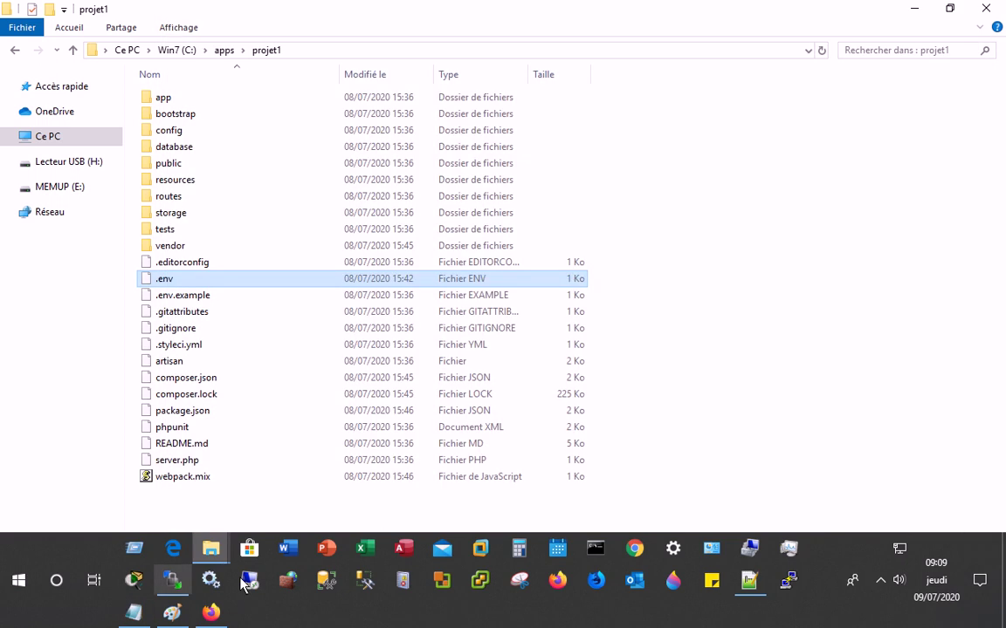
Check the hidden tray icons, then go to the Win7 (C:) drive root under Ce PC
mouse_move(245, 576)
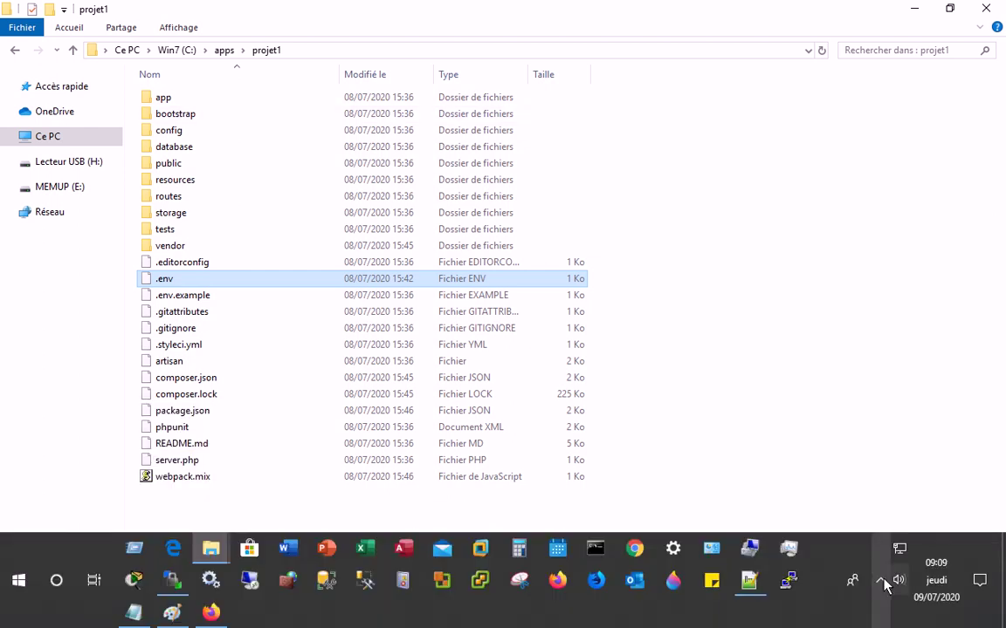
left_click(881, 580)
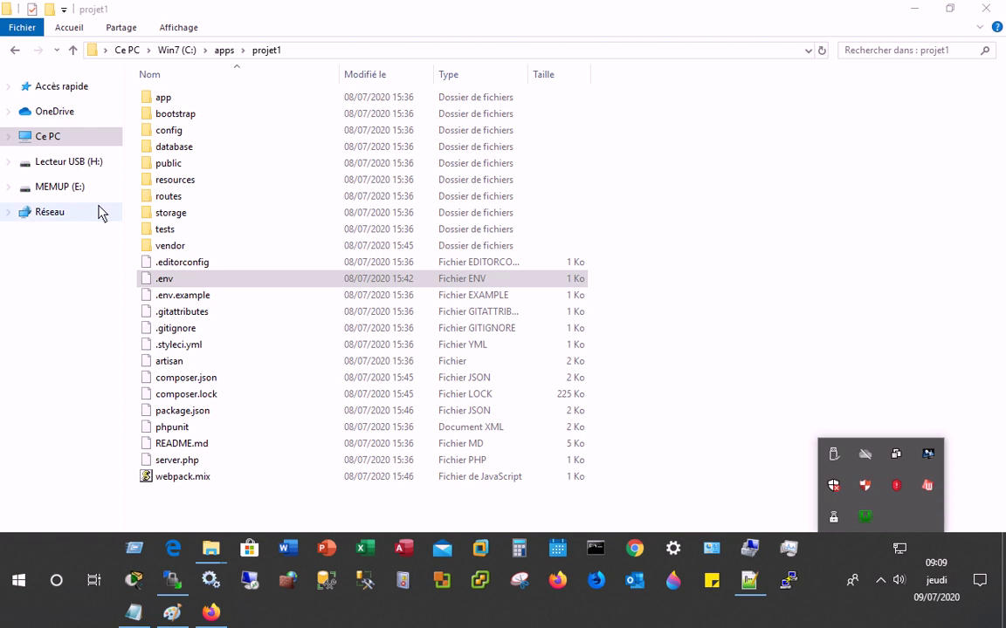
left_click(9, 137)
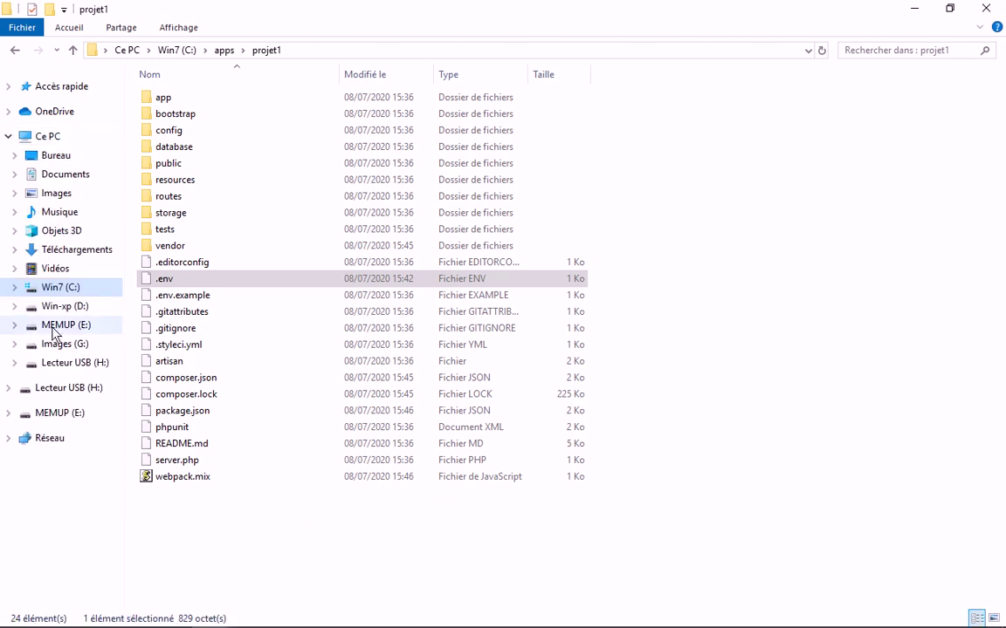
left_click(61, 287)
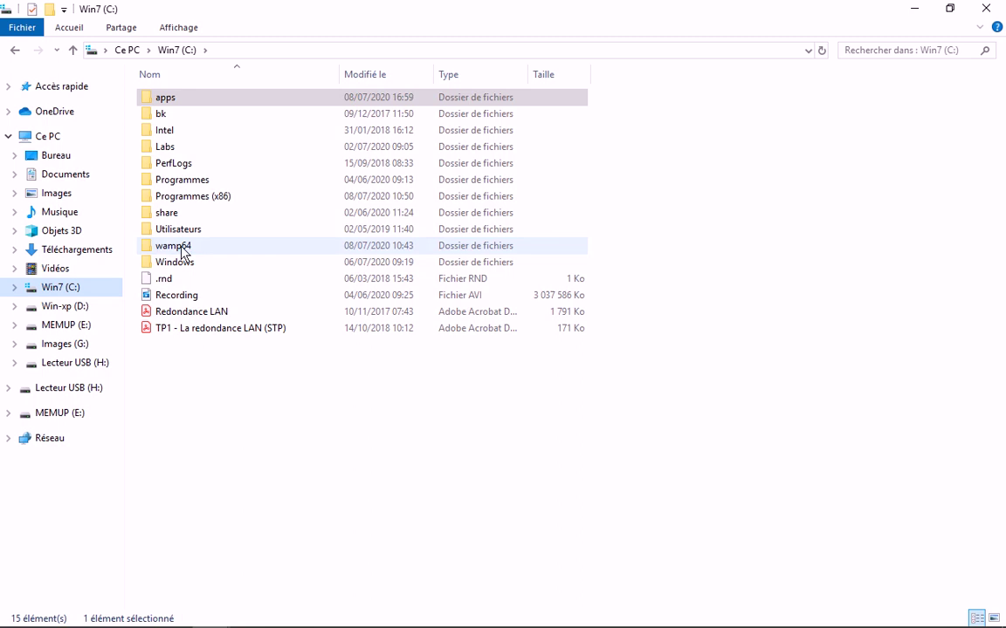
Open wamp64, look inside its apps folder at phpmyadmin4.9.2, then return to wamp64
left_click(183, 248)
double_click(183, 250)
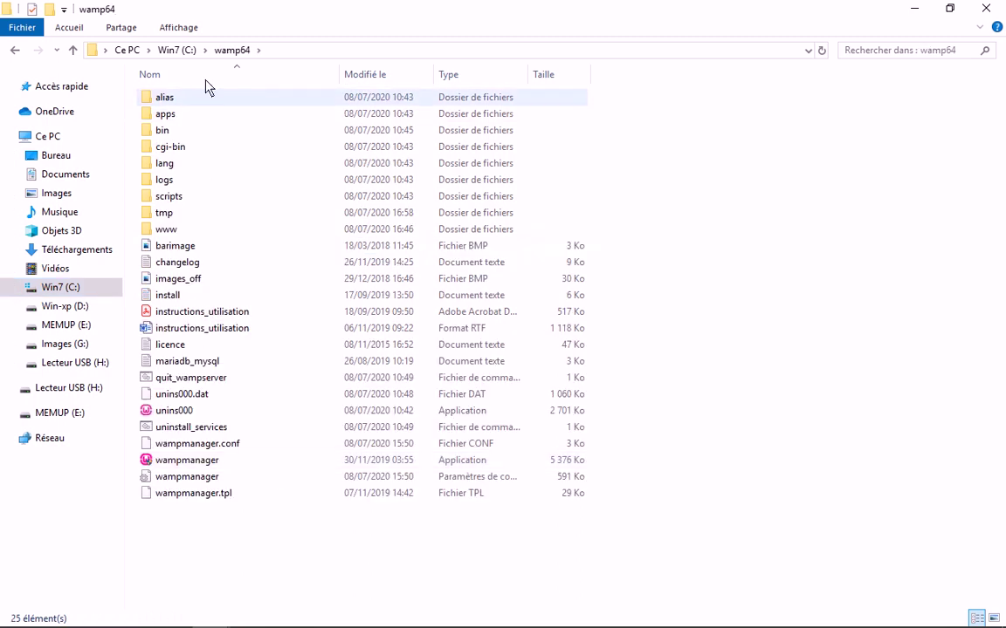
double_click(171, 119)
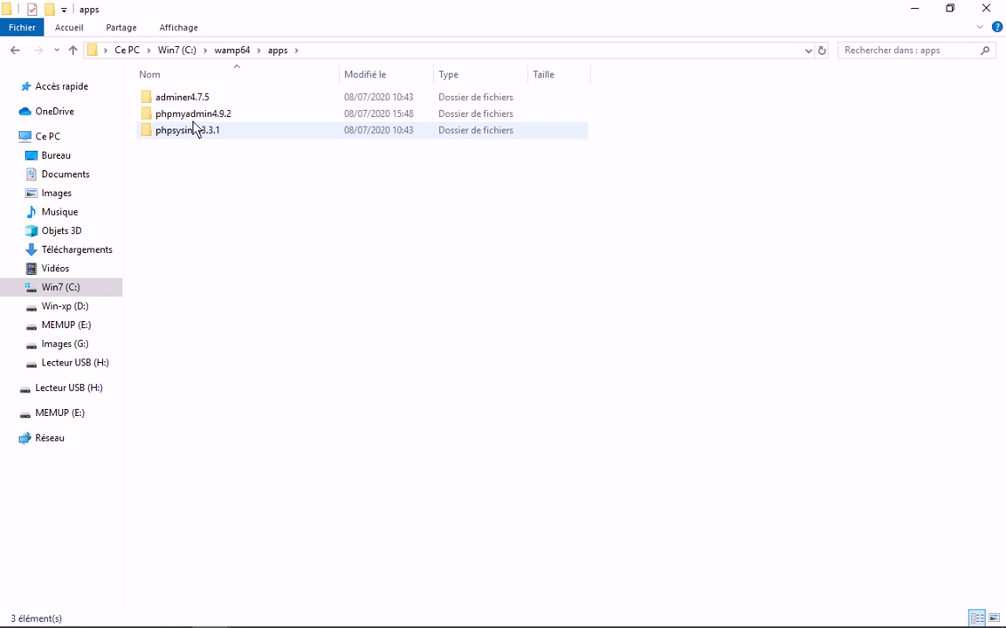
key("Down")
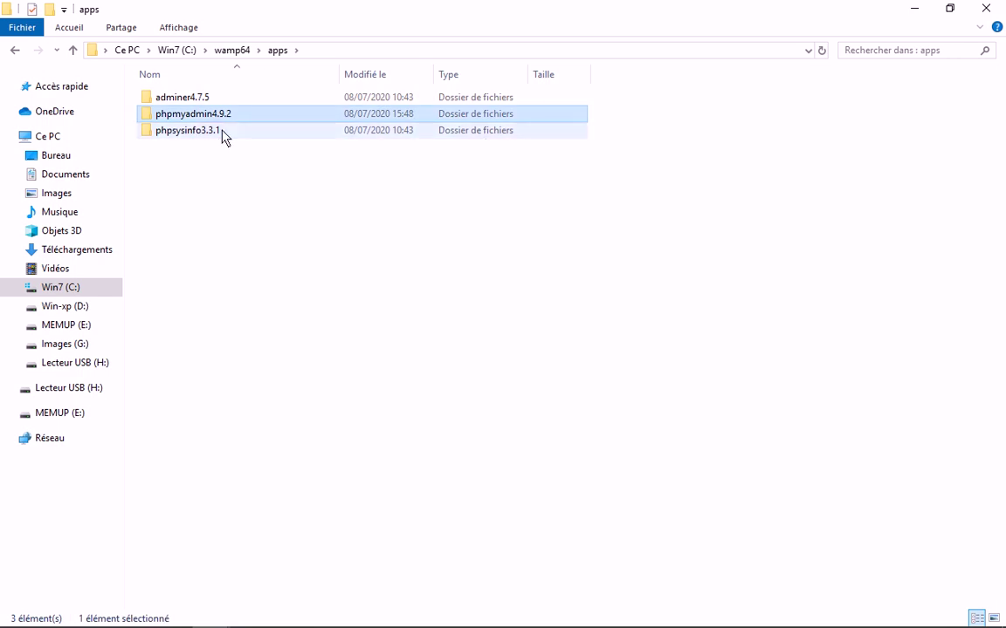
key("BackSpace")
Open wamp64's bin folder and look over its apache, mariadb, mysql and php folders
left_click(164, 133)
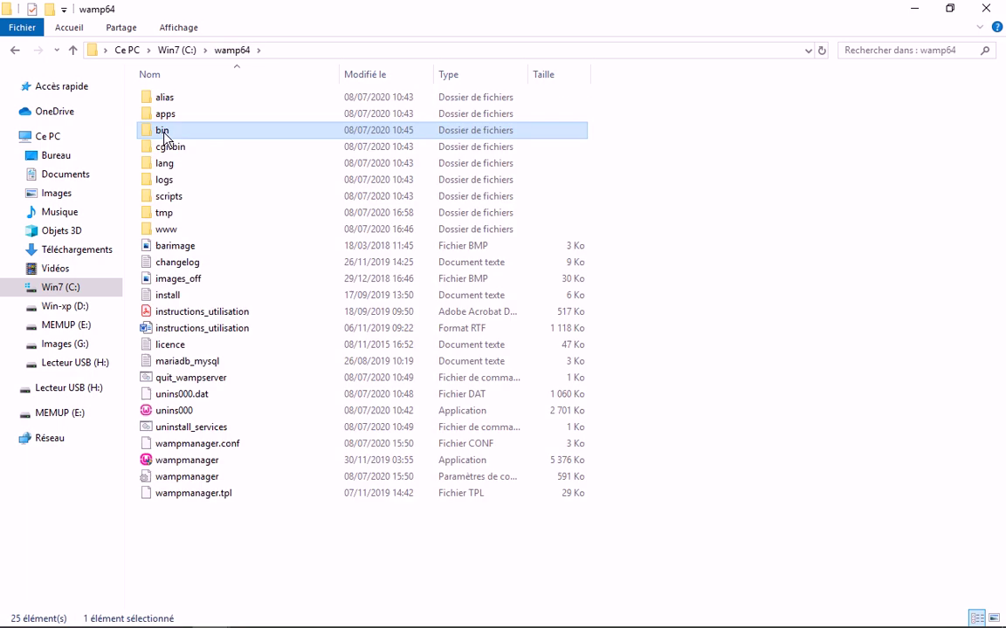
double_click(164, 132)
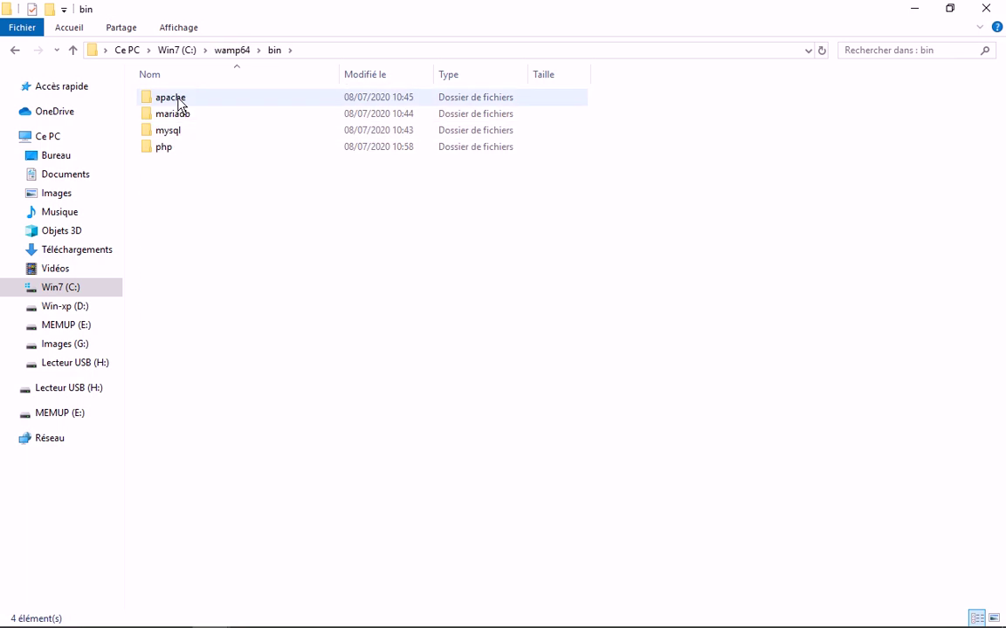
left_click(179, 101)
left_click(182, 118)
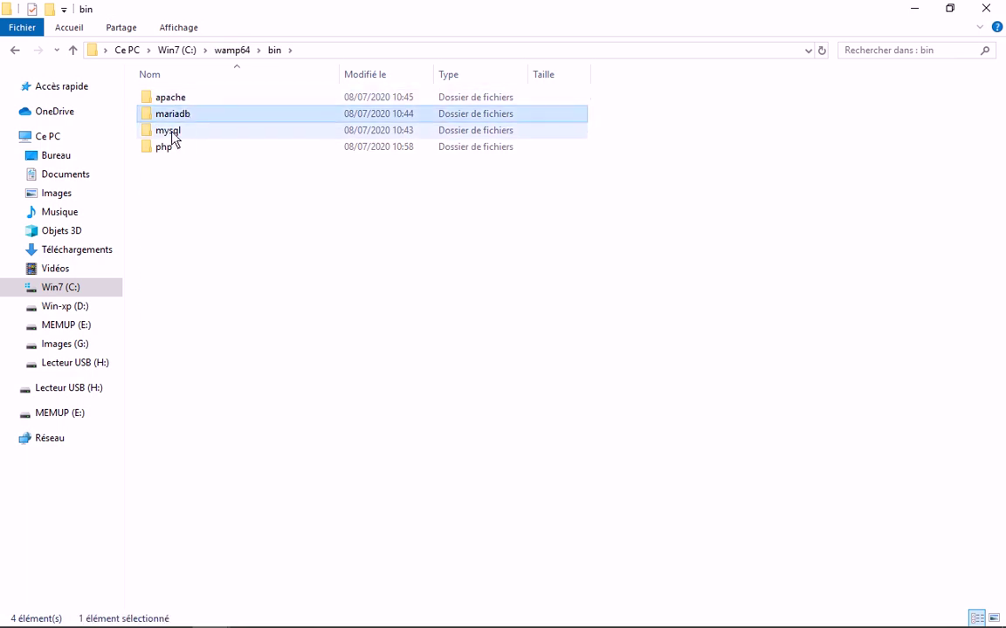
left_click(173, 135)
left_click(166, 149)
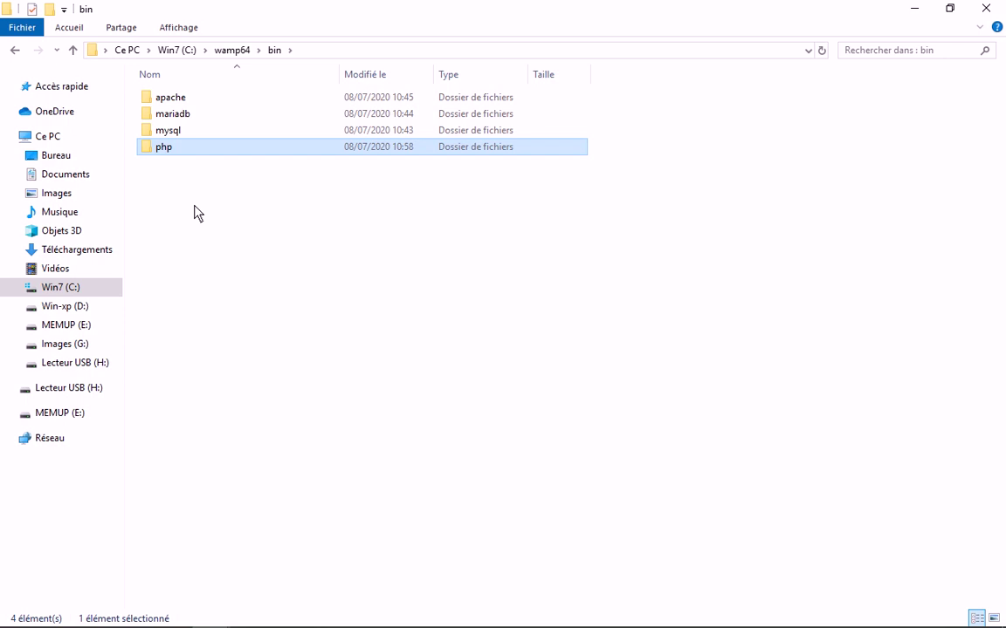
Return to wamp64, peek into the empty cgi-bin folder, then open the www folder
left_click(231, 50)
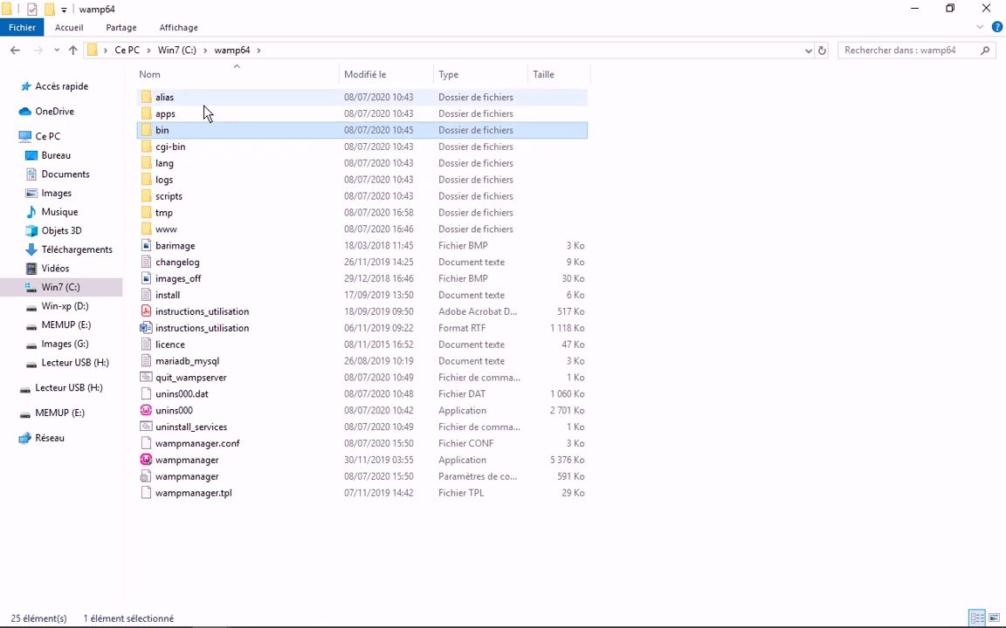
double_click(171, 147)
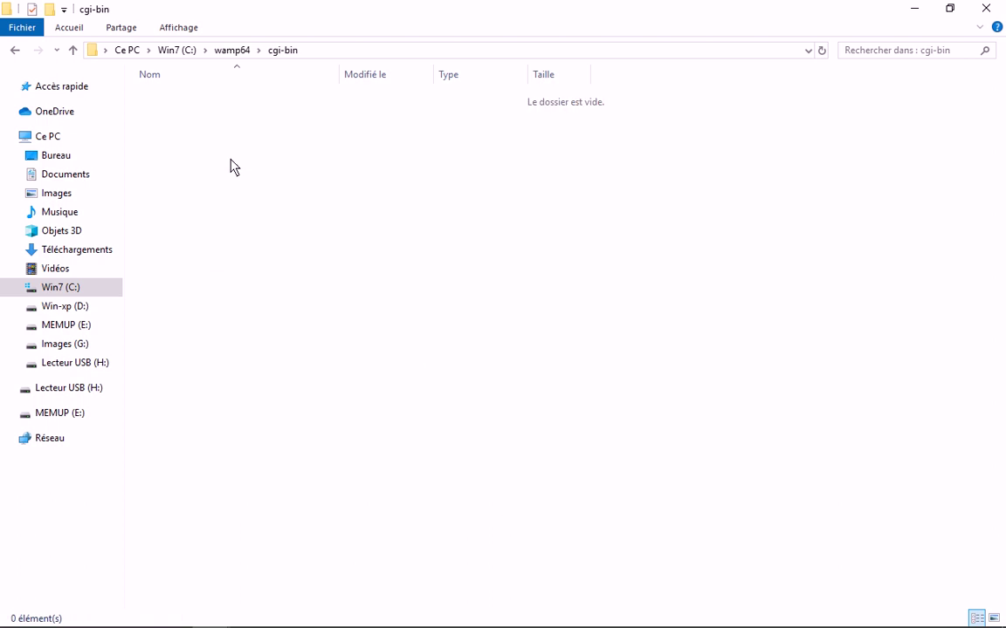
key("BackSpace")
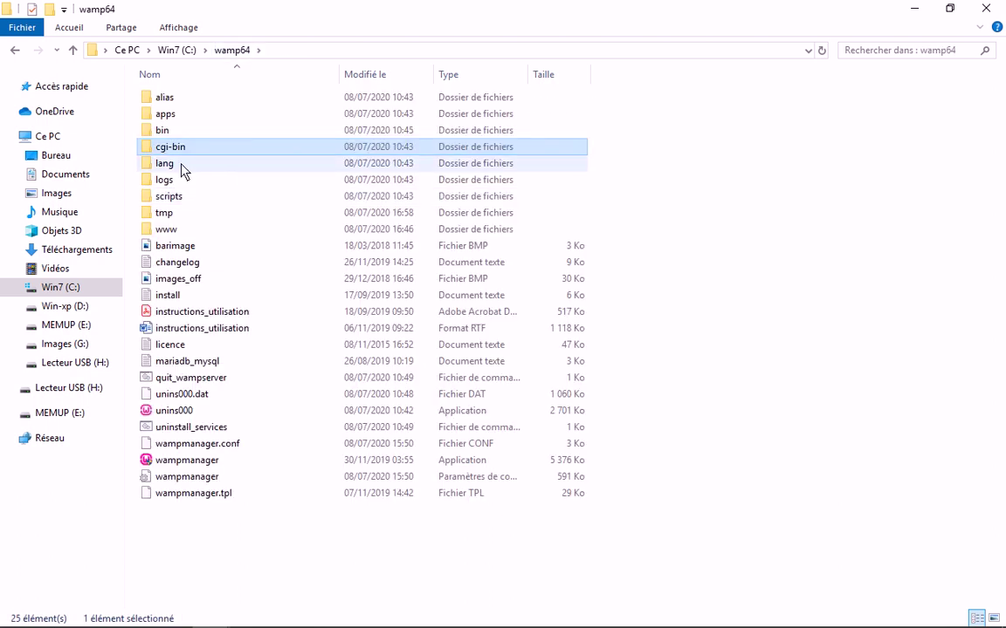
left_click(168, 230)
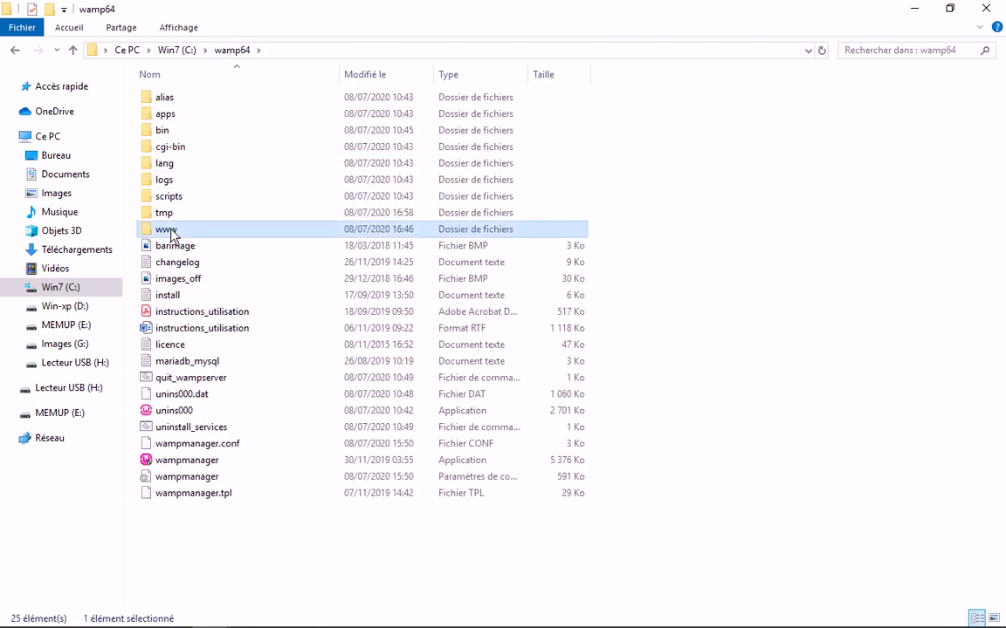
double_click(168, 231)
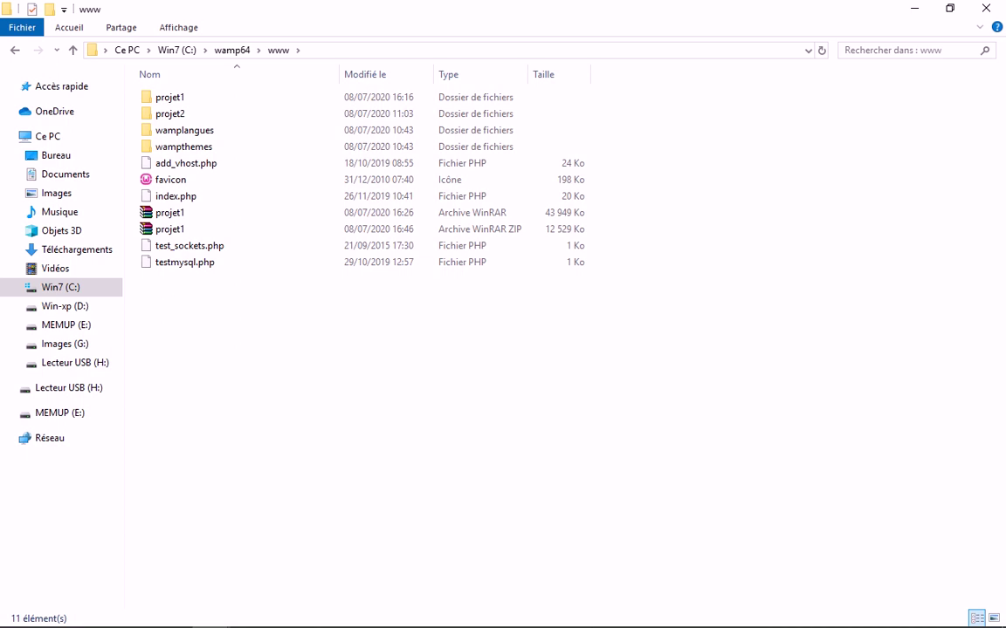
Open the localhost homepage from the WampServer tray menu and scroll through it
left_click(881, 583)
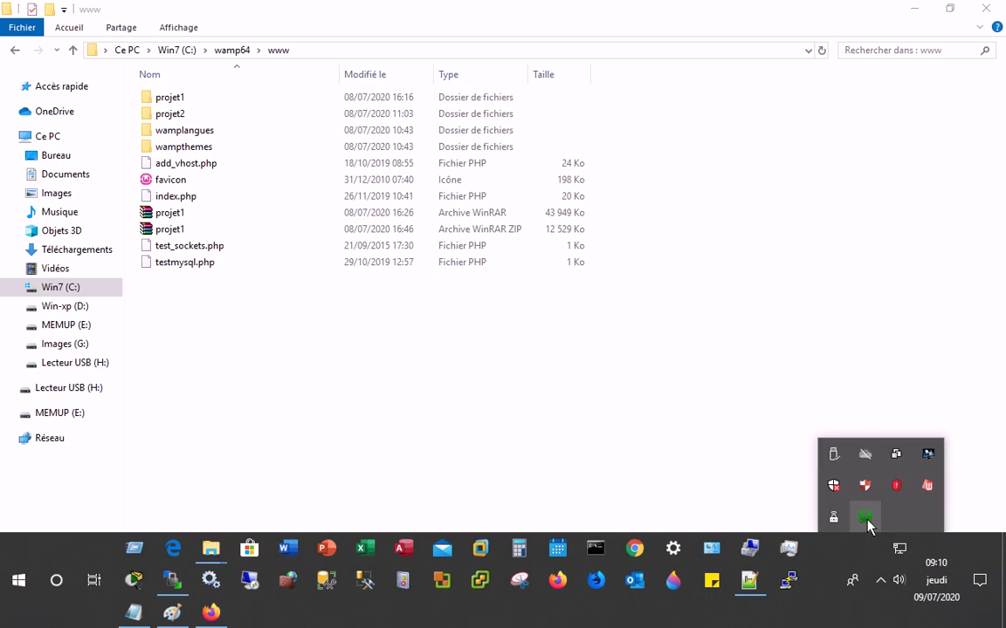
left_click(867, 522)
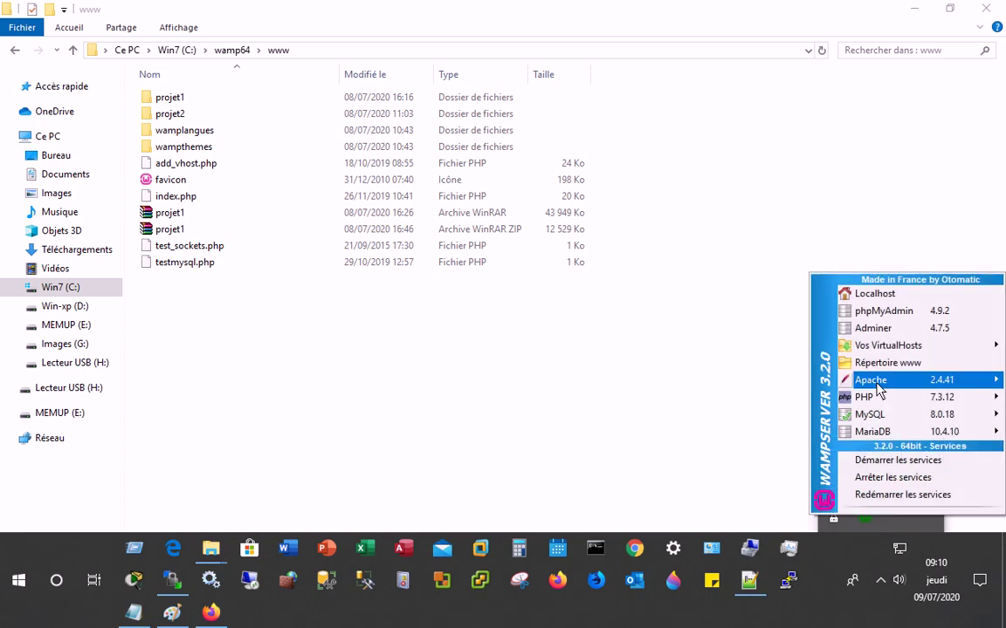
left_click(886, 312)
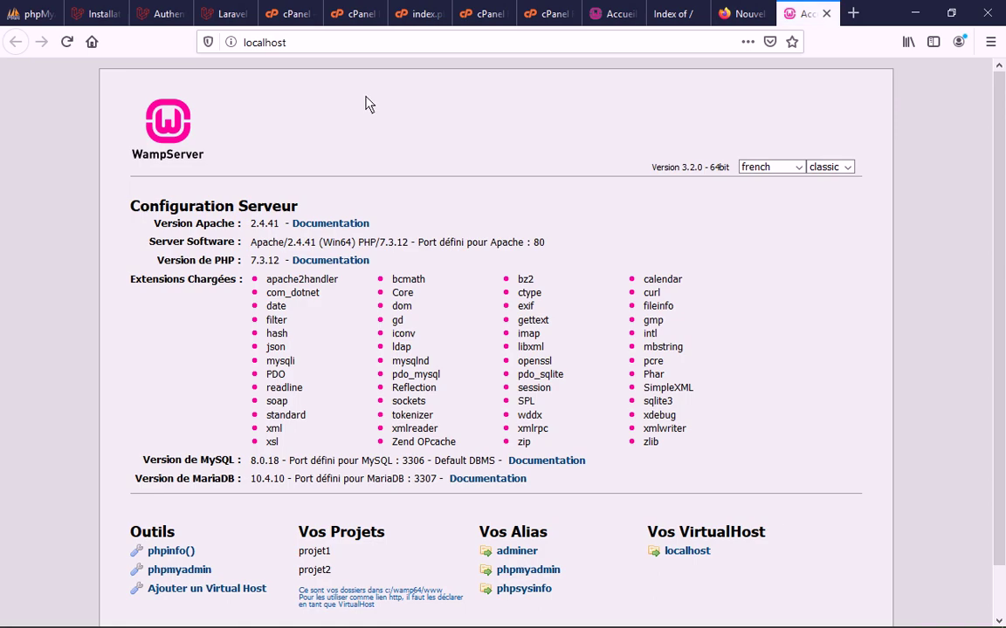
scroll(329, 387, "down", 1)
scroll(329, 387, "up", 1)
scroll(306, 404, "down", 1)
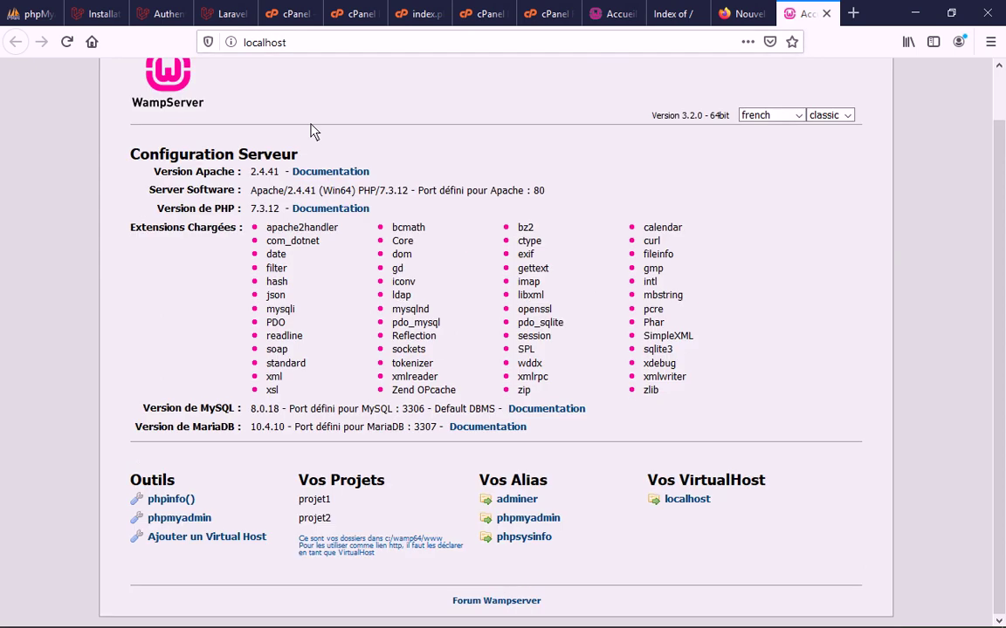
Back in the www folder, open index.php in Notepad++ for editing
mouse_move(212, 591)
mouse_move(210, 547)
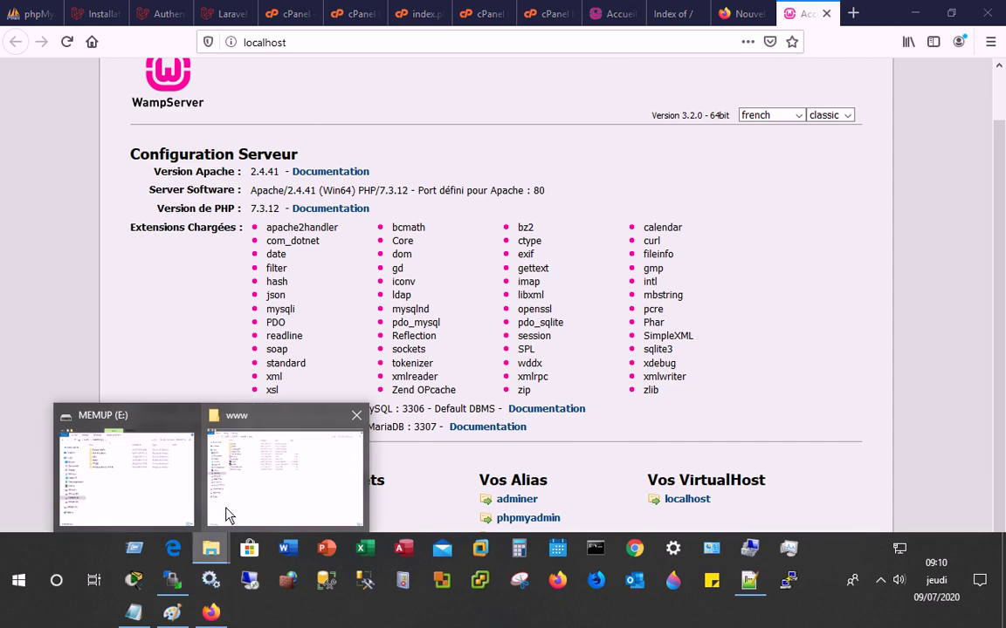
left_click(226, 515)
right_click(186, 197)
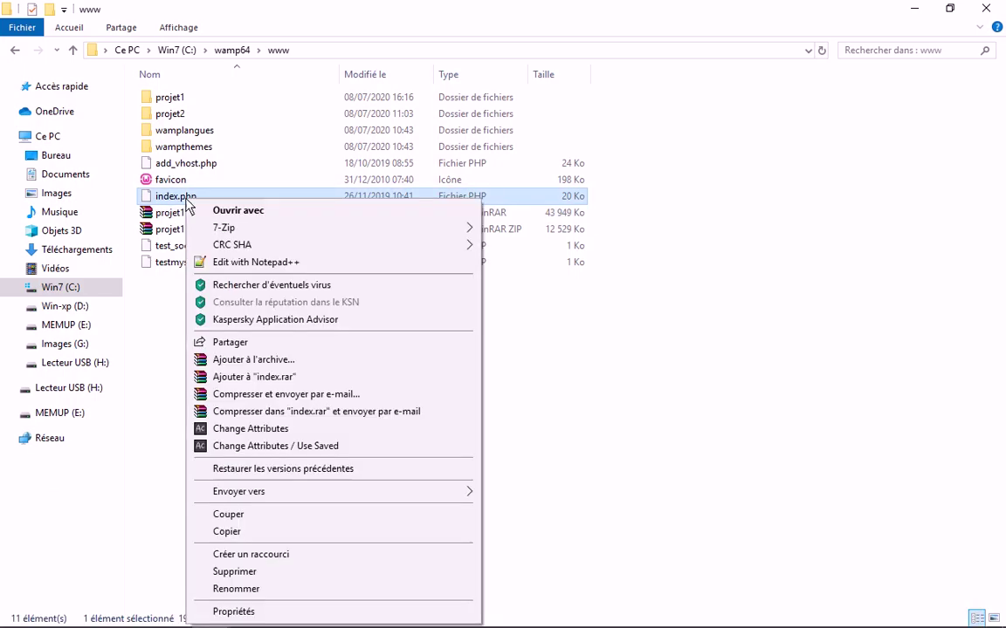
left_click(275, 266)
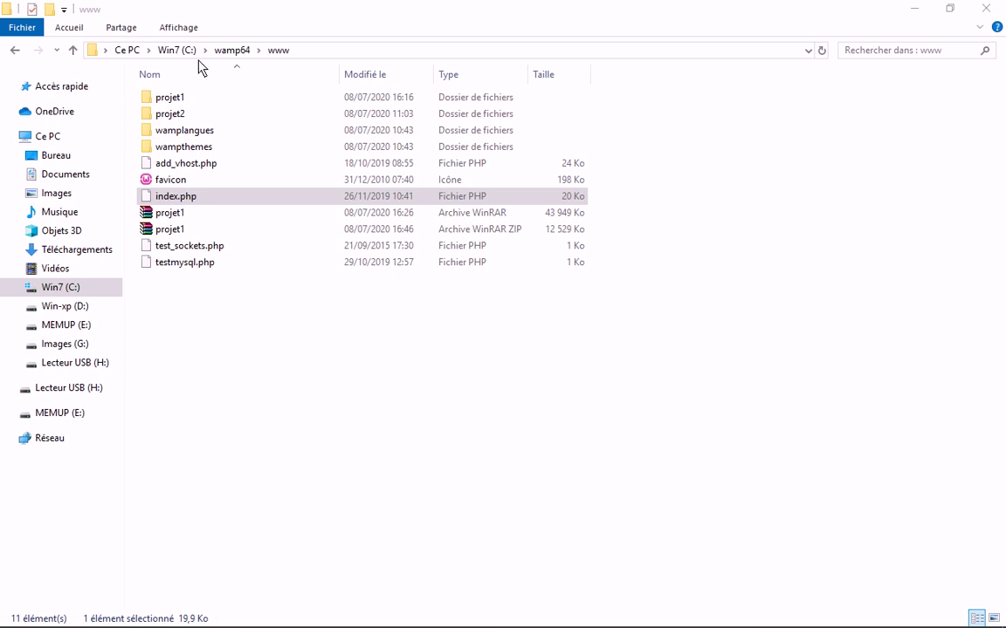
In Firefox, load localhost/c: and see that it is Forbidden
mouse_move(449, 591)
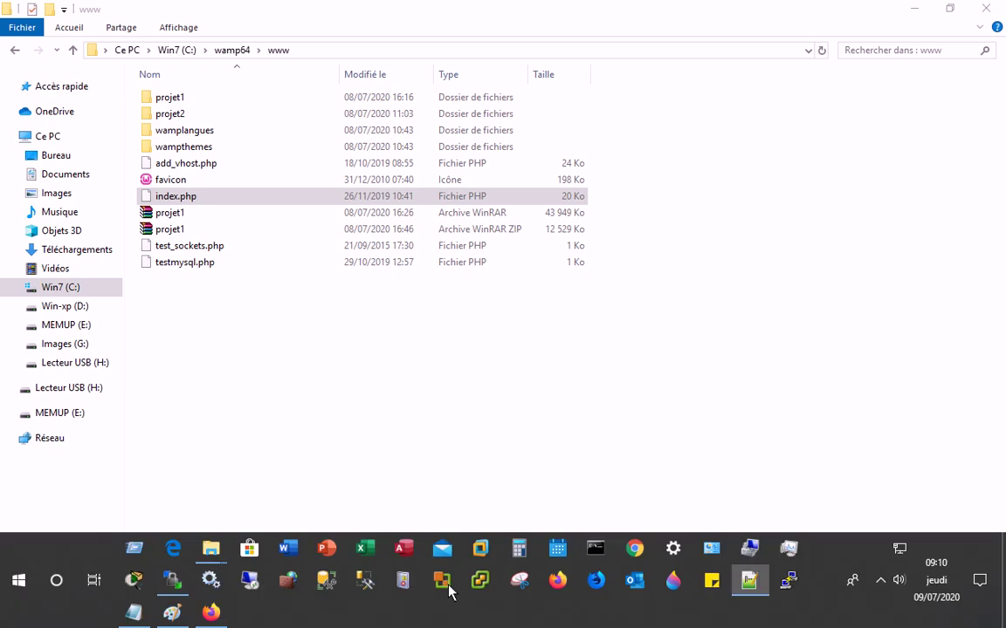
left_click(177, 583)
left_click(318, 50)
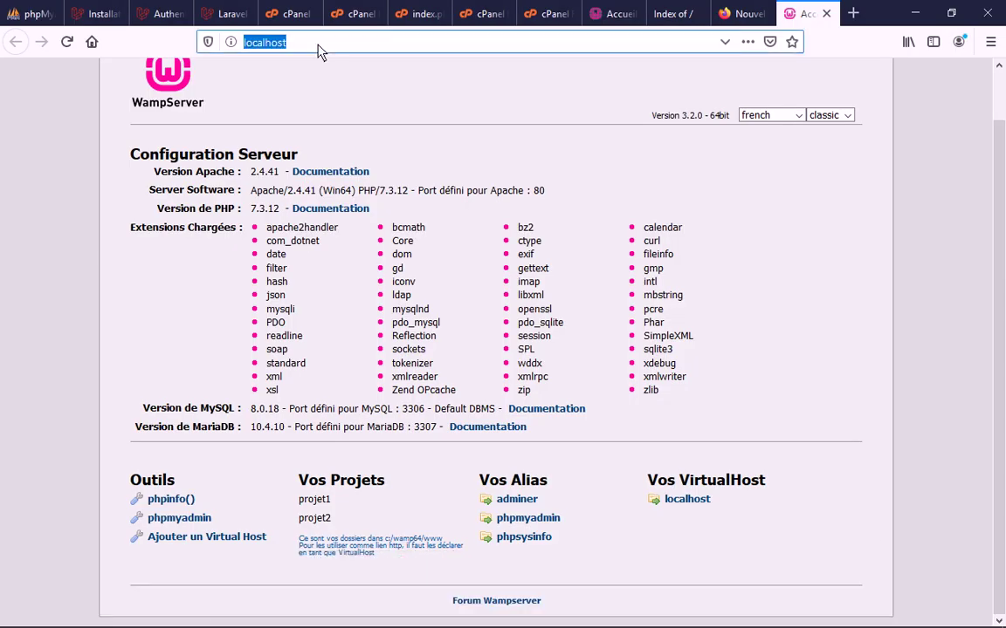
left_click(318, 50)
type("/")
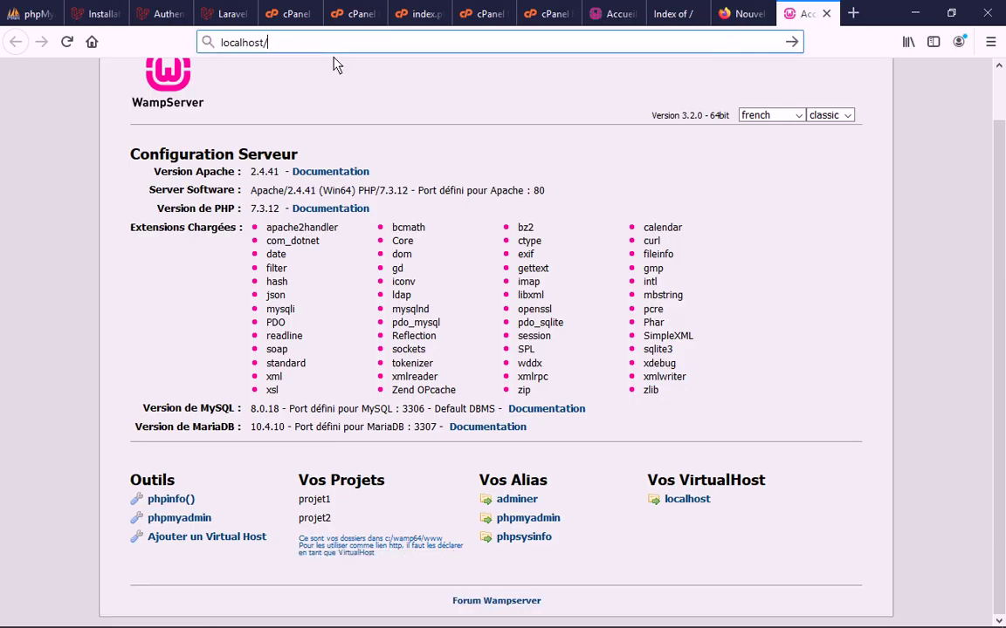
type("c:")
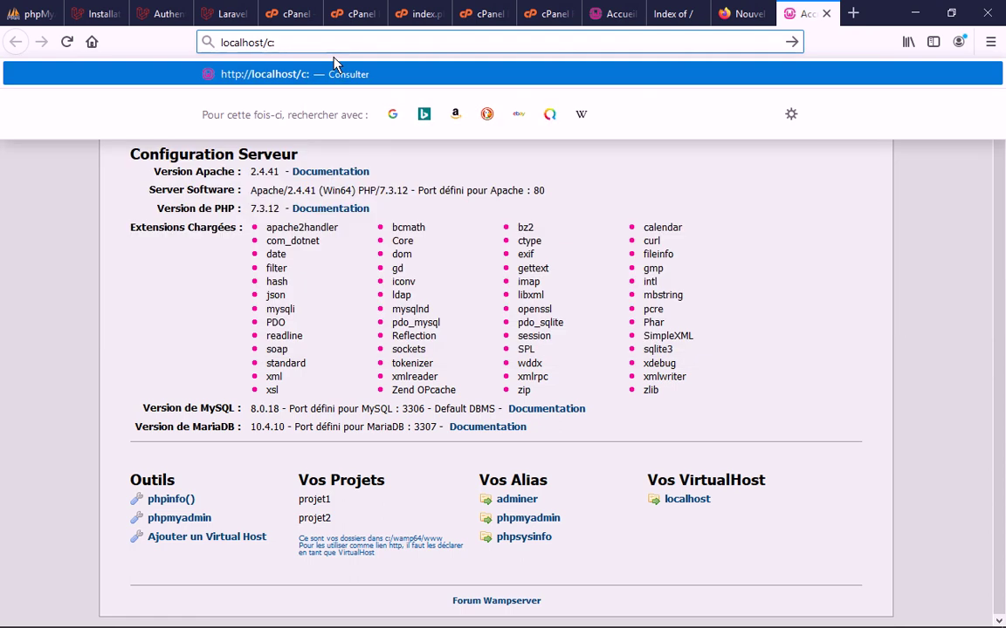
key("Return")
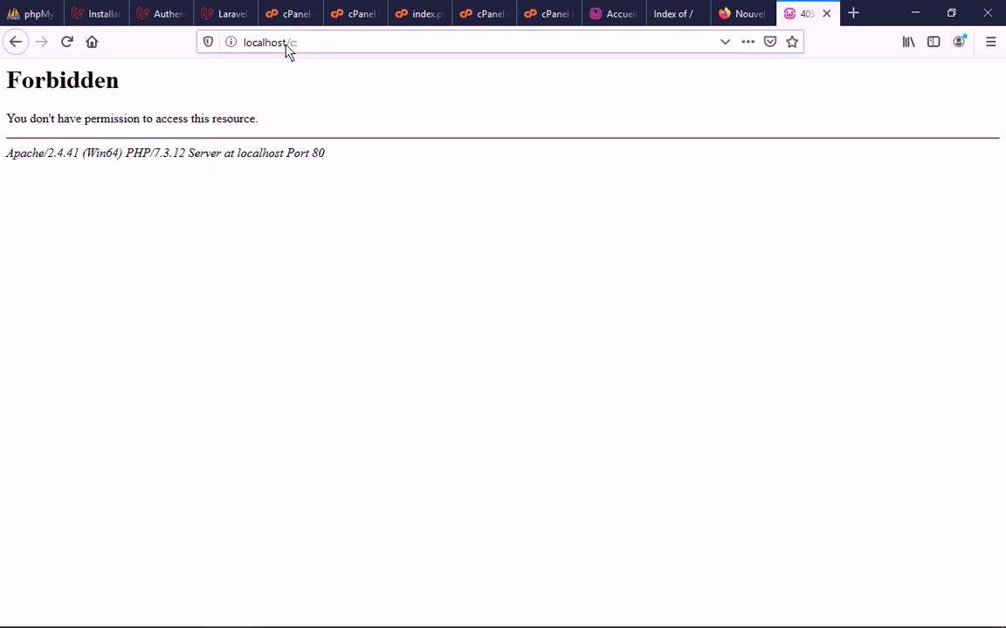
Change the address to localhost/../ to return to the WampServer home page
left_click_drag(288, 44, 330, 47)
key("BackSpace")
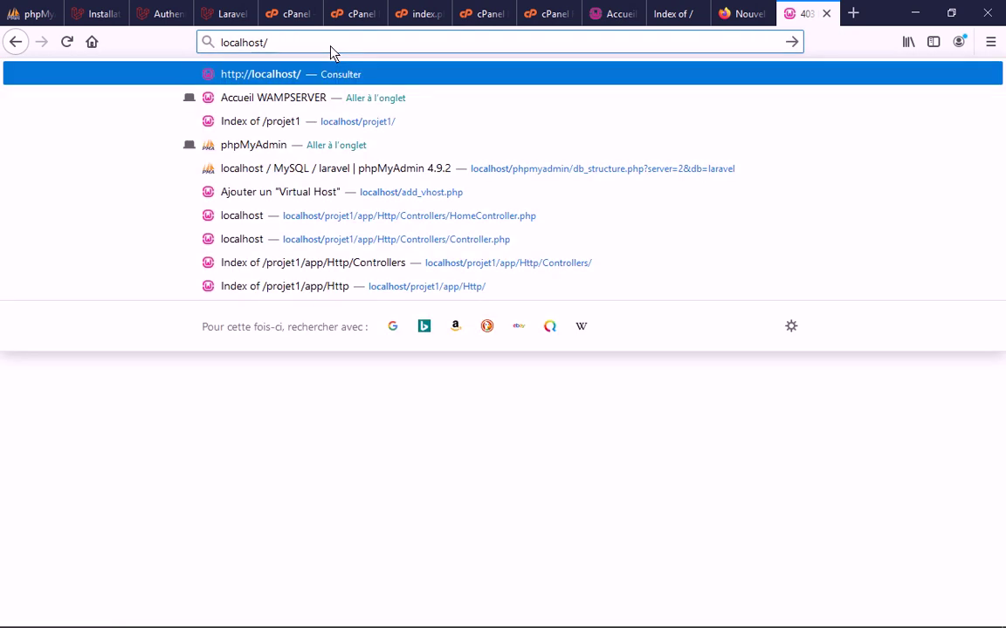
key("BackSpace")
type("/")
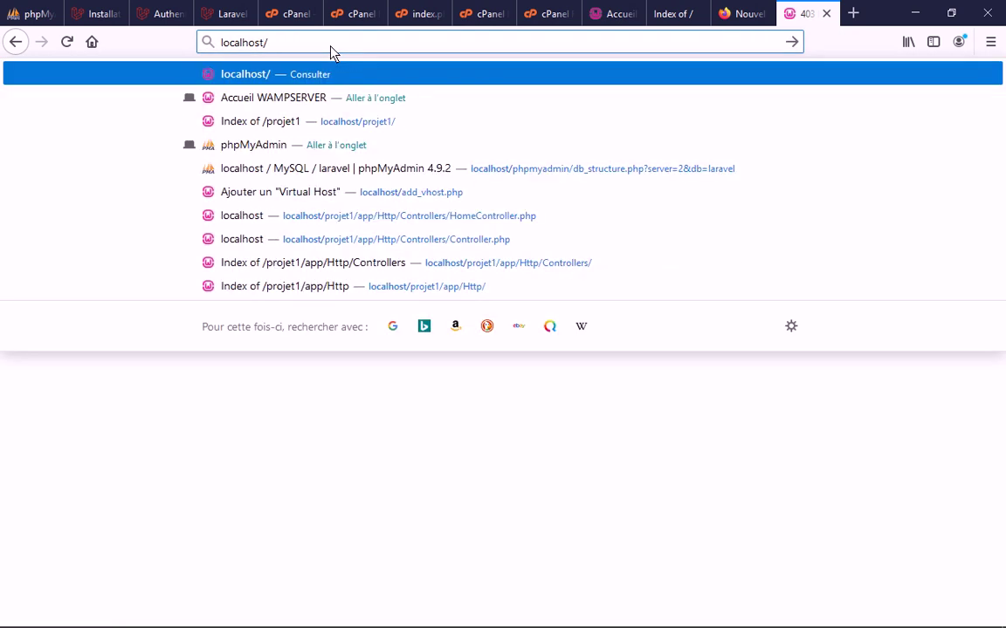
type("../")
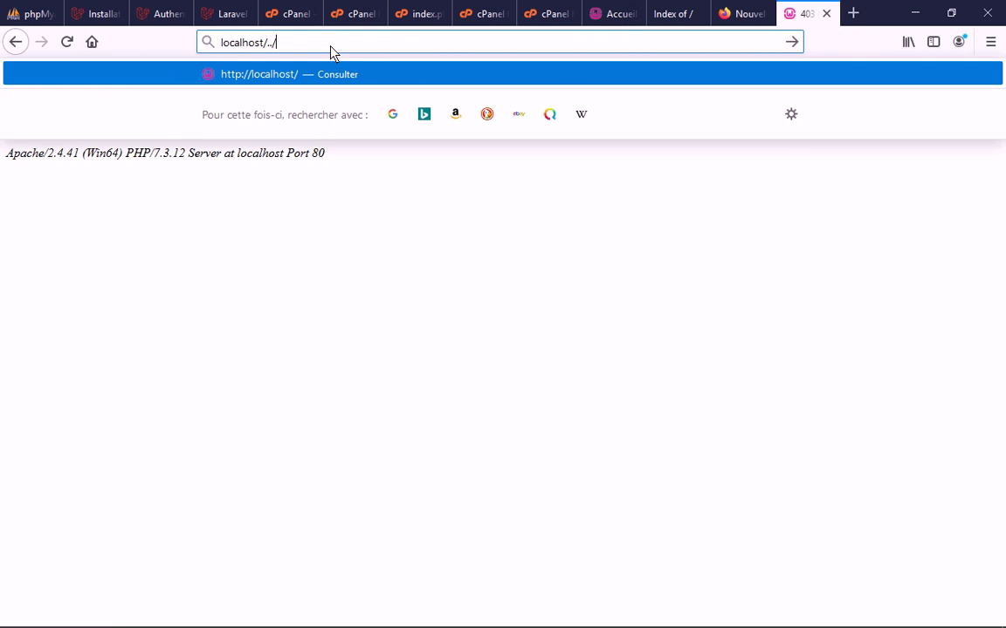
key("Return")
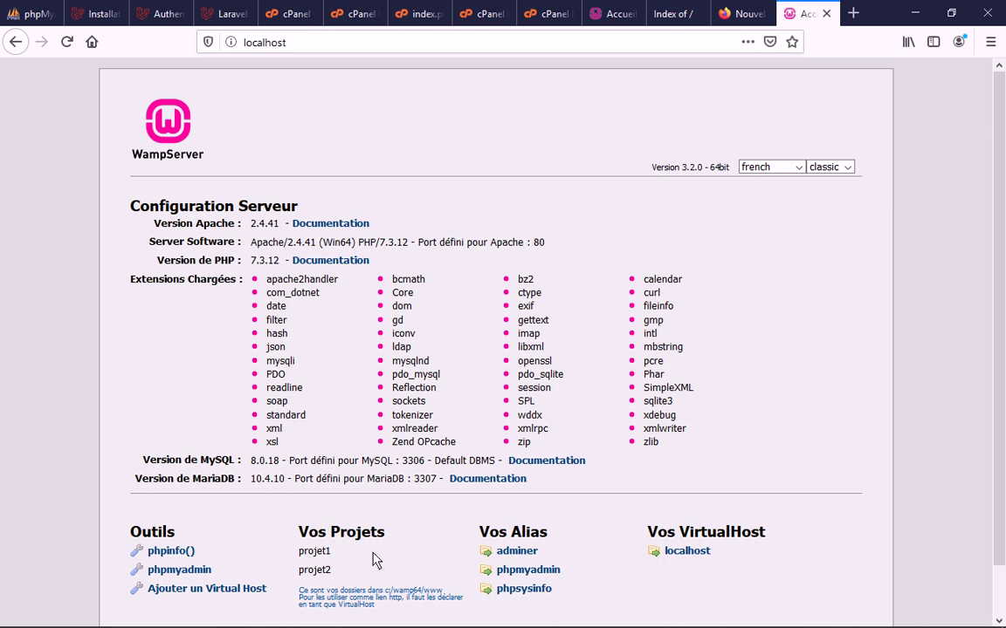
In the www folder, open index.php in the code editor
mouse_move(217, 578)
left_click(210, 547)
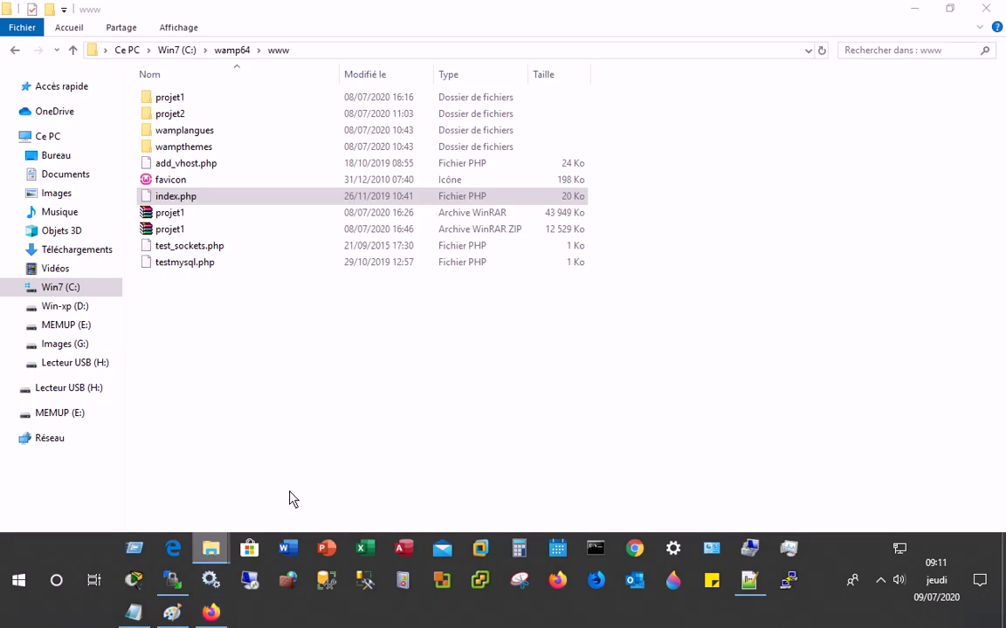
right_click(183, 196)
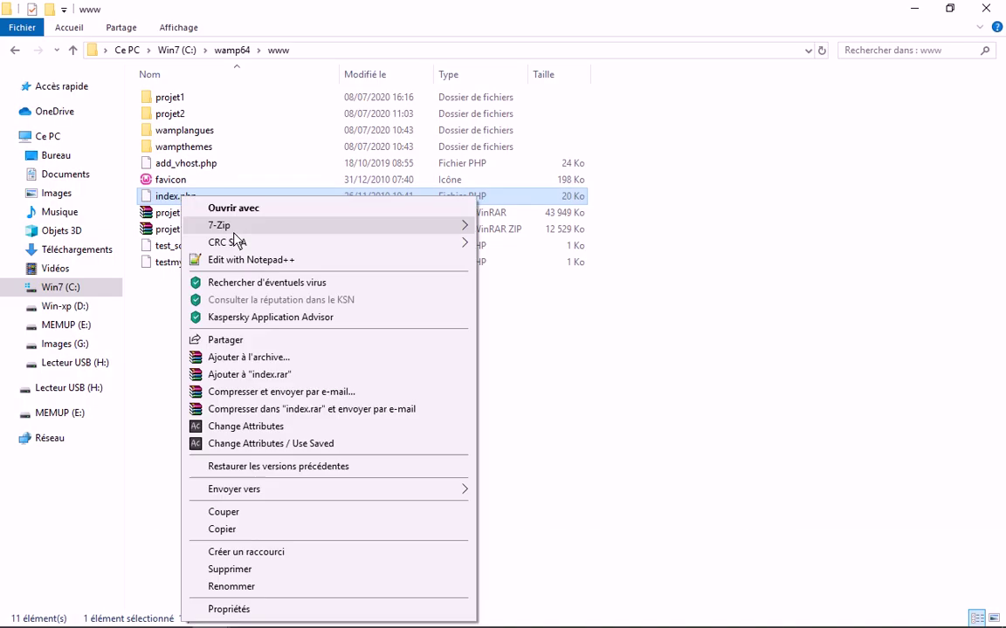
left_click(354, 392)
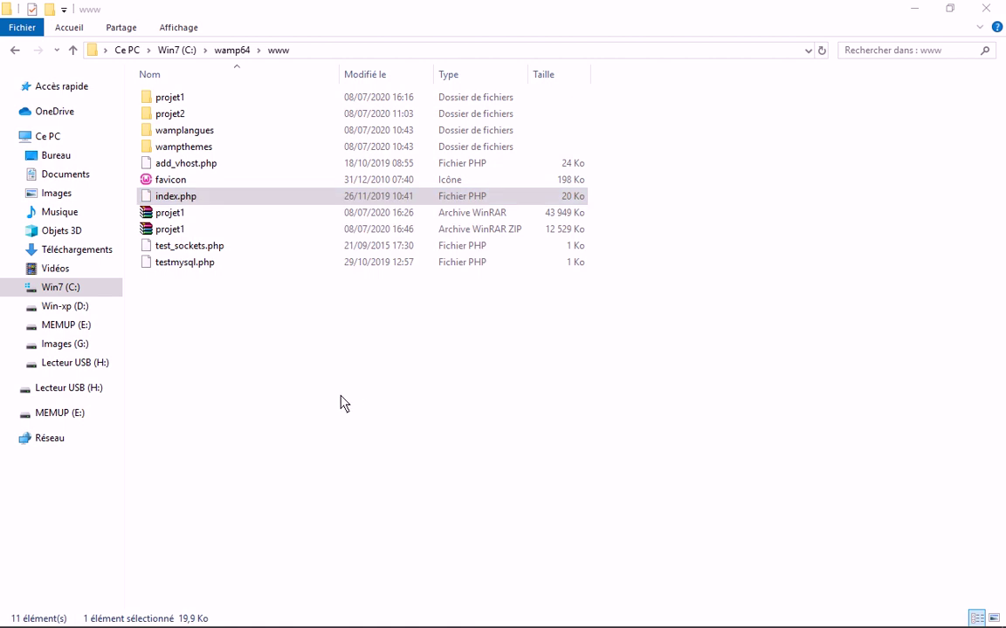
Scroll through the 532-line WampServer index.php script in Notepad++
left_click(761, 577)
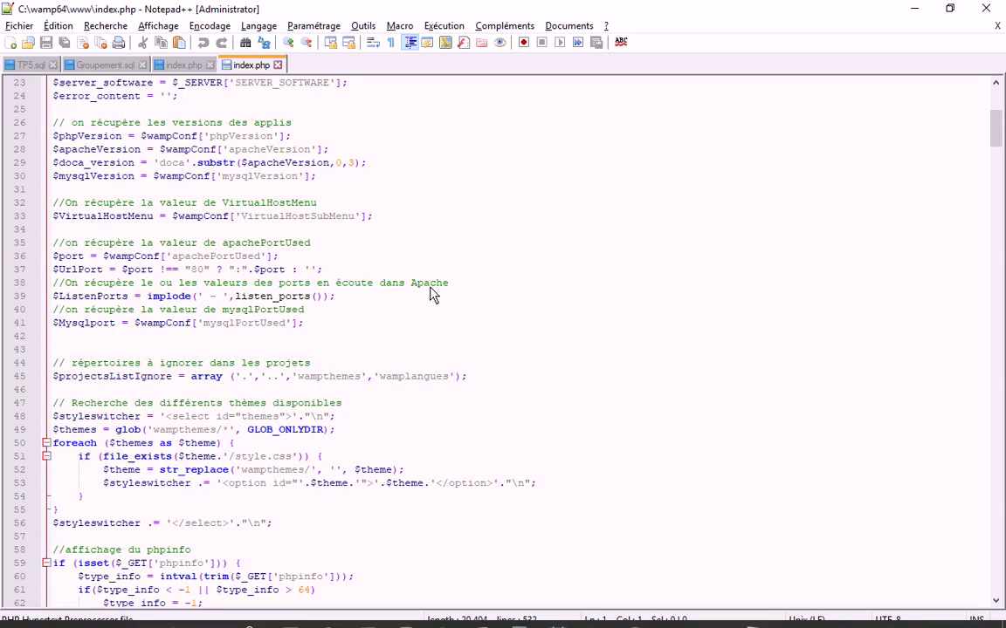
scroll(146, 228, "up", 3)
scroll(145, 229, "up", 4)
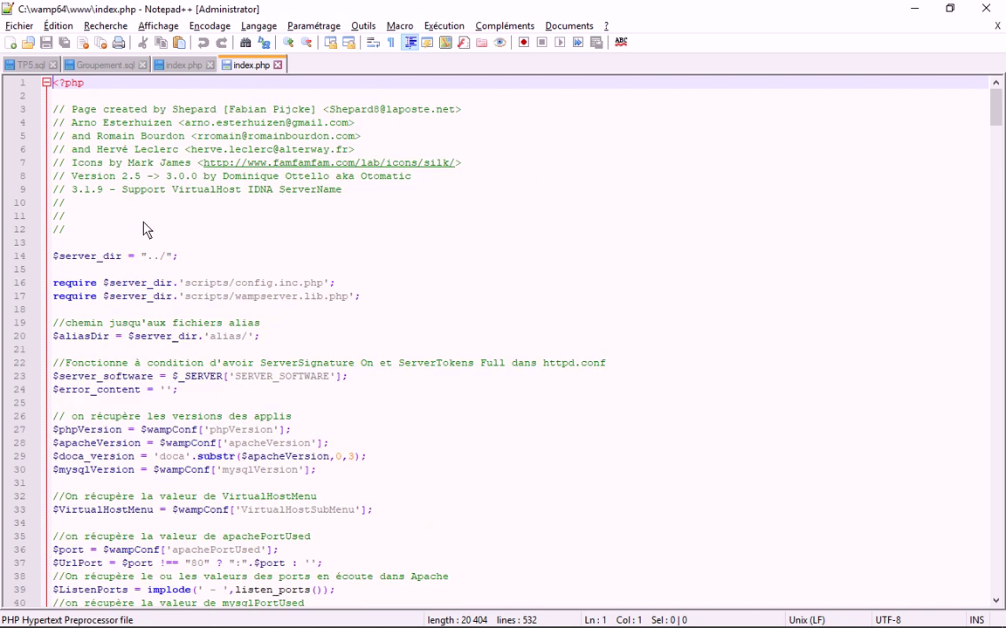
scroll(200, 349, "down", 1)
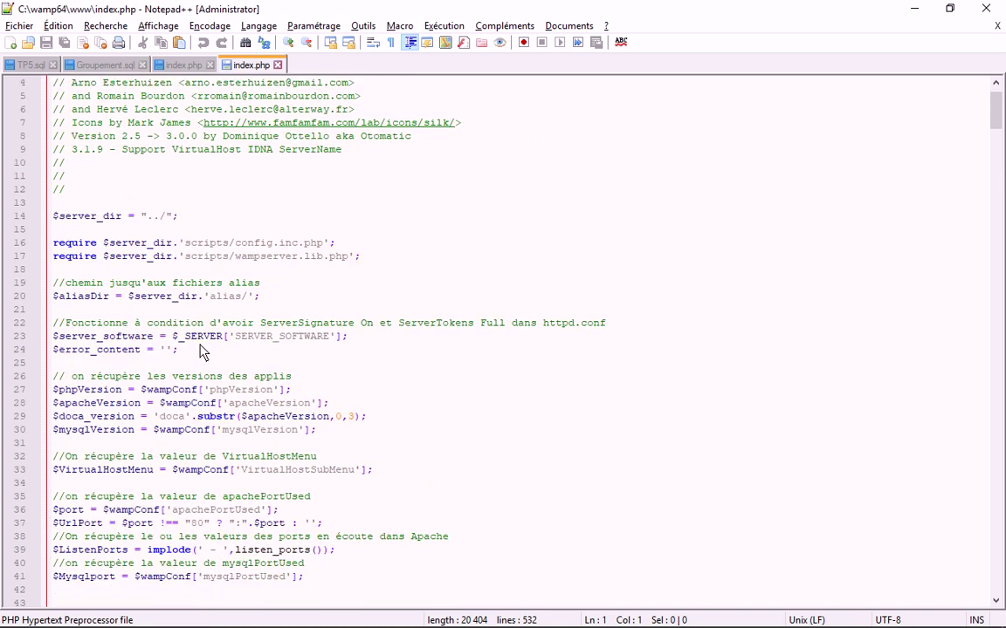
scroll(200, 349, "down", 8)
scroll(200, 349, "down", 4)
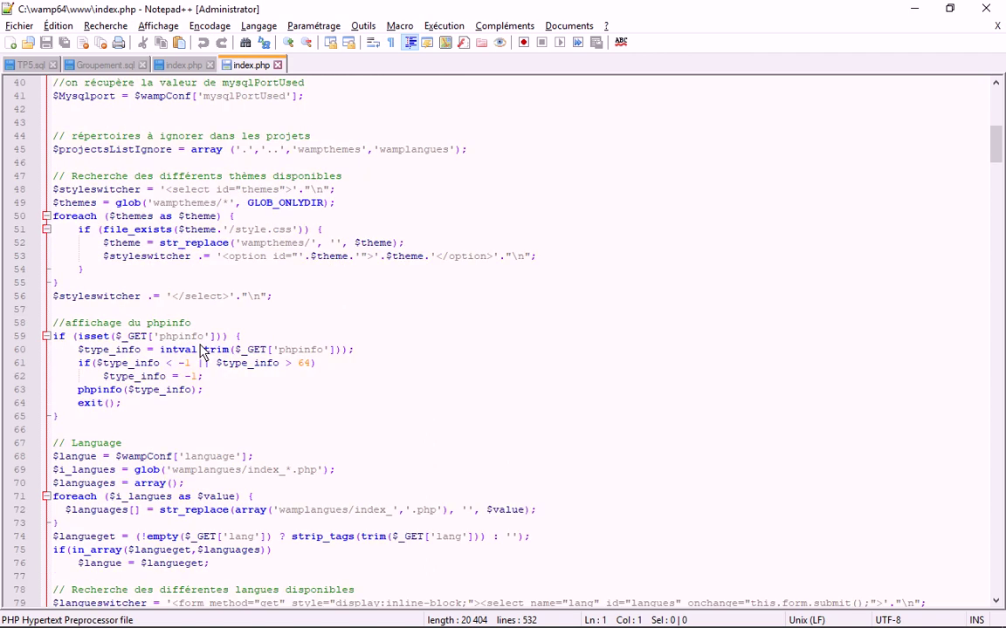
scroll(200, 349, "down", 10)
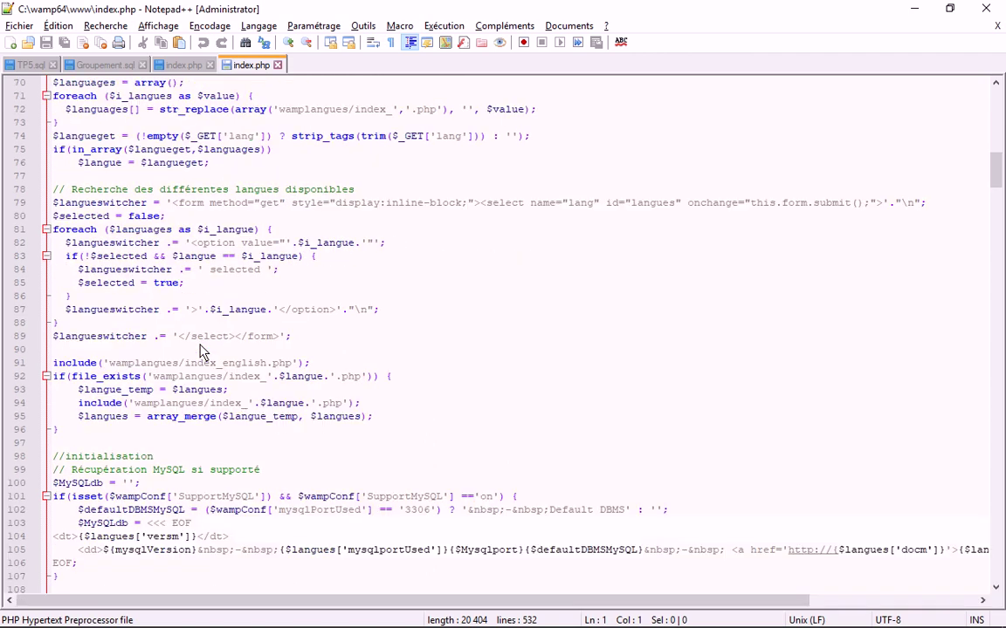
scroll(200, 349, "down", 12)
scroll(200, 349, "down", 10)
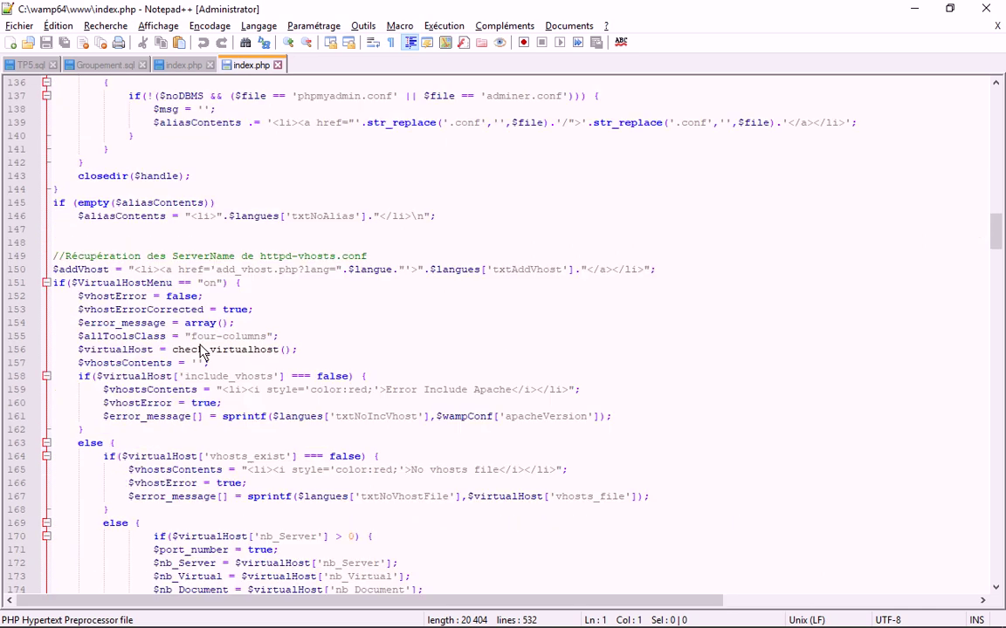
scroll(200, 349, "down", 9)
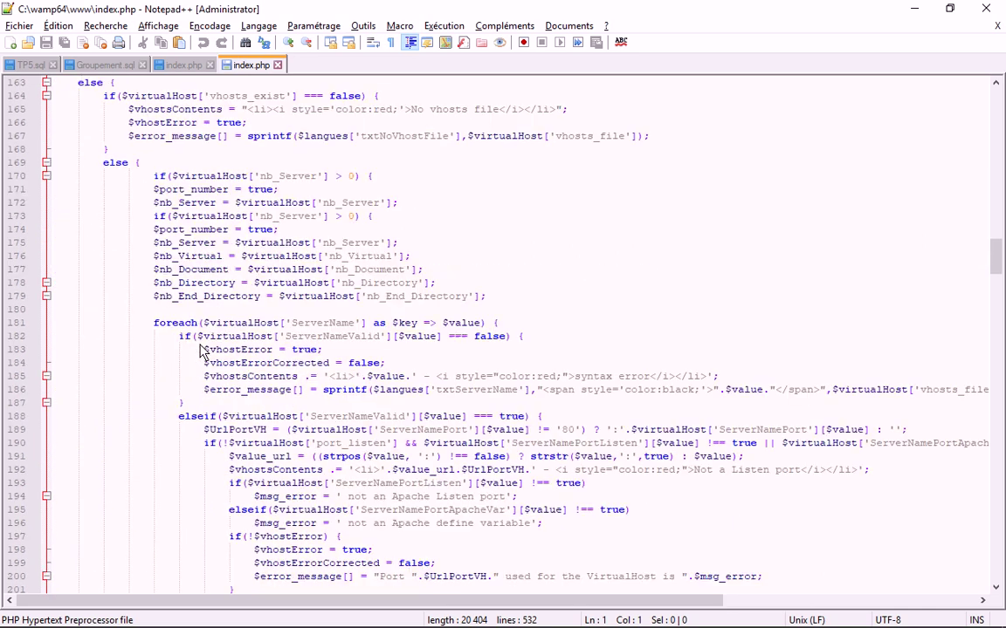
scroll(200, 349, "down", 20)
left_click_drag(995, 327, 996, 92)
Put <h1> Bienvenue sur index.php !!!! </h1> on line 1 of index.php and save
left_click(57, 91)
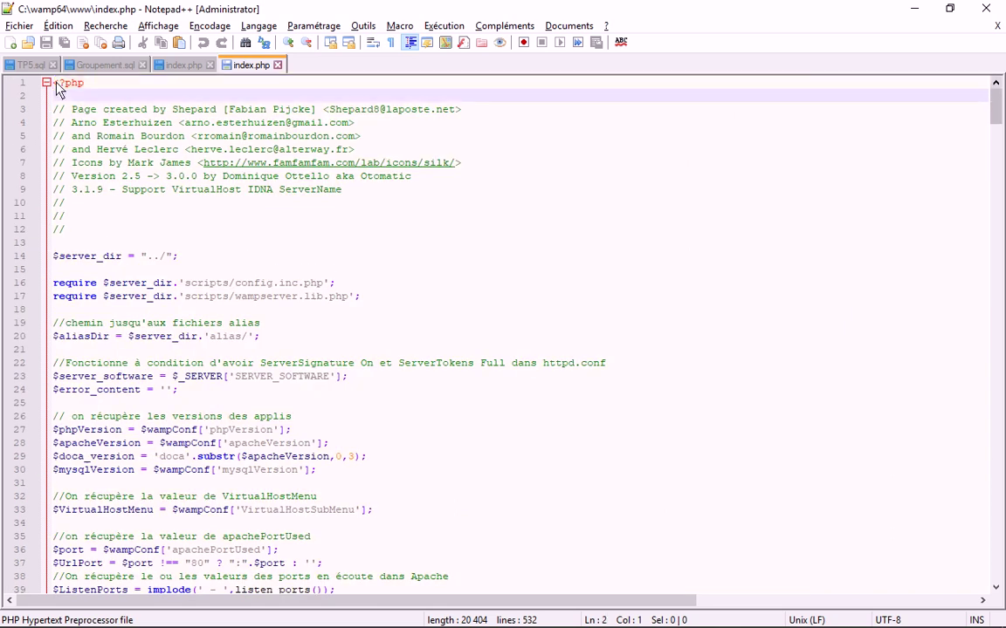
key("Up")
key("Return")
key("Return")
key("Up")
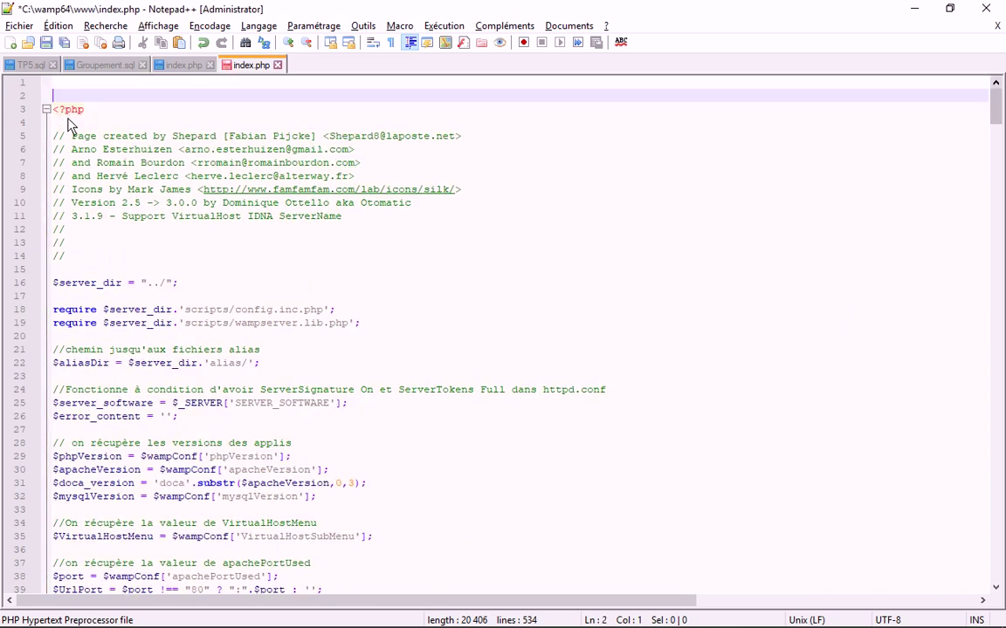
key("Up")
type("<")
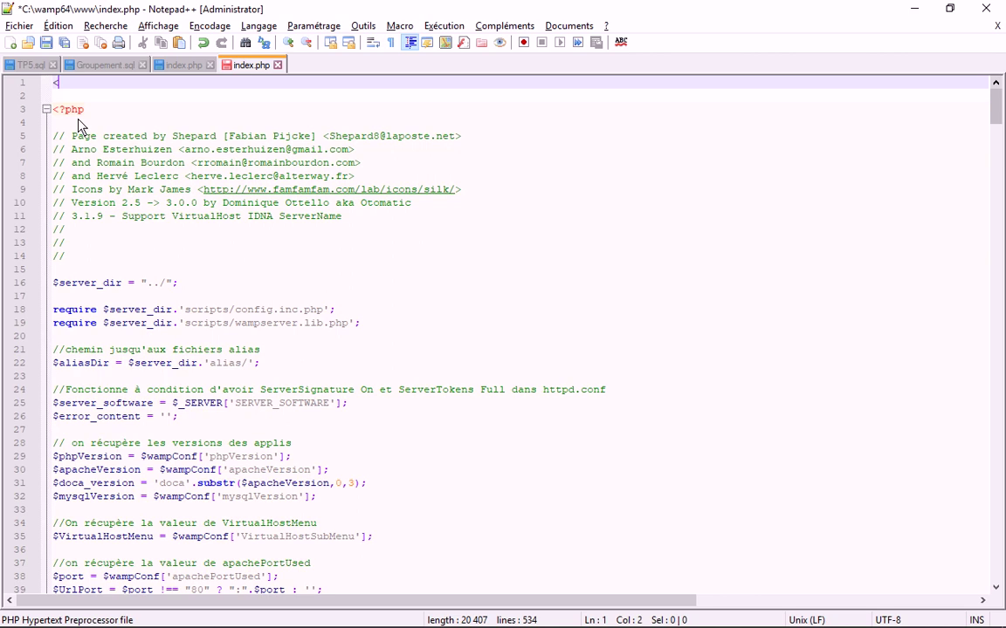
type("h1")
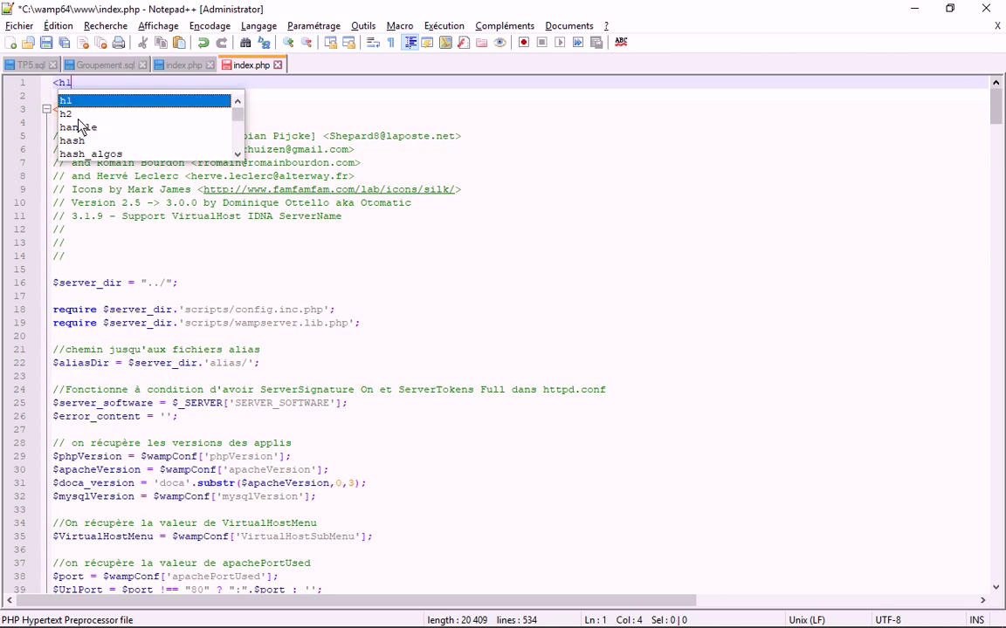
type("> </")
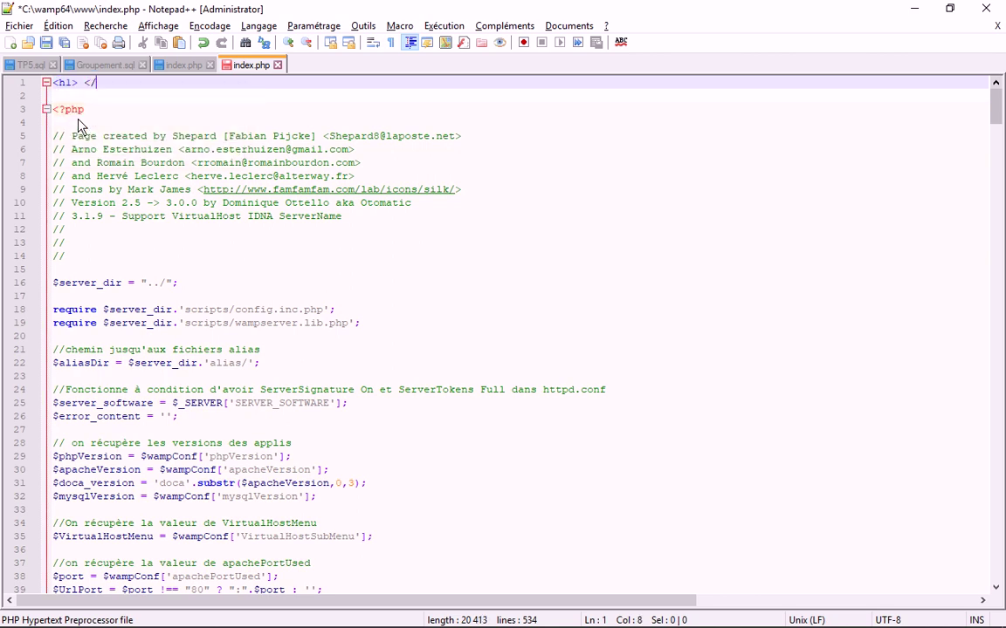
type("h1")
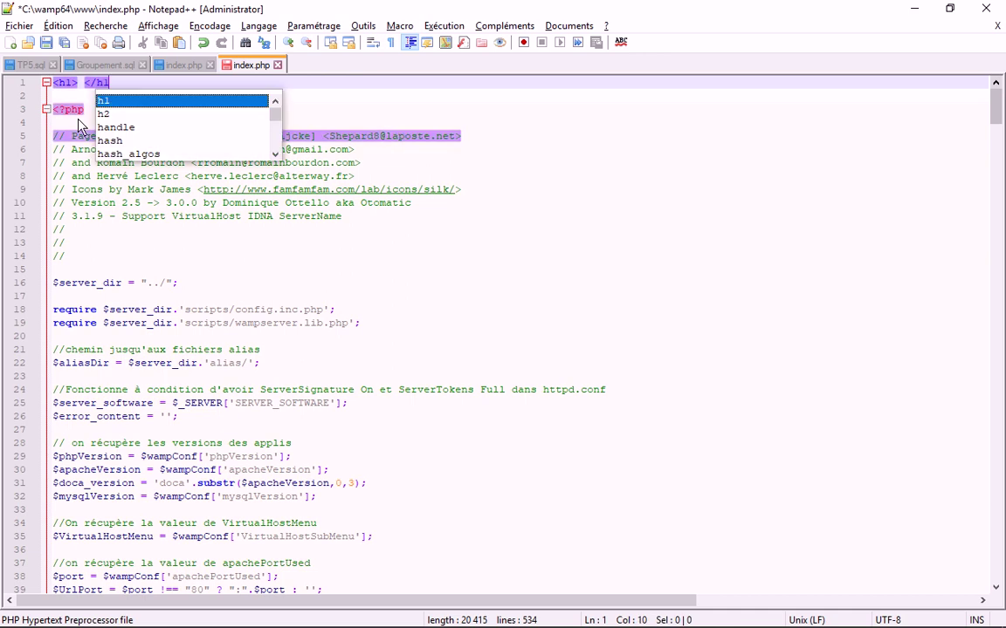
key("Left")
key("Left")
key("Left")
key("Left")
key("Left")
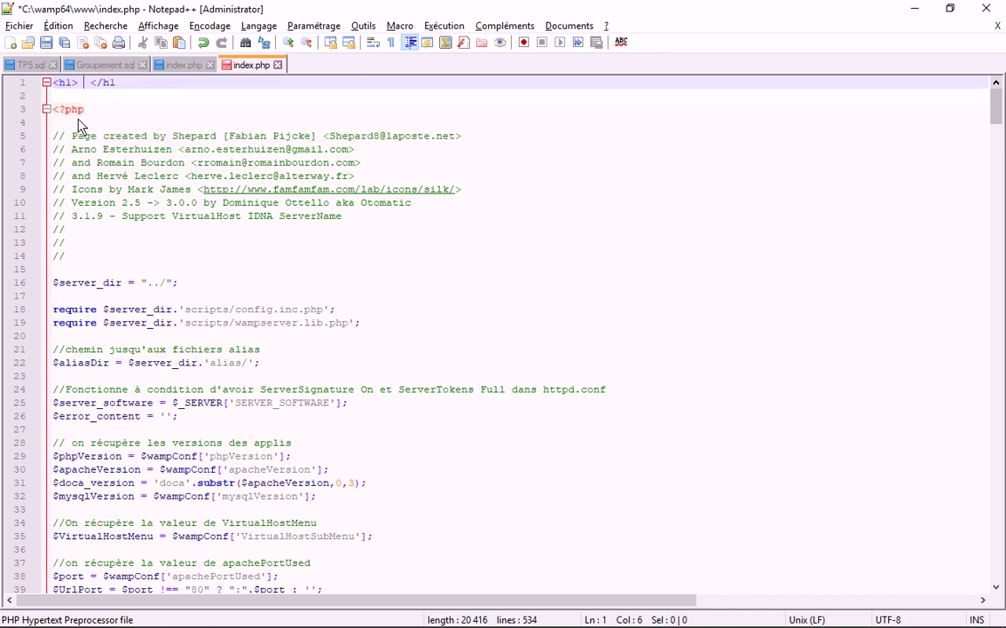
type("Bien")
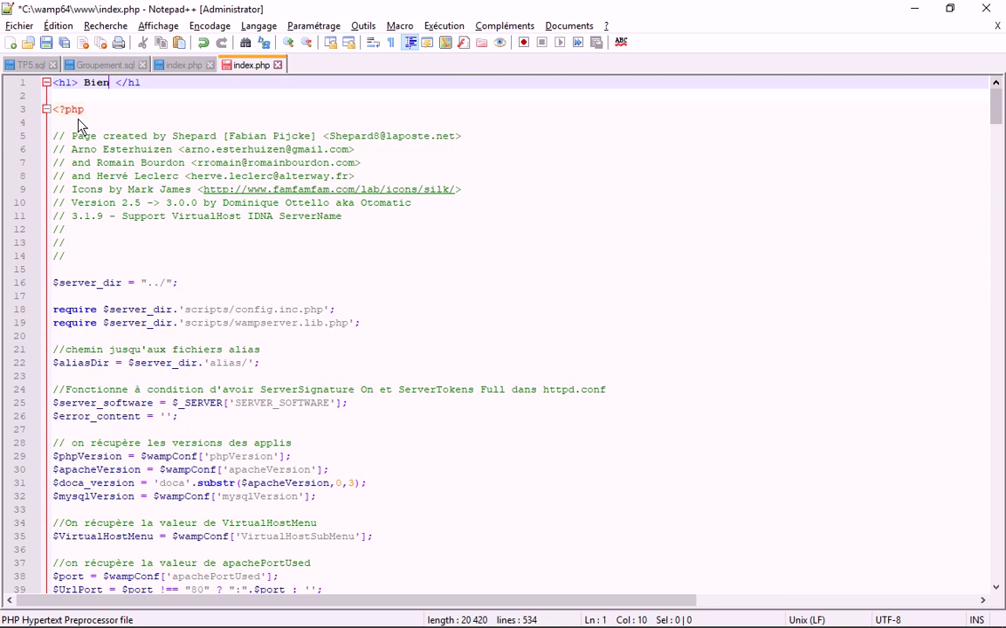
type("venue sur index")
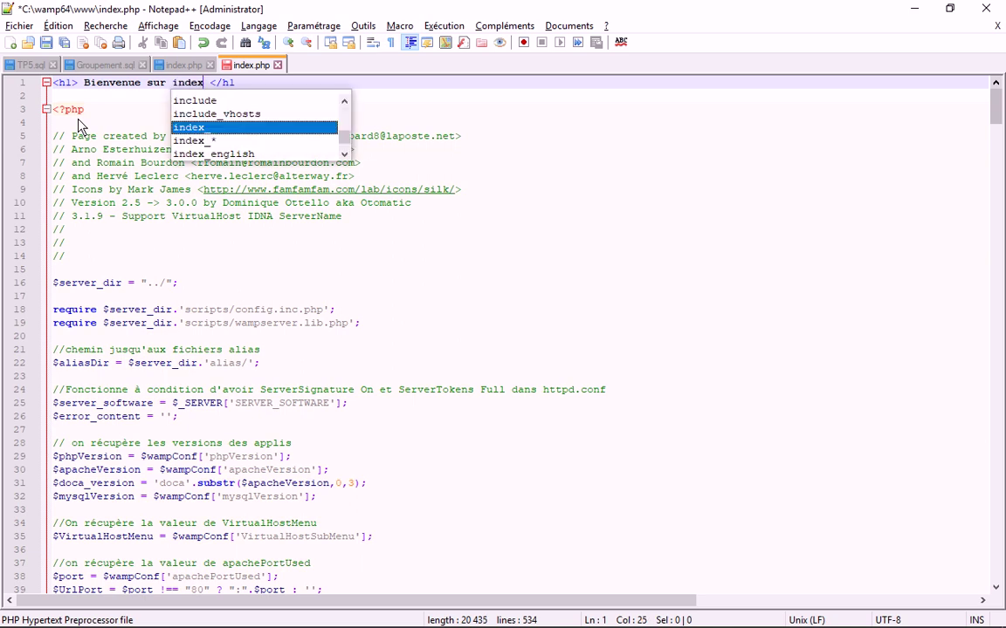
type(".php ")
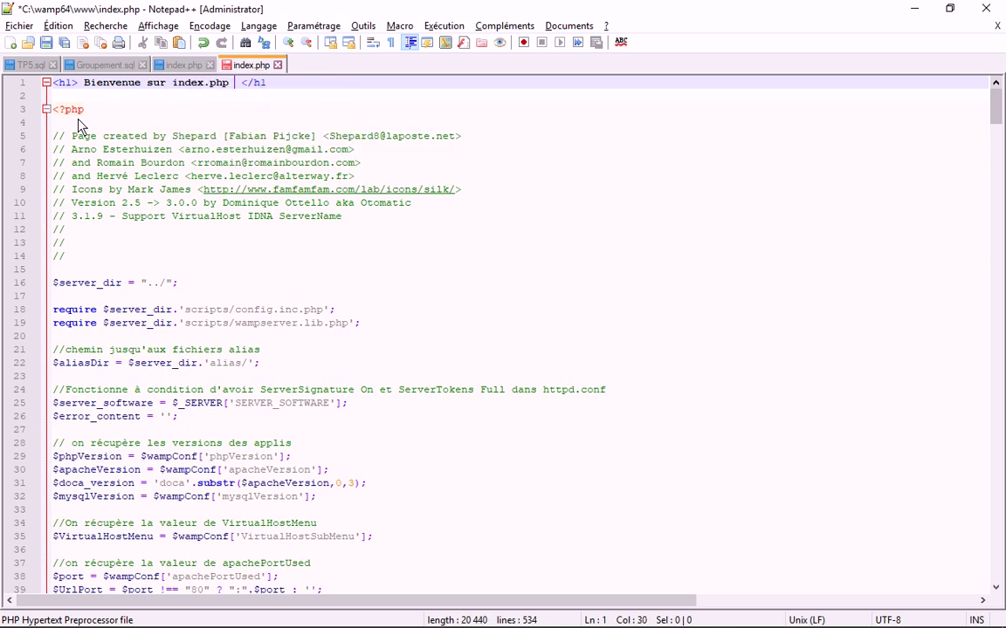
type("mo")
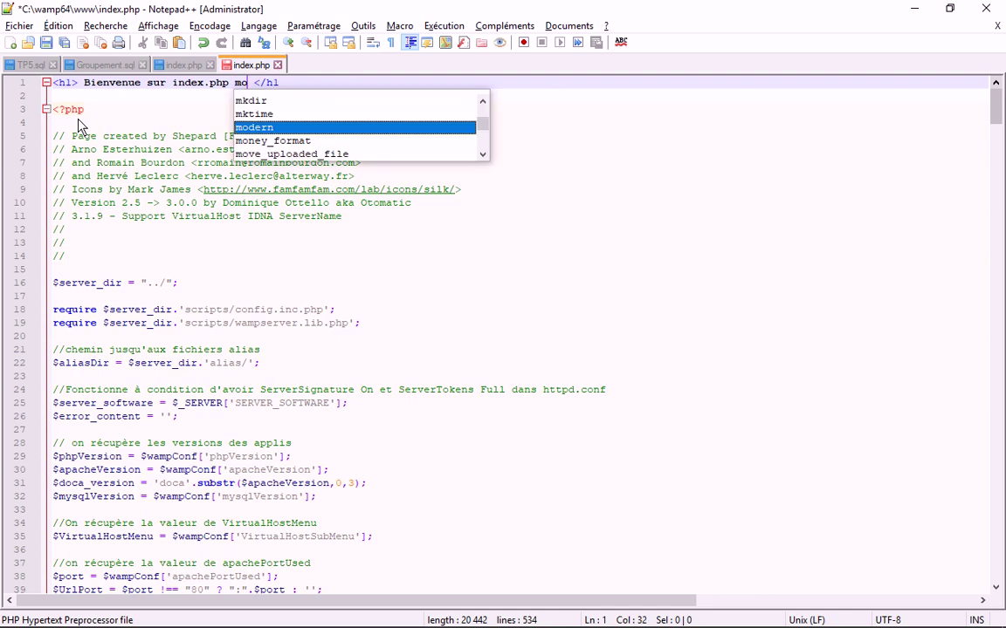
type("d")
key("BackSpace")
key("BackSpace")
key("BackSpace")
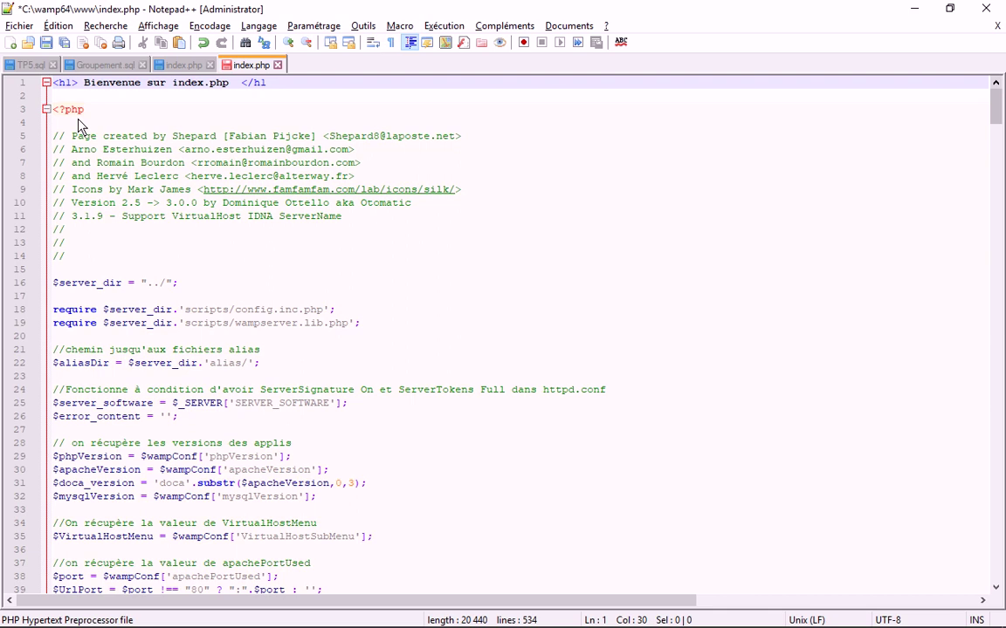
type("!!!!")
key("ctrl+s")
key("alt+Tab")
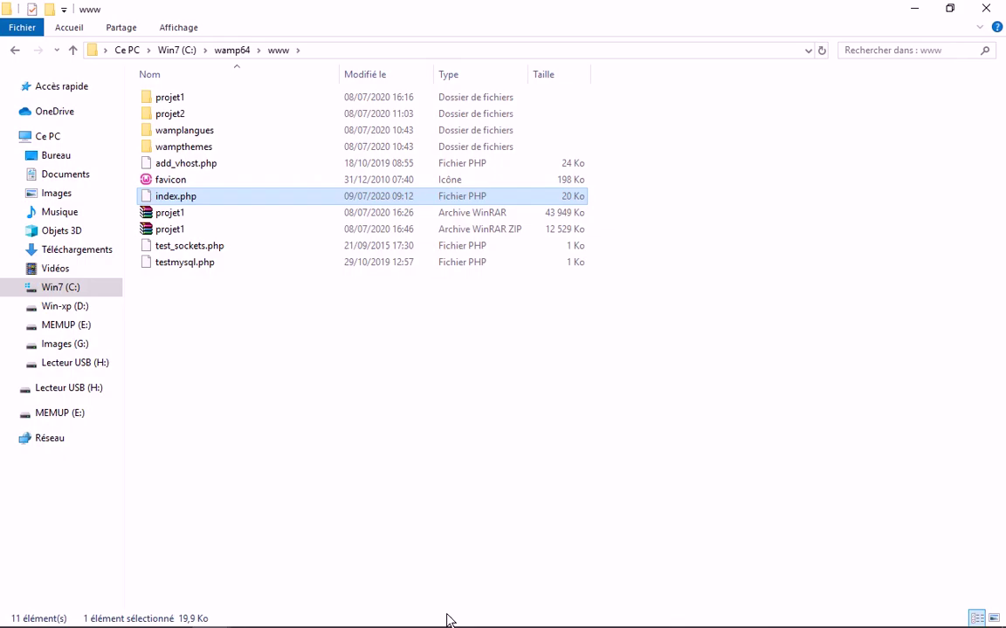
left_click(214, 613)
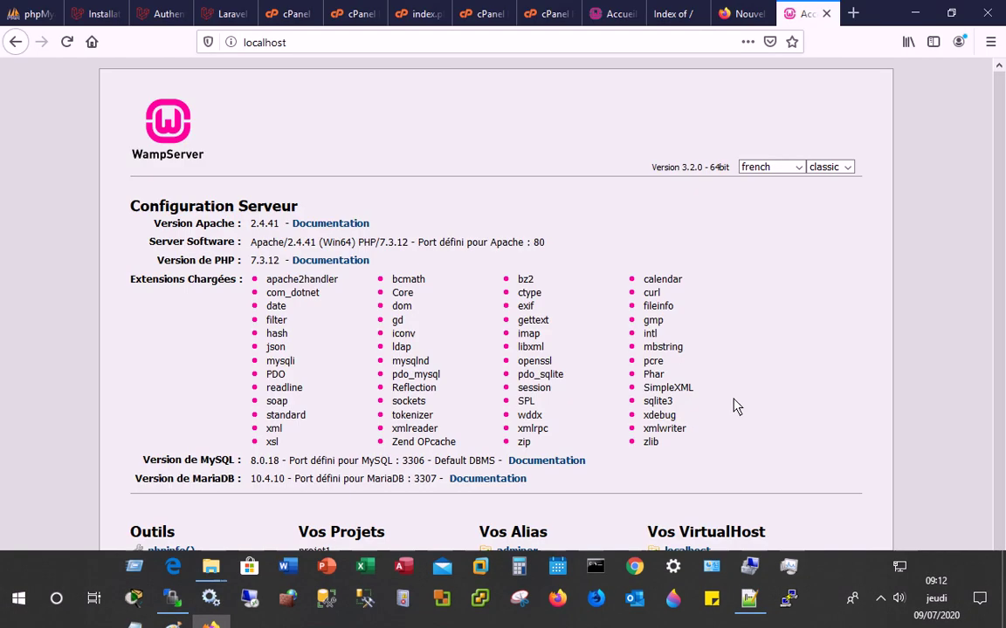
key("F5")
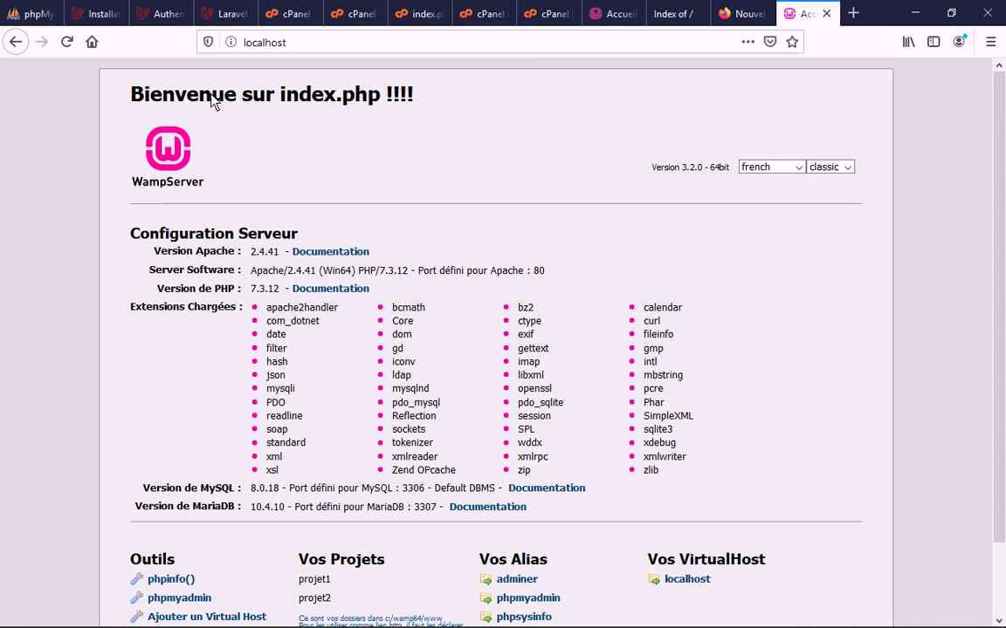
left_click_drag(132, 97, 430, 120)
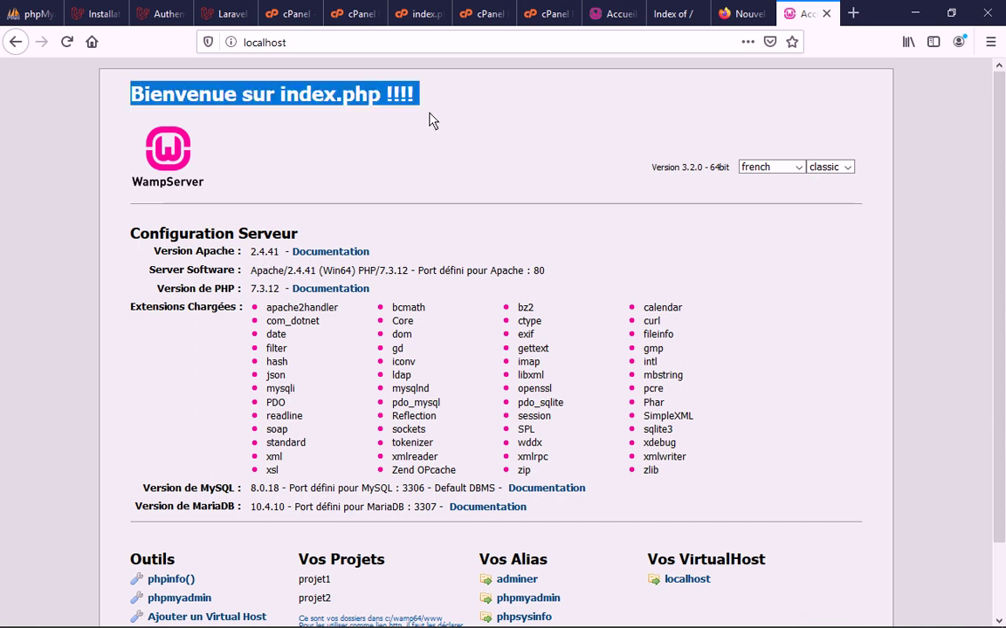
mouse_move(234, 579)
left_click(210, 548)
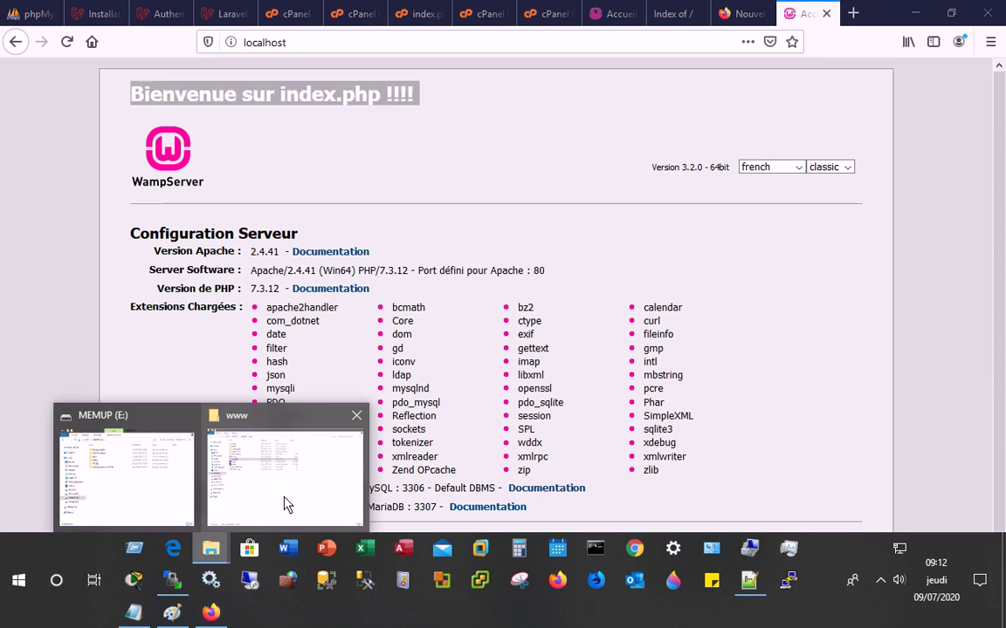
left_click(284, 505)
Rename index.php to index.php.old, confirming the extension change
left_click(176, 196)
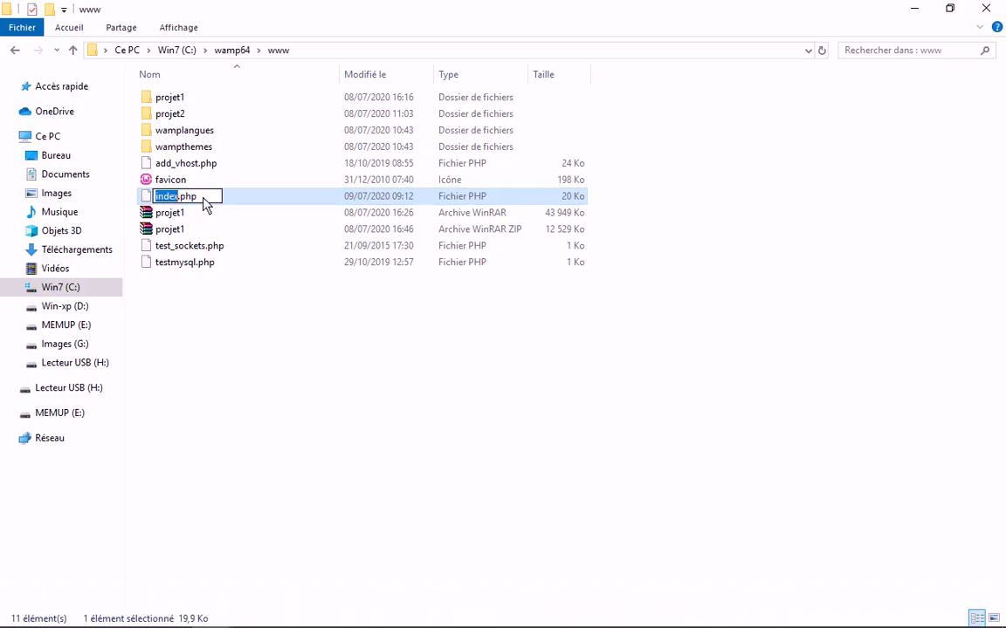
left_click(206, 201)
type(".ol")
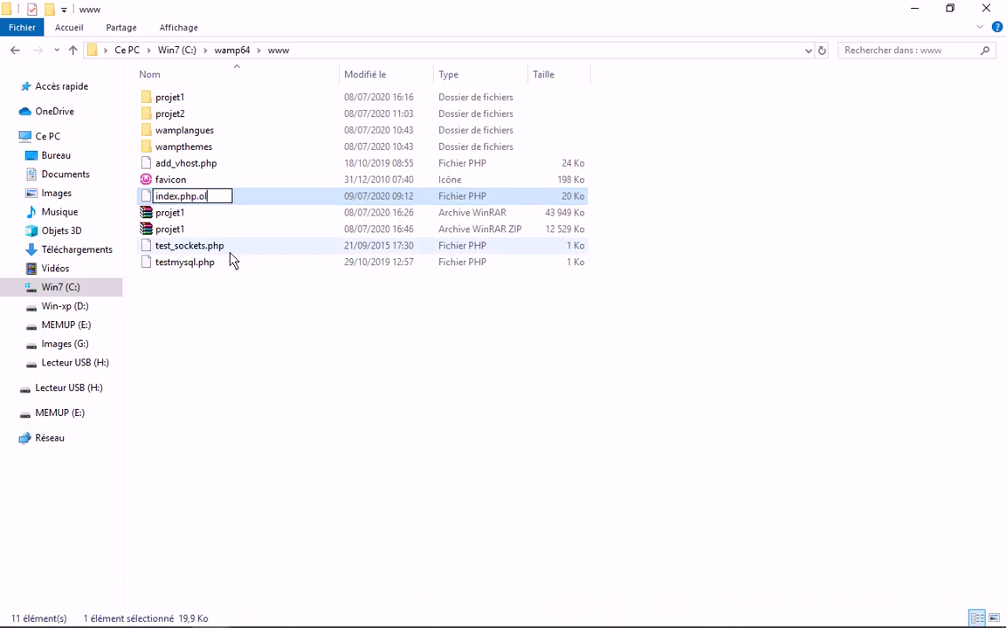
type("d")
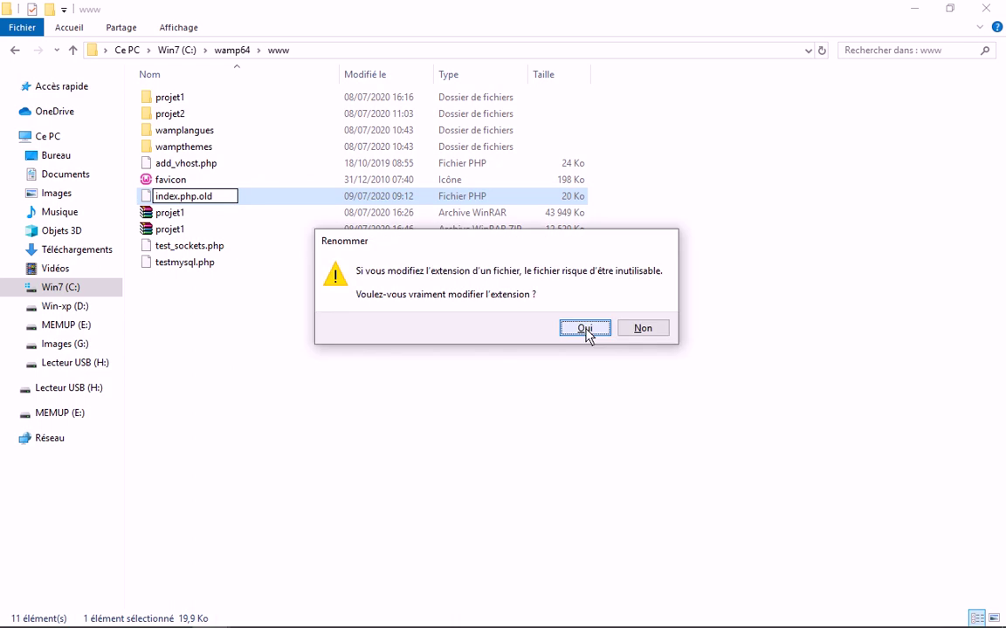
left_click(584, 329)
Create a new text document with the default name in www, then delete it
right_click(255, 378)
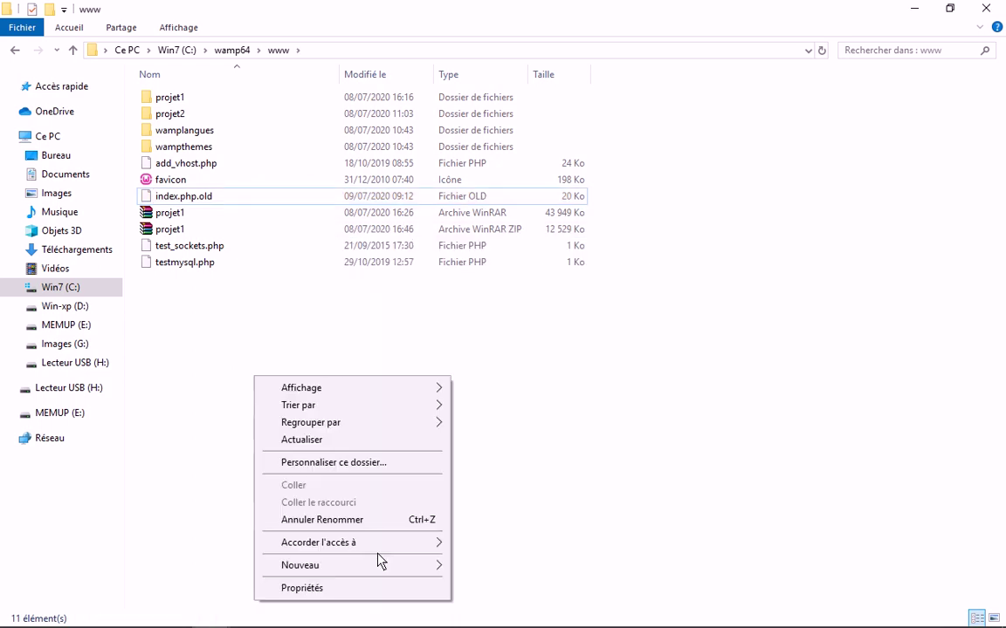
mouse_move(433, 573)
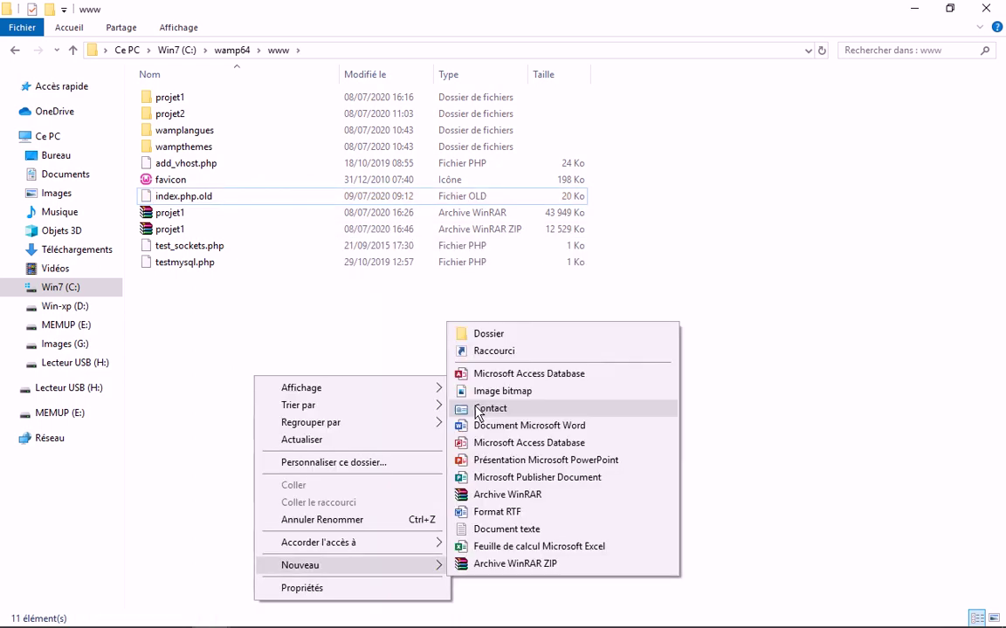
left_click(500, 530)
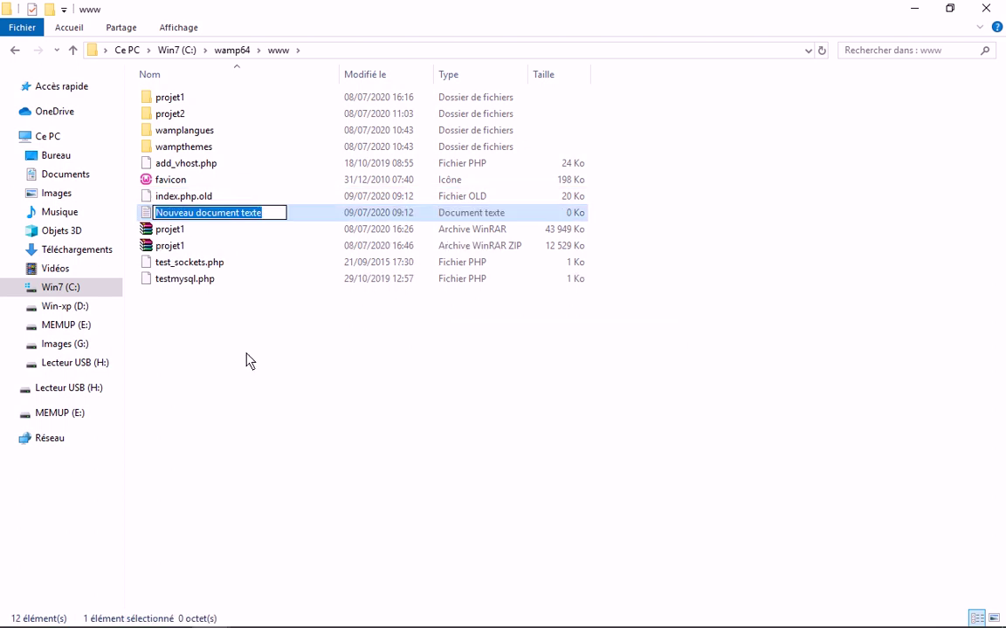
left_click(246, 322)
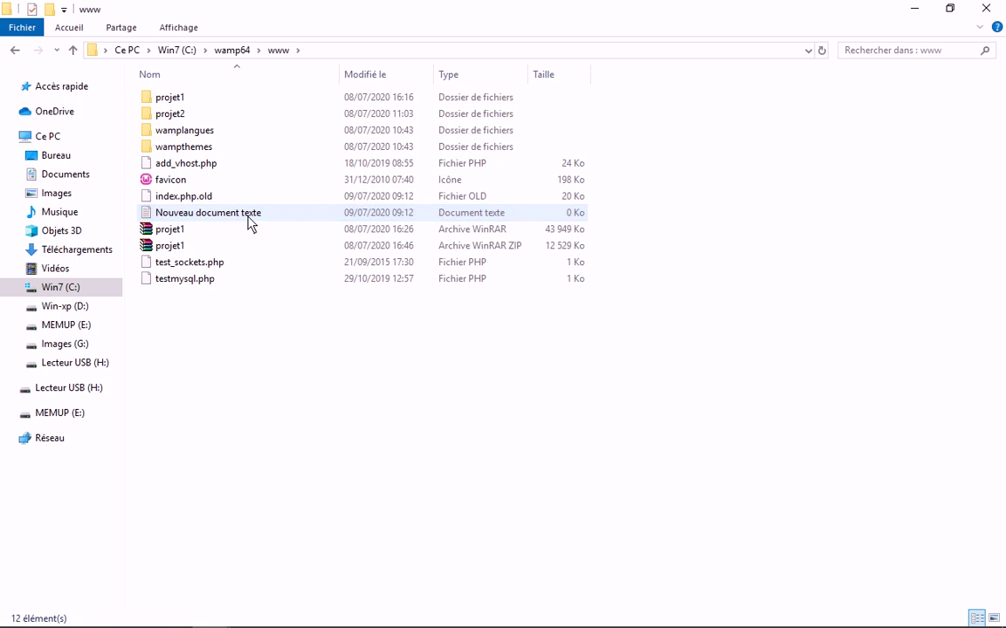
left_click(249, 221)
key("Delete")
mouse_move(336, 624)
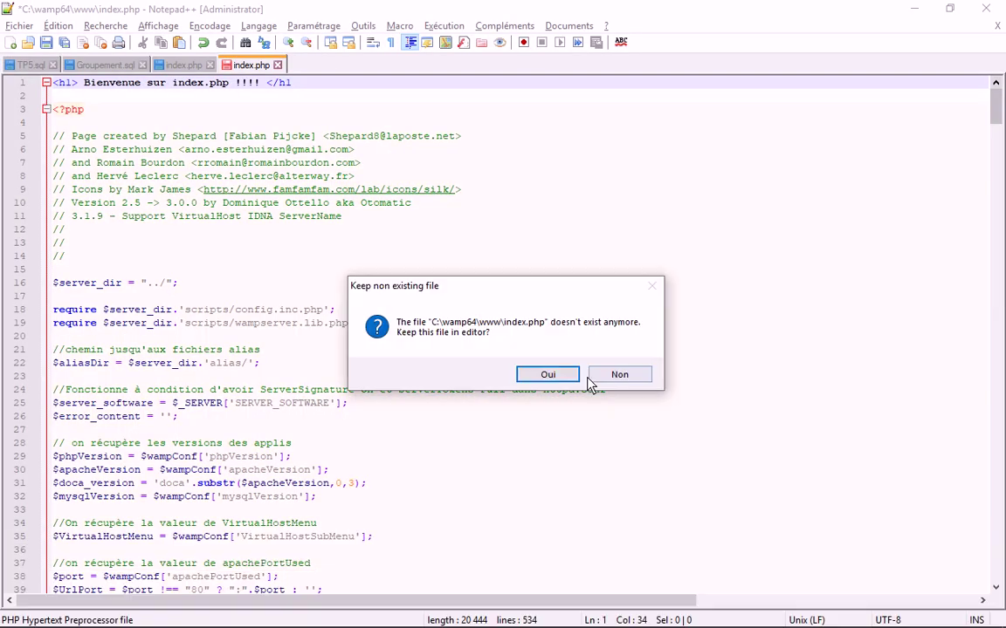
Answer Non to the missing-file prompt and type <h1>Bienvenue sur notre site !!!! </h1> in a new document
left_click(590, 379)
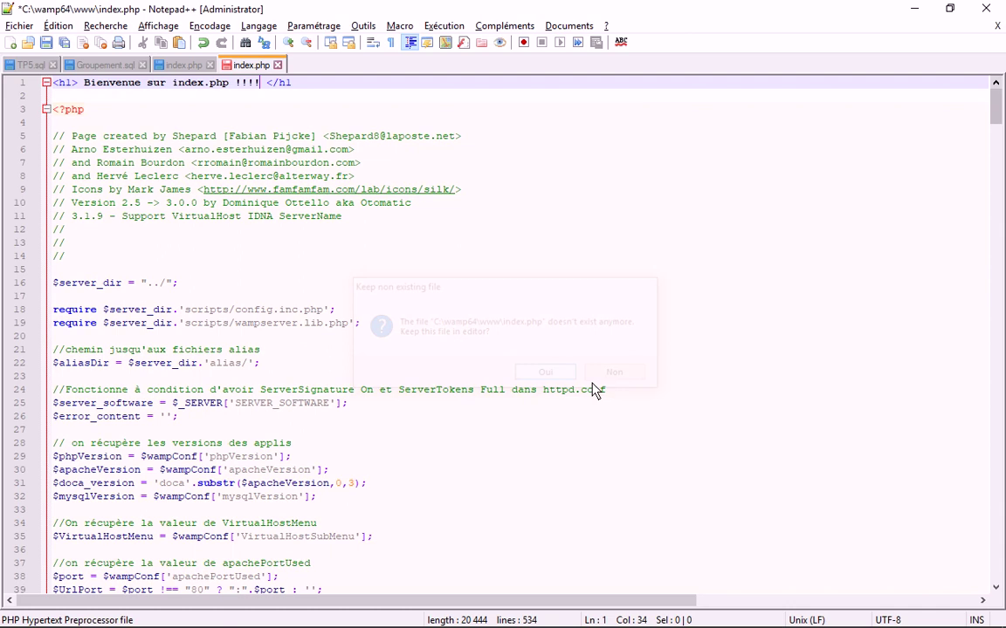
left_click(11, 43)
type("<")
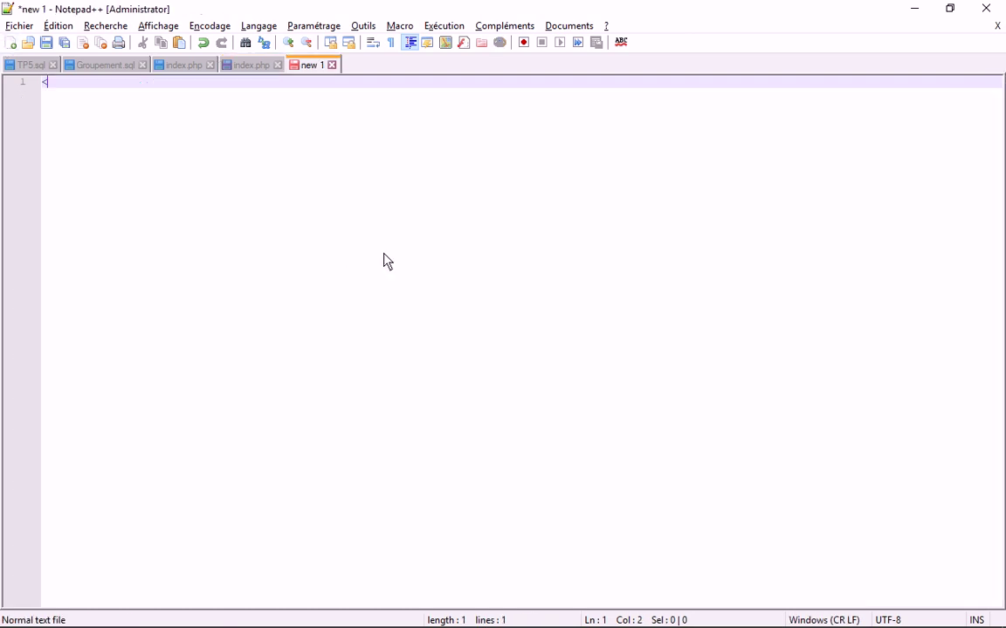
type("h1> </h1>")
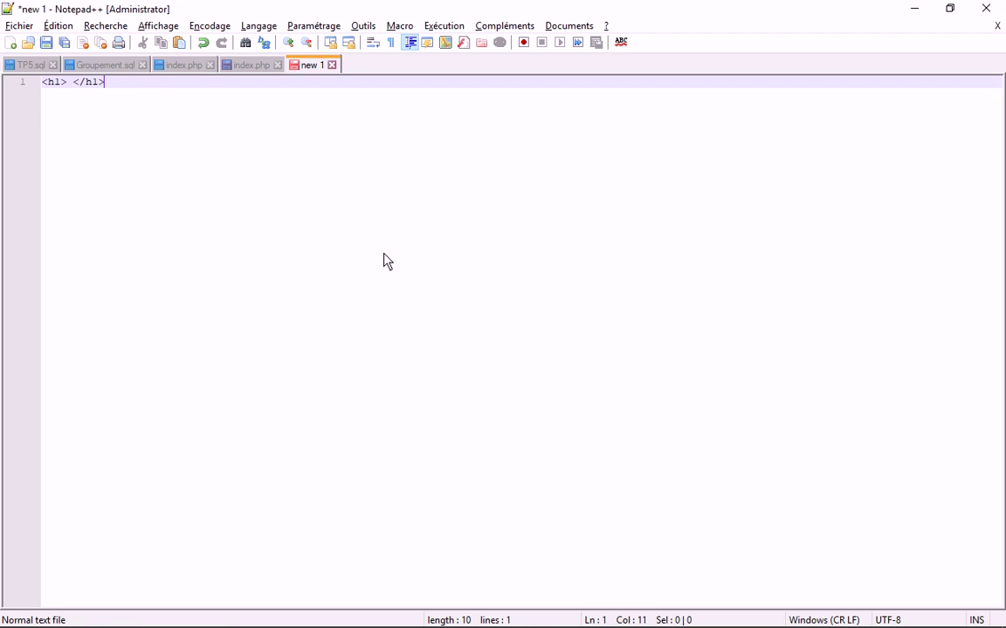
key("Left")
key("Left")
key("Left")
key("Left")
key("Left")
key("Left")
type("Bien")
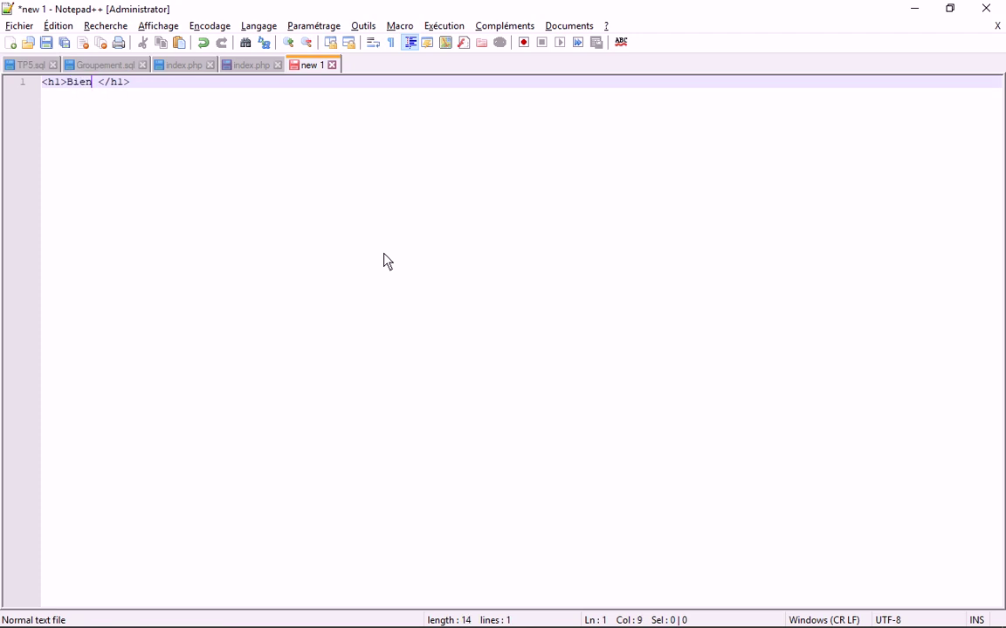
type("venue ")
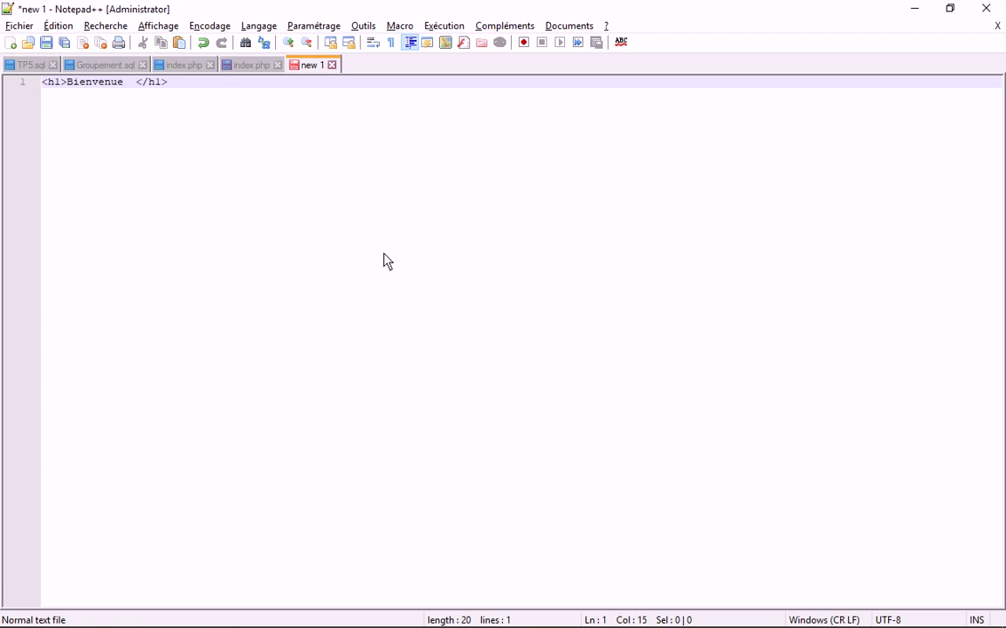
type("sur notre site ")
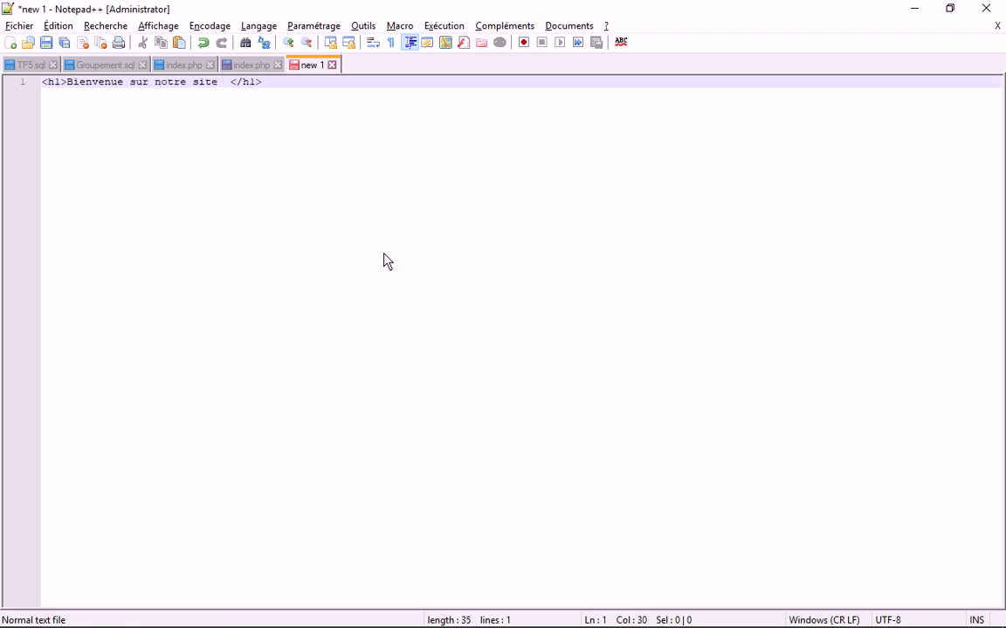
type("!!!!")
key("ctrl+s")
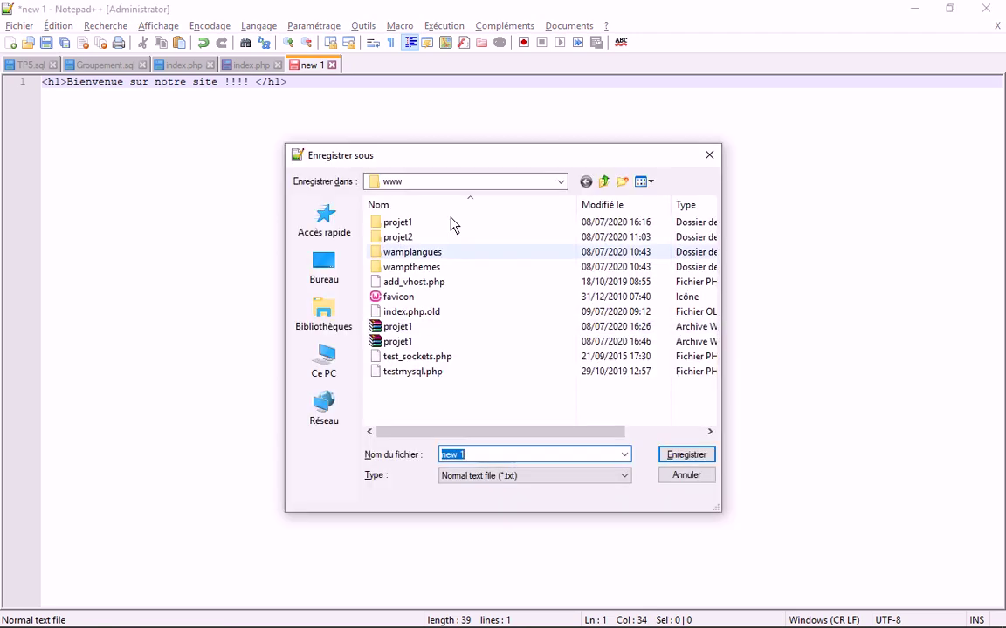
Try saving the page as index.php in wamp64\www, then dismiss the file-already-open error
left_click(602, 181)
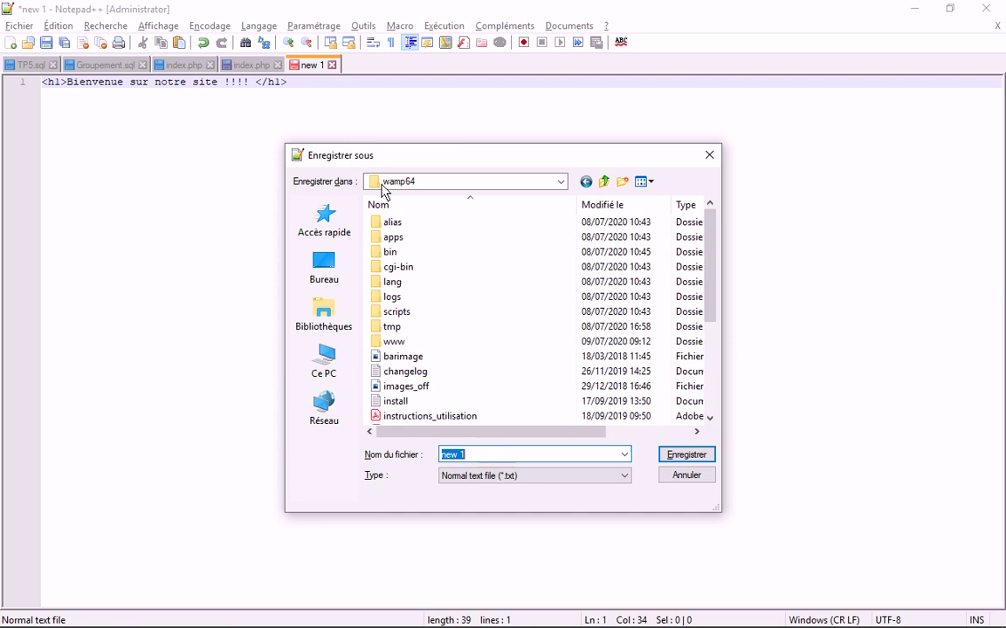
double_click(399, 343)
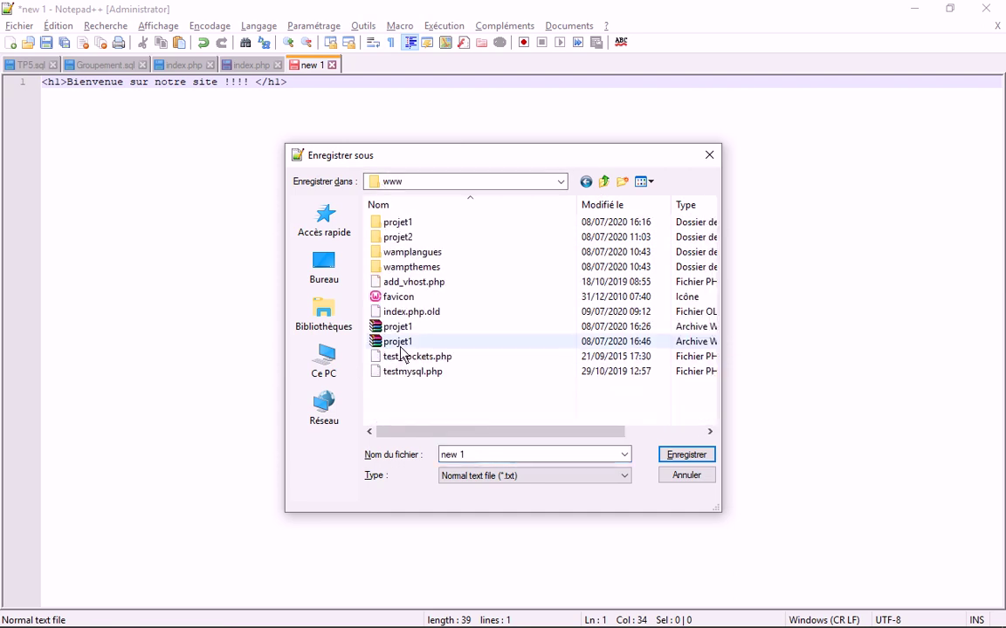
left_click(471, 453)
type("index")
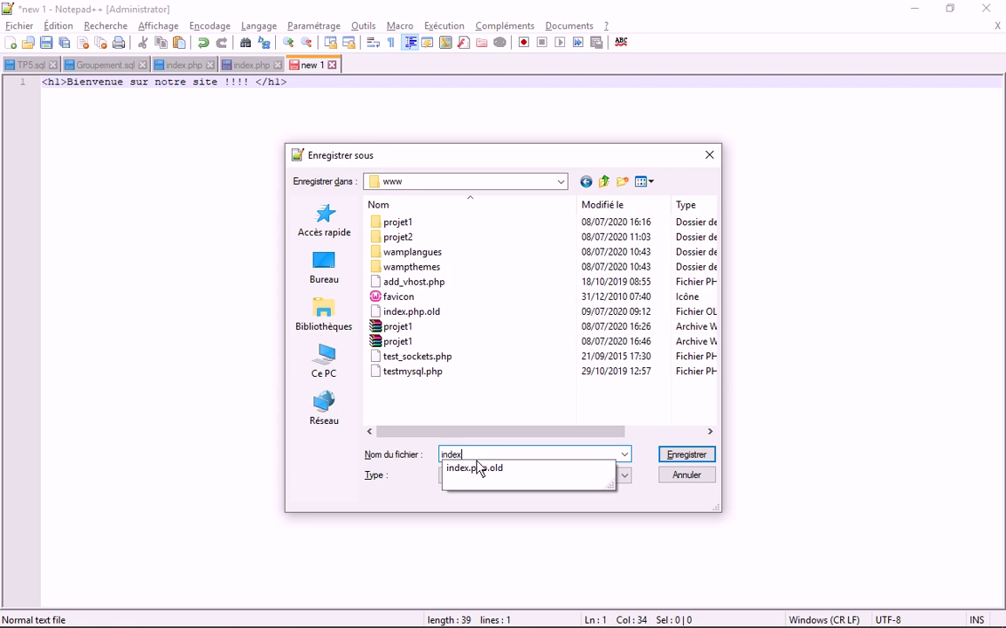
type(".php")
key("Return")
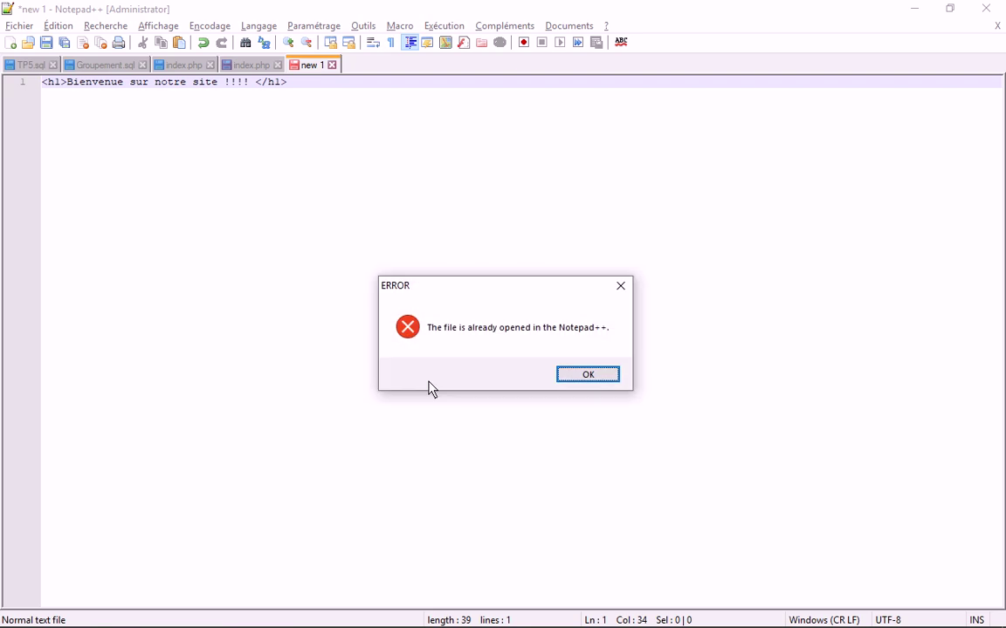
left_click(587, 375)
Close the old index.php without saving, then save the new page as index.php
key("ctrl+w")
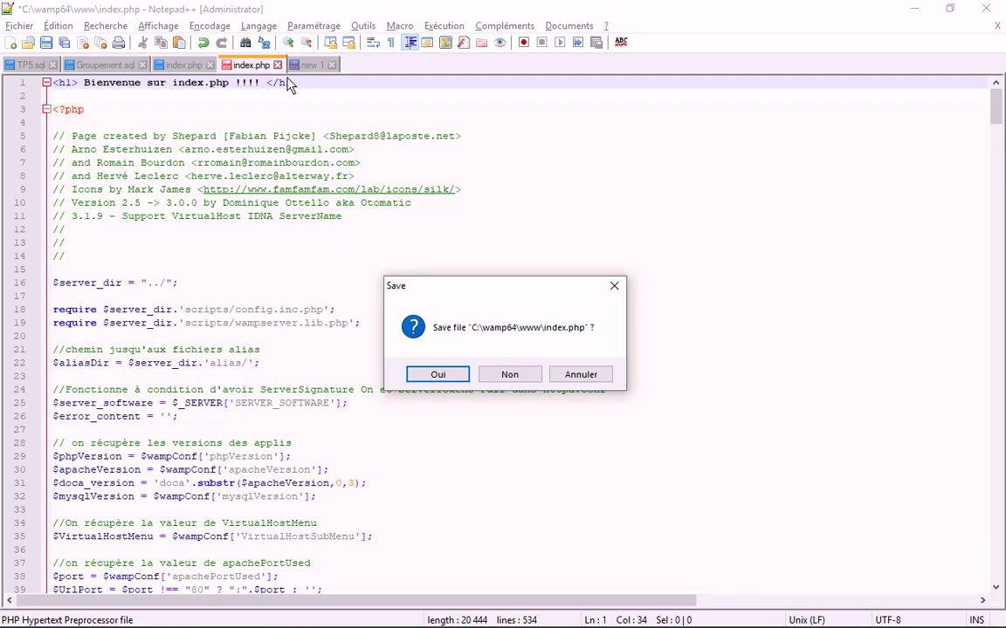
key("n")
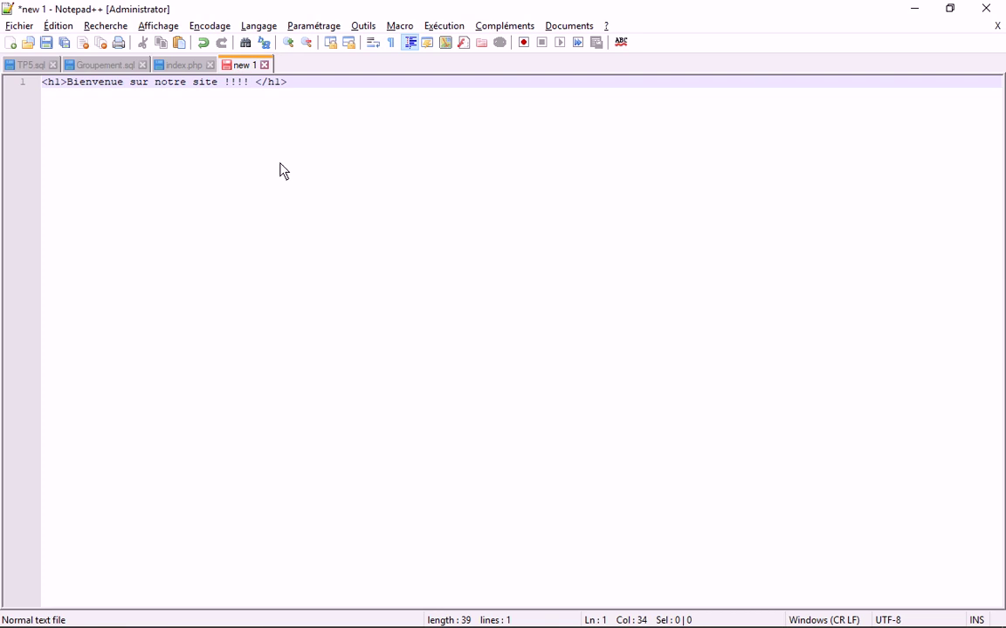
key("ctrl+s")
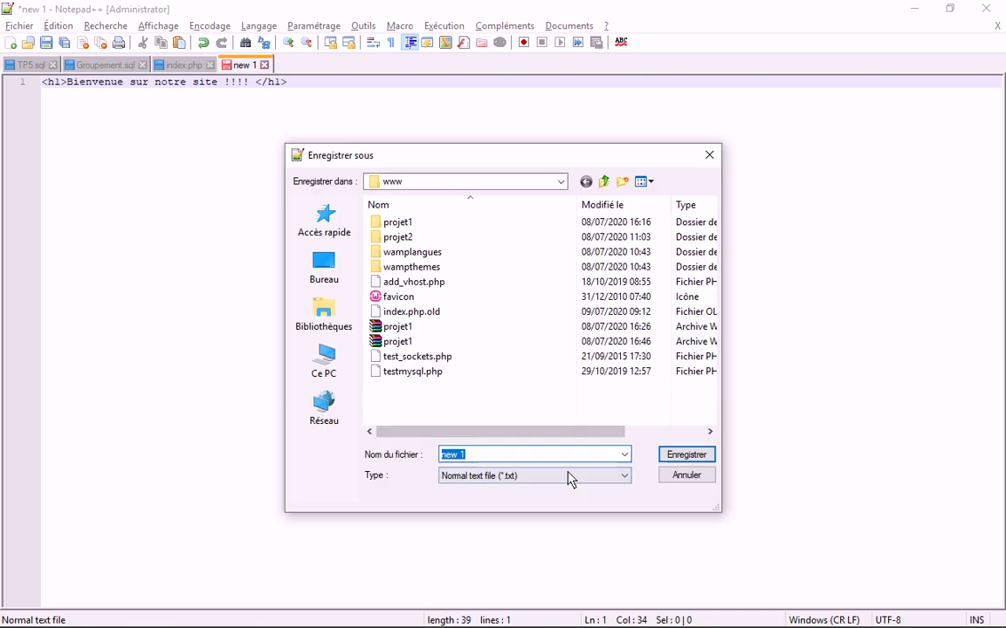
type("index")
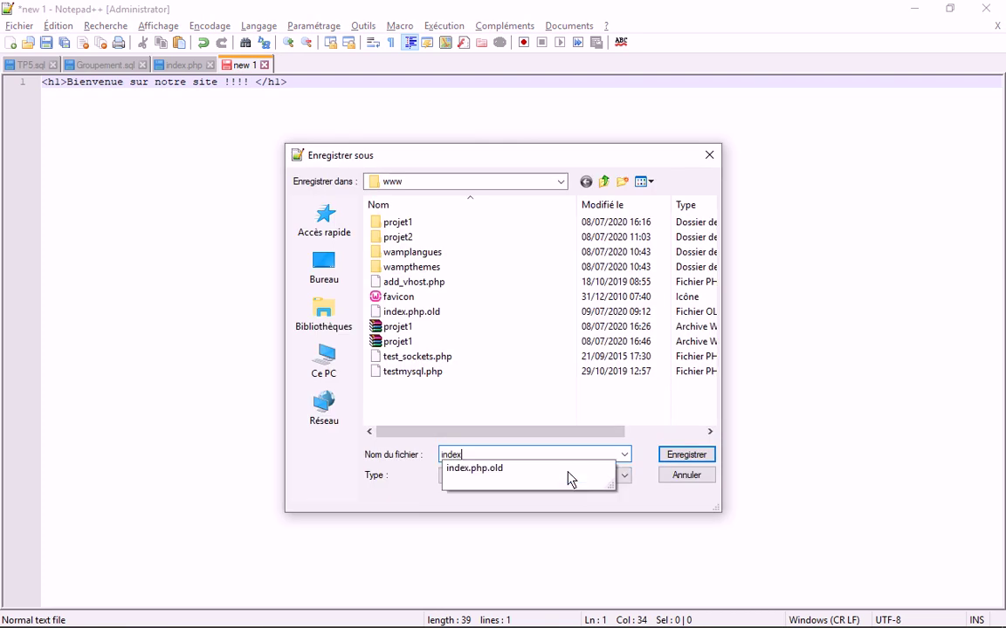
type(".php")
key("Return")
mouse_move(341, 626)
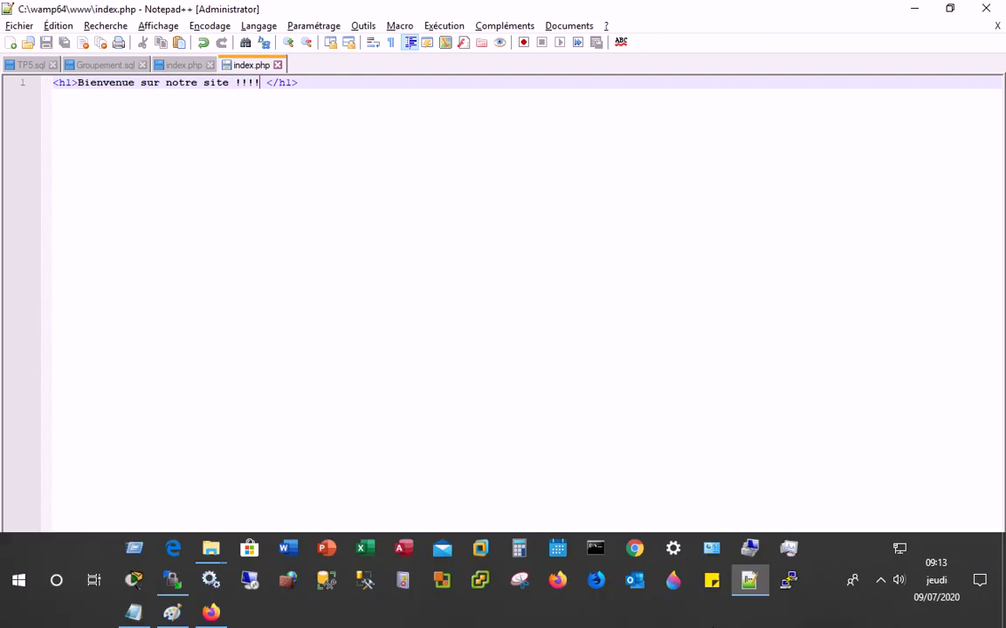
left_click(213, 613)
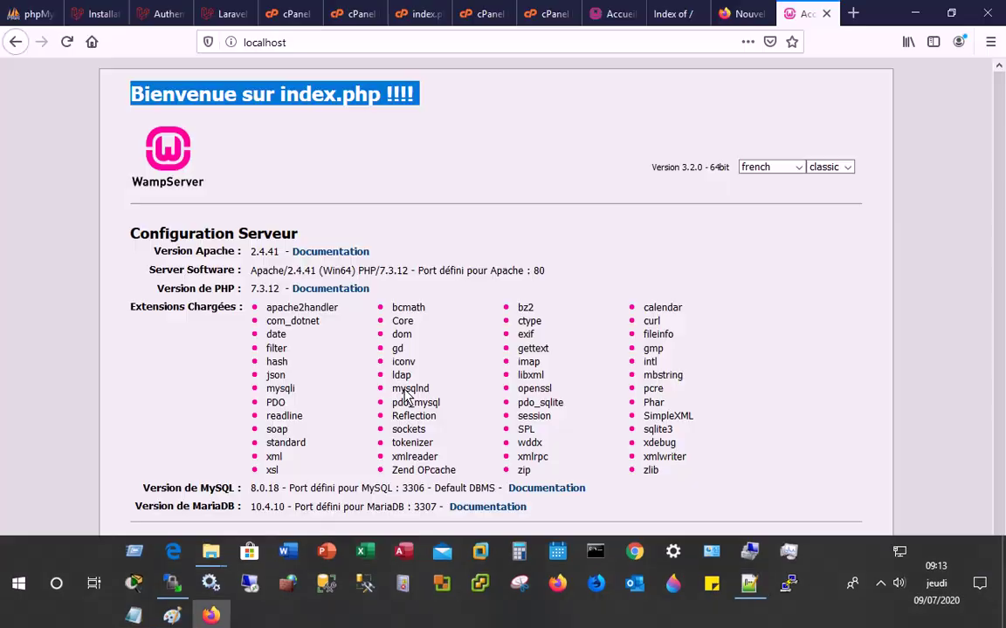
key("F5")
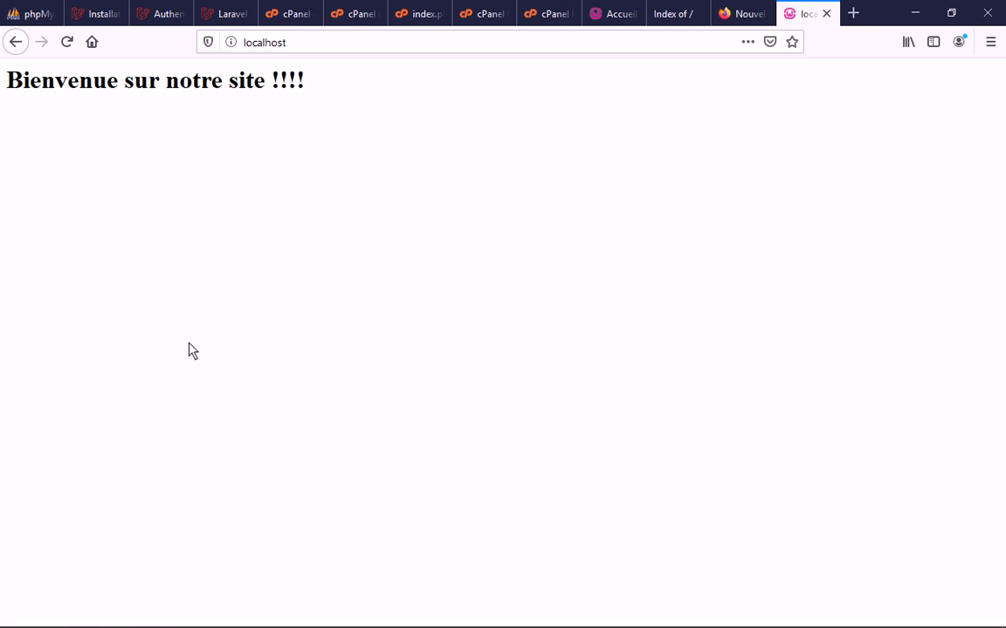
mouse_move(223, 596)
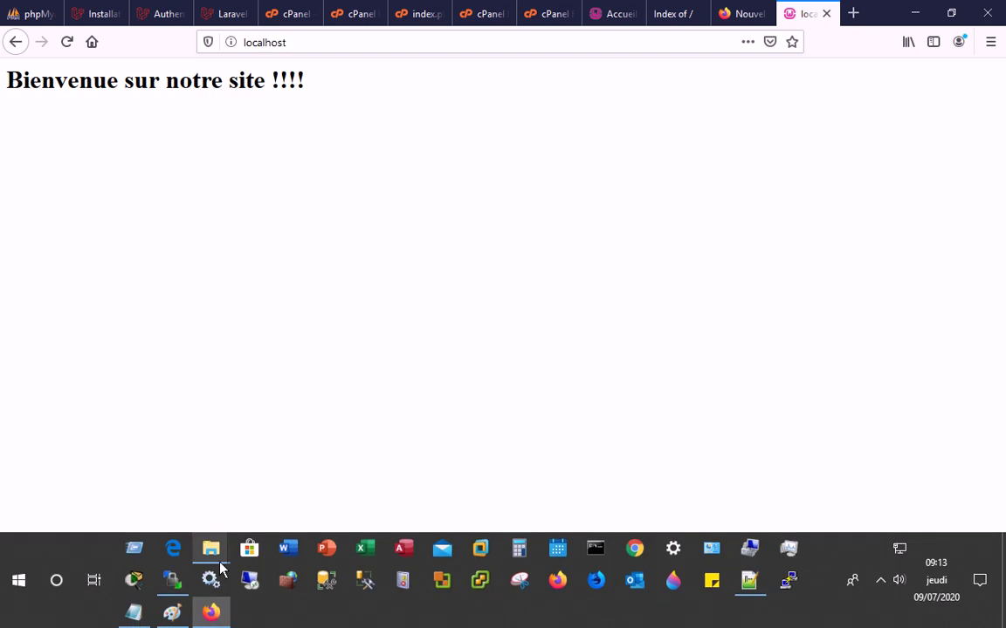
mouse_move(220, 569)
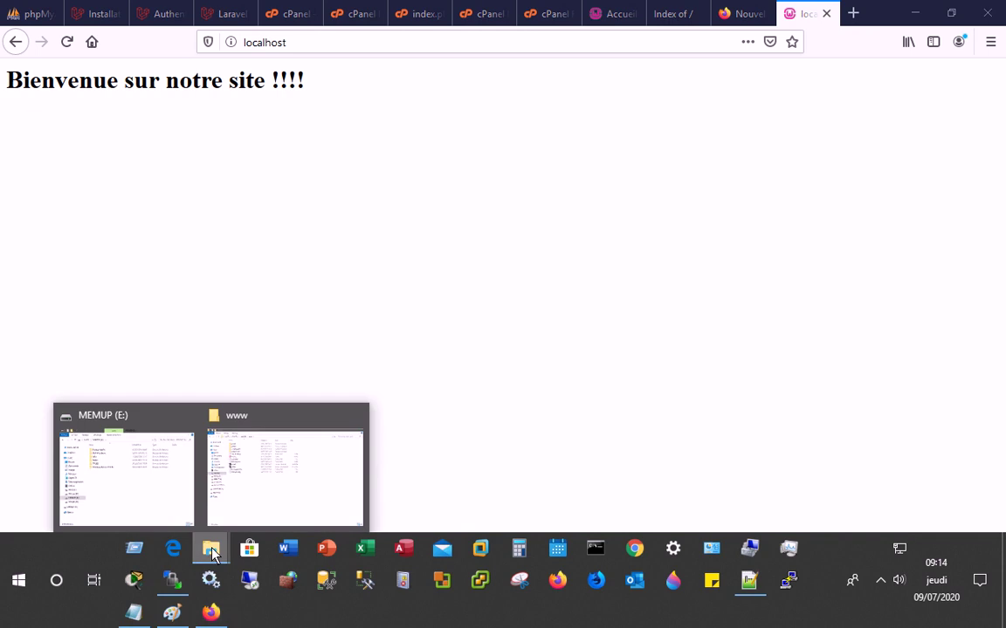
Create a new folder named app1 in the www folder
left_click(266, 502)
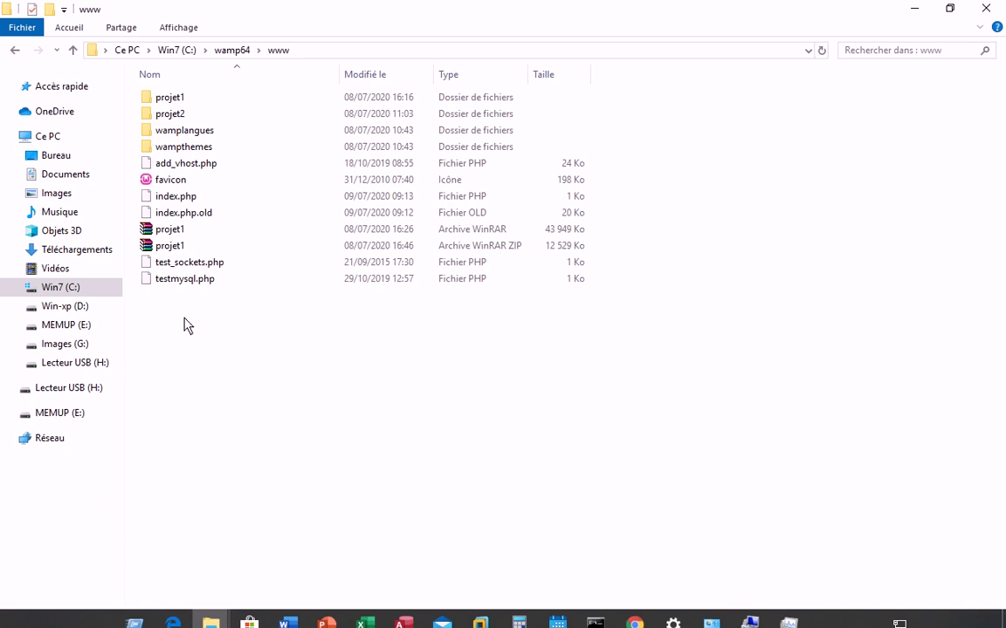
right_click(185, 321)
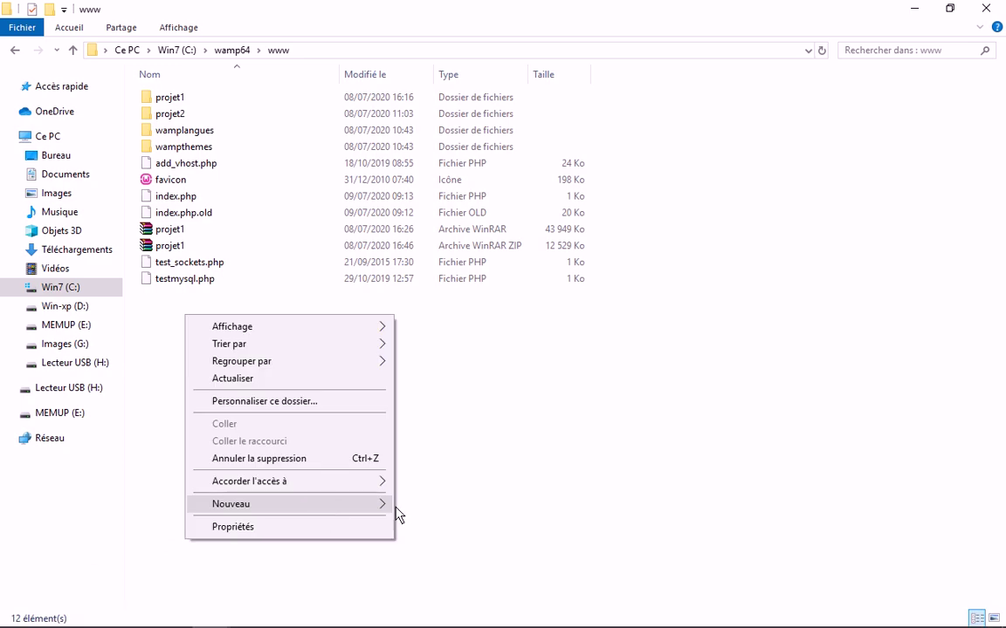
mouse_move(396, 508)
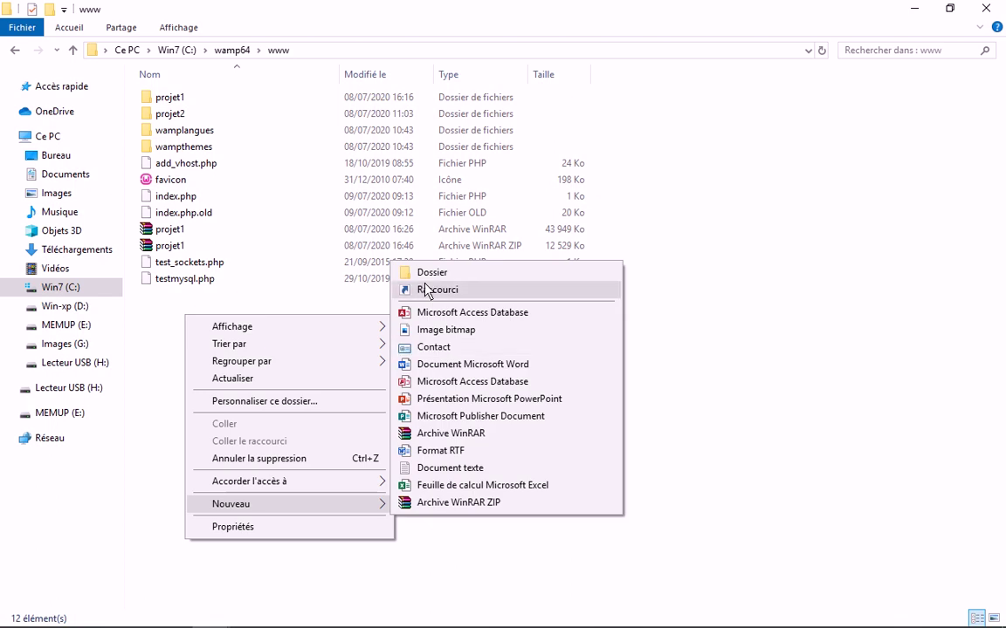
left_click(431, 272)
type("app")
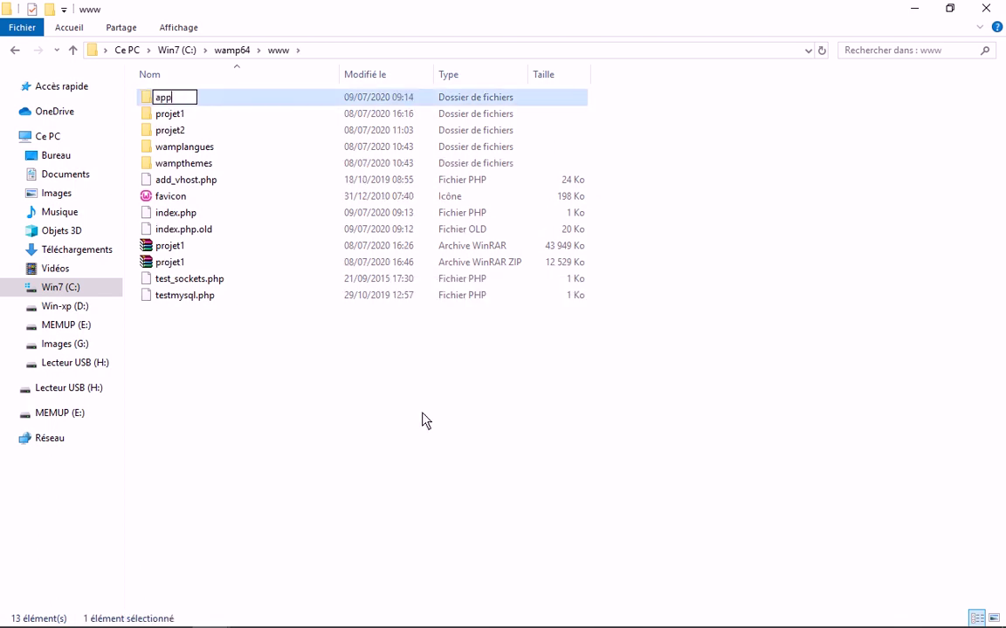
type("1")
key("Return")
key("Return")
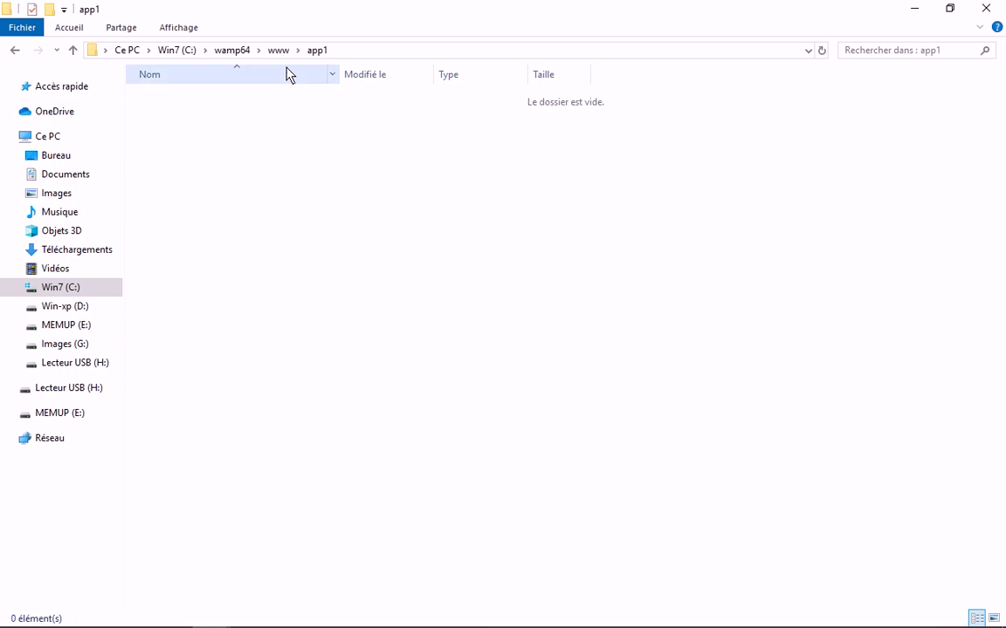
Copy index.php from www and paste it into the app1 folder
key("alt+Up")
left_click(184, 218)
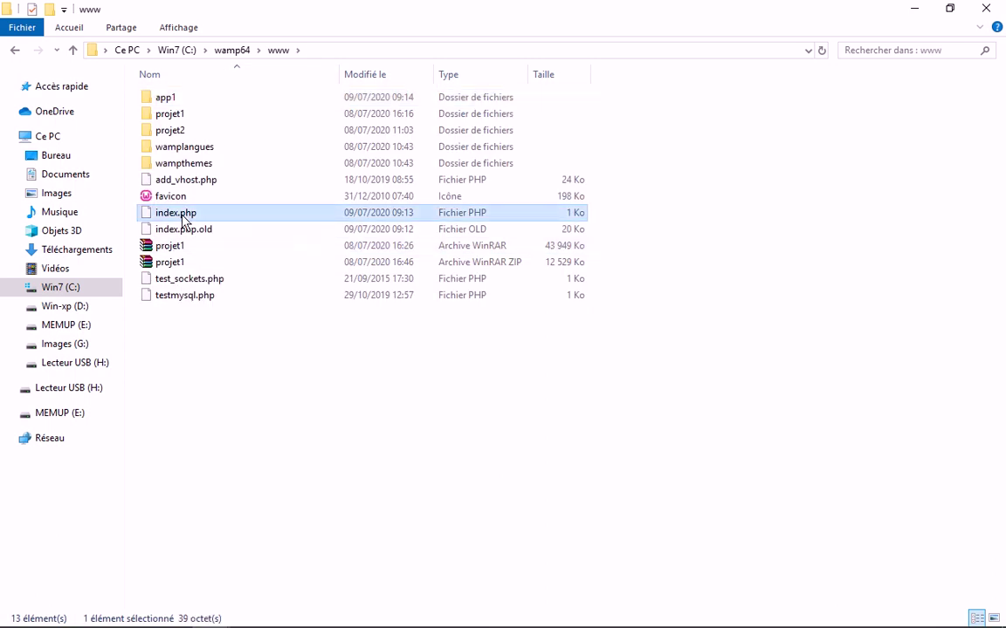
double_click(170, 97)
right_click(222, 190)
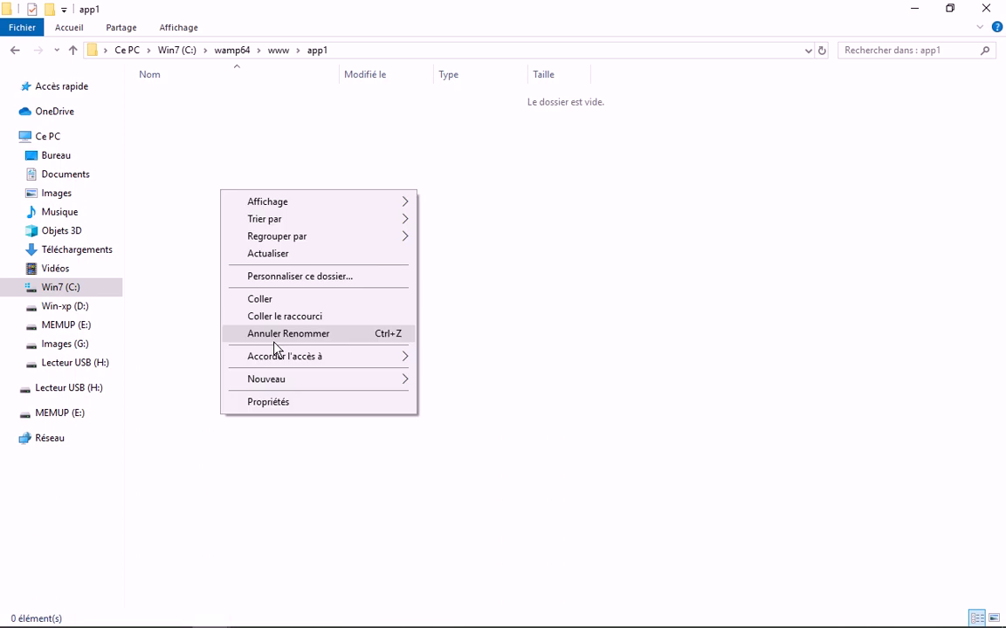
left_click(272, 298)
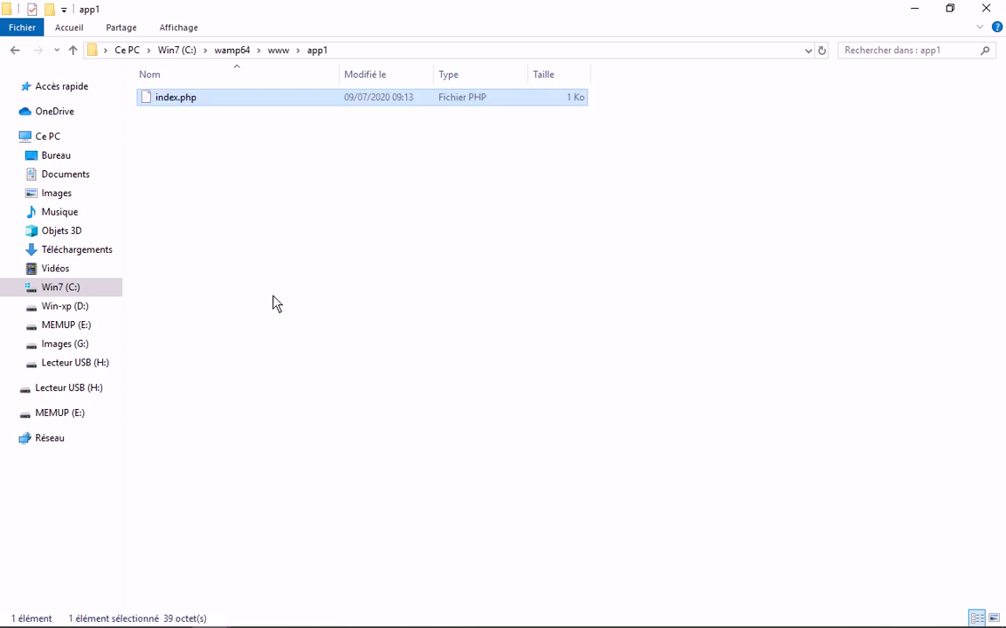
left_click(273, 296)
Open the copied app1 index.php in Notepad++
left_click(182, 107)
left_click(183, 105)
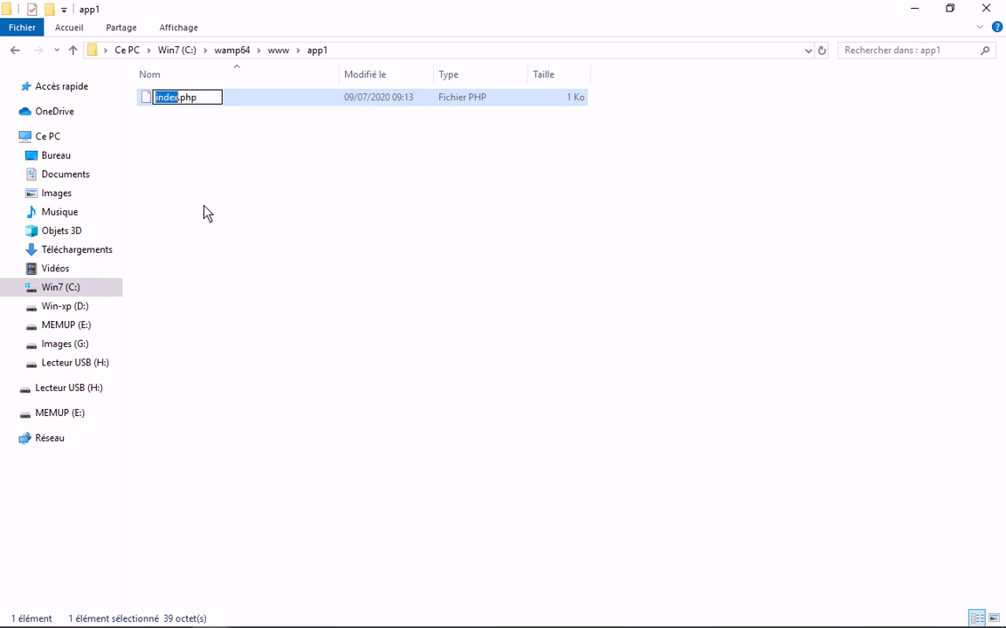
key("Return")
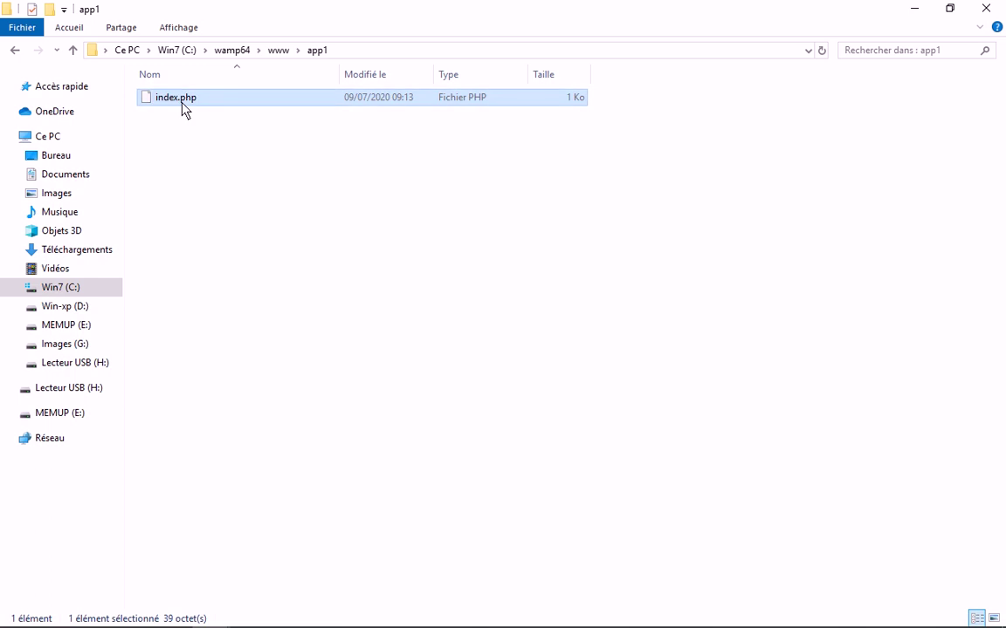
right_click(184, 106)
left_click(258, 160)
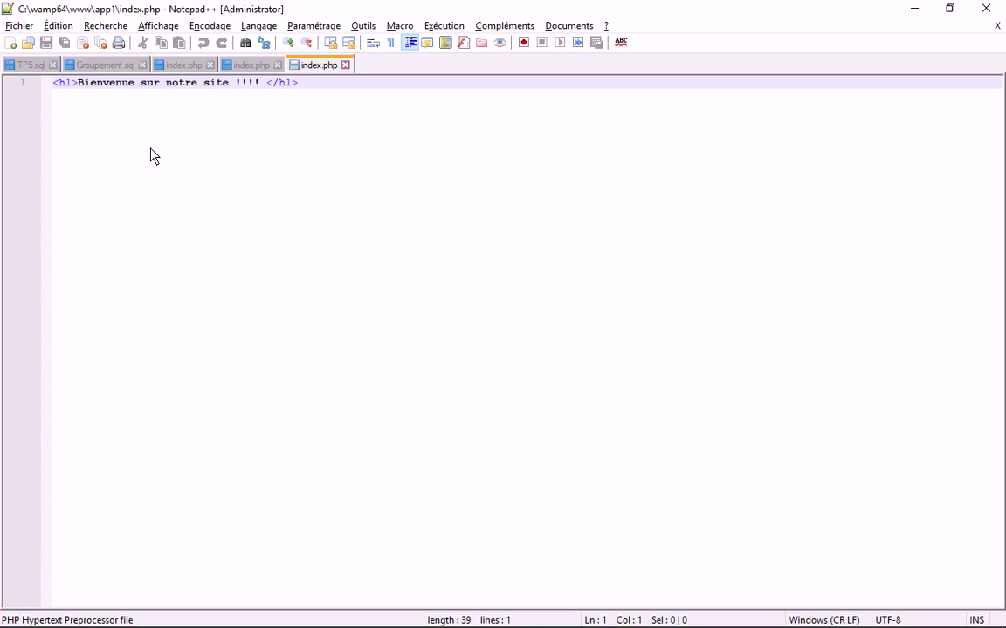
Replace 'site' with 'App1' in the heading, save index.php, and minimize Notepad++
left_click(204, 85)
left_click_drag(204, 85, 228, 85)
type("App")
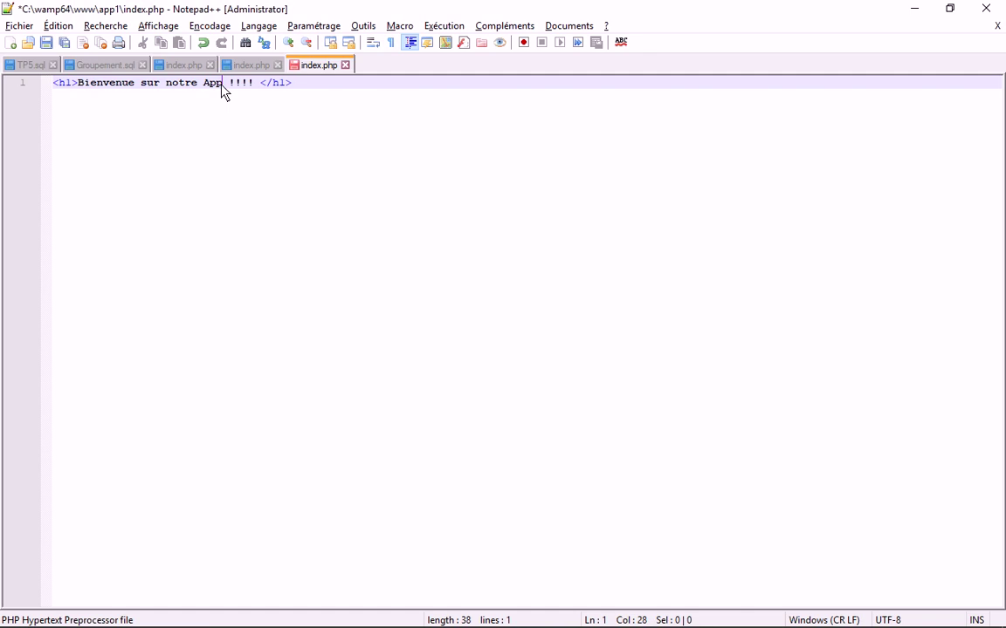
type("1")
key("ctrl+s")
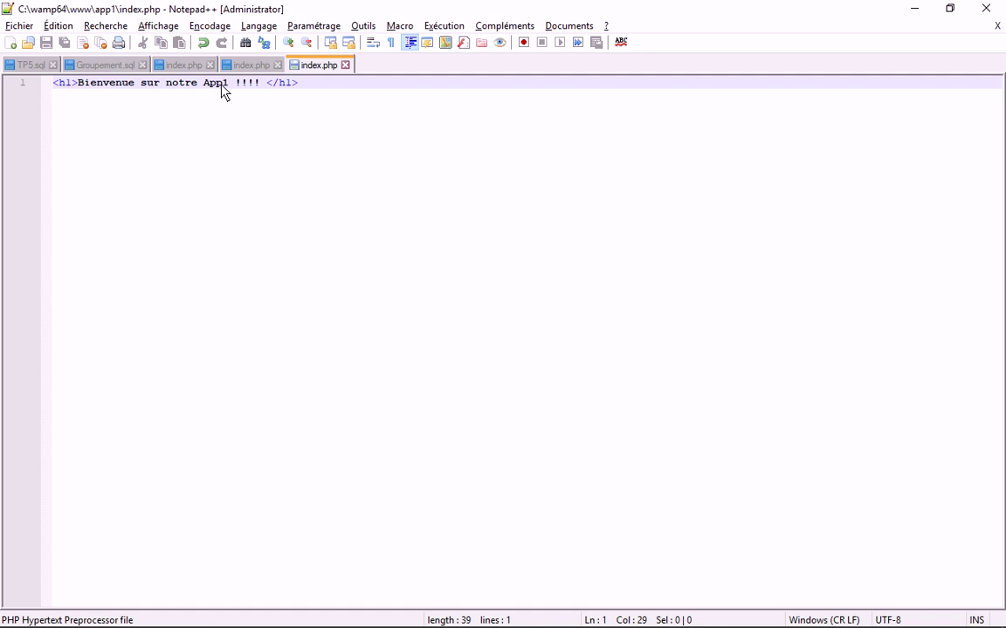
left_click(914, 9)
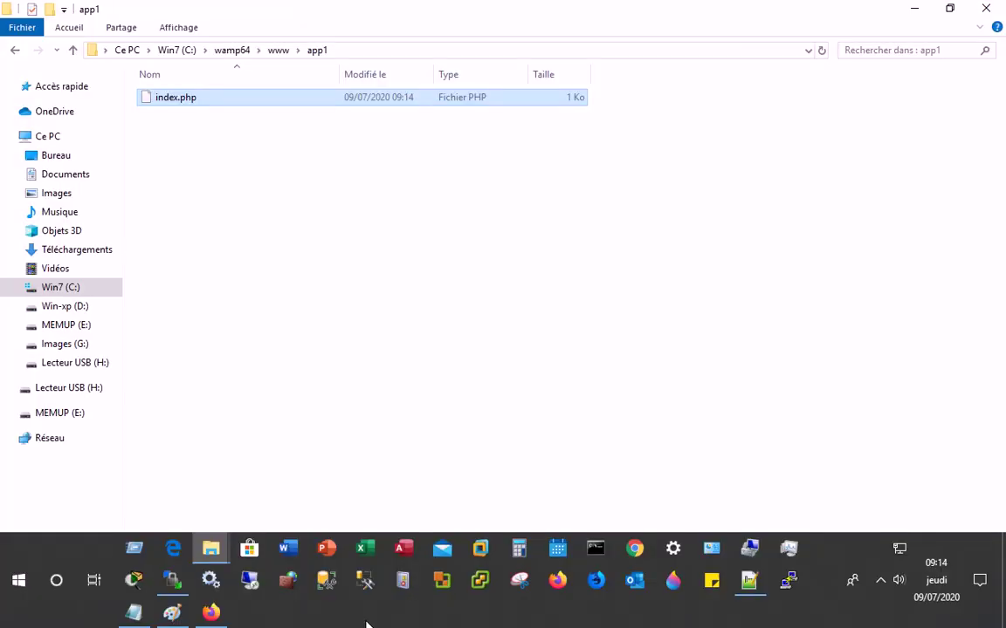
Load localhost/app1 in Firefox and check the 'Bienvenue sur notre App1 !!!!' heading
left_click(214, 613)
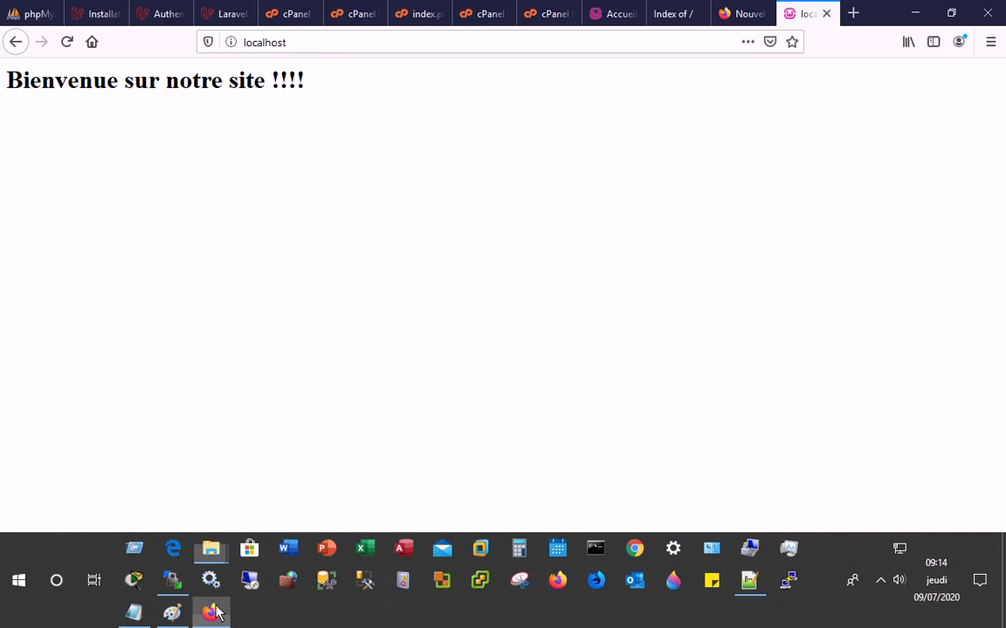
left_click(305, 47)
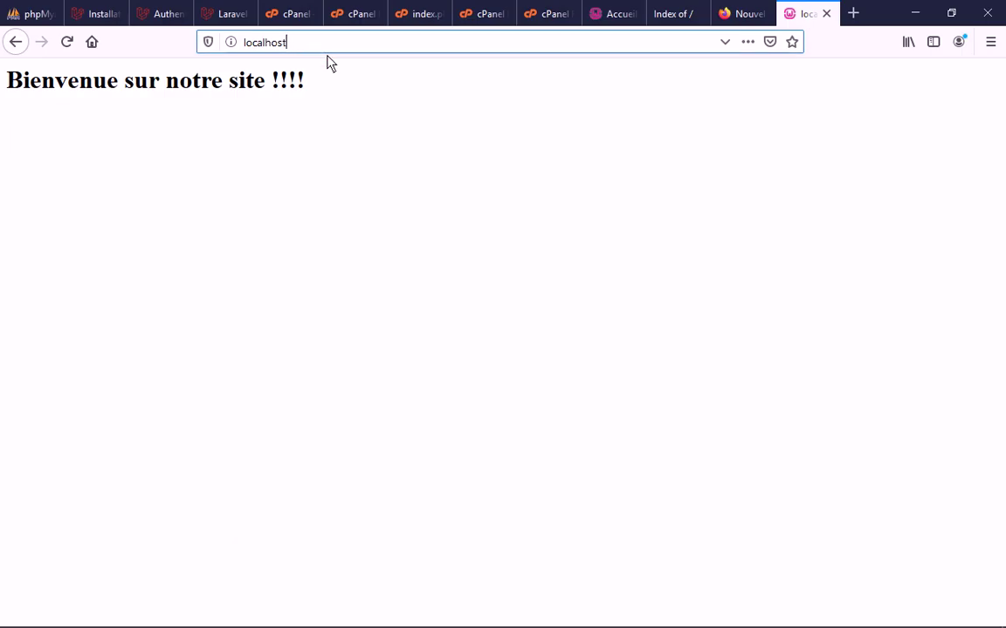
type("/")
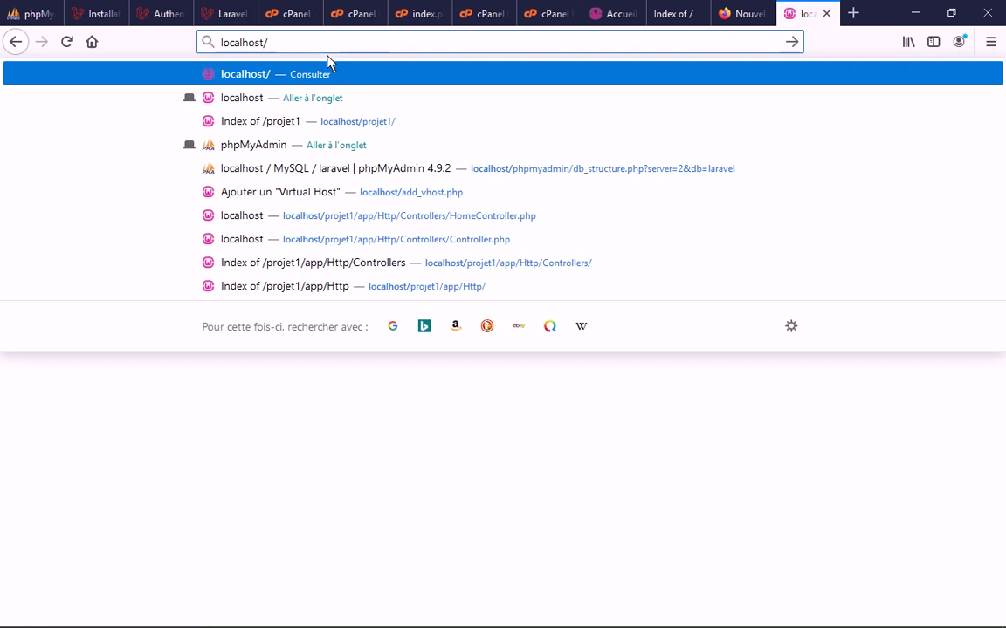
type("app1")
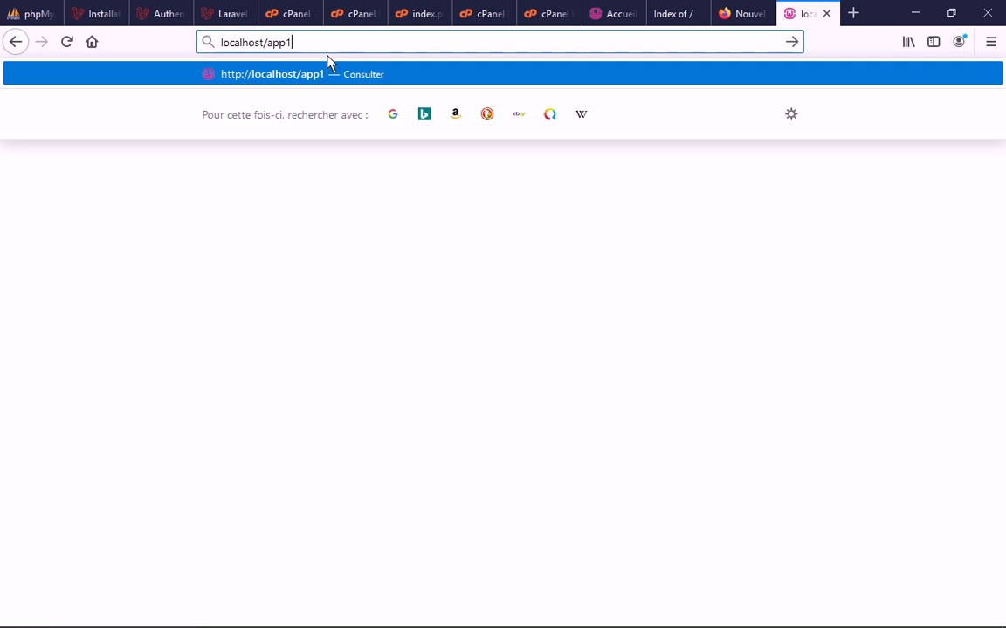
key("Return")
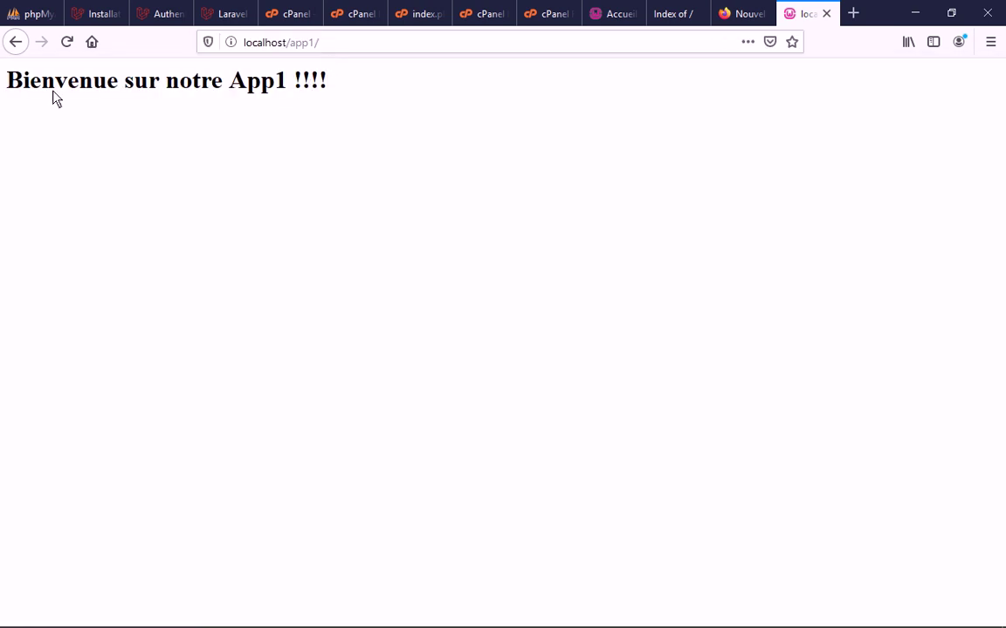
left_click_drag(54, 91, 334, 86)
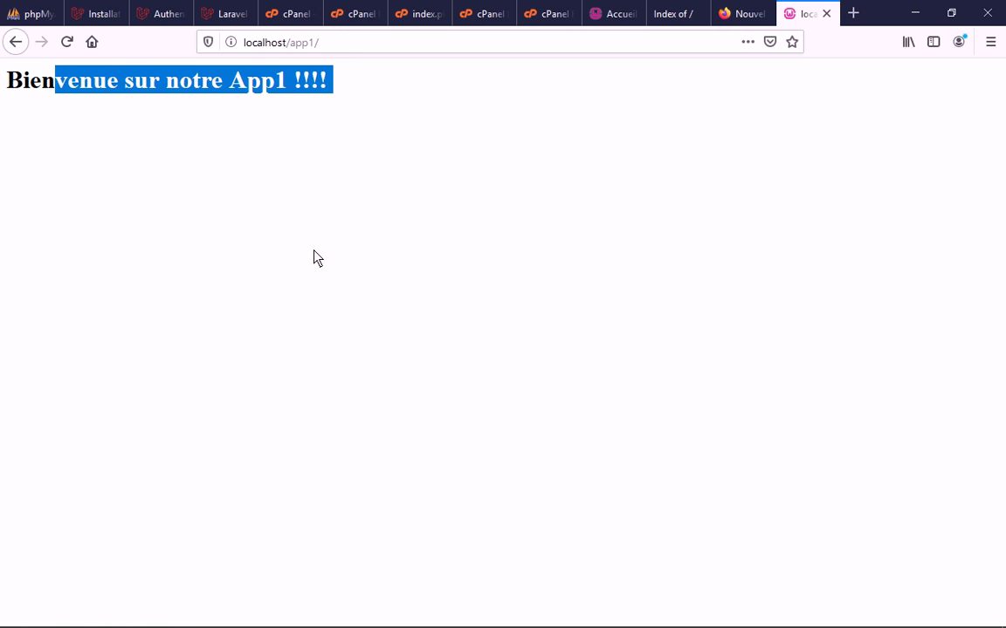
left_click_drag(292, 47, 304, 58)
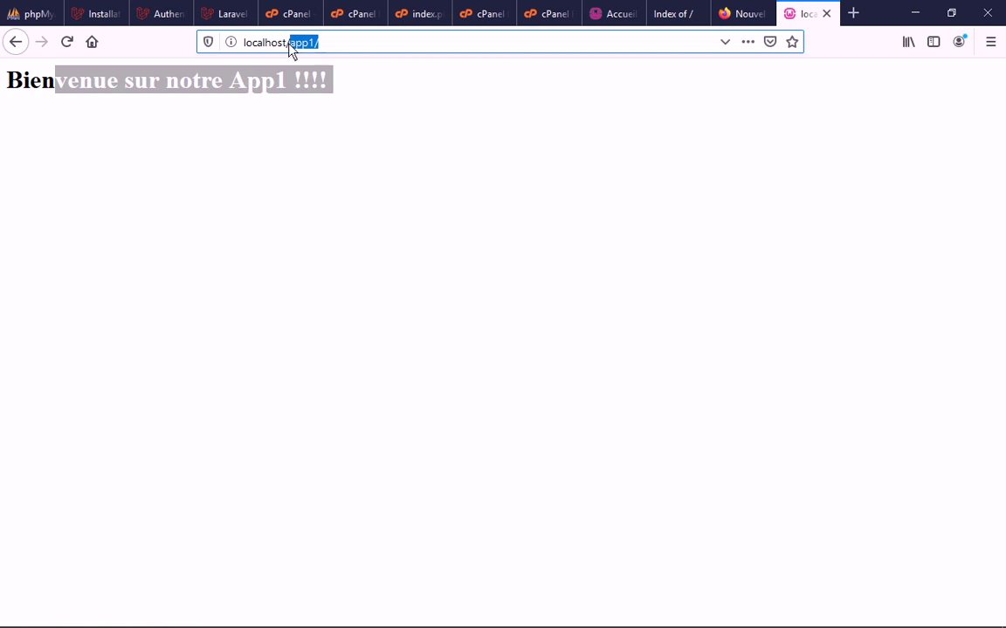
left_click_drag(285, 46, 253, 45)
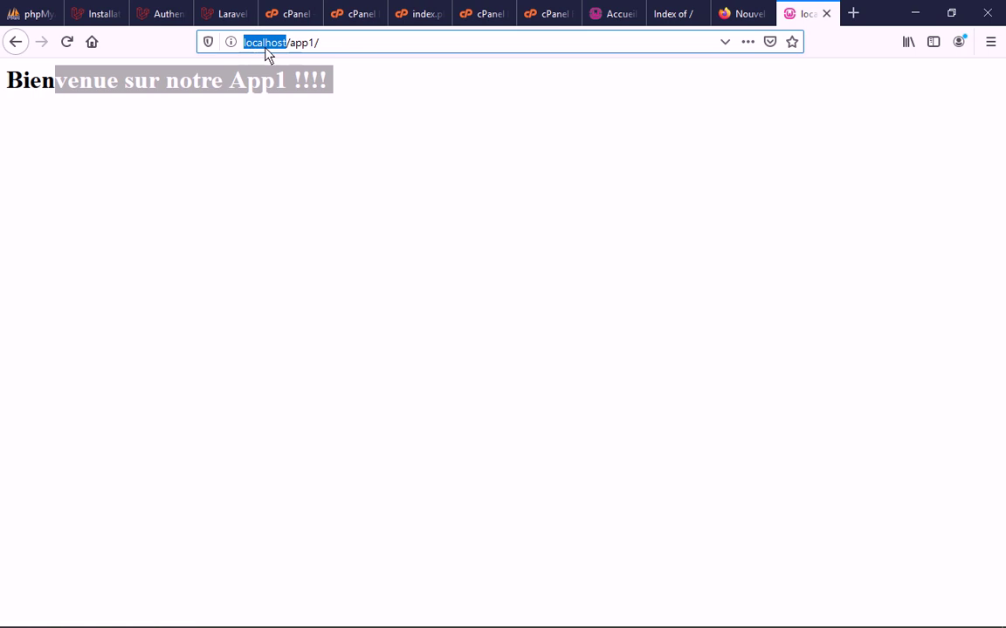
left_click(266, 142)
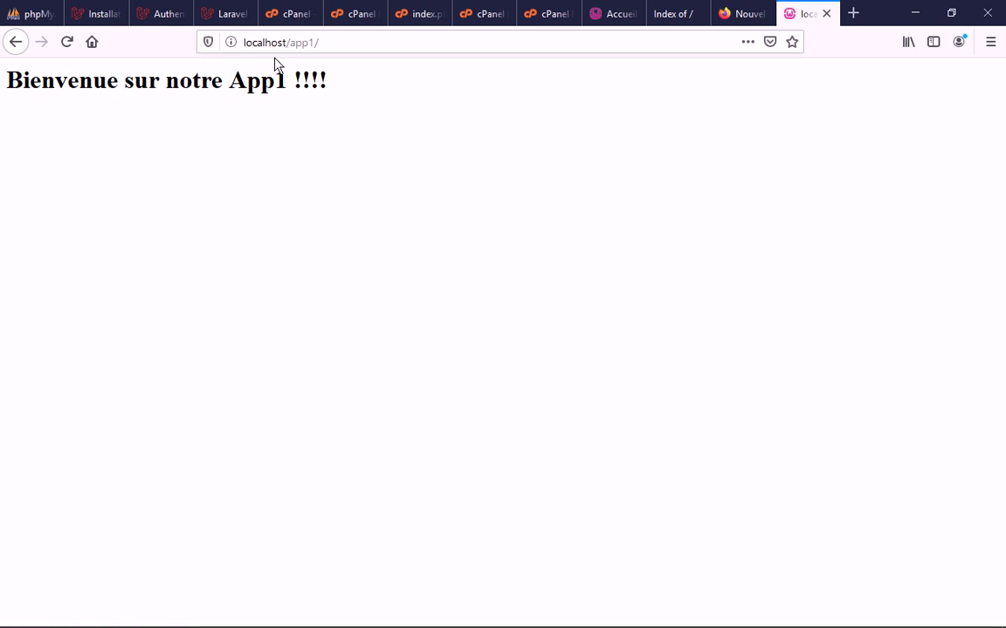
Bring the app1 File Explorer window back to the front
mouse_move(242, 609)
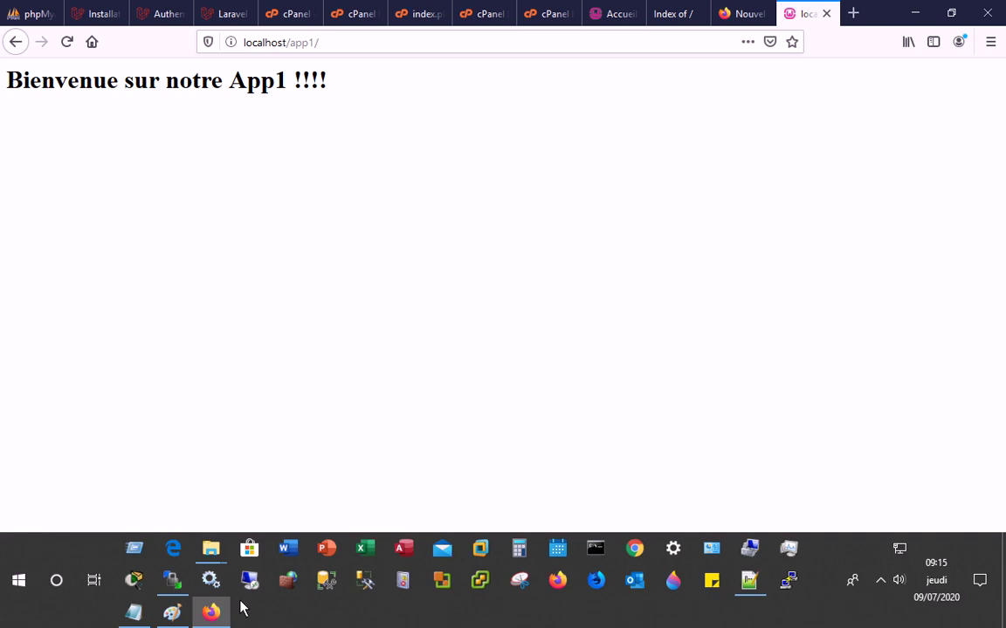
left_click(214, 550)
left_click(284, 475)
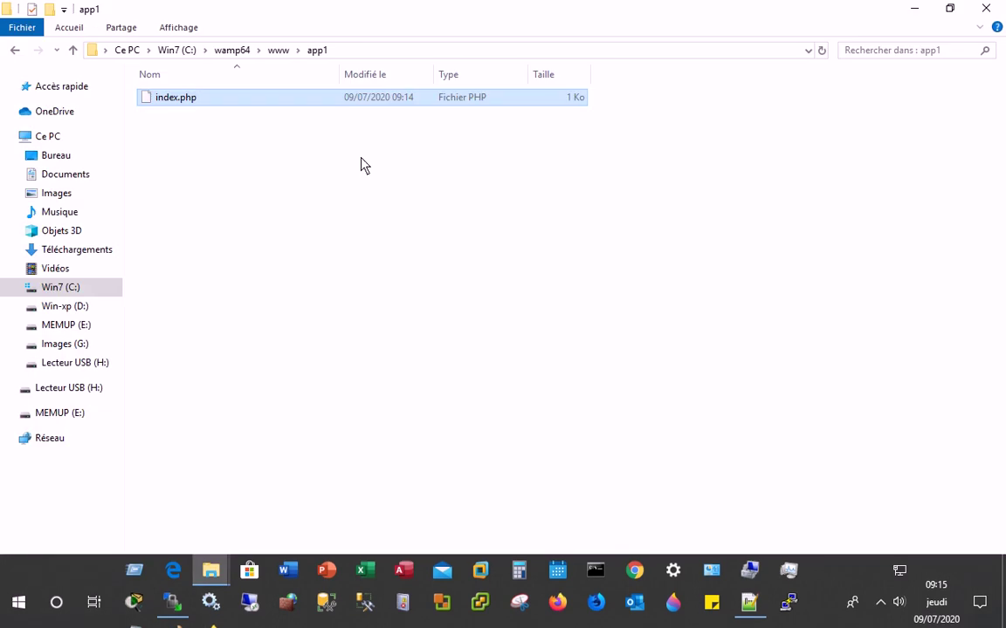
Go up to www and create a new text document named test.sql
left_click(278, 52)
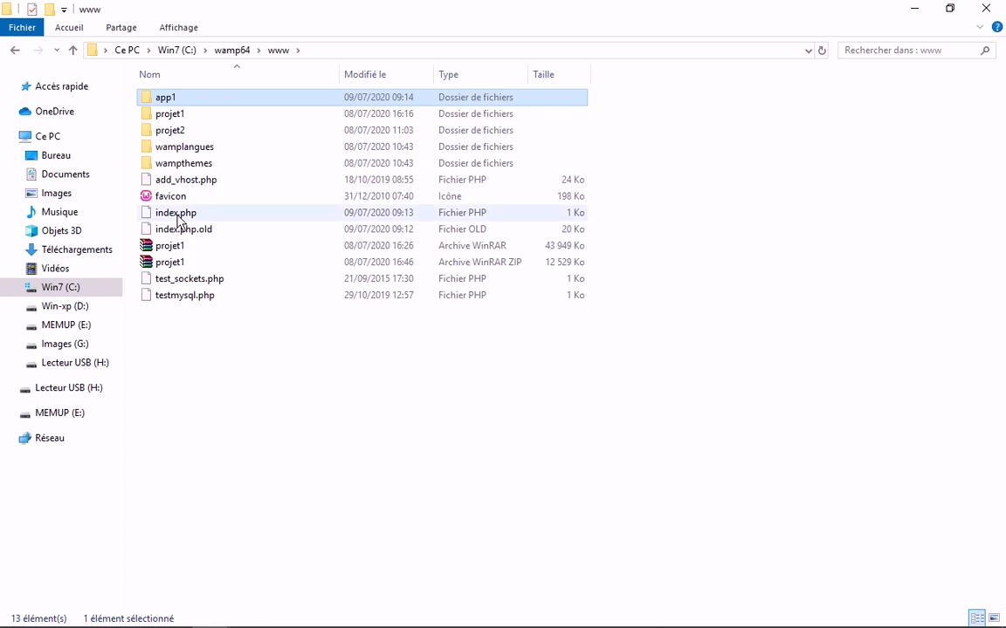
right_click(153, 323)
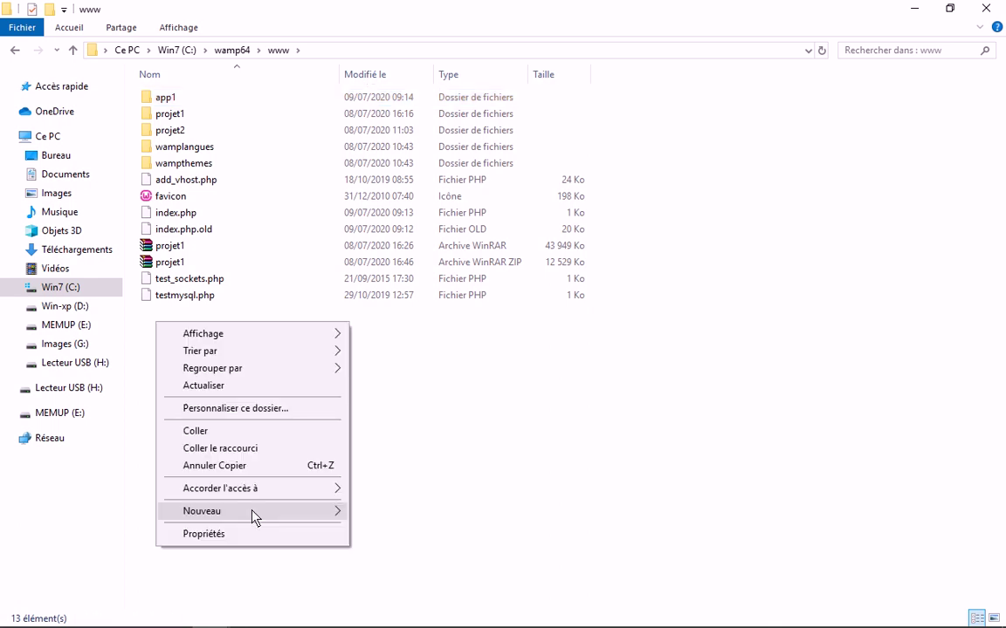
mouse_move(338, 515)
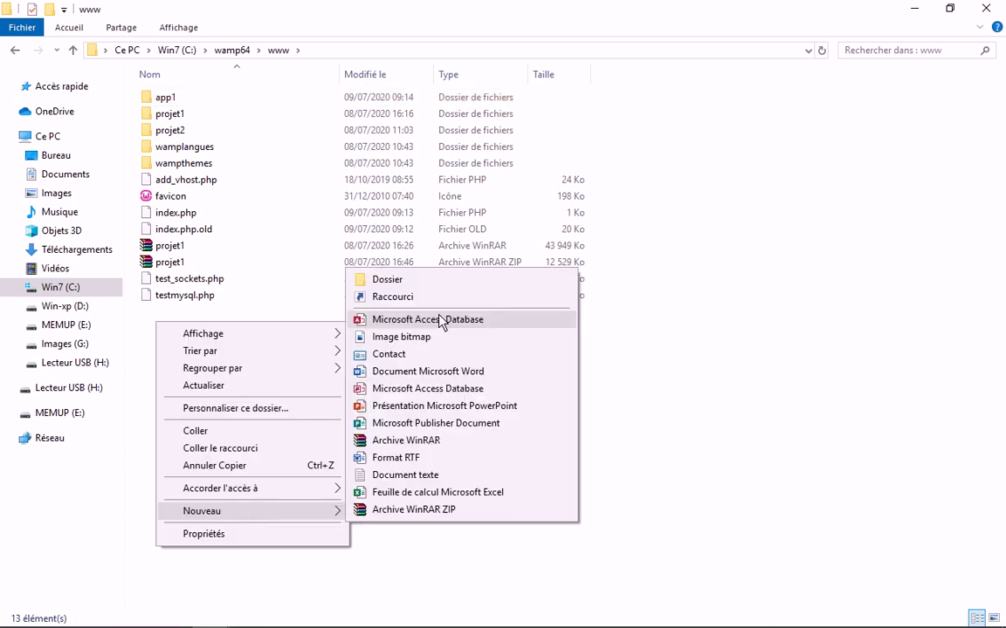
left_click(403, 477)
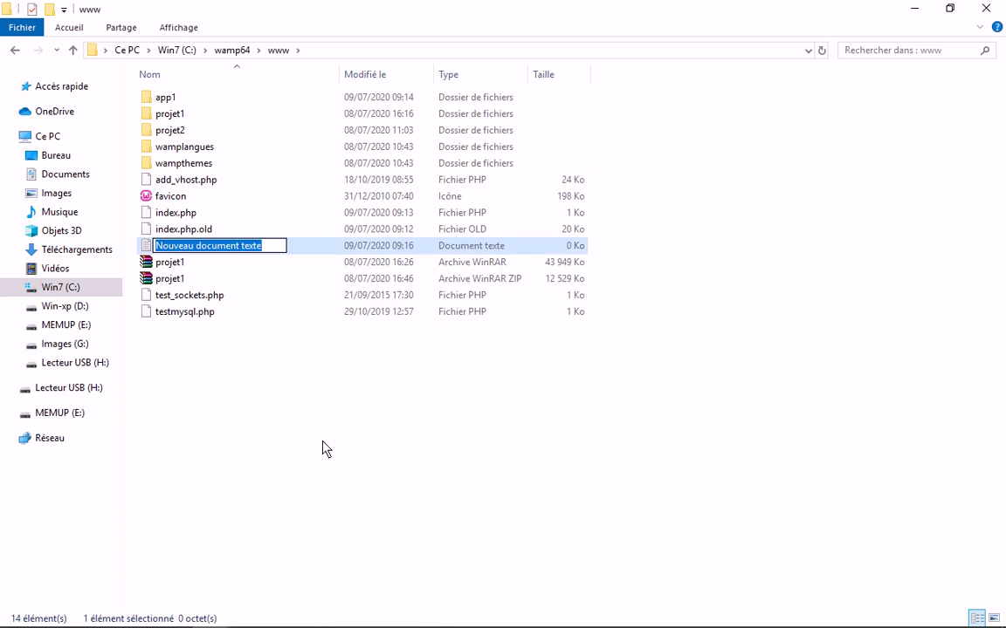
type("tets")
key("BackSpace")
key("BackSpace")
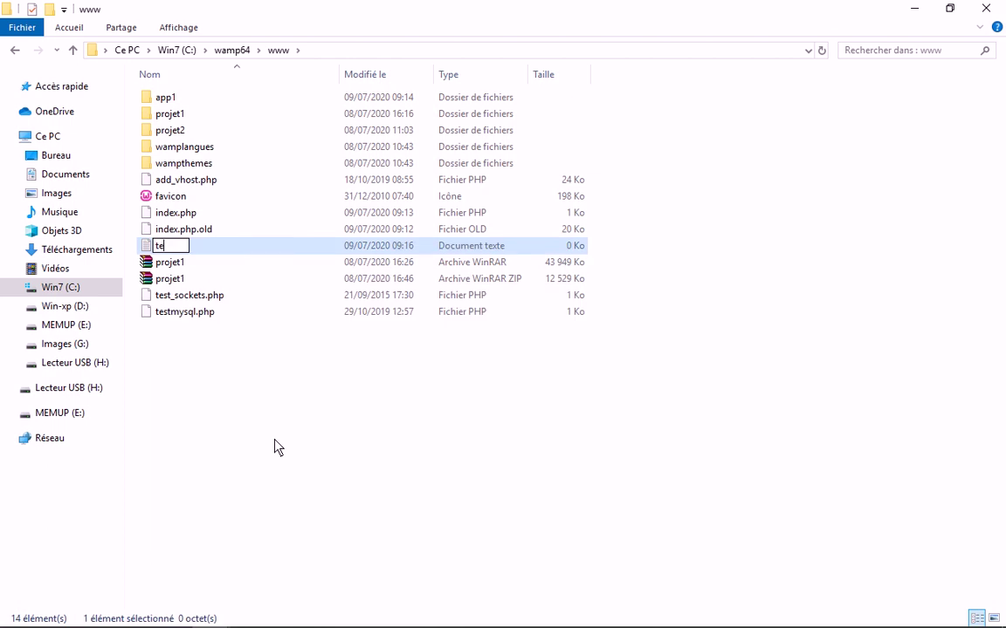
type("st.sql")
key("Return")
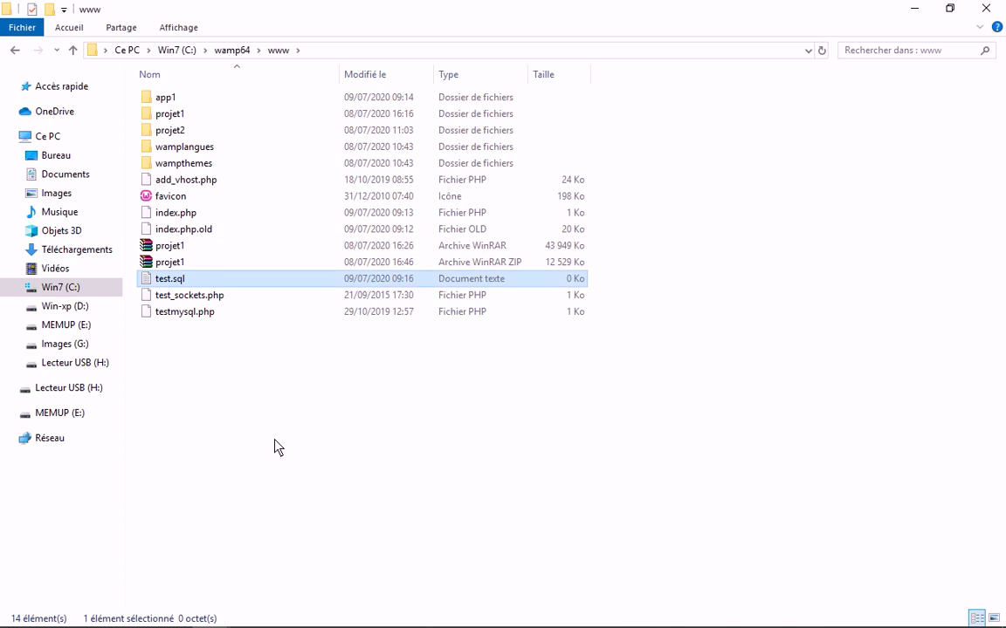
Open test.sql in Notepad++
right_click(190, 285)
left_click(245, 286)
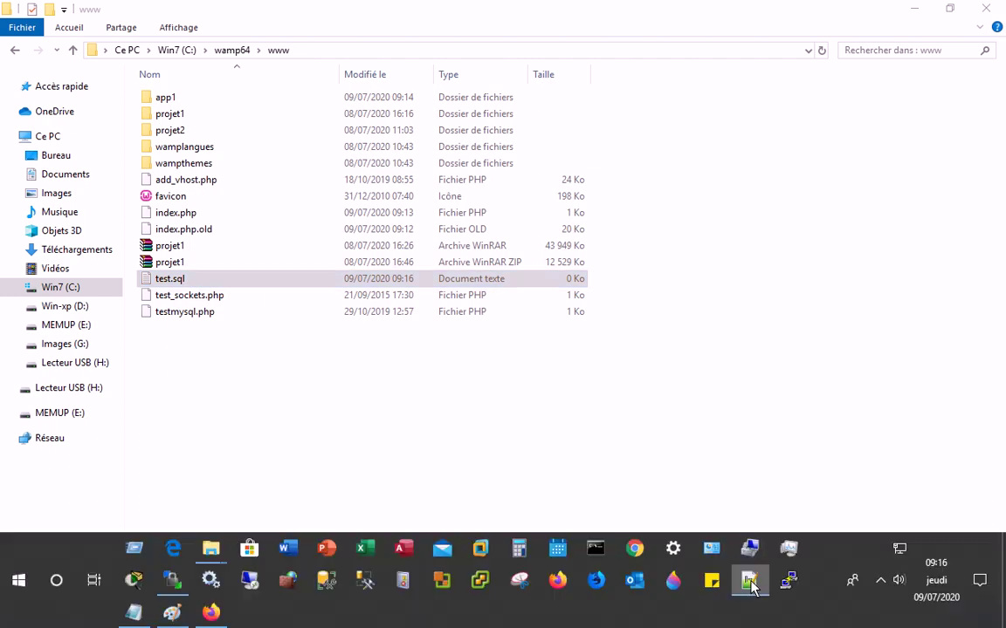
left_click(752, 586)
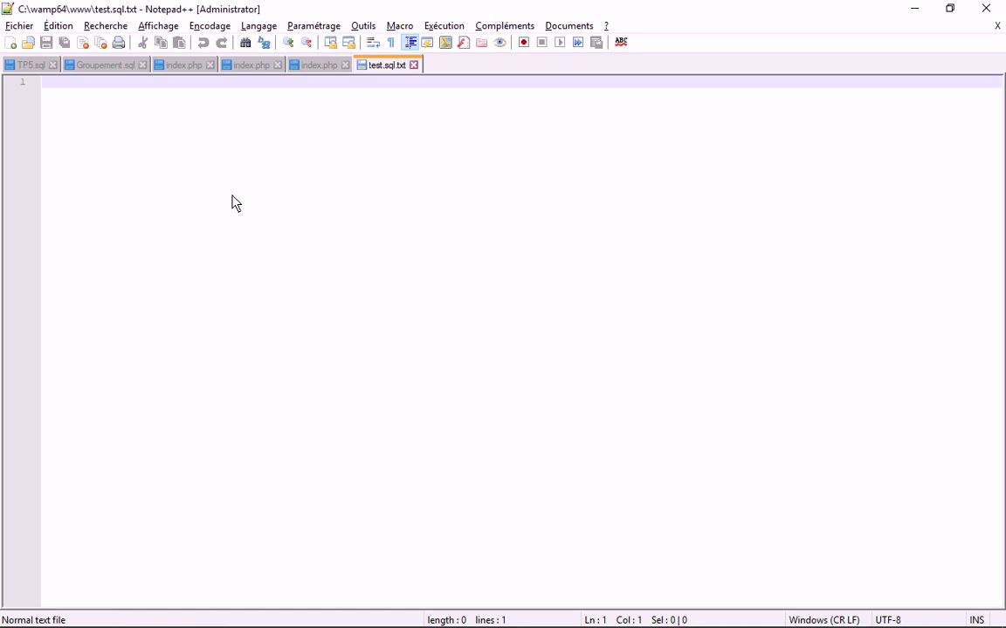
Write the query 'select * from users' and save it as test.sql via Save As
type("select ")
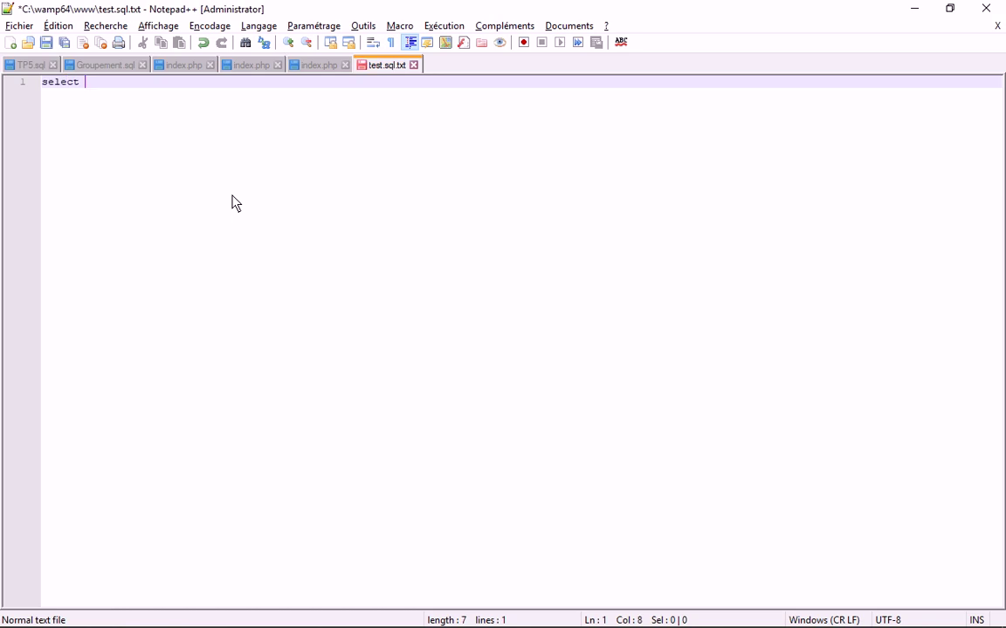
type("* fro")
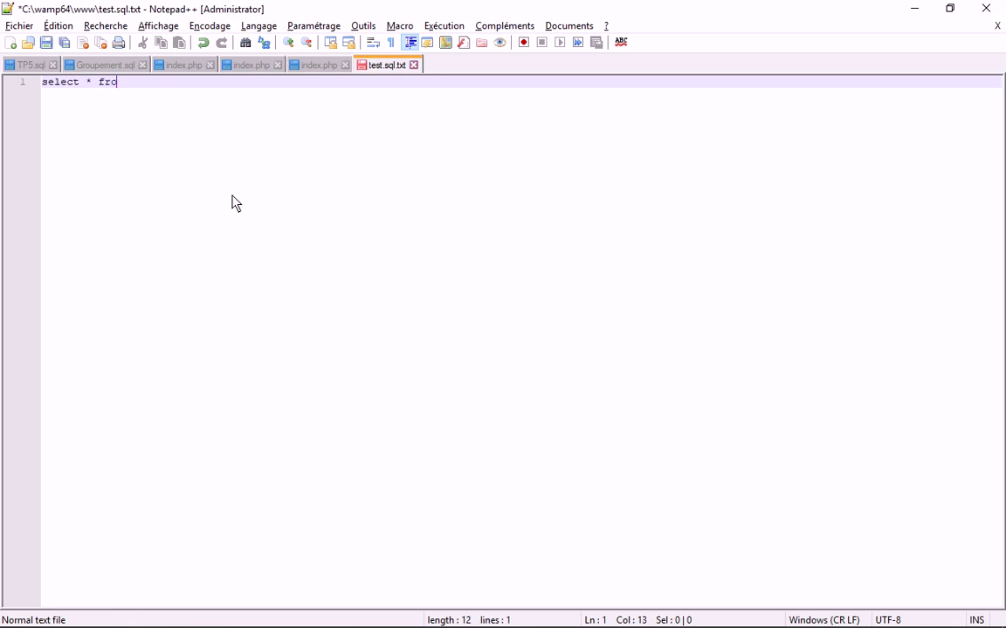
type("m users")
key("ctrl+s")
mouse_move(370, 610)
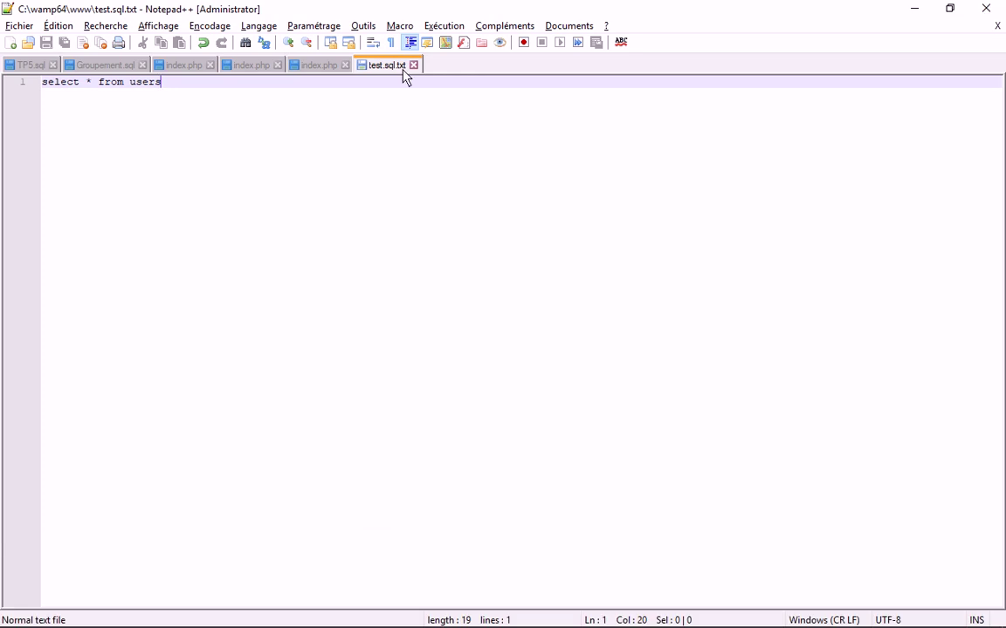
left_click(22, 27)
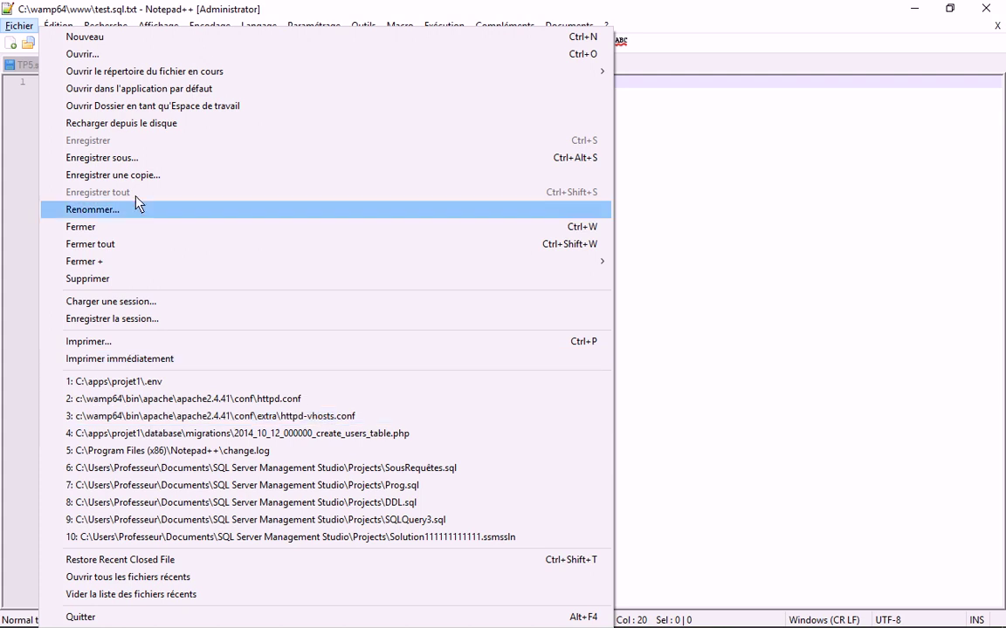
left_click(153, 177)
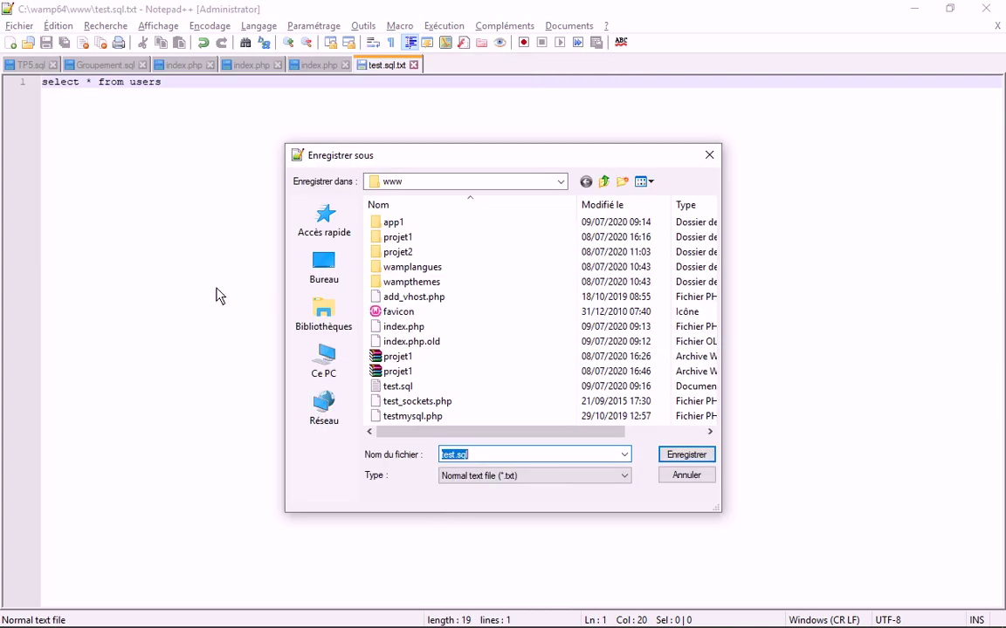
left_click(489, 459)
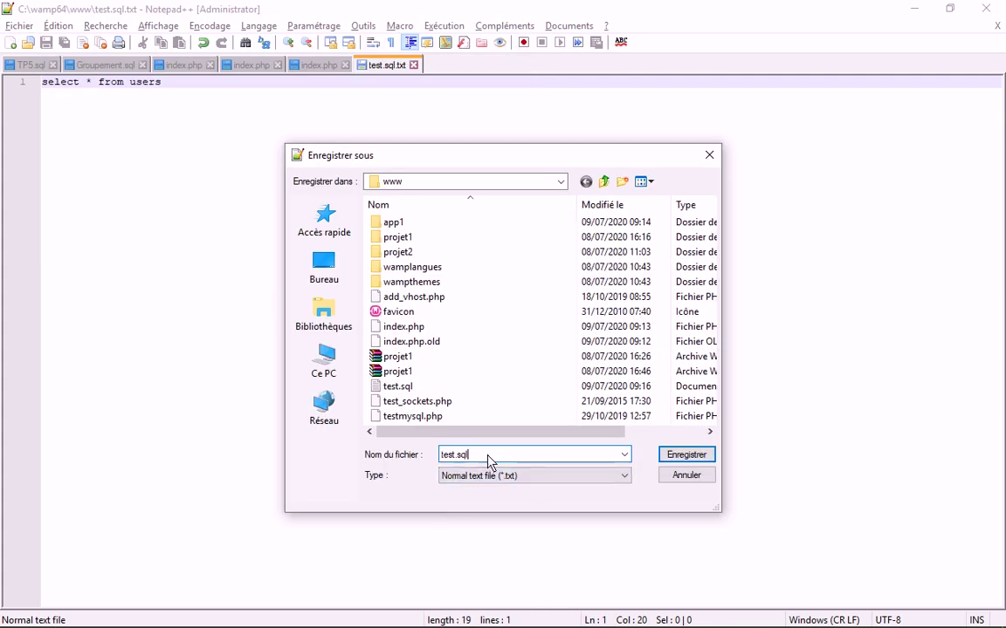
key("BackSpace")
key("BackSpace")
key("BackSpace")
key("BackSpace")
key("BackSpace")
key("BackSpace")
key("BackSpace")
key("BackSpace")
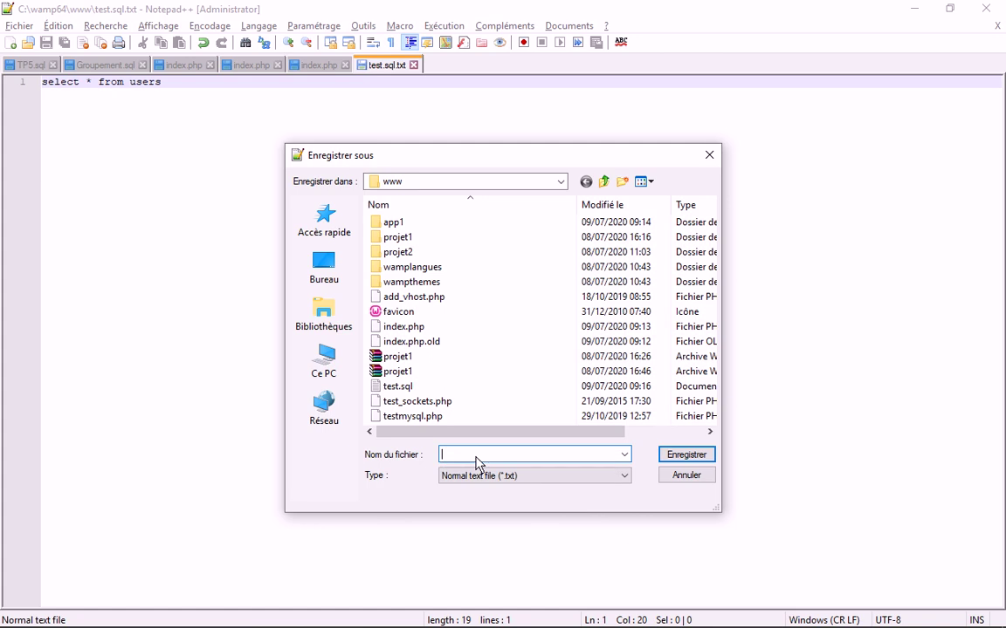
type("test.")
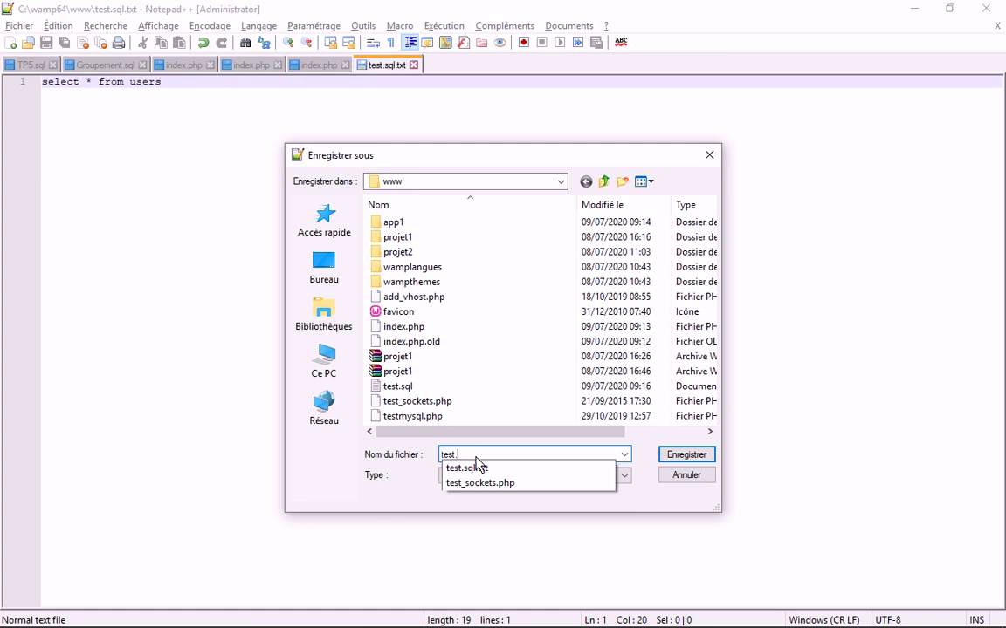
type("sql")
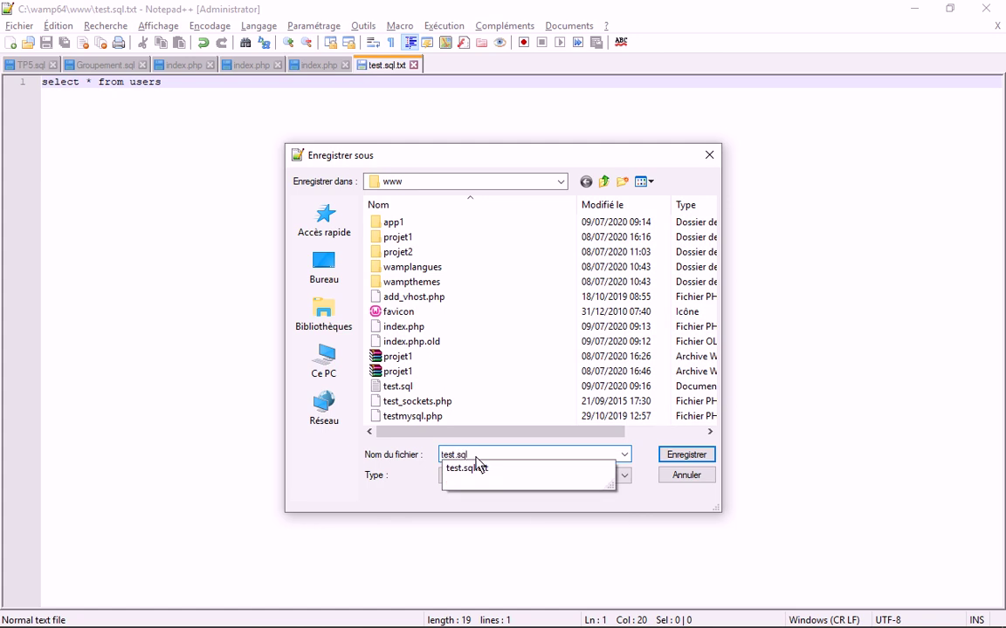
left_click(681, 462)
left_click(685, 455)
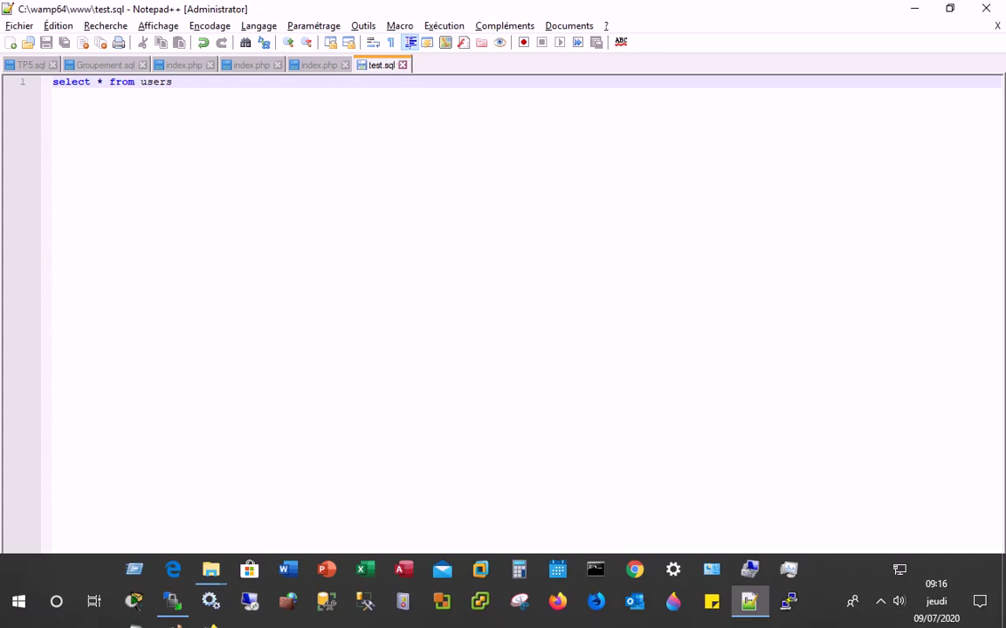
Check the new test.sql file in the www folder, then return to Firefox
key("super+d")
key("alt+Tab")
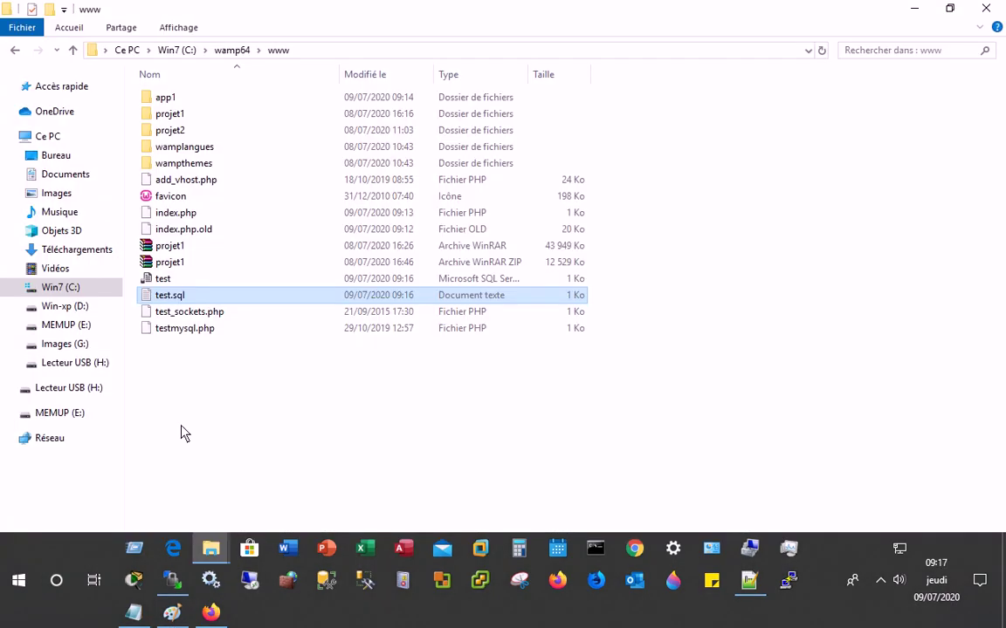
left_click(183, 434)
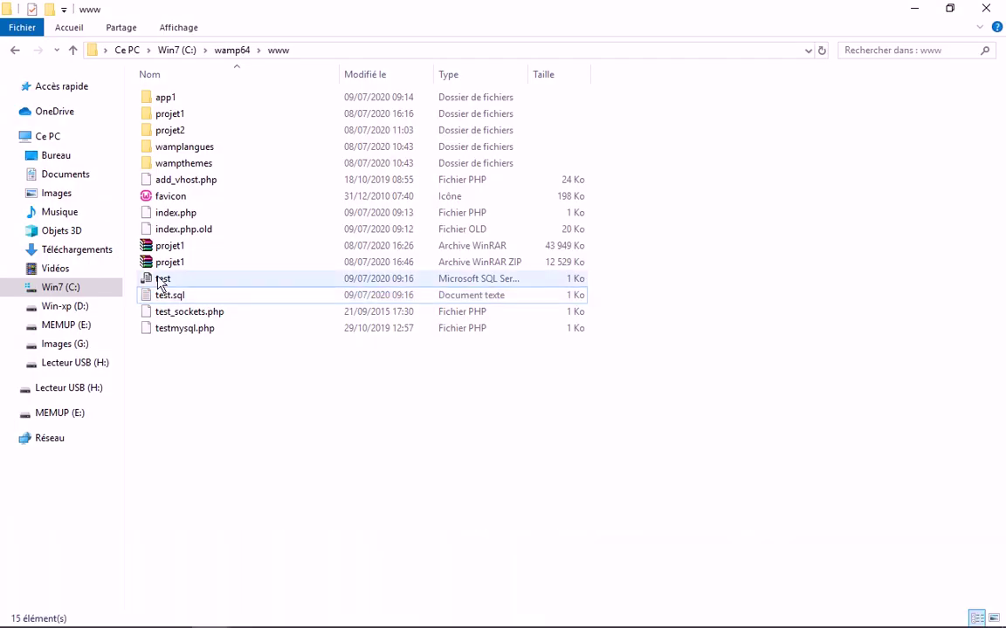
left_click(171, 280)
mouse_move(699, 596)
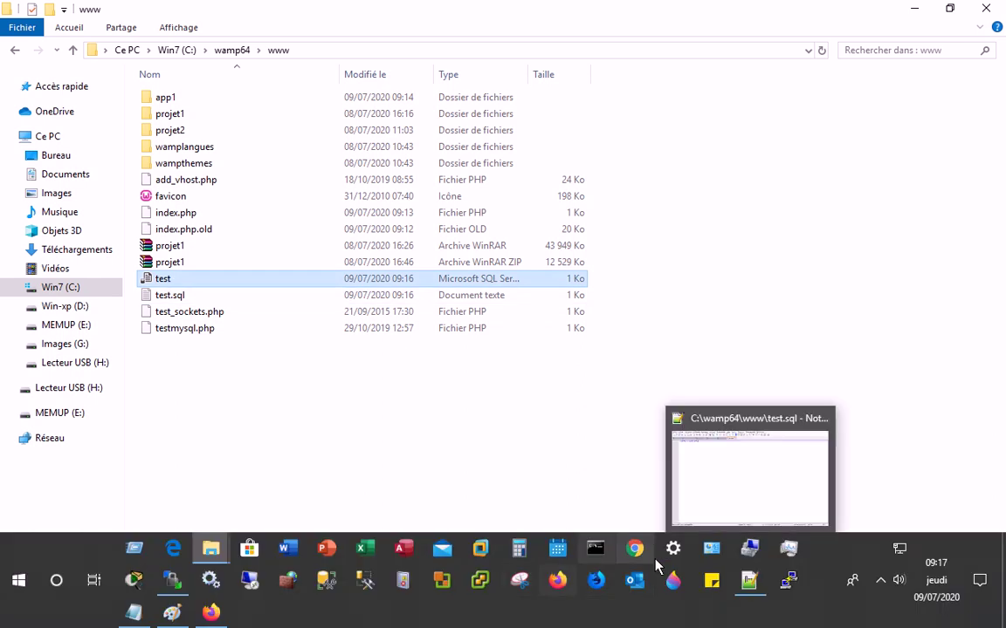
left_click(211, 612)
Reload localhost/app1 without the trailing slash
left_click(372, 50)
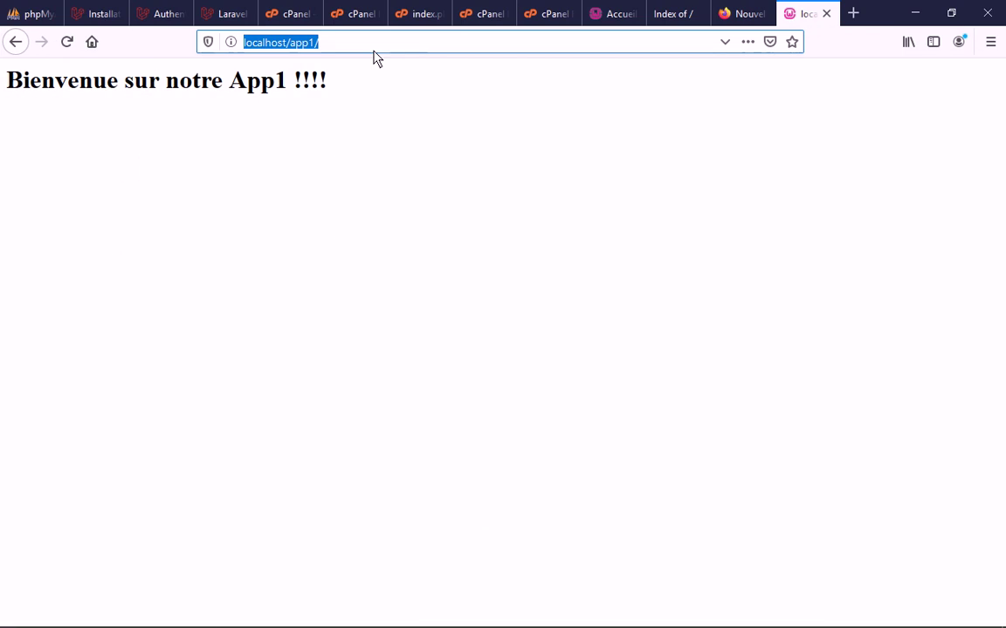
left_click(391, 50)
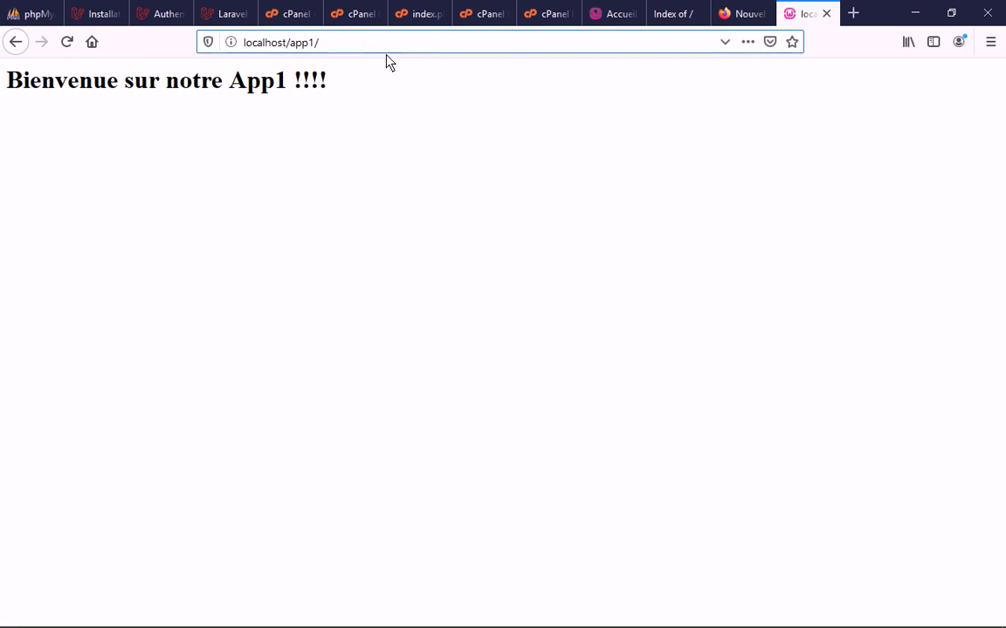
key("BackSpace")
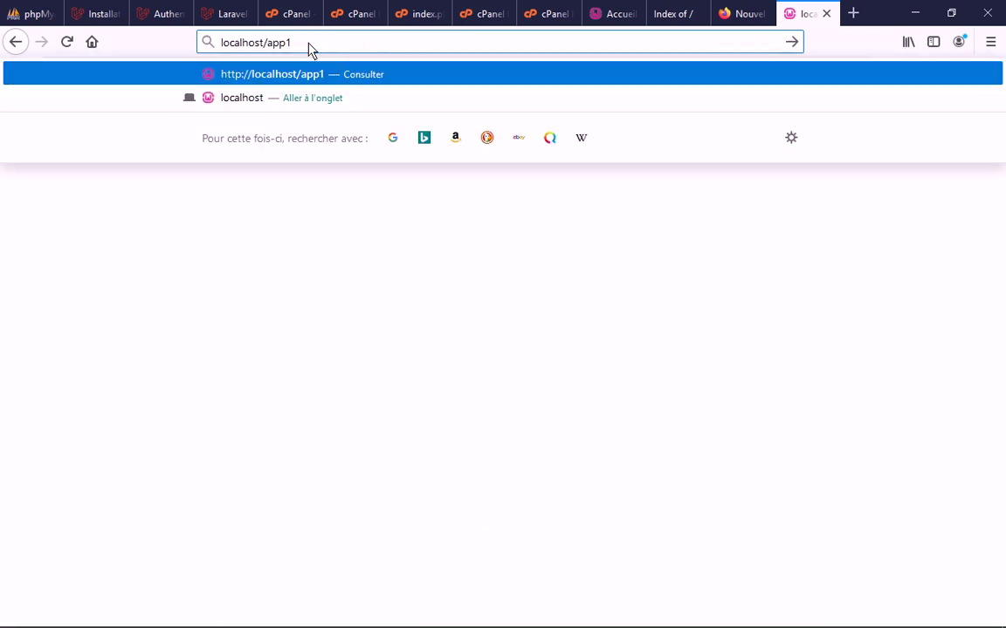
key("Return")
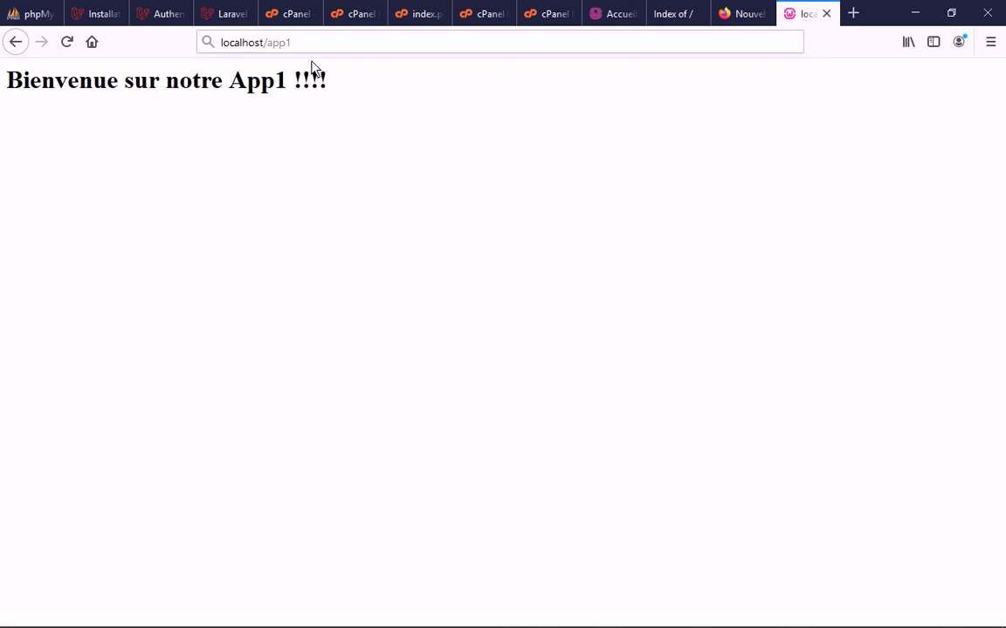
Request localhost/test.sql and cancel the download prompt it triggers
double_click(307, 45)
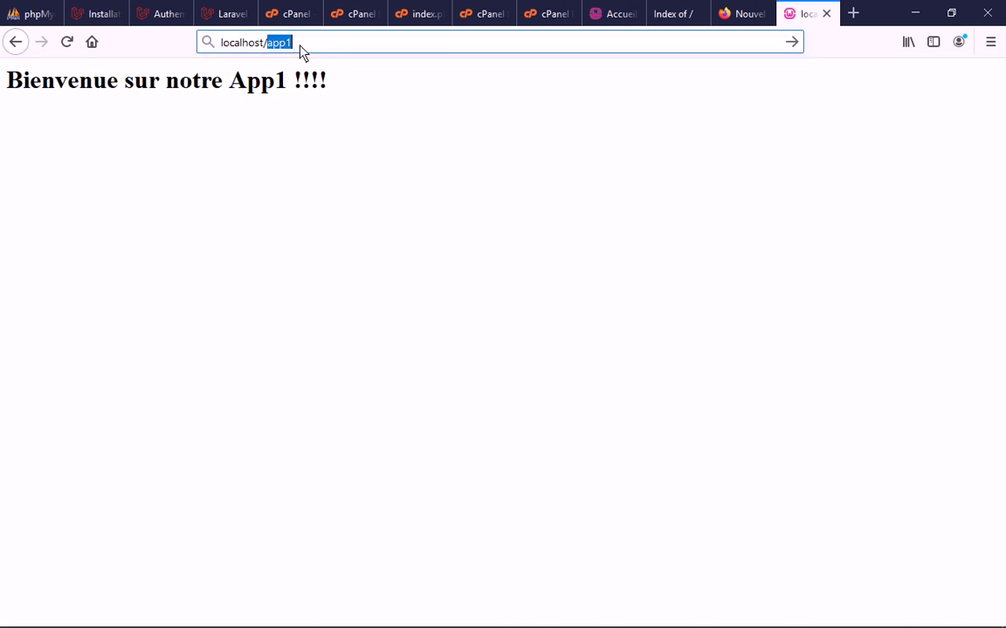
key("BackSpace")
type("tes")
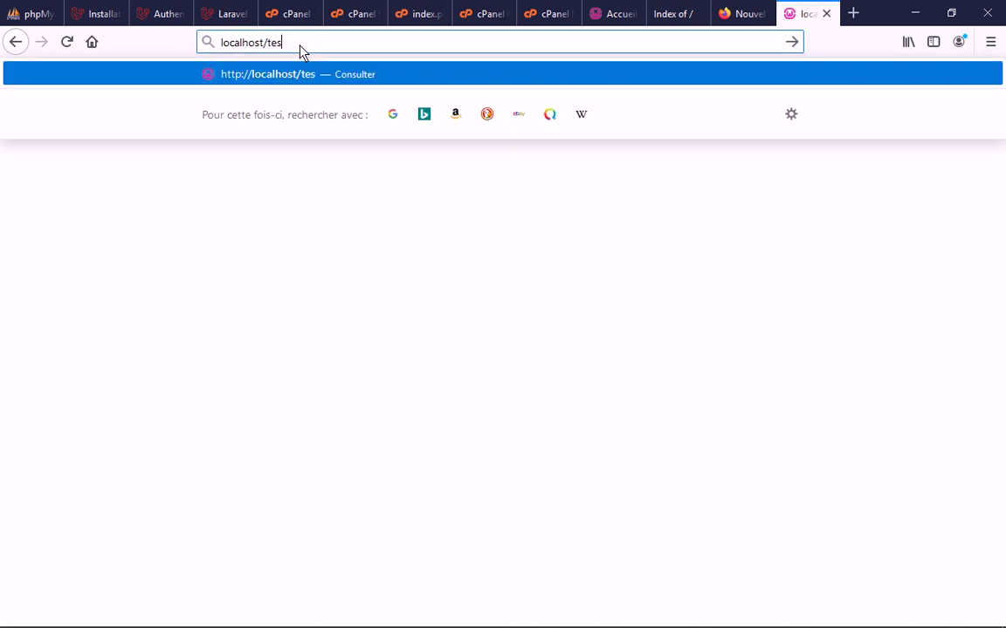
type("t.sql")
key("Return")
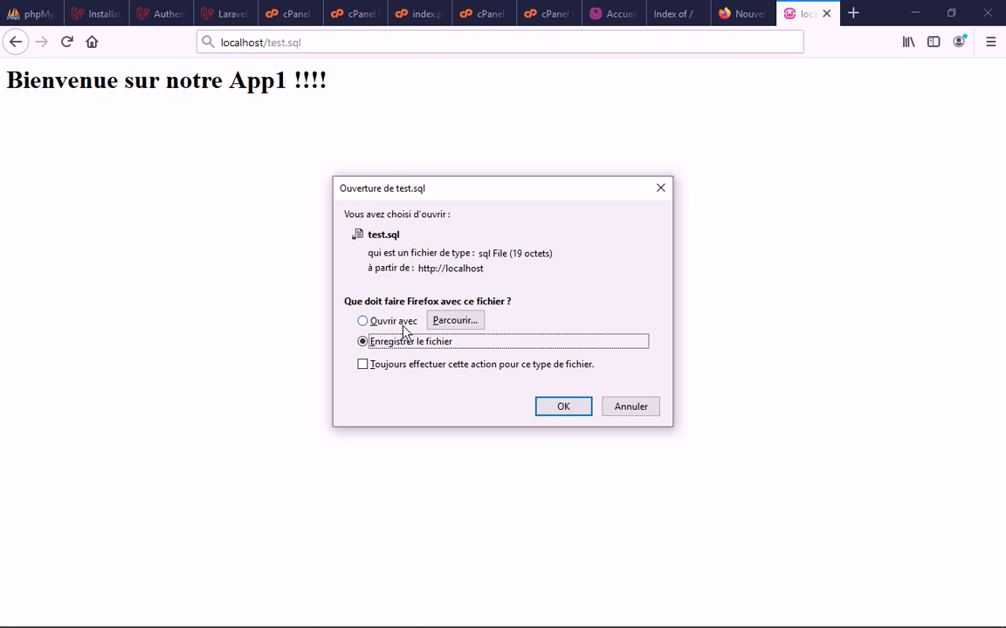
key("Up")
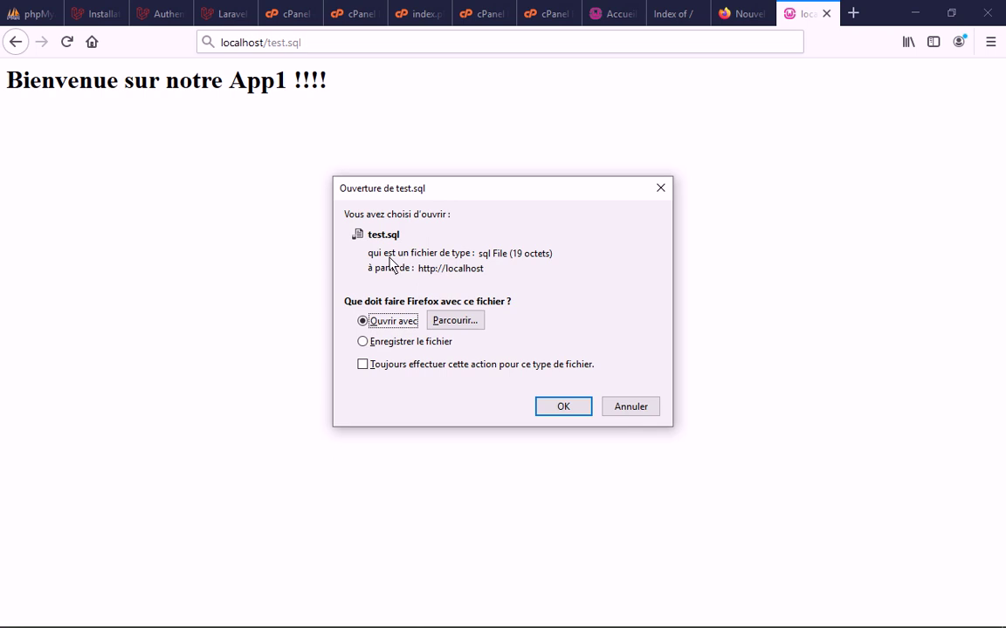
left_click(625, 416)
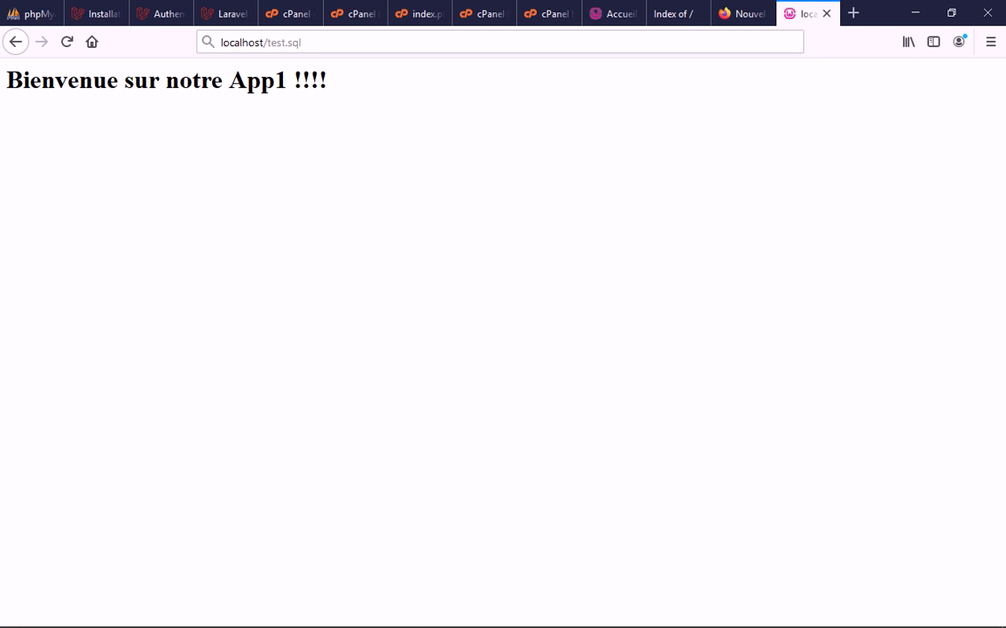
Highlight the 'Servuer Apache sous Windows' topic in the course outline notes, then put the notes away
mouse_move(266, 625)
key("alt+Tab")
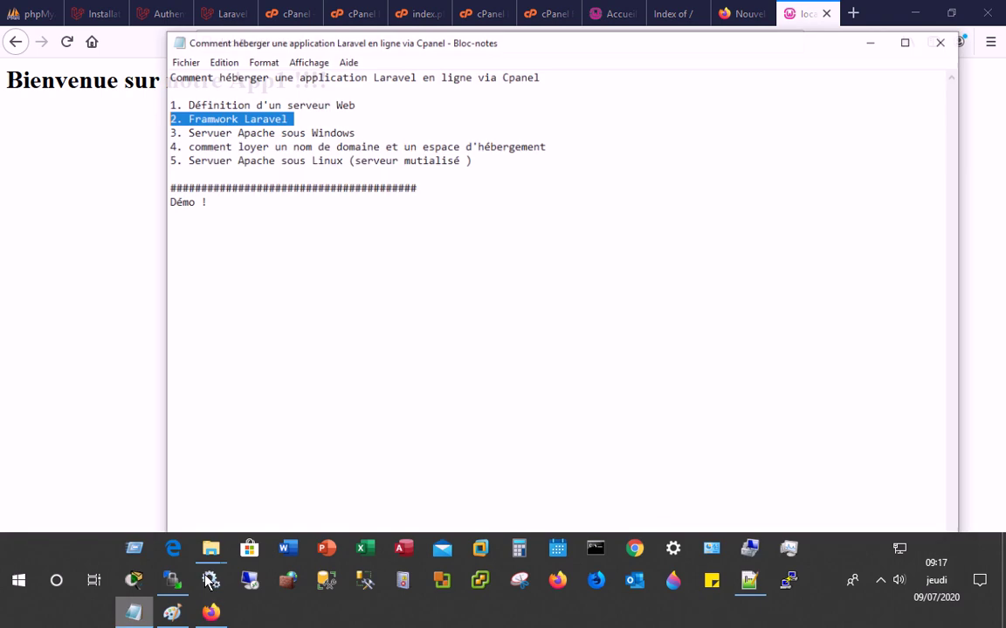
left_click(191, 122)
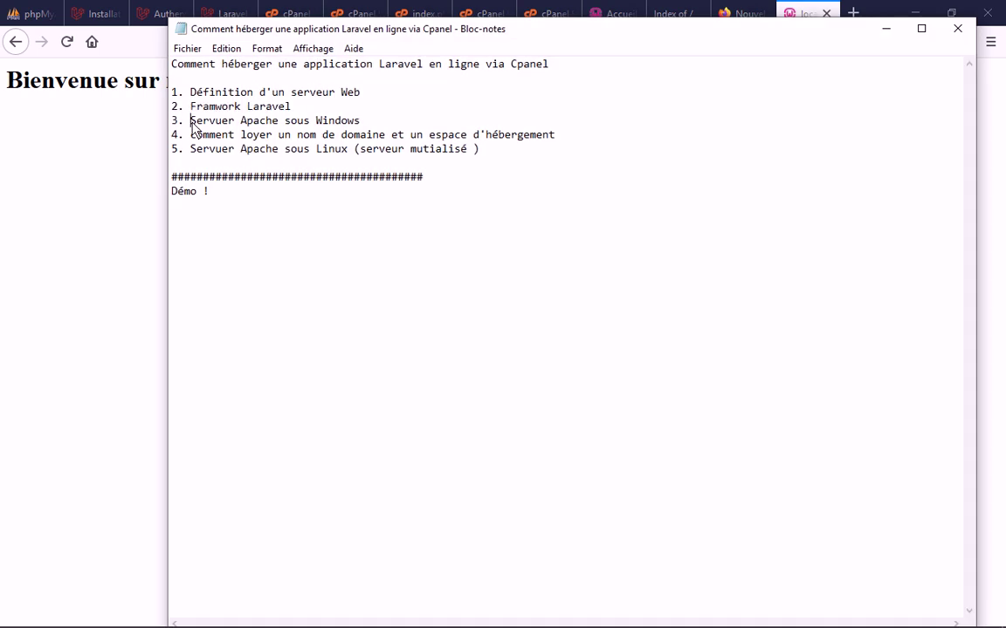
left_click_drag(191, 122, 361, 123)
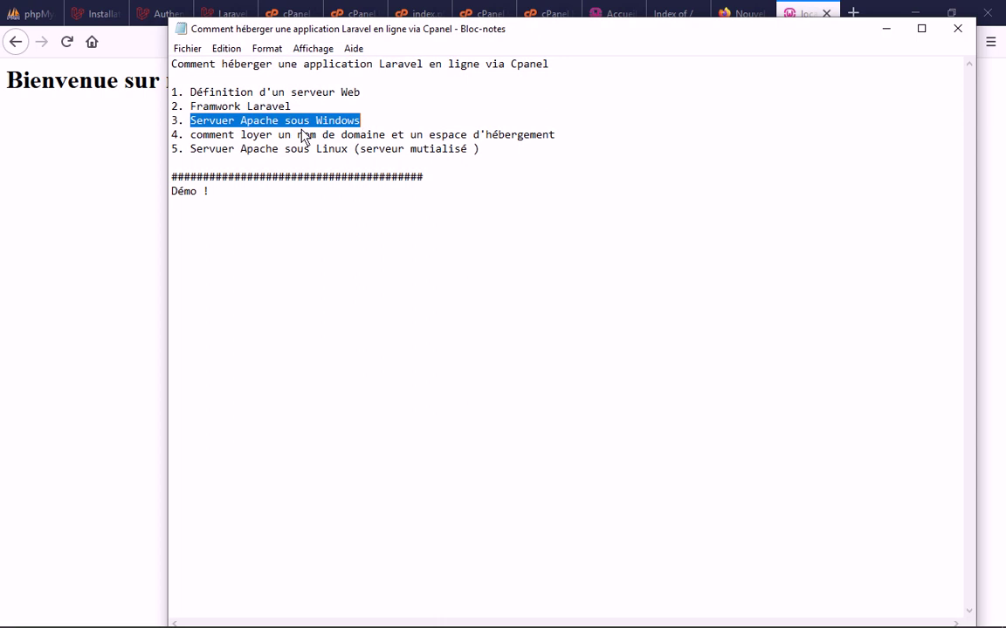
left_click(886, 32)
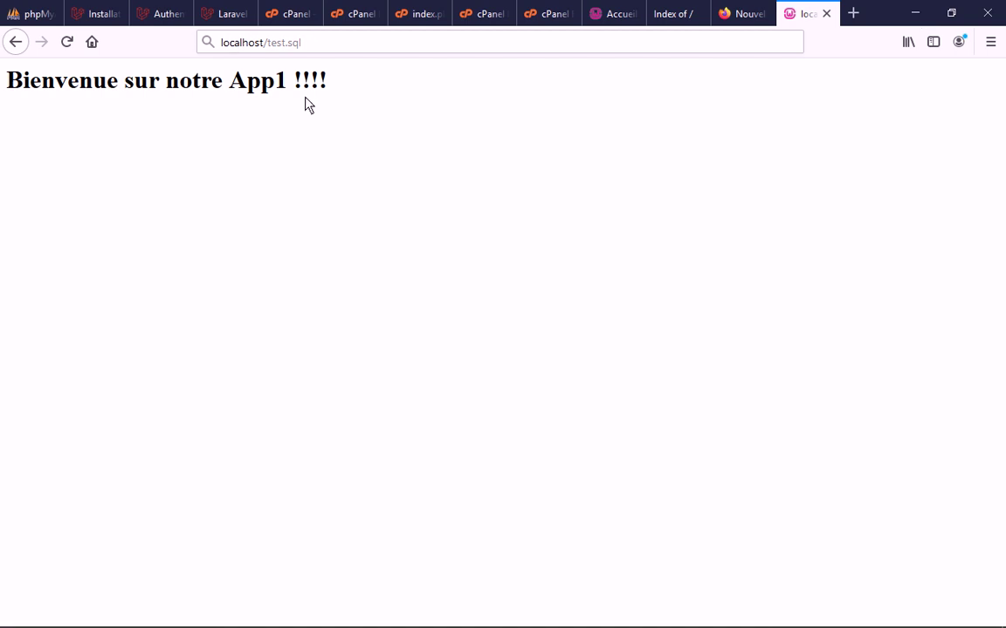
Open the app1 folder in C:\wamp64\www, showing its index.php
mouse_move(250, 584)
mouse_move(210, 548)
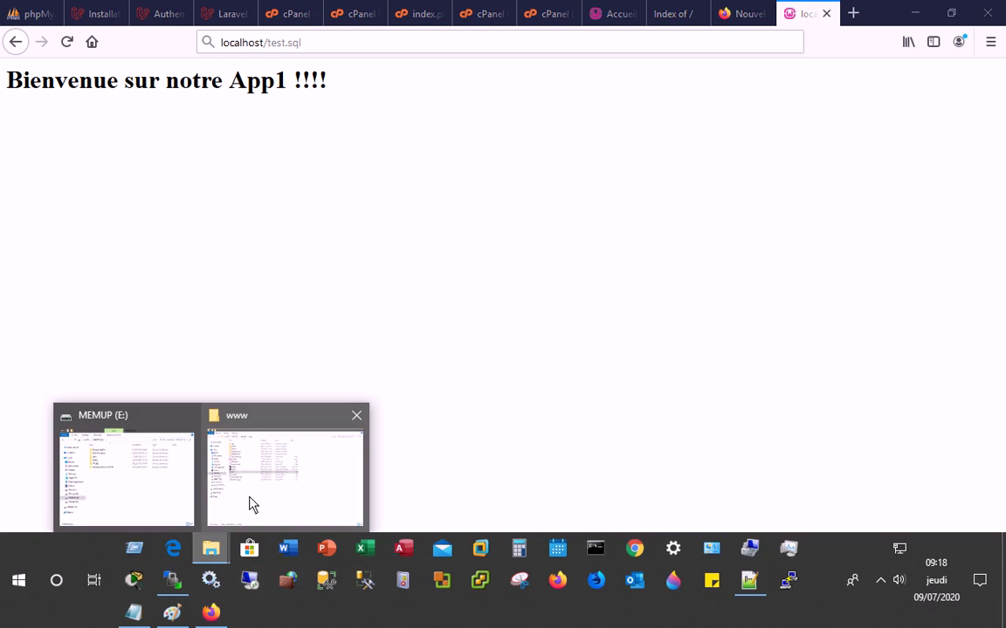
left_click(251, 504)
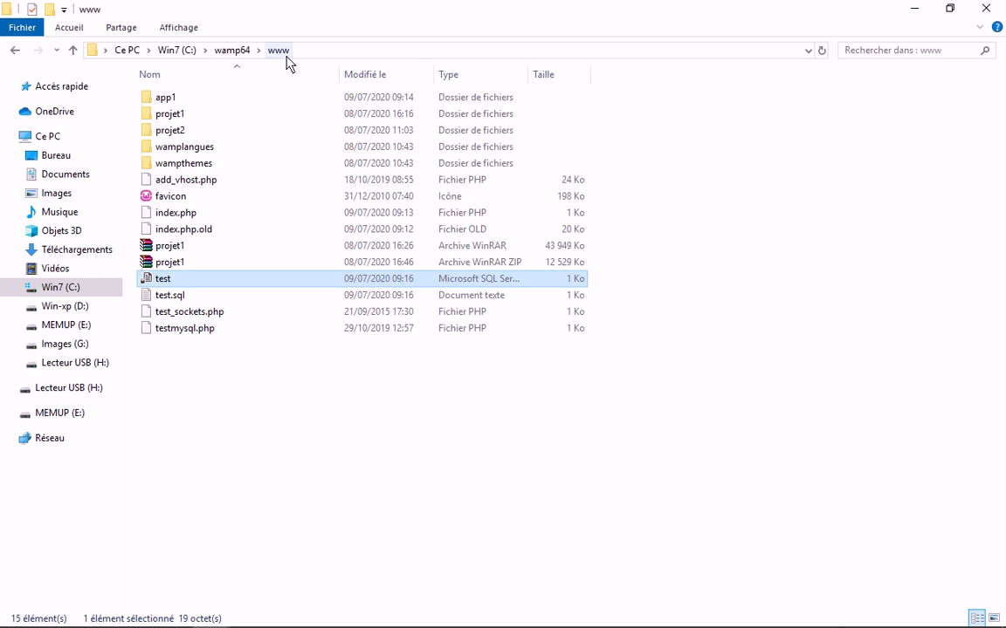
left_click(275, 373)
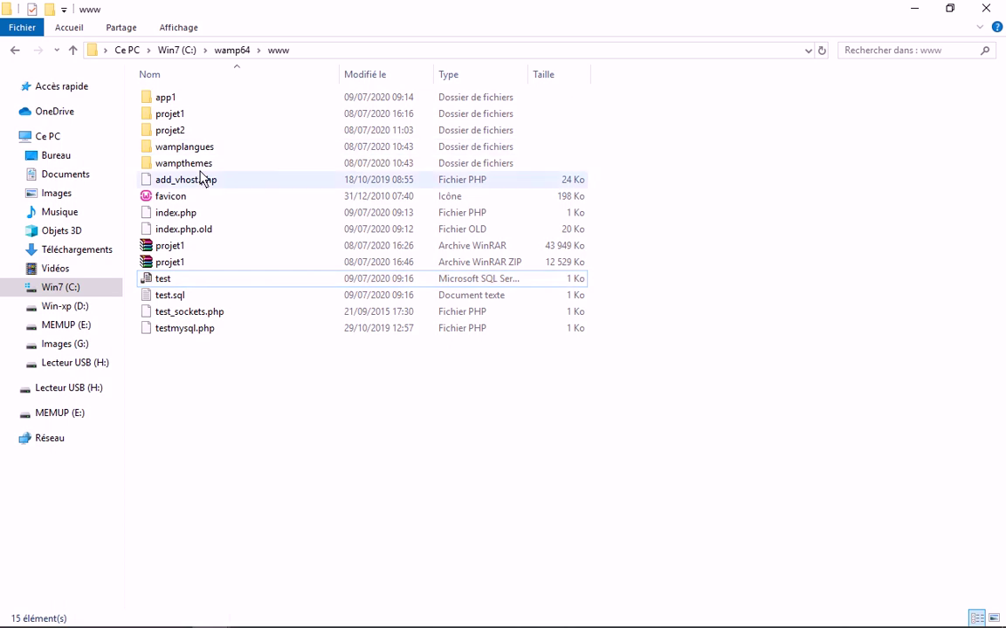
left_click(173, 101)
double_click(173, 101)
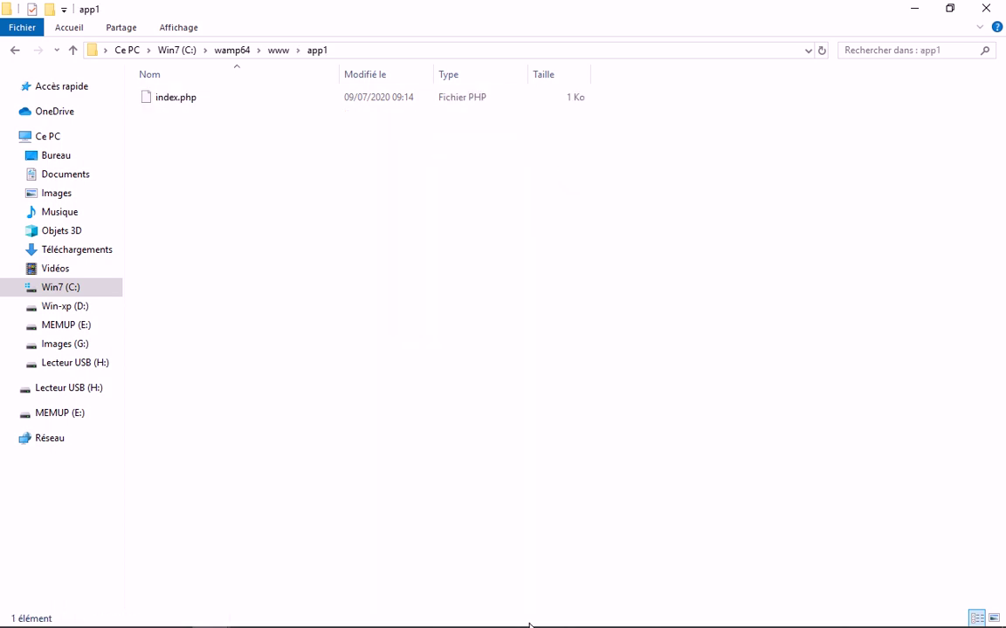
Bring up WampServer's main menu from the system tray
mouse_move(895, 598)
left_click(879, 581)
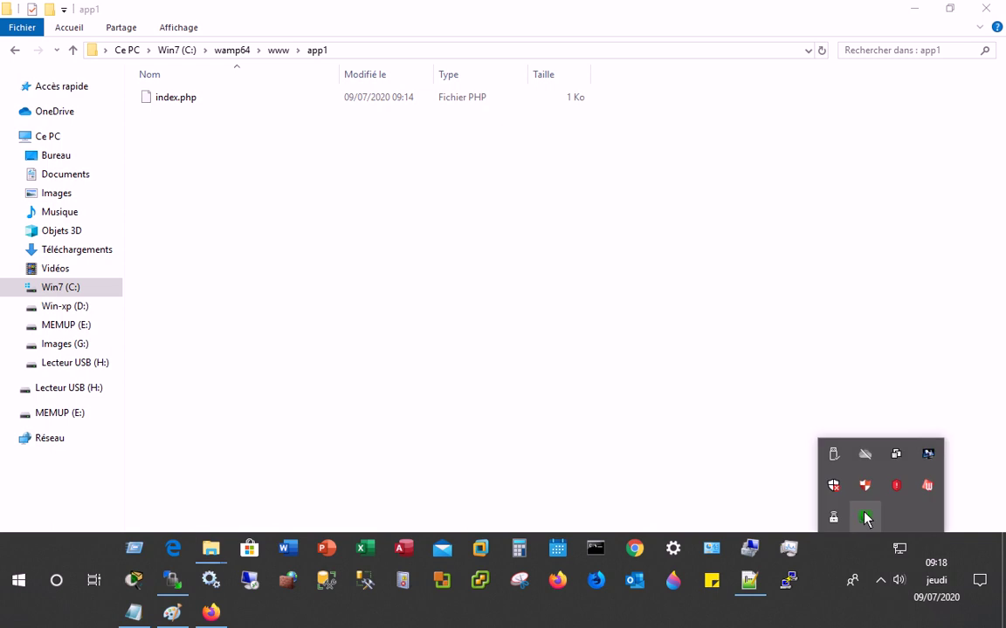
right_click(865, 518)
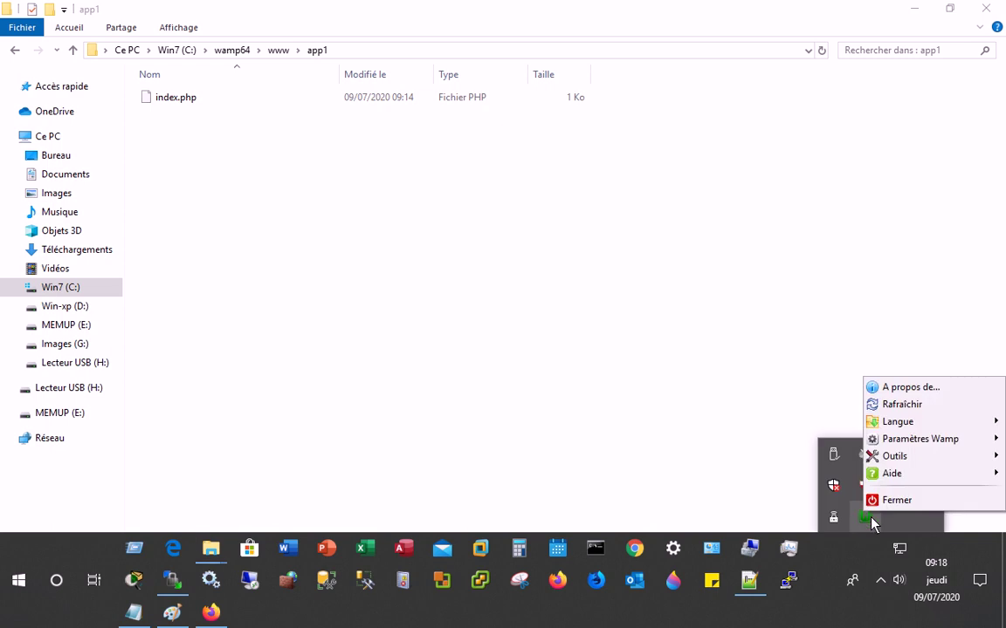
left_click(869, 522)
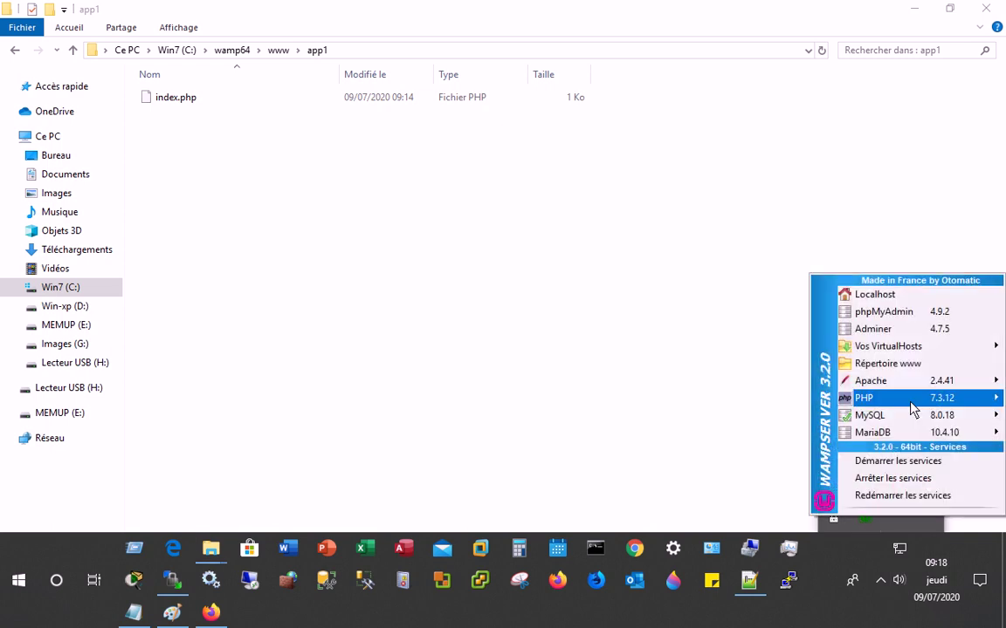
Open the Apache httpd-vhosts.conf file from the WampServer menu
mouse_move(916, 389)
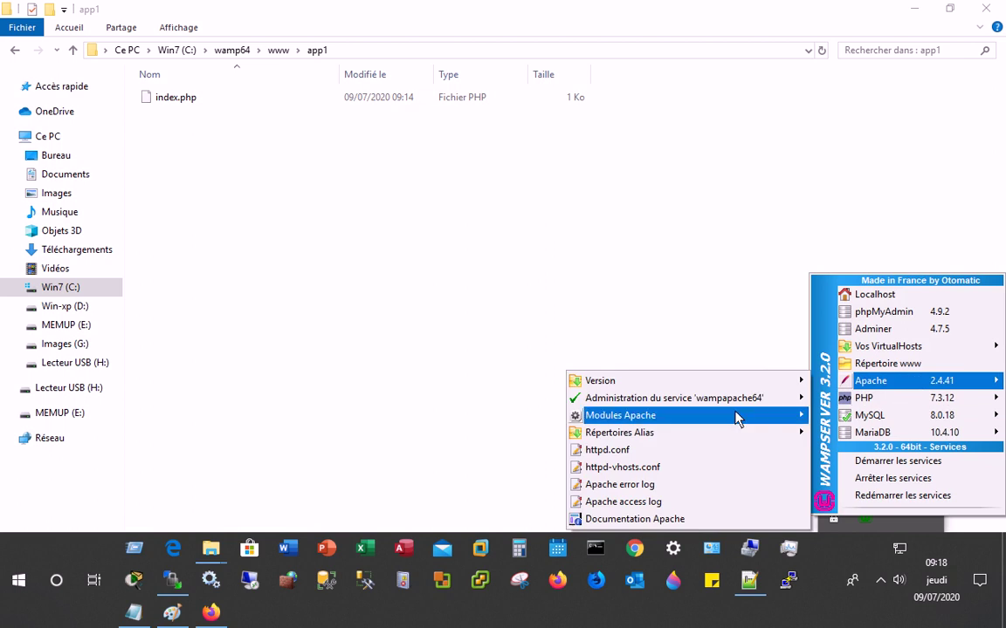
mouse_move(733, 440)
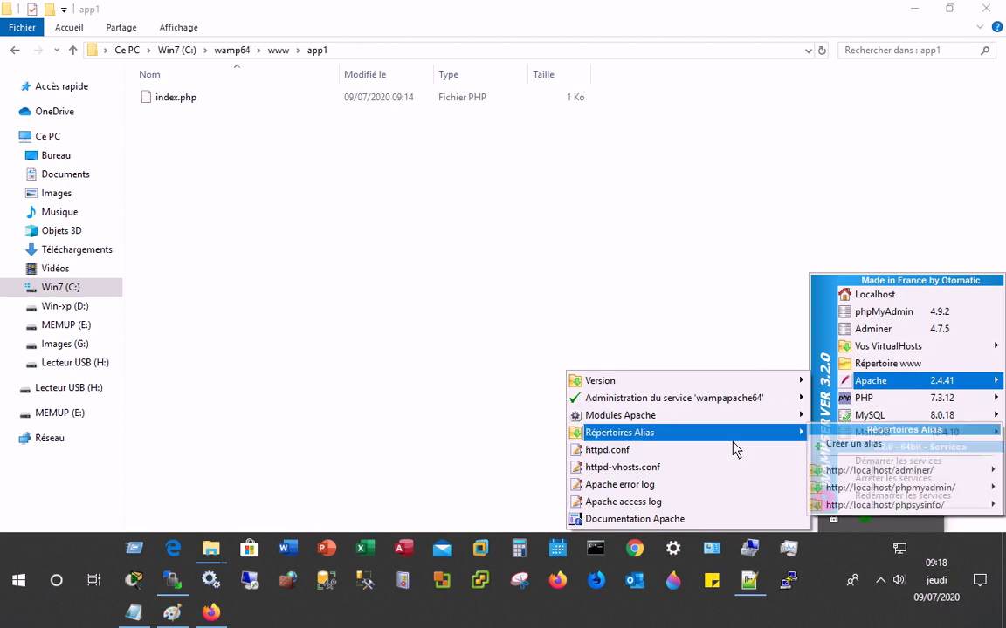
left_click(665, 471)
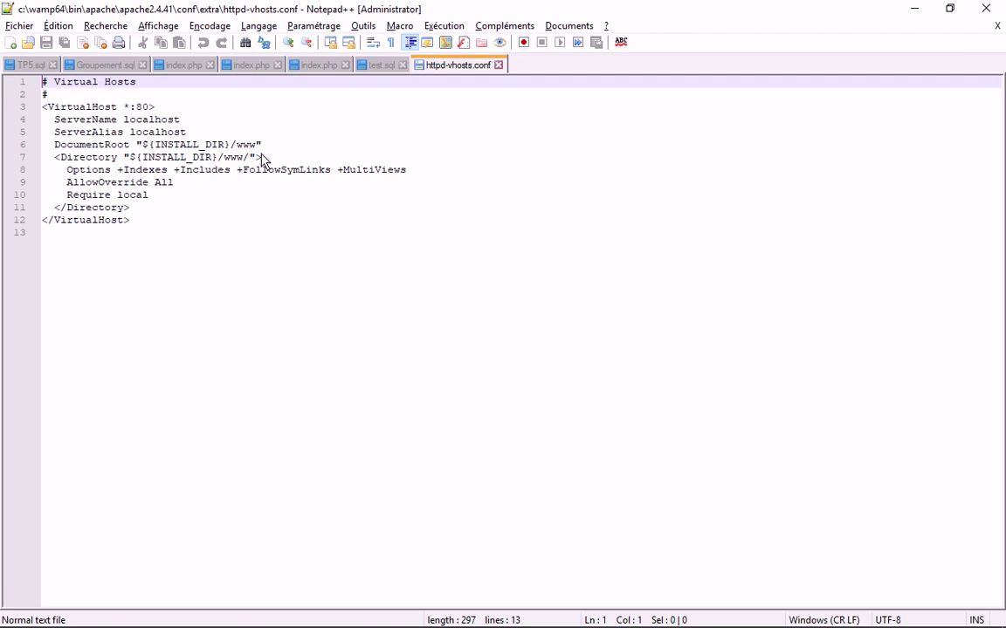
Append /app1 to the DocumentRoot and Directory paths and save httpd-vhosts.conf
left_click(257, 149)
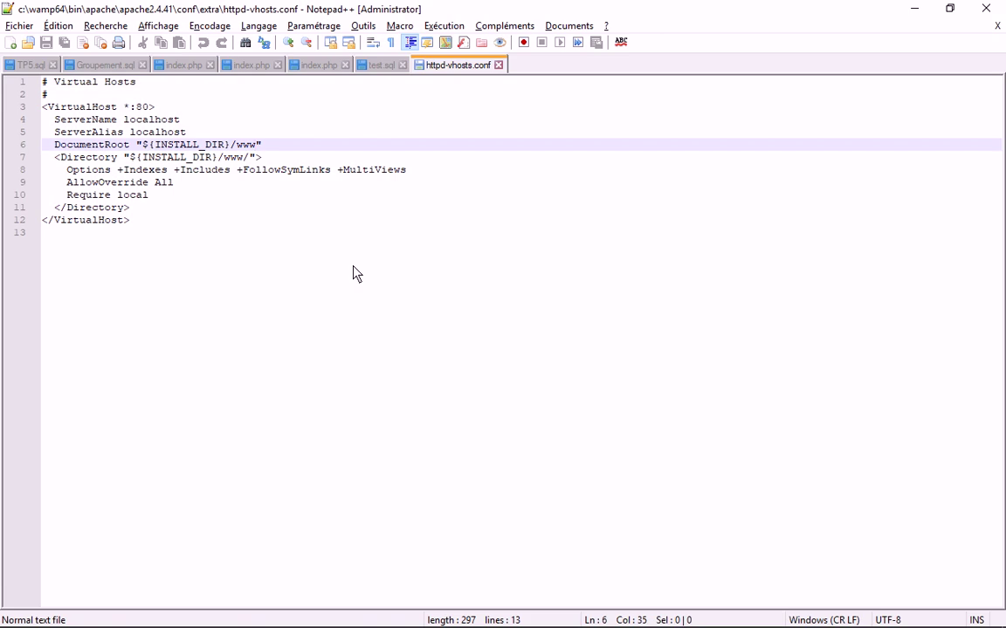
type("/app")
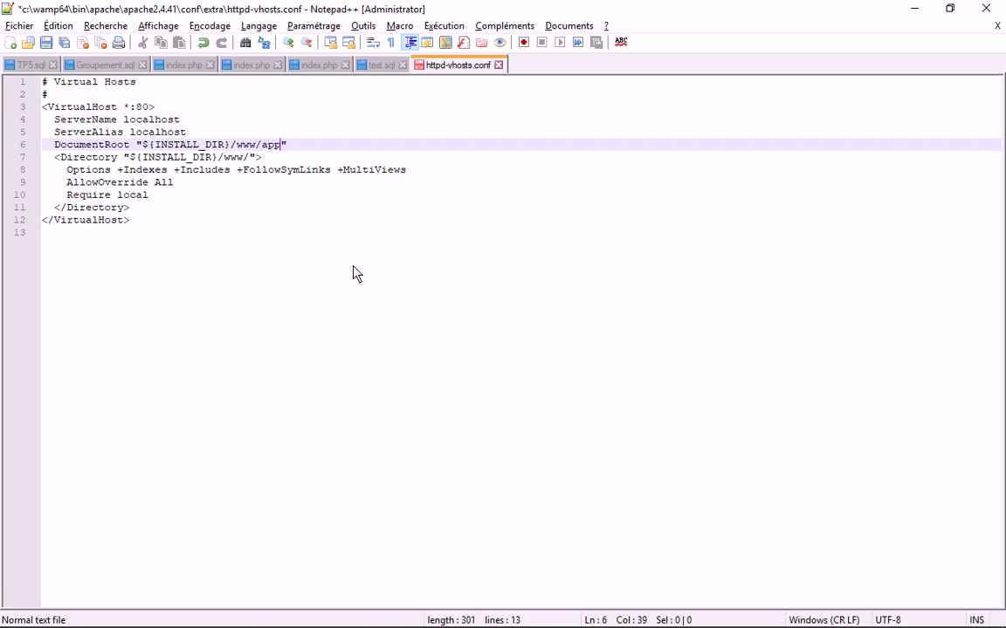
type("l")
key("Down")
key("Left")
key("Left")
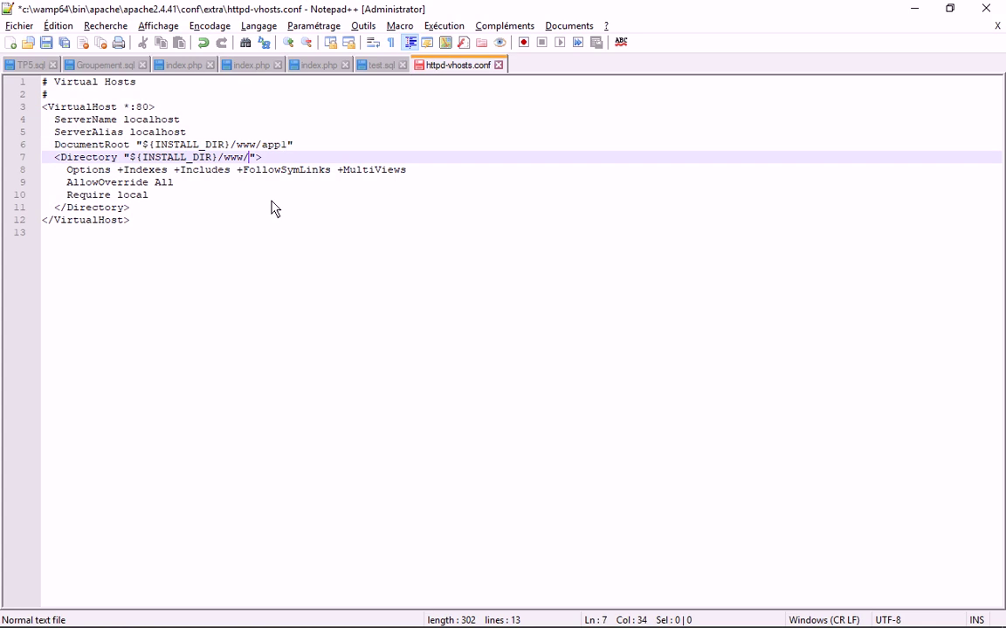
type("app")
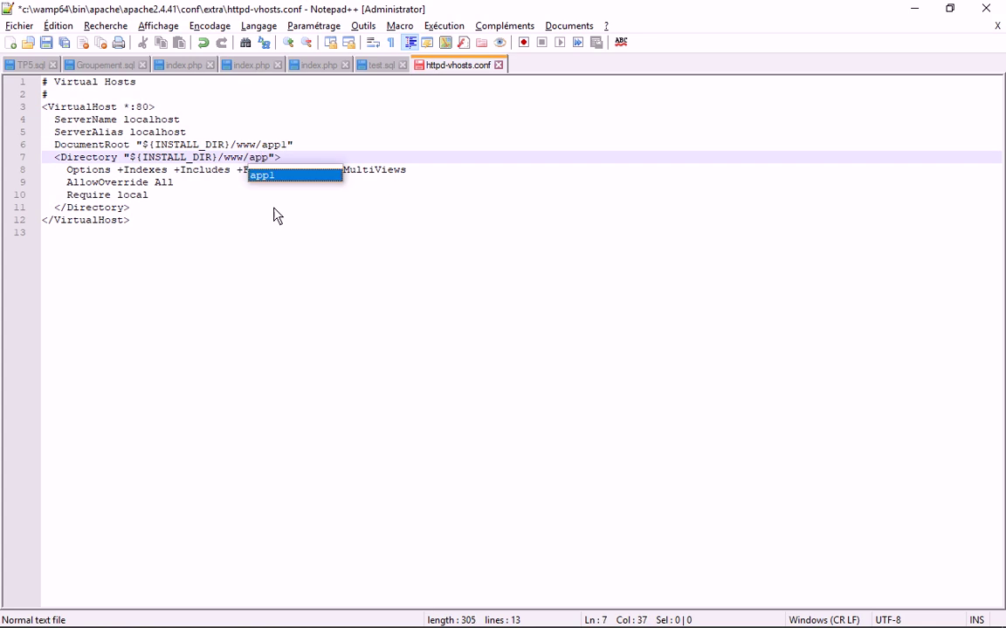
type("1/")
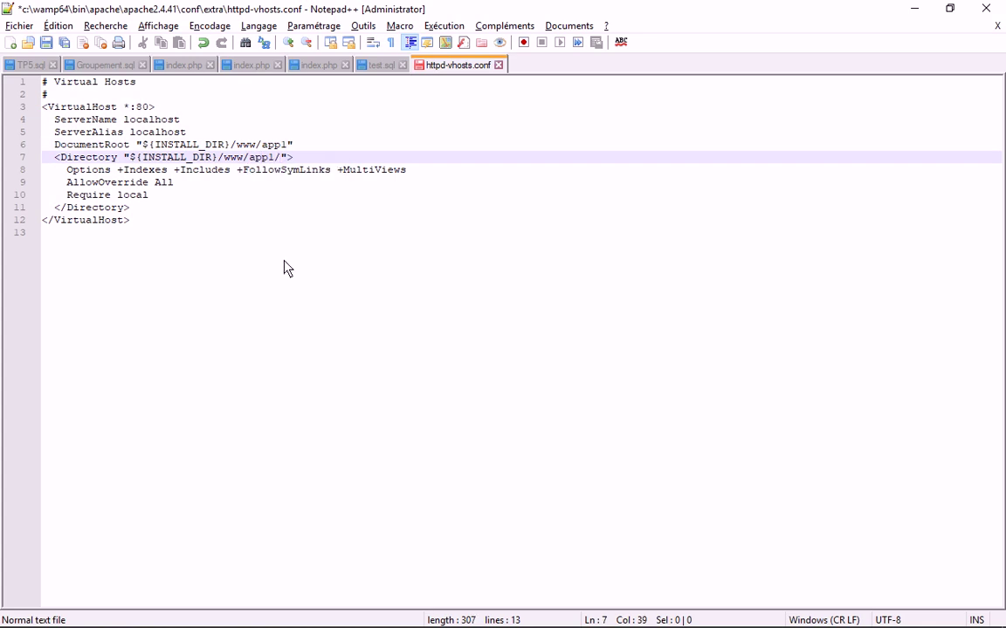
key("ctrl+s")
left_click(914, 8)
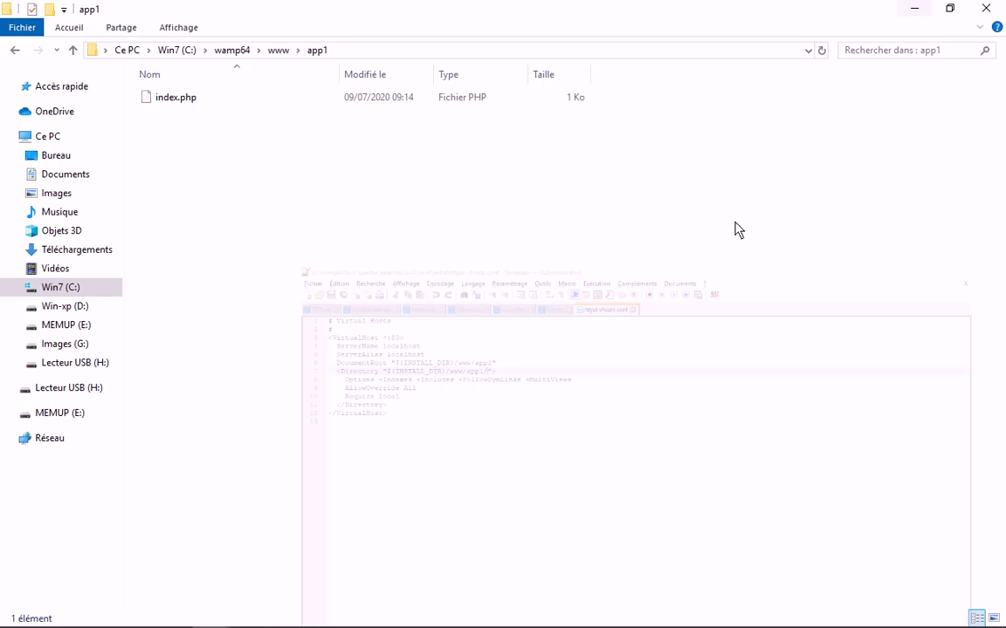
Restart Apache's service through WampServer and open localhost to see the App1 welcome page
mouse_move(905, 620)
left_click(880, 580)
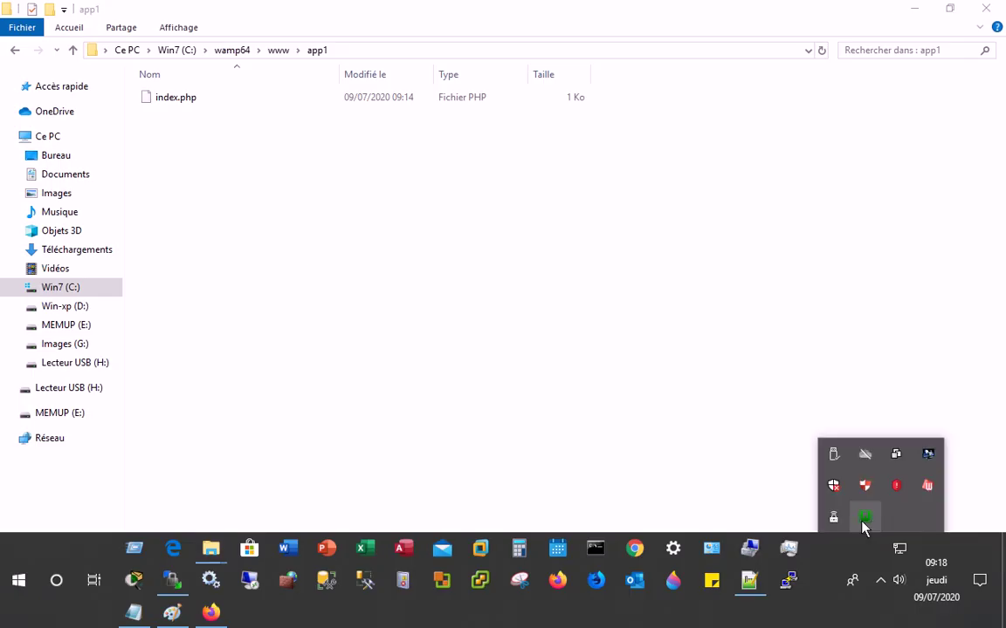
left_click(863, 521)
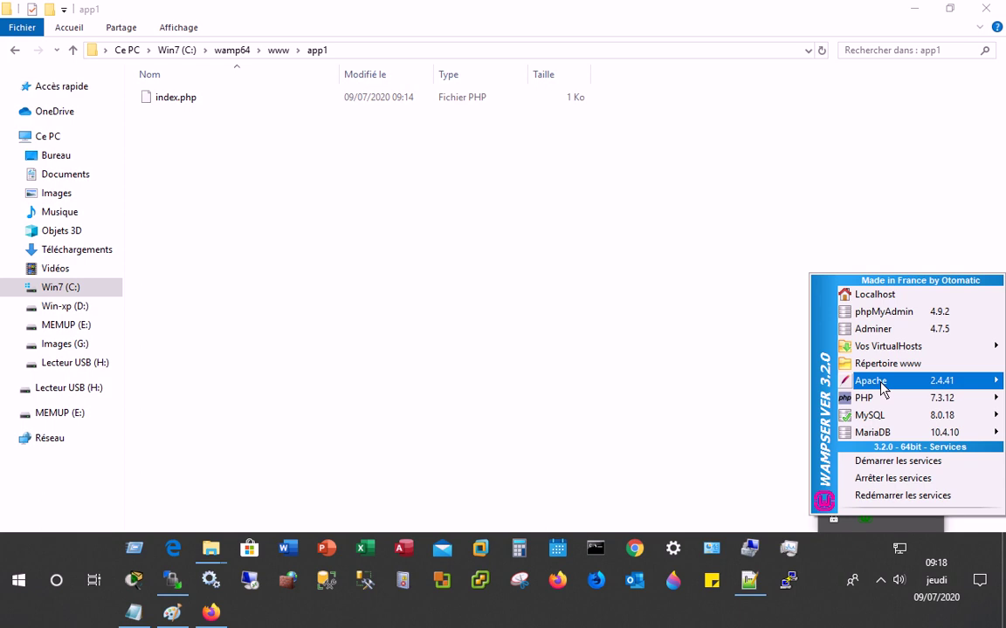
mouse_move(883, 389)
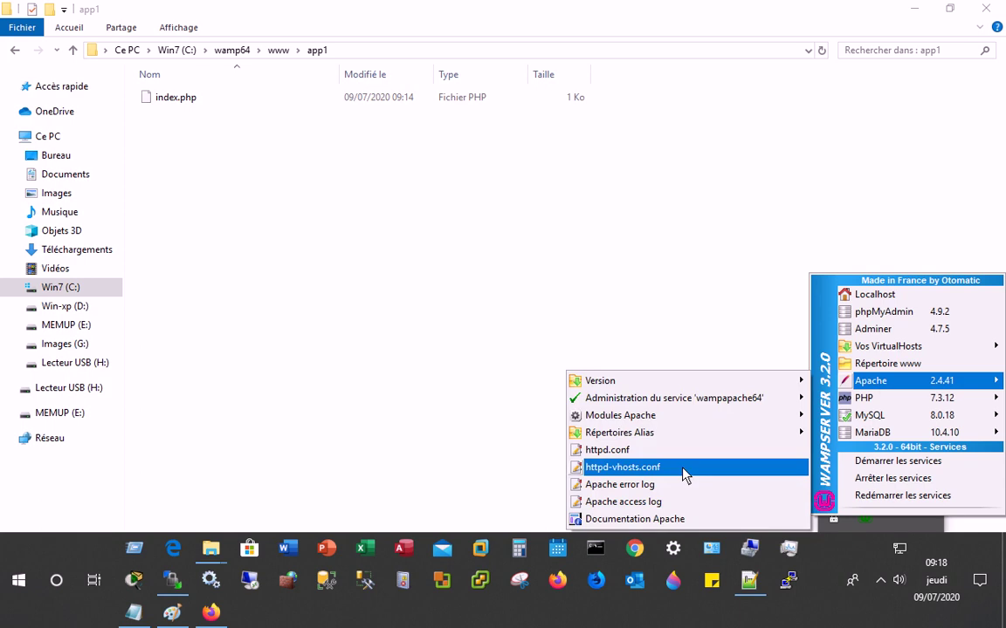
mouse_move(719, 409)
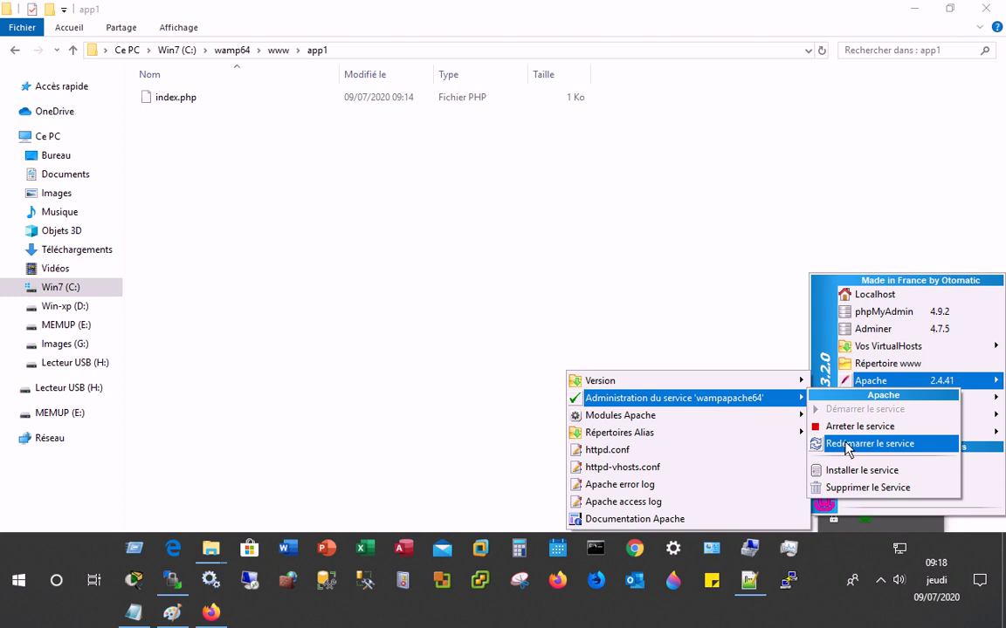
left_click(845, 446)
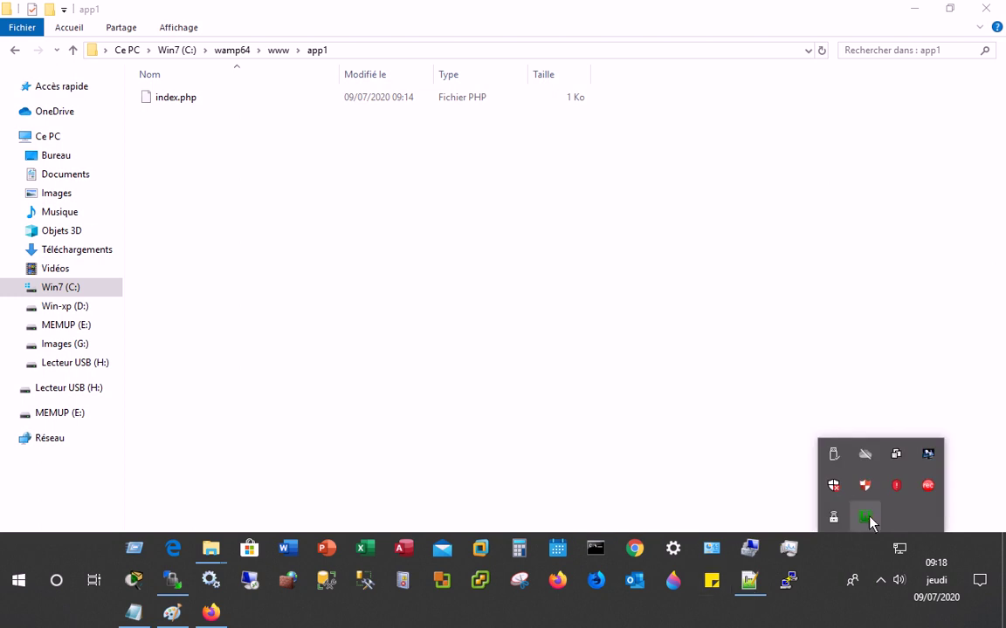
left_click(865, 519)
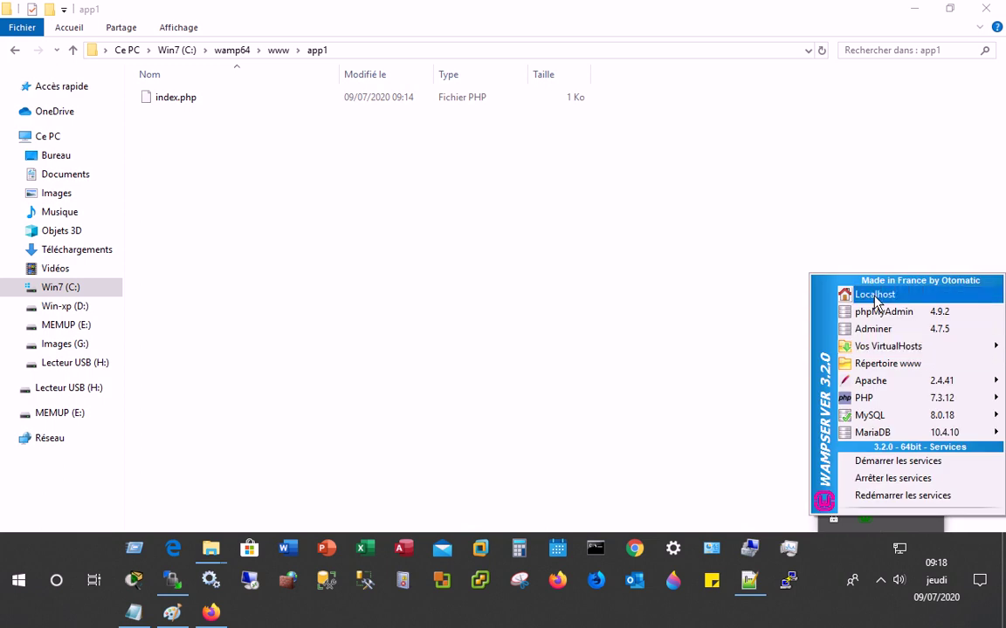
left_click(874, 295)
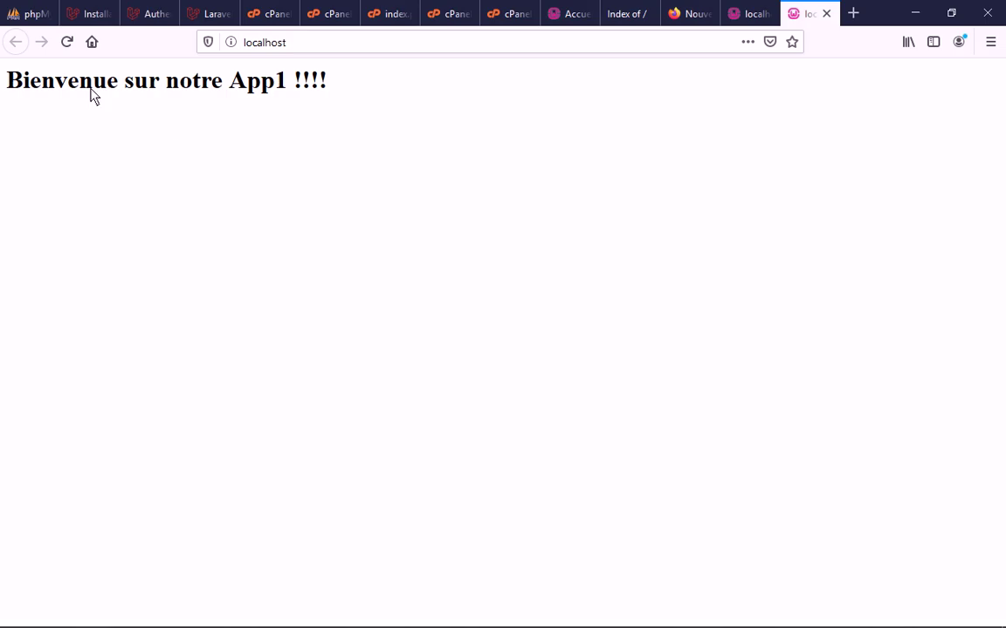
Highlight the 'Bienvenue sur notre App1 !!!!' heading, then bring the Notepad course outline forward
left_click_drag(7, 80, 366, 85)
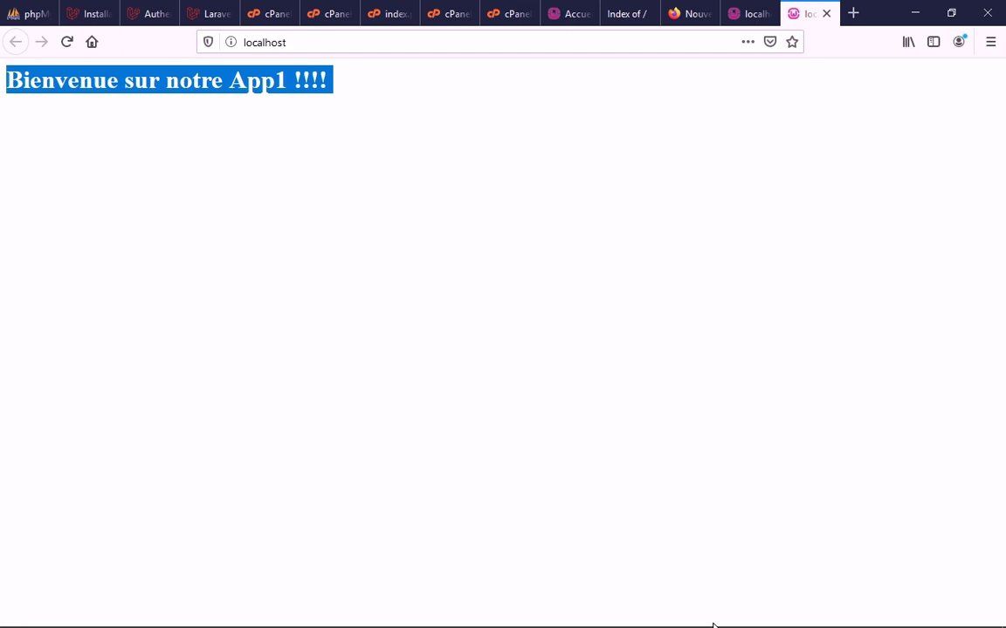
mouse_move(727, 608)
mouse_move(760, 625)
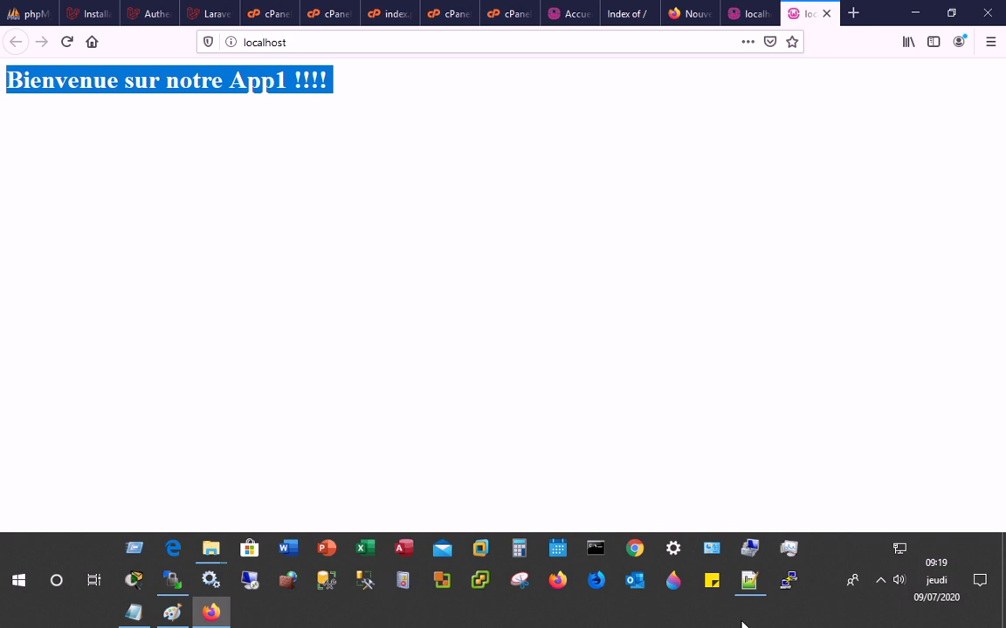
left_click(136, 613)
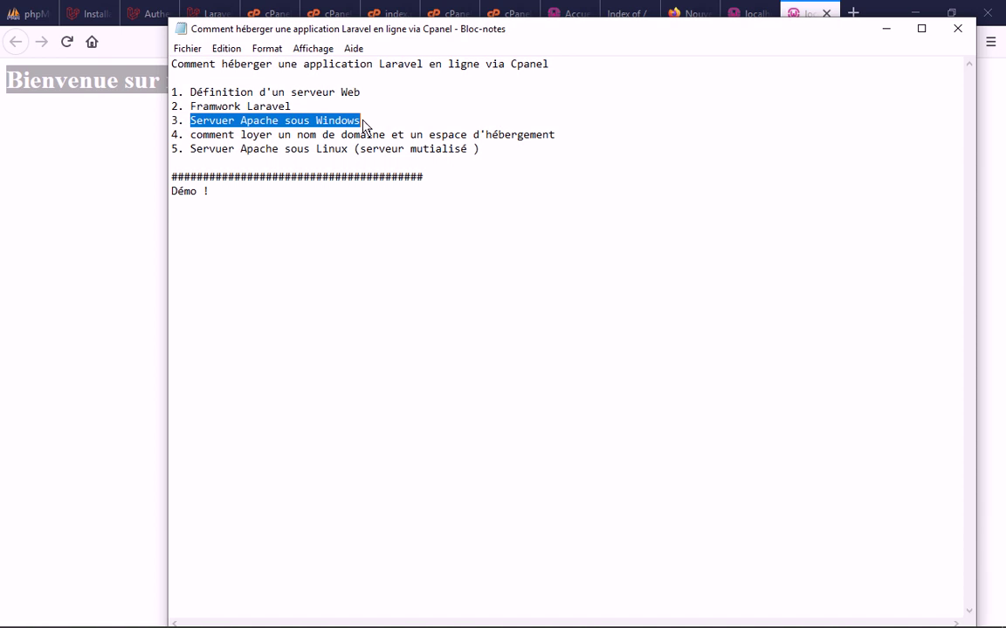
Highlight the Laravel, Apache-on-Windows and domain/hosting rental outline points, then minimize the notes
left_click(234, 121)
left_click_drag(190, 105, 327, 108)
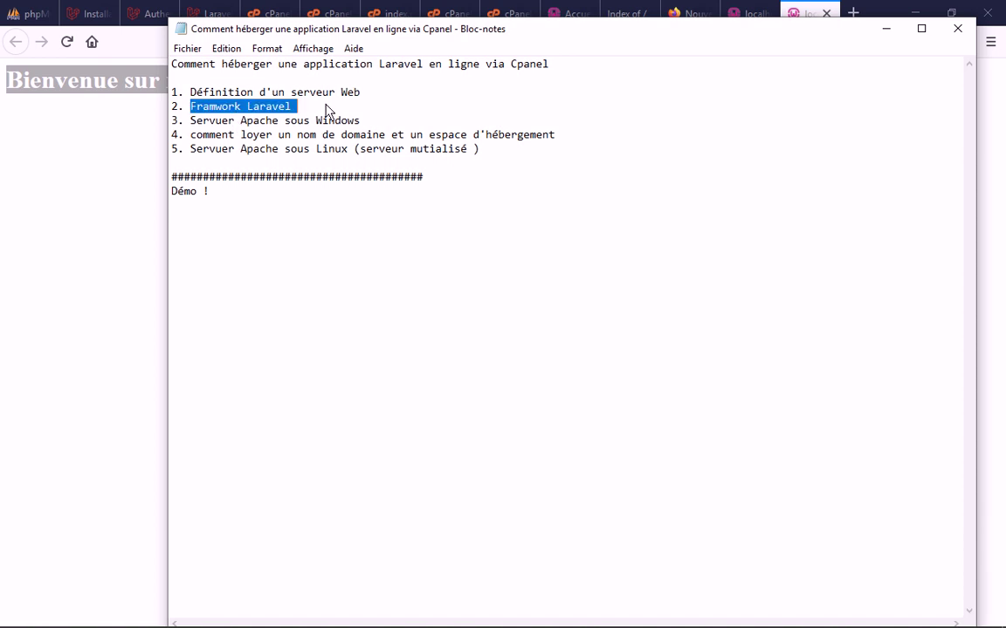
left_click_drag(190, 122, 360, 121)
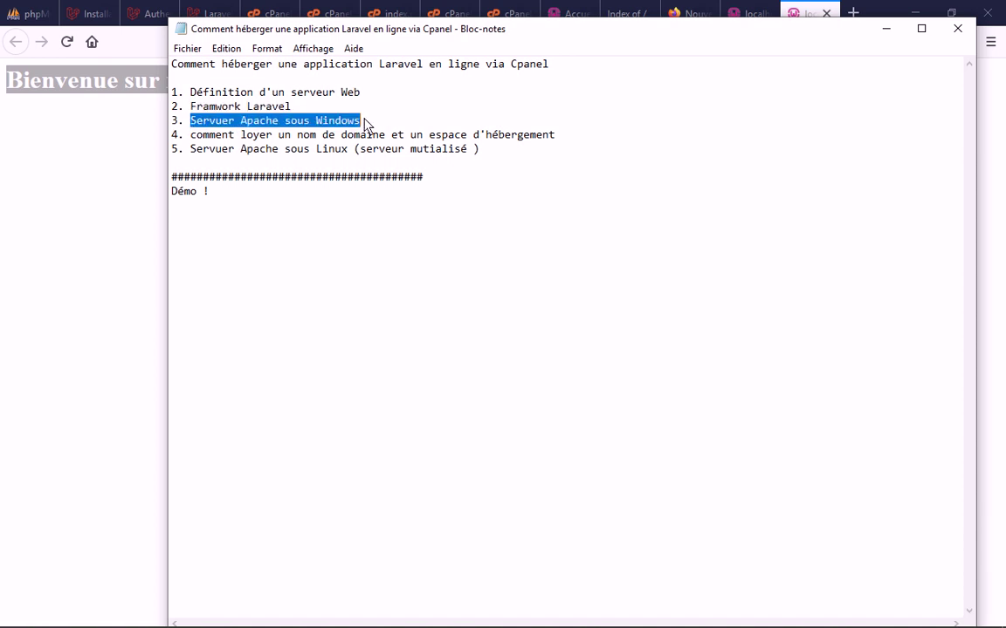
left_click_drag(201, 137, 548, 140)
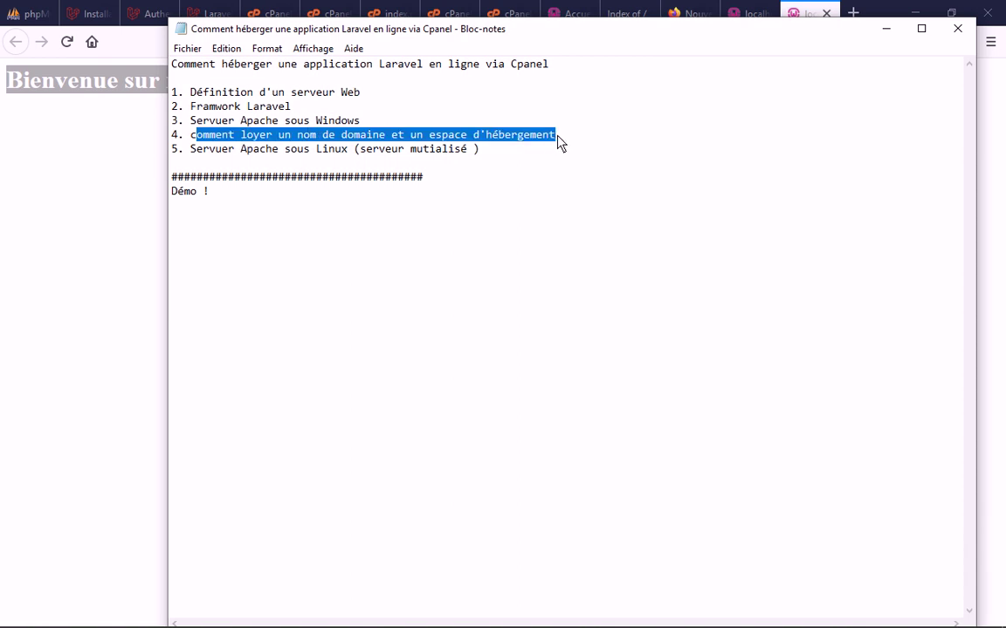
left_click(556, 136)
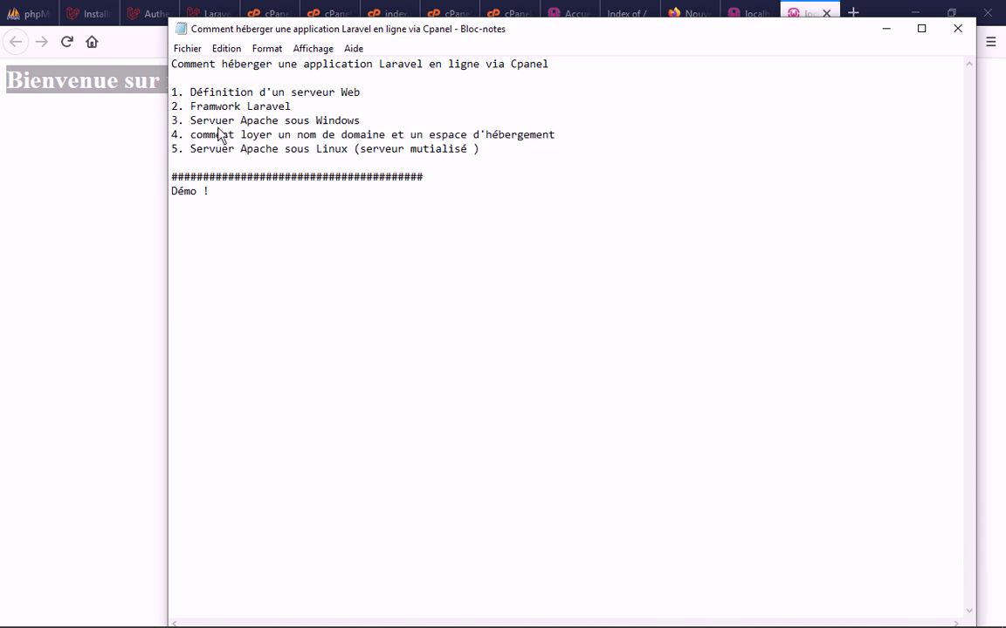
key("Up")
left_click(887, 33)
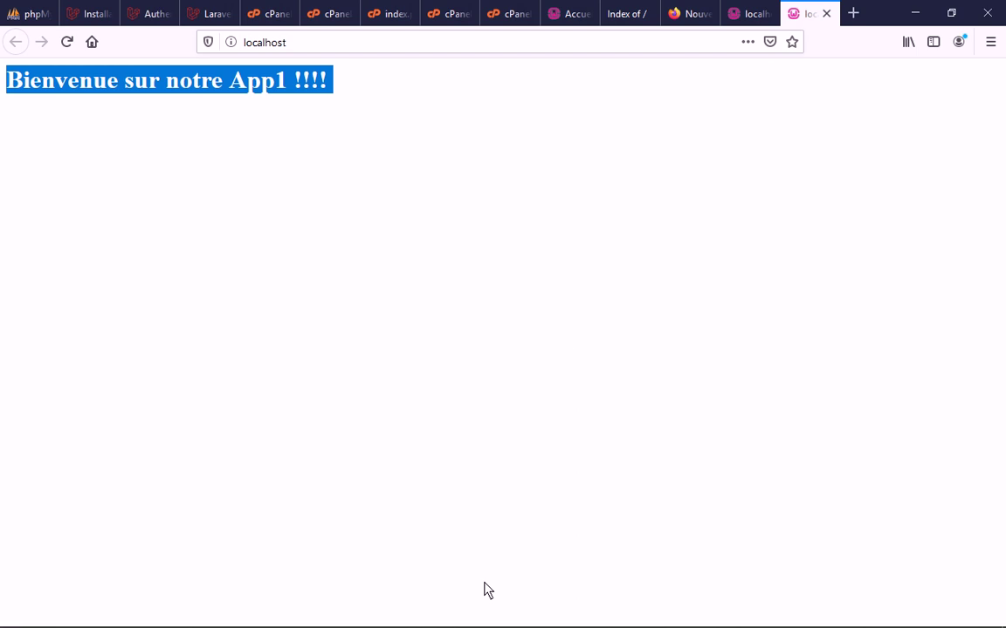
Open a Command Prompt, go to C:\apps and list its contents
mouse_move(563, 576)
left_click(595, 547)
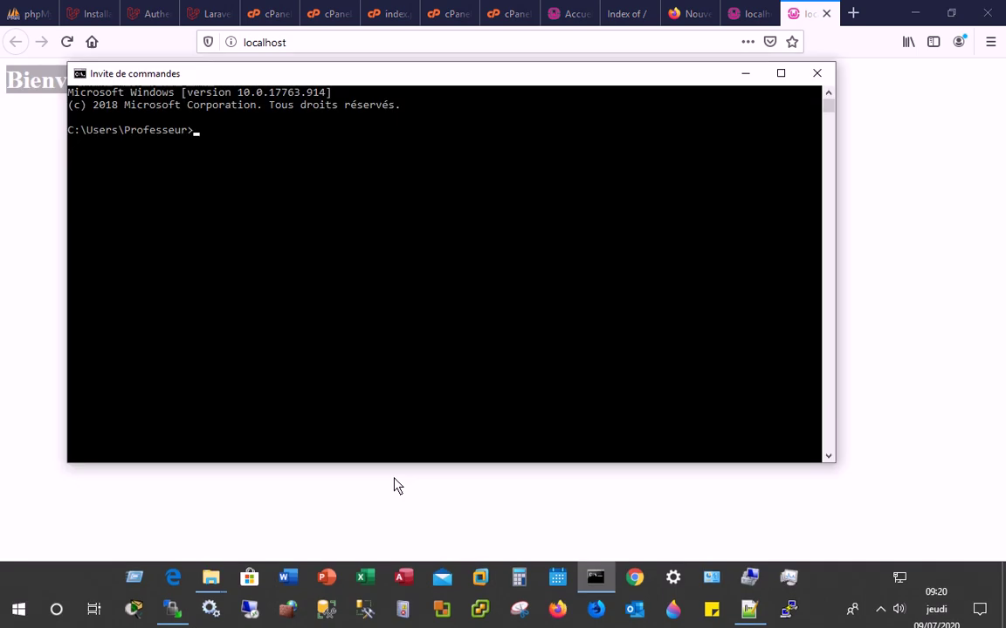
left_click(290, 217)
mouse_move(611, 625)
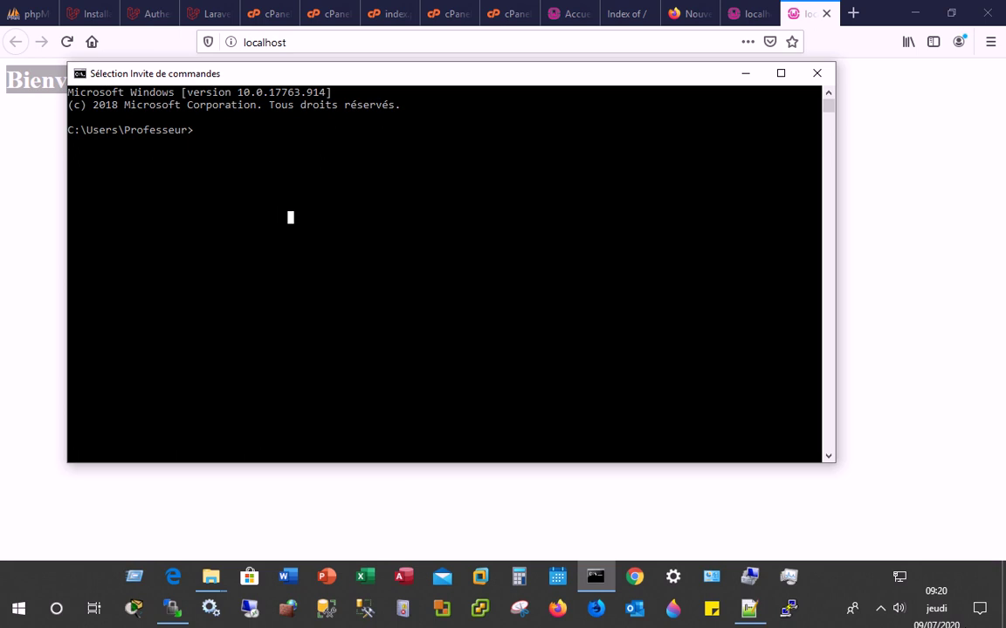
key("Escape")
type("cd ")
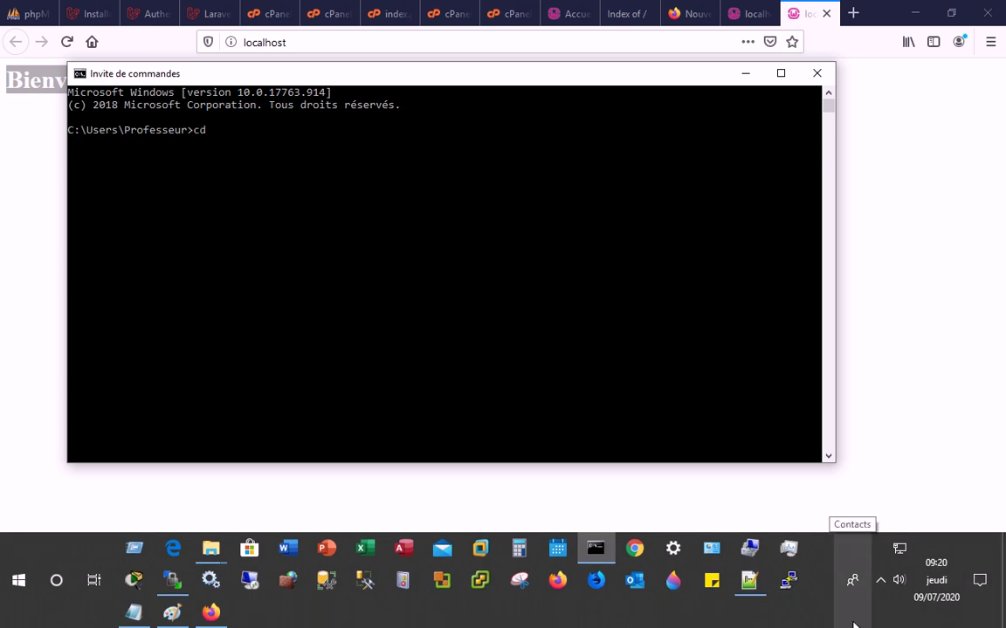
type(" /")
key("Return")
type("cd apps")
key("Return")
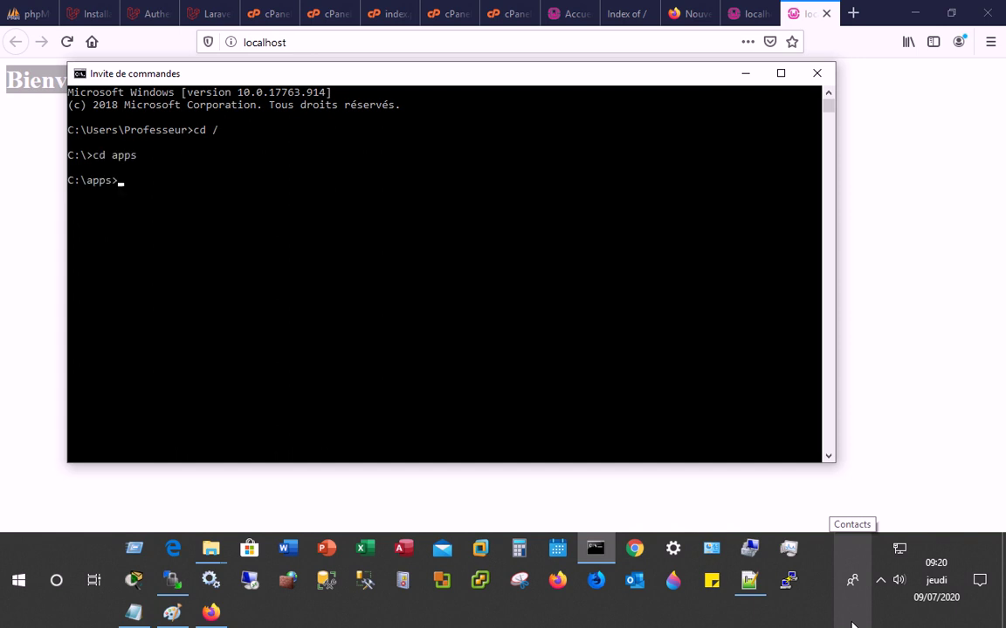
type("dir")
key("Return")
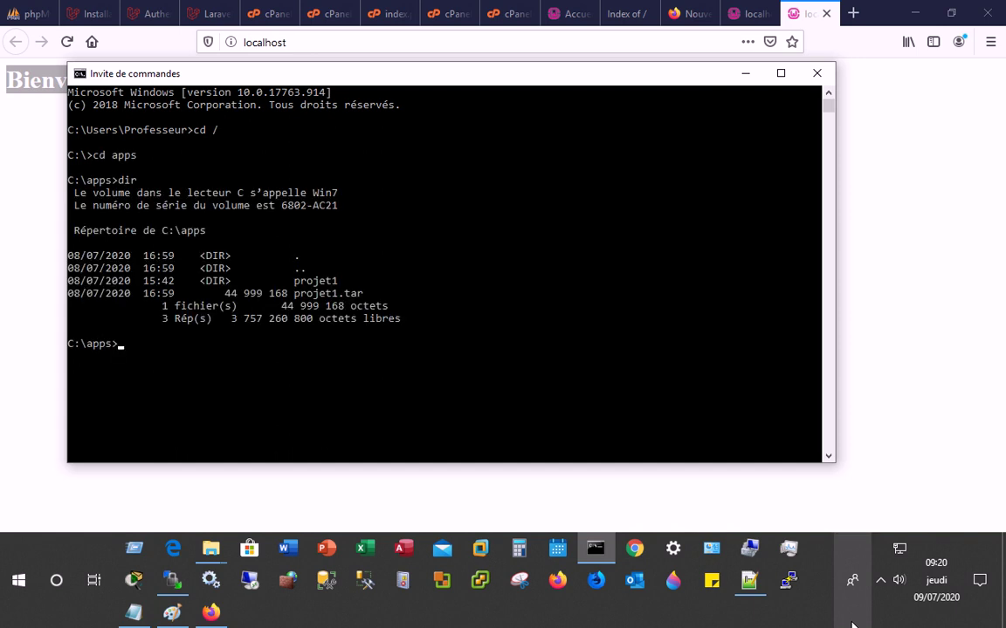
Enter the projet1 folder and list its Laravel project files
type("x")
key("BackSpace")
type("cd proa")
key("BackSpace")
type("jet1")
key("Return")
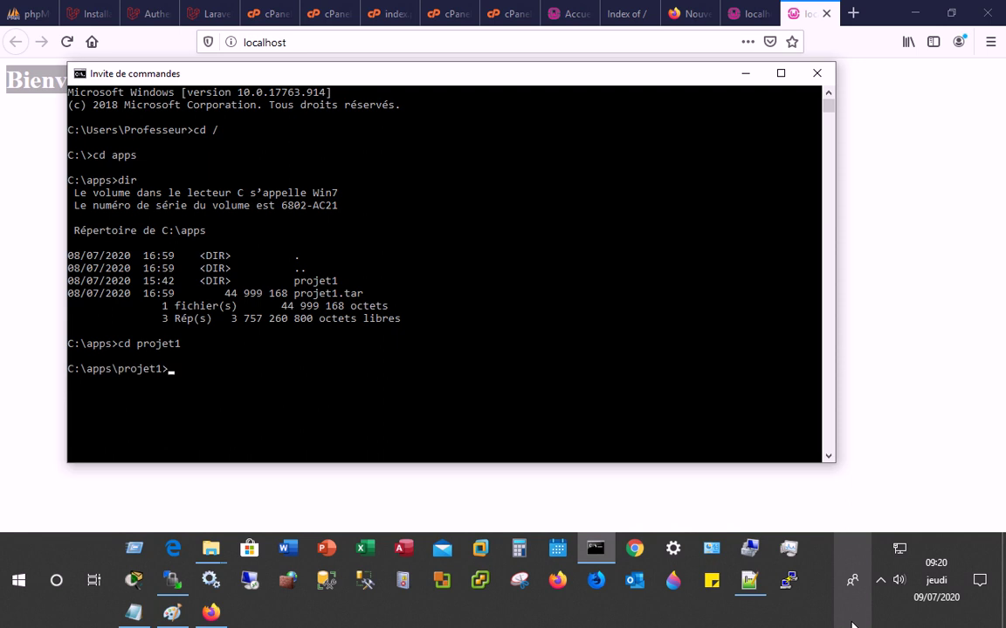
type("dirt")
key("BackSpace")
key("Return")
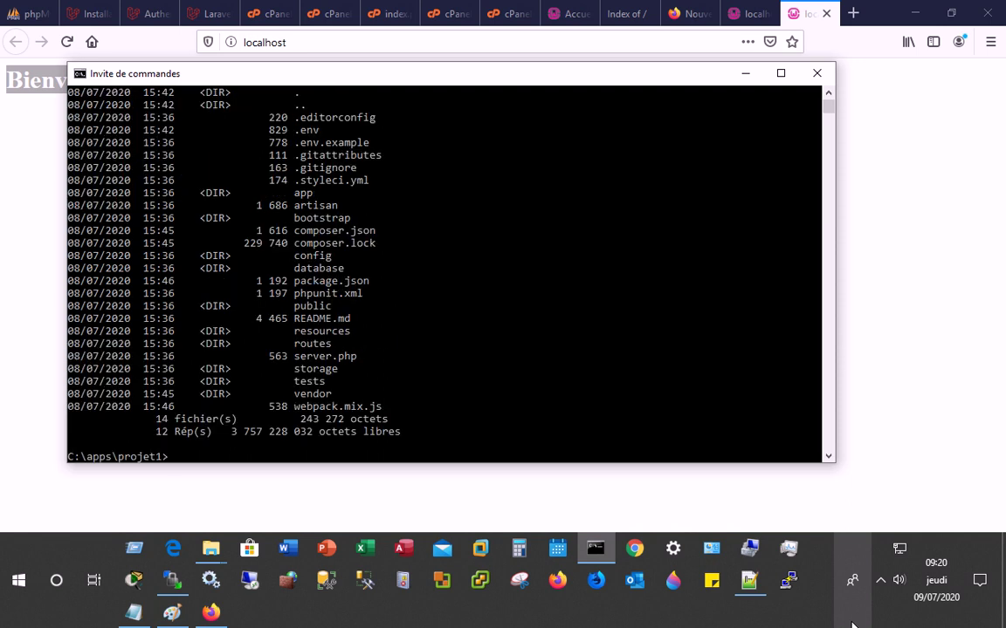
type("a")
key("BackSpace")
type("php ar")
key("Tab")
type("serve")
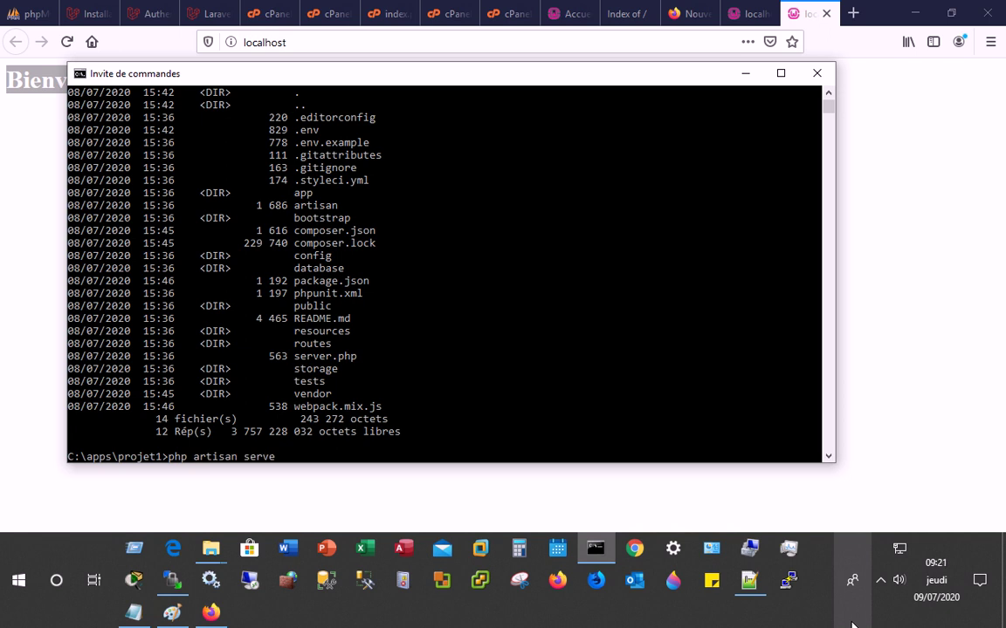
key("Return")
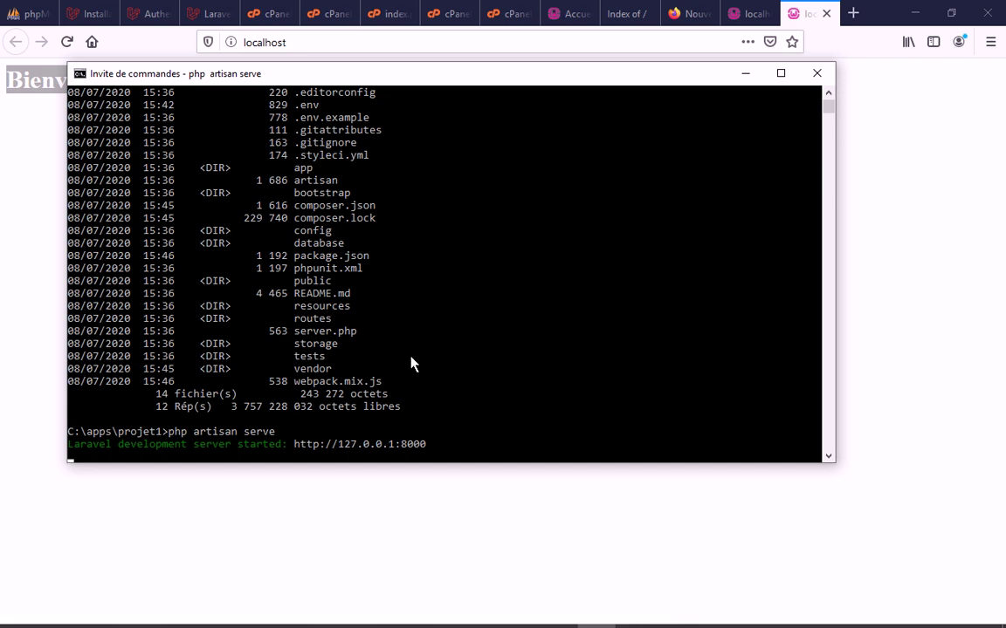
left_click_drag(293, 443, 425, 446)
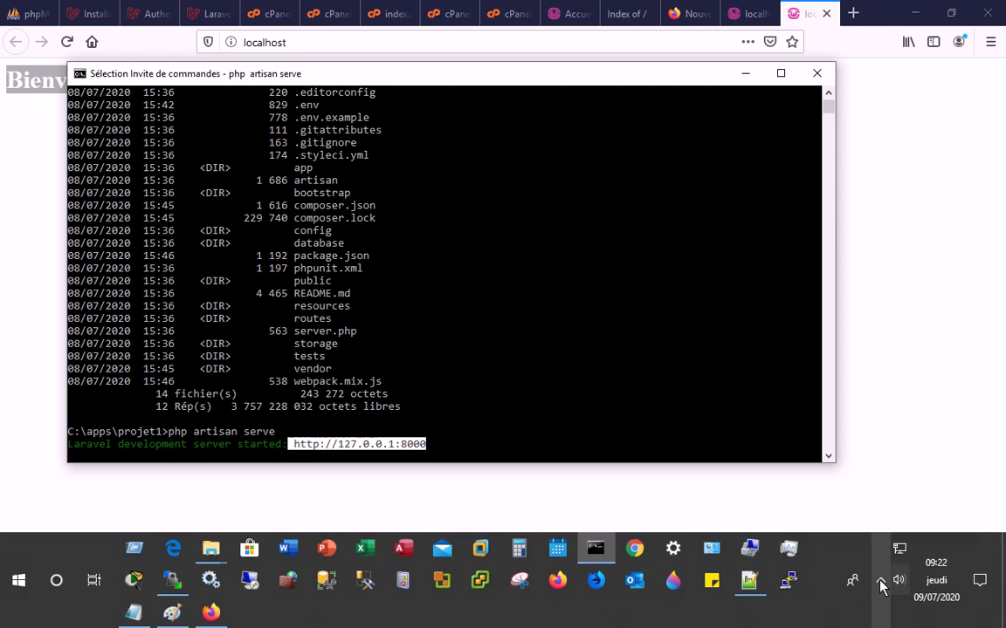
left_click(881, 583)
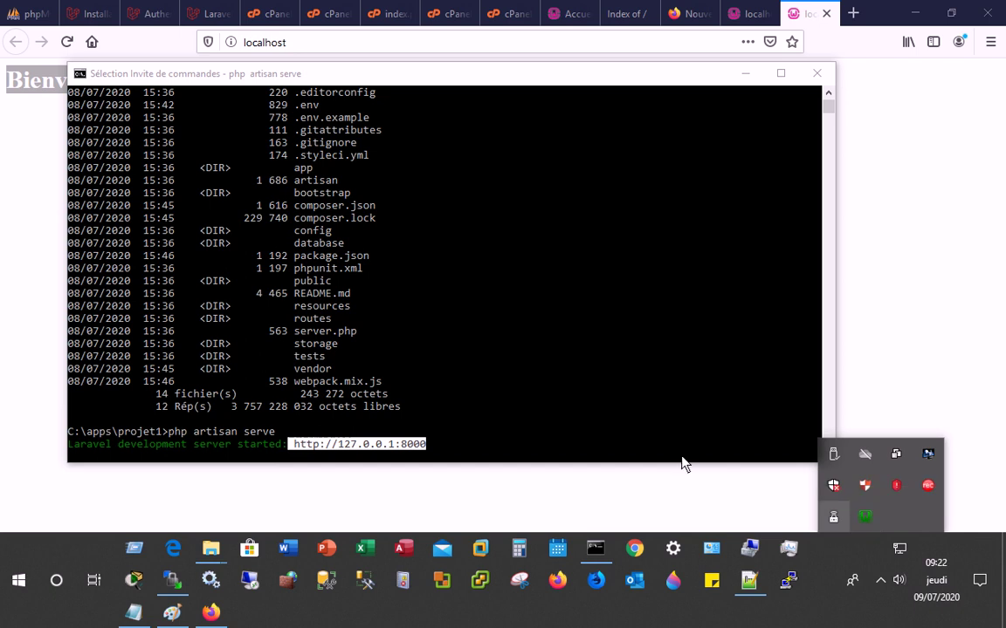
left_click(349, 451)
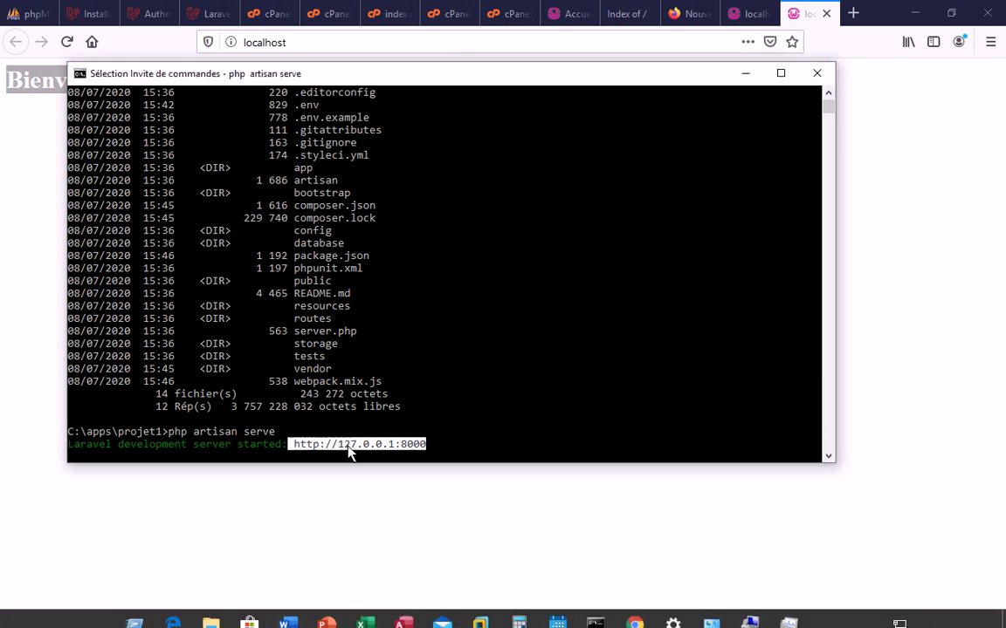
In a new tab, load 127.0.0.1 and then the Laravel app at localhost:8000
left_click(443, 46)
left_click(853, 13)
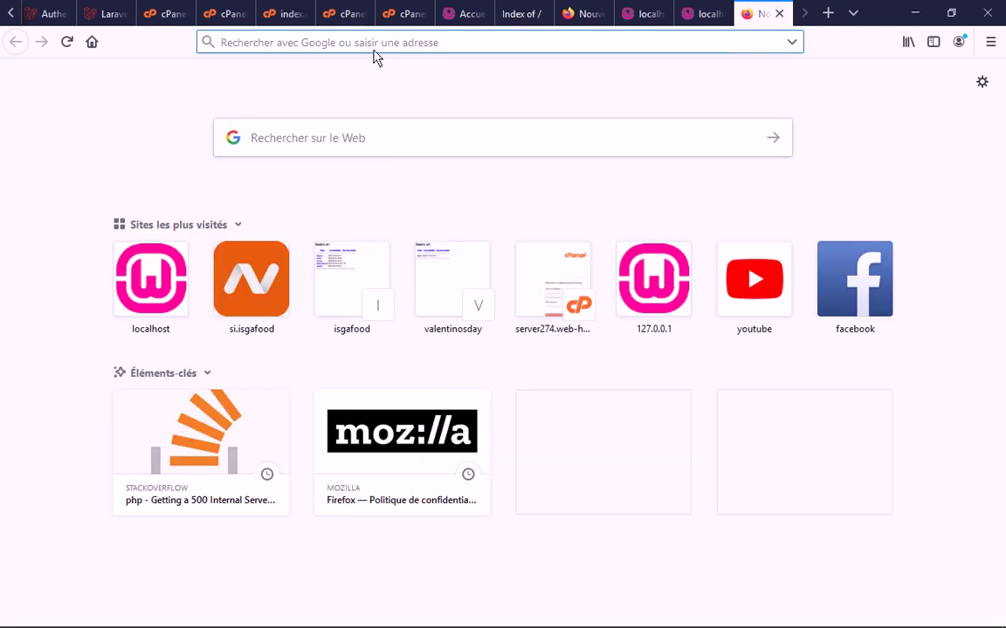
right_click(355, 50)
left_click(355, 49)
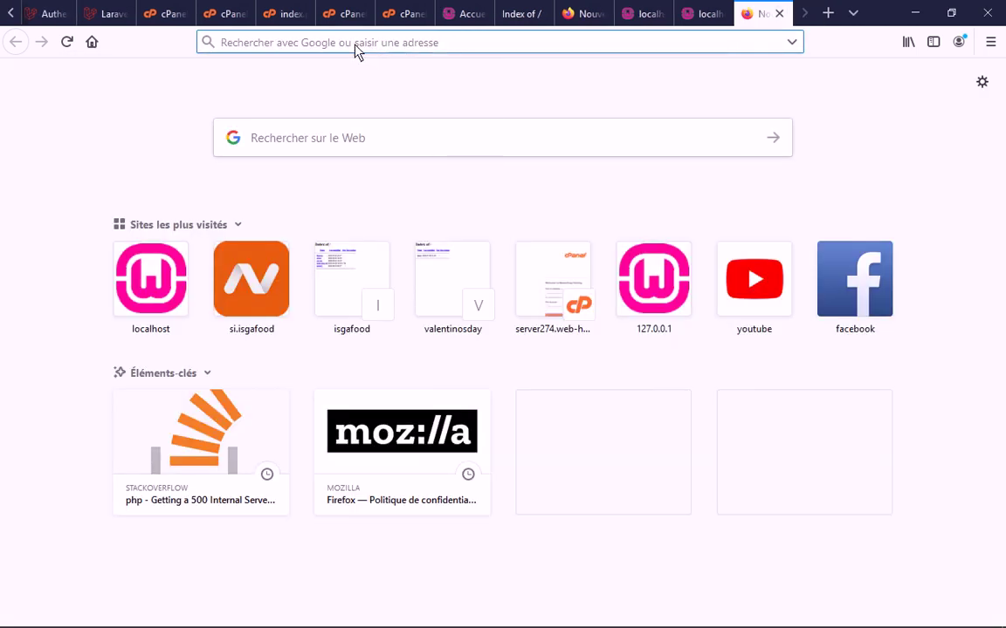
type("127")
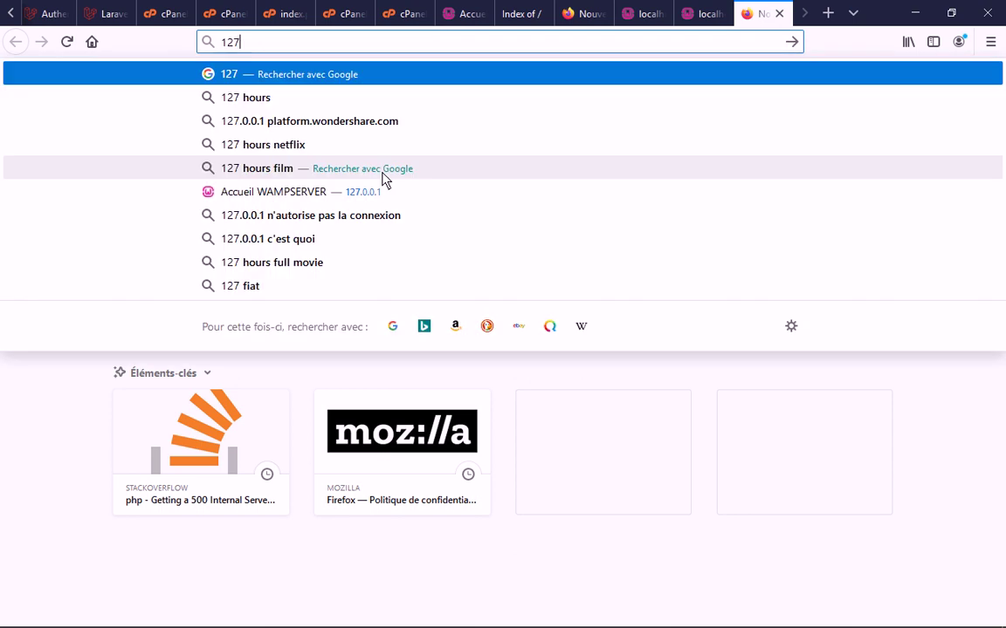
type(".0.0.1")
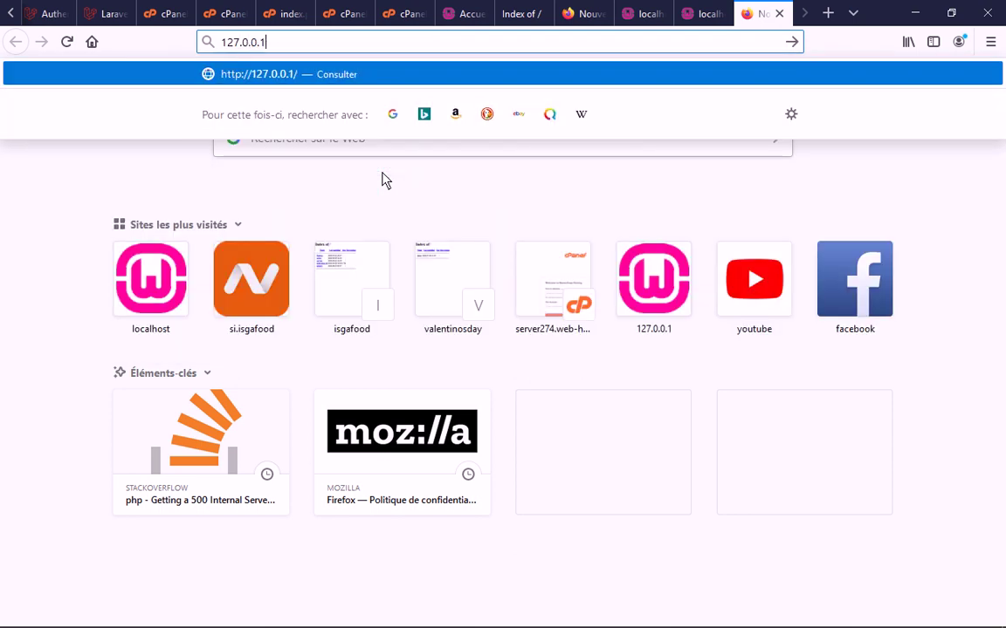
key("Return")
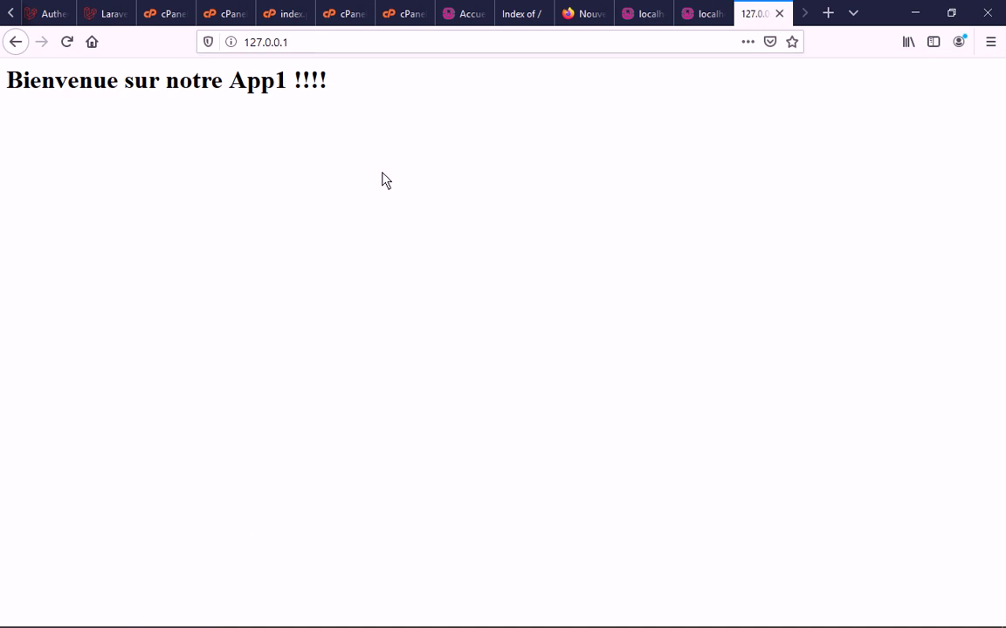
left_click(305, 53)
type("loc")
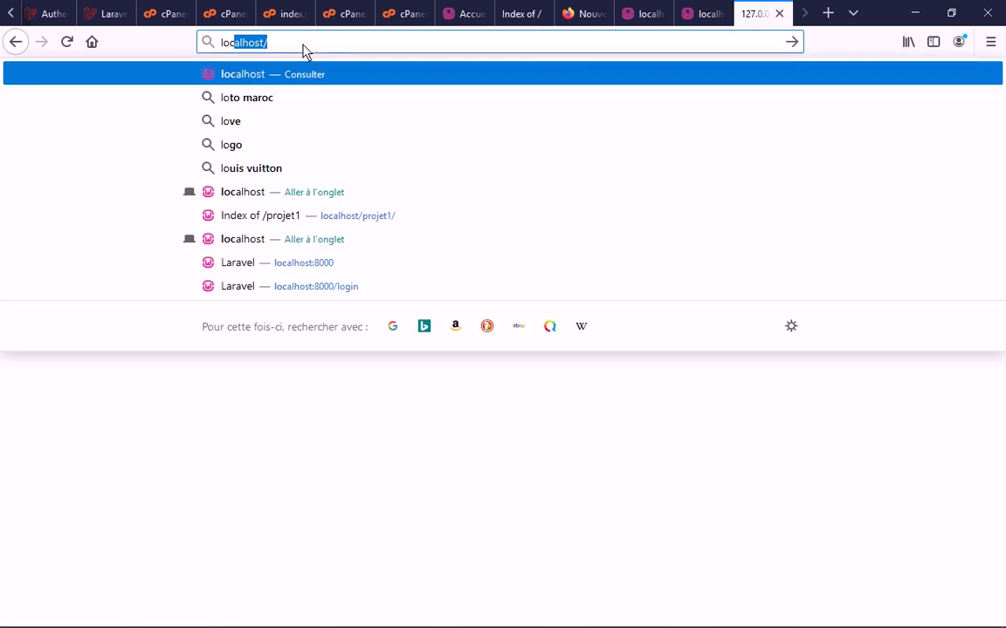
type("al")
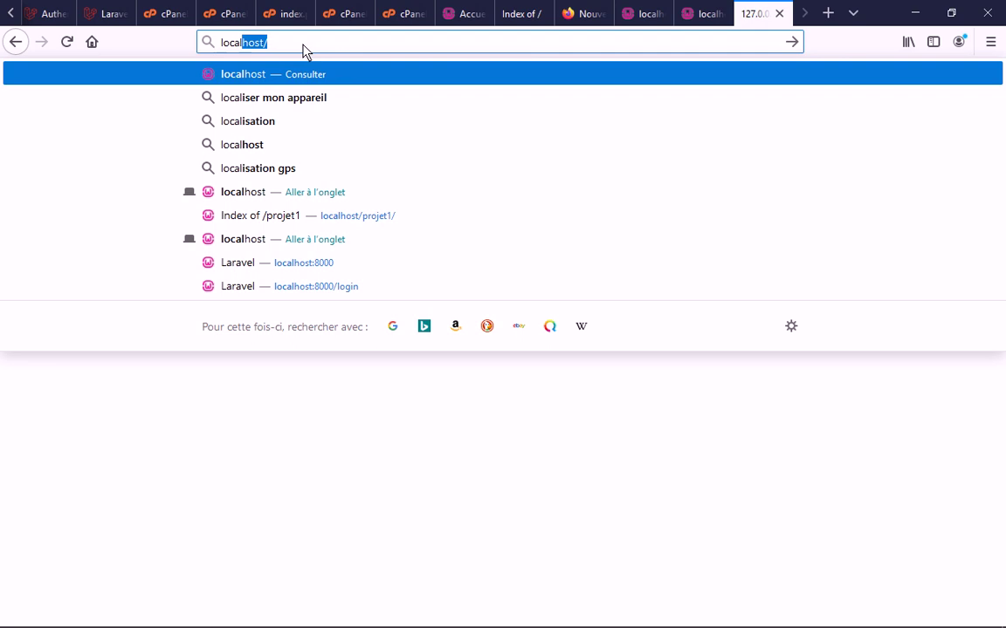
type("host:")
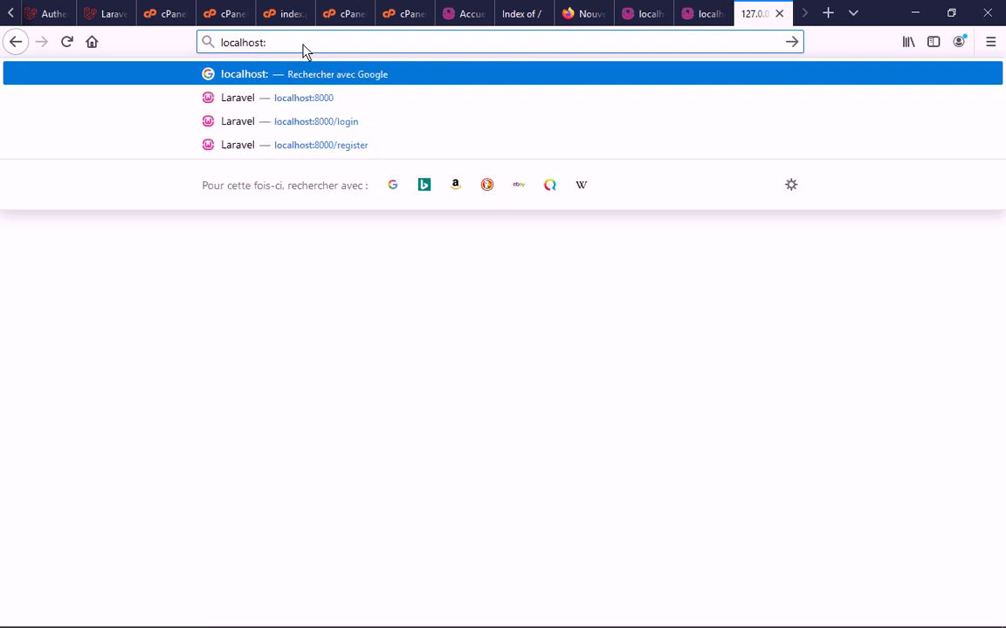
type("8000")
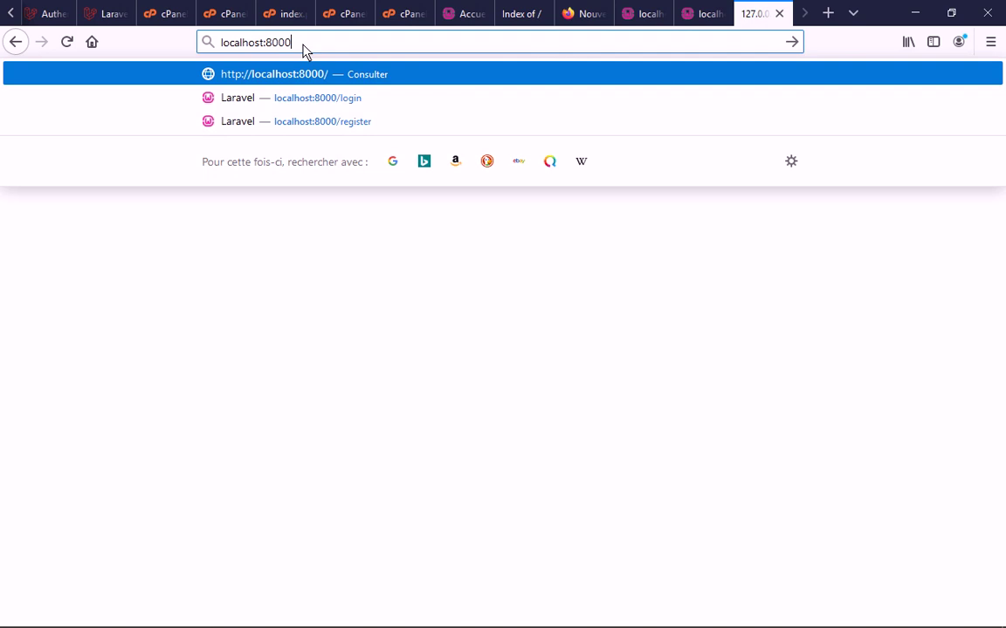
key("Return")
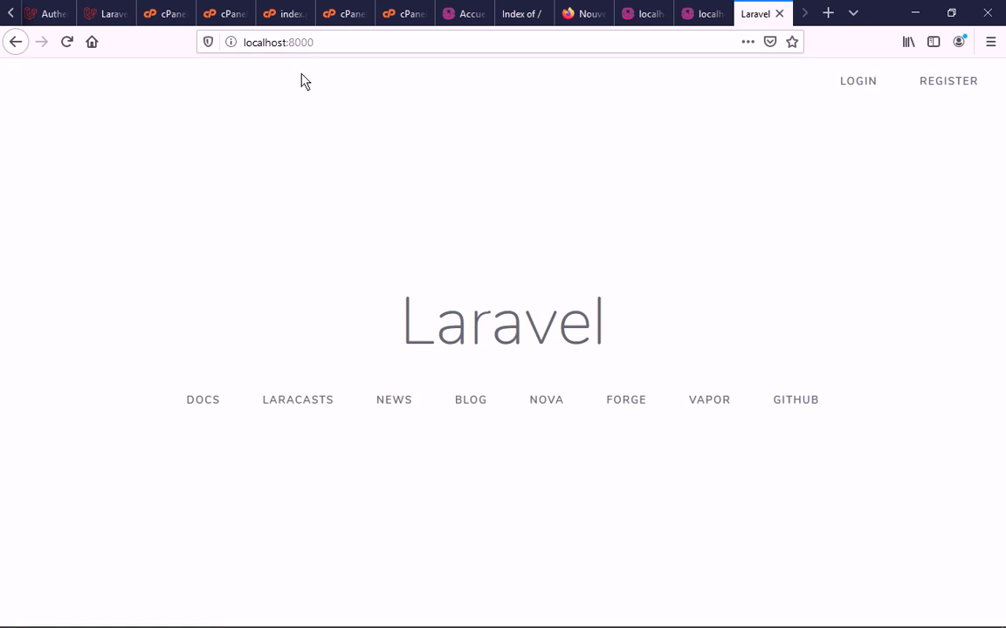
Load localhost:80 in the localhost tab and compare with the 8000 port of the Laravel tab
left_click(703, 14)
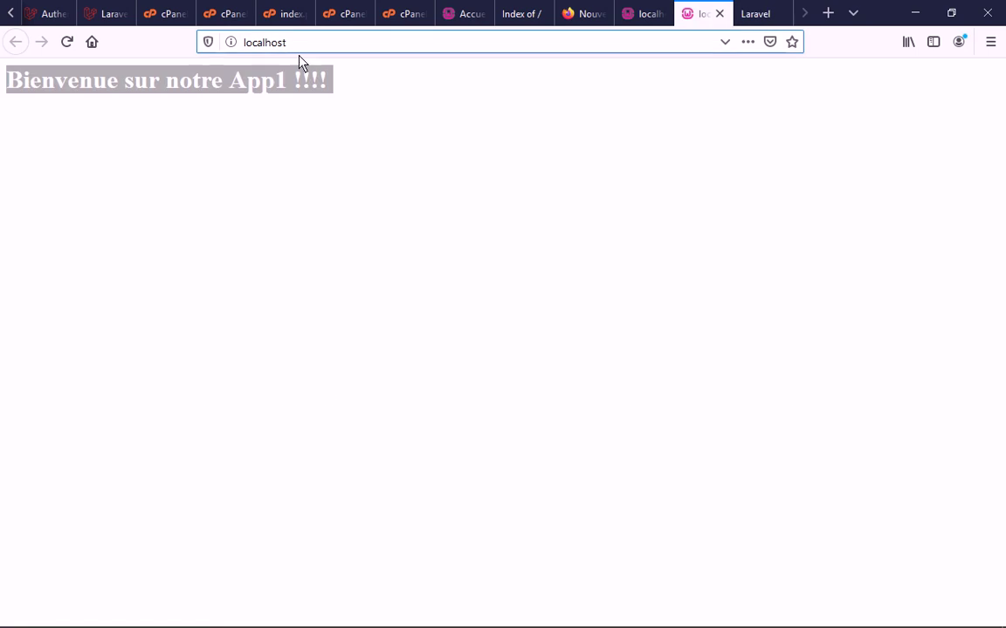
left_click(309, 51)
key("End")
type(":")
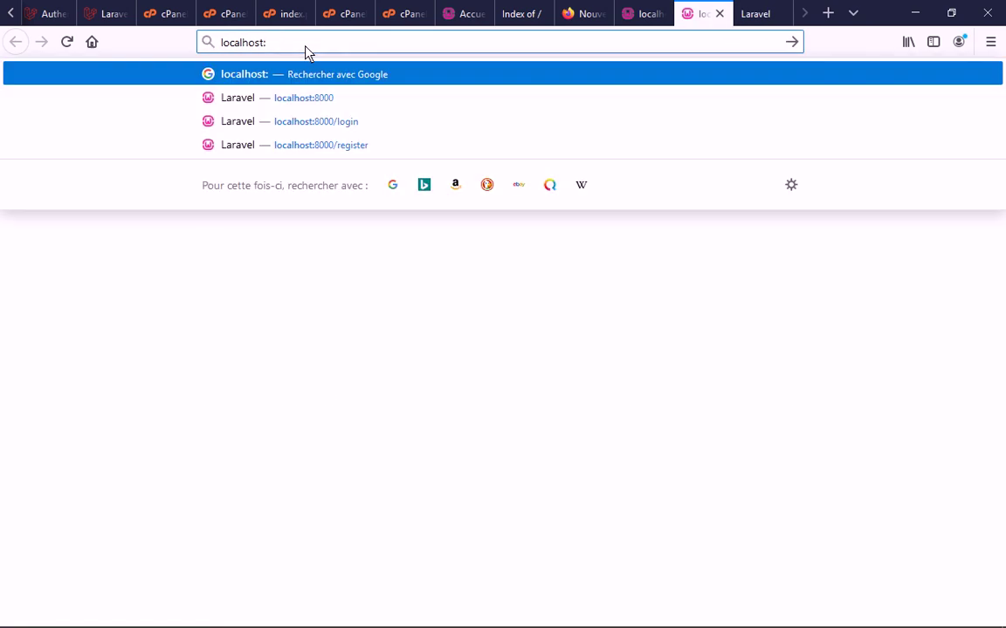
type("80")
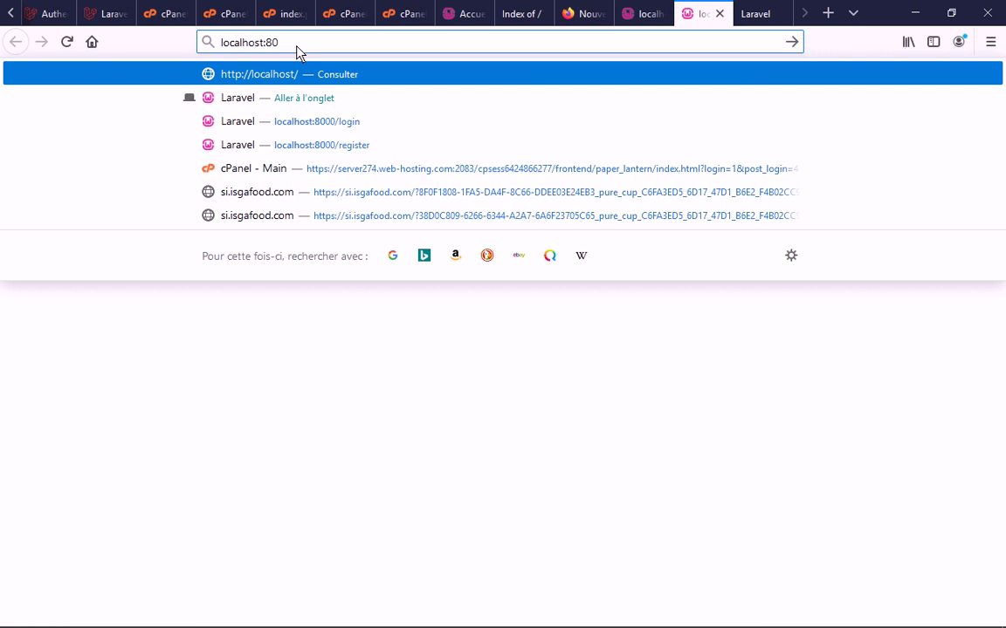
key("Return")
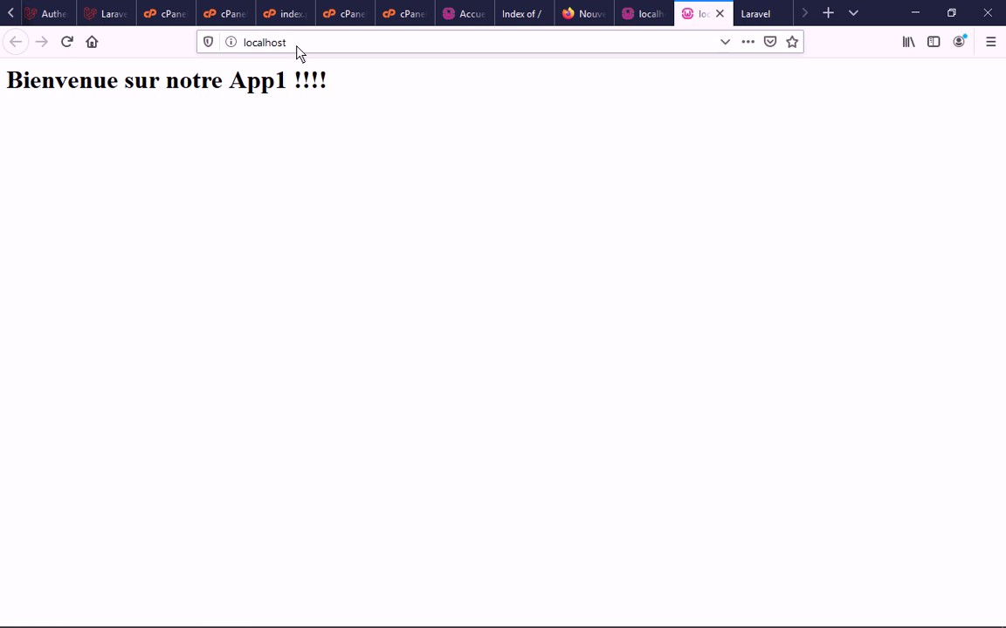
left_click(756, 14)
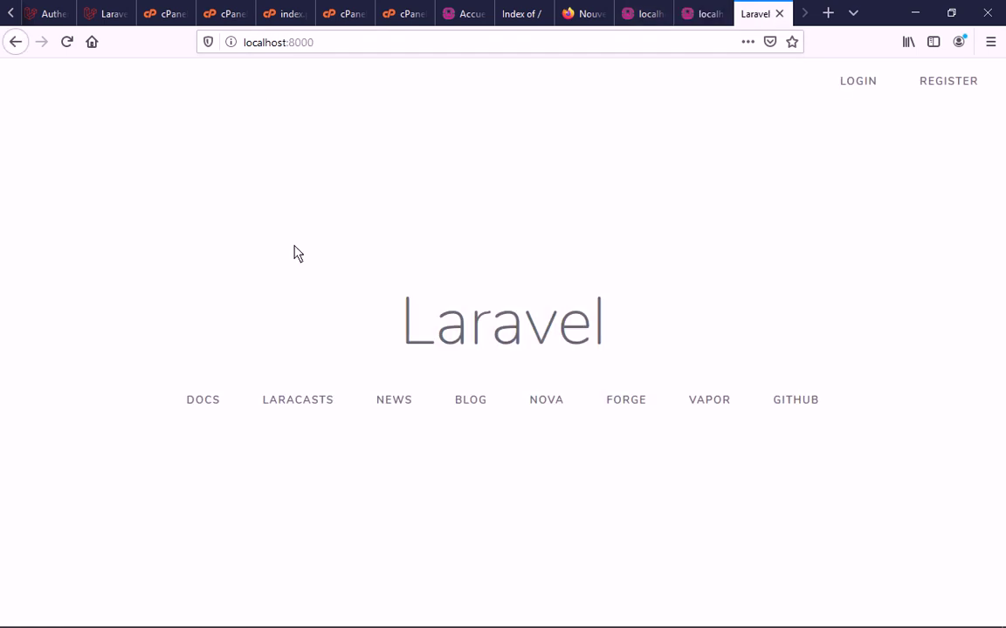
double_click(294, 45)
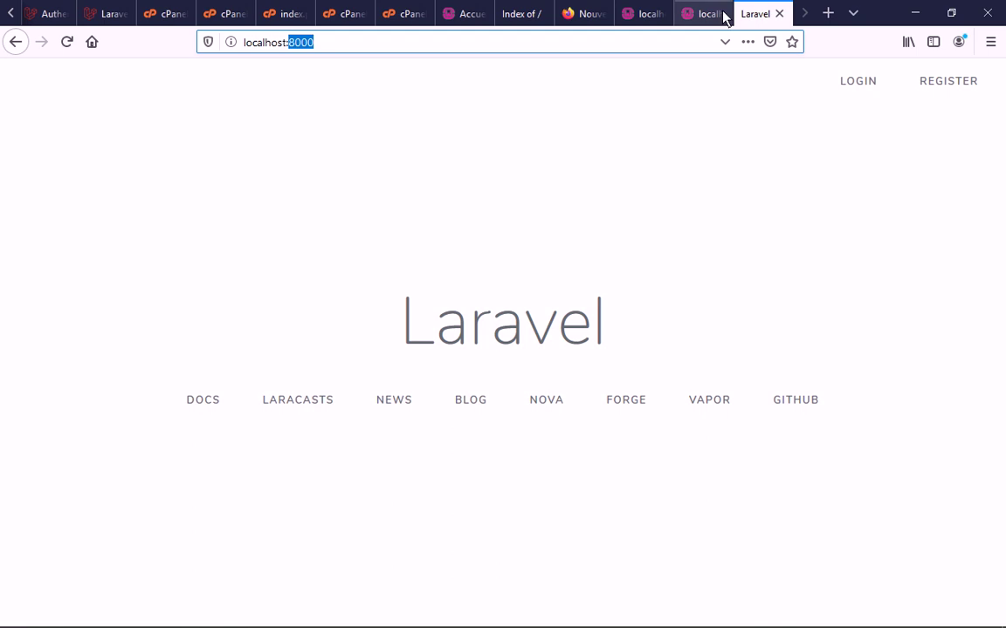
left_click(340, 47)
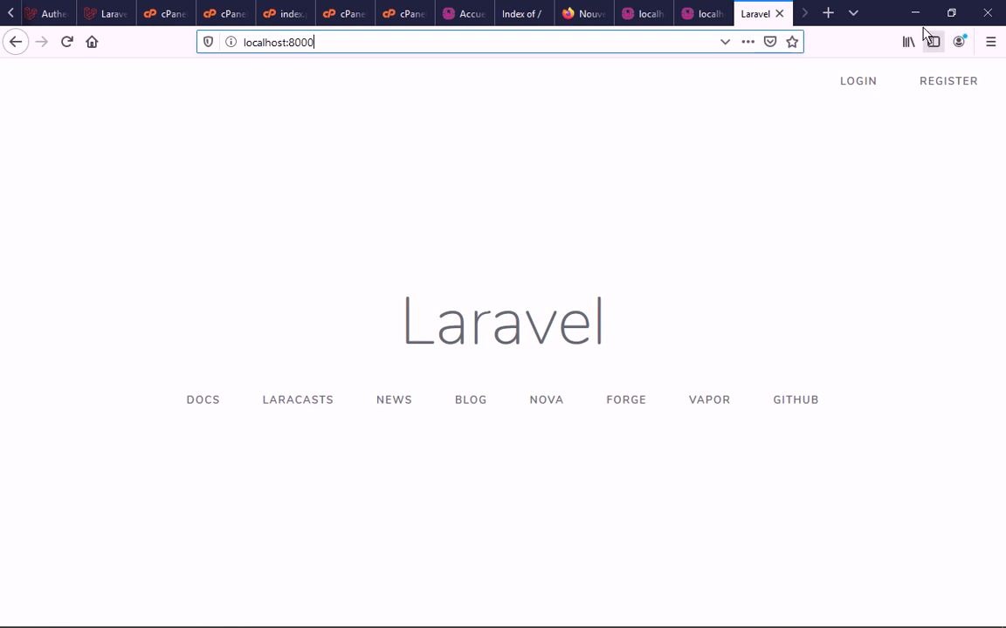
Check the running artisan server window, then return to the App1 localhost tab
mouse_move(429, 615)
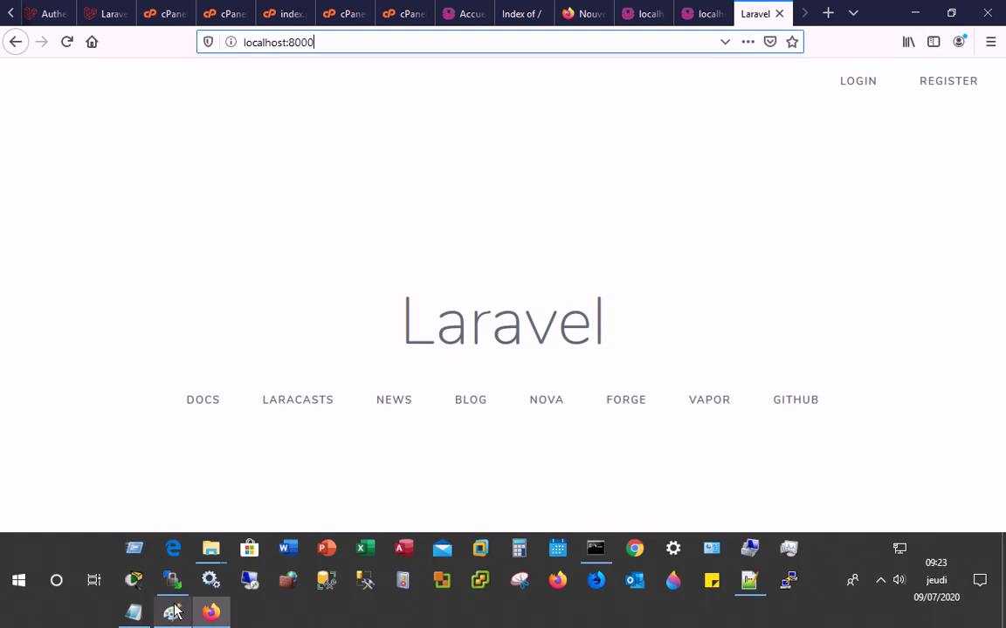
mouse_move(176, 612)
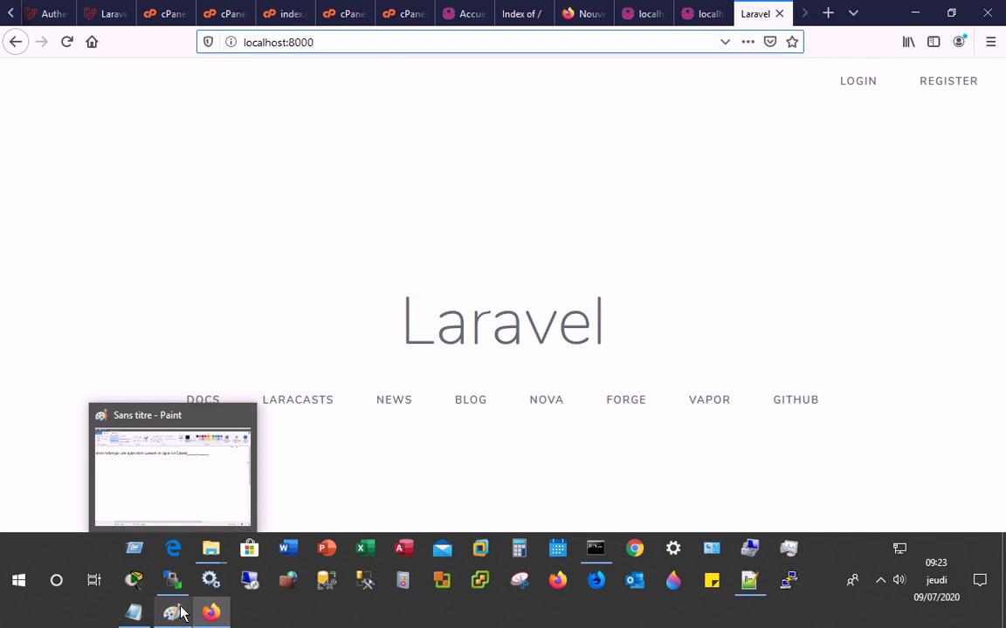
left_click(595, 548)
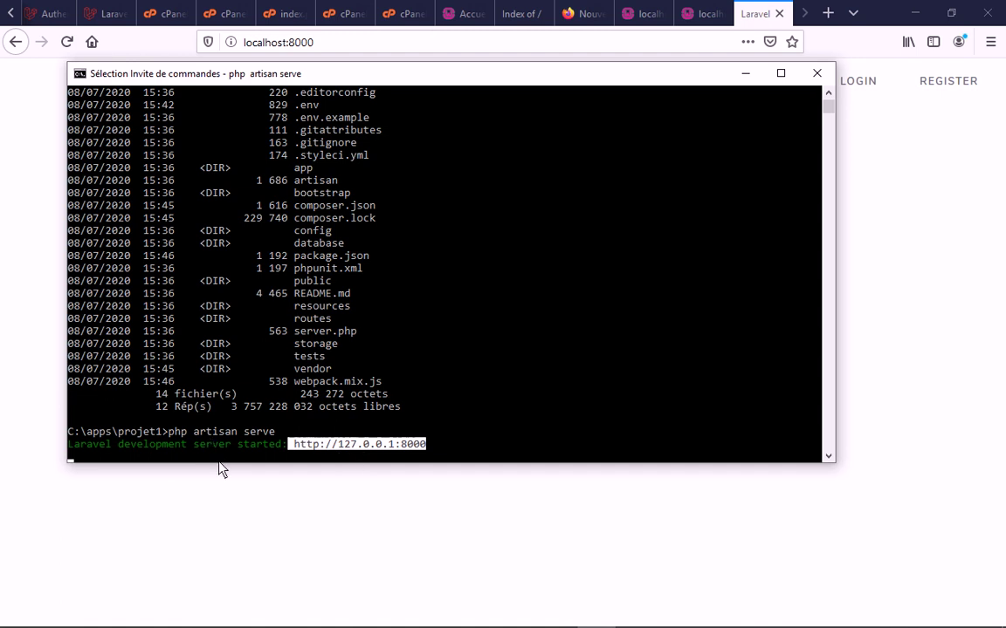
left_click(744, 77)
left_click(705, 16)
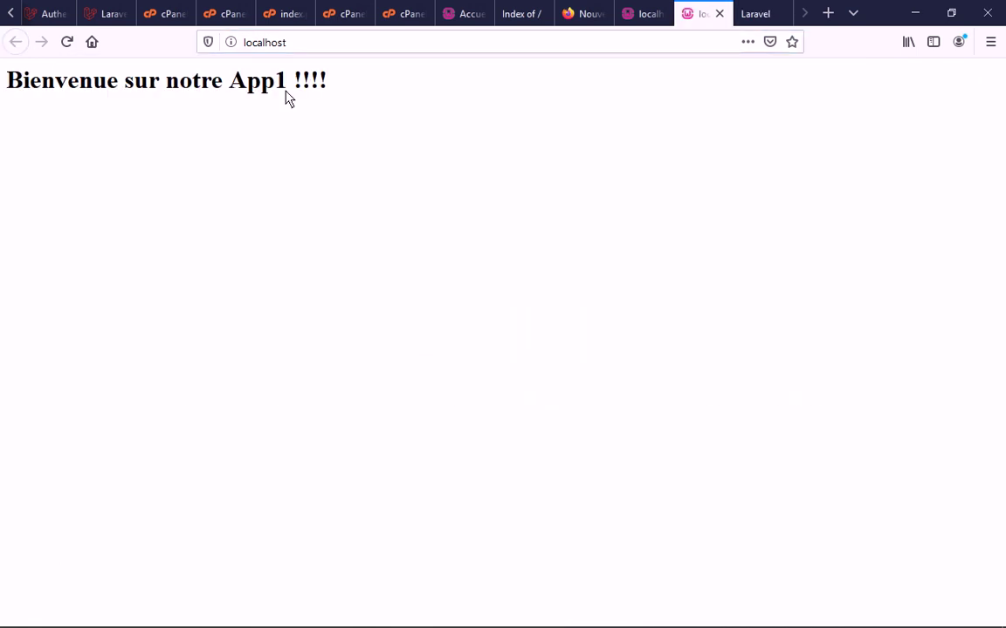
Browse to C:\apps and select the projet1 folder
key("super+Down")
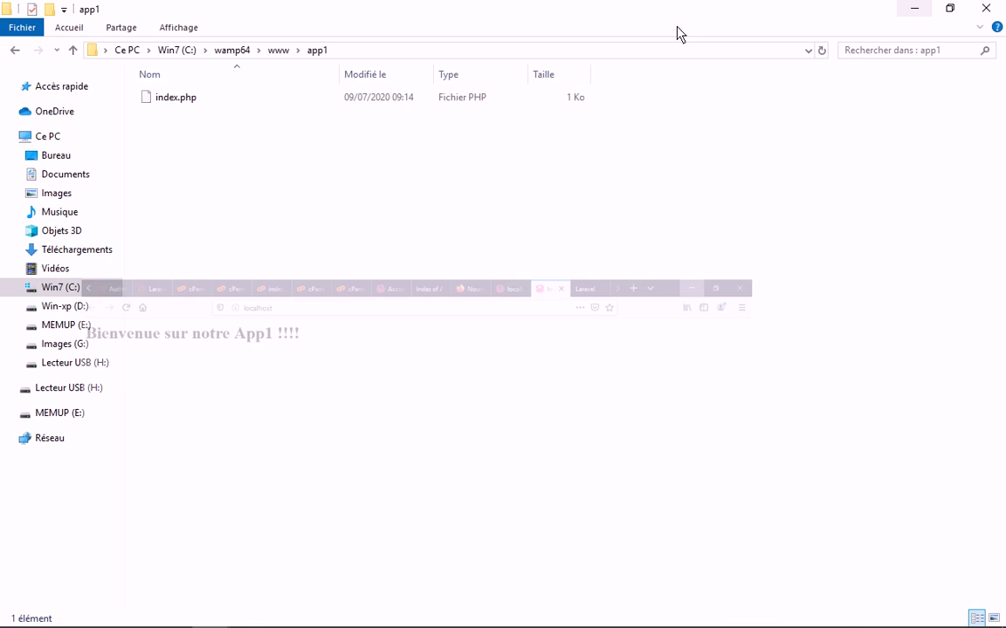
left_click(66, 290)
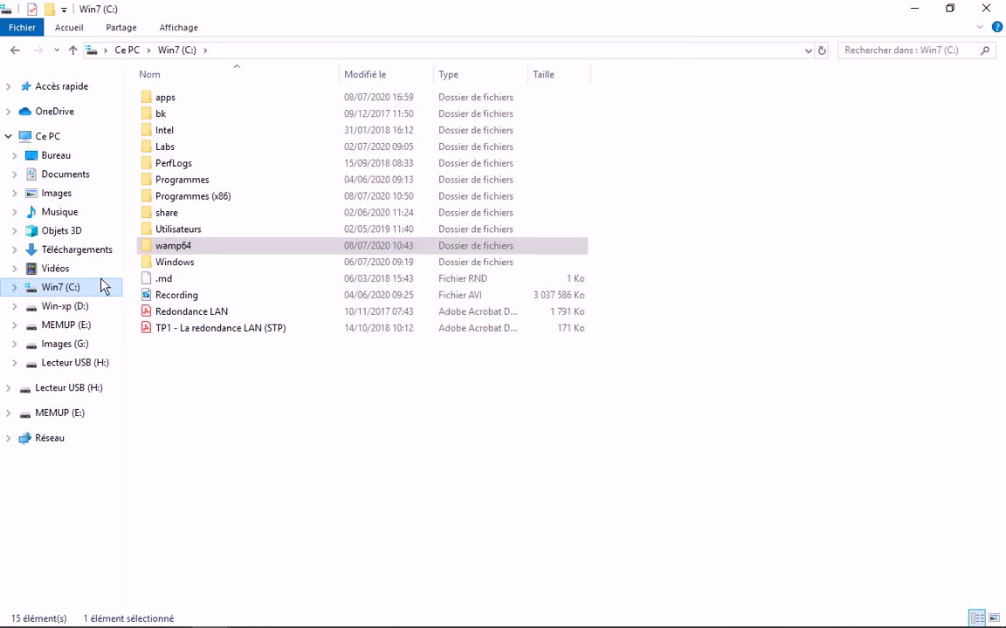
double_click(172, 103)
left_click(177, 101)
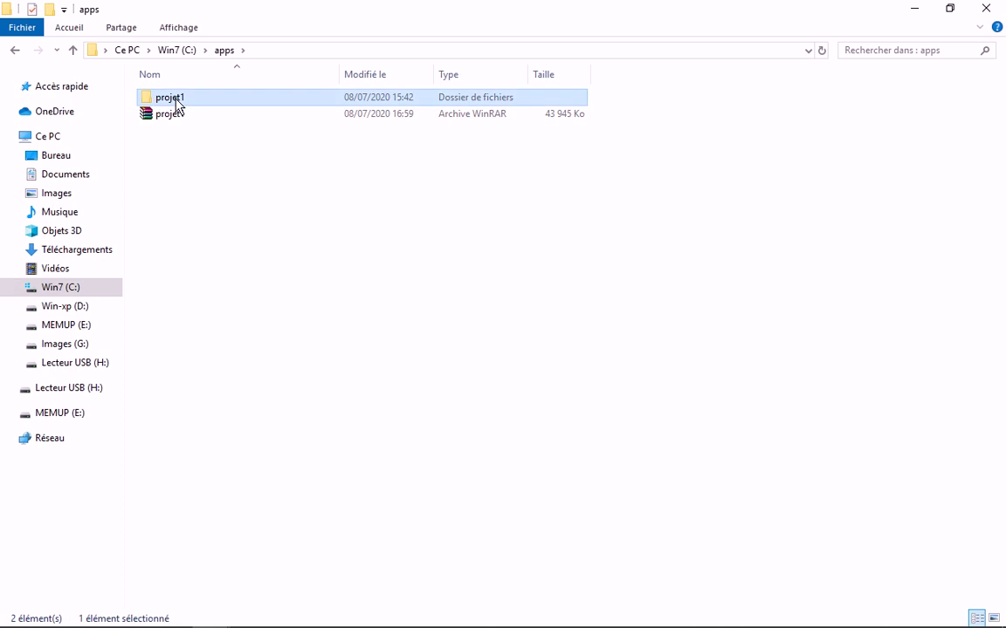
left_click(72, 287)
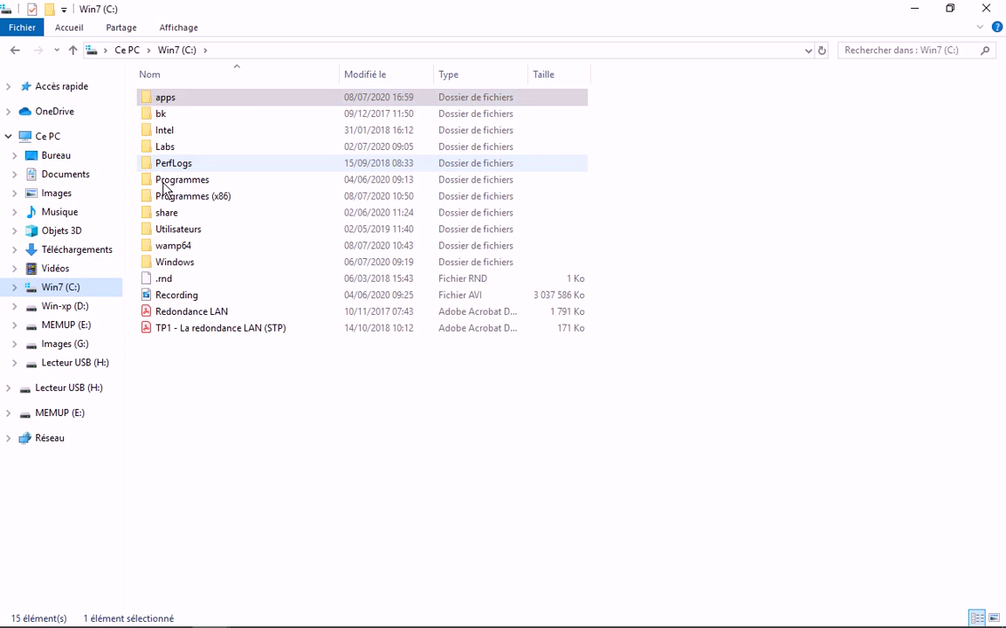
Navigate to C:\wamp64\www, peek into app1 and come back
double_click(180, 249)
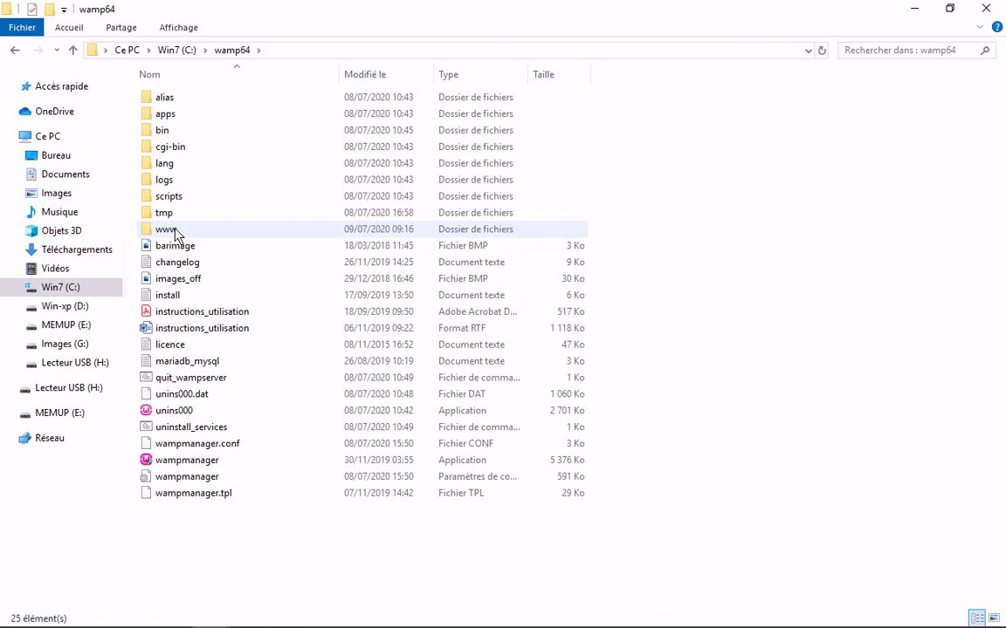
double_click(176, 230)
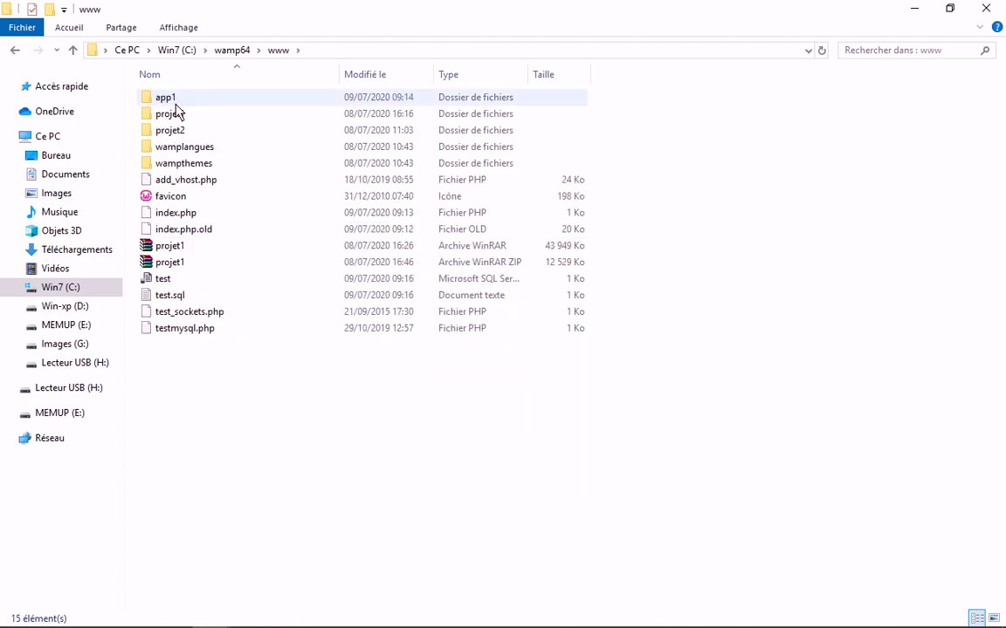
mouse_move(170, 103)
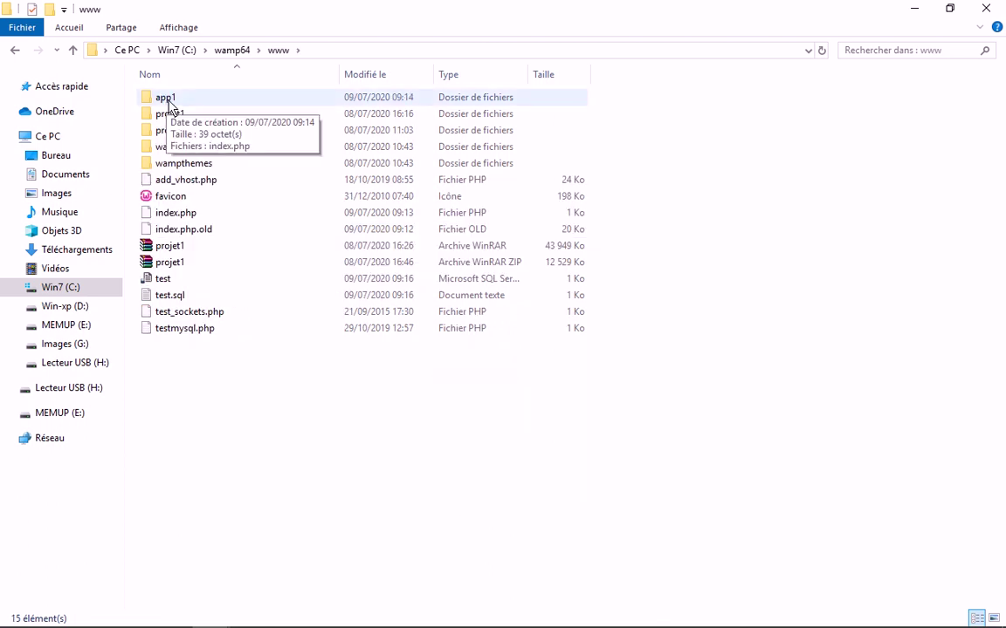
double_click(165, 97)
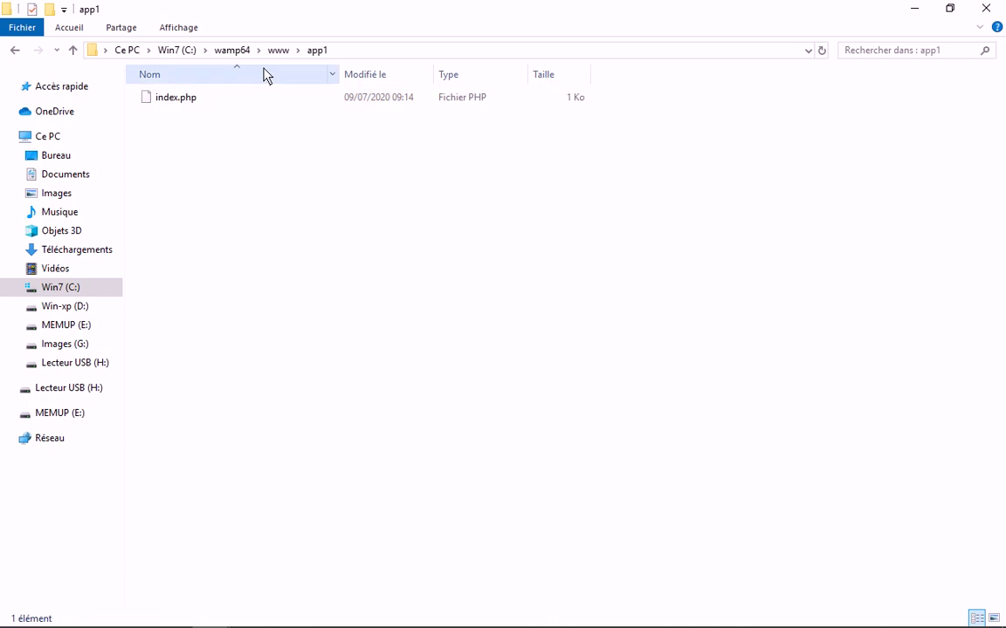
key("alt+Left")
left_click(203, 114)
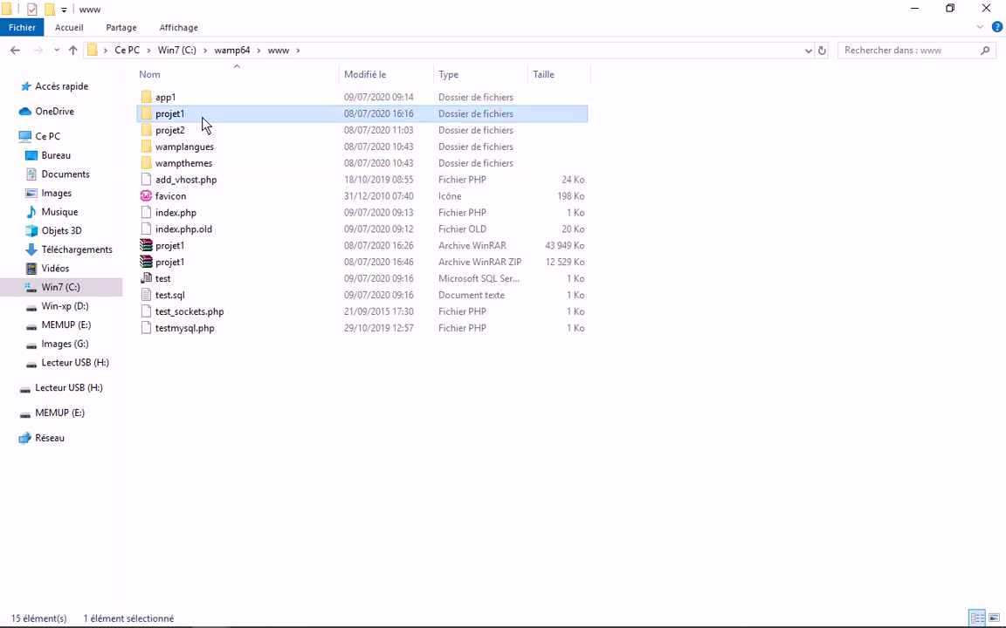
key("F2")
key("End")
type(".0")
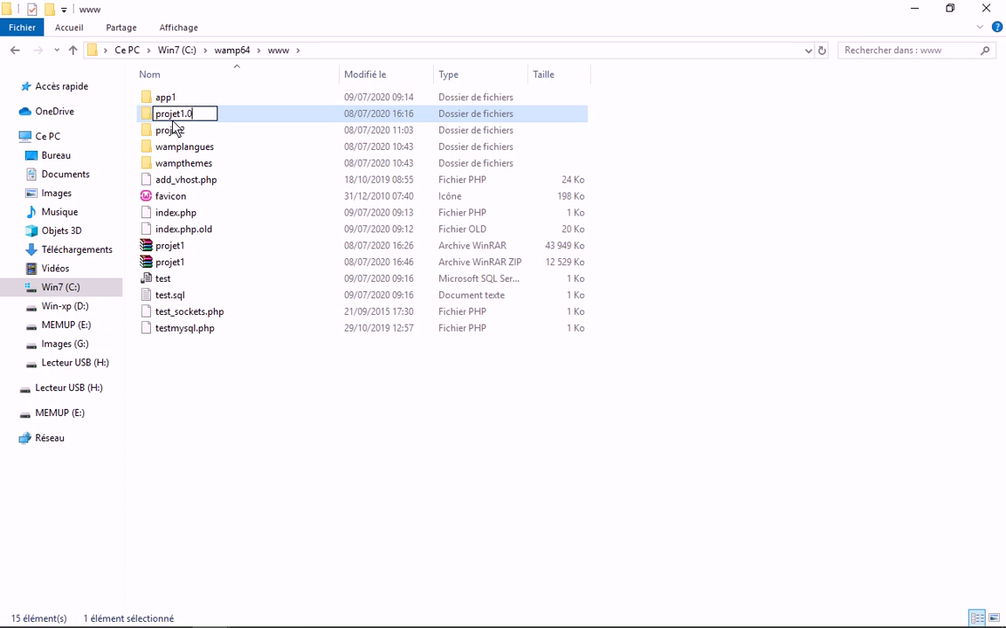
left_click(192, 134)
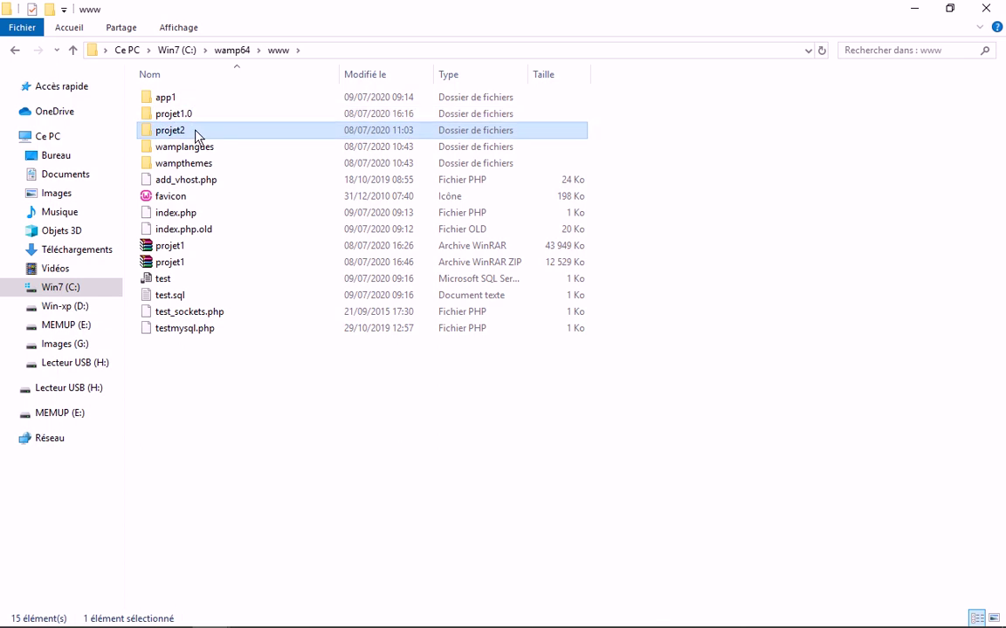
left_click(195, 136)
type(".0")
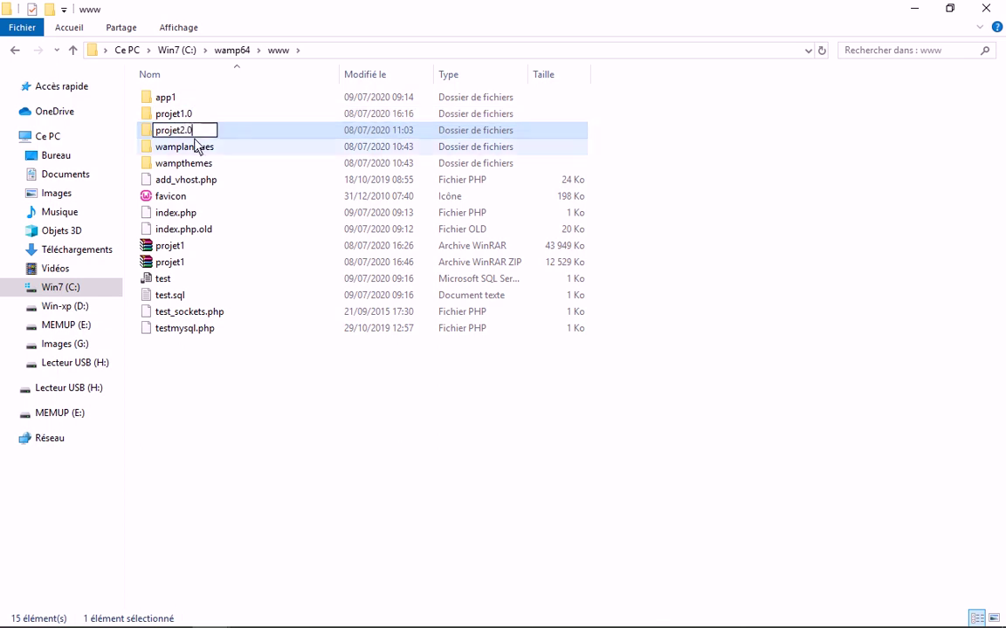
left_click(231, 415)
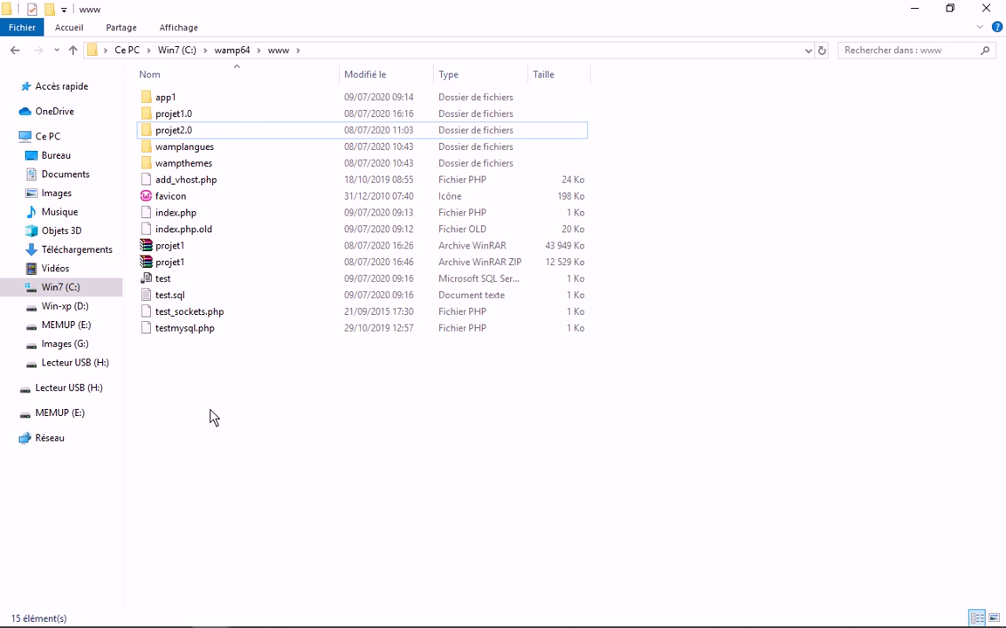
right_click(189, 388)
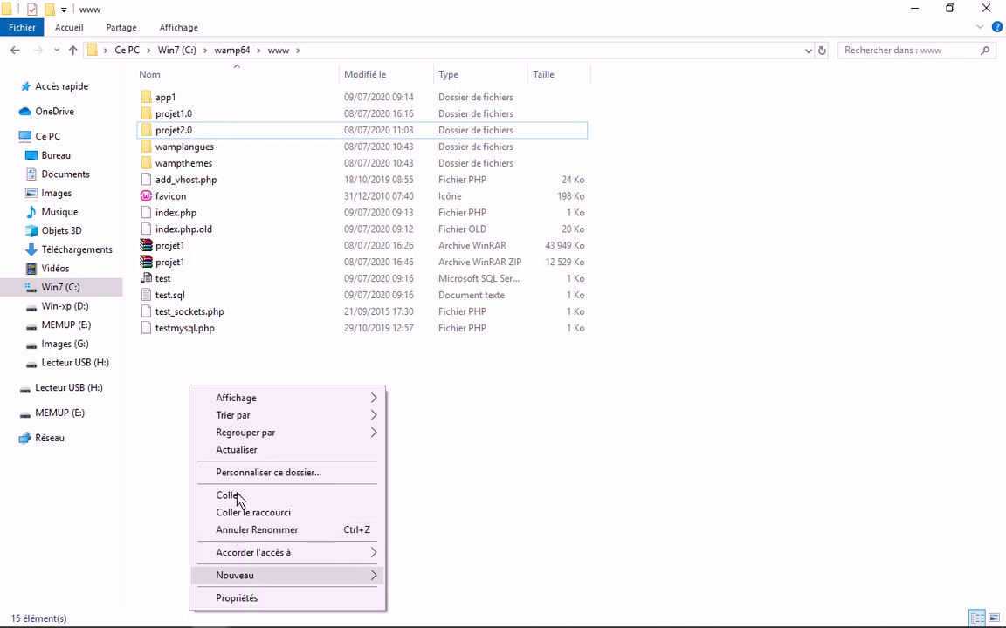
left_click(229, 496)
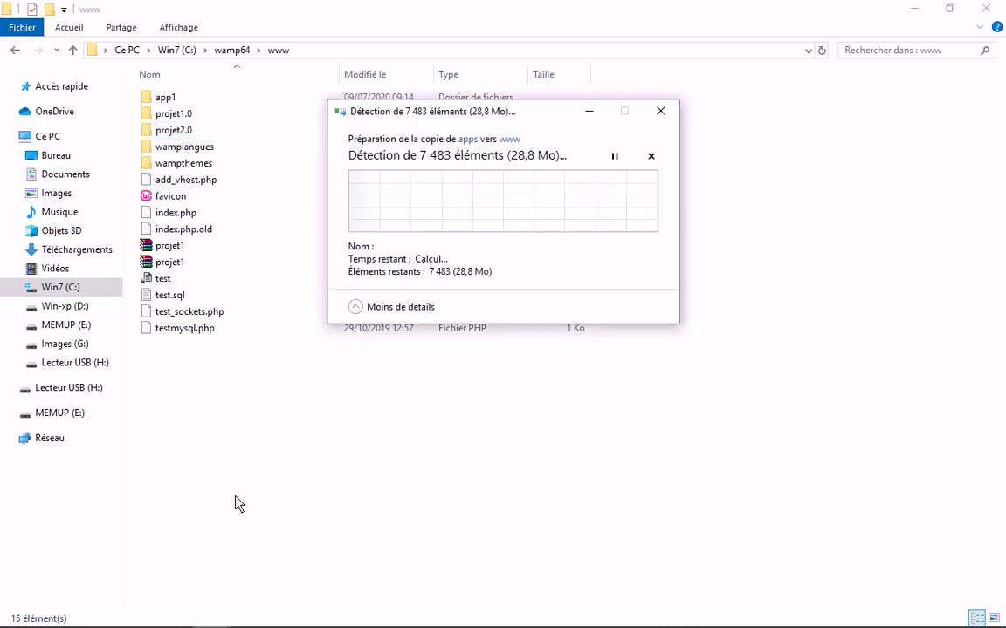
Open httpd-vhosts.conf from WampServer's Apache menu
mouse_move(943, 558)
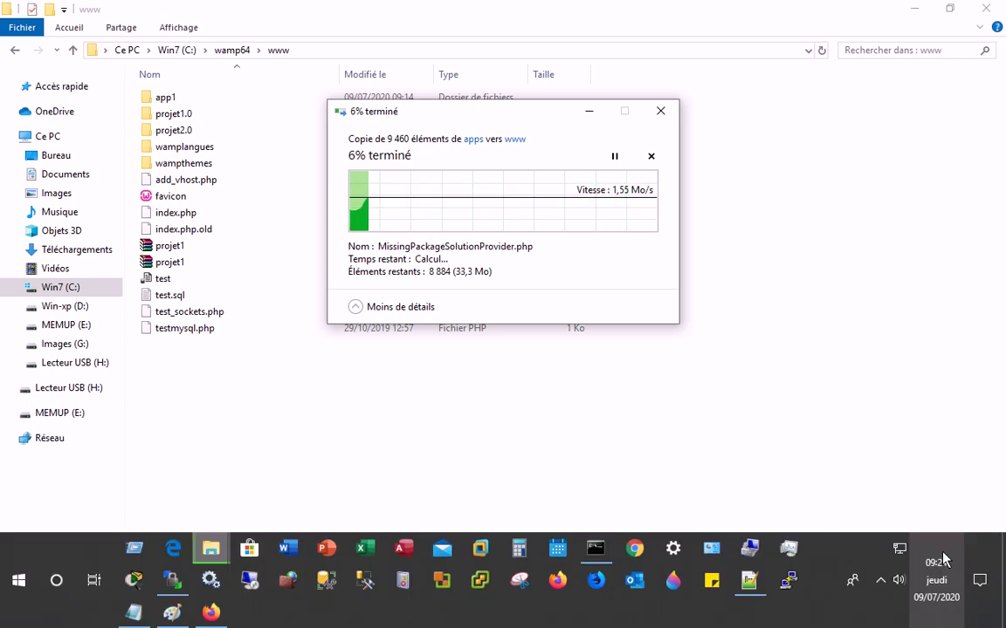
left_click(880, 581)
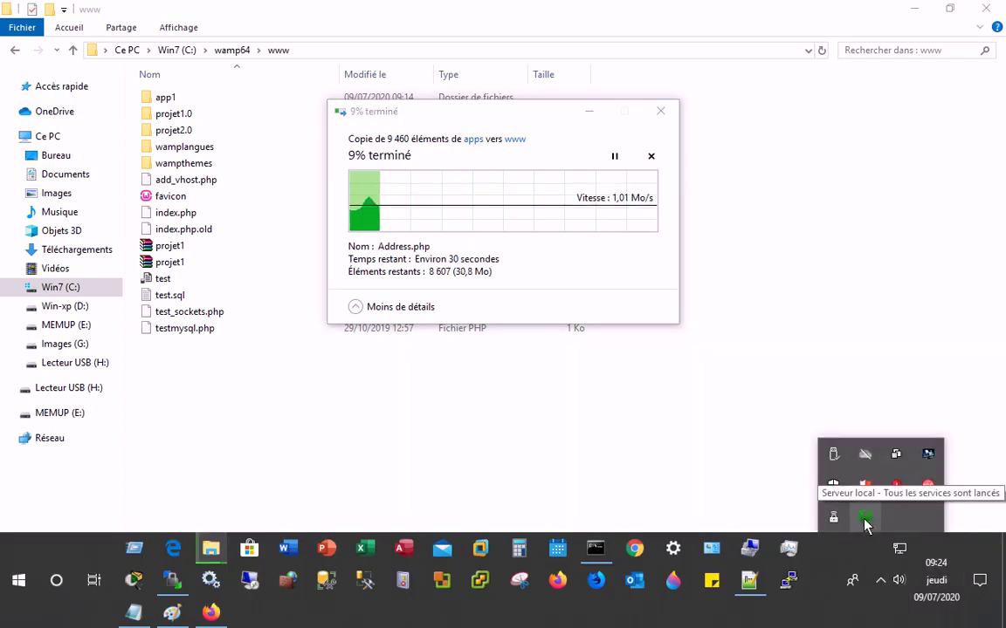
left_click(864, 522)
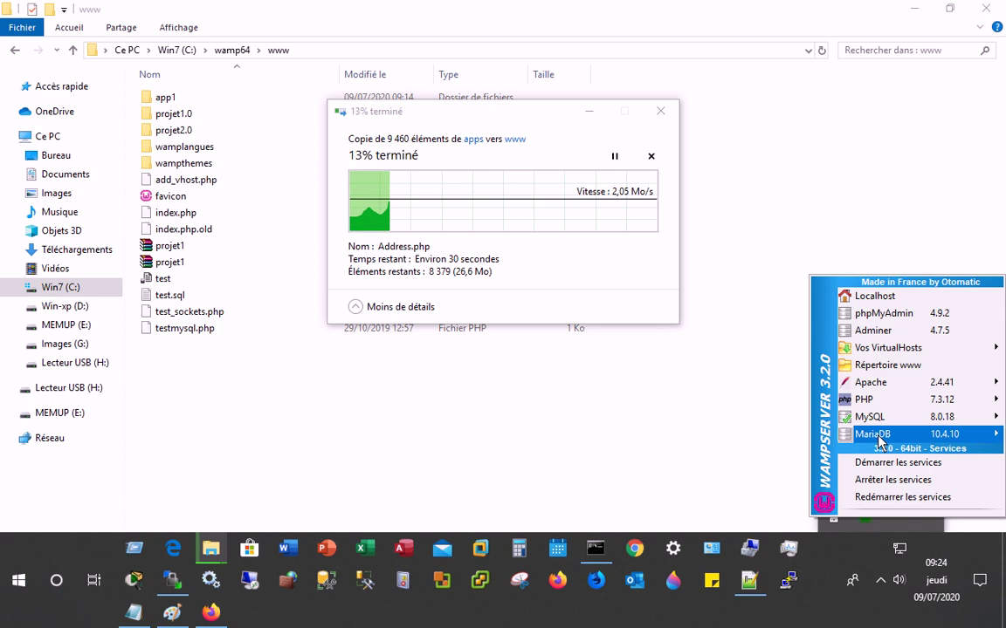
mouse_move(877, 387)
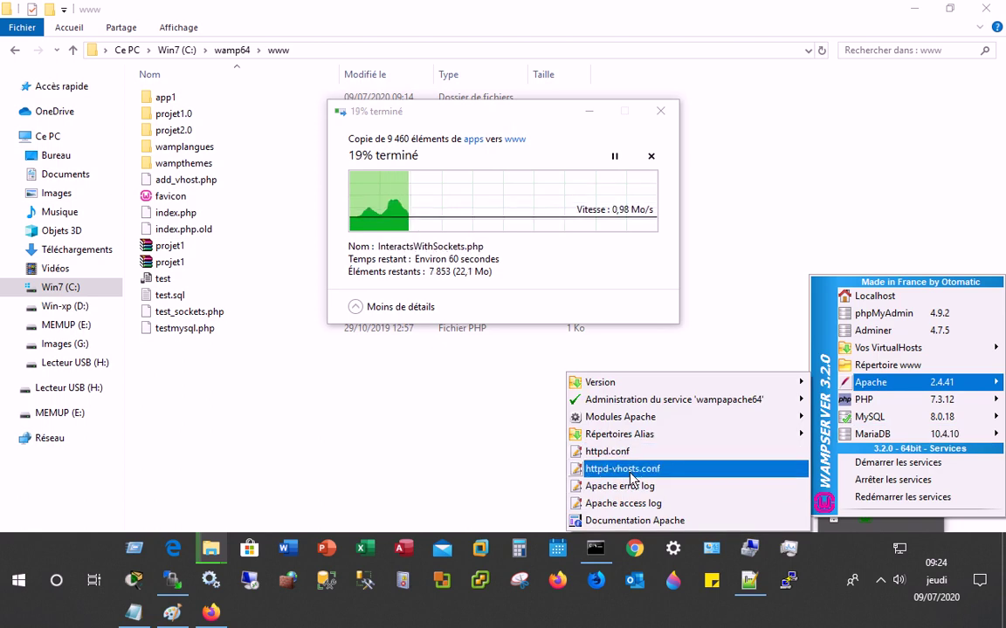
left_click(663, 468)
Strip app1 from the DocumentRoot and Directory paths, leaving ${INSTALL_DIR}/www/, and save
left_click(289, 146)
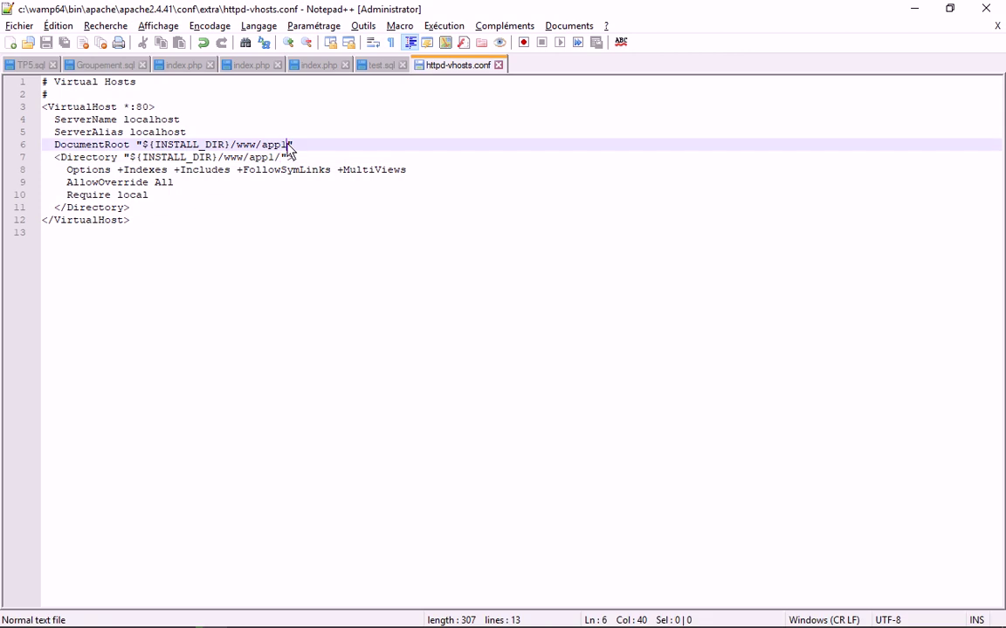
key("BackSpace")
key("BackSpace")
key("BackSpace")
key("BackSpace")
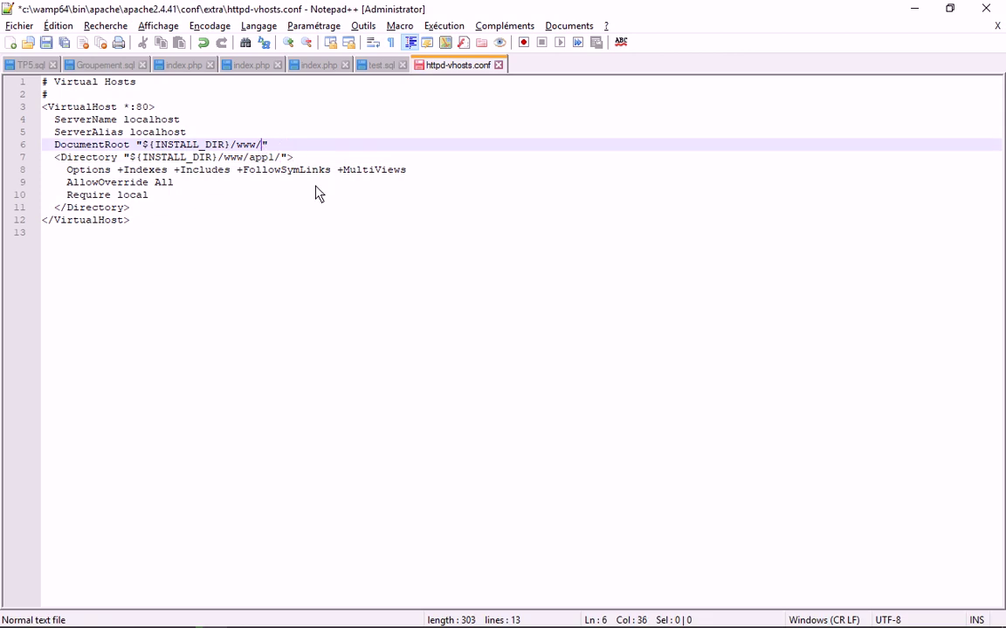
key("BackSpace")
key("Down")
key("BackSpace")
key("Delete")
key("Delete")
key("Delete")
key("Delete")
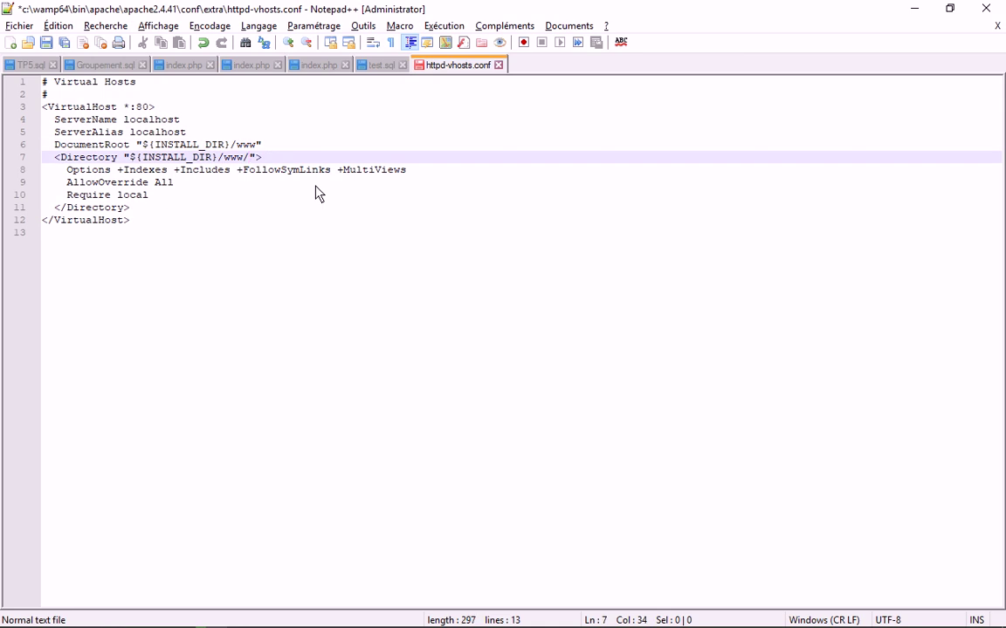
key("ctrl+s")
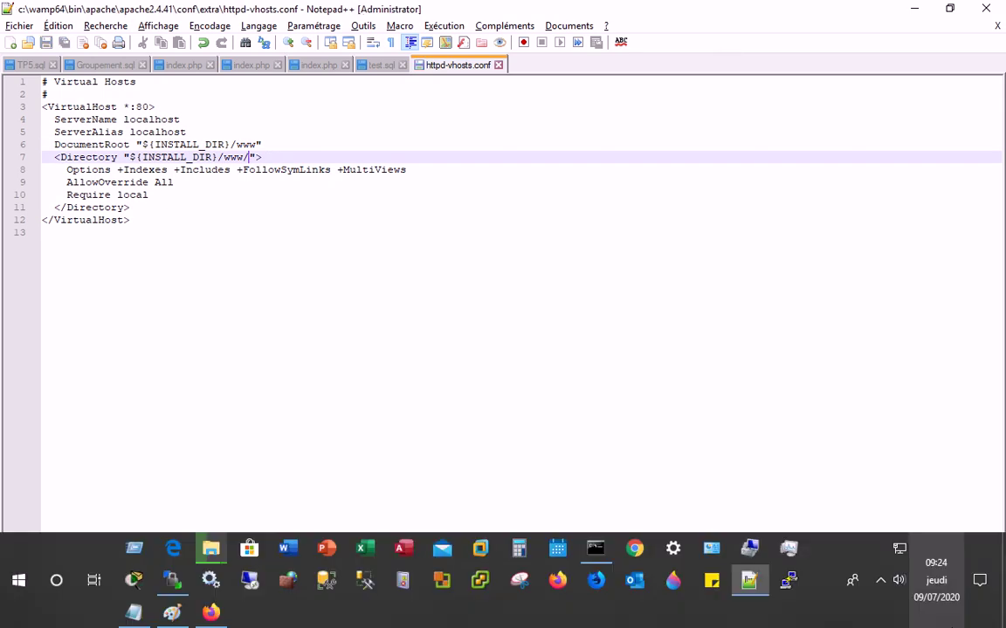
Dismiss the WampServer Apache menu and minimize Notepad++ to see the apps copy progress
left_click(879, 581)
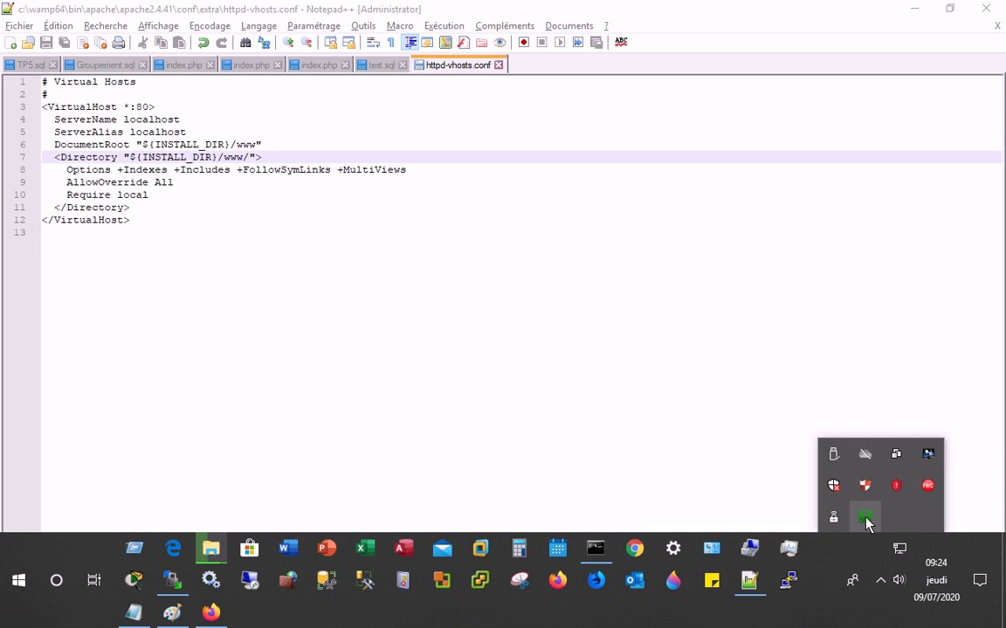
left_click(864, 517)
mouse_move(875, 384)
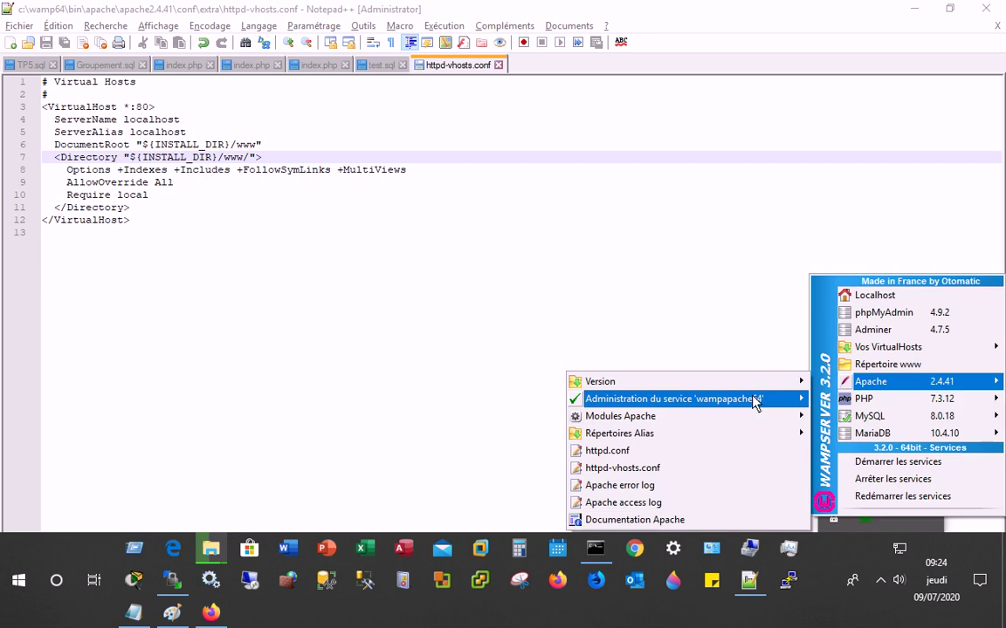
mouse_move(756, 401)
left_click(860, 446)
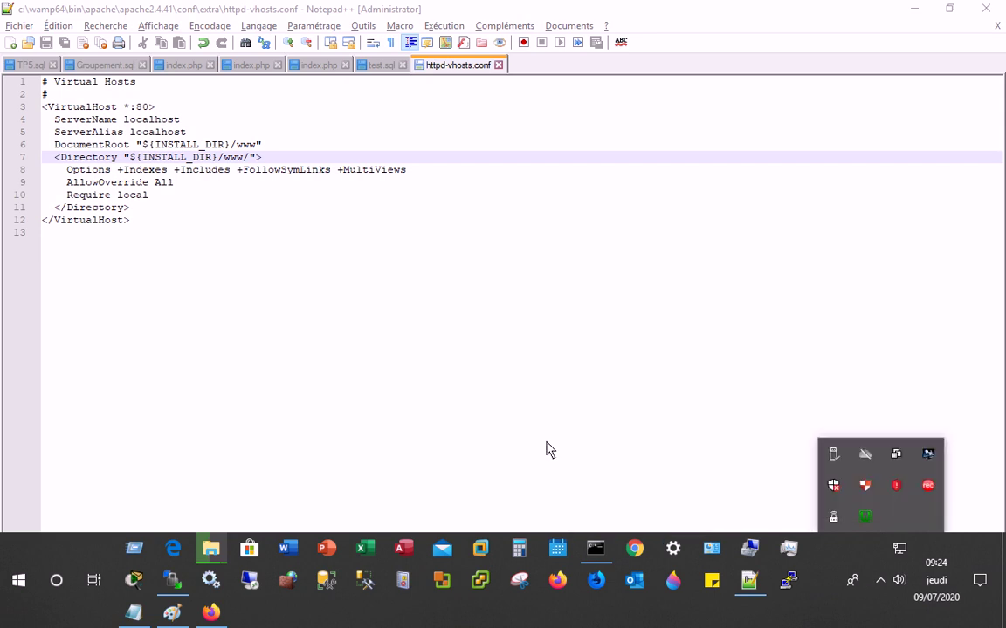
left_click(549, 450)
left_click(913, 8)
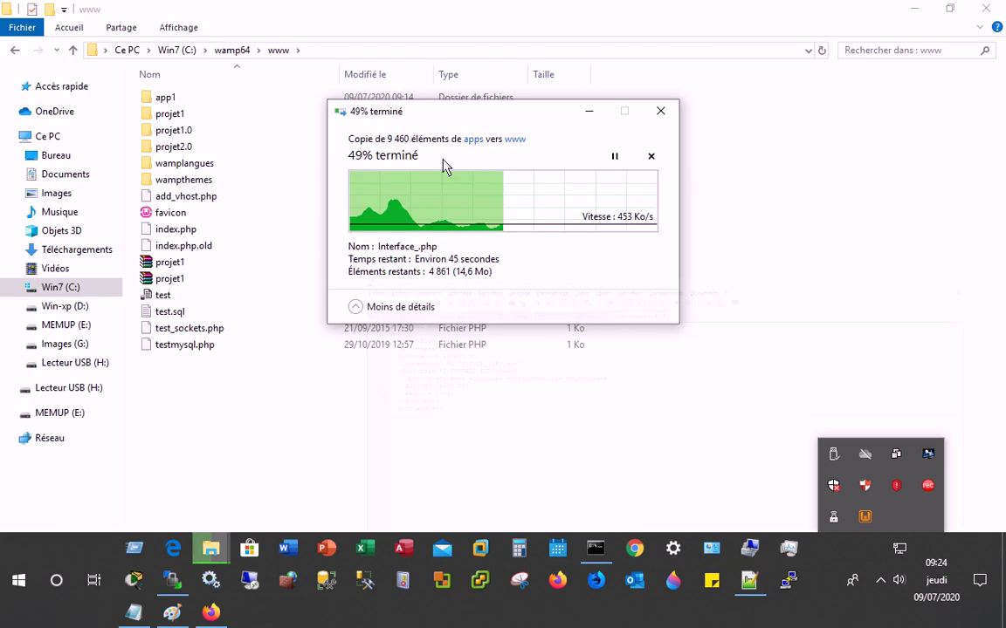
Open localhost from the WampServer tray menu and select part of the welcome heading
left_click(880, 581)
left_click(865, 520)
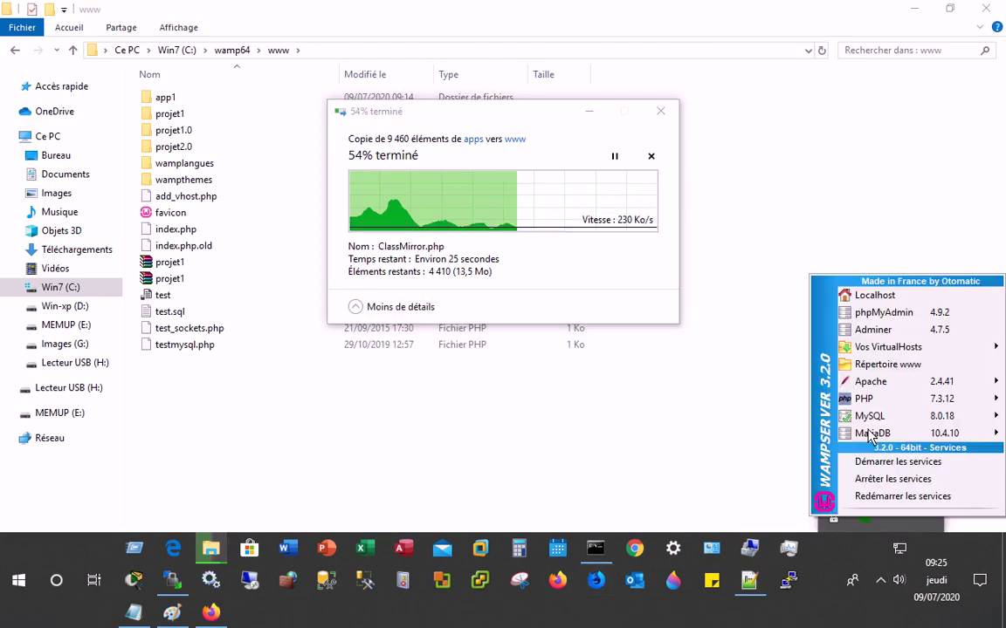
left_click(874, 295)
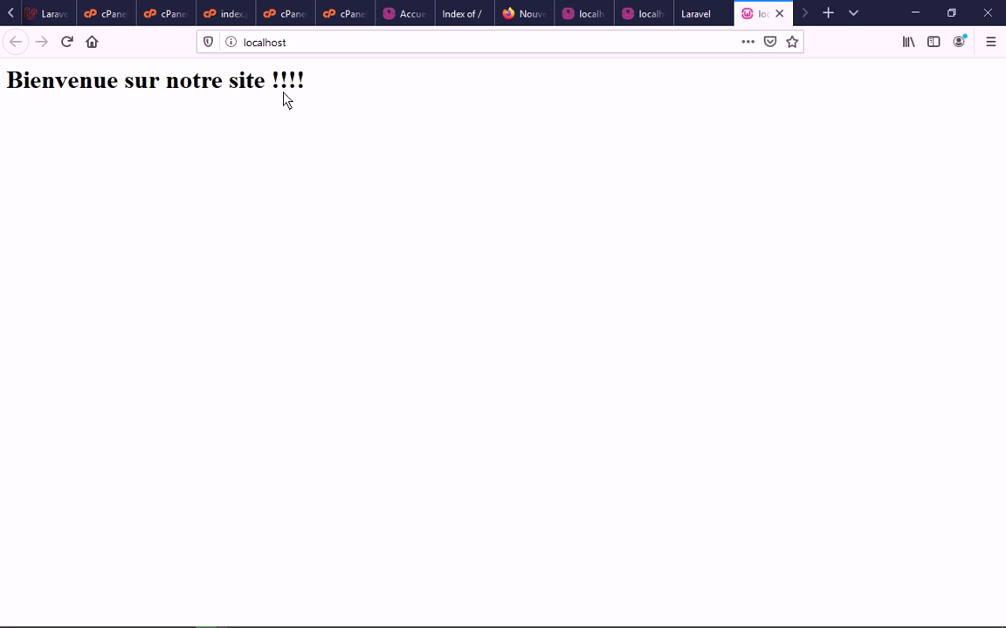
left_click_drag(179, 80, 316, 88)
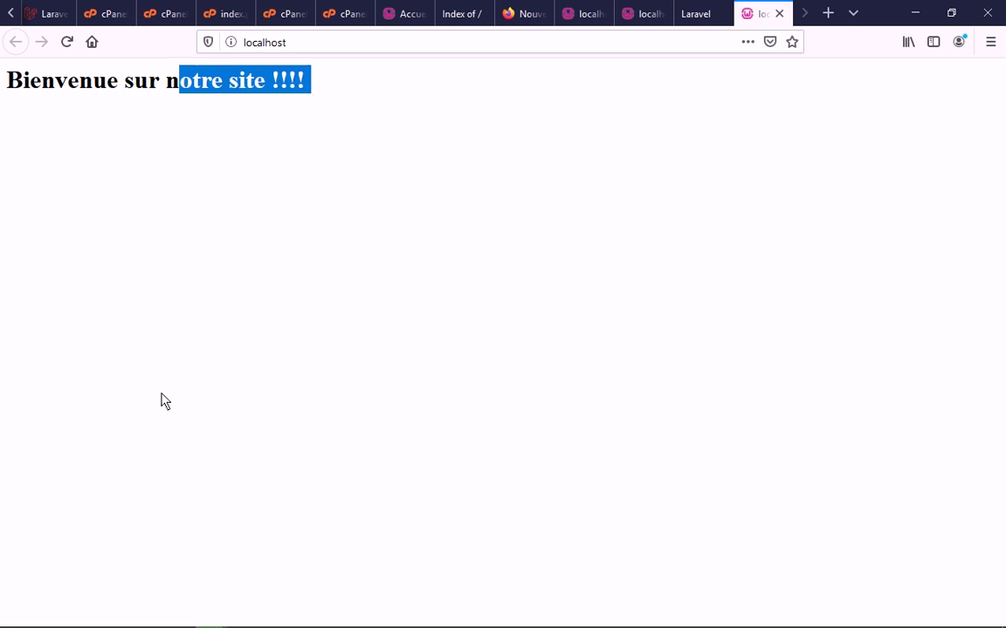
Switch to the File Explorer window showing the www folder
left_click(213, 550)
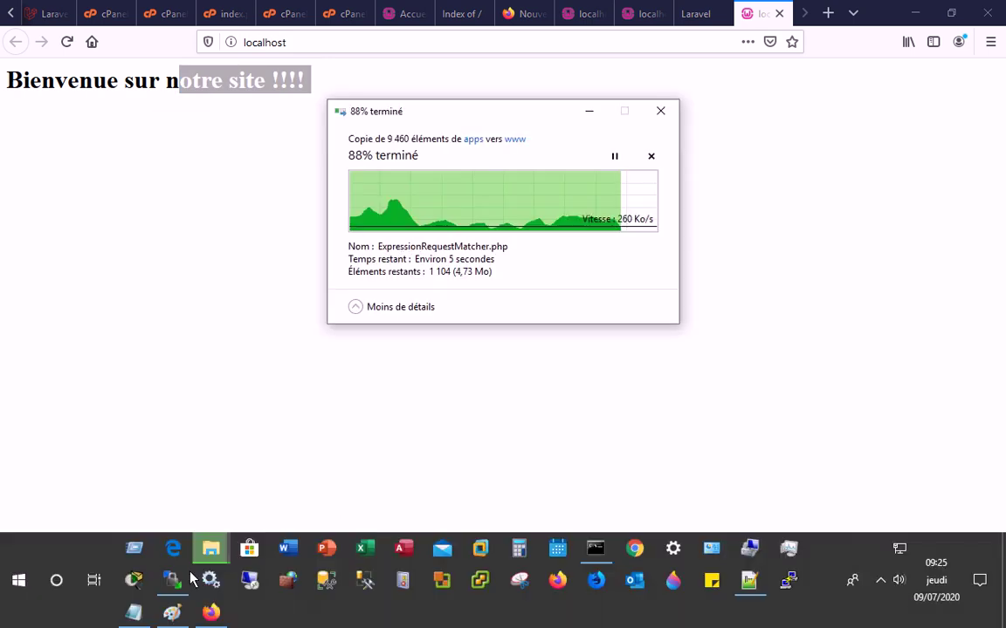
mouse_move(210, 548)
left_click(228, 478)
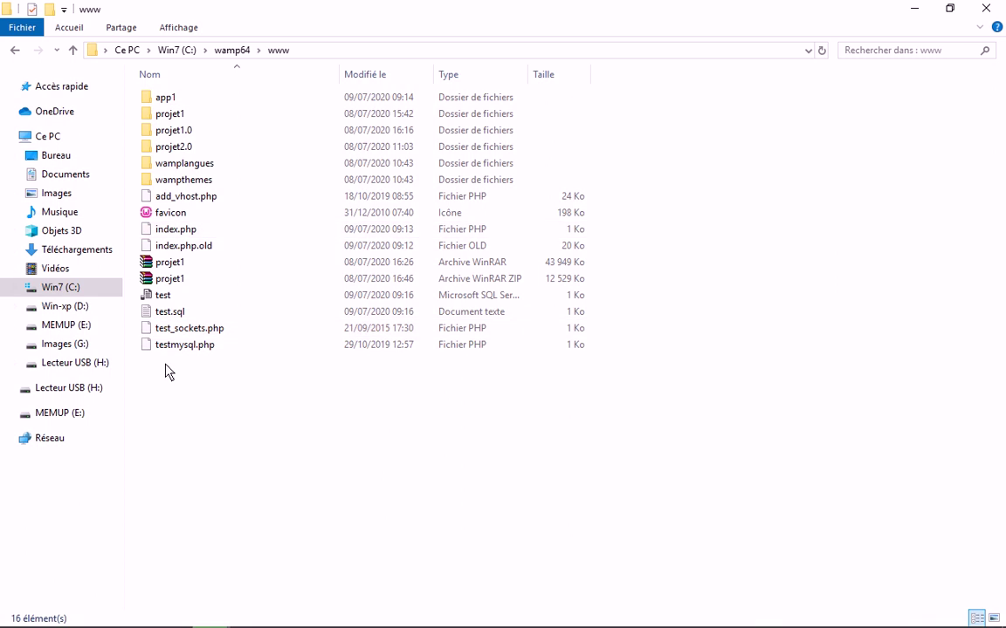
Check the www path and projet1 folder, then return to the localhost page in Firefox
left_click(341, 51)
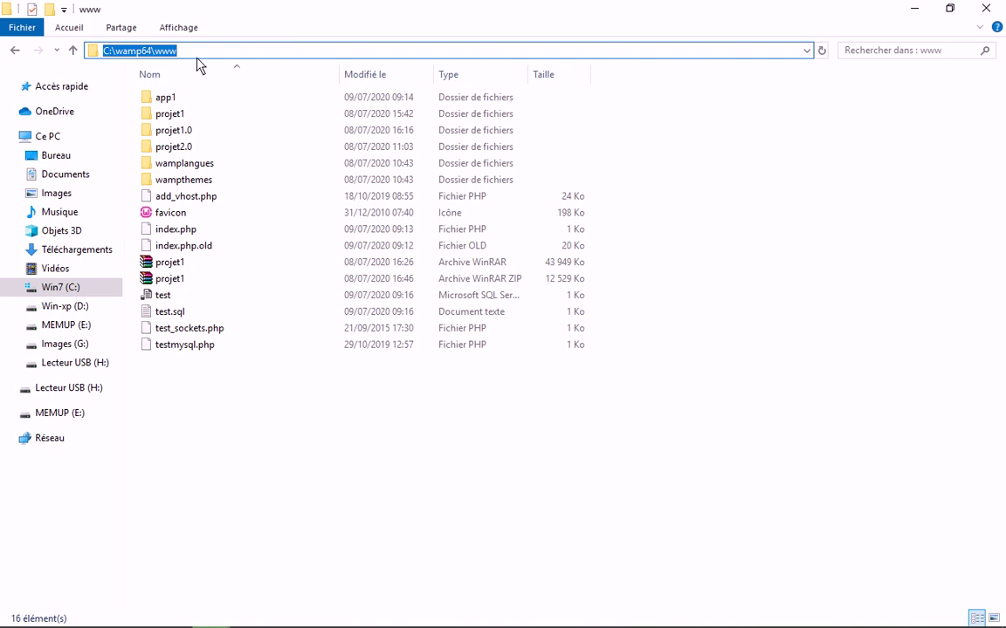
left_click(262, 114)
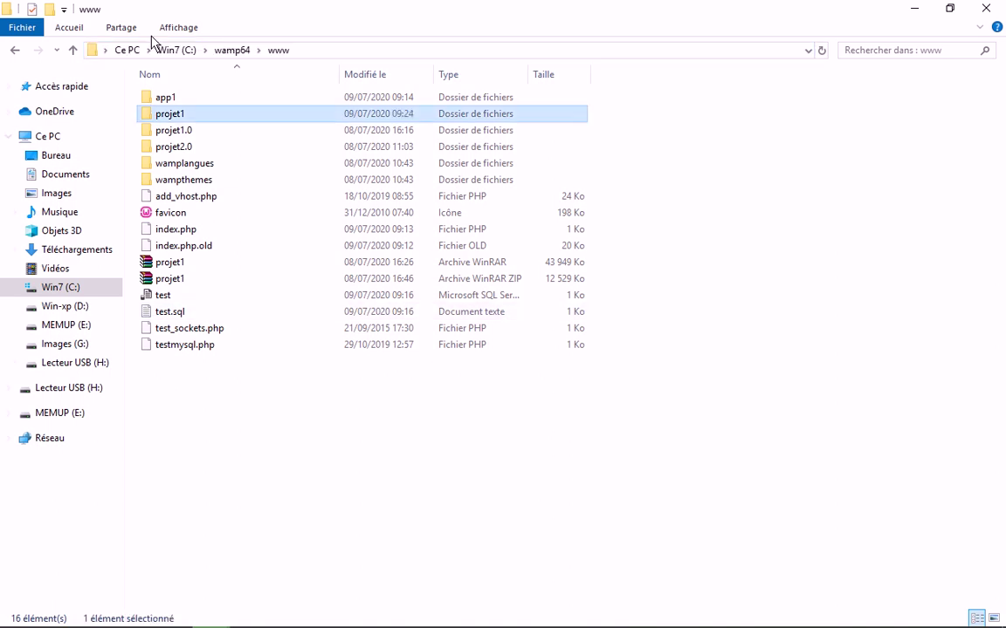
left_click(337, 53)
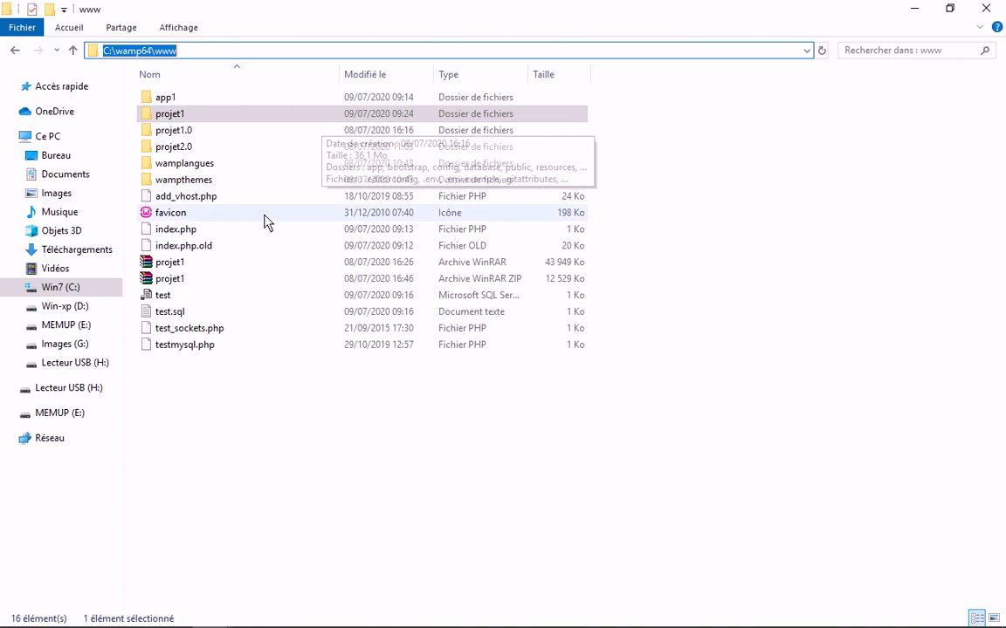
left_click(132, 167)
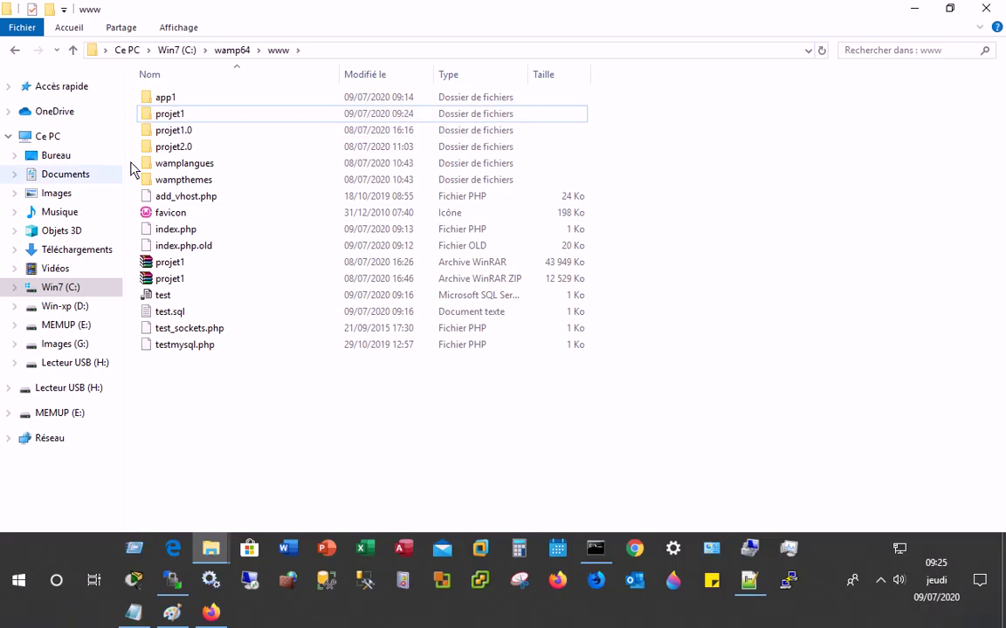
left_click(211, 613)
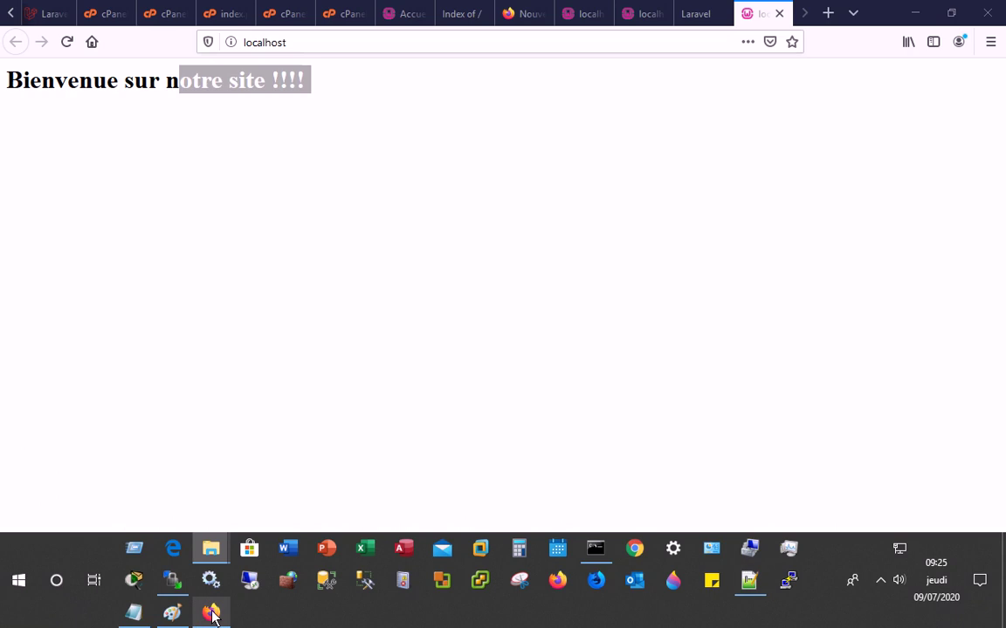
Load the localhost/projet1/ directory listing in Firefox
left_click(311, 51)
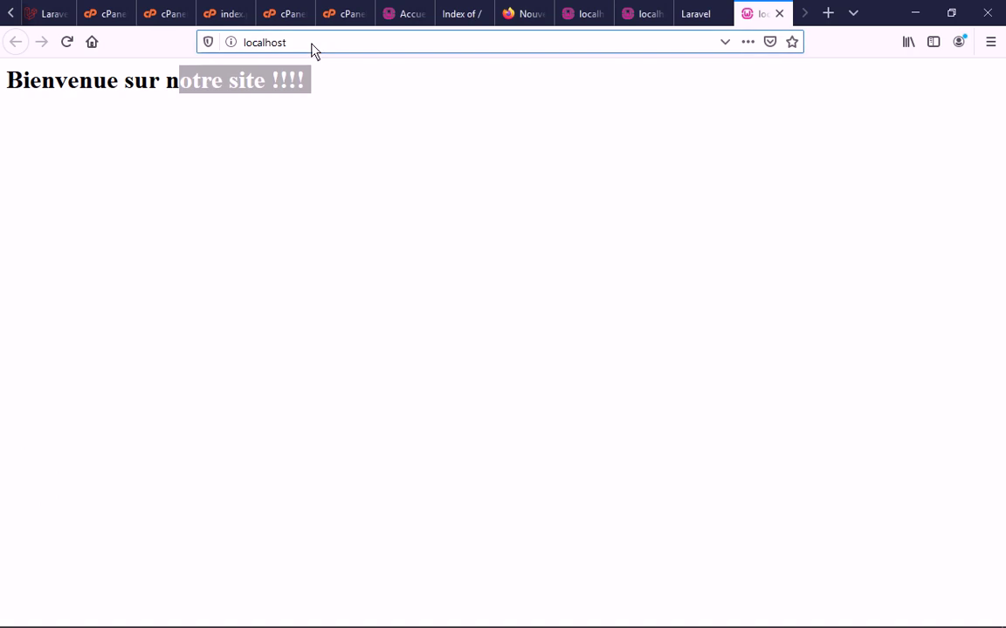
type("/")
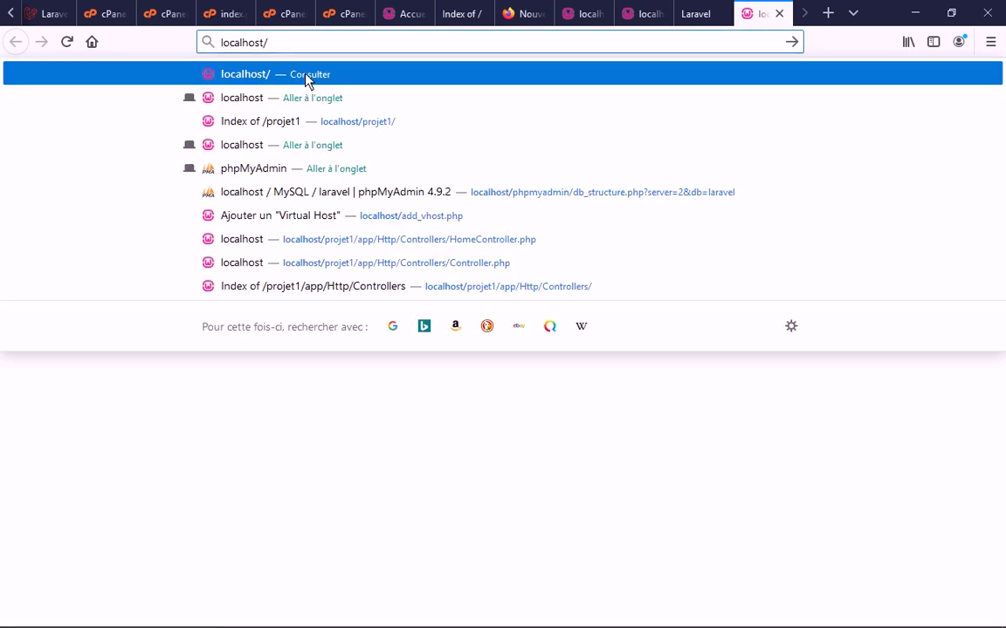
type("pojet")
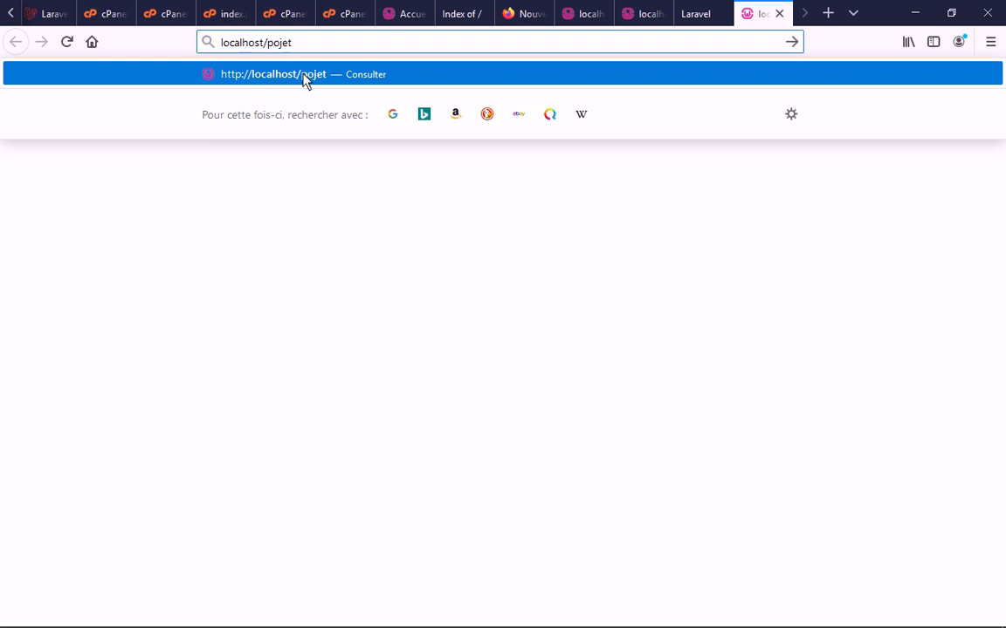
key("BackSpace")
key("BackSpace")
key("BackSpace")
key("BackSpace")
type("ro")
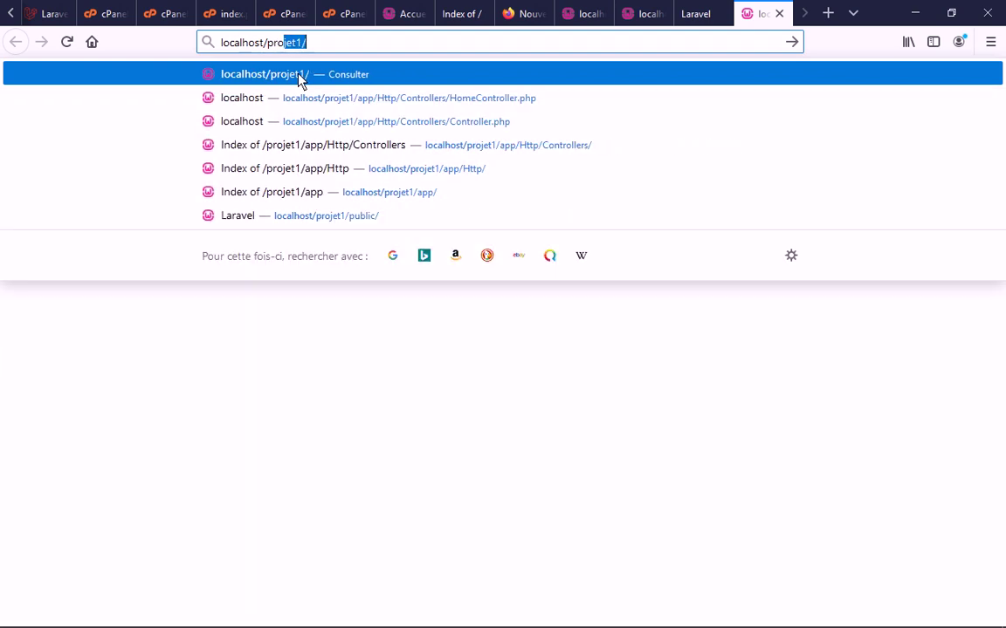
type("jet")
key("Return")
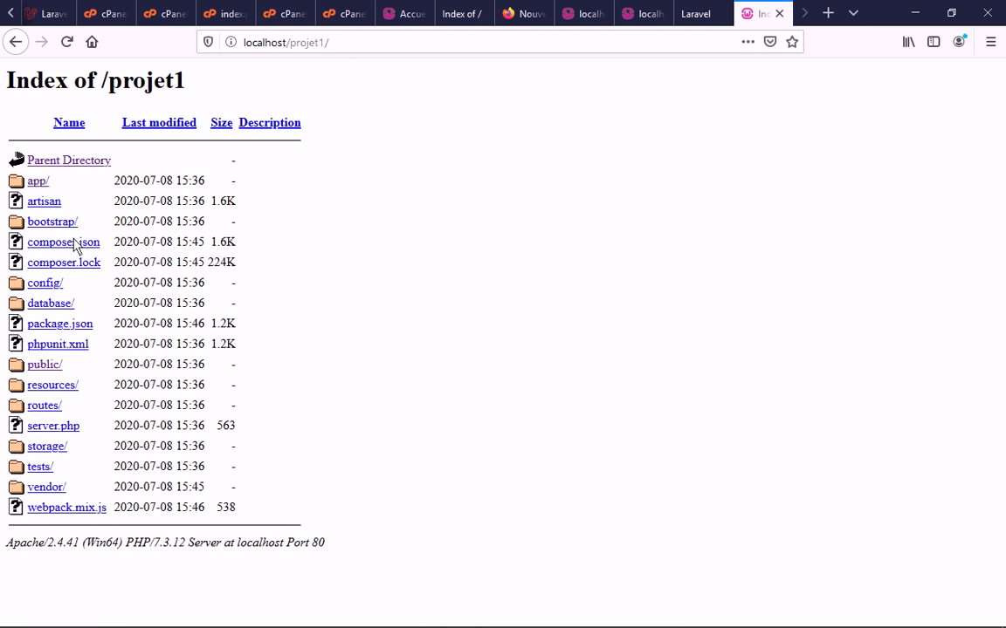
View the artisan file, then go back to the projet1 listing
left_click(45, 203)
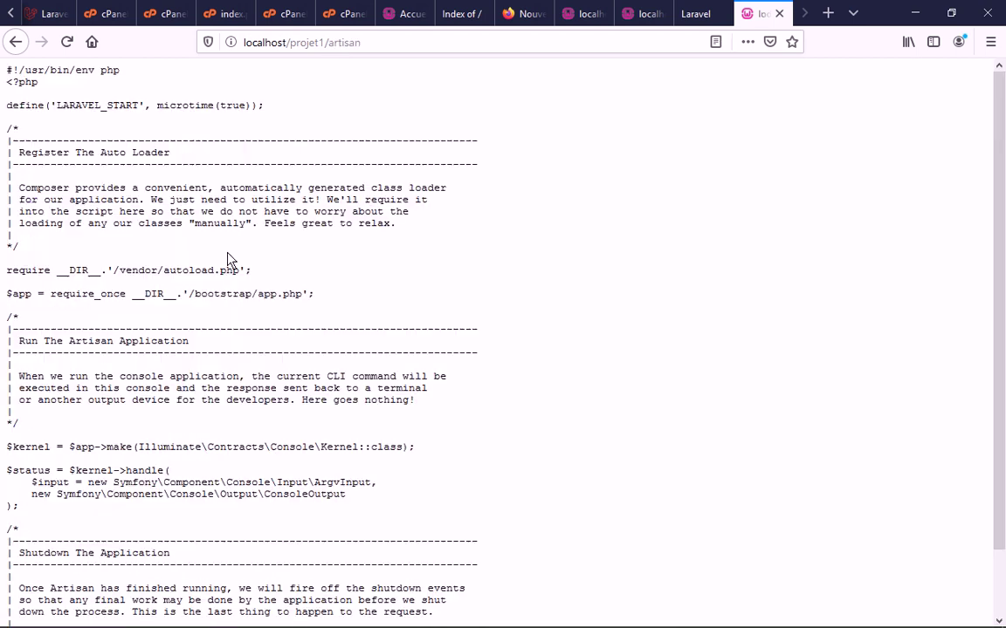
scroll(227, 260, "down", 3)
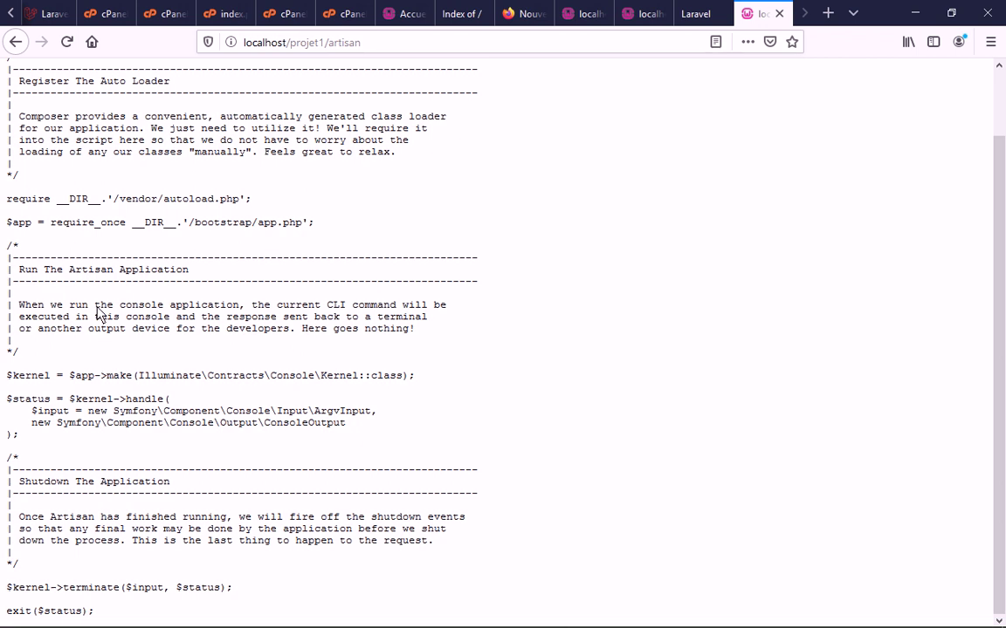
scroll(102, 365, "up", 3)
key("alt+Left")
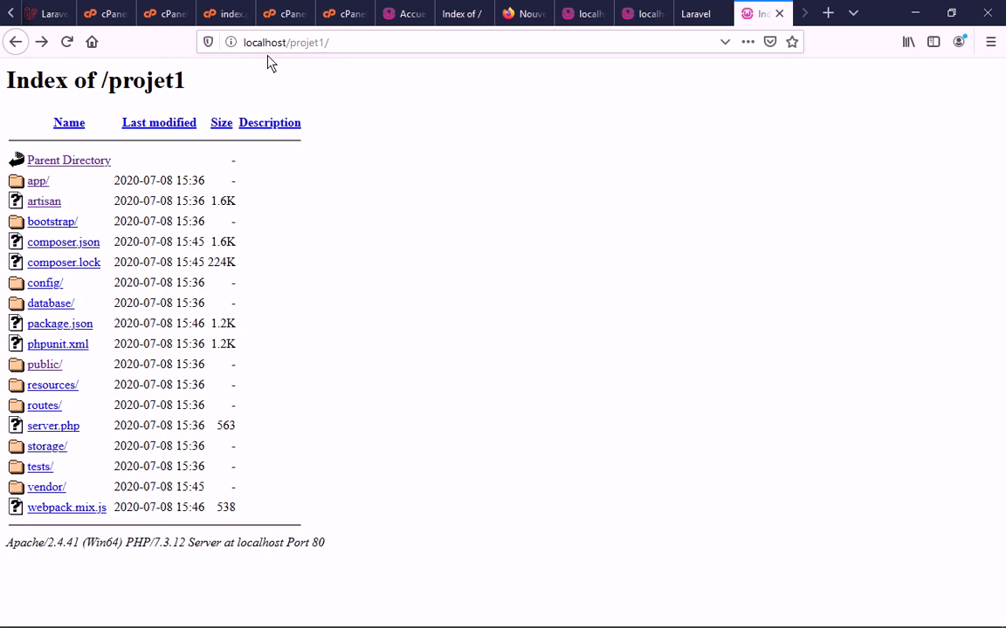
Open routes/web.php, see its fatal error, and return to the routes listing
left_click(40, 407)
left_click(48, 242)
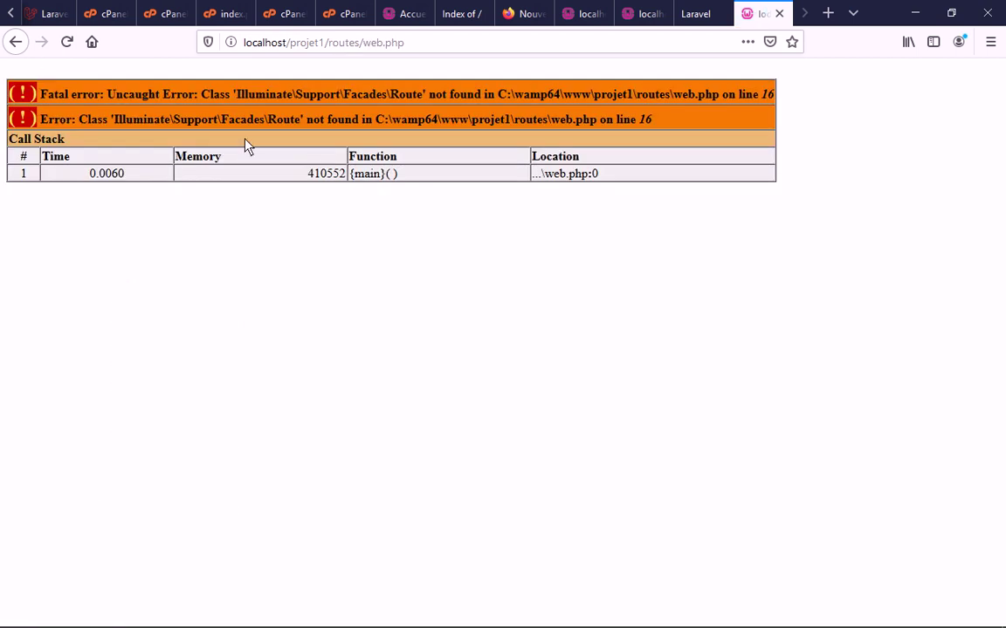
key("alt+Left")
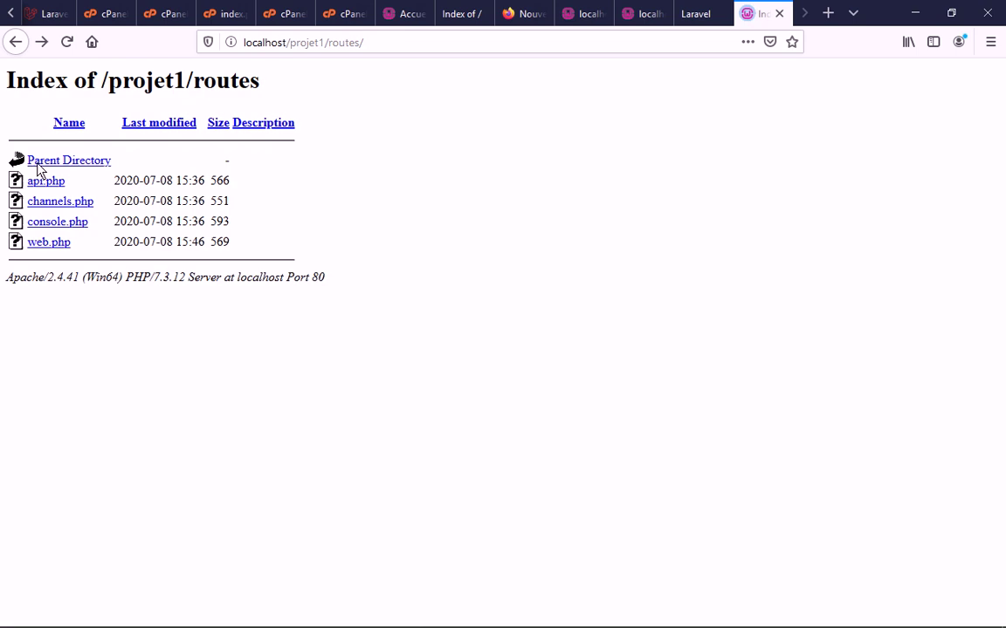
key("alt+Left")
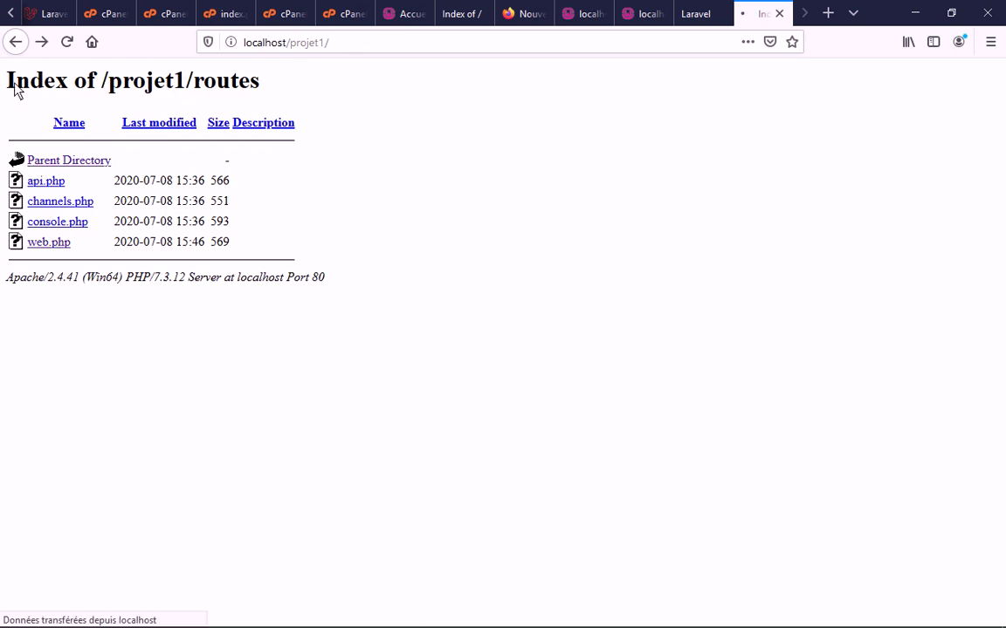
left_click(46, 405)
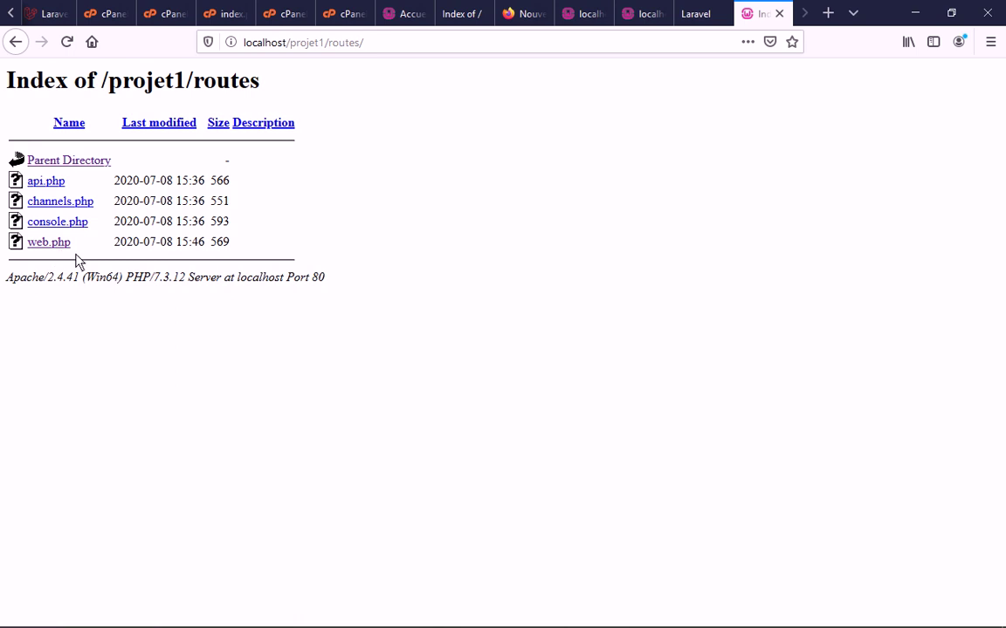
Open projet1\routes in File Explorer and paste a copy of web.php
mouse_move(234, 598)
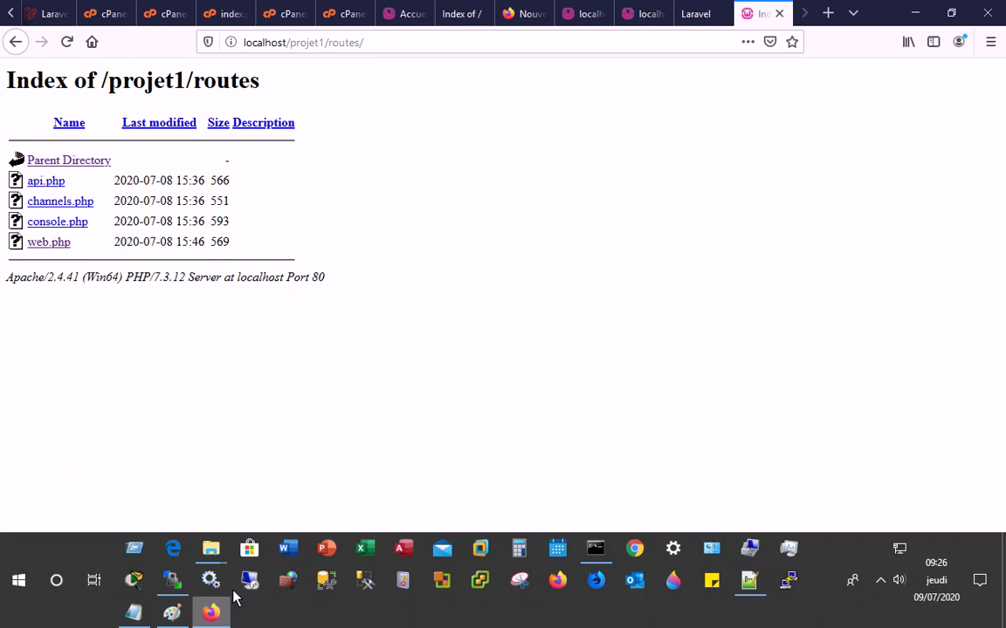
mouse_move(210, 547)
left_click(245, 497)
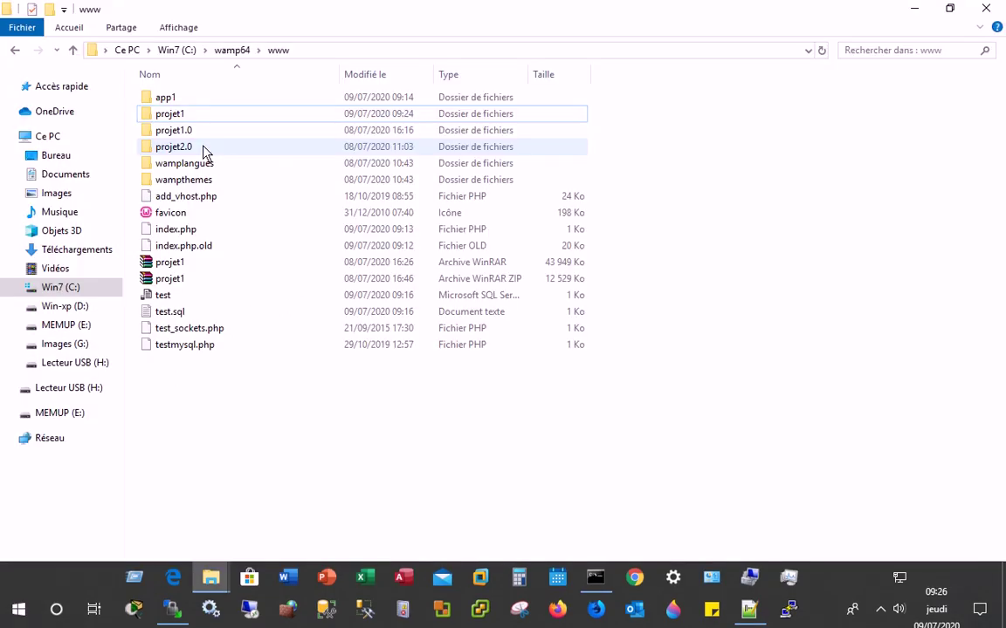
key("Return")
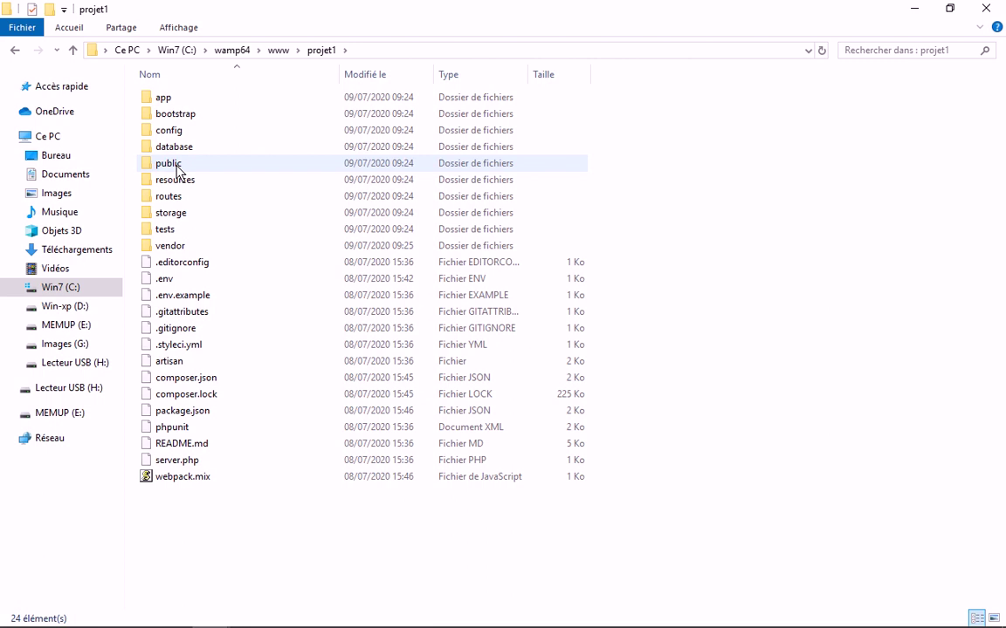
left_click(174, 199)
double_click(175, 199)
left_click(179, 154)
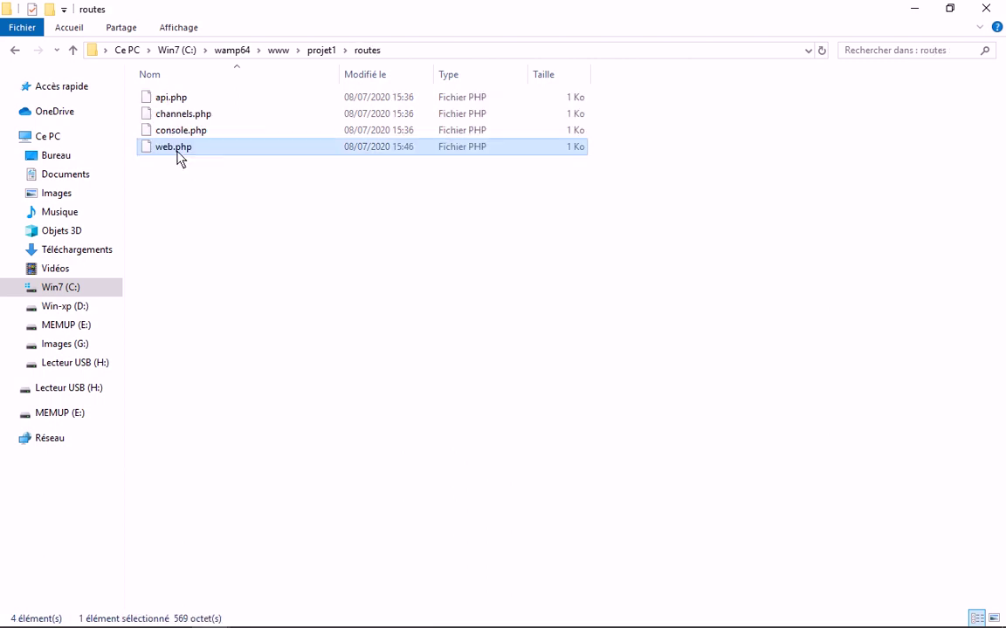
key("ctrl+v")
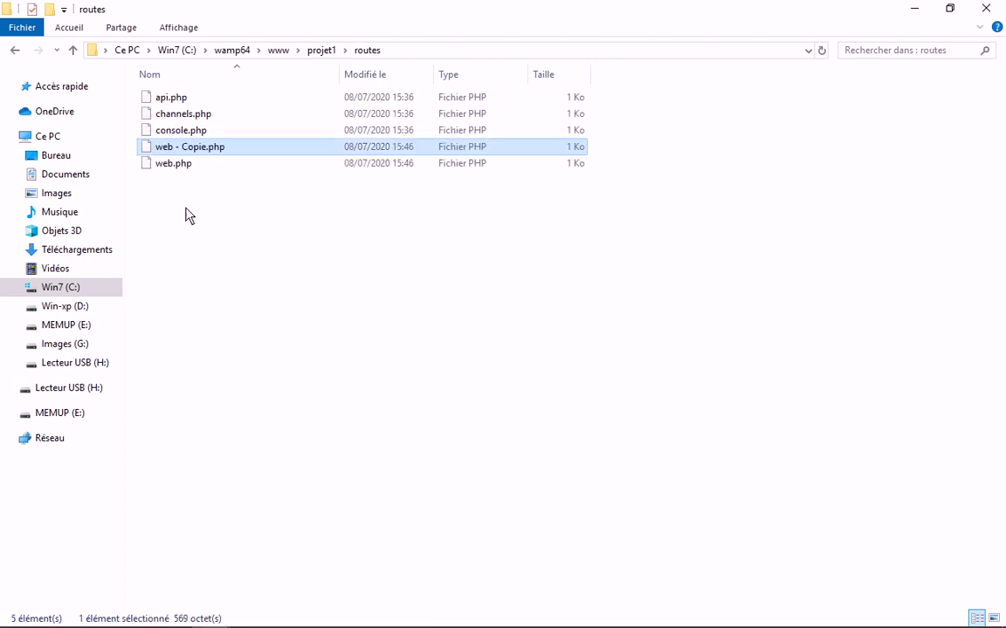
Rename 'web - Copie.php' to web.php.old
left_click(211, 154)
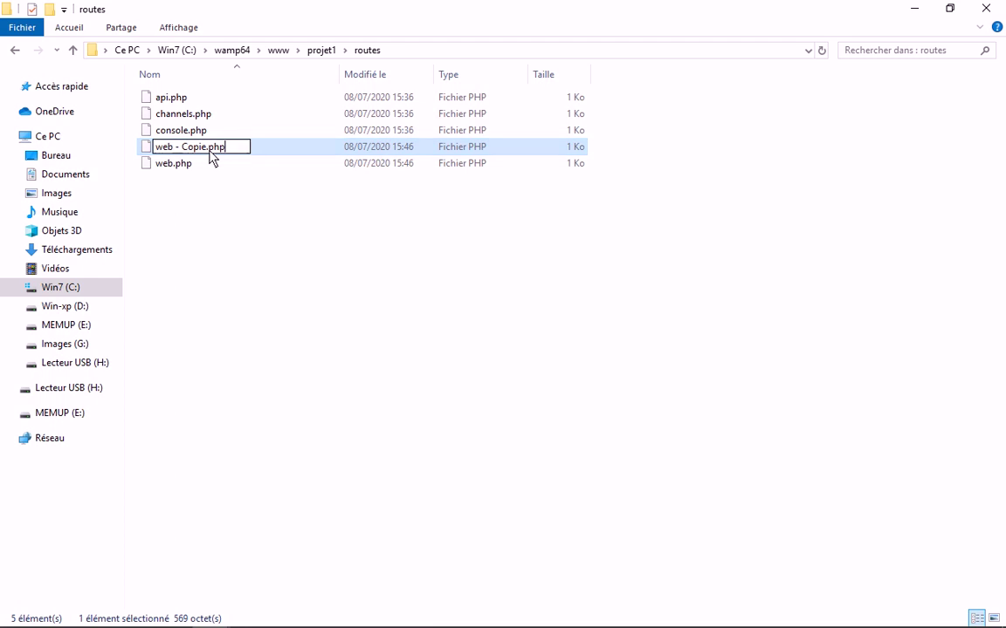
left_click(205, 150)
key("BackSpace")
key("BackSpace")
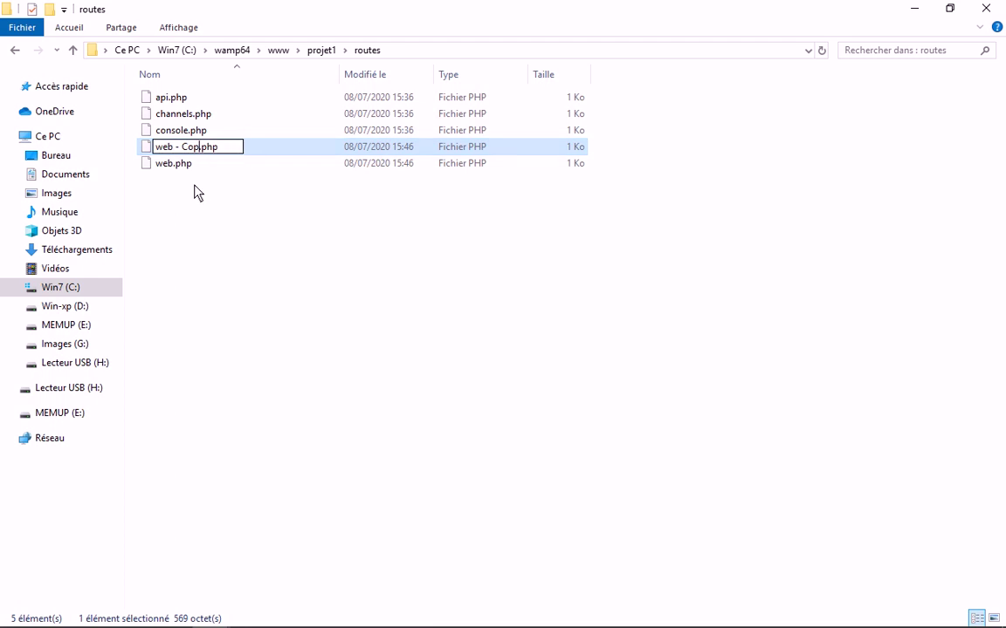
key("BackSpace")
key("BackSpace")
key("BackSpace")
key("BackSpace")
key("BackSpace")
key("BackSpace")
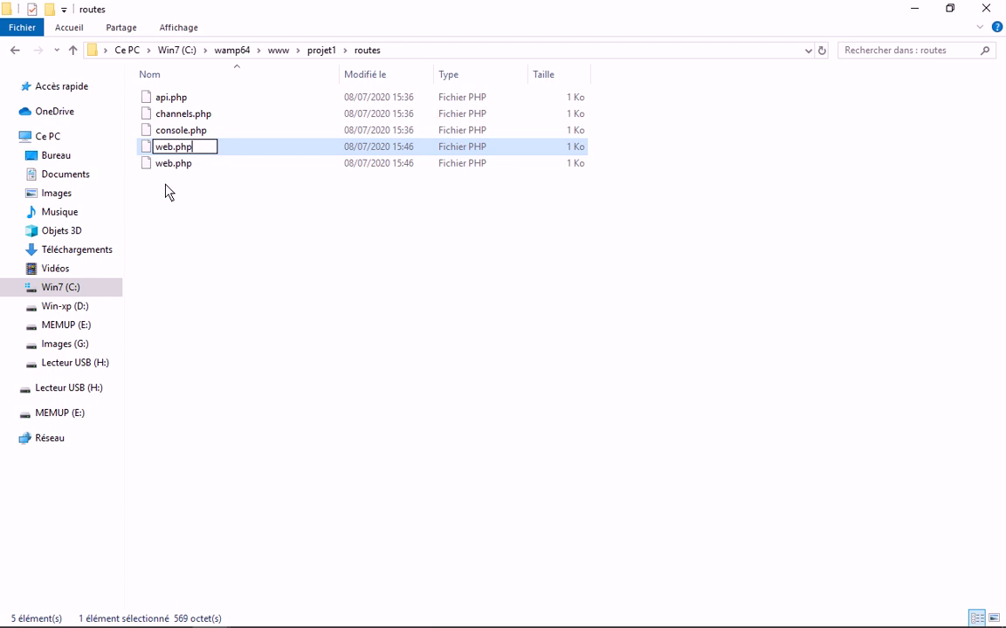
type(".old")
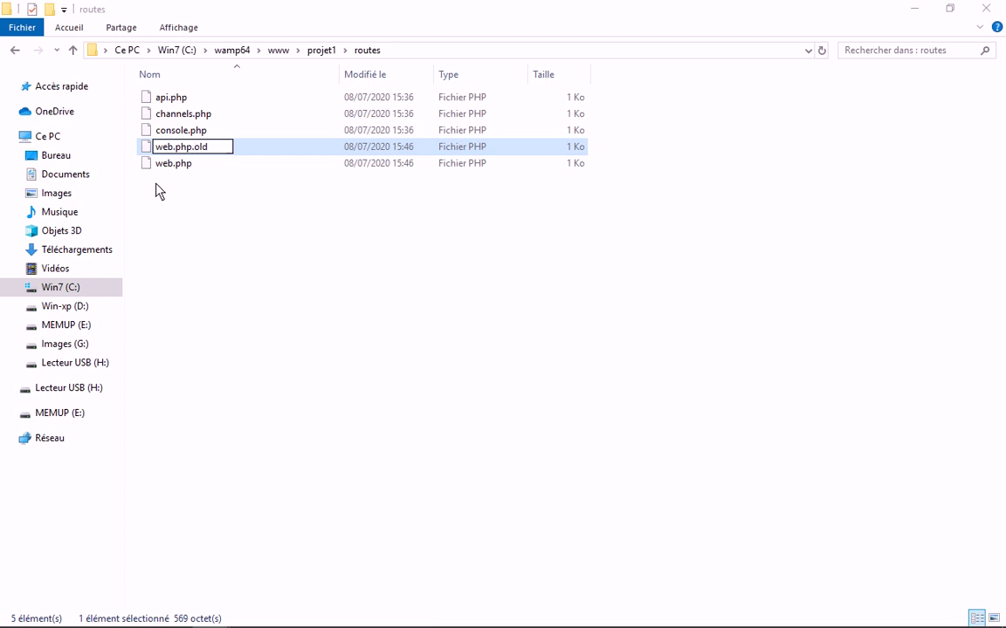
key("Return")
key("Return")
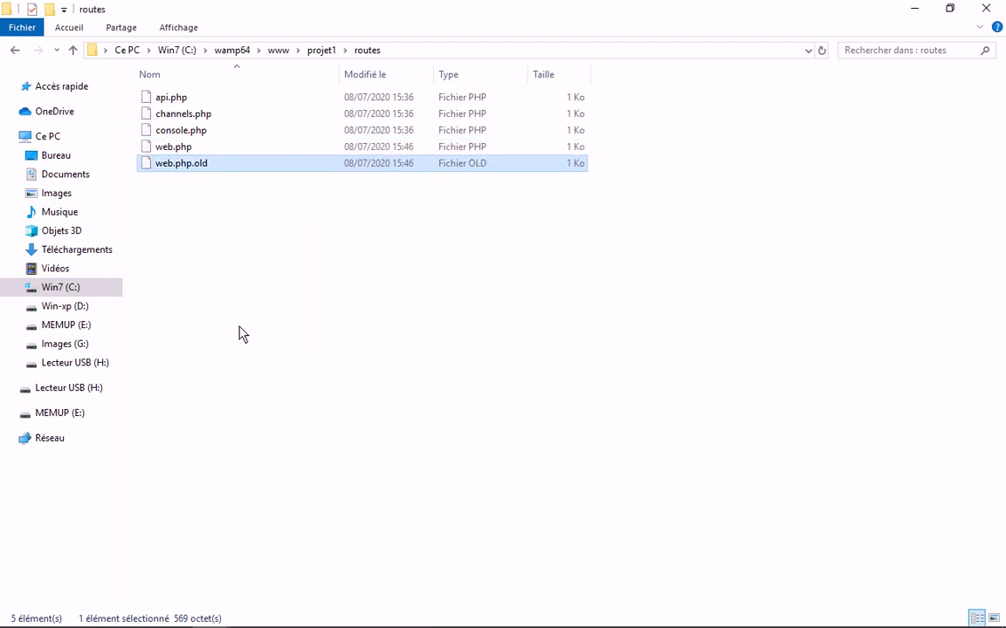
Reload the routes listing in Firefox and open web.php.old
mouse_move(285, 616)
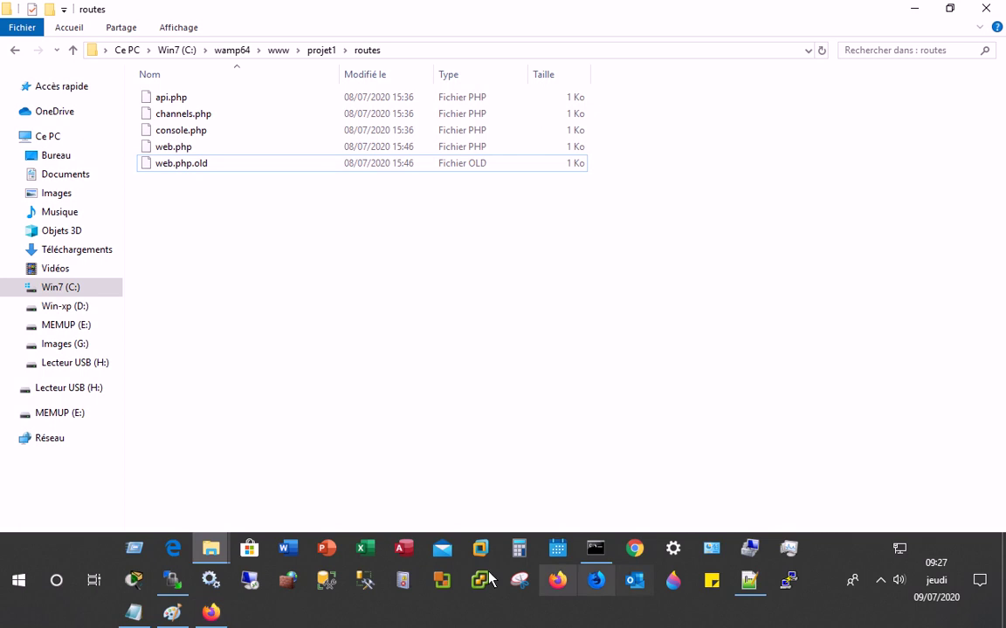
left_click(556, 580)
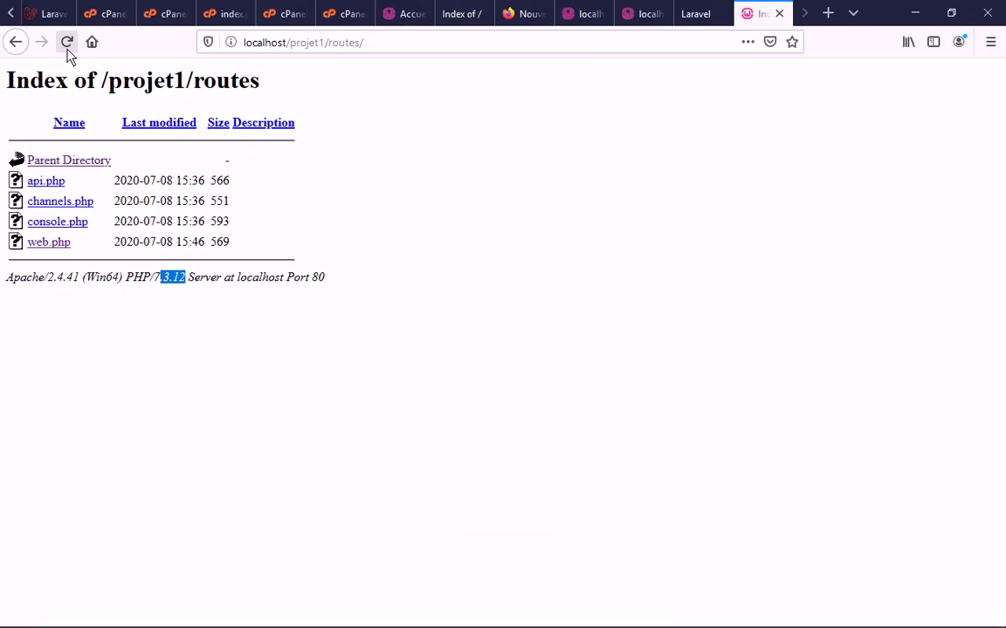
left_click(67, 50)
left_click(60, 263)
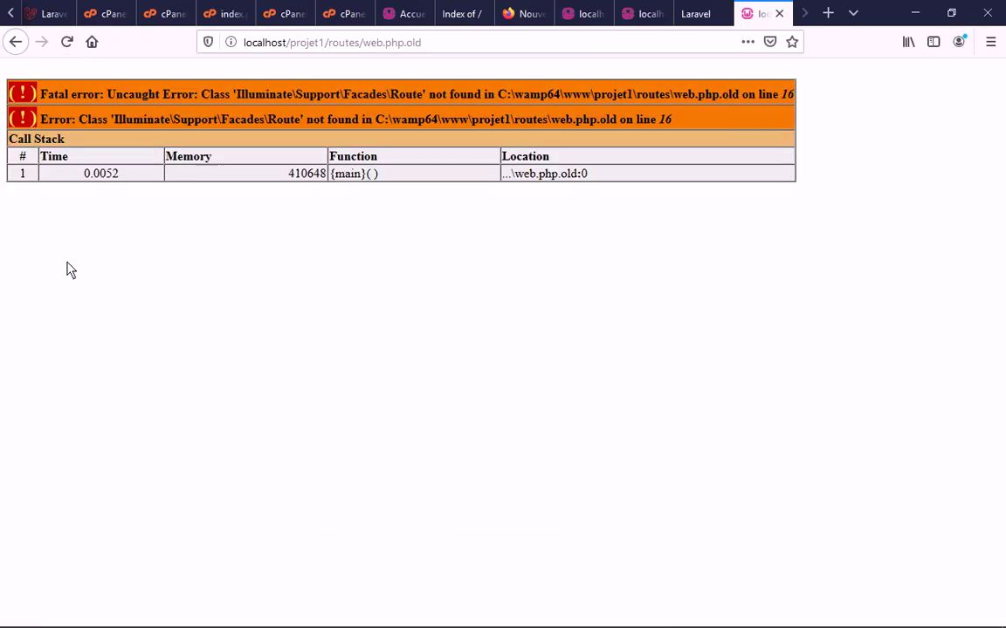
left_click(15, 42)
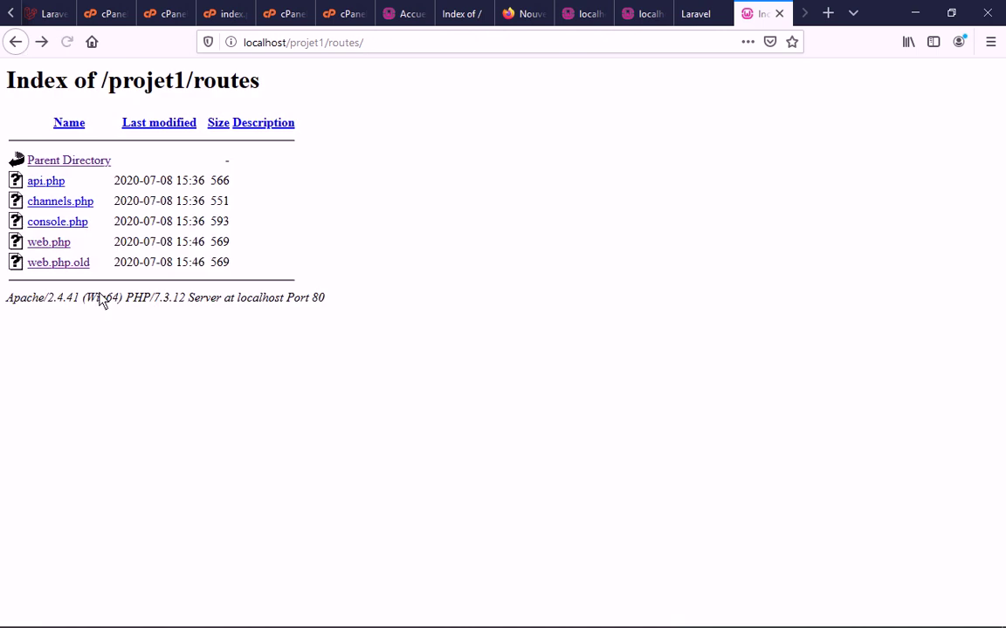
left_click(80, 261)
key("alt+Left")
Browse the projet1 config listing, then go back to the localhost welcome page
left_click(13, 43)
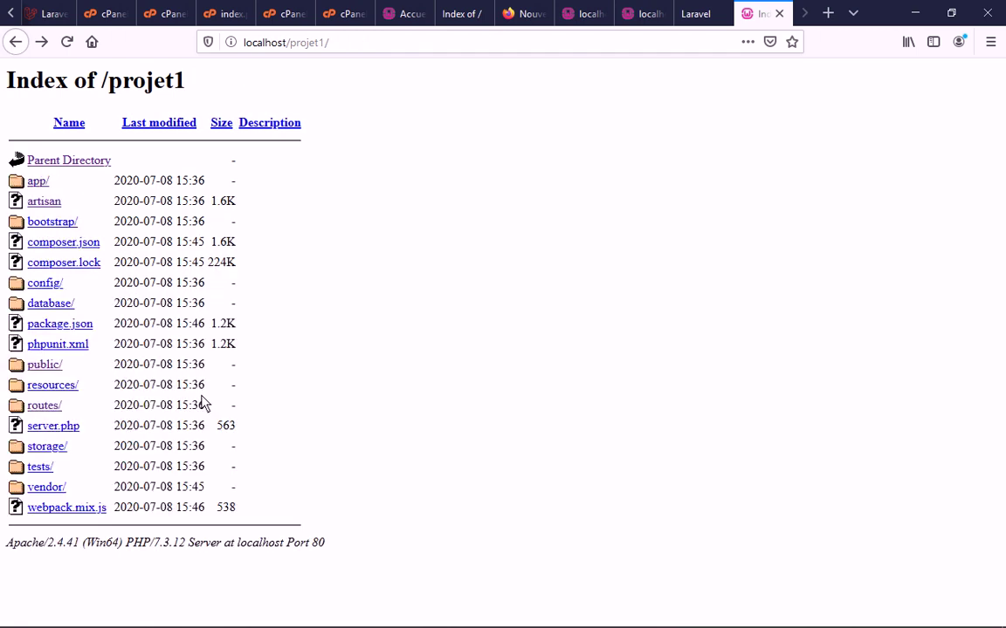
left_click(41, 286)
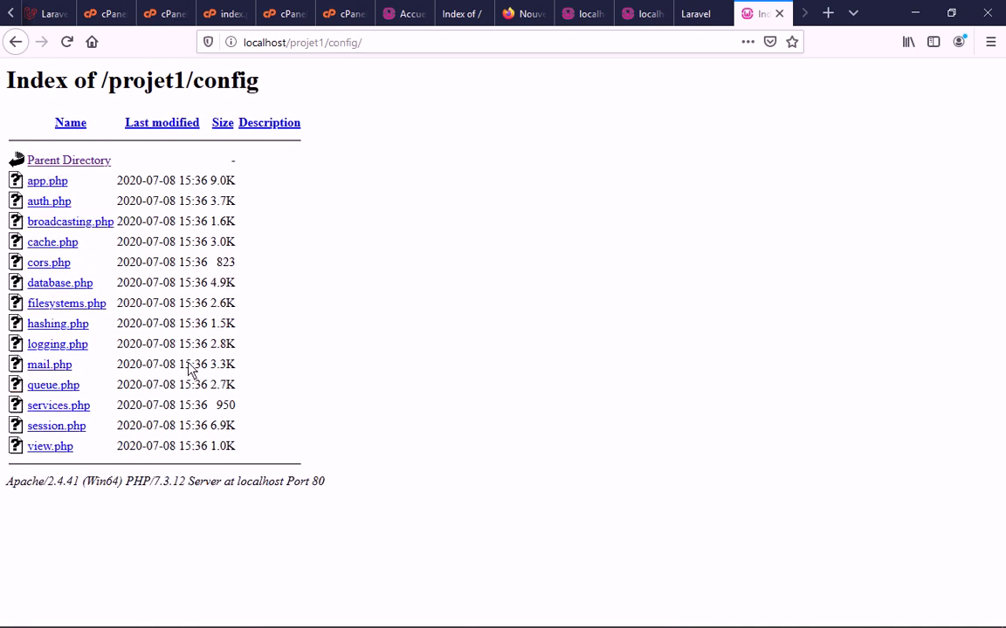
left_click(15, 42)
left_click(15, 42)
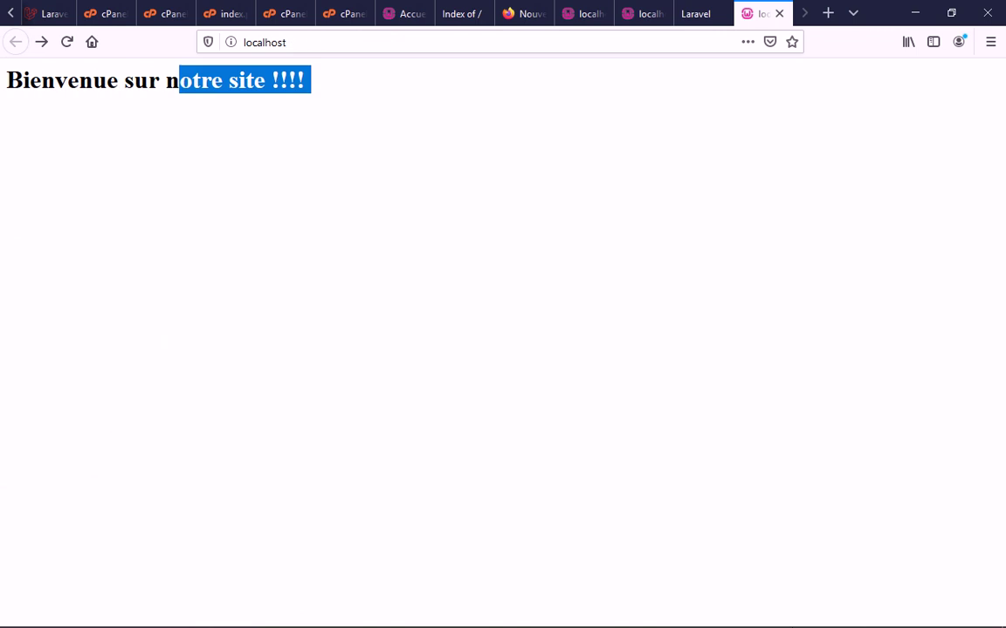
Load localhost/projet1/public/ to show the Laravel welcome page
left_click(379, 48)
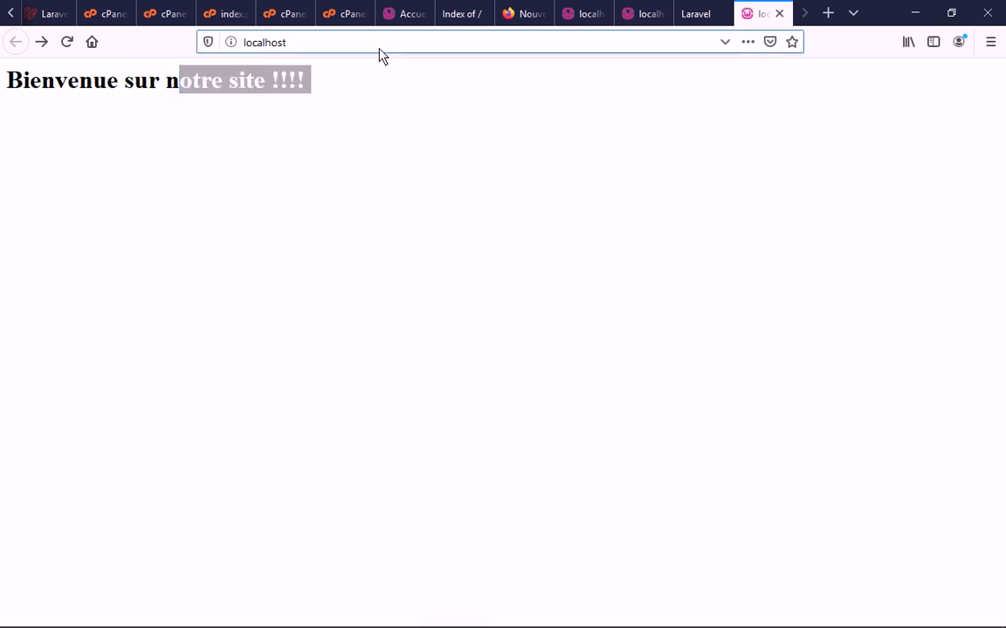
type("/pro")
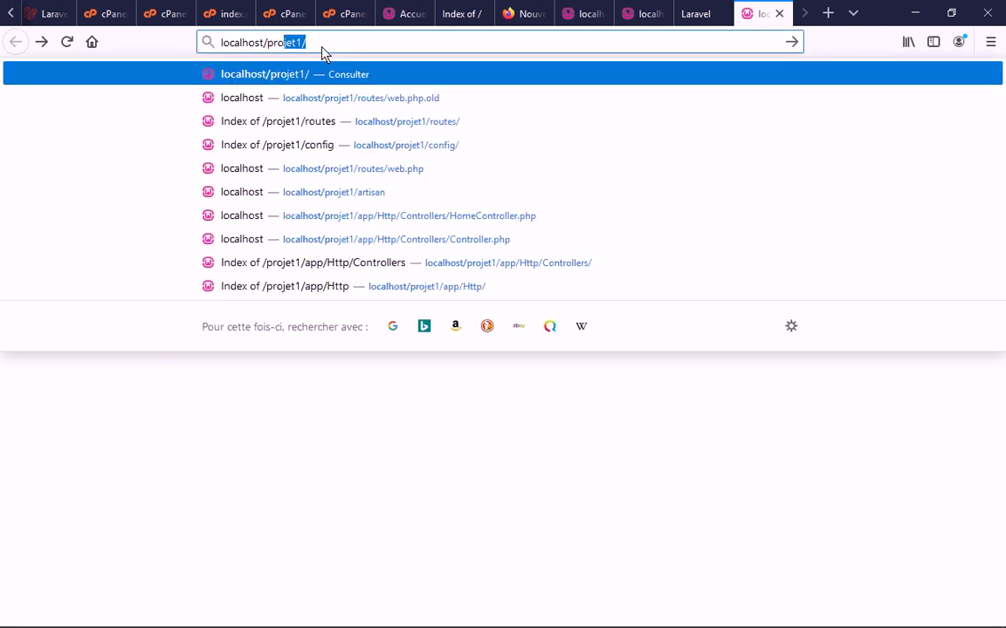
type("jet1/")
type("public/")
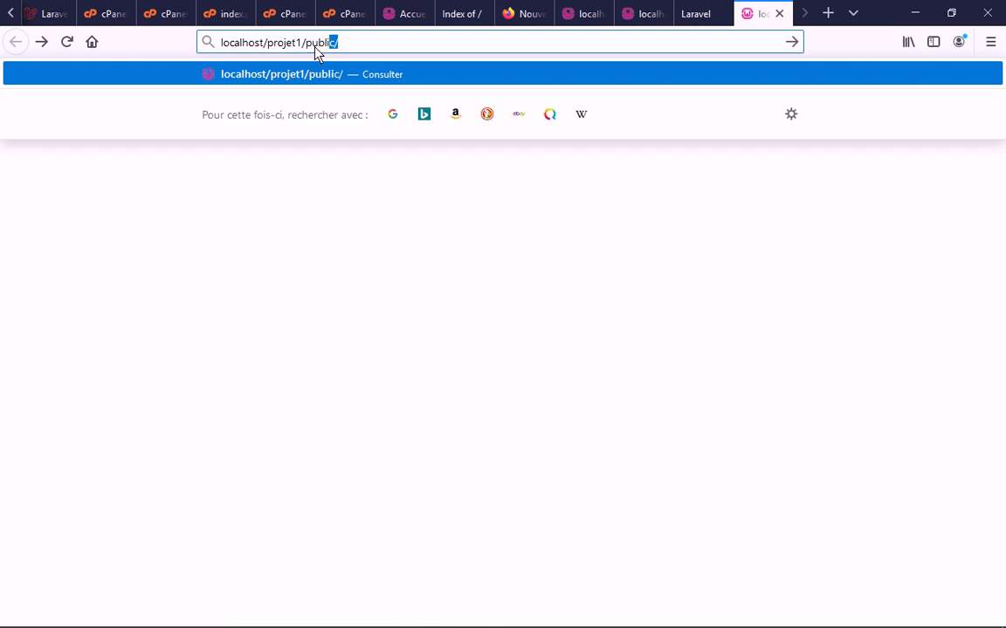
key("Return")
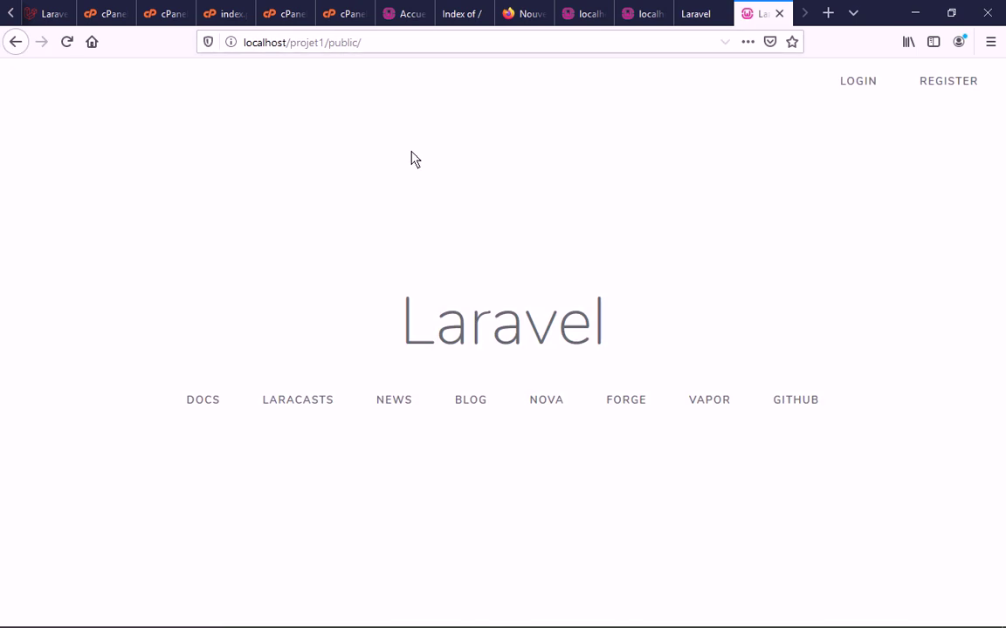
Select the projet1/public/ part of the page address
left_click_drag(400, 323, 352, 270)
left_click(353, 275)
left_click_drag(244, 46, 344, 50)
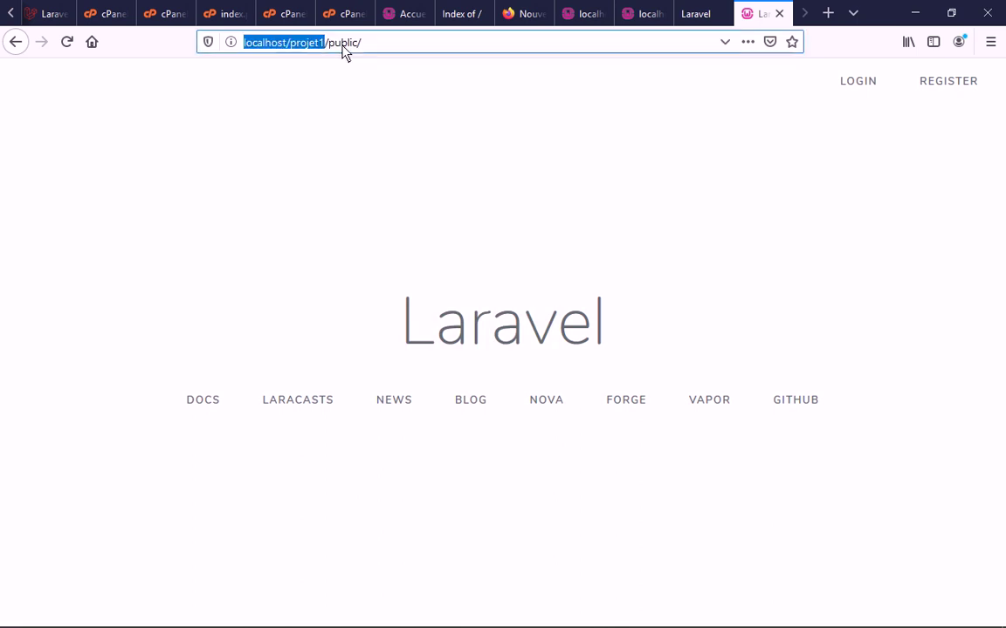
left_click(303, 50)
left_click(303, 48)
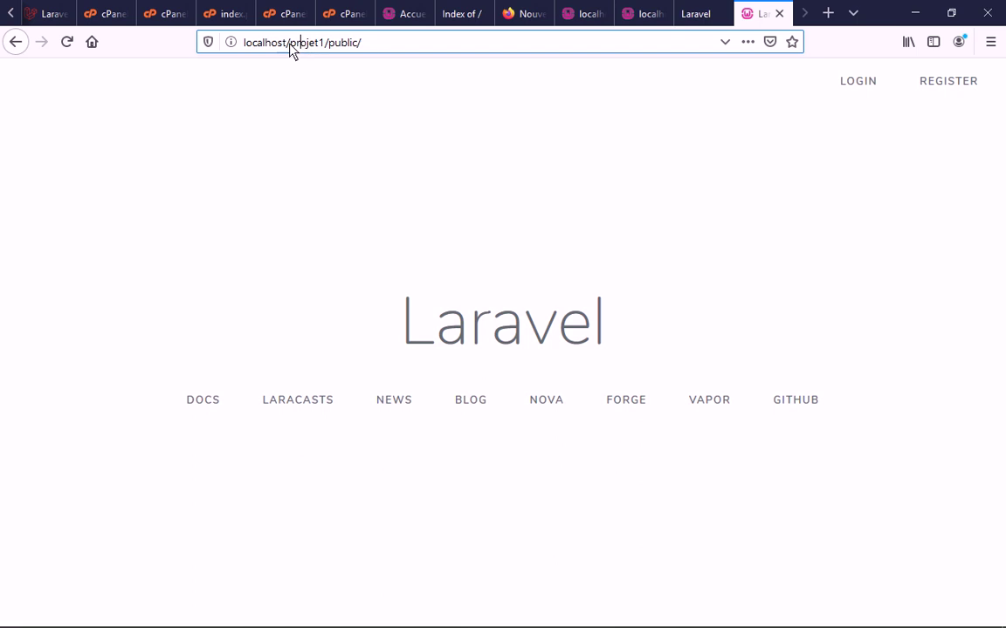
left_click_drag(337, 50, 364, 50)
key("ctrl+c")
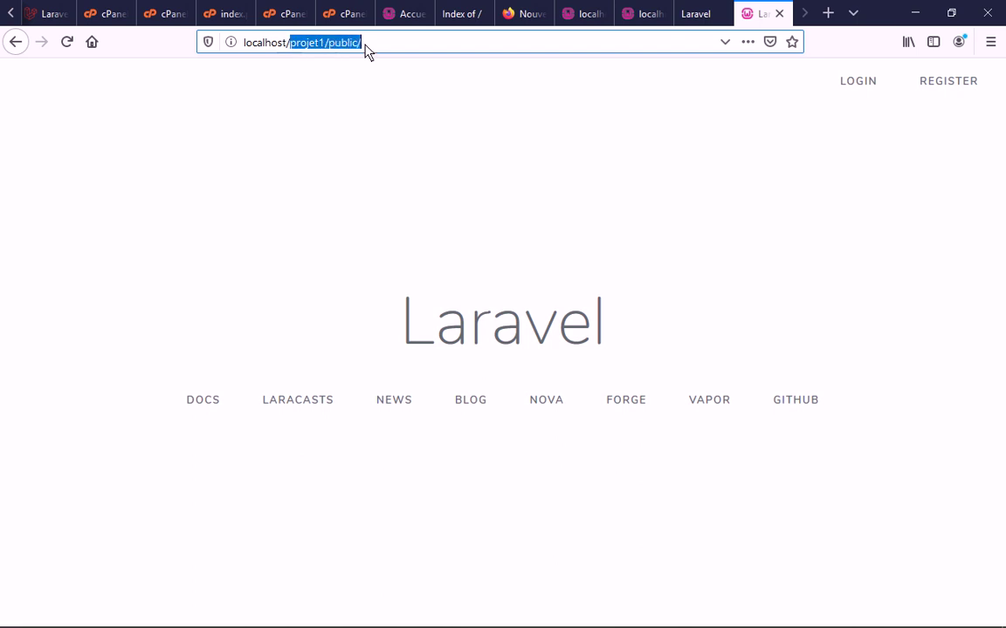
mouse_move(925, 598)
left_click(879, 580)
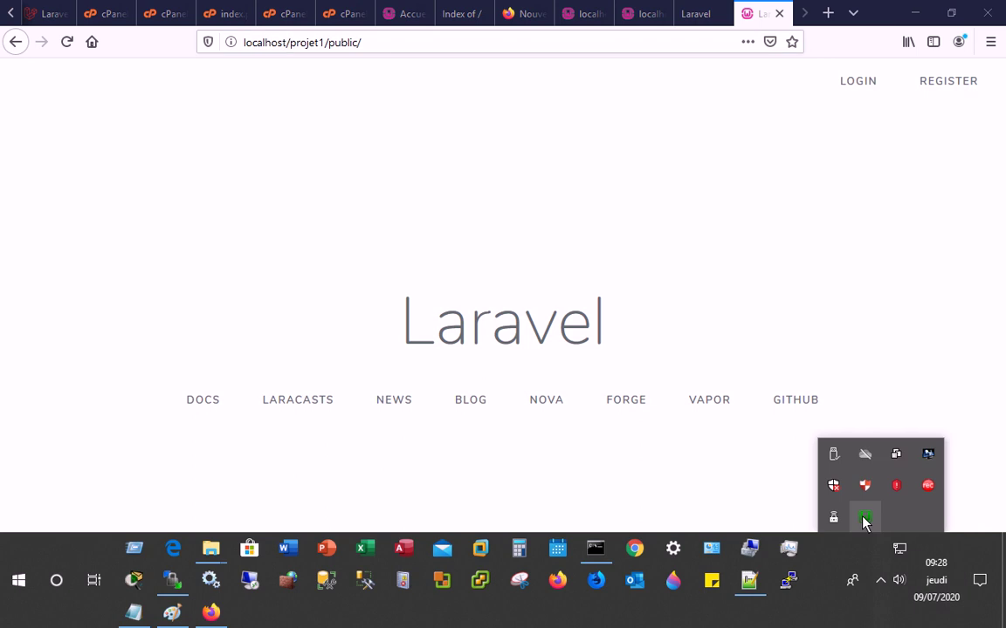
Open httpd-vhosts.conf from WampServer's Apache menu in Notepad++
left_click(864, 520)
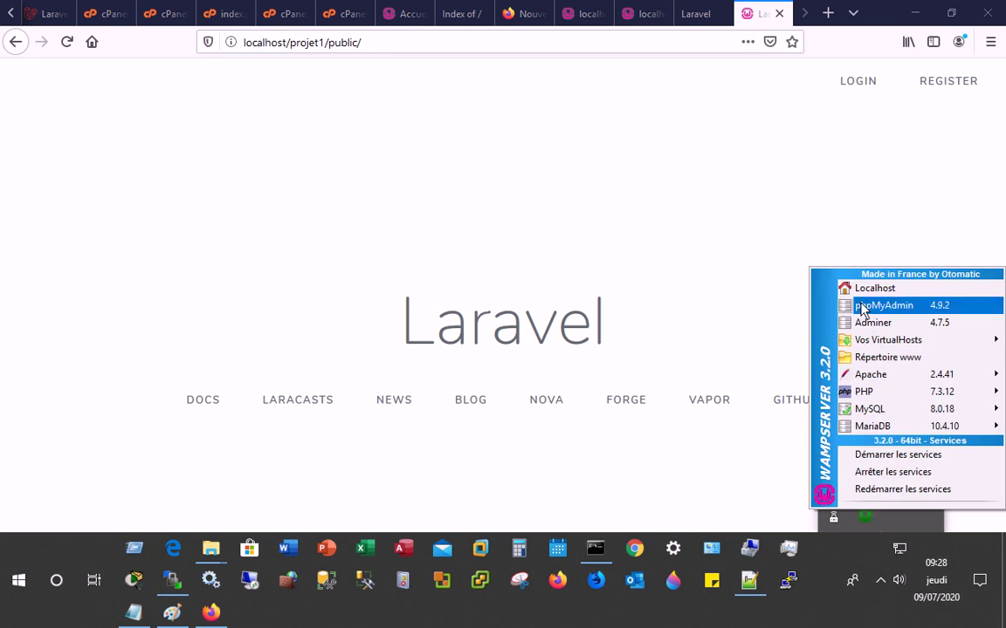
left_click(940, 382)
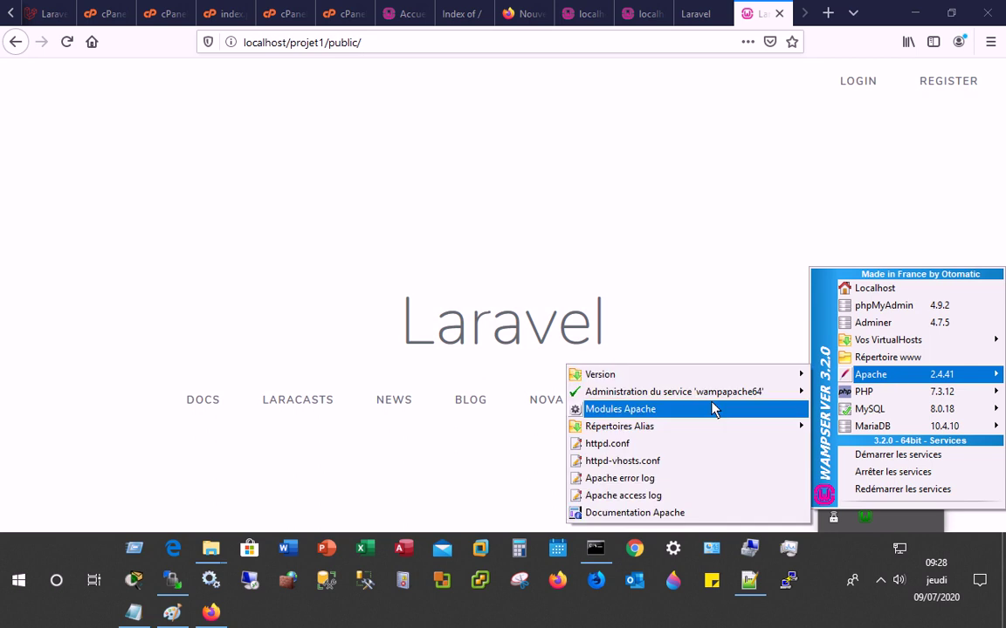
left_click(622, 462)
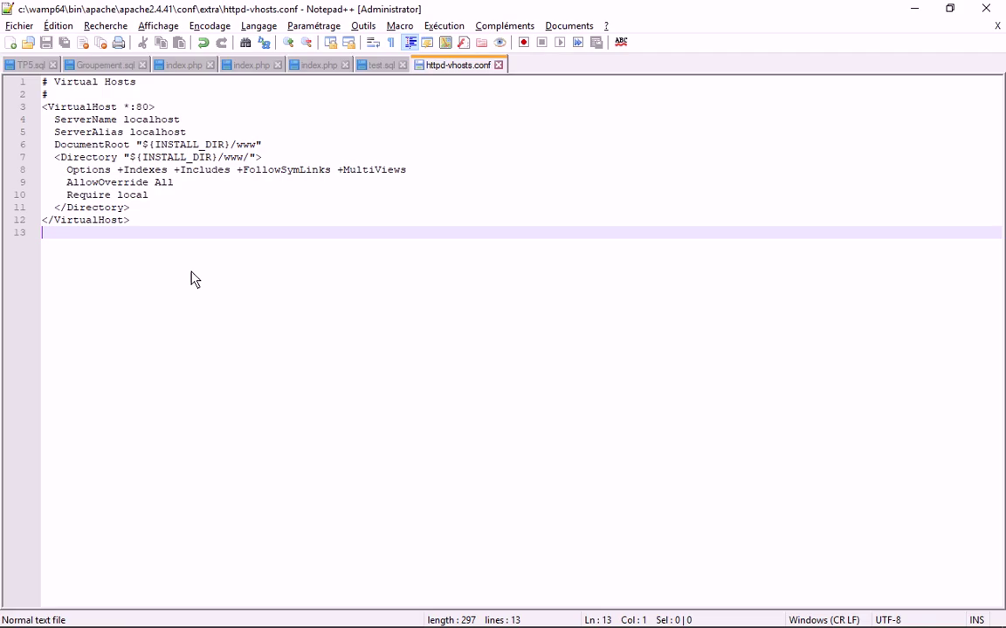
Append projet1/public to the DocumentRoot and Directory www paths and save the file
left_click(256, 147)
key("ctrl+v")
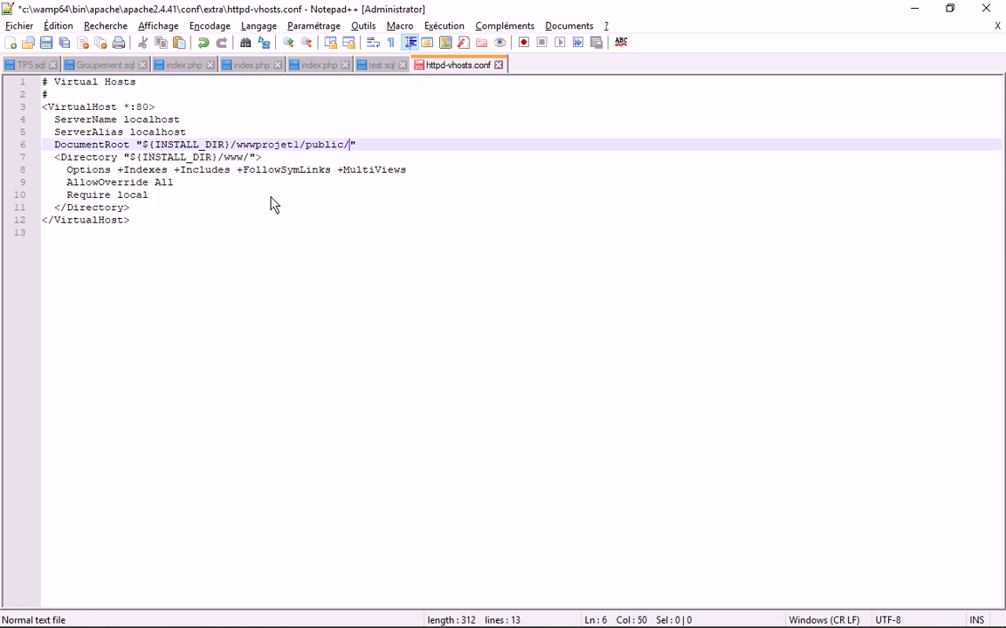
key("shift+Down")
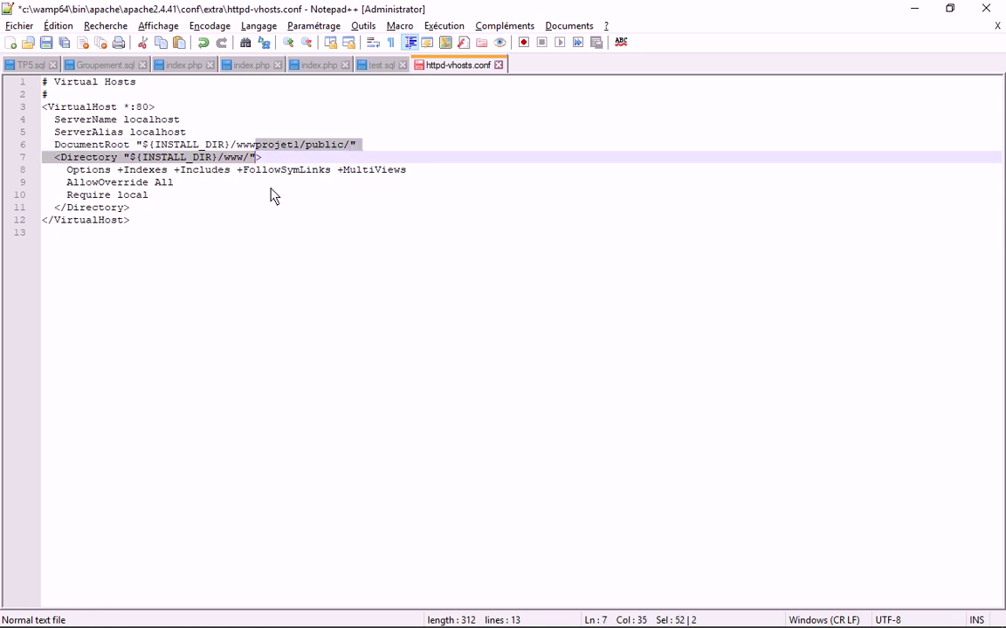
left_click(256, 145)
type("/")
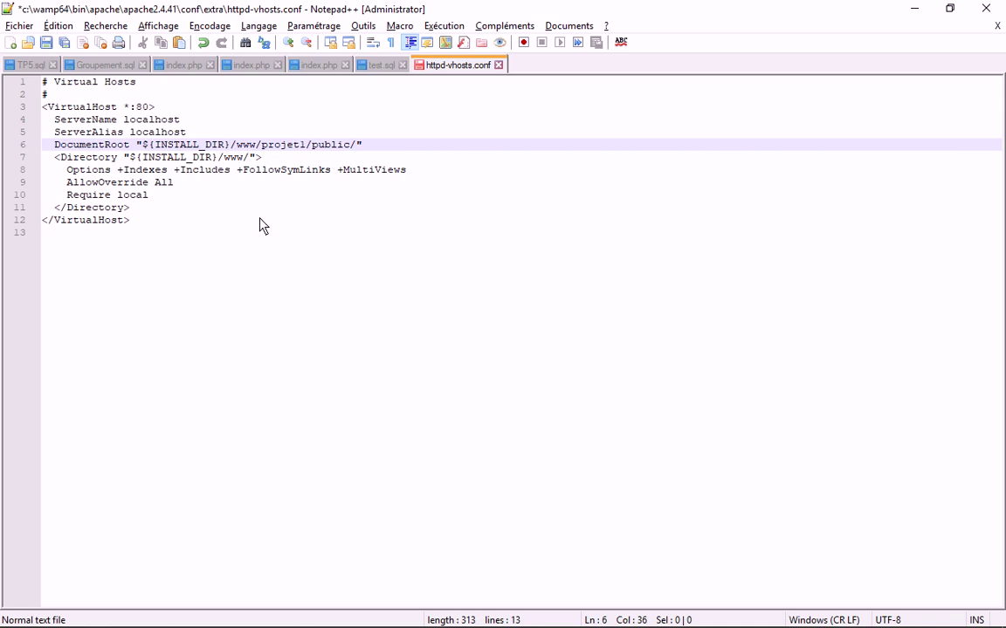
left_click(244, 158)
type("/")
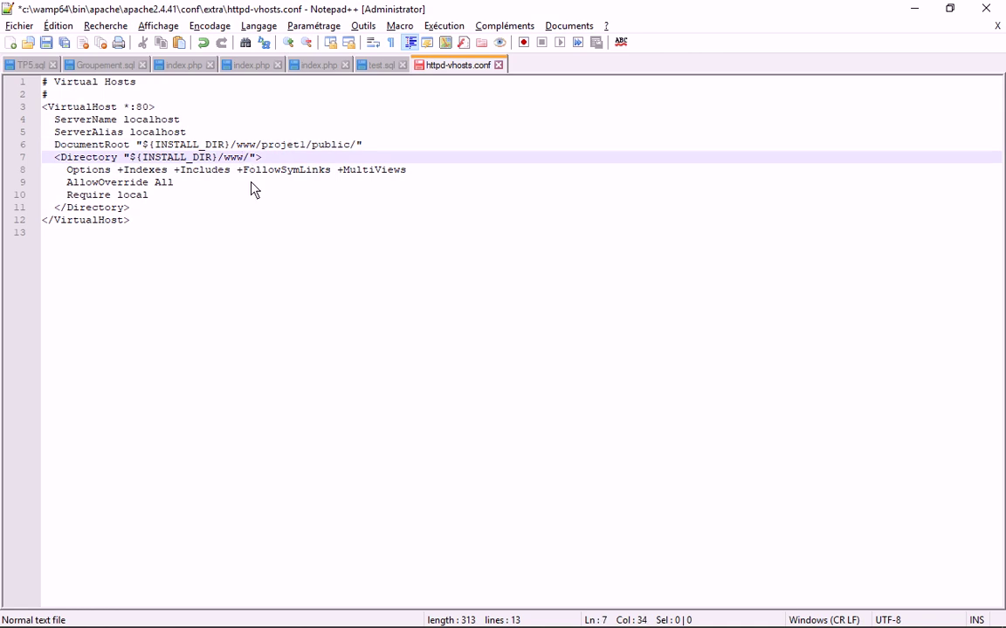
key("ctrl+v")
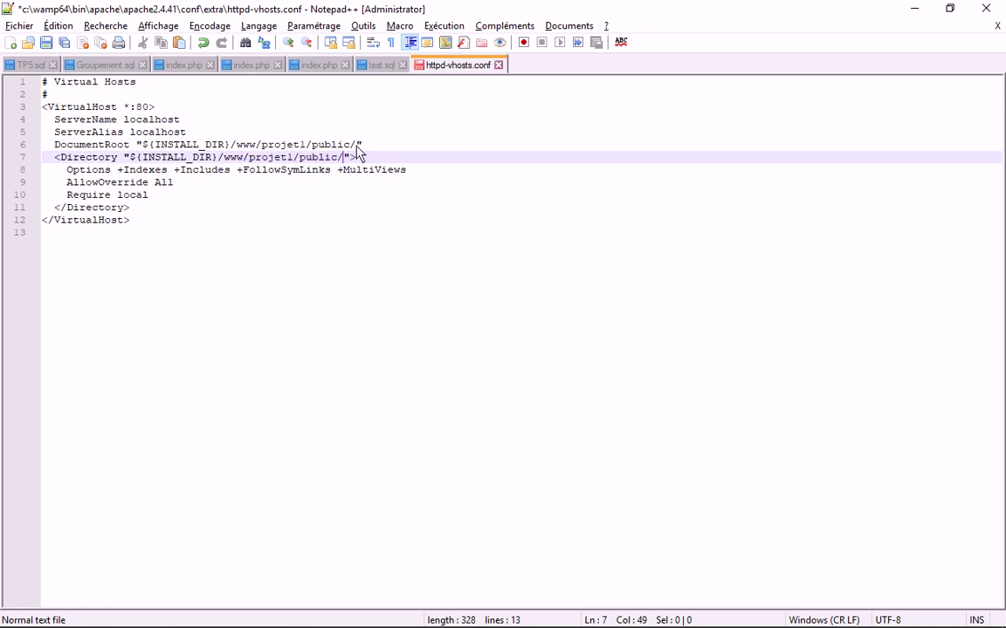
left_click(357, 145)
key("BackSpace")
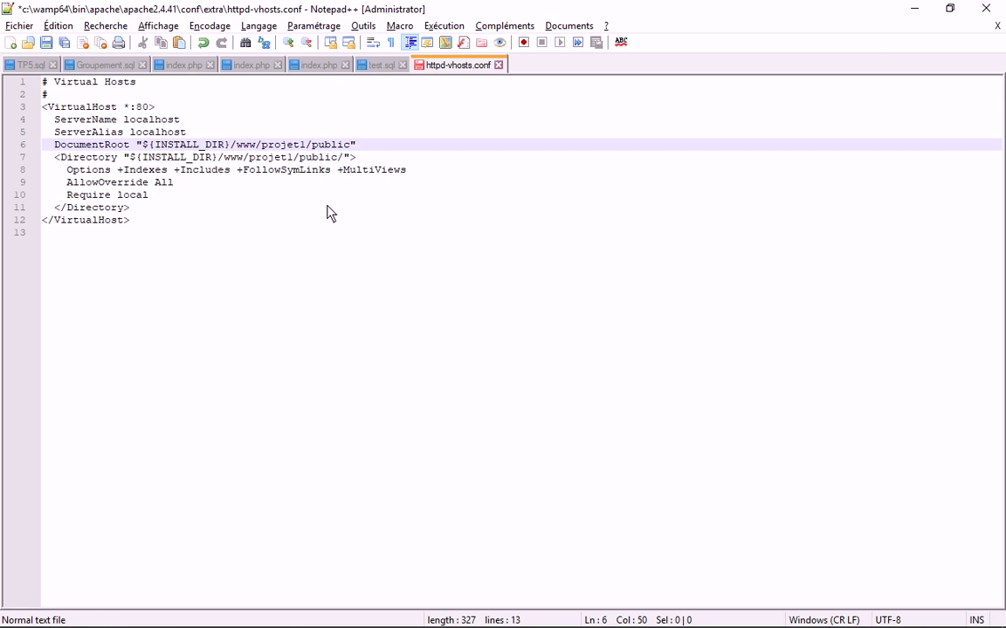
key("ctrl+s")
key("alt+Tab")
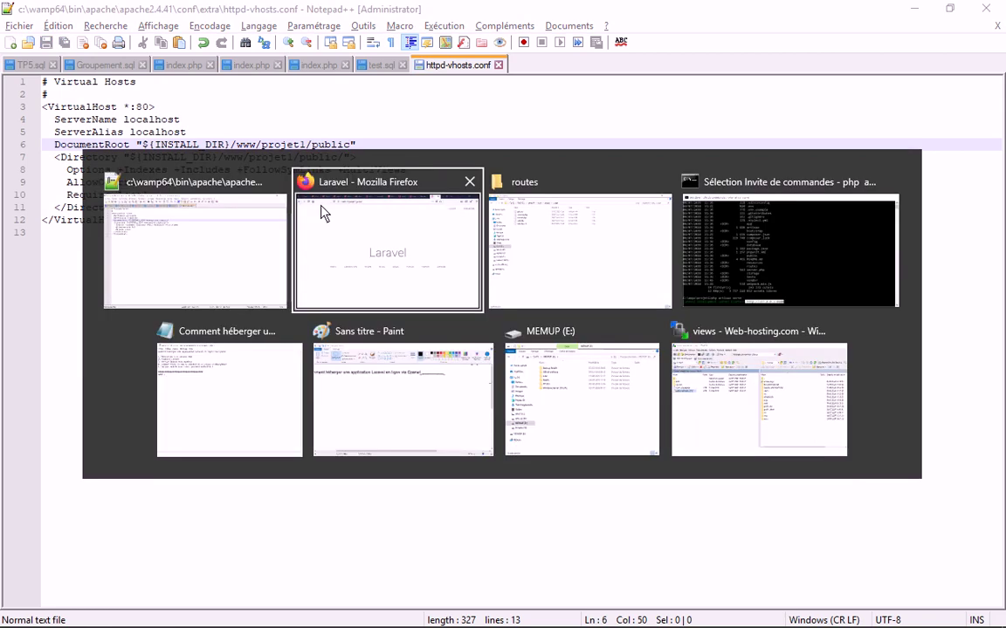
Dismiss the WampServer menu and strip projet1/public/ from the address to load plain localhost
left_click(322, 212)
left_click(879, 580)
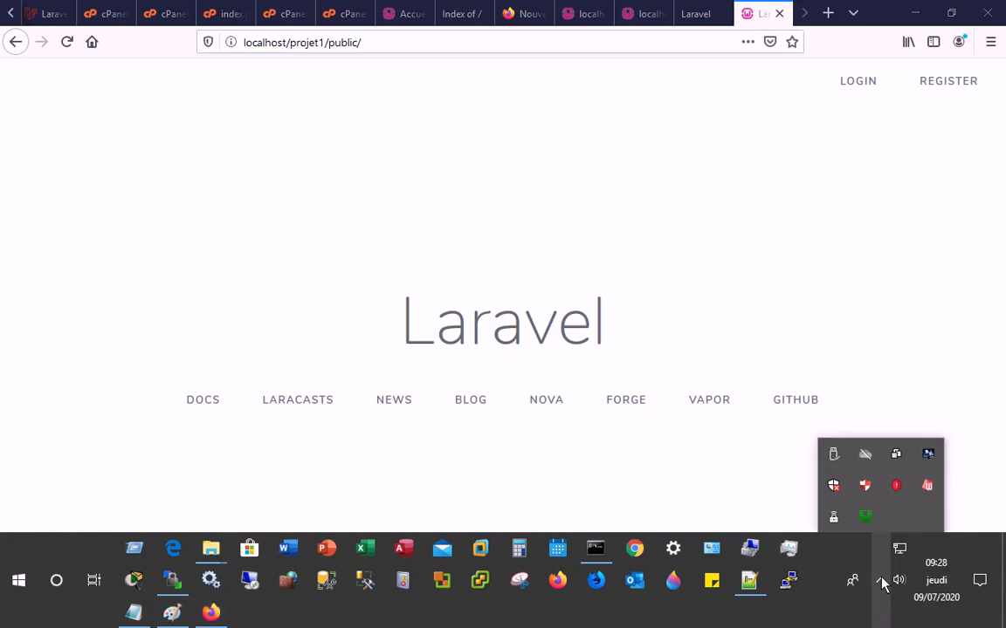
left_click(864, 517)
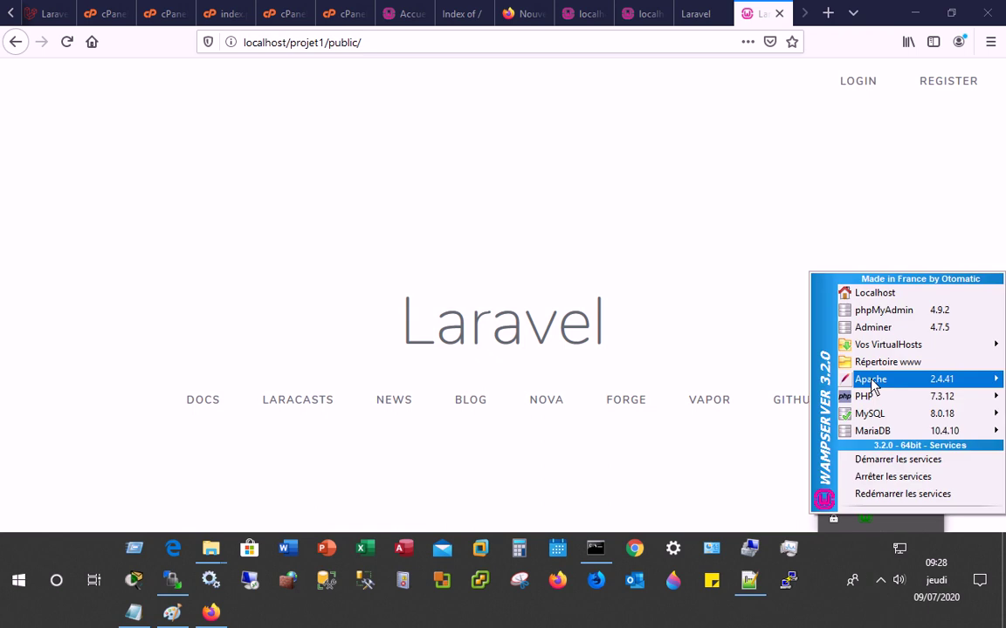
mouse_move(871, 384)
mouse_move(747, 399)
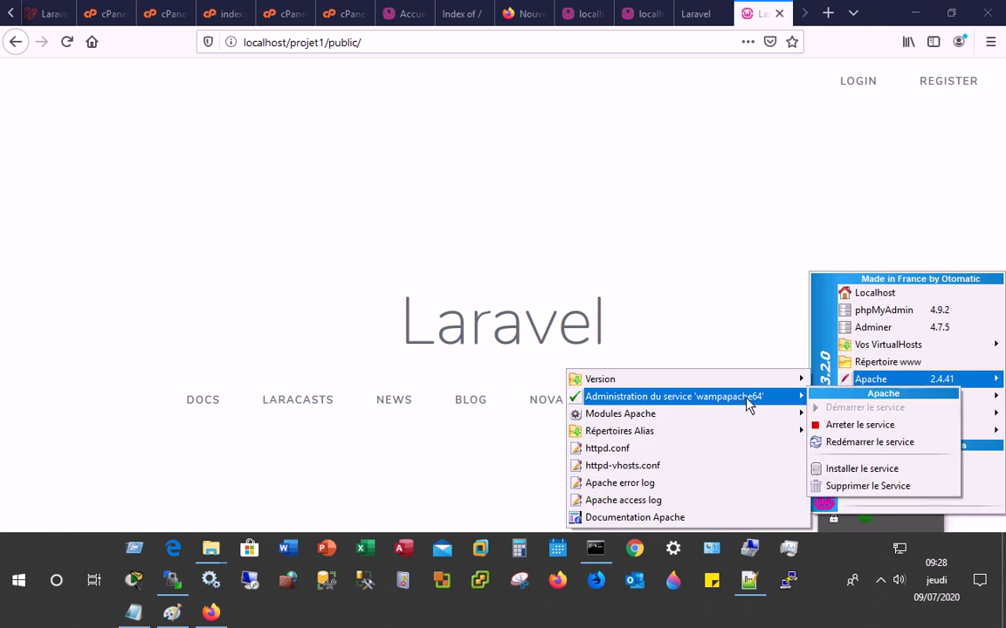
left_click(622, 448)
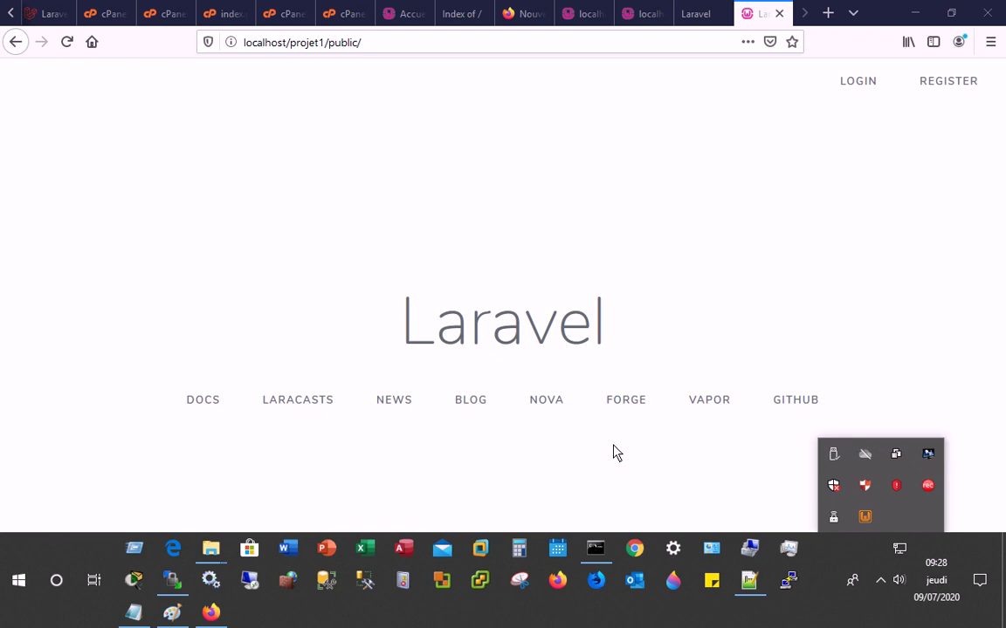
left_click(614, 452)
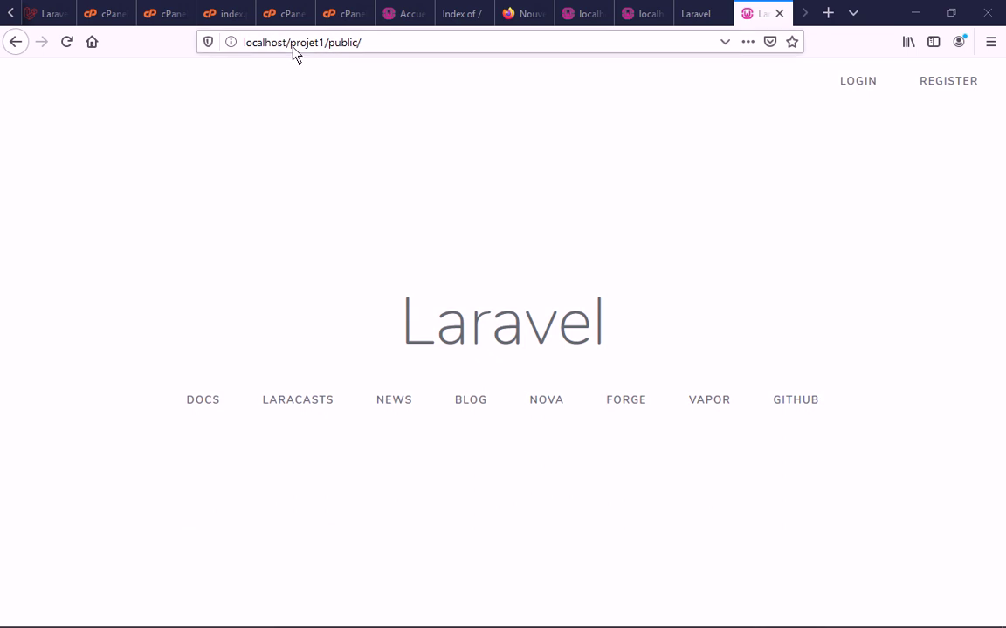
left_click_drag(292, 43, 361, 42)
key("BackSpace")
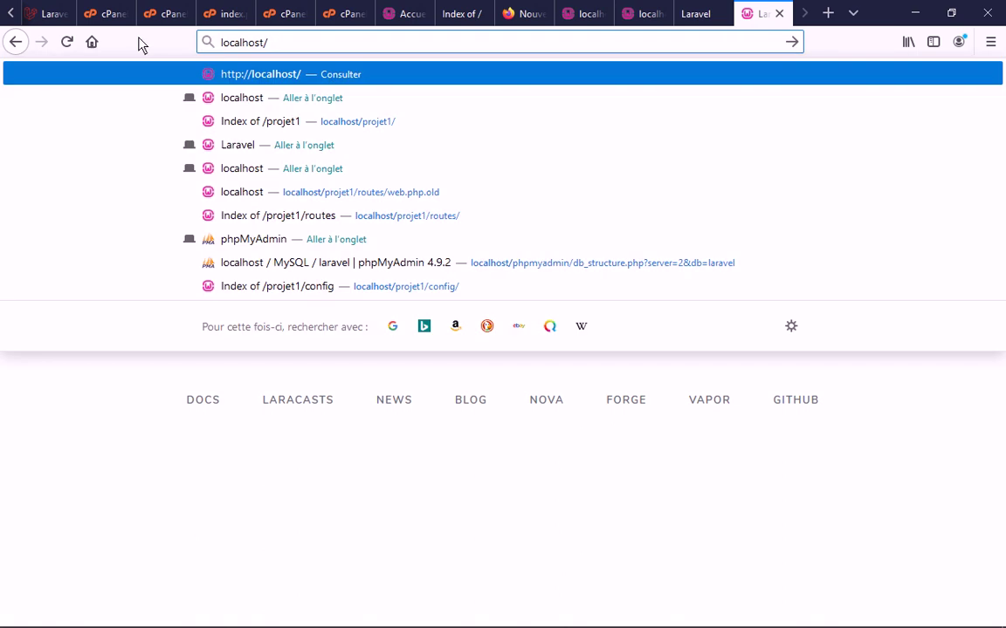
key("Return")
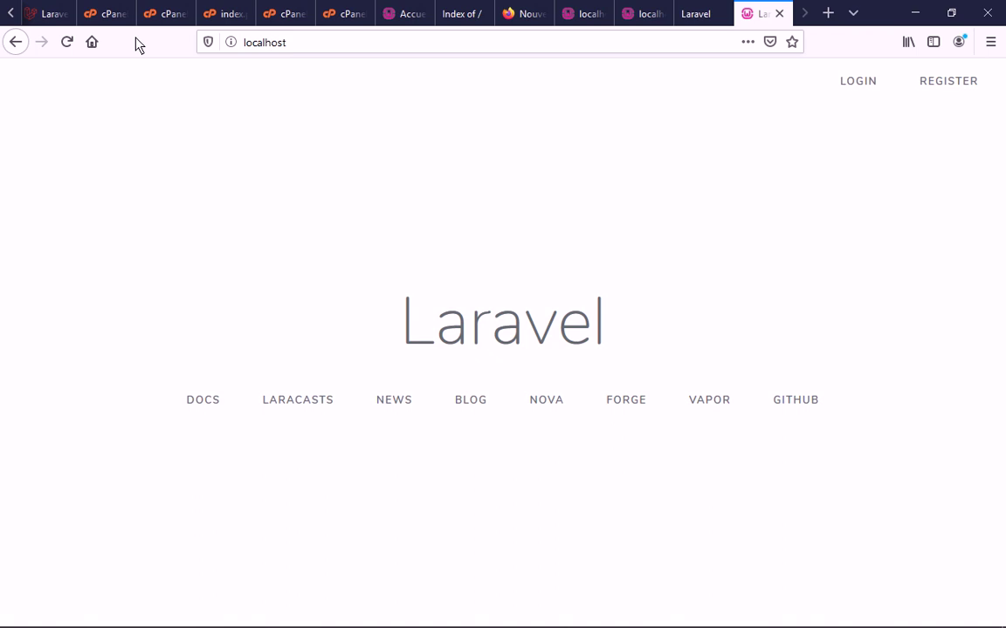
Try localhost/app, which returns 404, then return to plain localhost
left_click(304, 47)
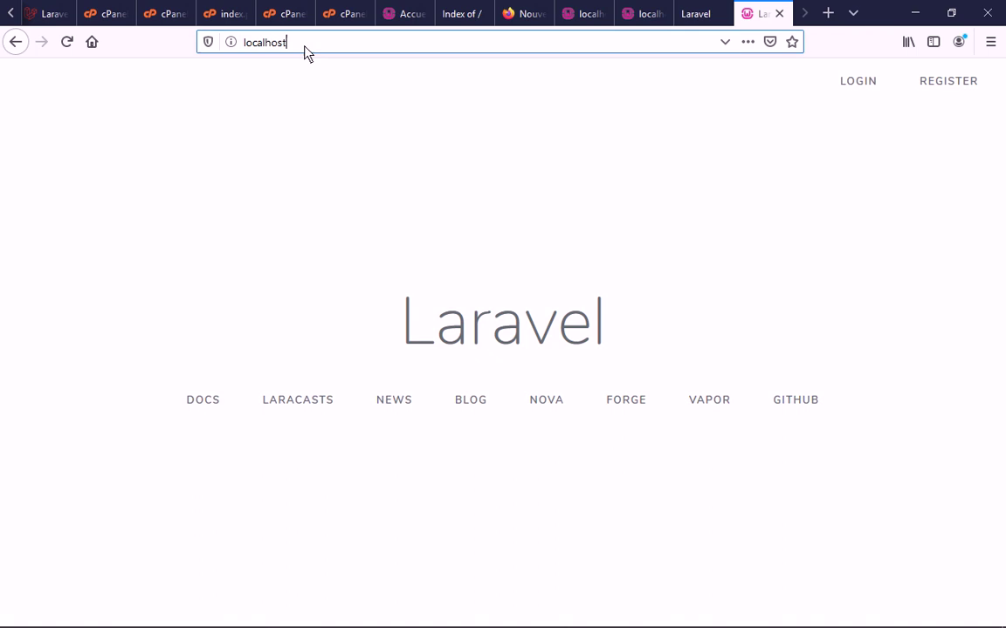
type("../")
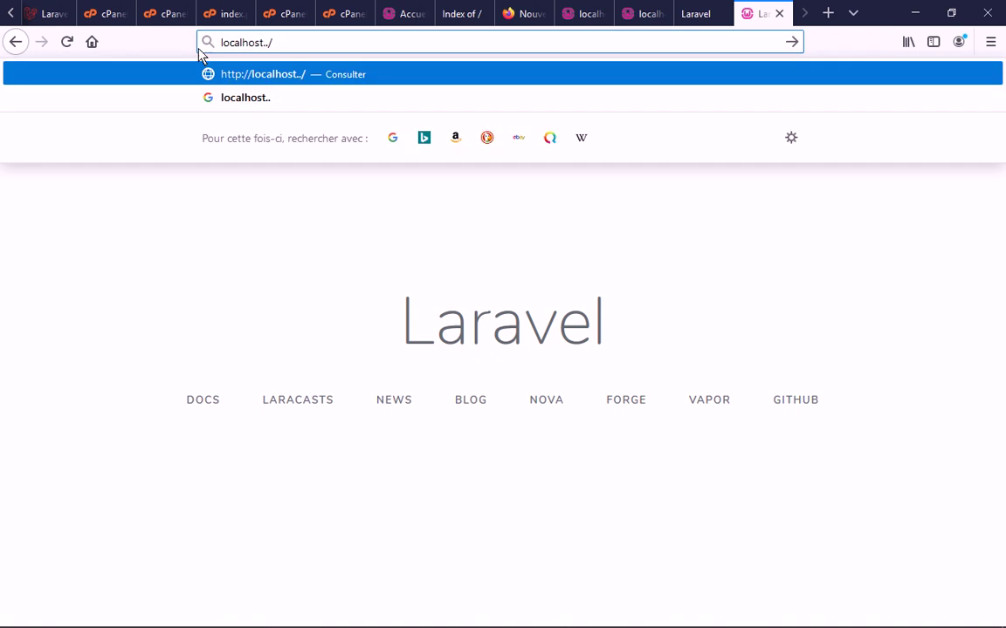
key("BackSpace")
key("BackSpace")
key("BackSpace")
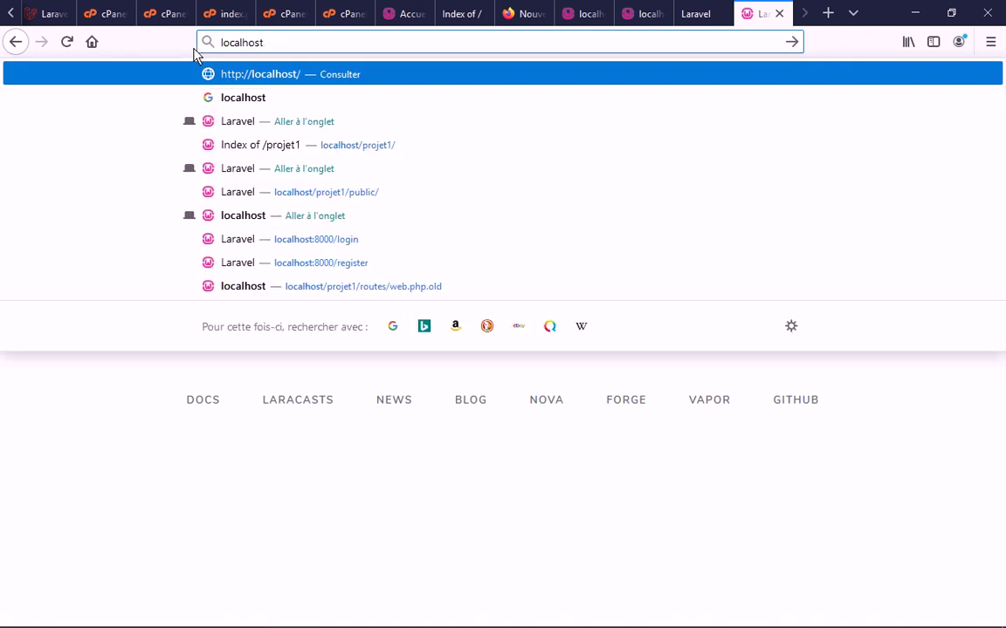
type("/..")
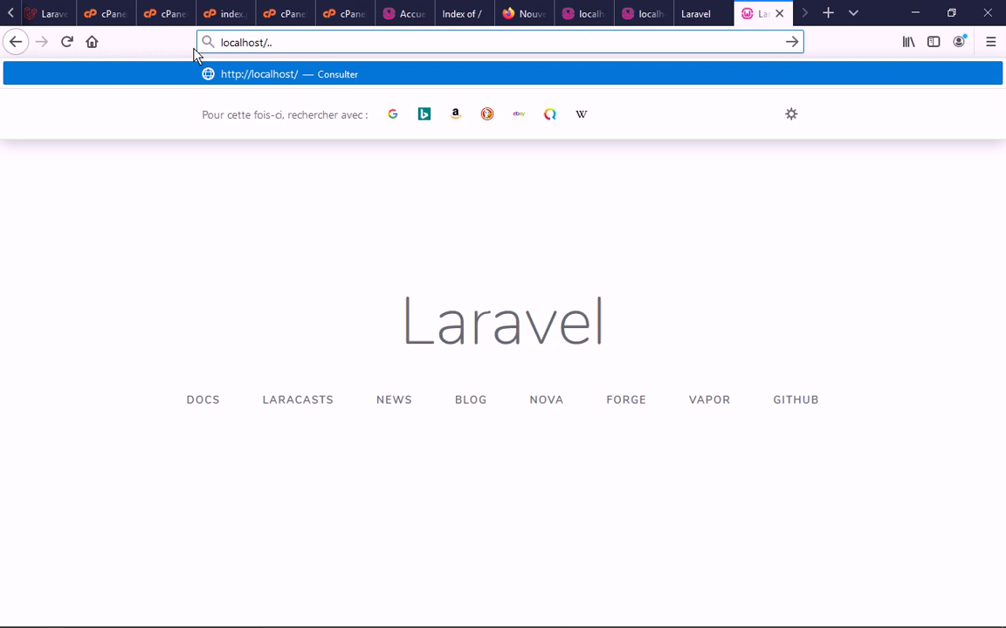
type("/app")
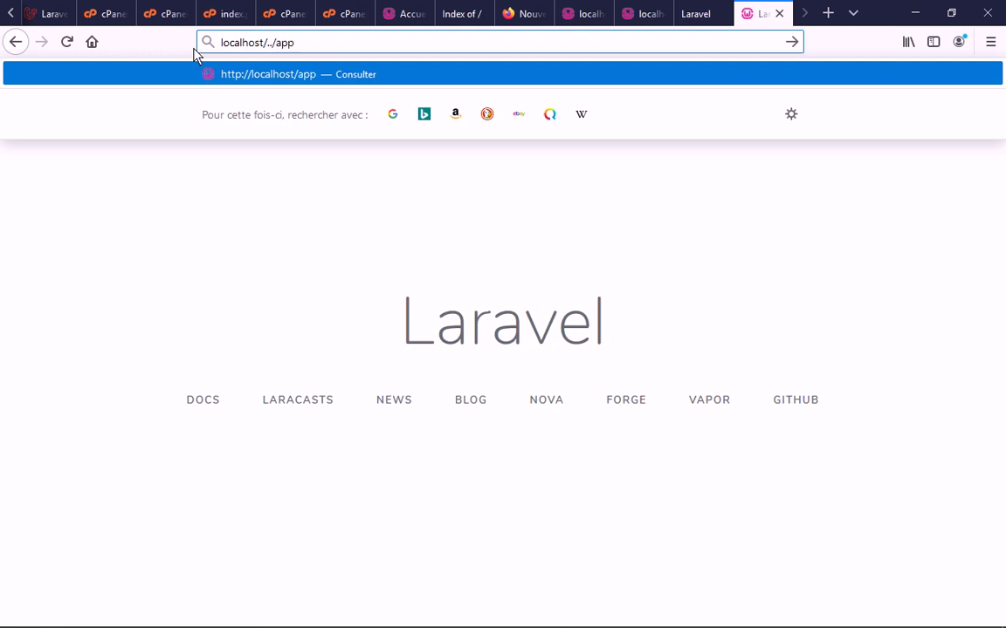
key("Return")
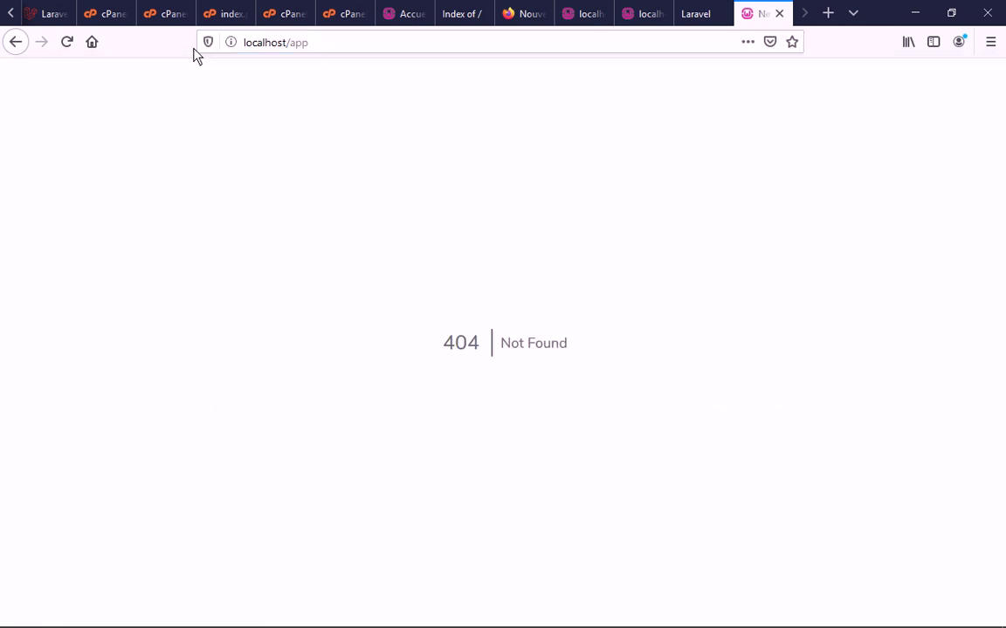
left_click(342, 49)
key("BackSpace")
key("BackSpace")
key("BackSpace")
key("BackSpace")
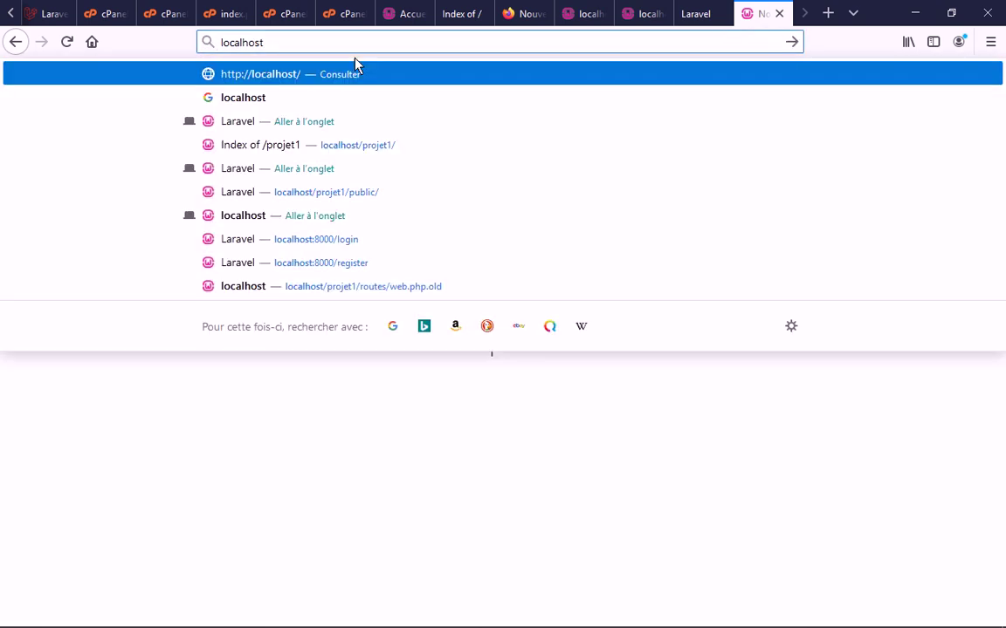
key("Return")
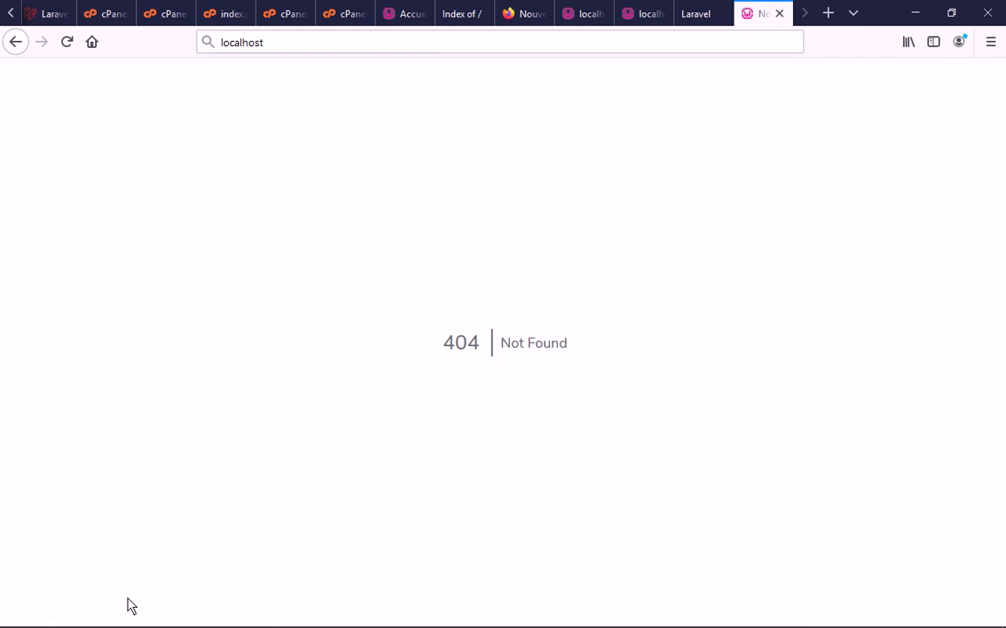
mouse_move(18, 611)
mouse_move(188, 616)
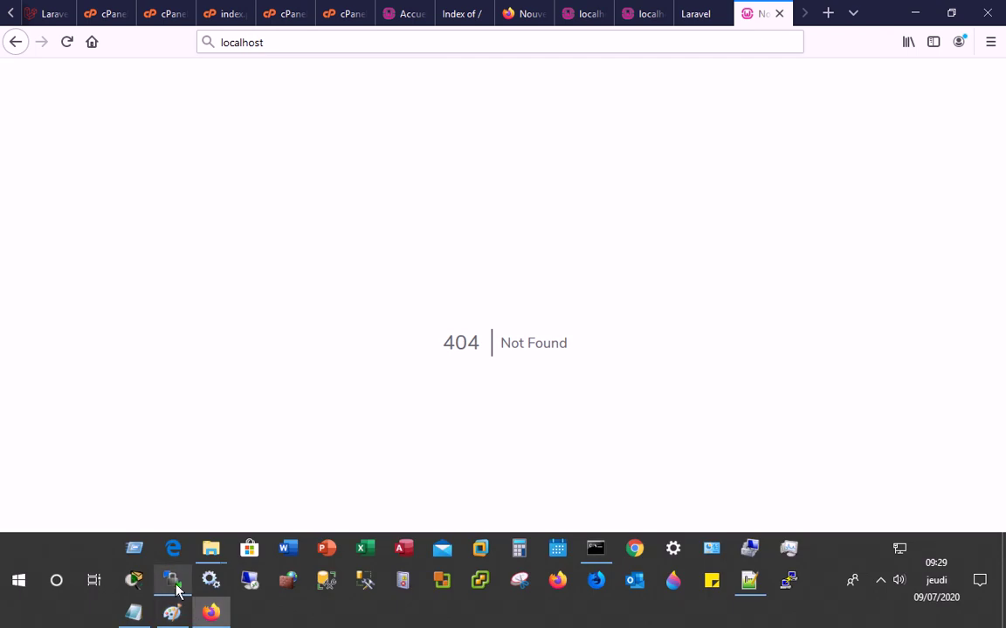
mouse_move(178, 591)
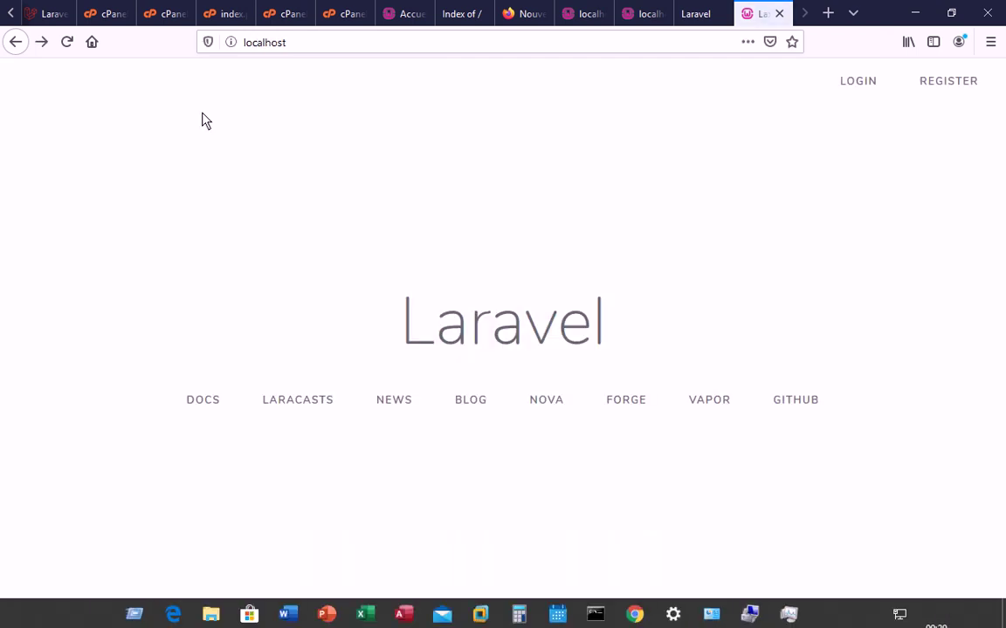
mouse_move(738, 594)
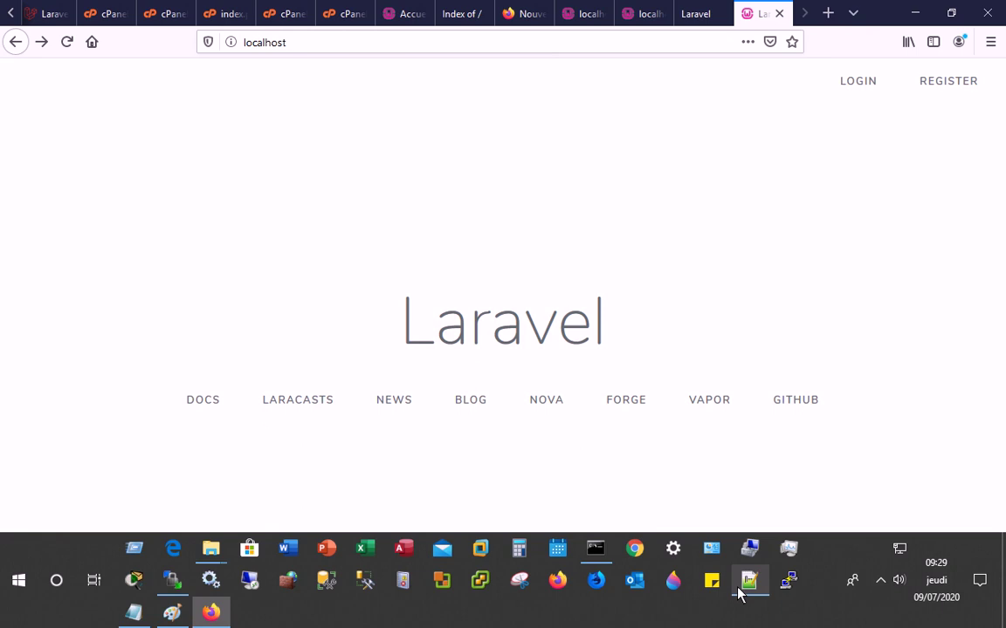
Highlight Notepad outline step 4 on renting domain and hosting, then open a new Firefox tab
left_click(134, 614)
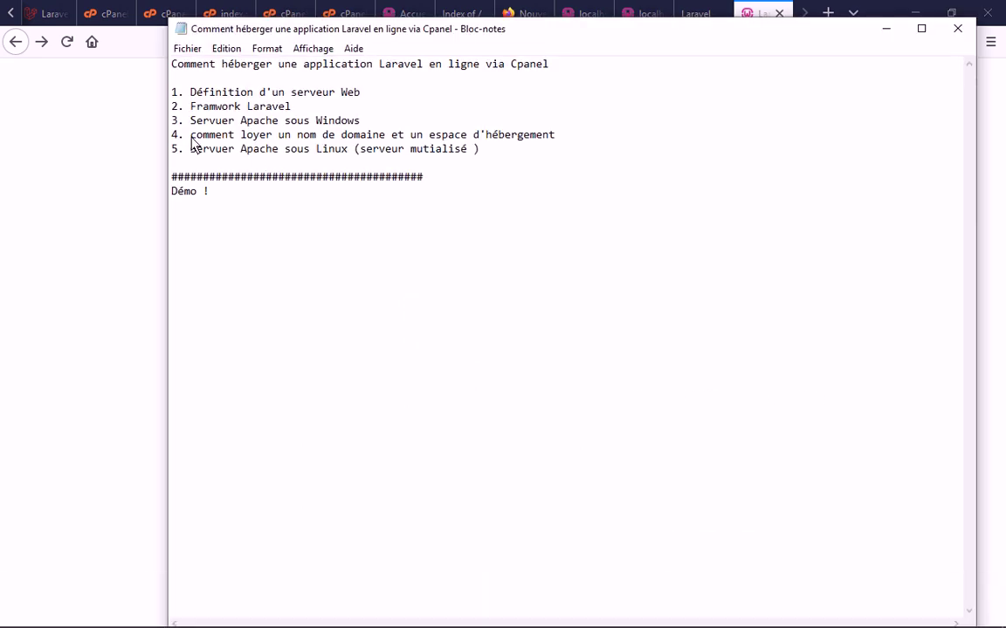
left_click_drag(191, 134, 552, 147)
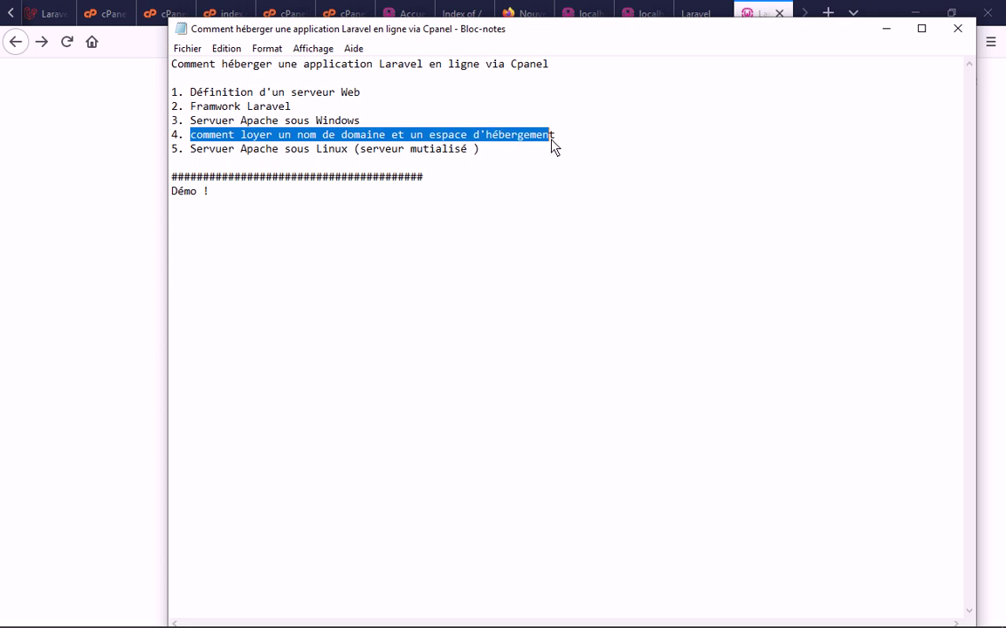
key("alt+Tab")
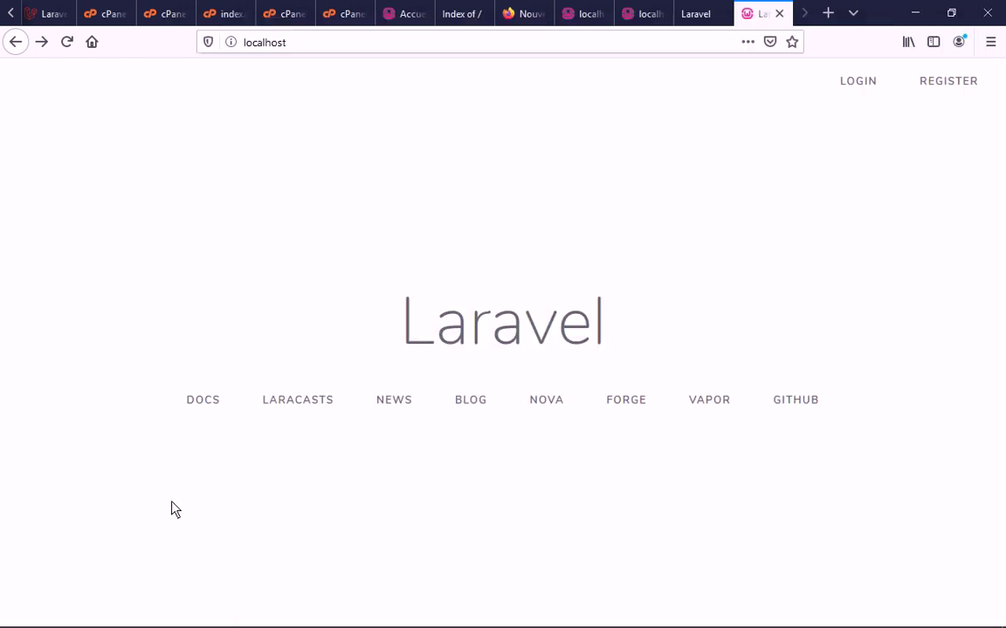
left_click(827, 13)
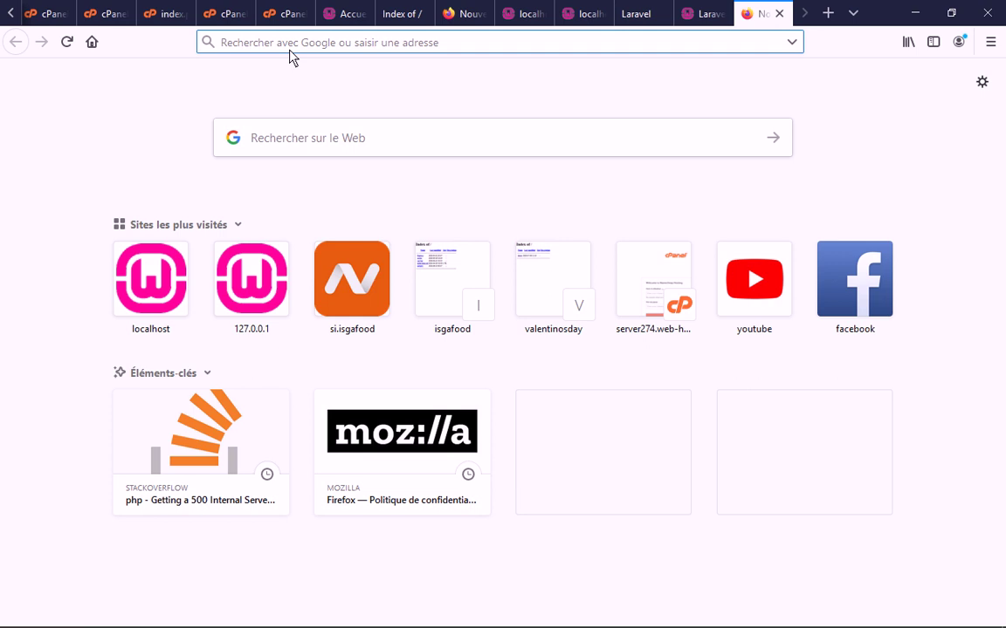
Search Google for 'hostoweb' and open HosToWeb's Hébergement (shared Linux hosting) page
type("google.com")
key("Return")
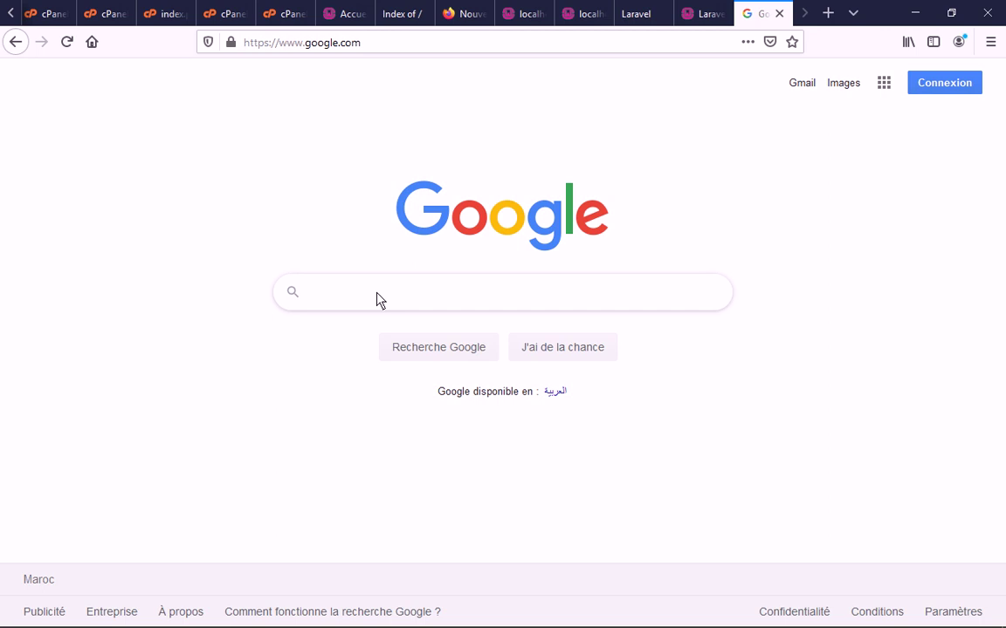
type("hos")
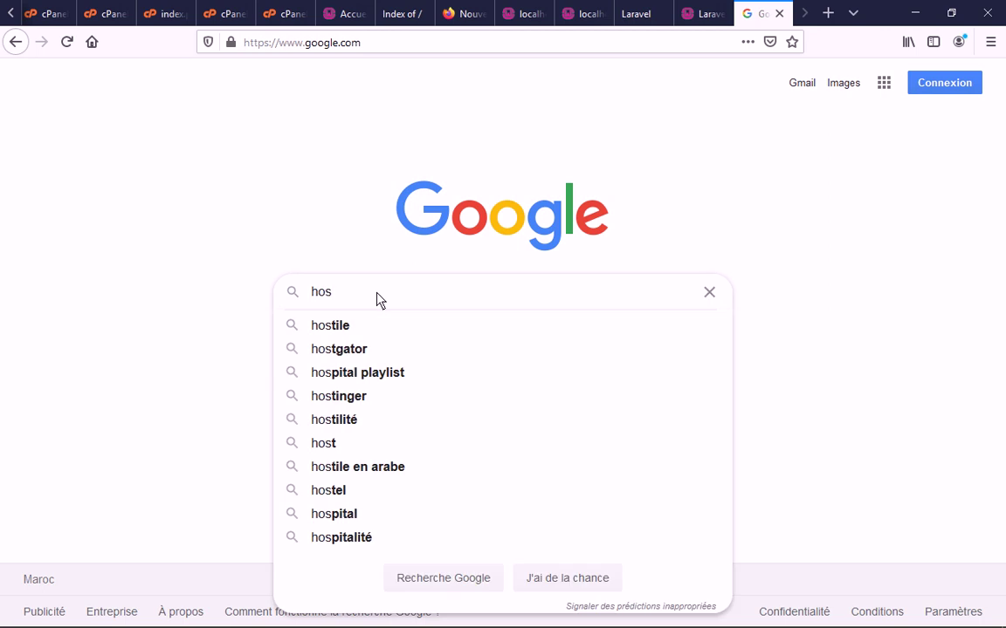
type("t")
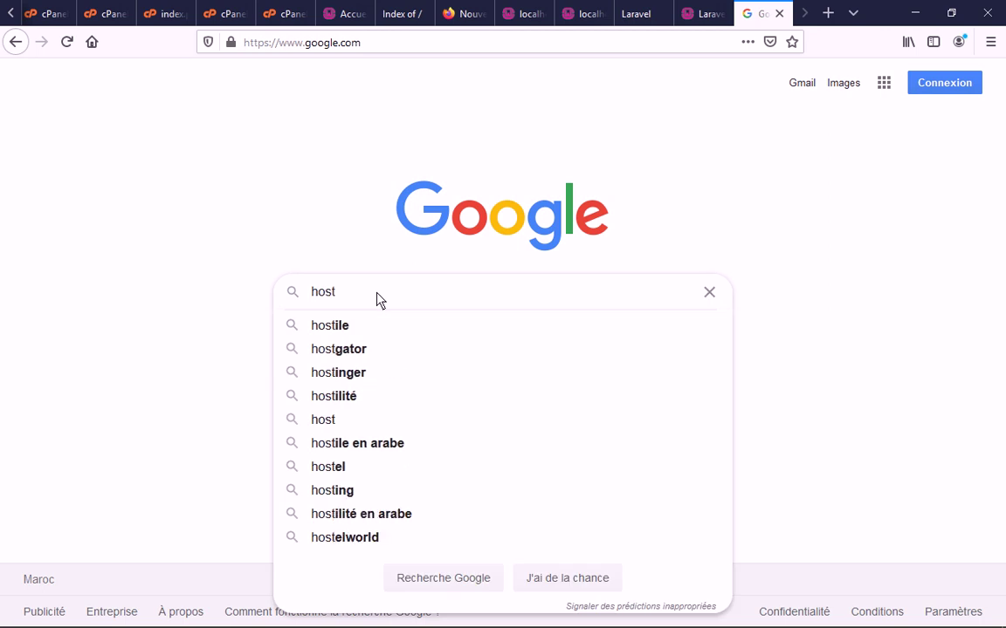
type("o")
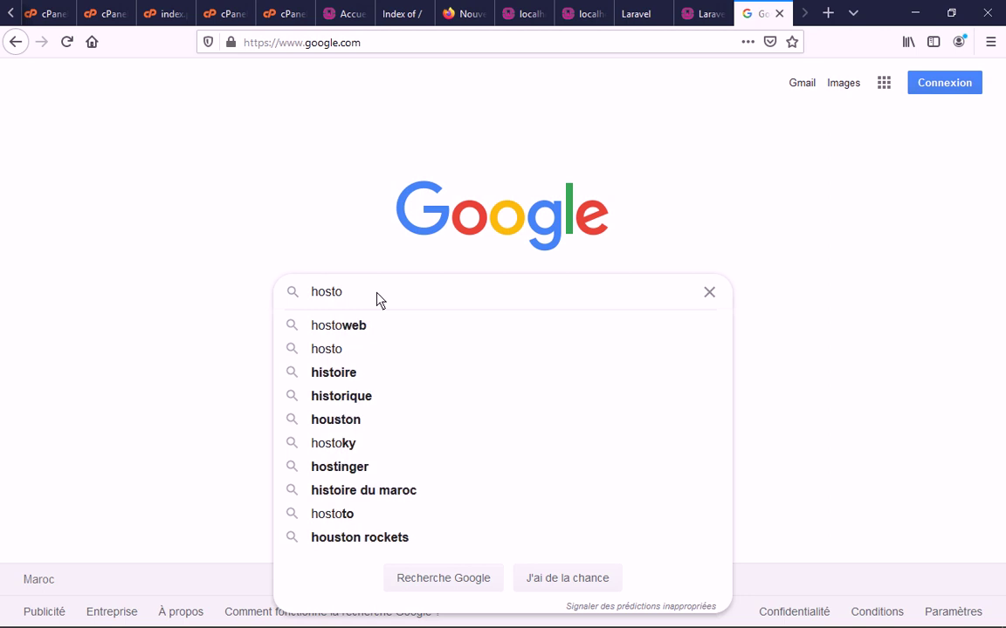
type("web")
key("Return")
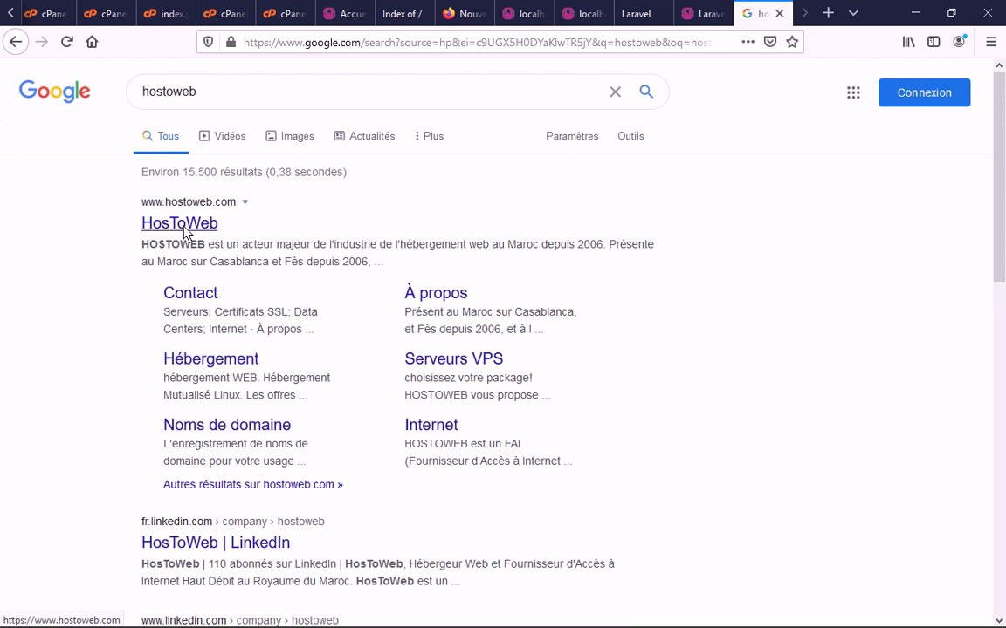
left_click(218, 369)
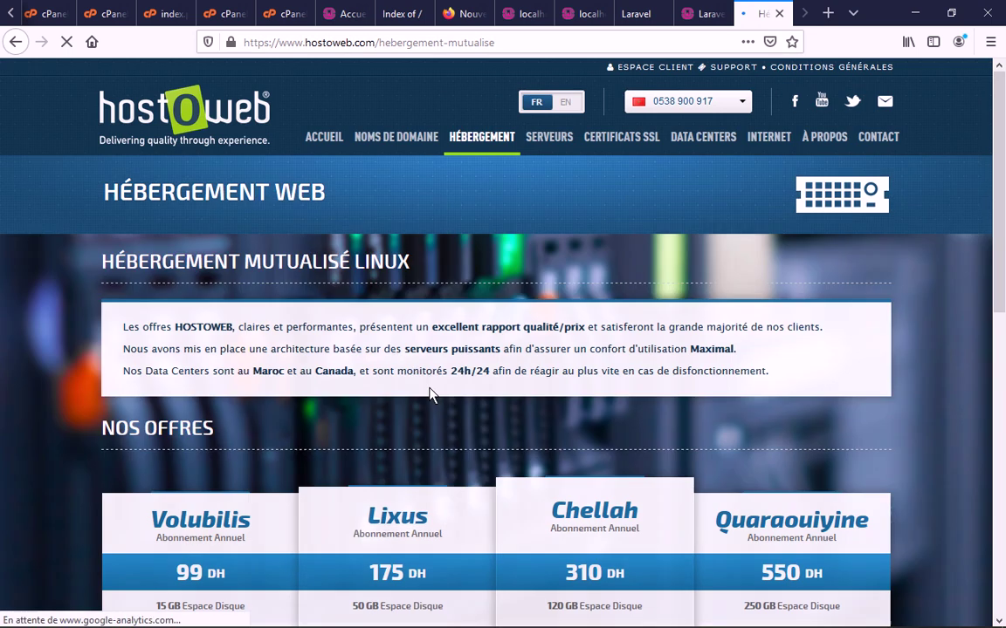
On HosToWeb's Noms de domaine page, check isga.com availability; it's taken in .ma, .com and .net
key("alt+Left")
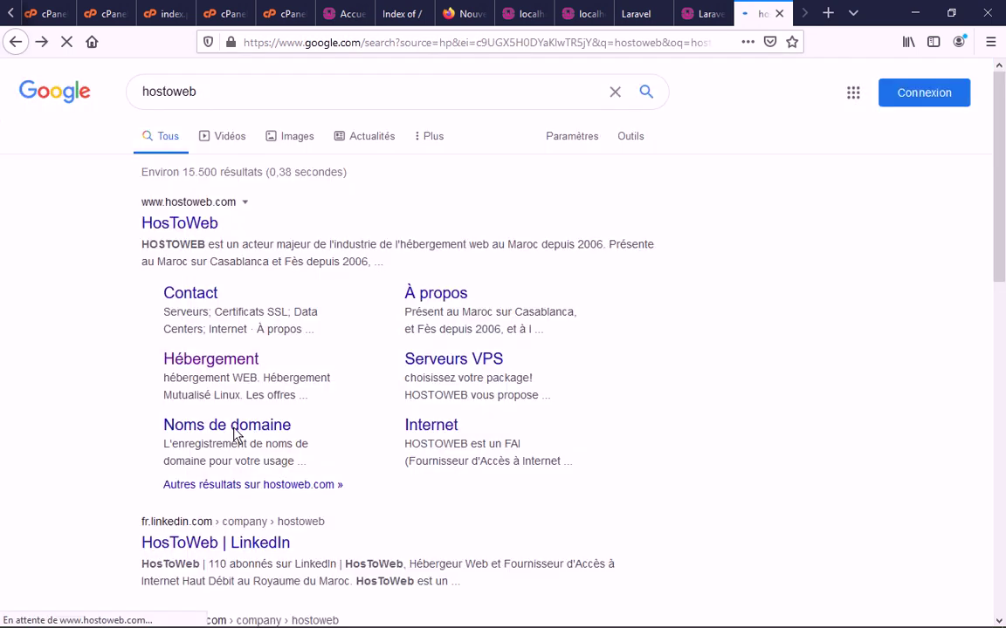
left_click(243, 427)
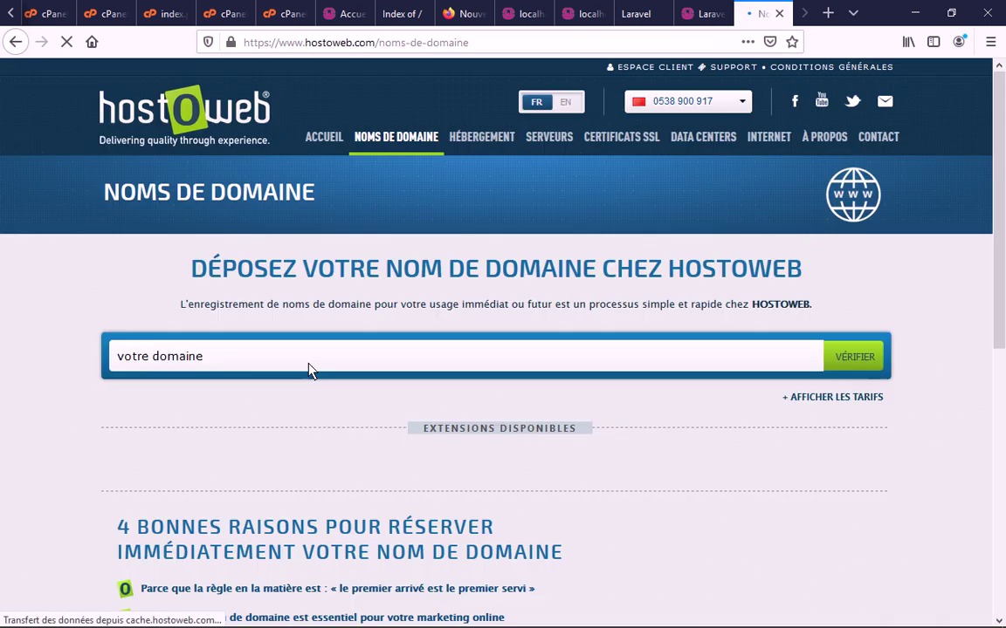
left_click(238, 367)
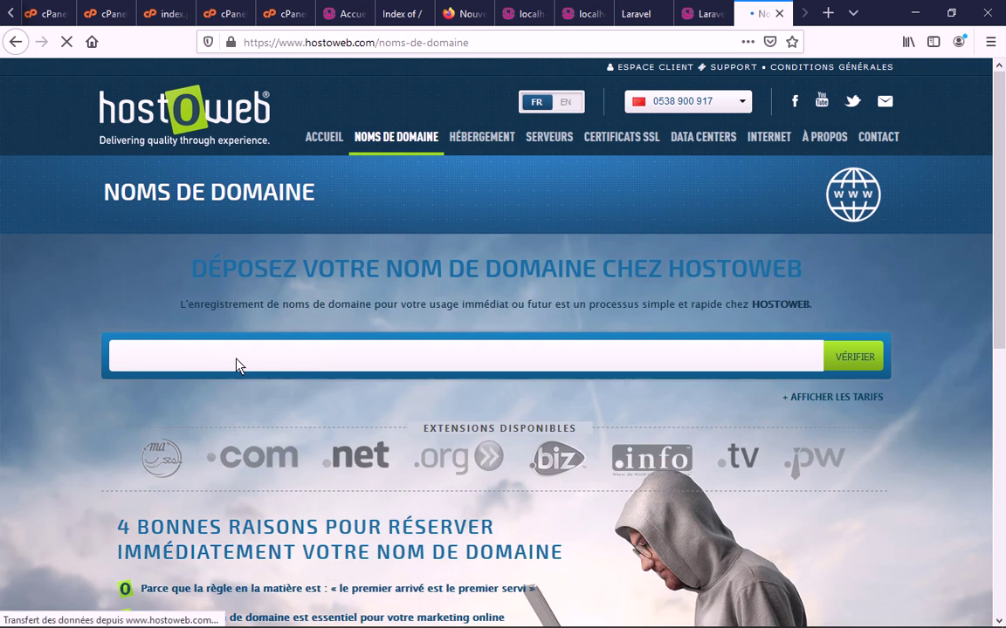
type("isga")
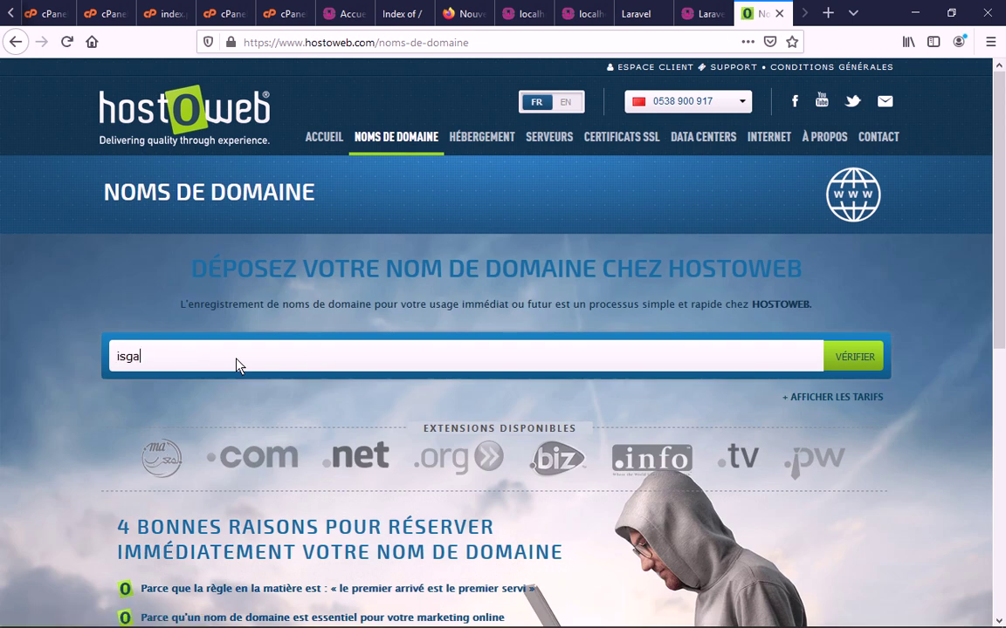
type(".com")
key("Return")
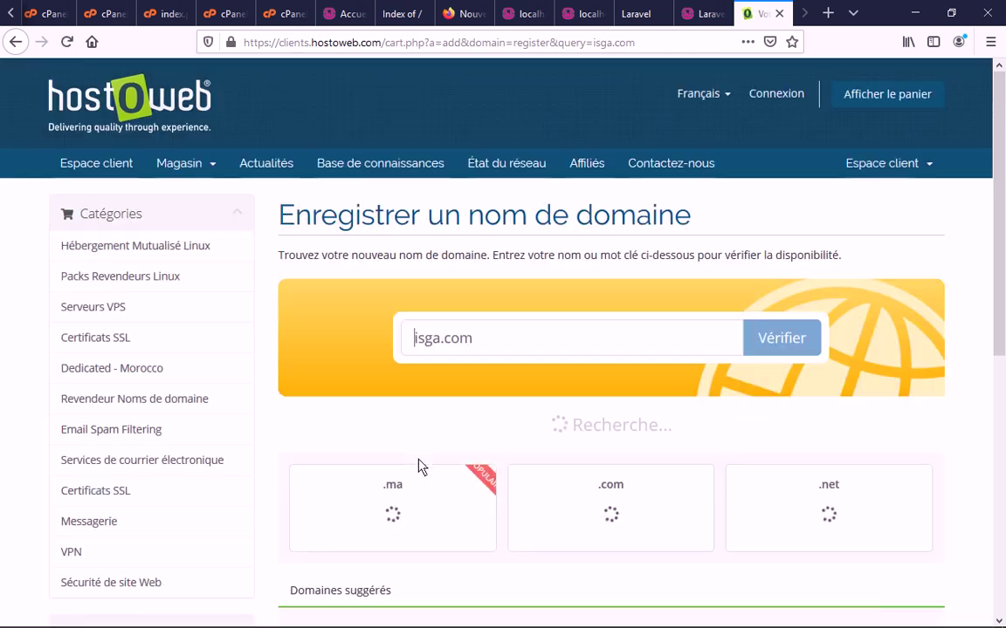
scroll(421, 521, "down", 2)
scroll(489, 346, "up", 2)
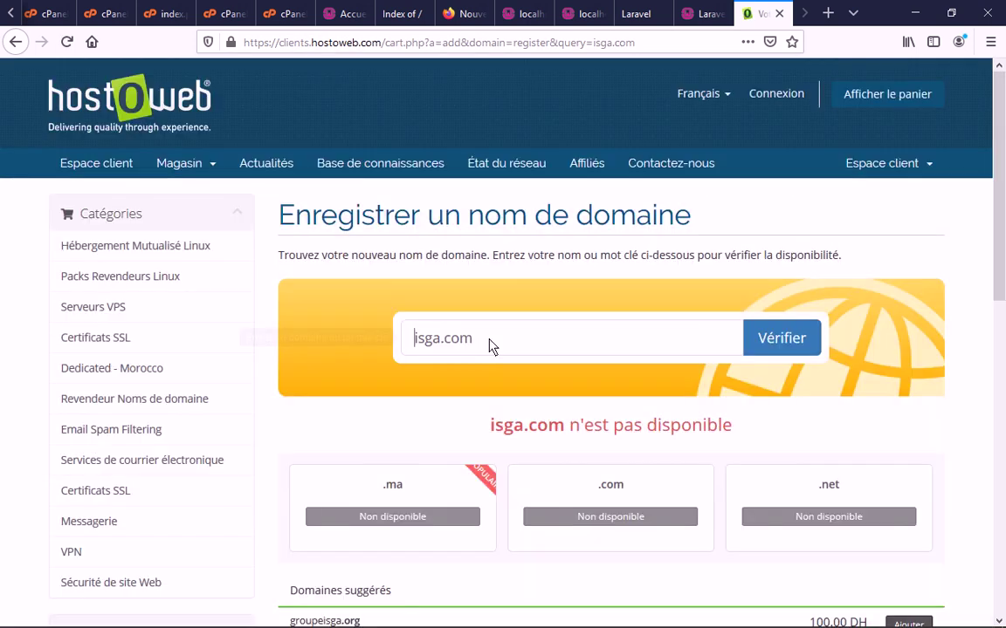
Check whether laravel.ma and laravel.io are available as domains
left_click(502, 350)
key("BackSpace")
key("BackSpace")
key("BackSpace")
key("BackSpace")
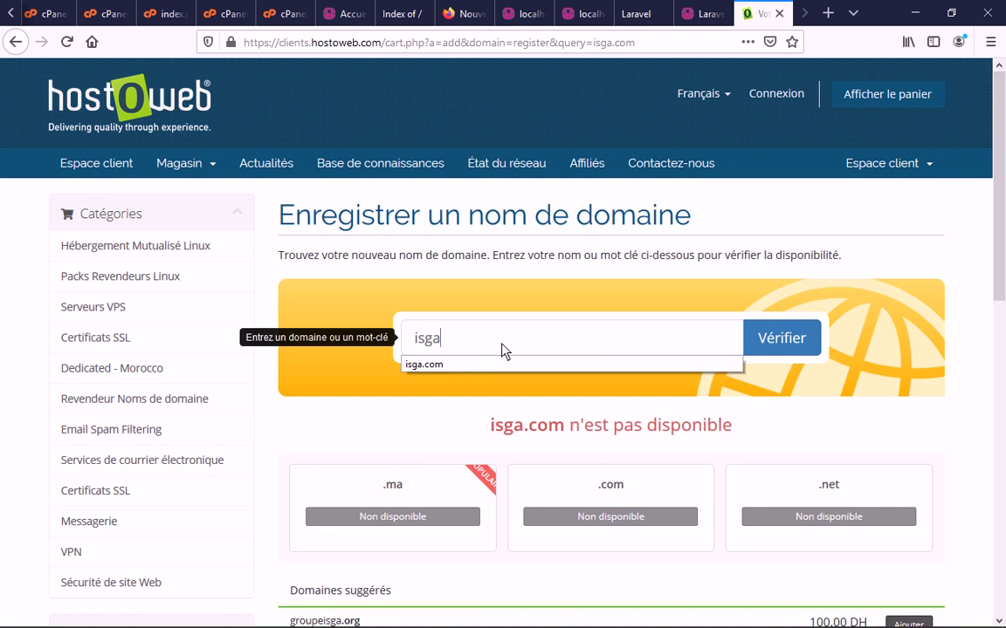
key("BackSpace")
key("BackSpace")
key("BackSpace")
key("BackSpace")
type("la")
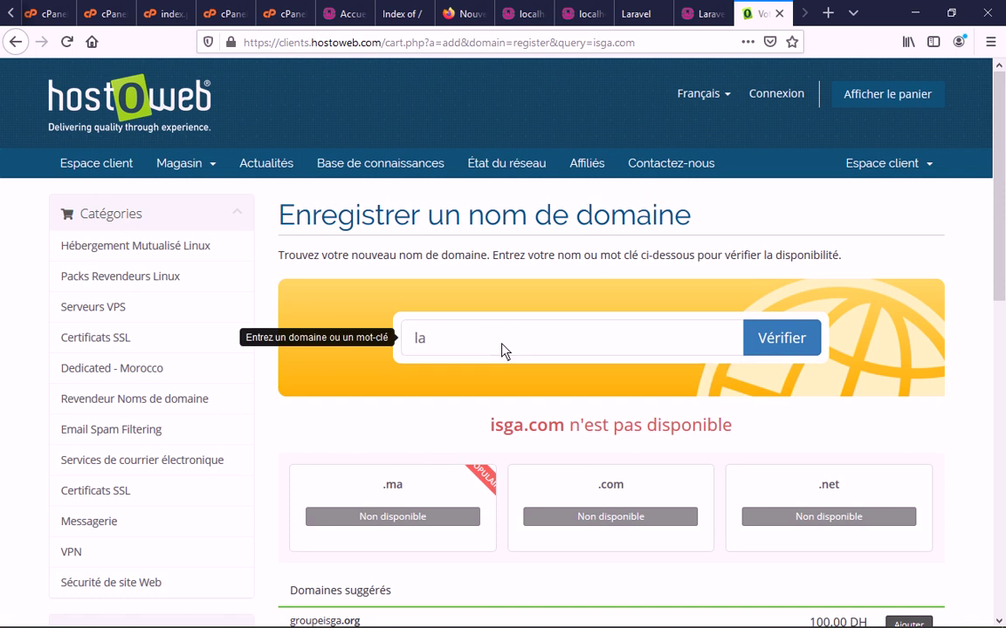
type("ravel.ma")
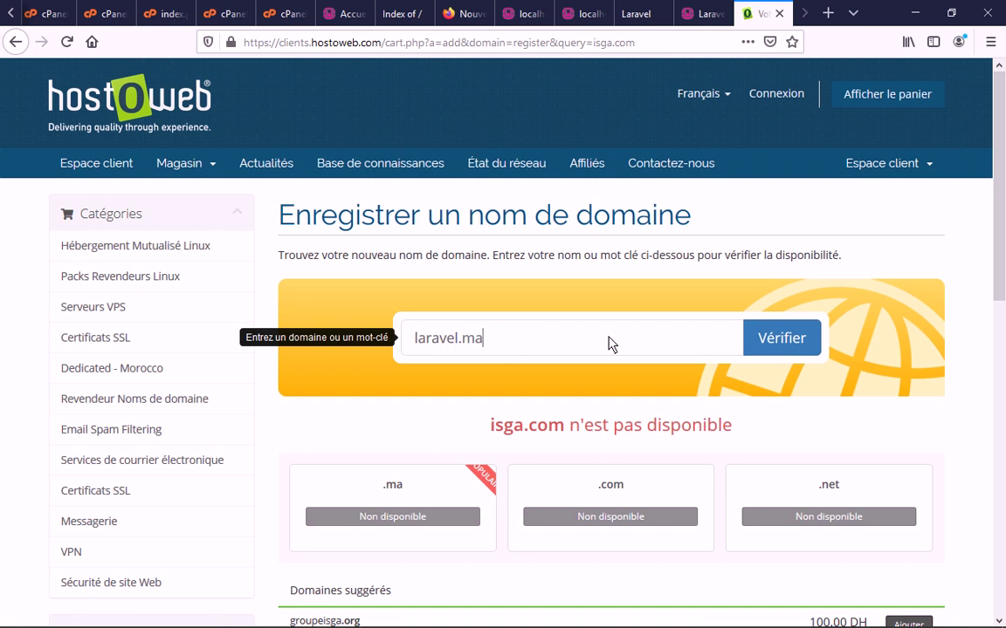
key("Return")
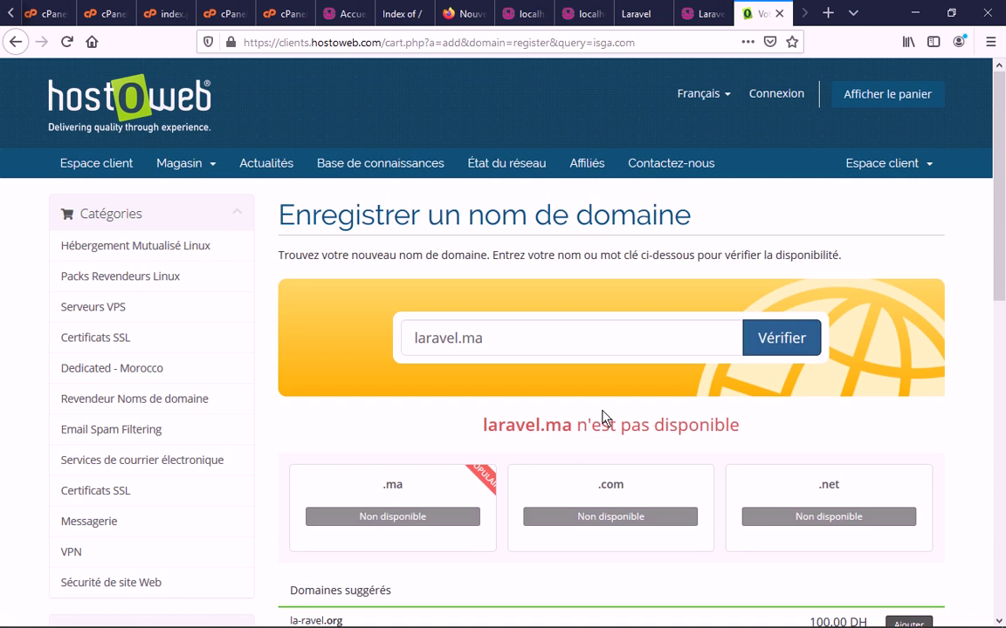
left_click(489, 354)
key("BackSpace")
key("BackSpace")
key("BackSpace")
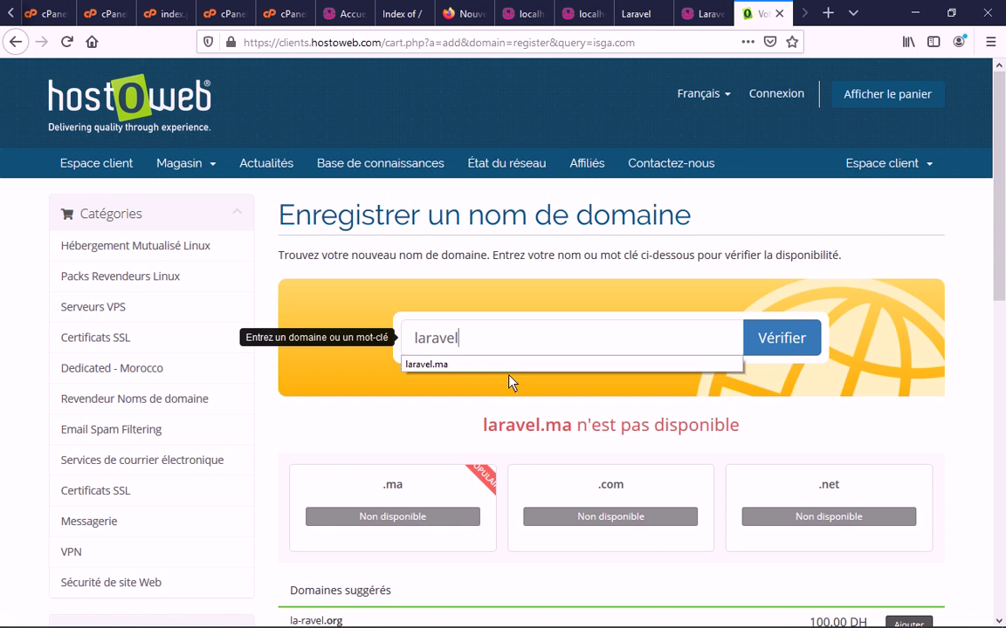
type(".i")
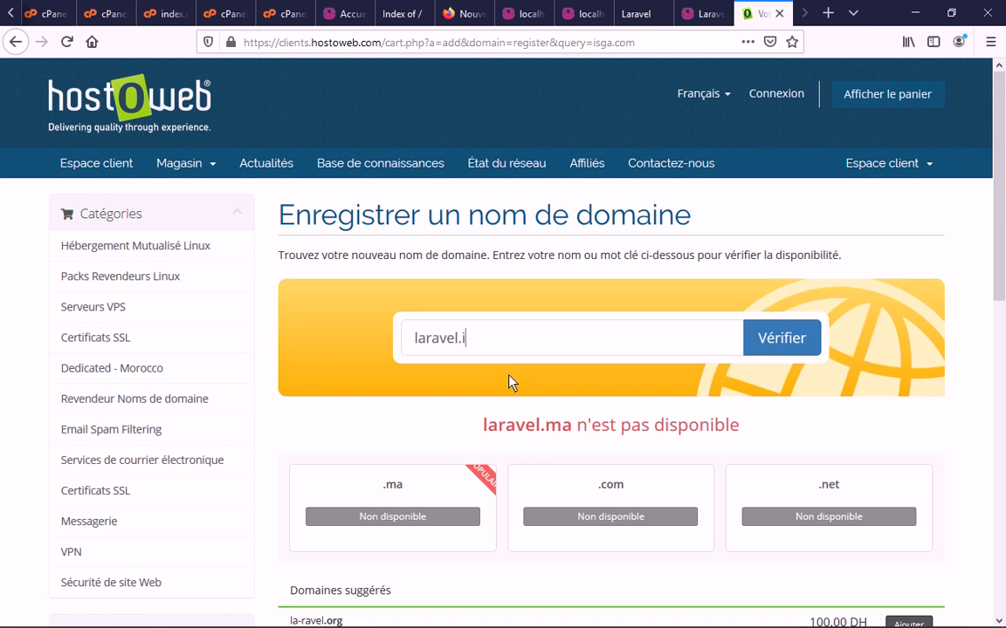
type("o")
left_click(753, 348)
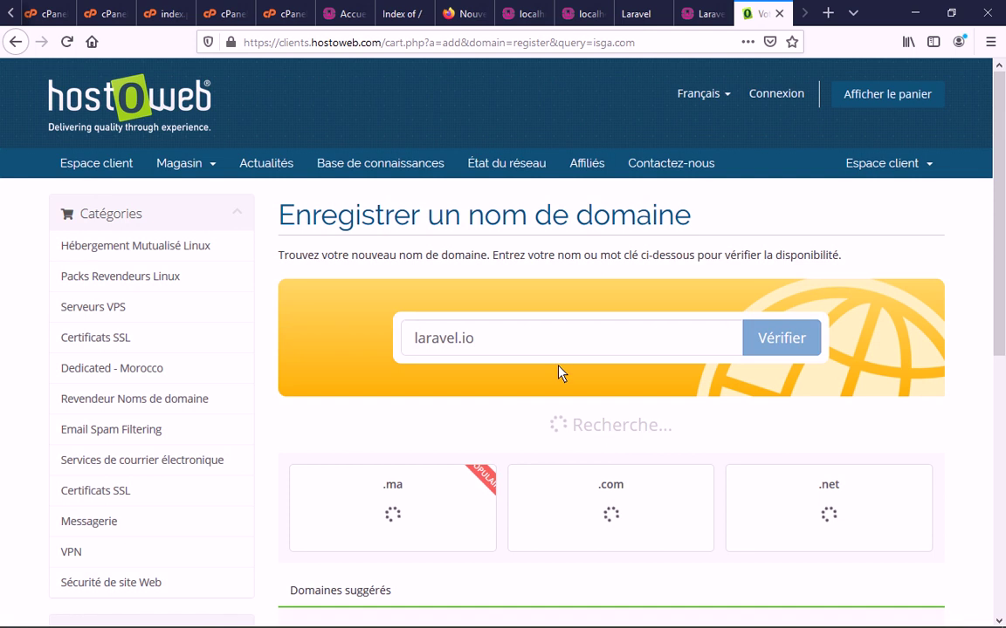
Try laravel.org, then laravel.ac.ma, which is available for 260.00 DH
left_click(504, 351)
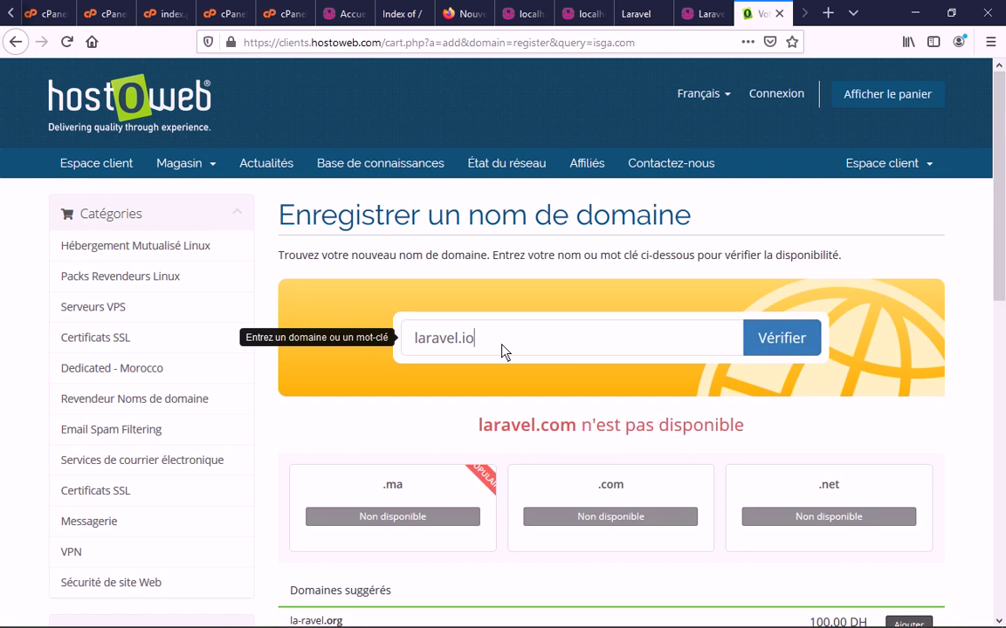
key("BackSpace")
key("BackSpace")
type("org")
key("Return")
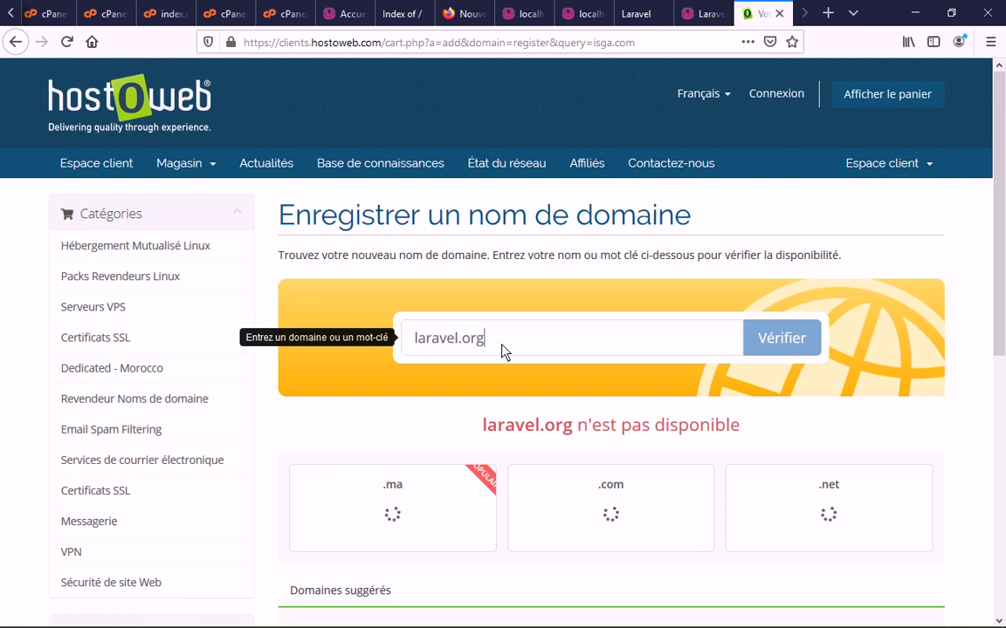
left_click_drag(462, 342, 515, 346)
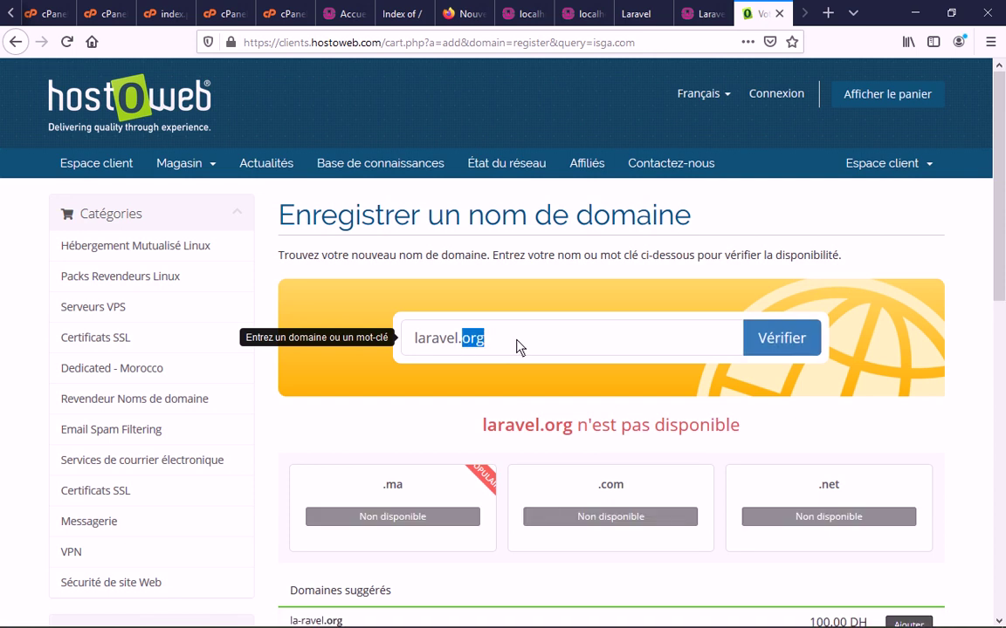
type("a")
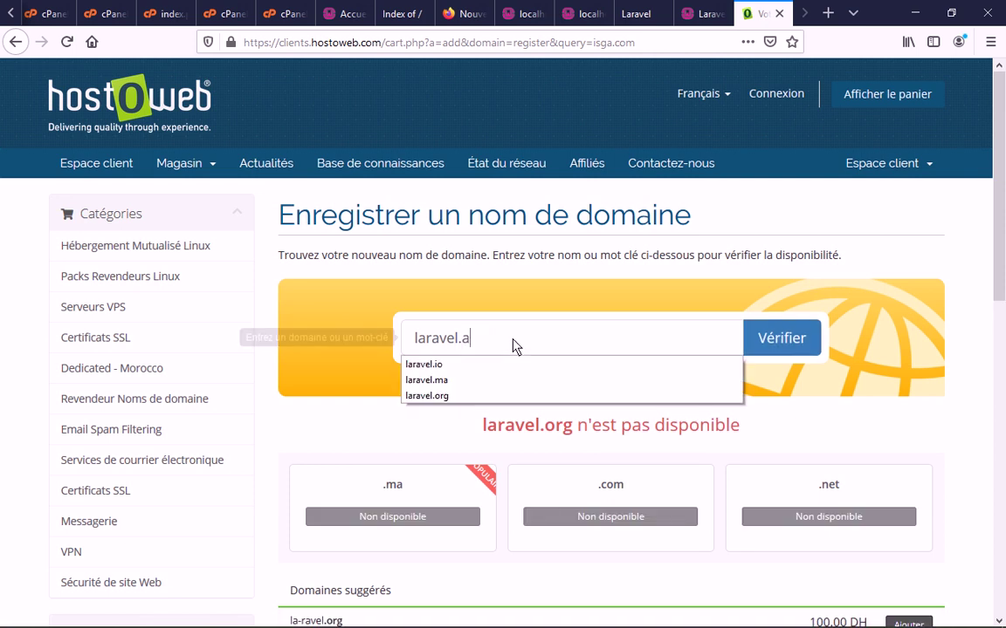
type("c.ma")
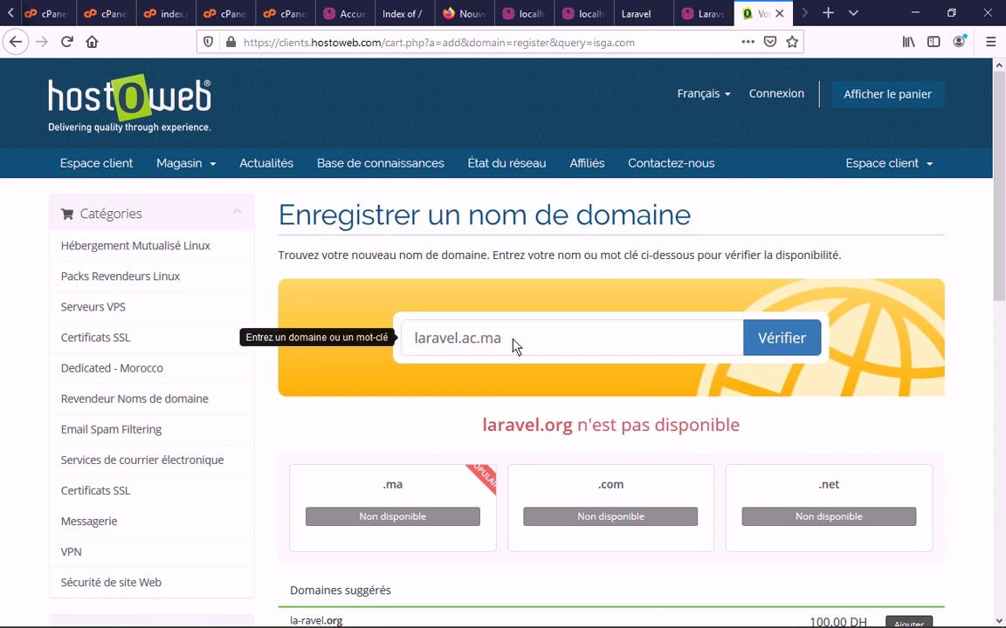
key("Return")
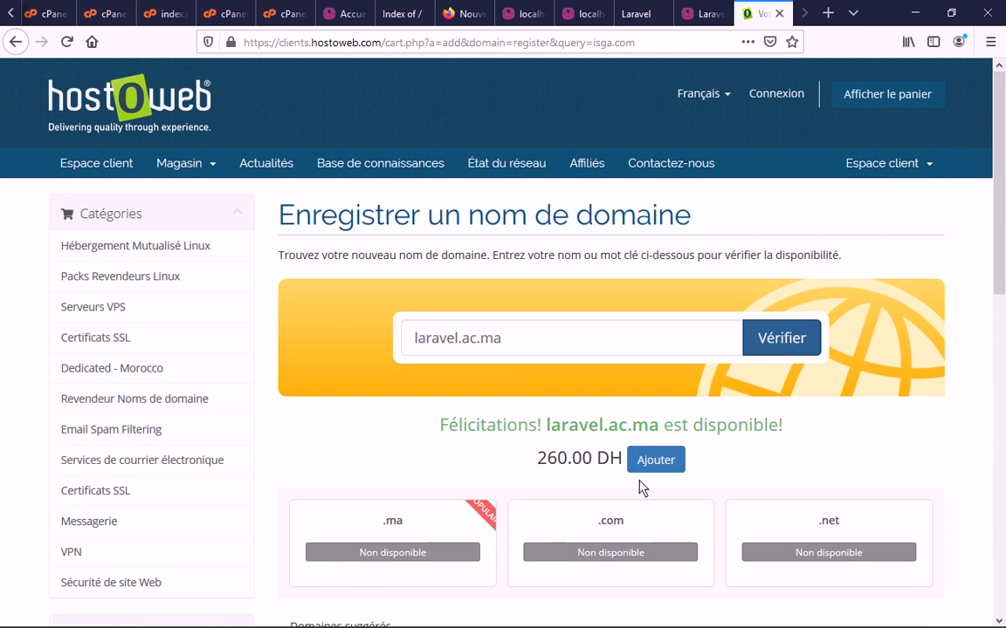
Add the domain laravel.ac.ma to the cart
scroll(556, 470, "down", 3)
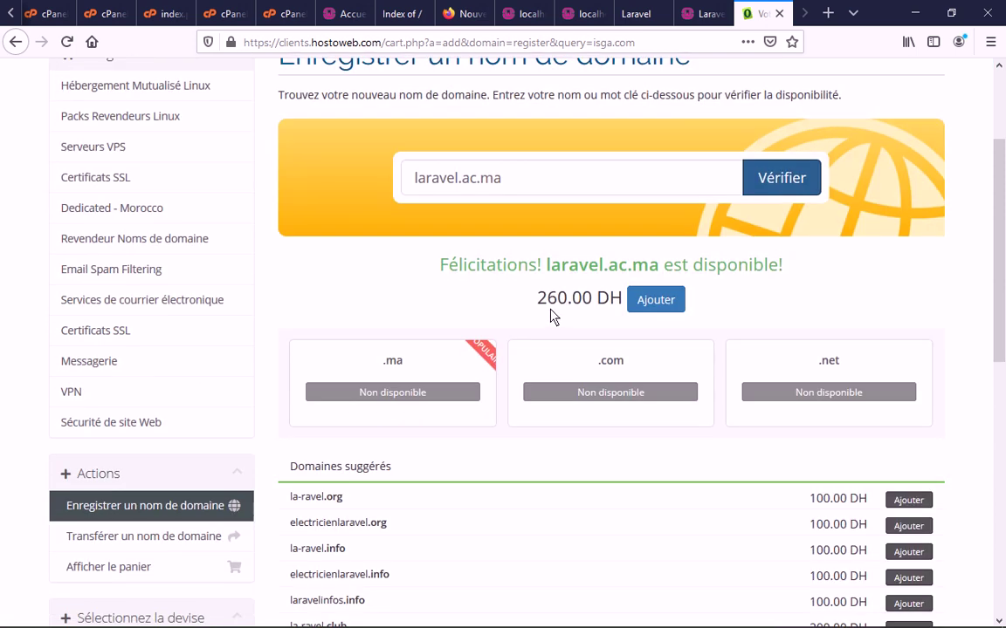
left_click(656, 300)
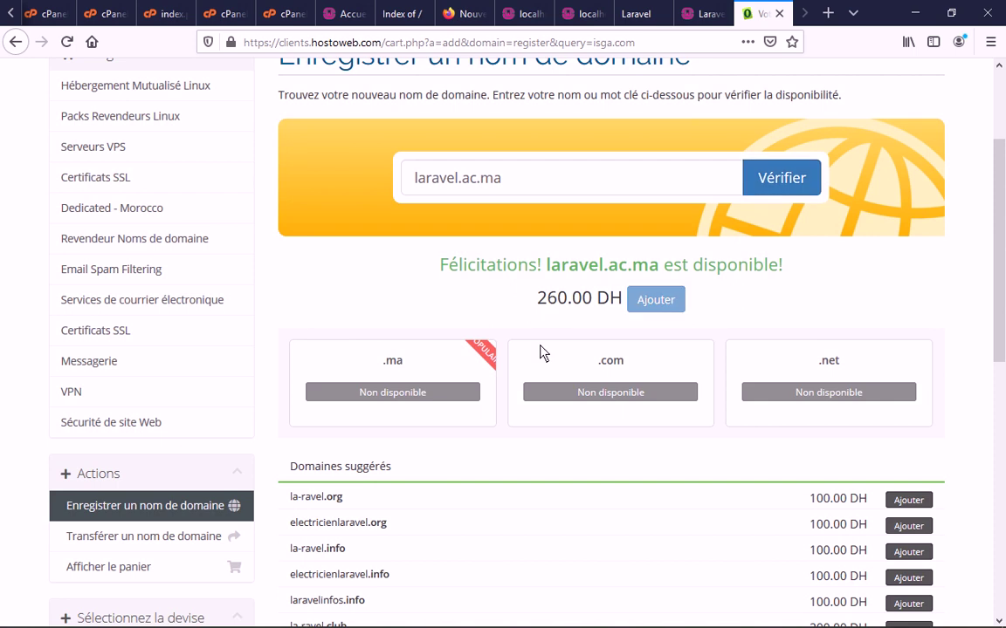
scroll(540, 352, "down", 5)
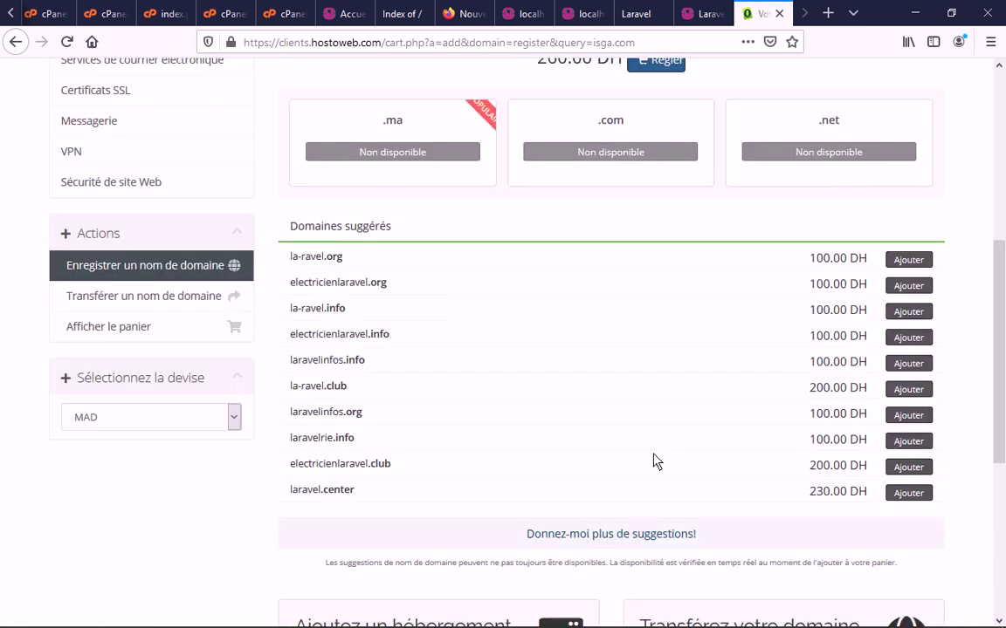
scroll(657, 461, "down", 4)
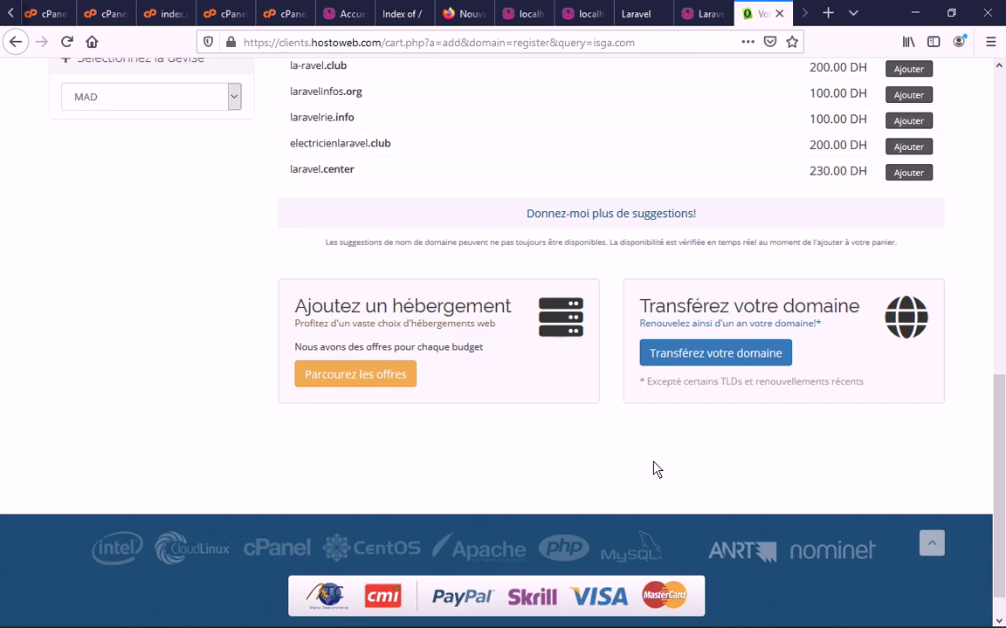
scroll(657, 470, "up", 1)
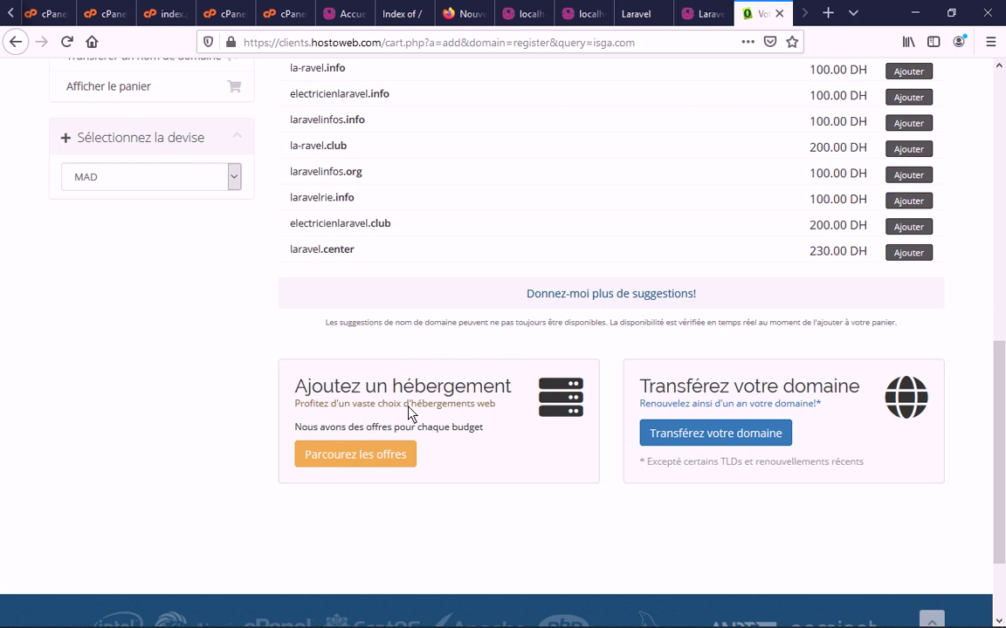
Browse the hosting offers, review VOLUBILIS's disk, transfer, email, domain and database limits, and order it
left_click(360, 465)
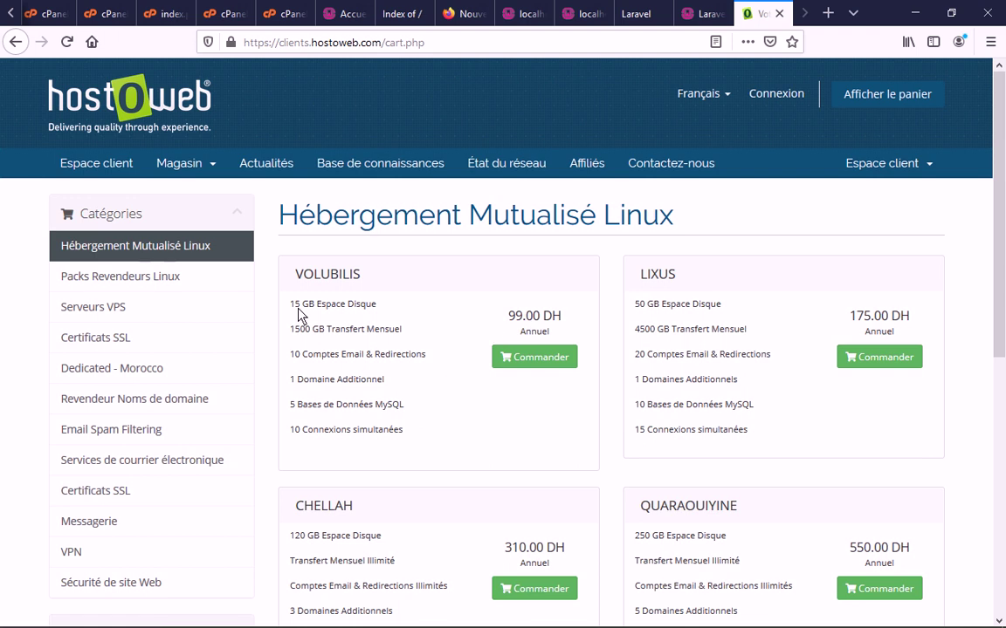
left_click_drag(291, 306, 392, 312)
left_click_drag(290, 330, 285, 361)
left_click_drag(400, 355, 288, 355)
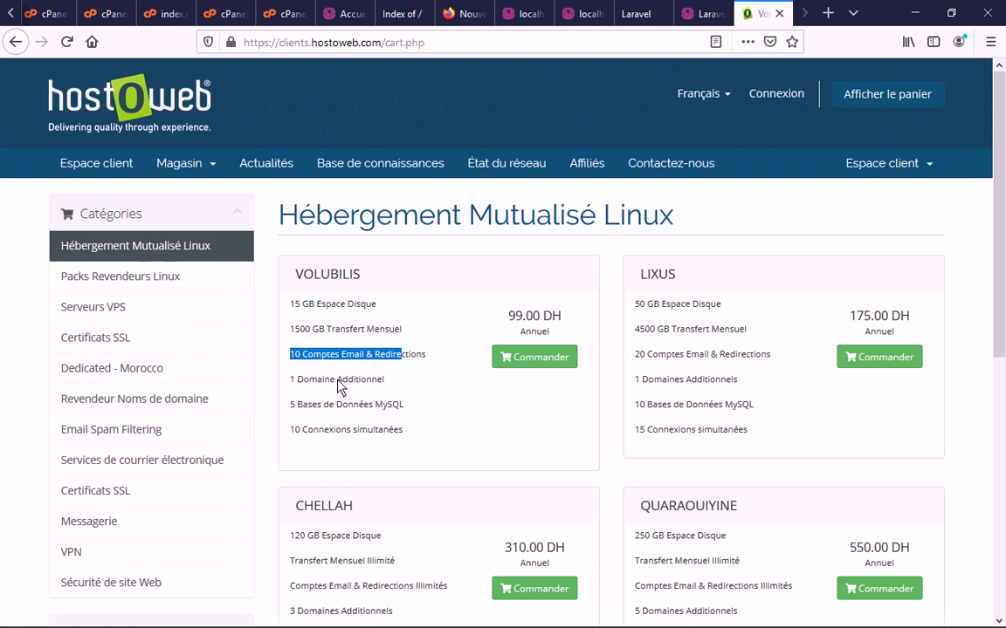
left_click_drag(385, 380, 289, 381)
left_click_drag(405, 405, 384, 431)
left_click(534, 357)
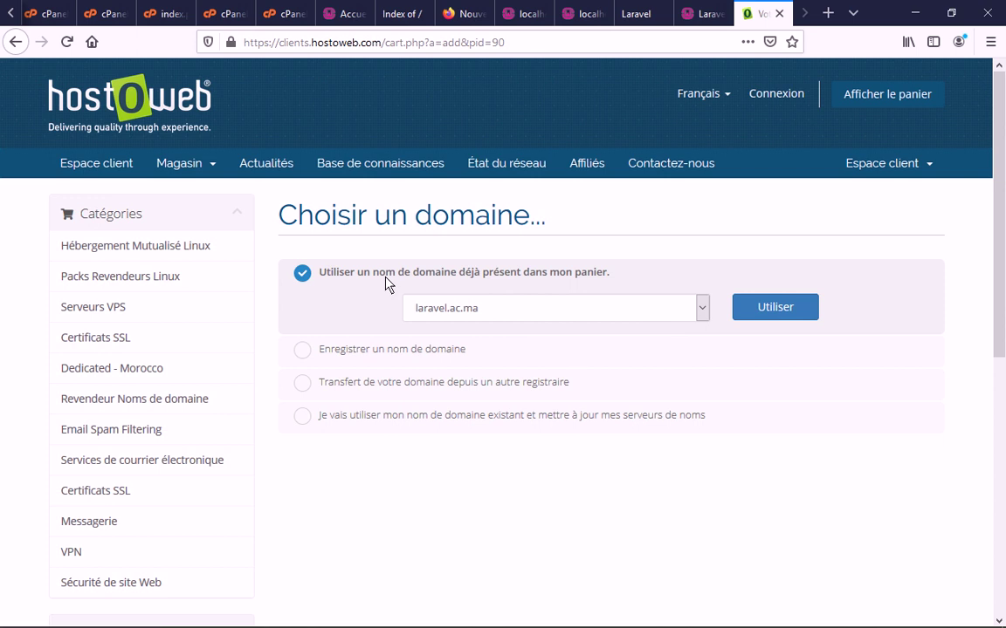
Use laravel.ac.ma for VOLUBILIS and review the annual 99.00 DH configuration, totalling 118.80 DH
left_click(775, 309)
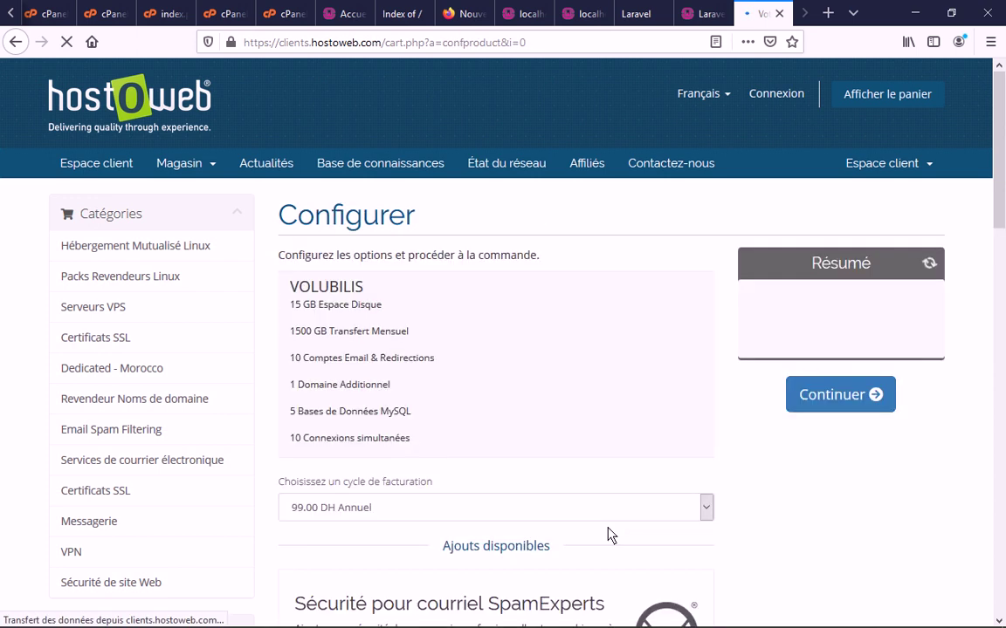
scroll(609, 534, "down", 2)
scroll(594, 331, "down", 1)
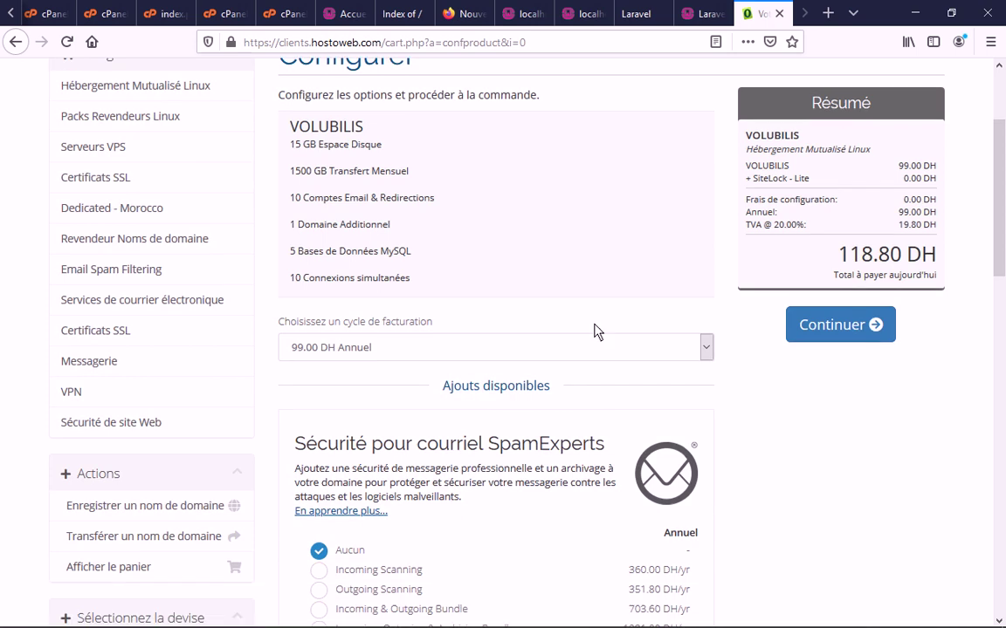
scroll(480, 490, "down", 5)
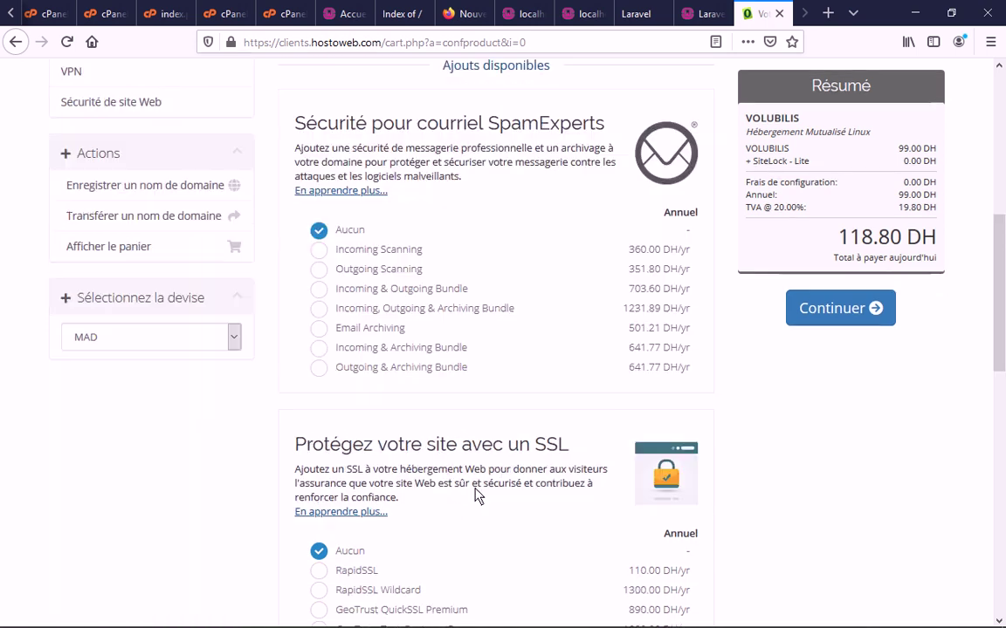
scroll(515, 430, "up", 3)
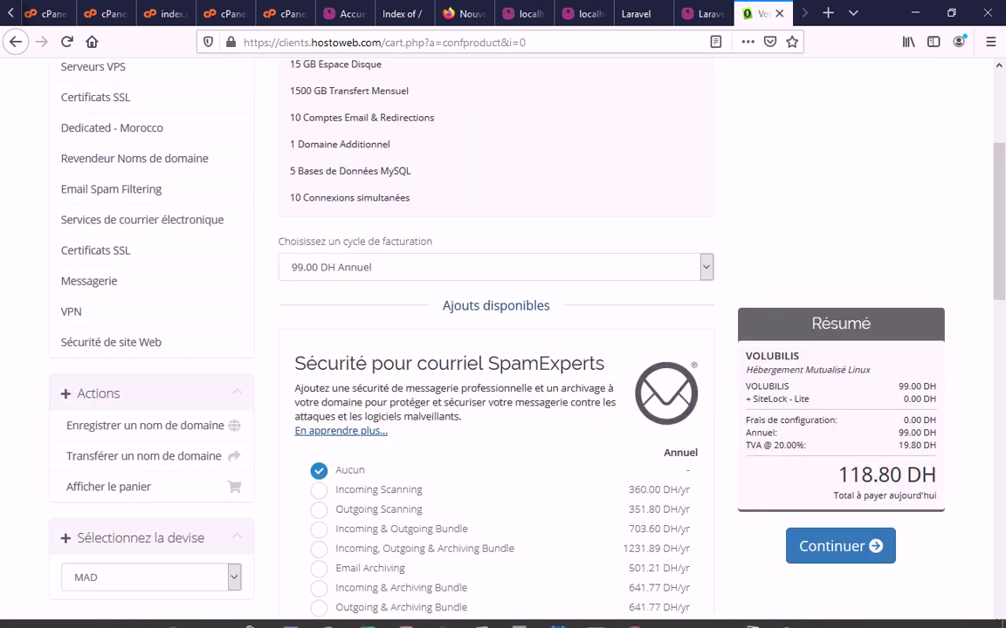
scroll(628, 428, "up", 3)
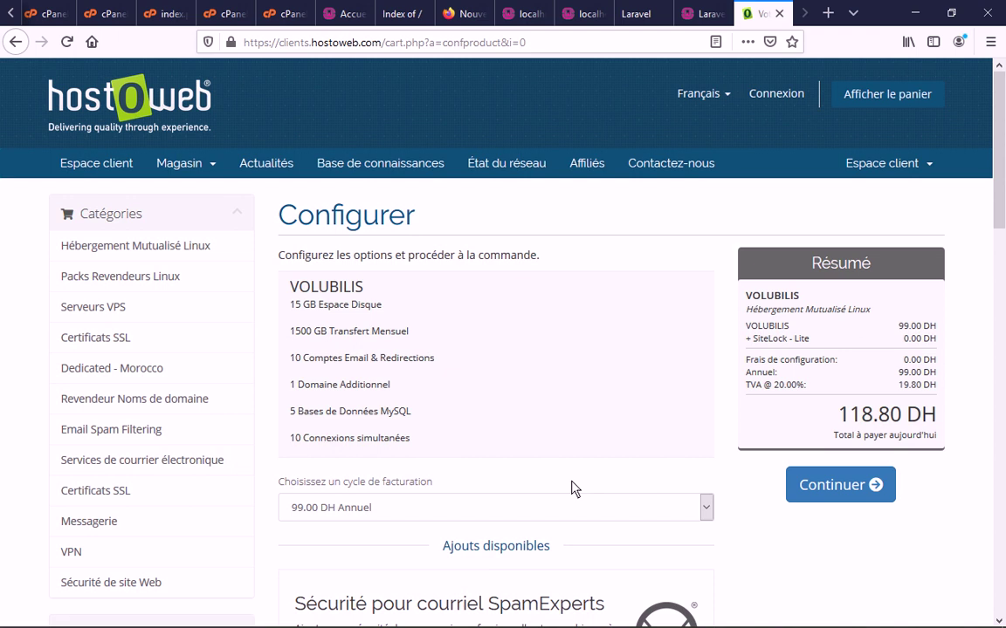
scroll(574, 489, "down", 5)
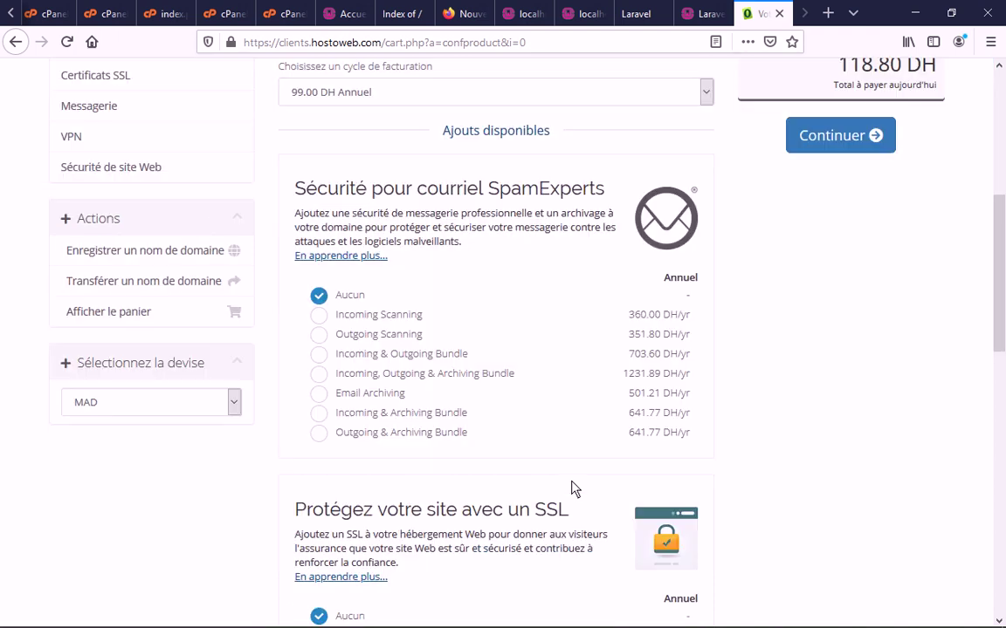
scroll(574, 489, "down", 2)
scroll(506, 510, "down", 10)
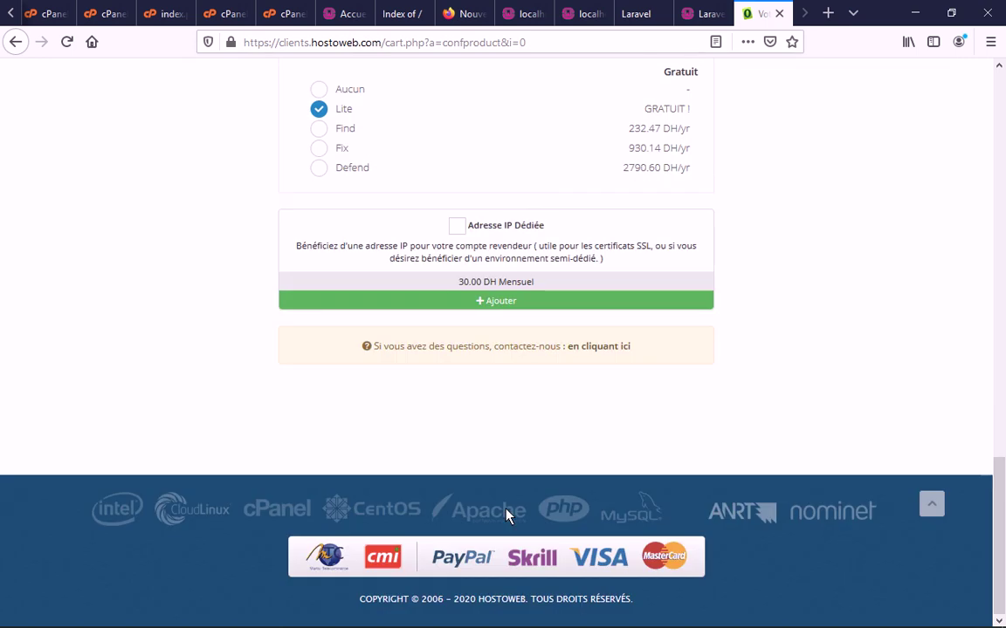
scroll(507, 515, "up", 10)
scroll(510, 507, "up", 5)
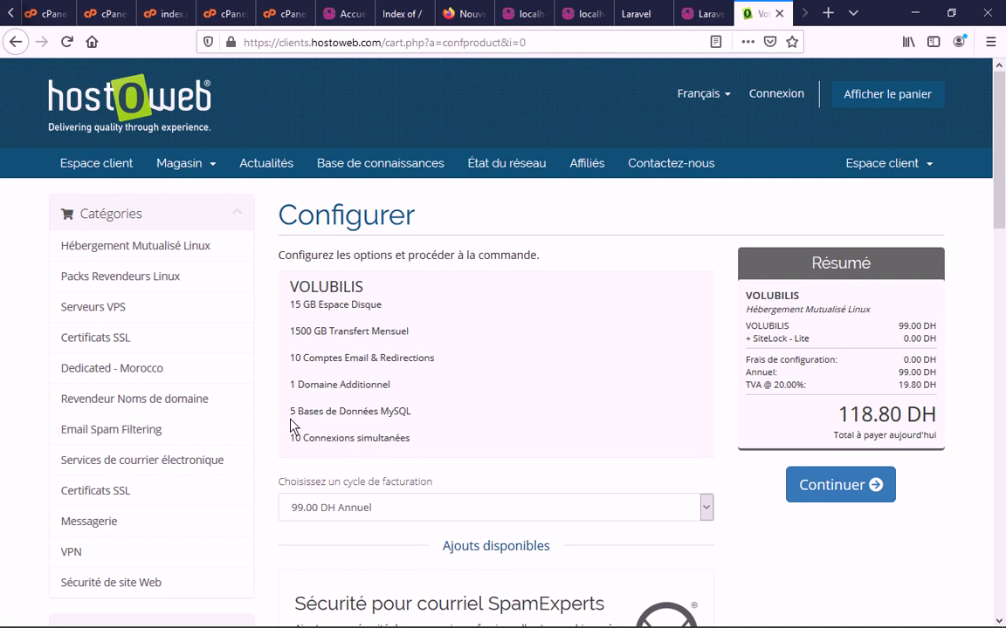
mouse_move(297, 625)
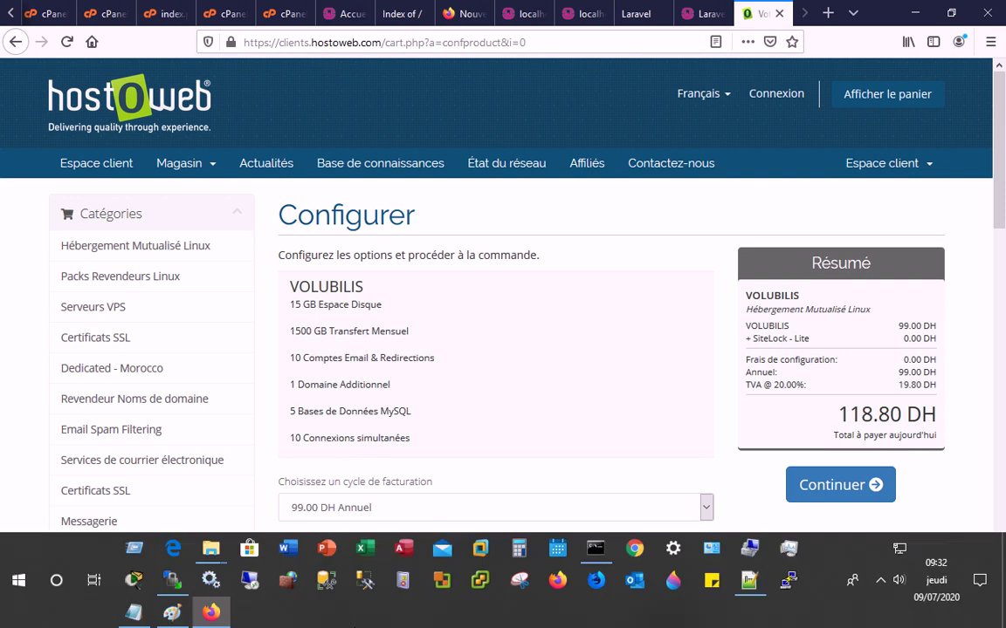
Highlight the notes' point 5 on Apache under Linux, then minimize Notepad to reveal Hostoweb
left_click(142, 614)
left_click(205, 161)
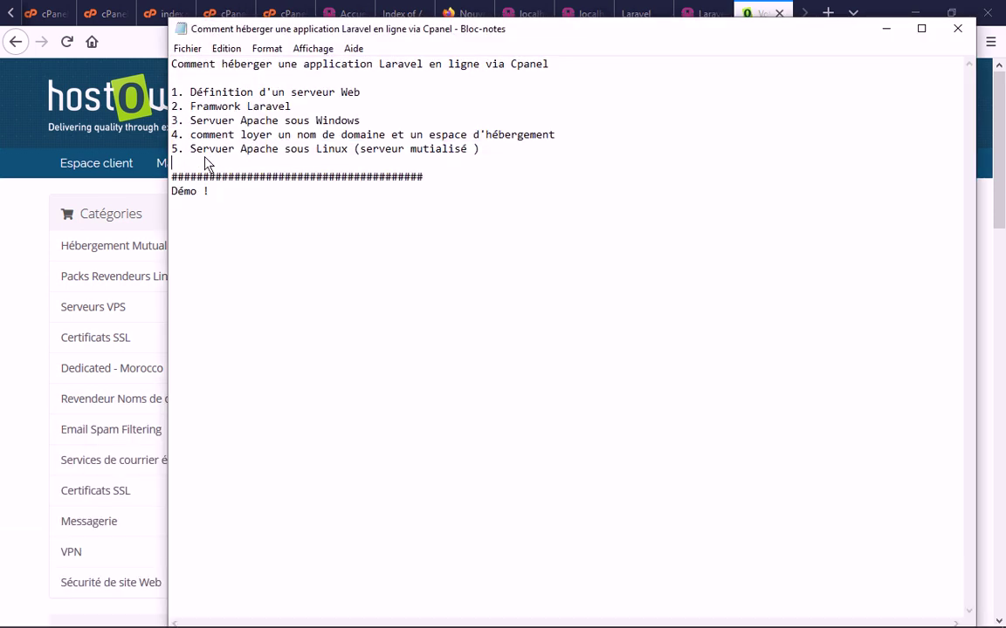
left_click_drag(174, 150, 480, 155)
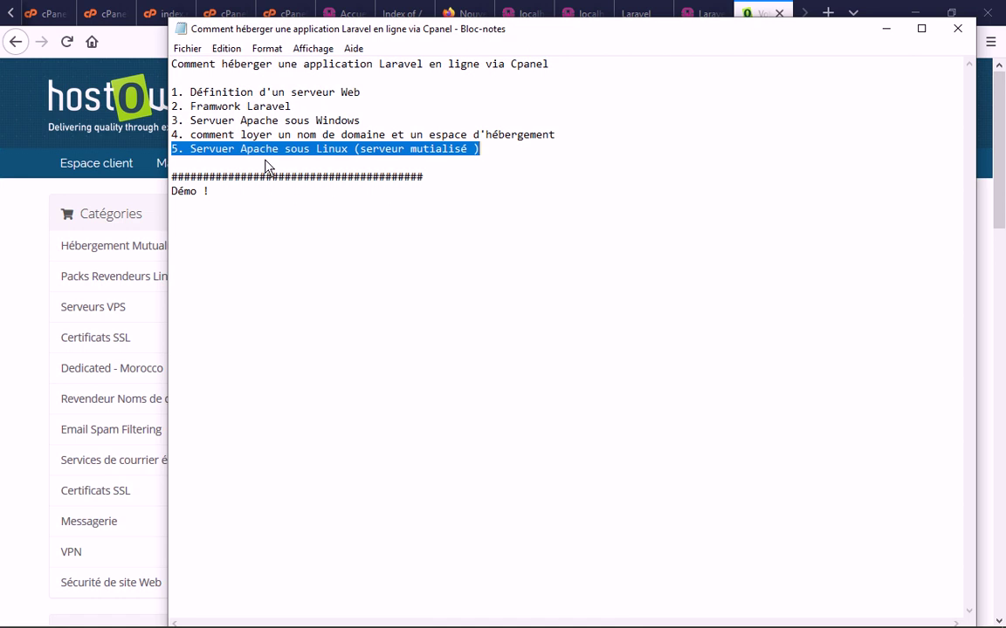
left_click(927, 82)
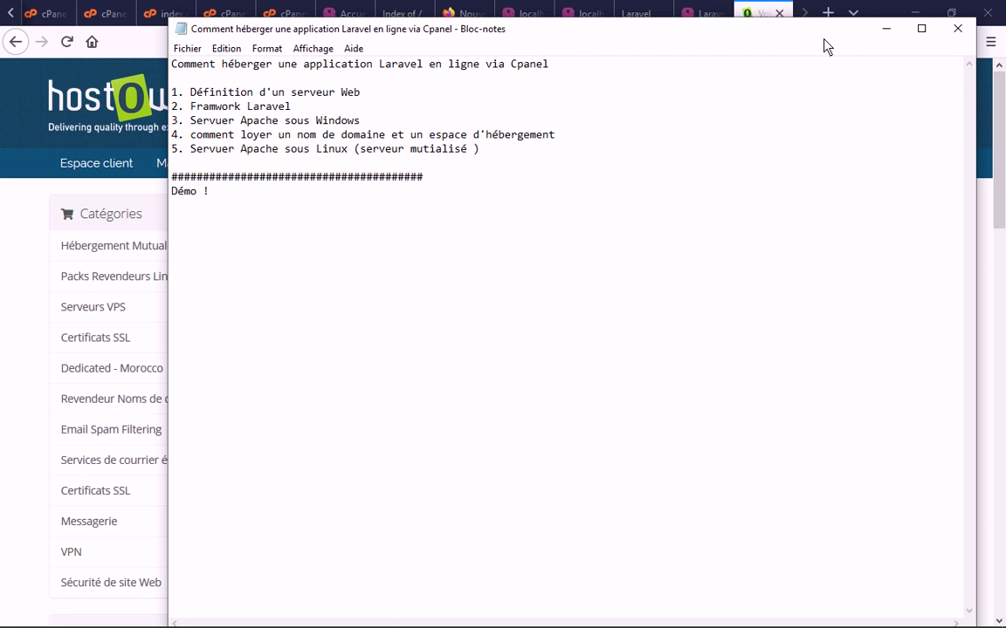
left_click(886, 35)
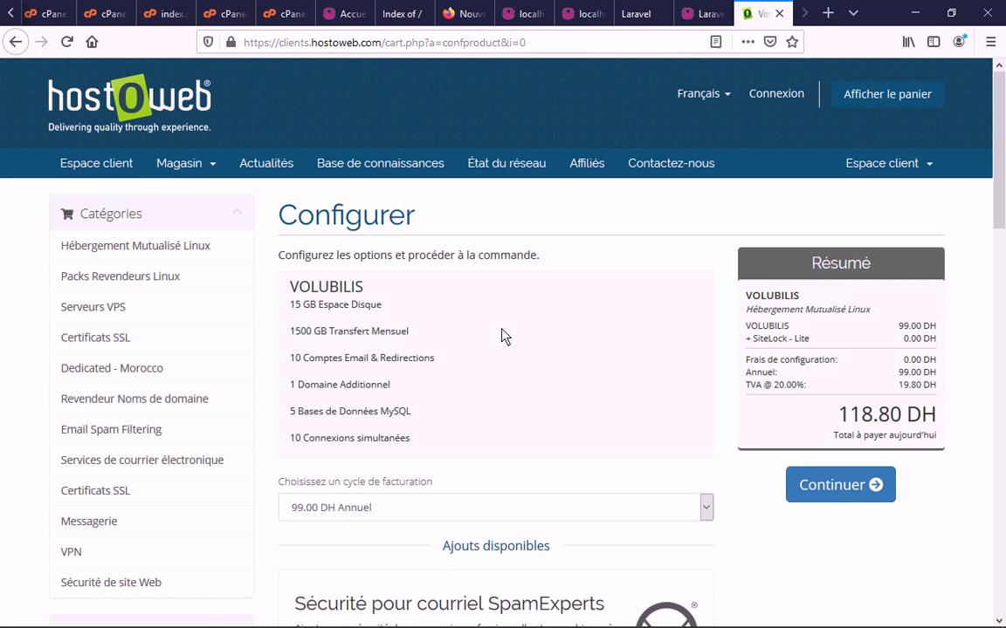
Switch to the cPanel home tab on server274.web-hosting.com and scroll through its Files, Databases and Domains sections
left_click(104, 15)
left_click(44, 12)
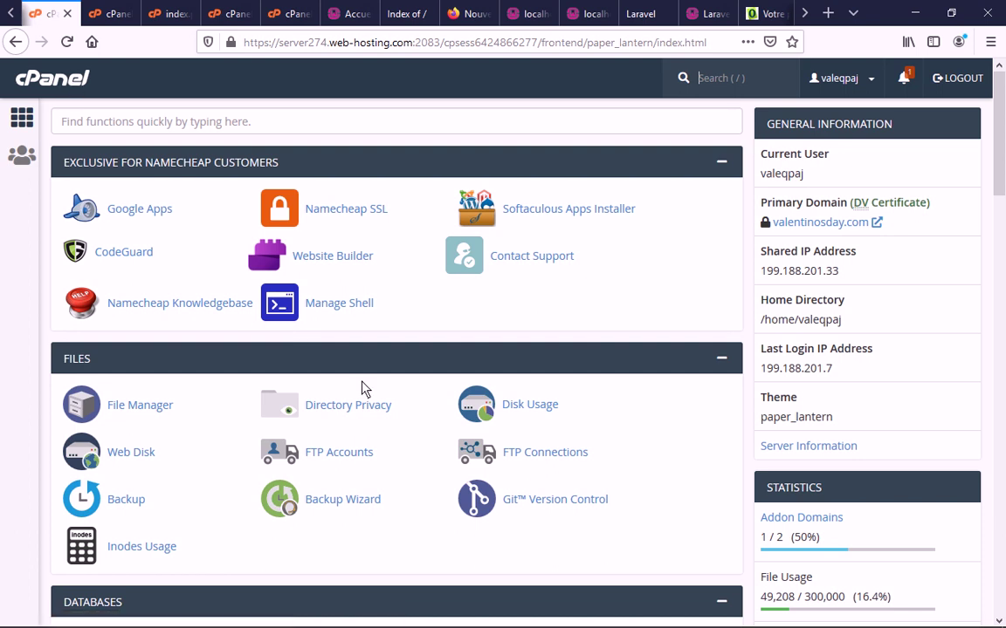
scroll(364, 389, "down", 10)
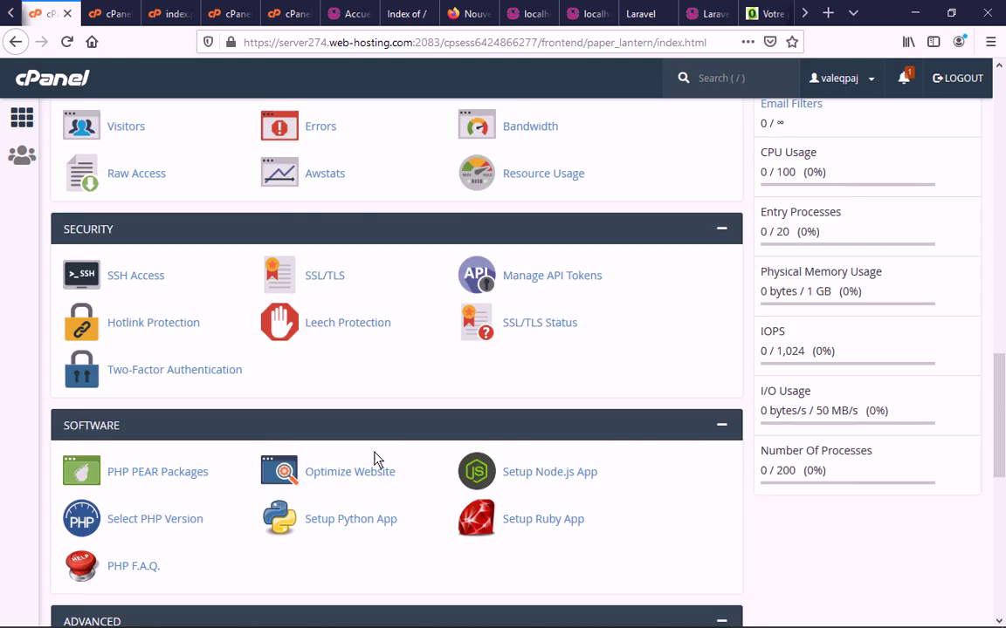
scroll(374, 460, "down", 7)
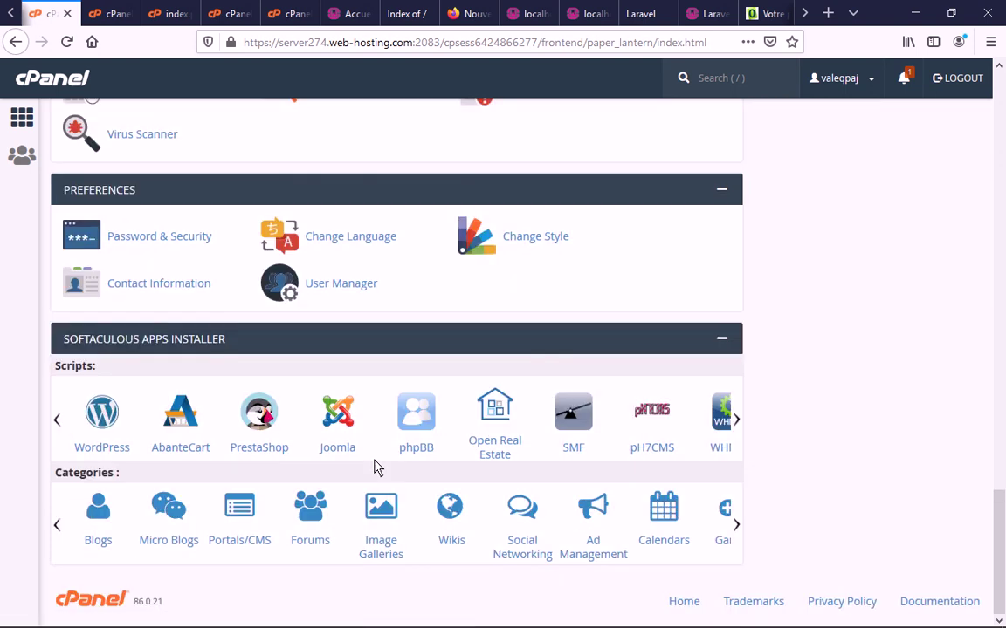
scroll(377, 469, "up", 10)
scroll(377, 468, "up", 5)
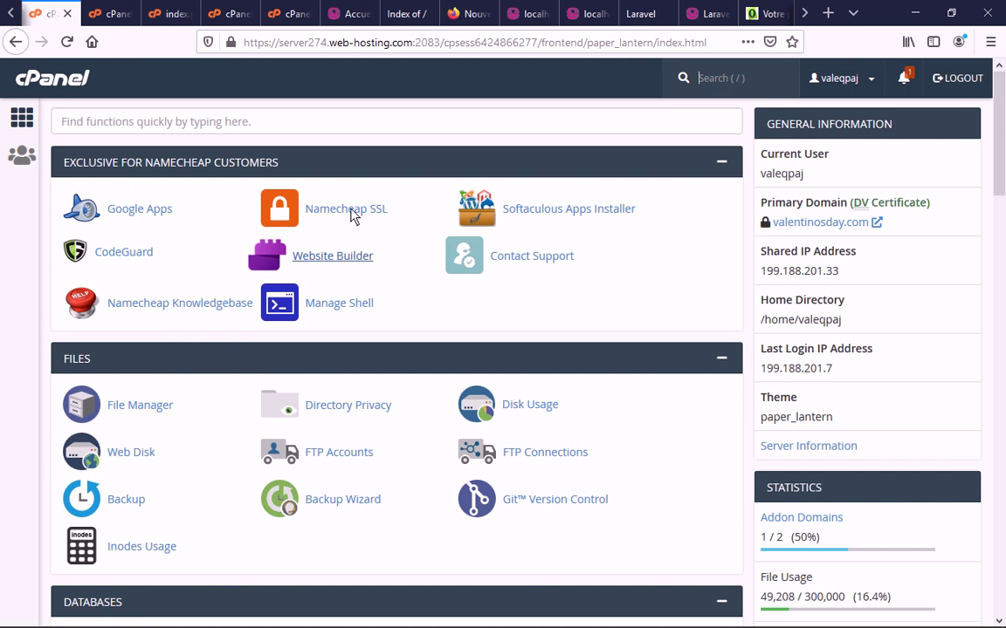
scroll(381, 350, "down", 1)
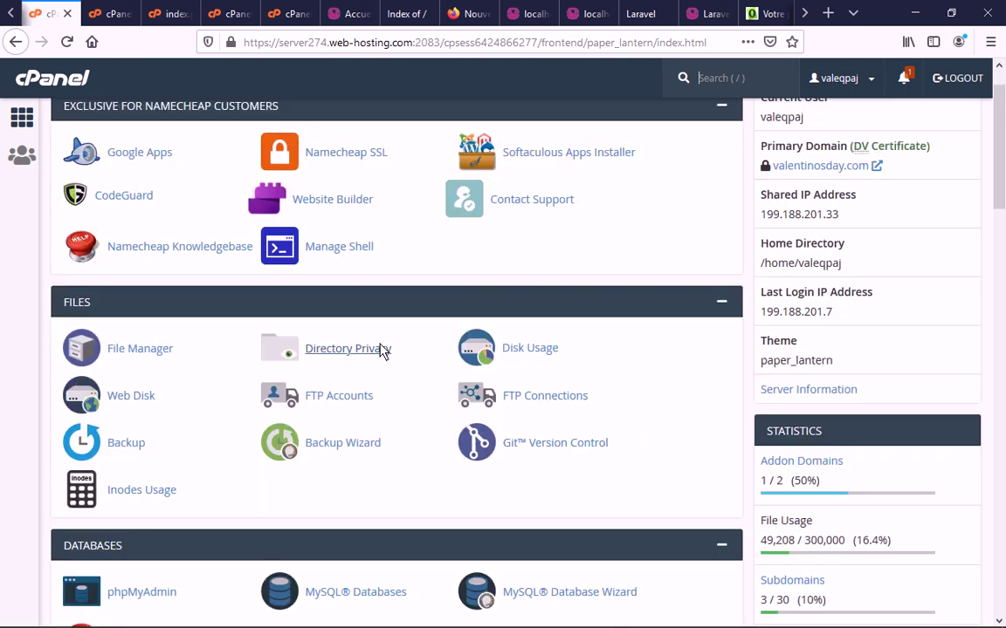
scroll(171, 188, "down", 4)
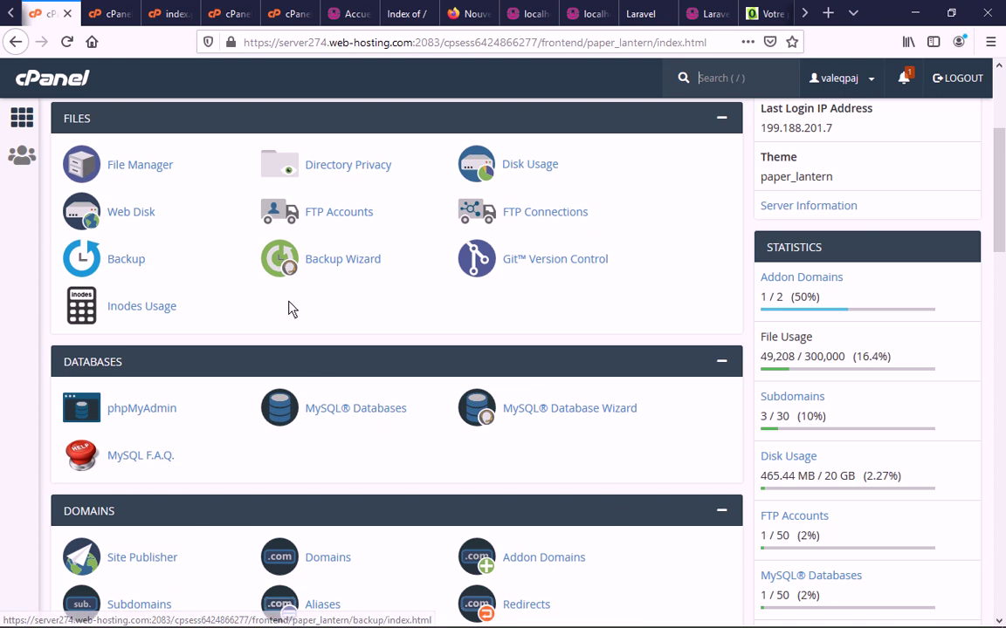
left_click(166, 165)
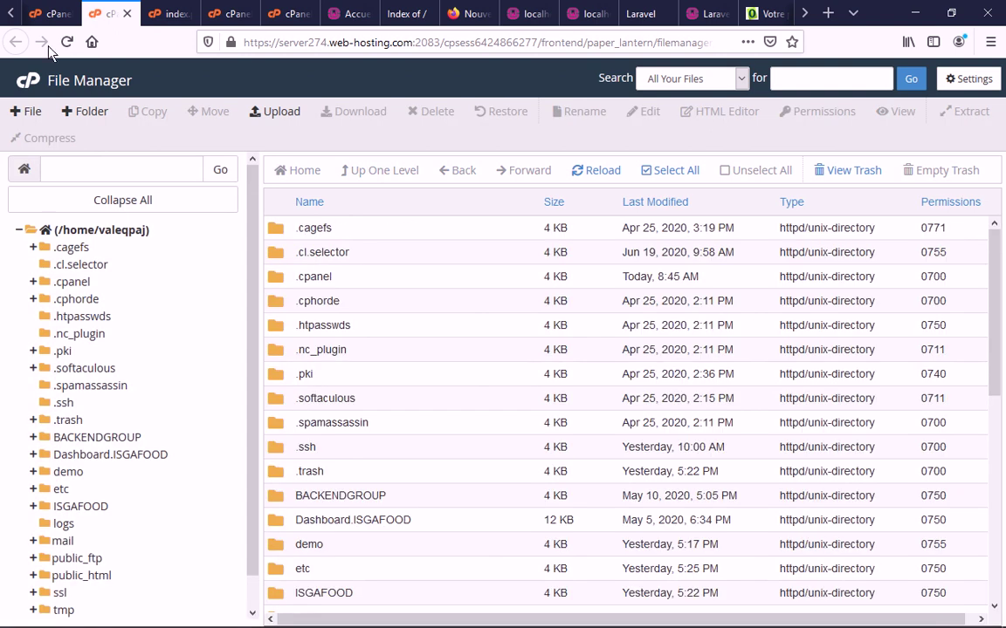
left_click(16, 42)
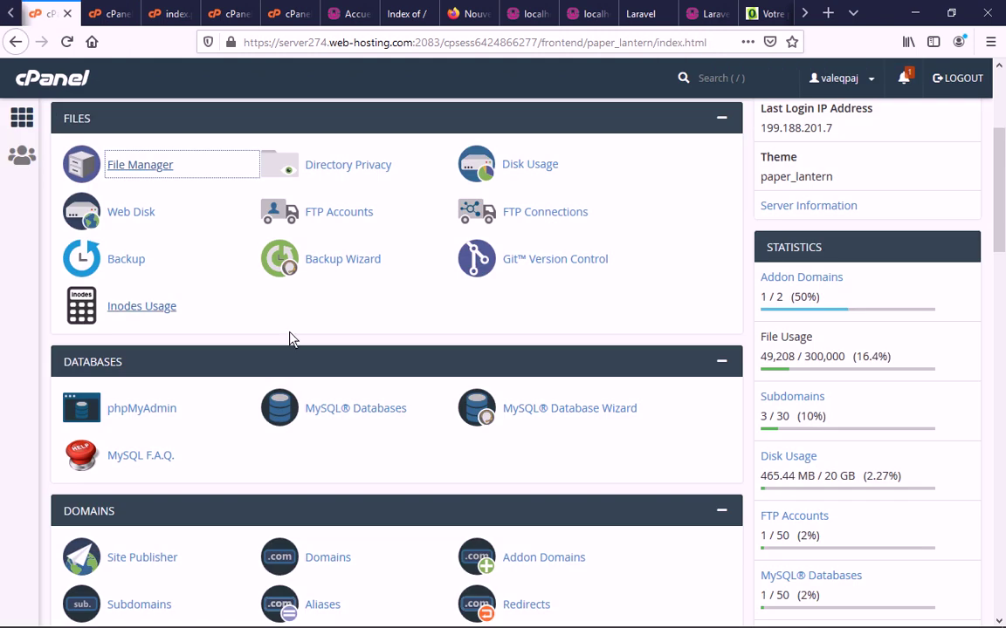
scroll(291, 339, "down", 3)
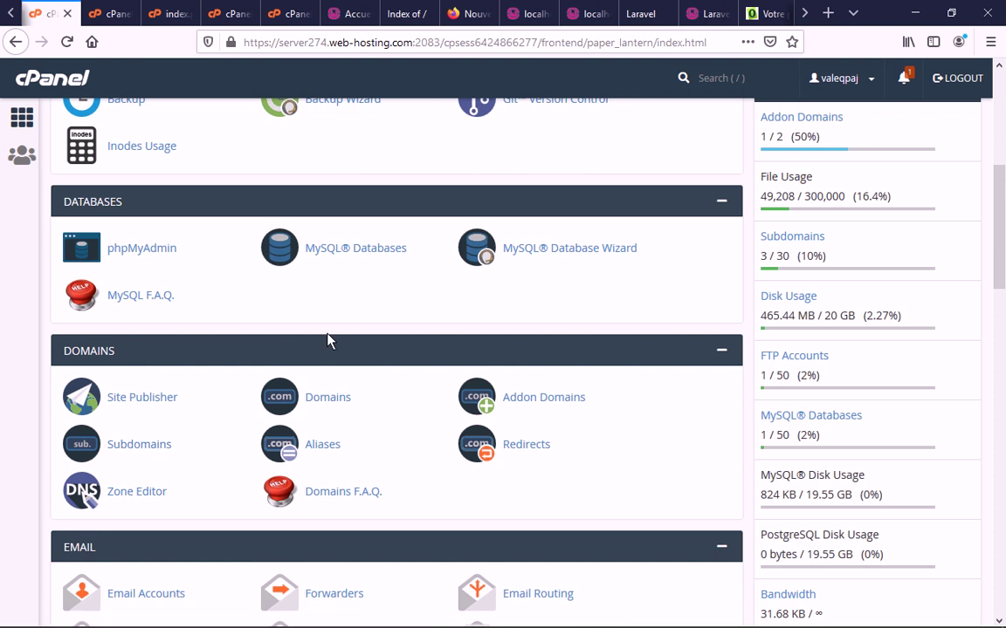
scroll(328, 341, "down", 2)
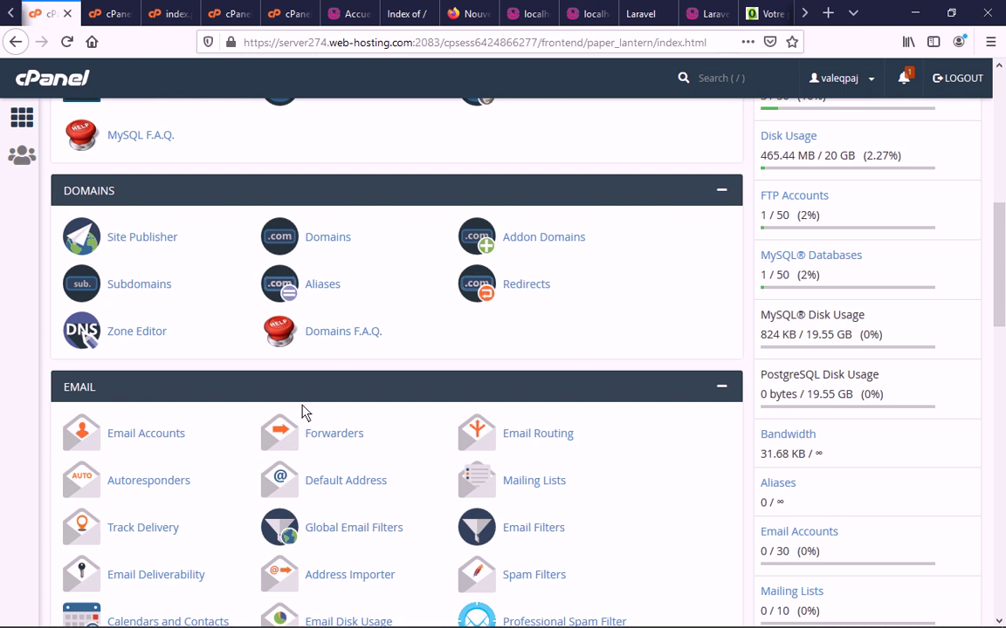
scroll(304, 412, "down", 3)
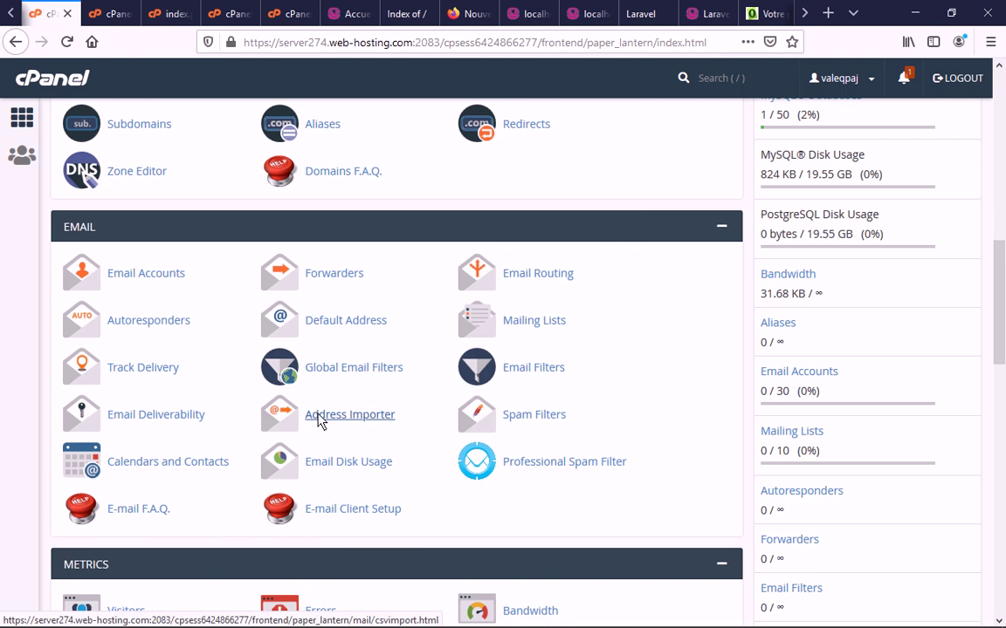
scroll(318, 420, "down", 2)
scroll(318, 421, "down", 6)
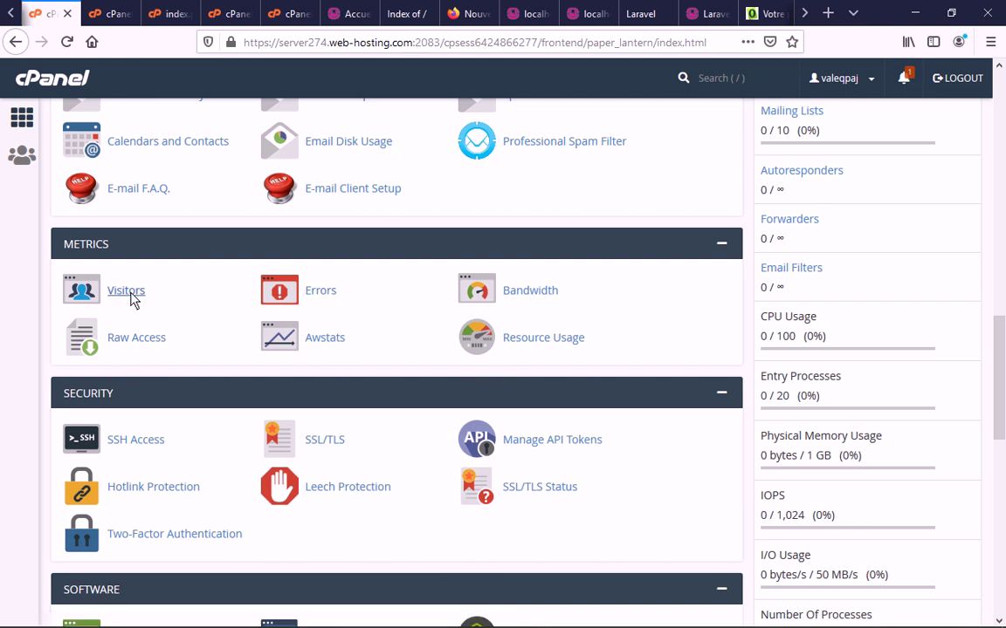
scroll(179, 455, "down", 1)
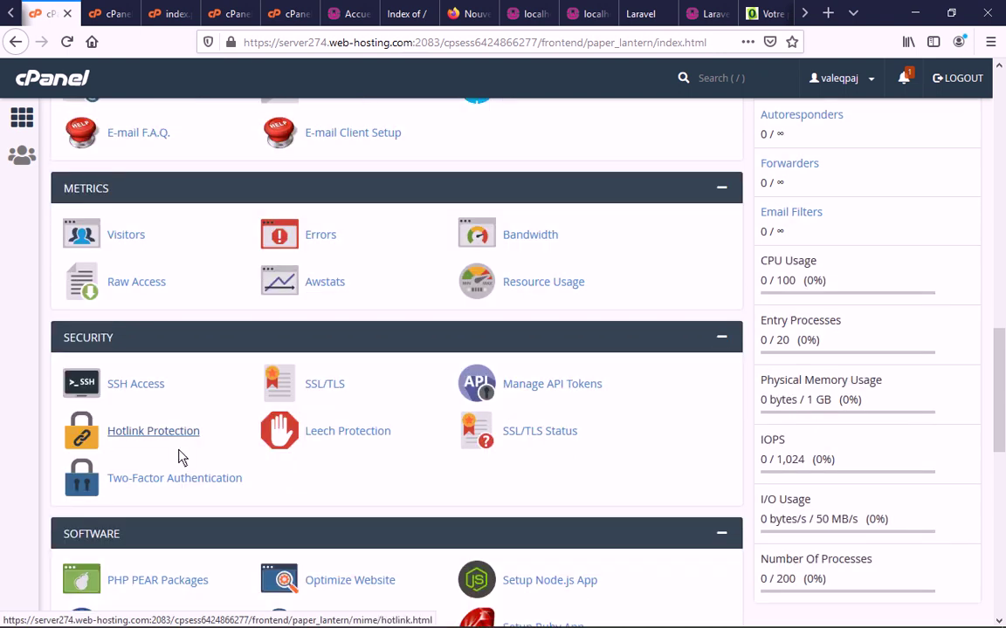
scroll(529, 351, "down", 1)
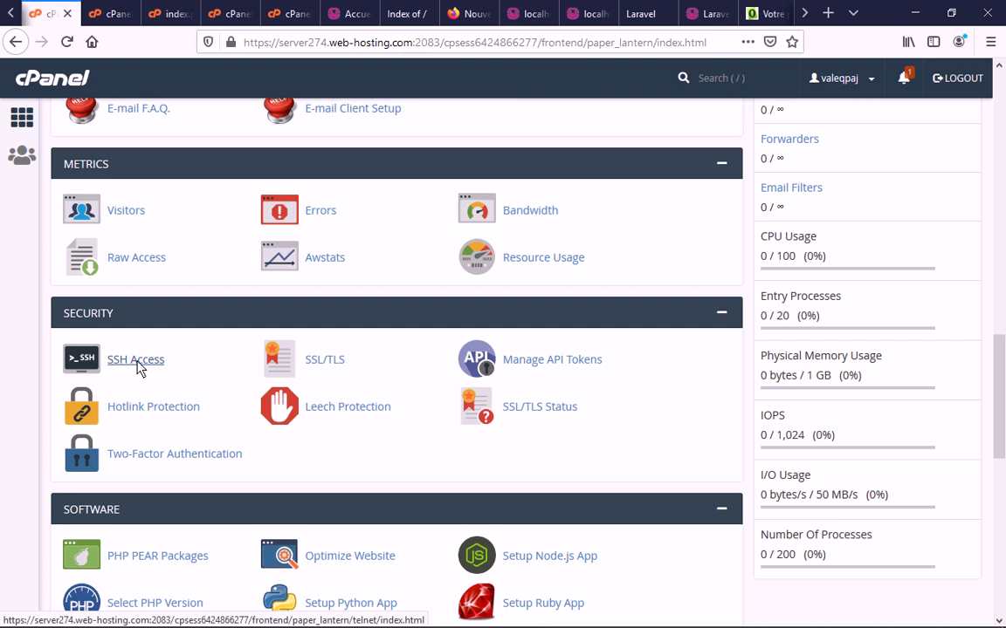
scroll(213, 474, "down", 1)
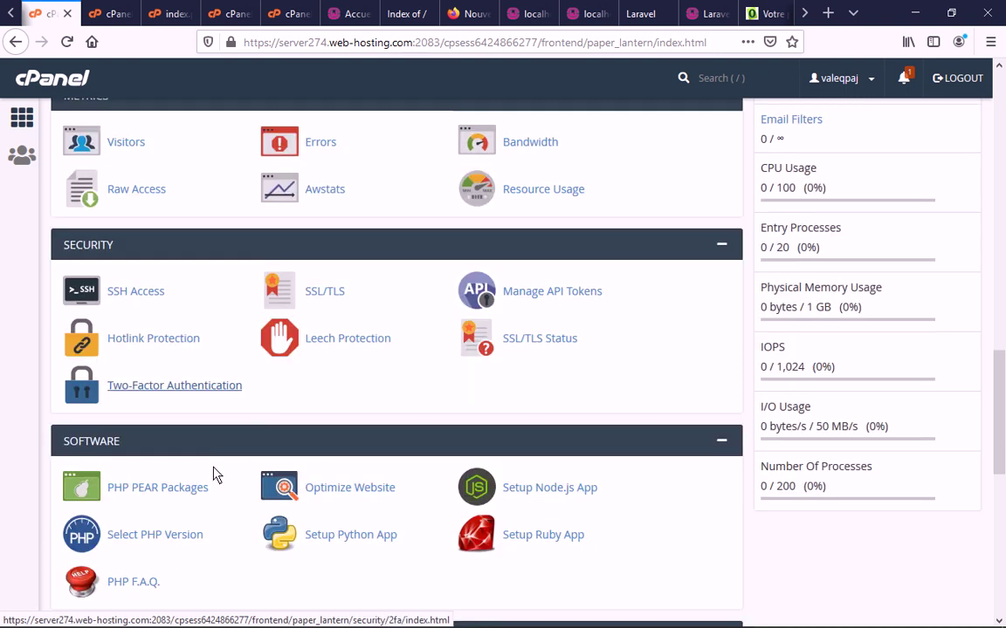
scroll(297, 528, "down", 1)
scroll(161, 432, "down", 3)
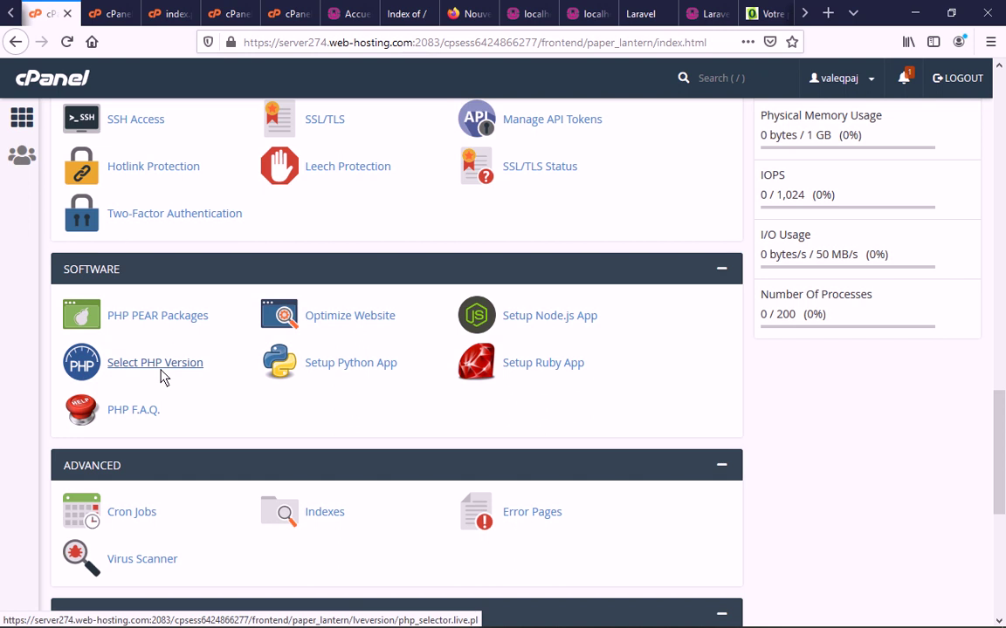
scroll(257, 494, "down", 1)
scroll(257, 493, "down", 3)
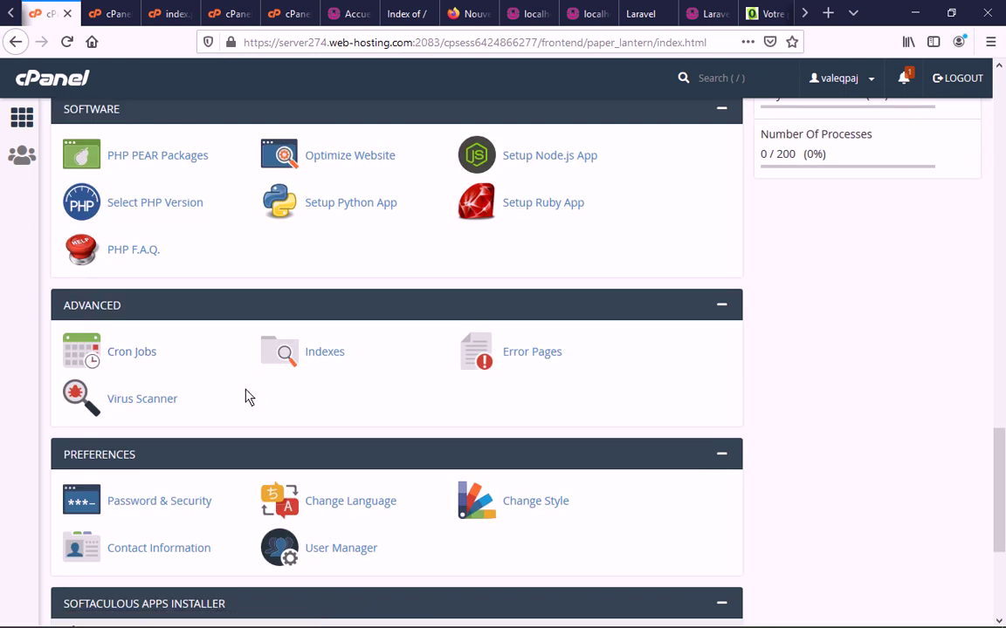
scroll(292, 393, "down", 2)
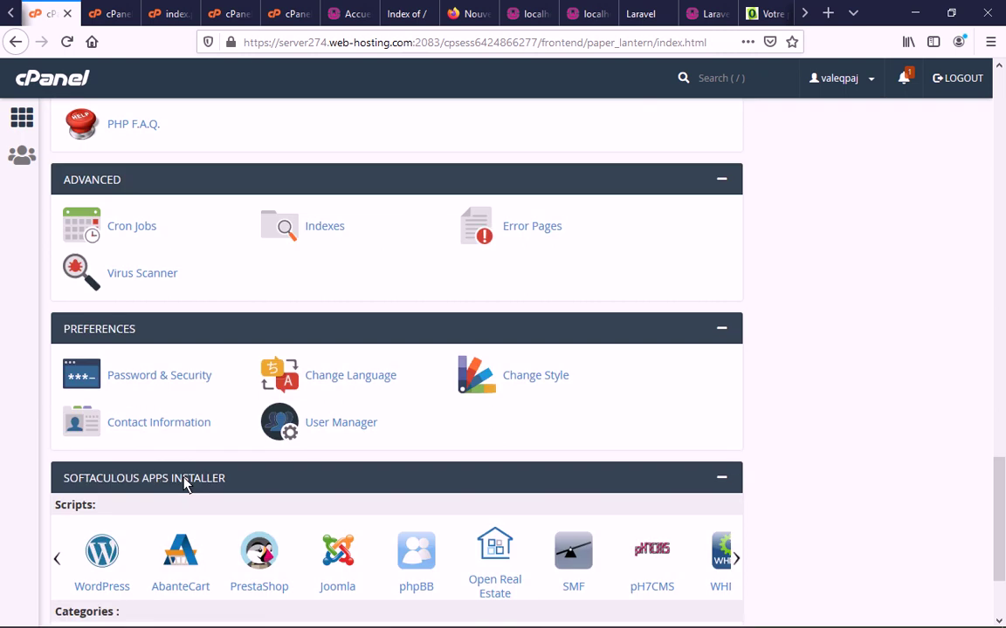
scroll(184, 484, "down", 1)
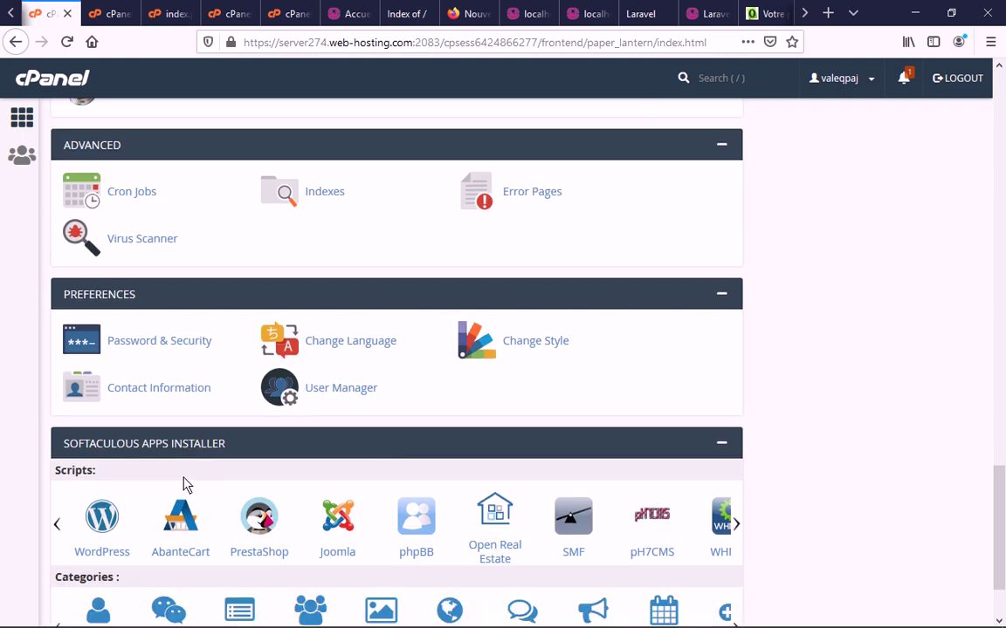
scroll(185, 485, "down", 2)
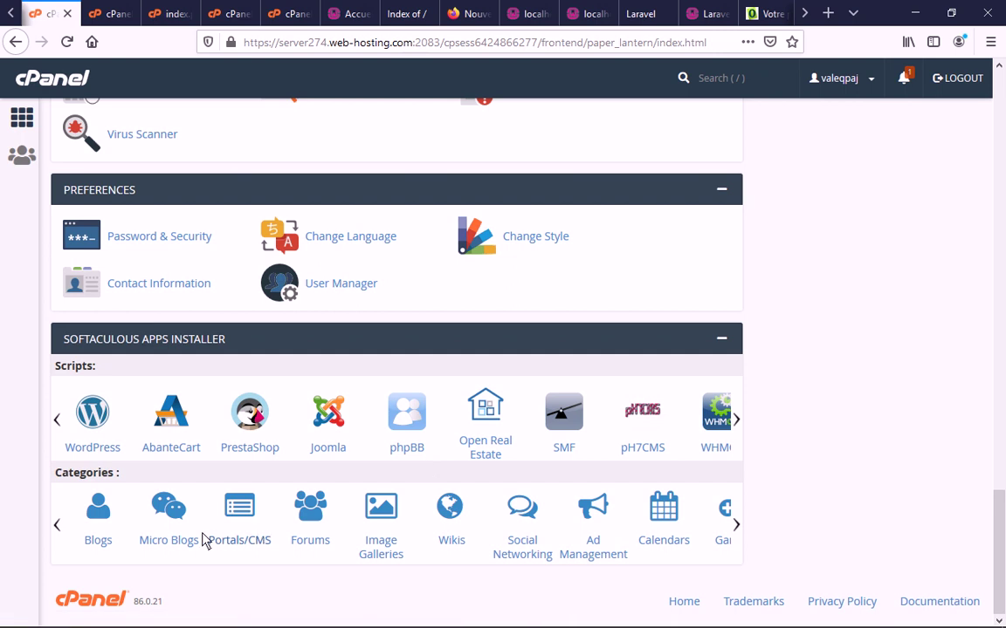
scroll(202, 541, "up", 8)
scroll(202, 538, "up", 10)
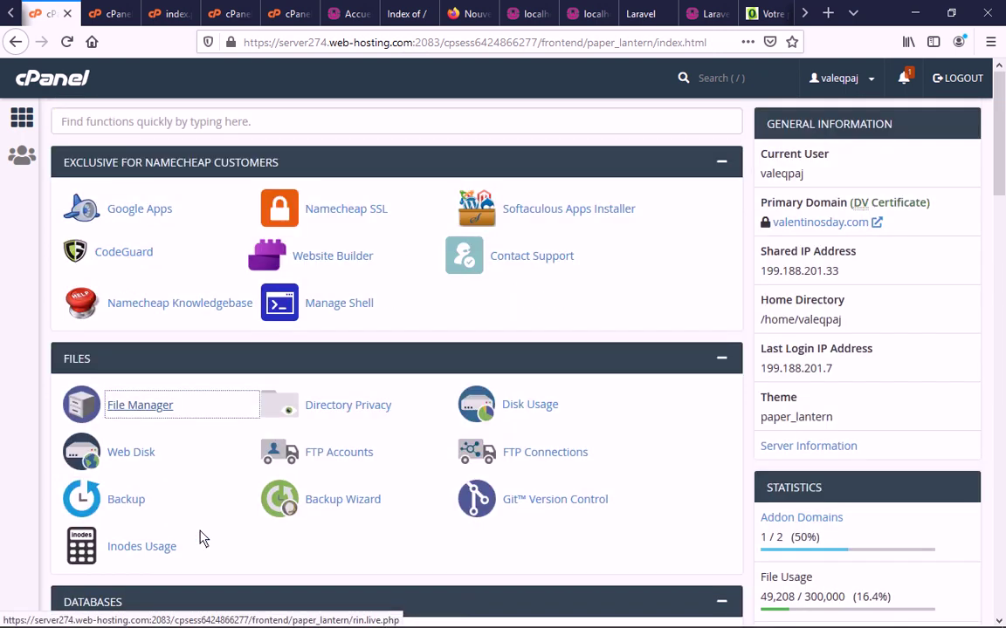
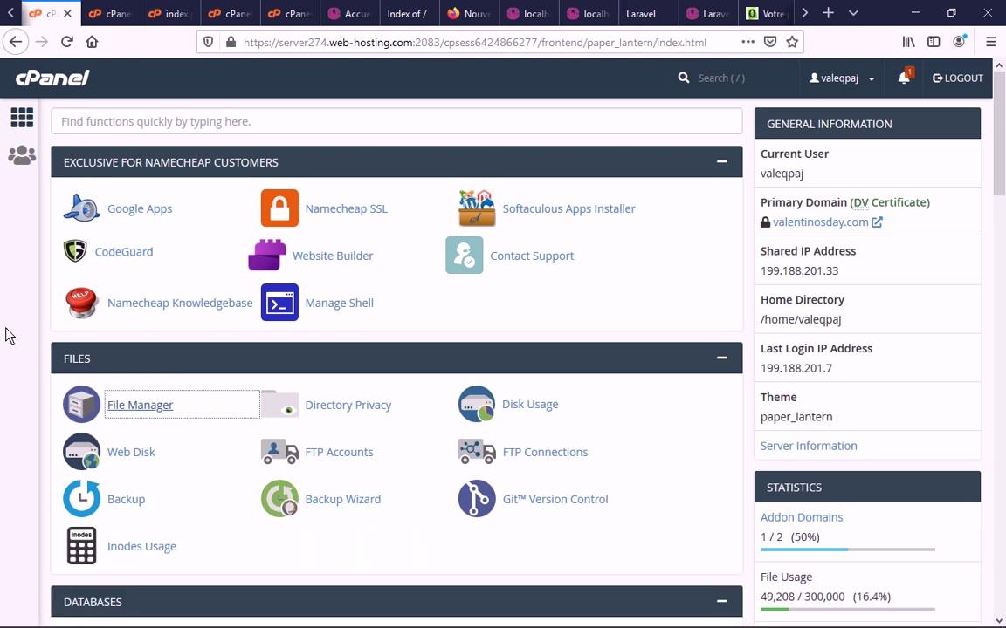
Bring the File Explorer window showing the routes folder to the front
scroll(150, 410, "down", 2)
scroll(150, 410, "down", 1)
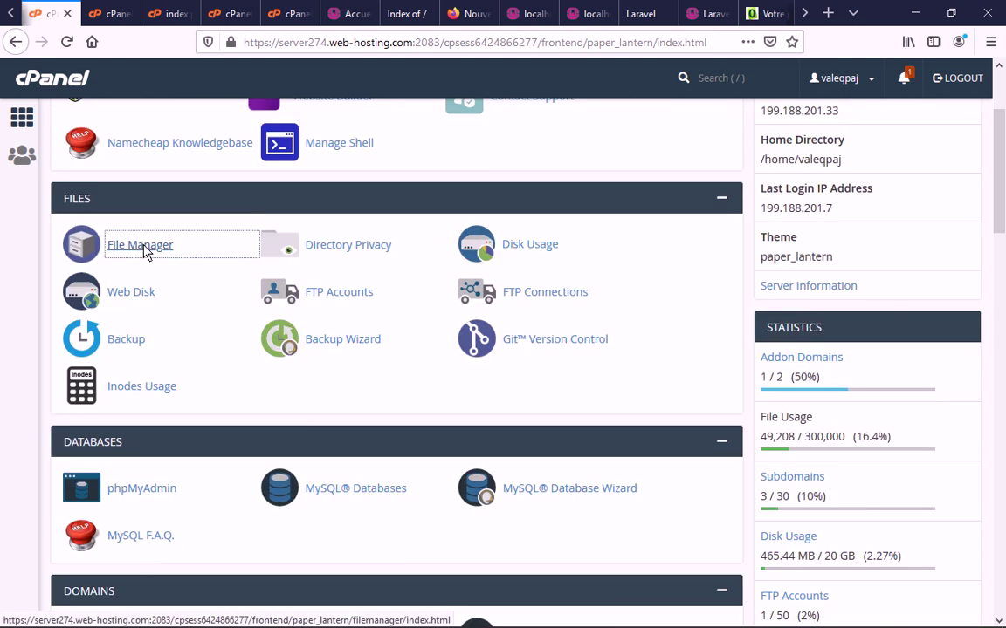
scroll(210, 354, "up", 2)
scroll(214, 367, "down", 3)
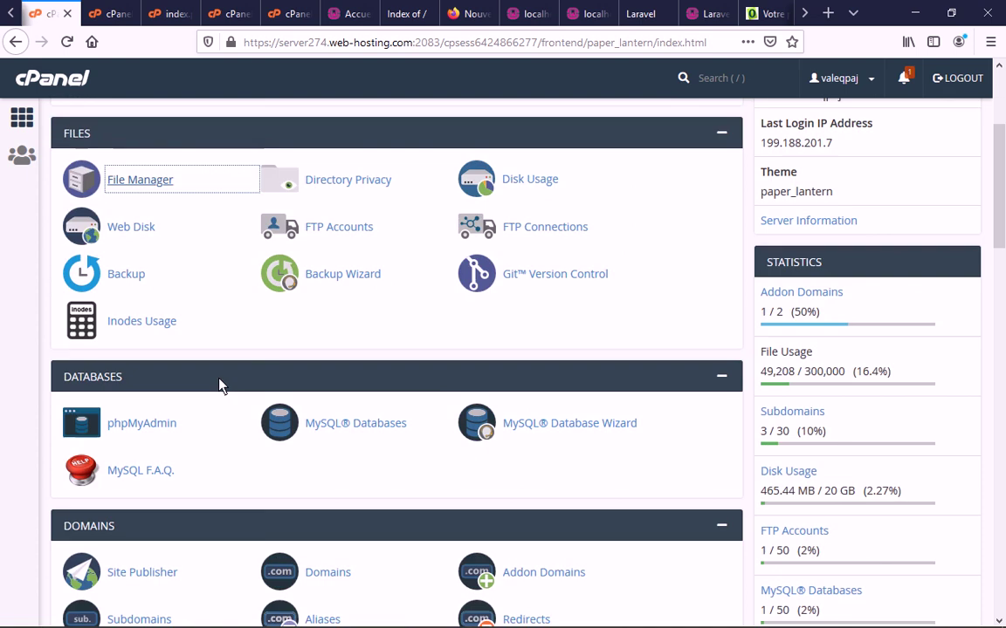
scroll(219, 384, "up", 1)
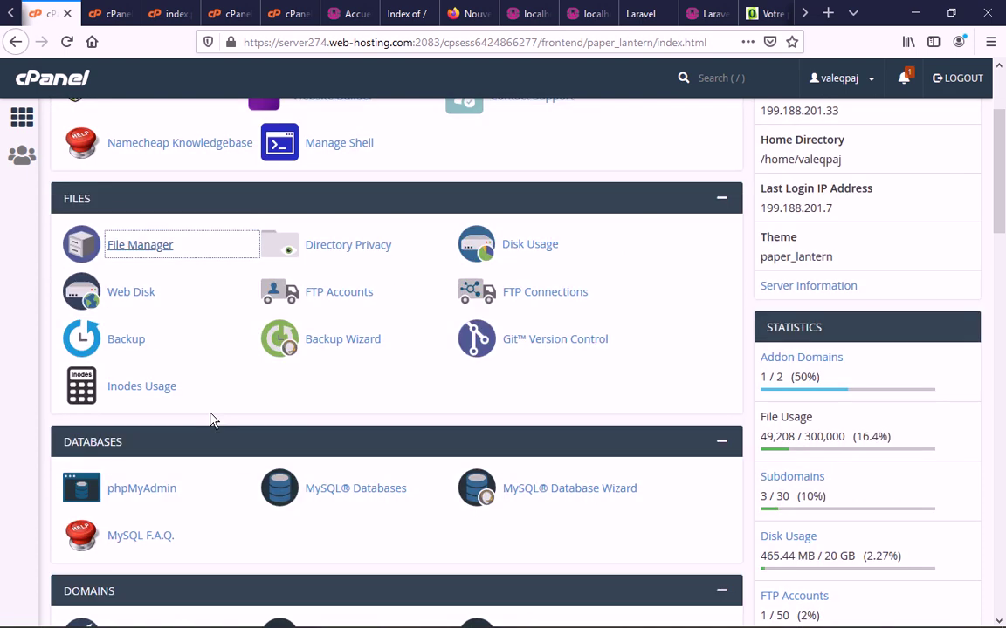
scroll(209, 419, "up", 1)
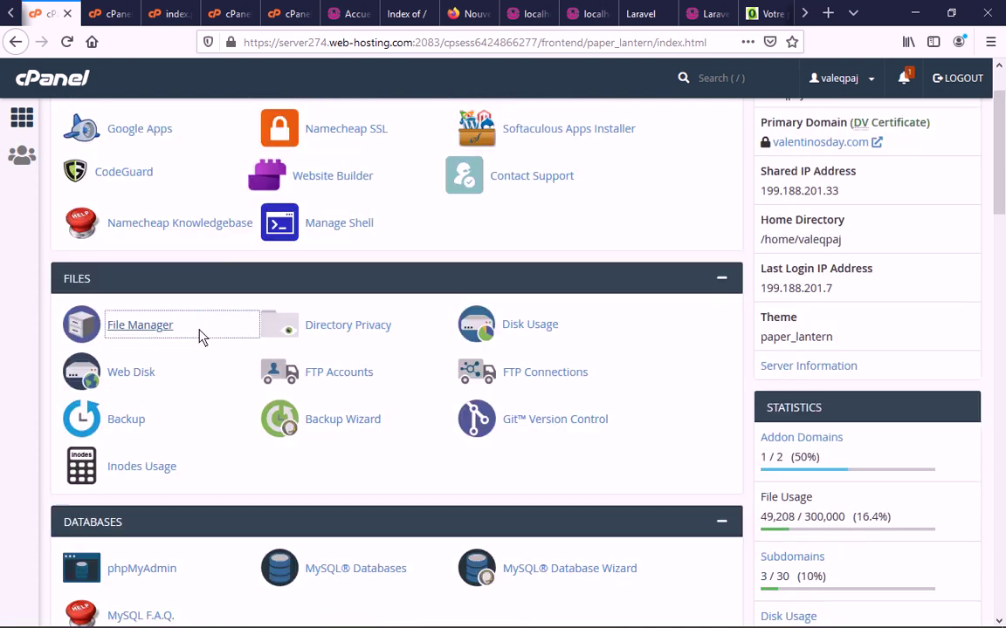
mouse_move(191, 616)
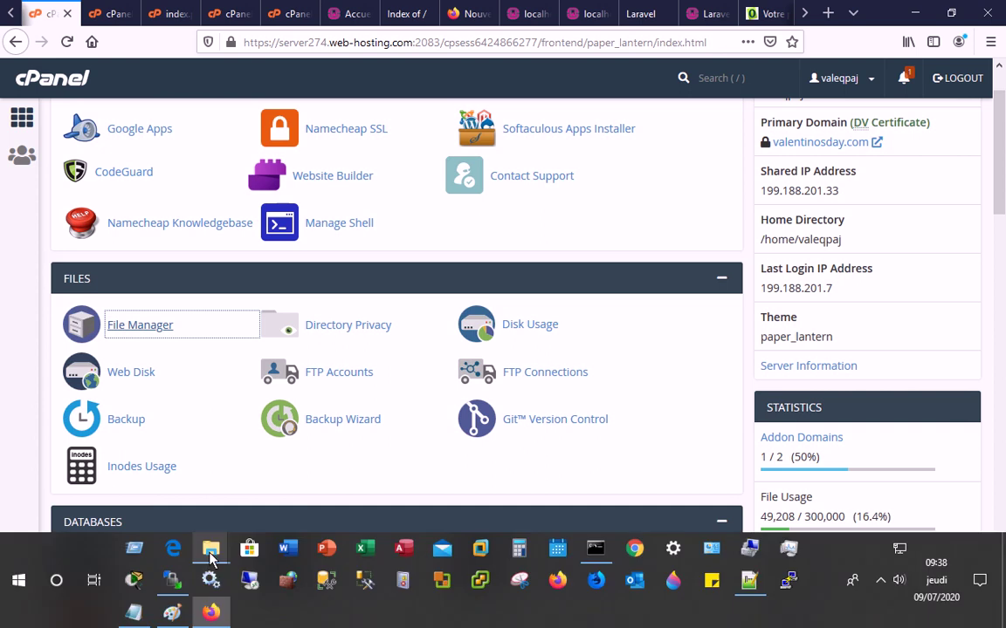
left_click(212, 559)
left_click(270, 471)
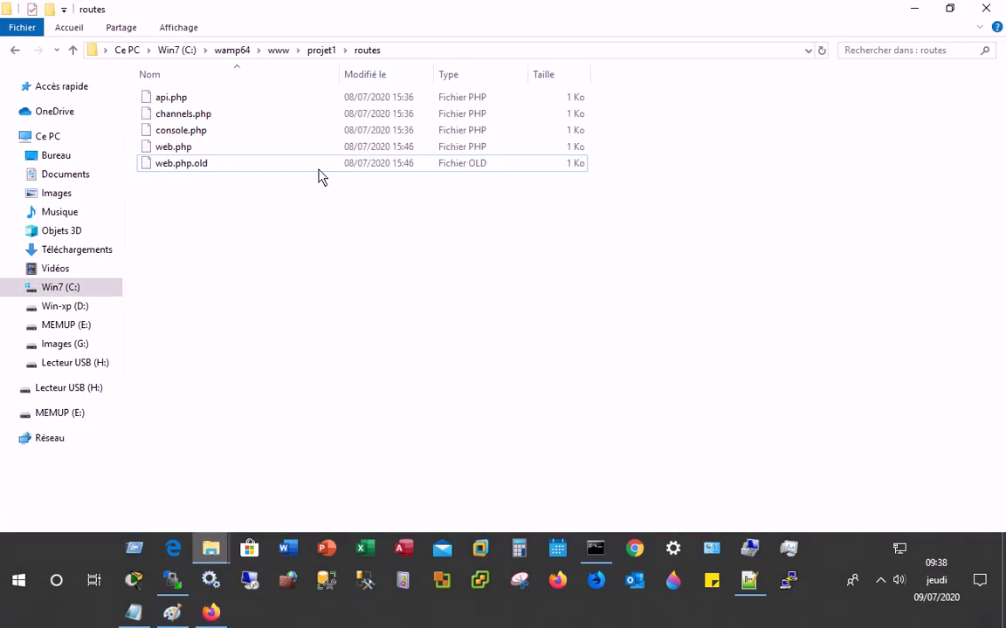
Browse to C:\apps, select the projet1 WinRAR archive, and return to cPanel in Firefox
left_click(279, 50)
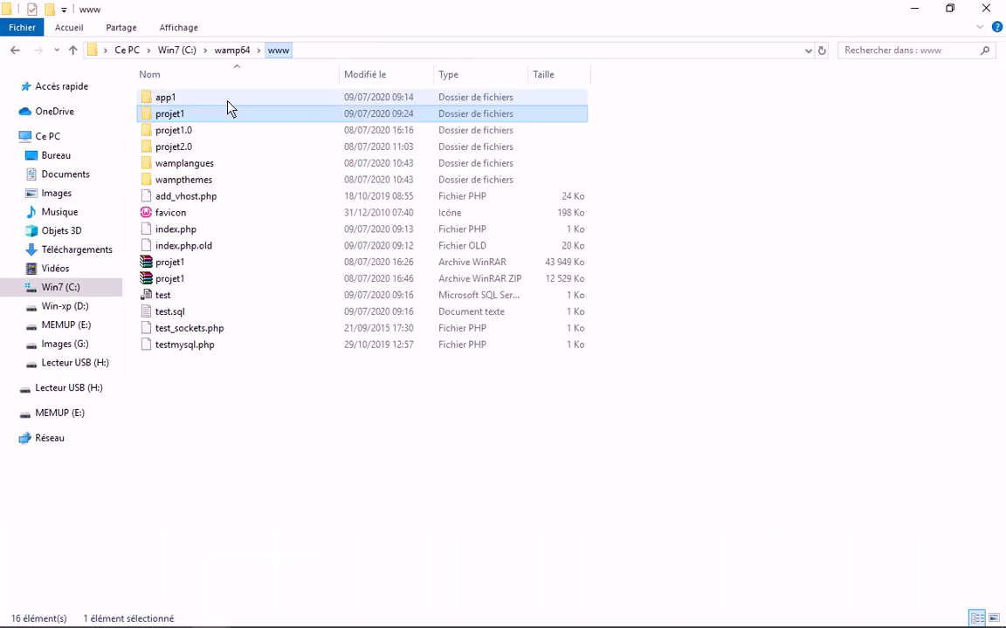
left_click(61, 291)
double_click(166, 97)
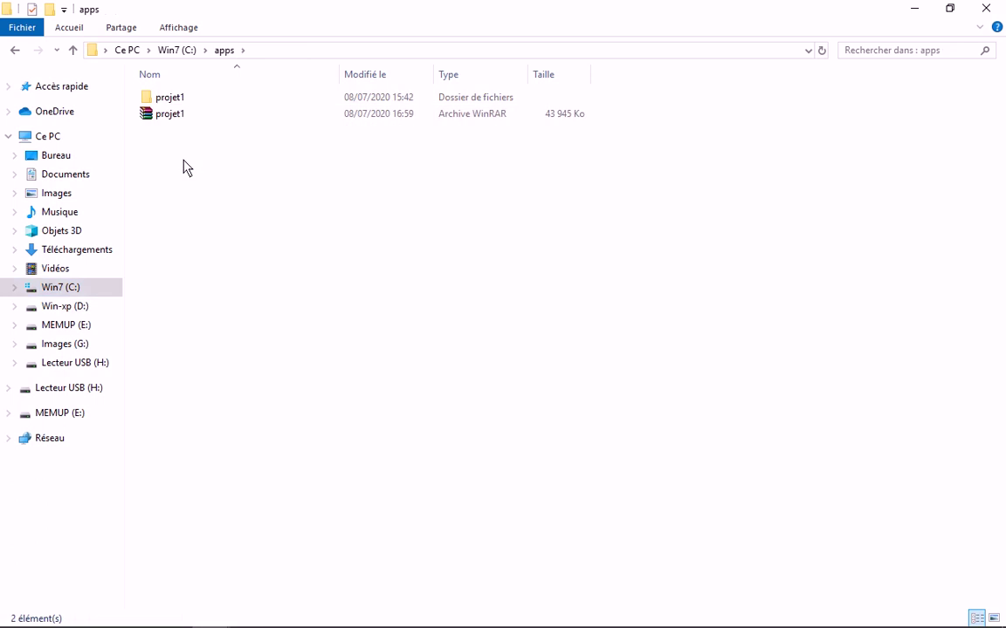
left_click(173, 115)
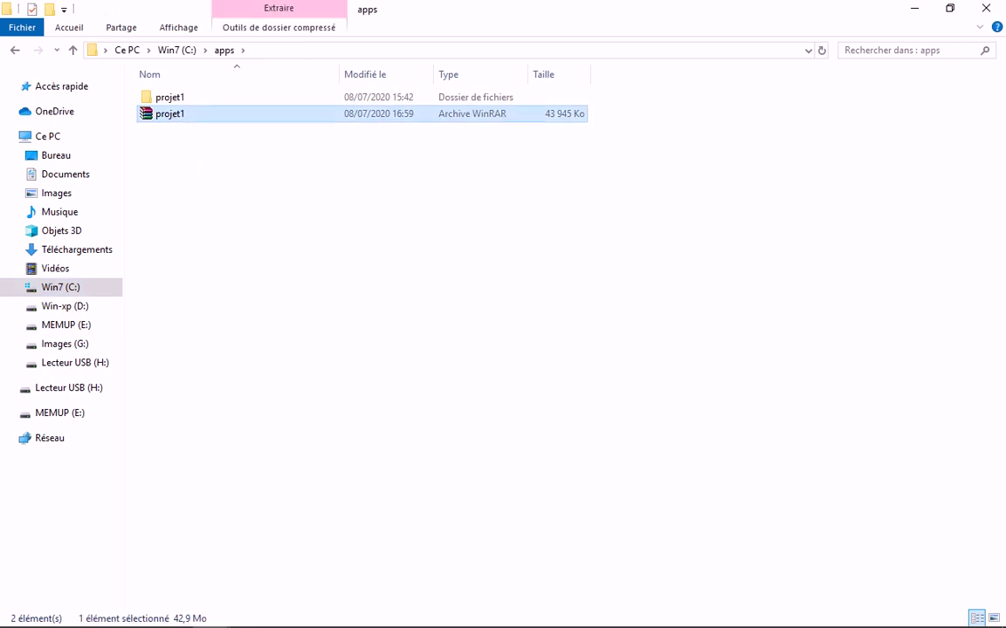
mouse_move(218, 559)
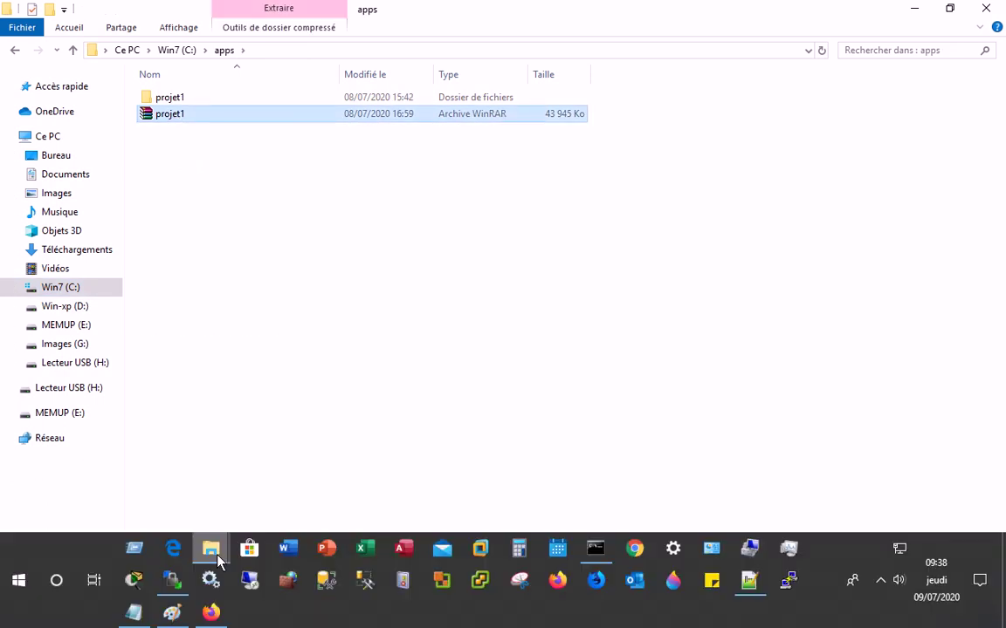
left_click(211, 613)
In File Manager, show public_html and select its only folder, demo
scroll(146, 423, "up", 2)
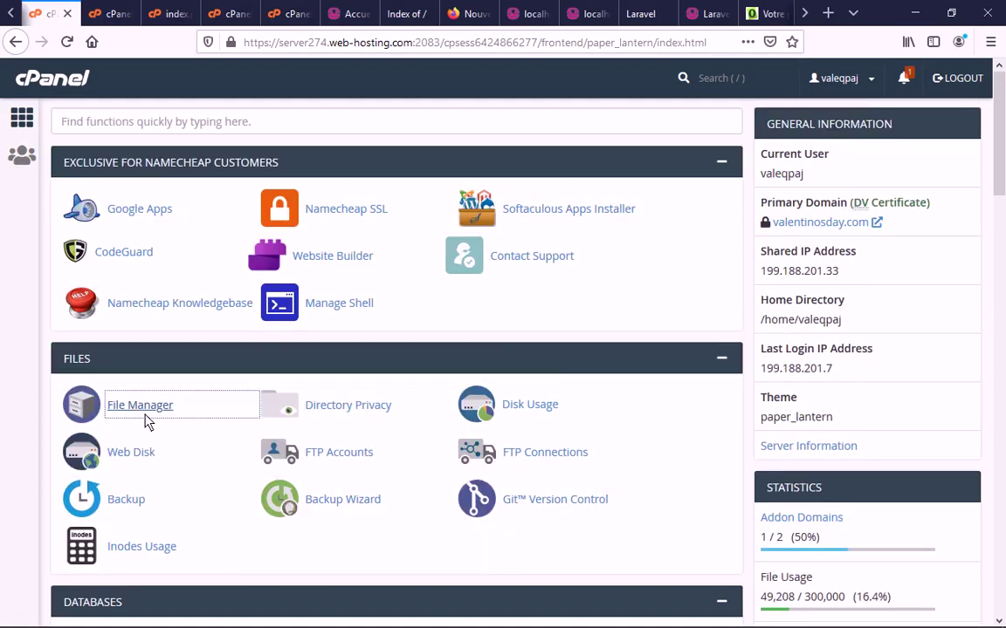
left_click(146, 416)
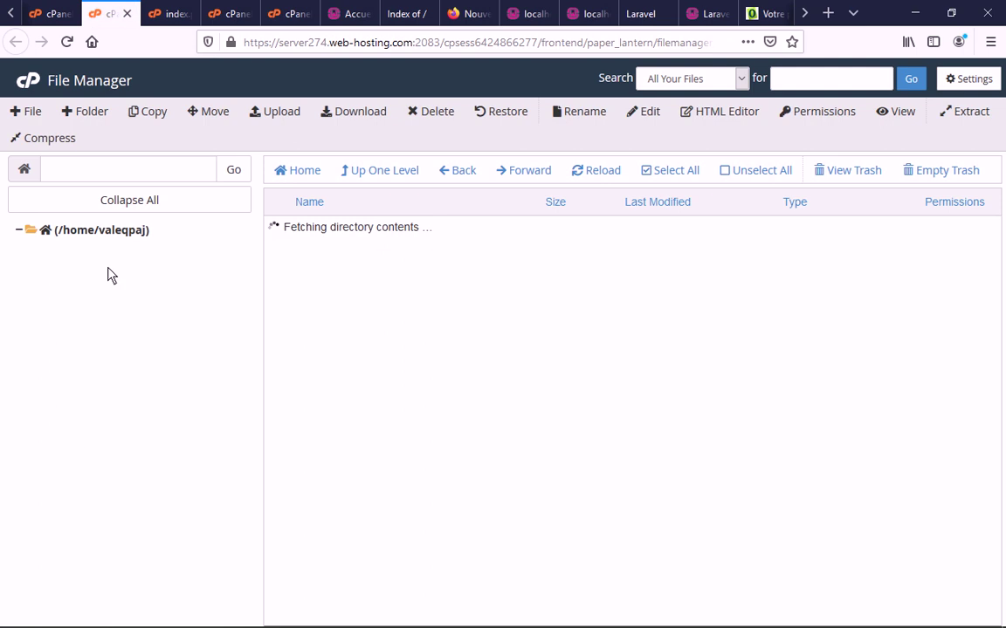
scroll(63, 449, "down", 1)
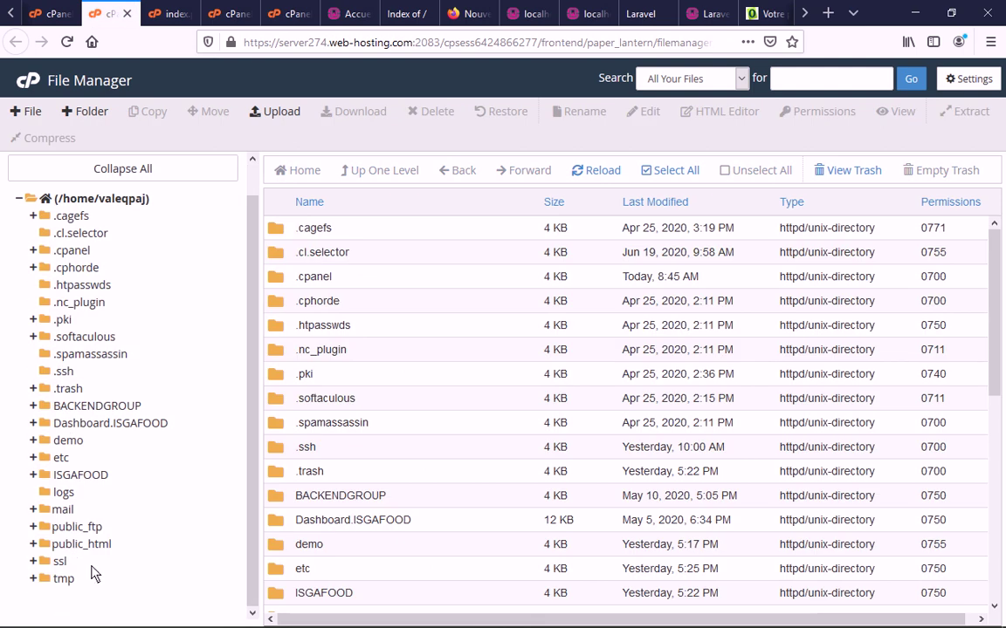
left_click(76, 545)
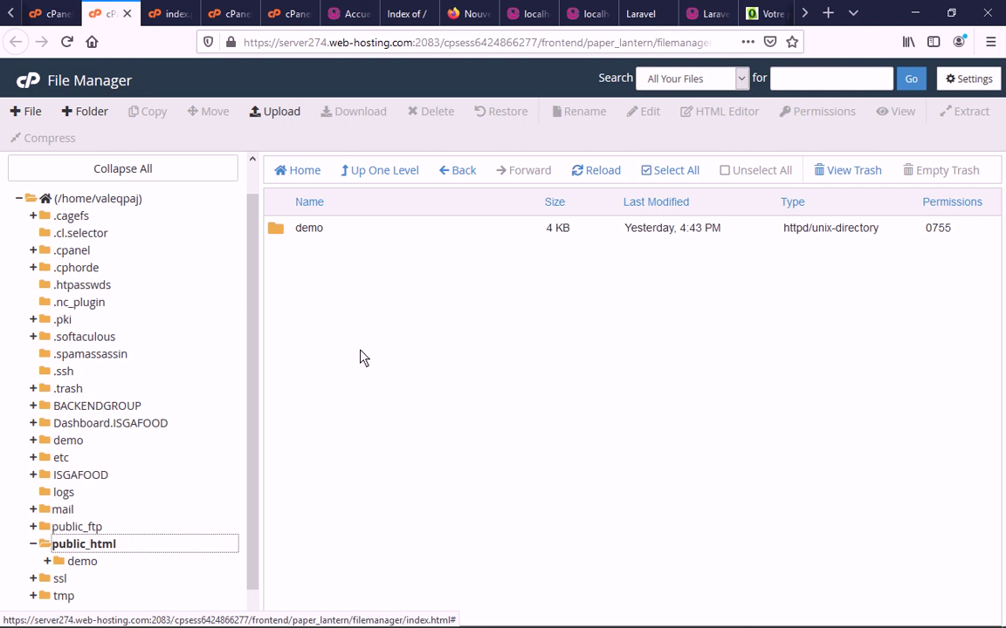
left_click(312, 233)
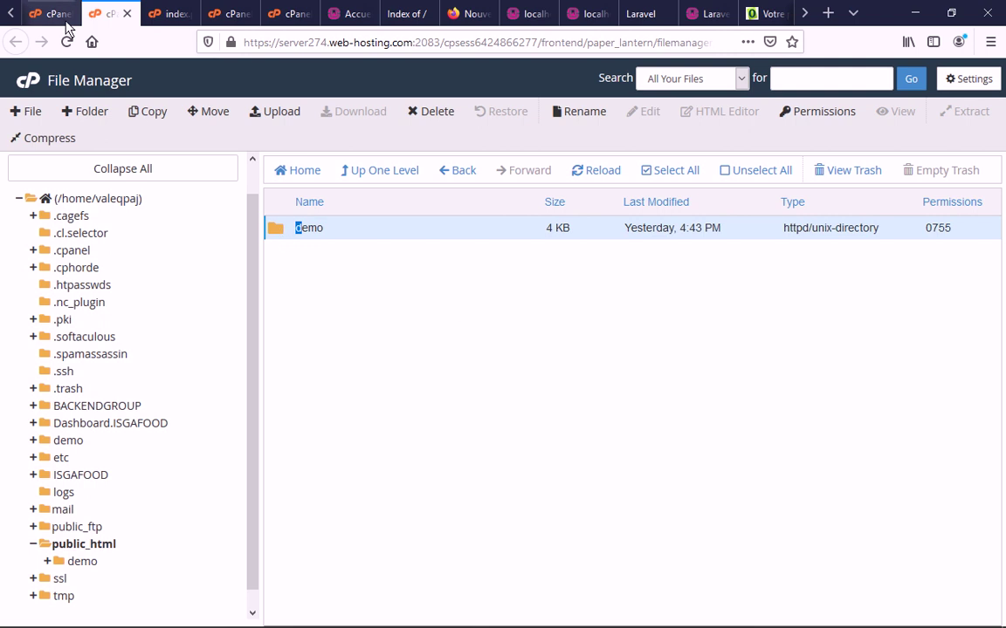
left_click(40, 14)
List the account's domains and open isgafood.com's /ISGAFOOD document root in File Manager
scroll(390, 487, "down", 2)
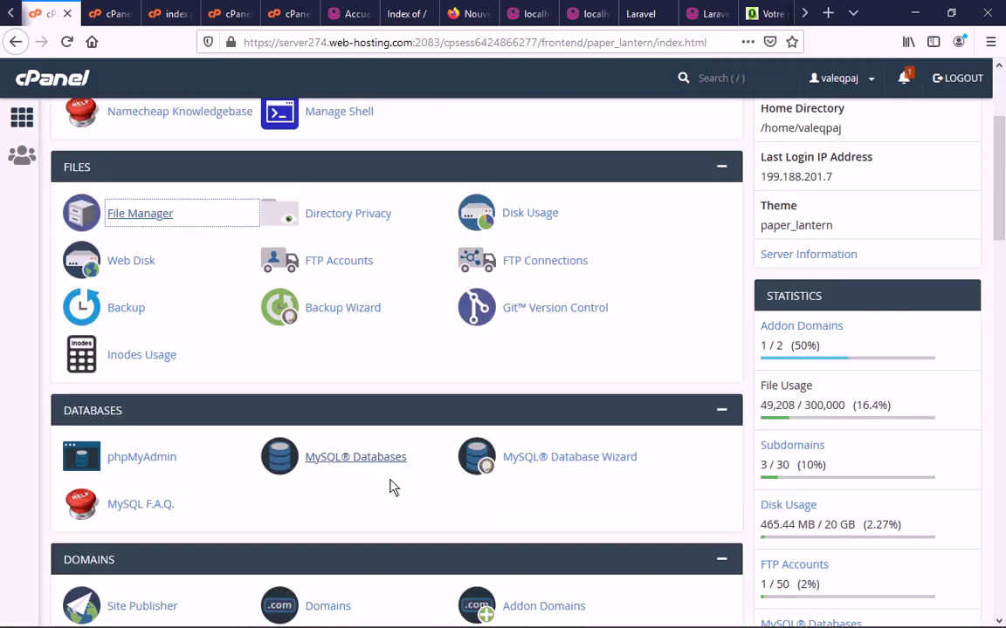
scroll(393, 487, "down", 2)
scroll(358, 363, "down", 2)
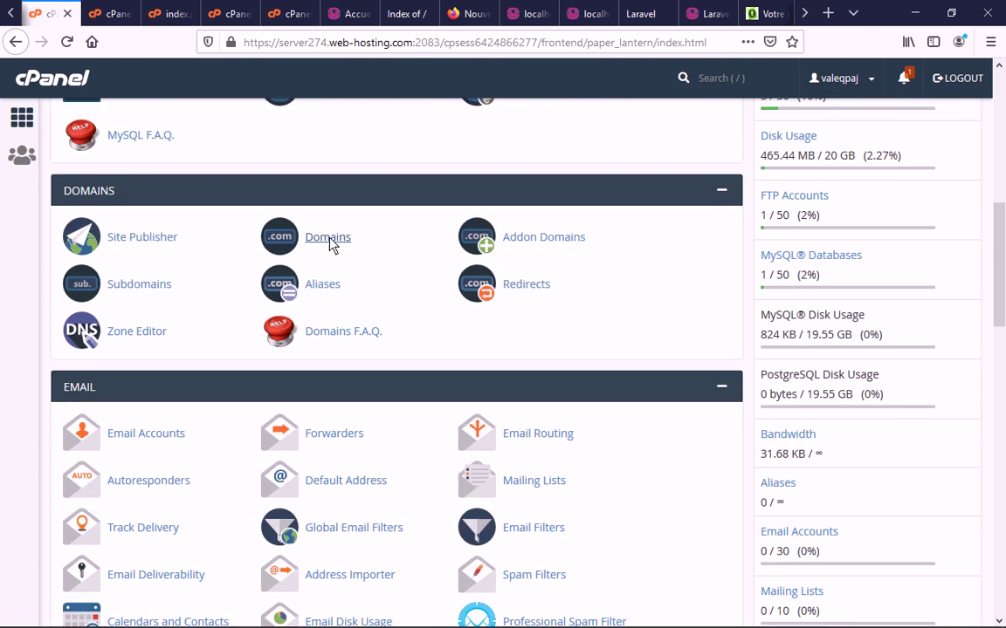
left_click(329, 240)
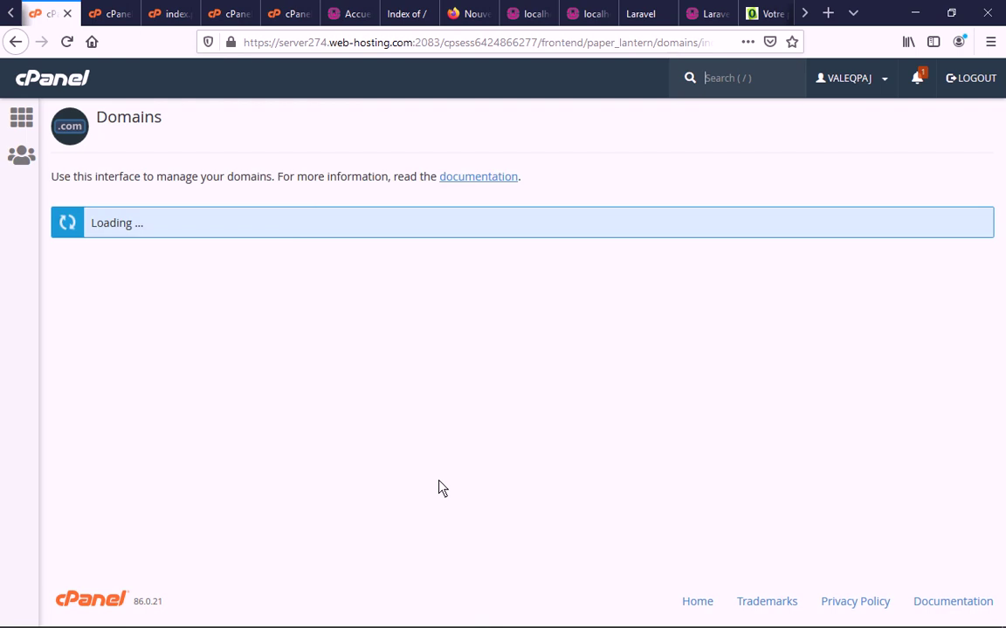
scroll(414, 470, "down", 1)
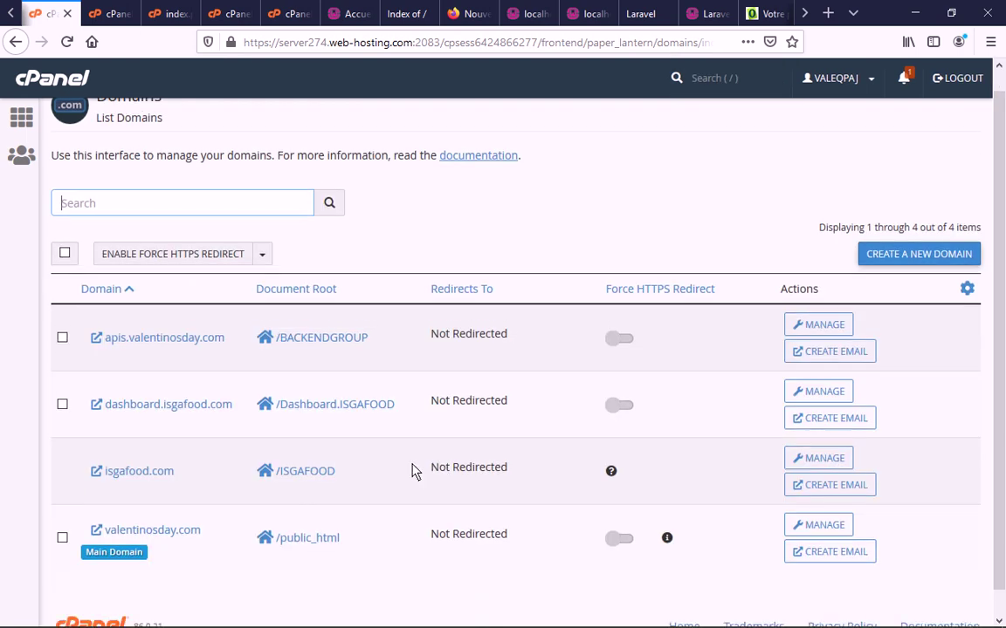
scroll(376, 427, "down", 1)
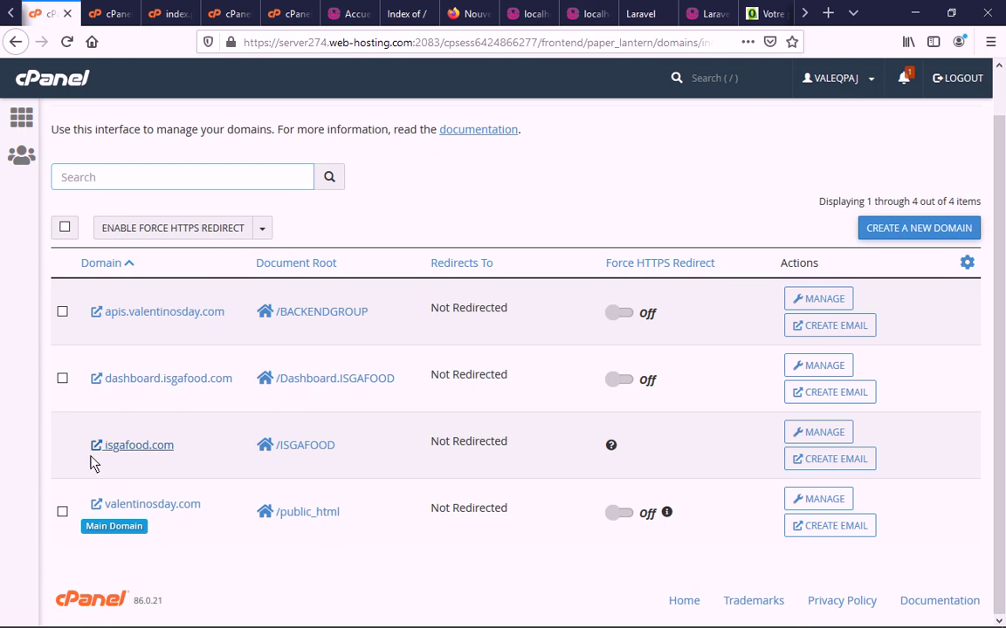
left_click(300, 449)
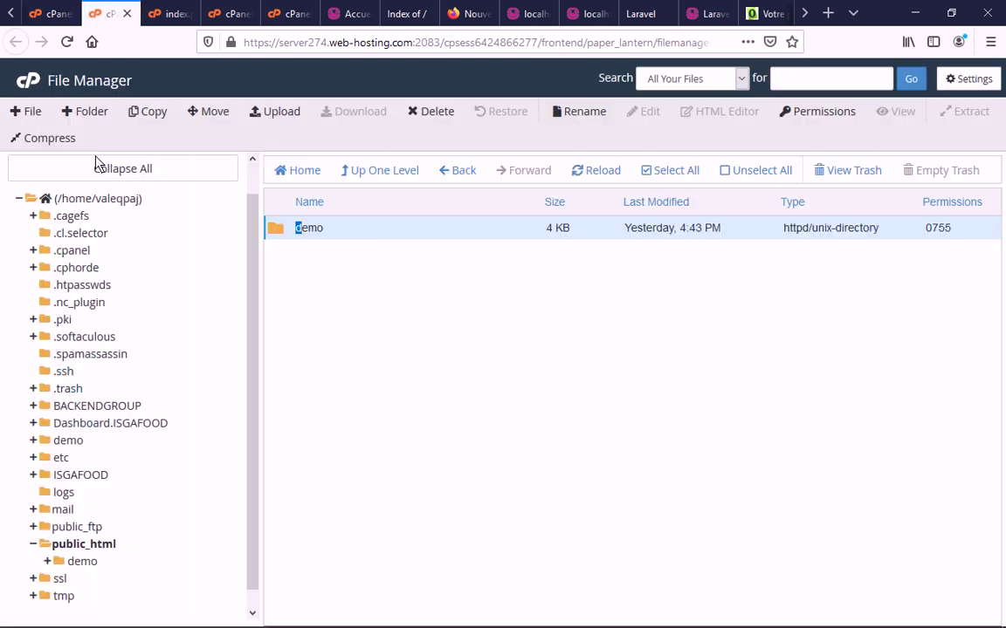
Open the ISGAFOOD folder from File Manager's folder tree
left_click(18, 198)
left_click(19, 231)
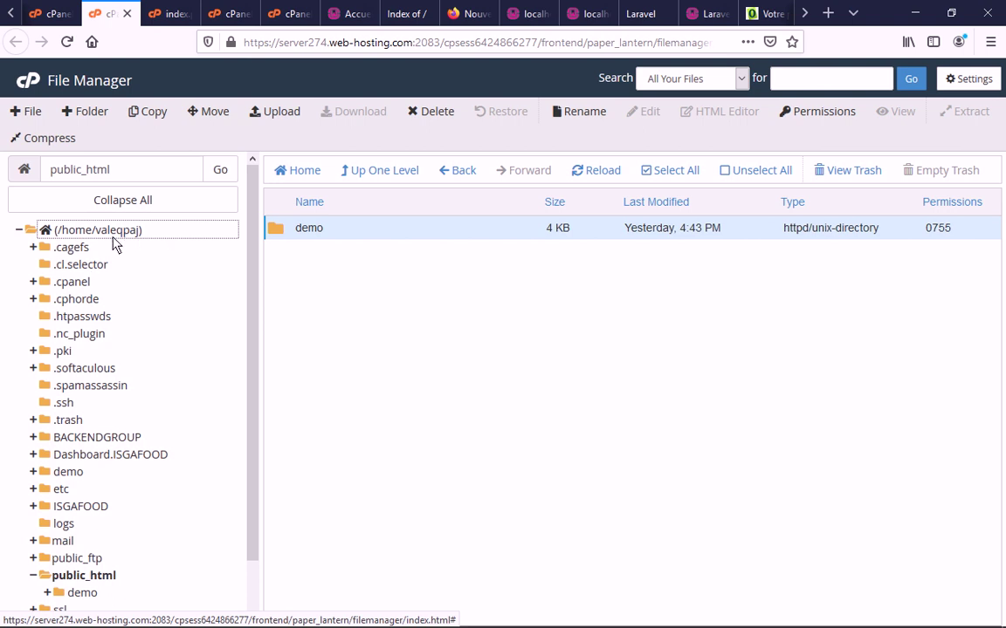
scroll(114, 349, "down", 1)
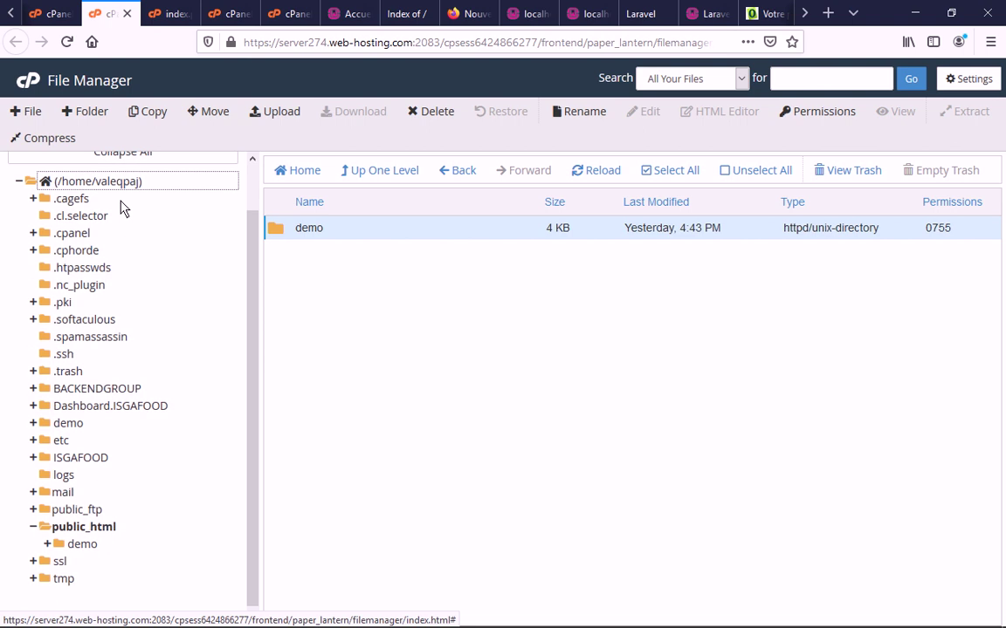
left_click(80, 458)
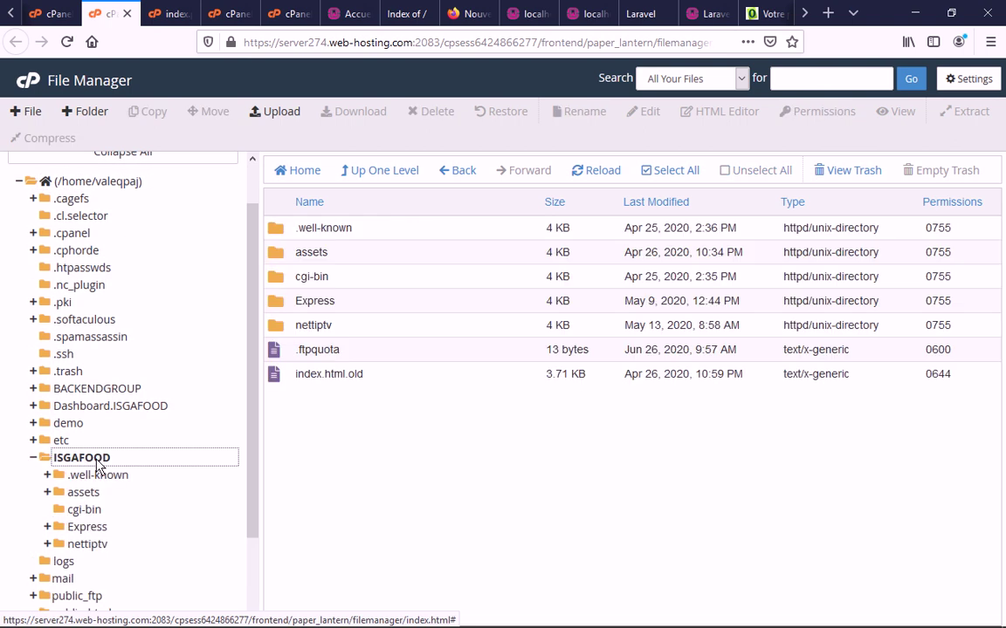
Load isgafood.com in a spare tab to compare its index listing, then return to File Manager
left_click(534, 14)
type("i")
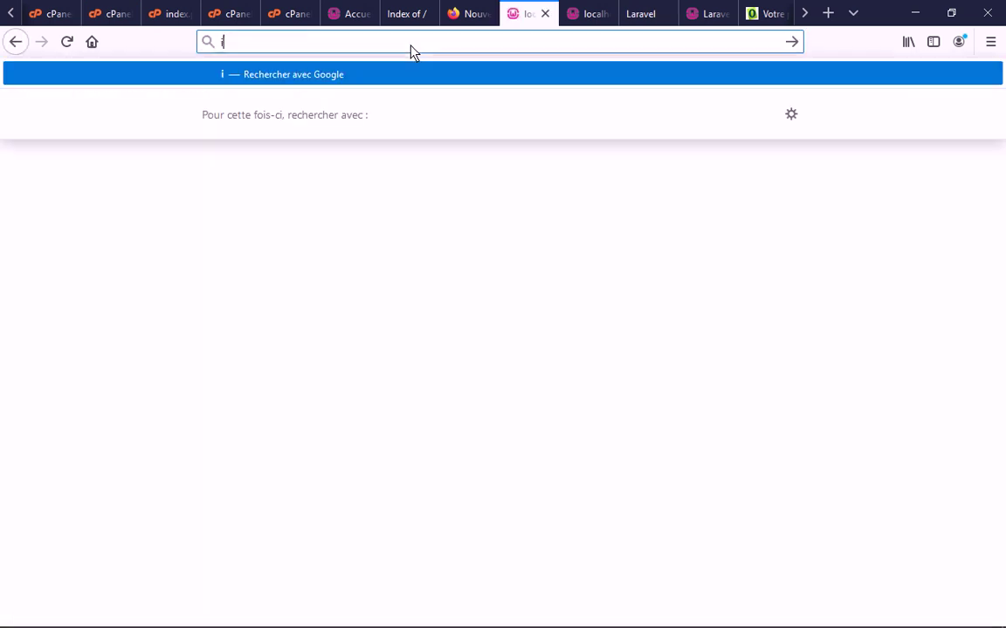
type("sgafoo")
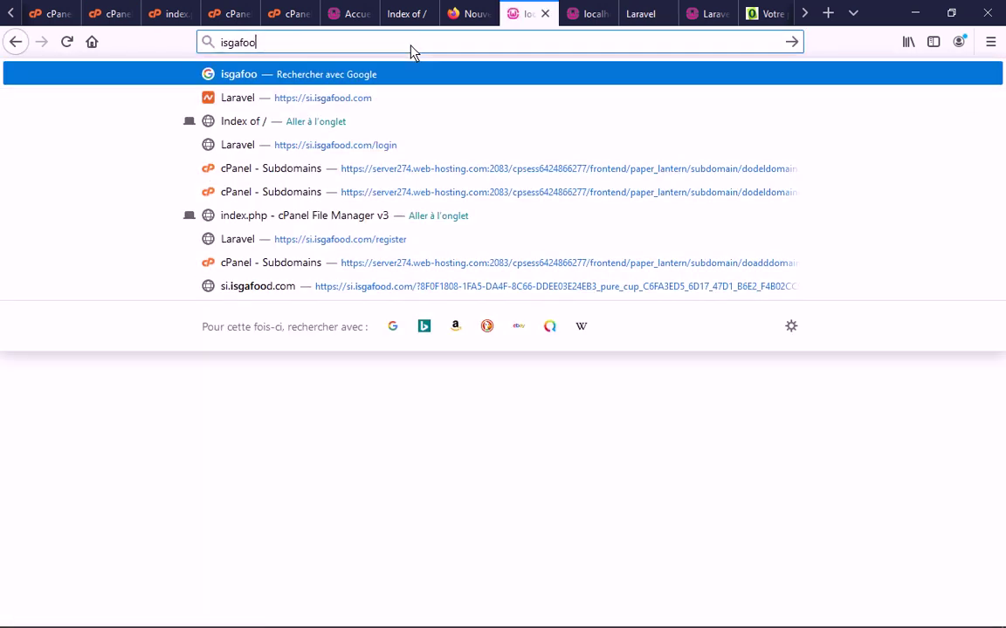
type("d.com")
key("Return")
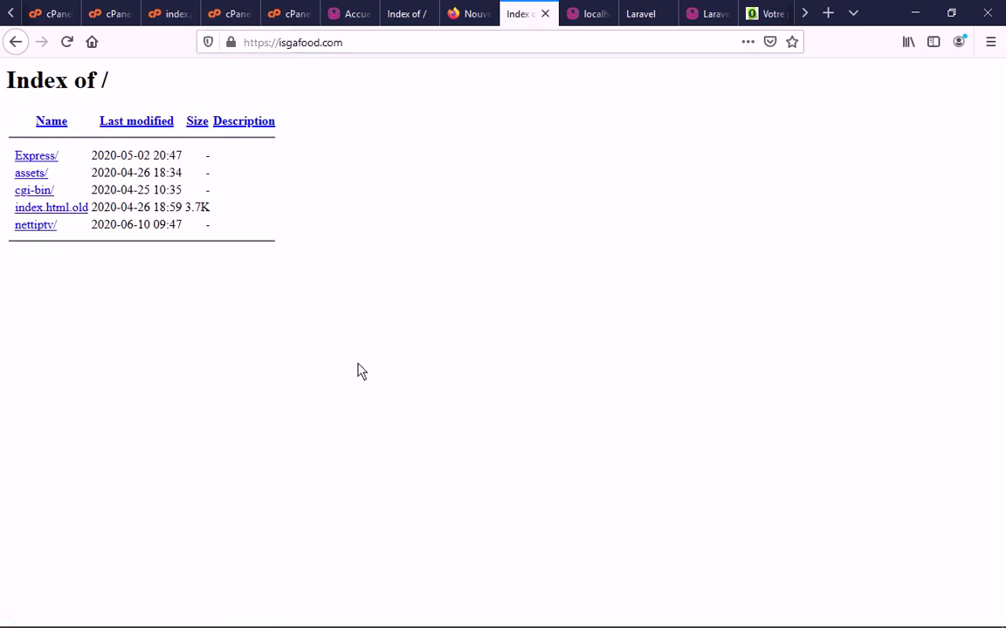
left_click(110, 14)
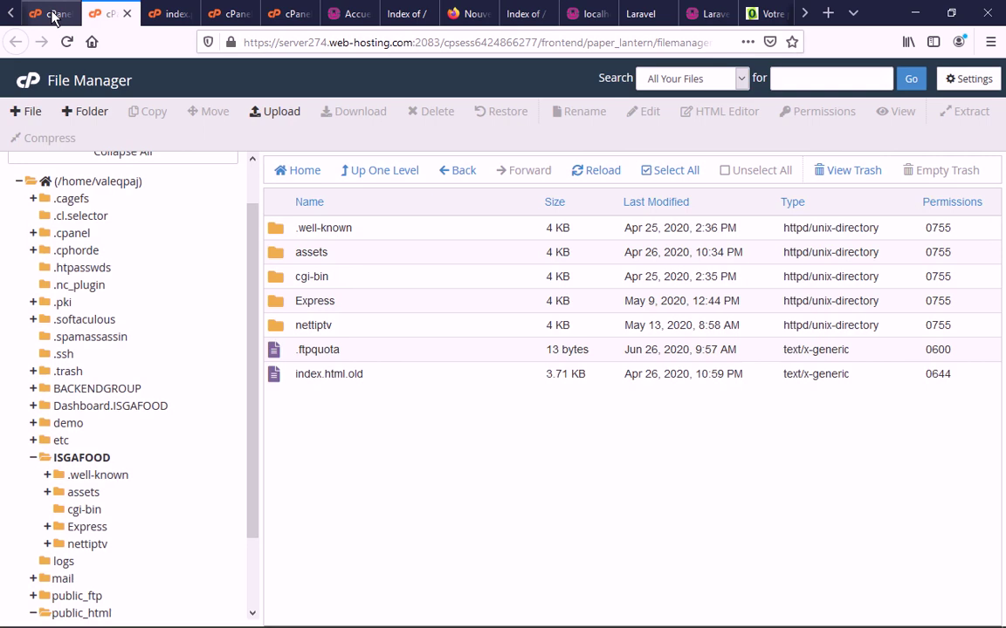
Create a new empty file named index.php in the ISGAFOOD folder
left_click(54, 14)
left_click(103, 15)
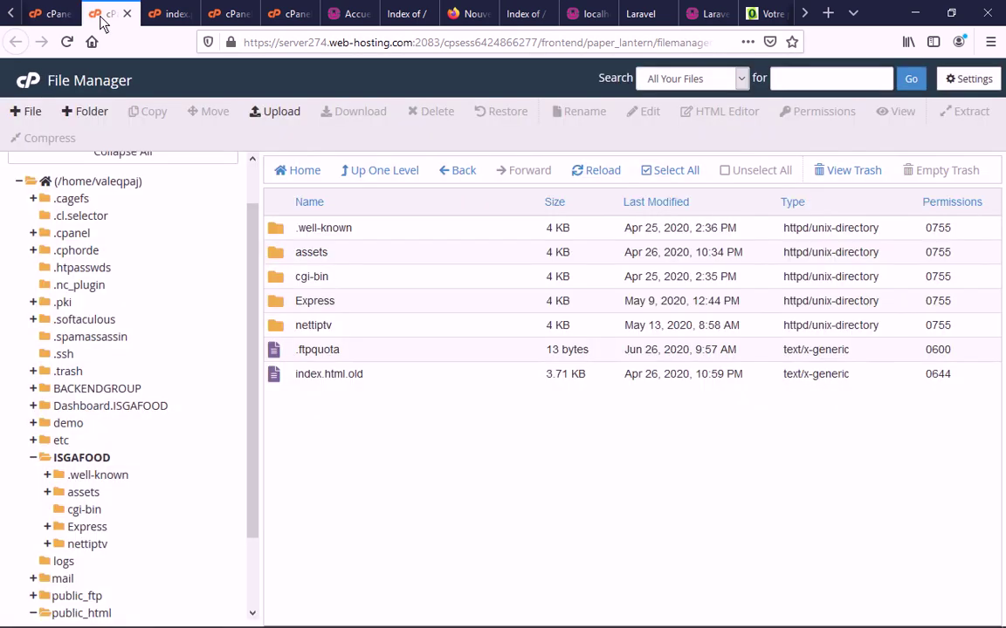
right_click(312, 417)
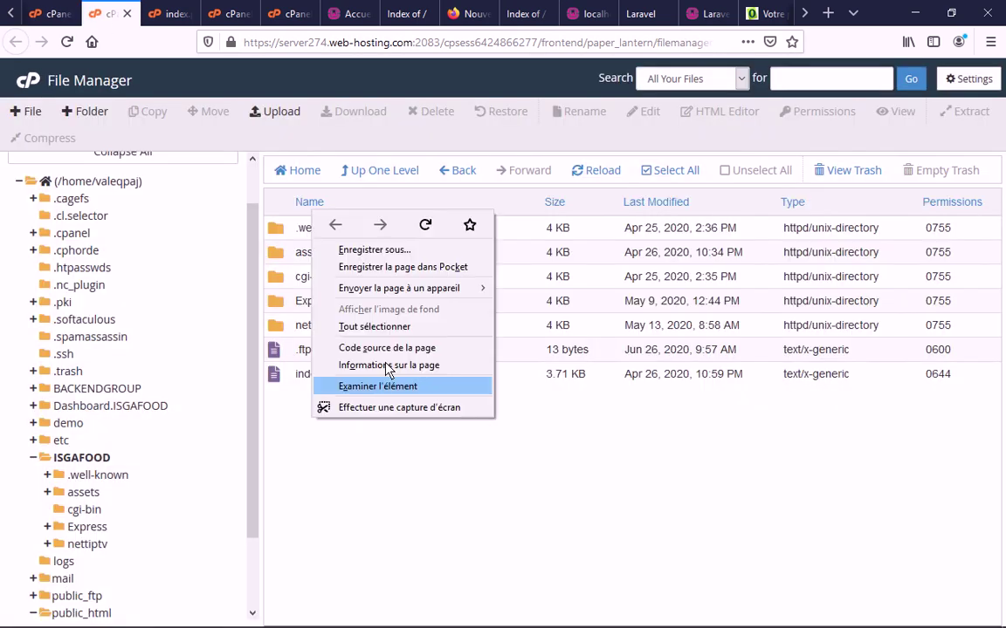
left_click(389, 435)
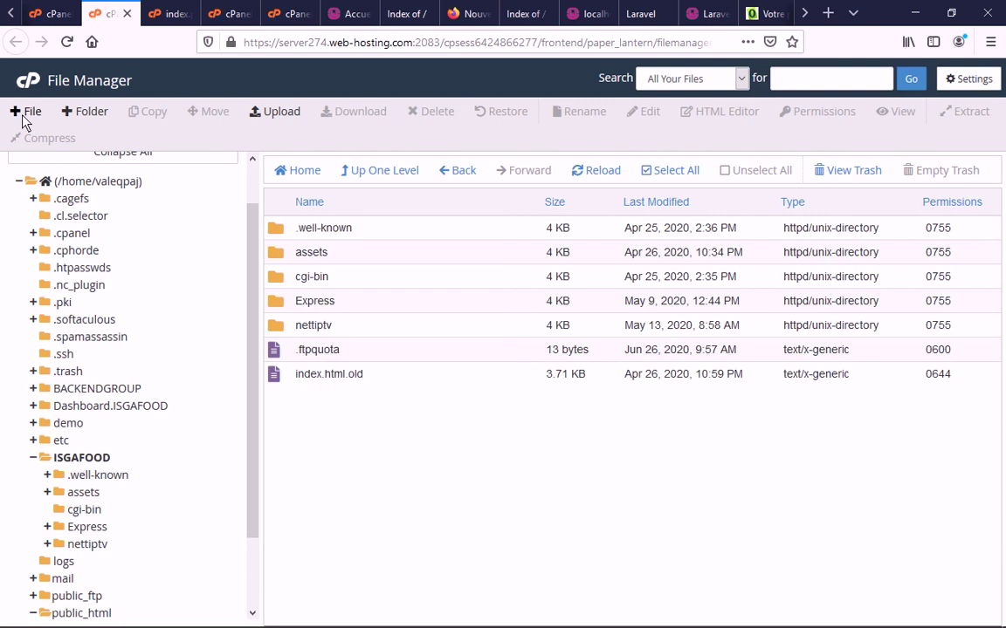
left_click(26, 113)
type("in")
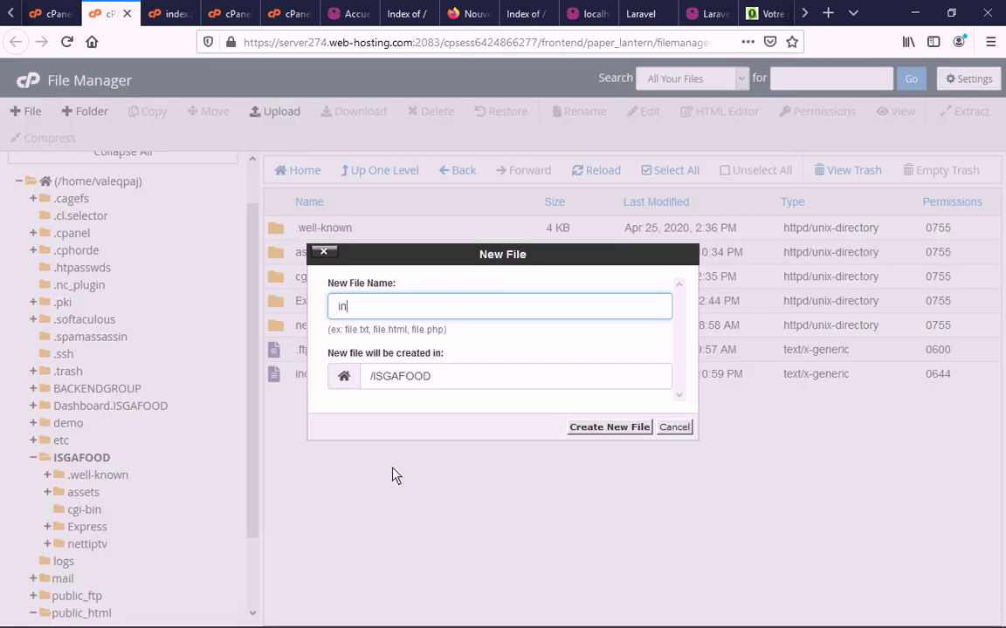
type("dex.php")
key("Return")
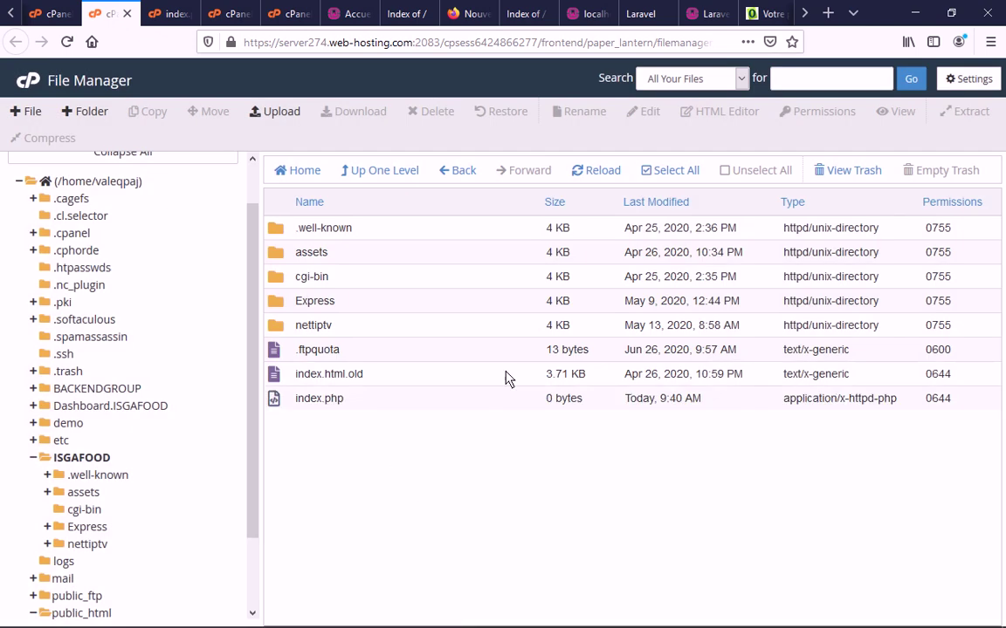
Open index.php in the editor, confirming the encoding prompt
right_click(325, 399)
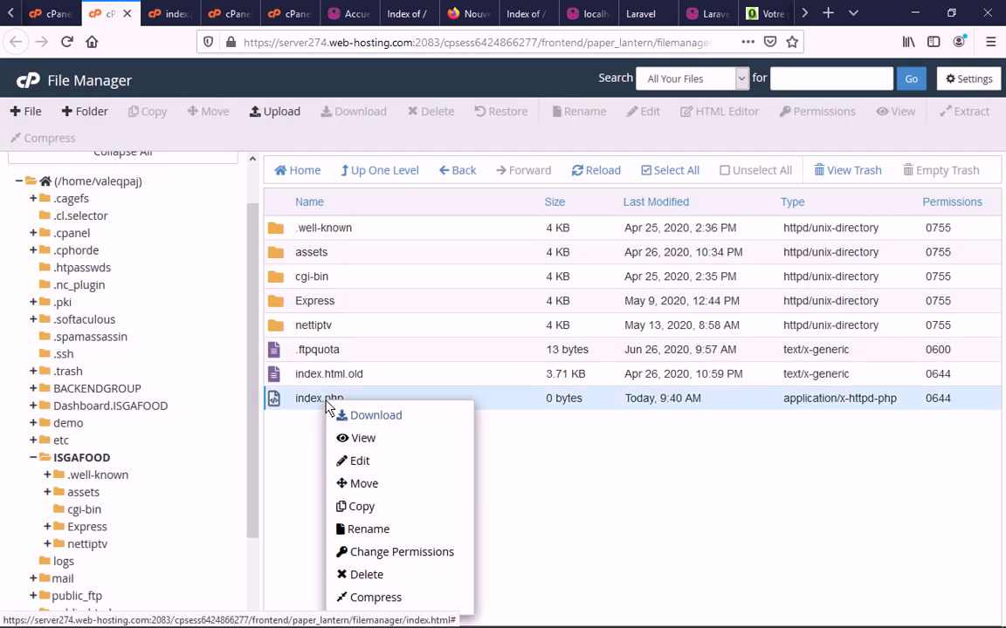
left_click(370, 462)
key("Return")
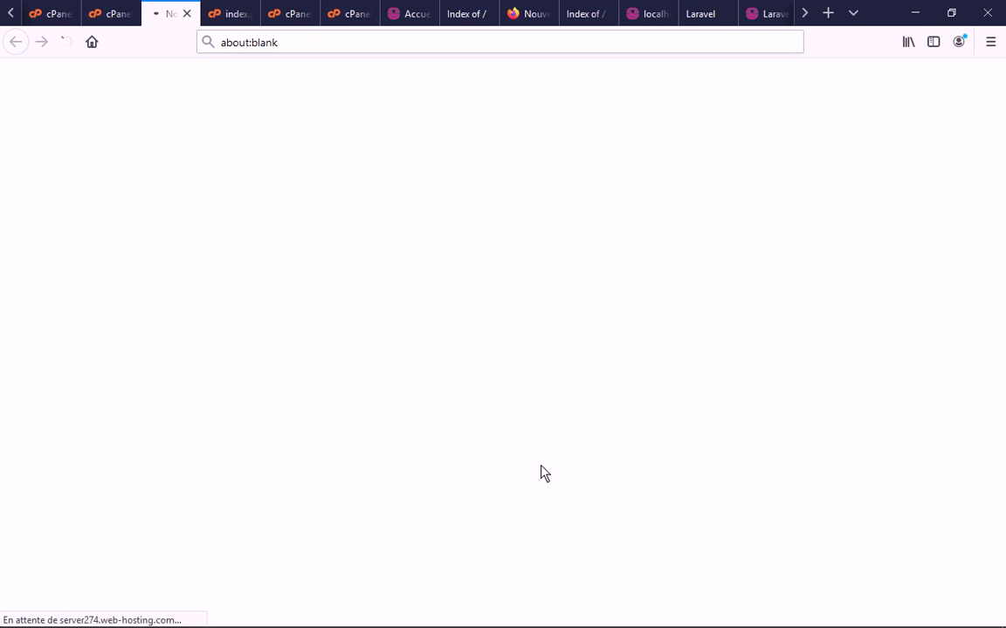
Write <h1> Bienvenue sur notre site </h1> on line 1 of index.php and save
type("w")
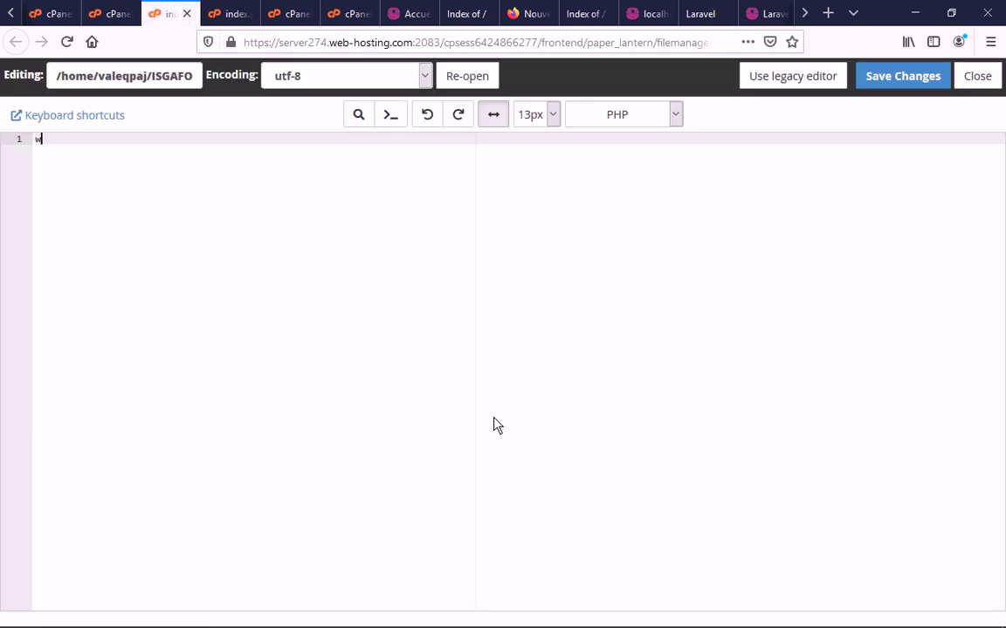
key("BackSpace")
type("<h1> Bien")
key("BackSpace")
type("venue sur")
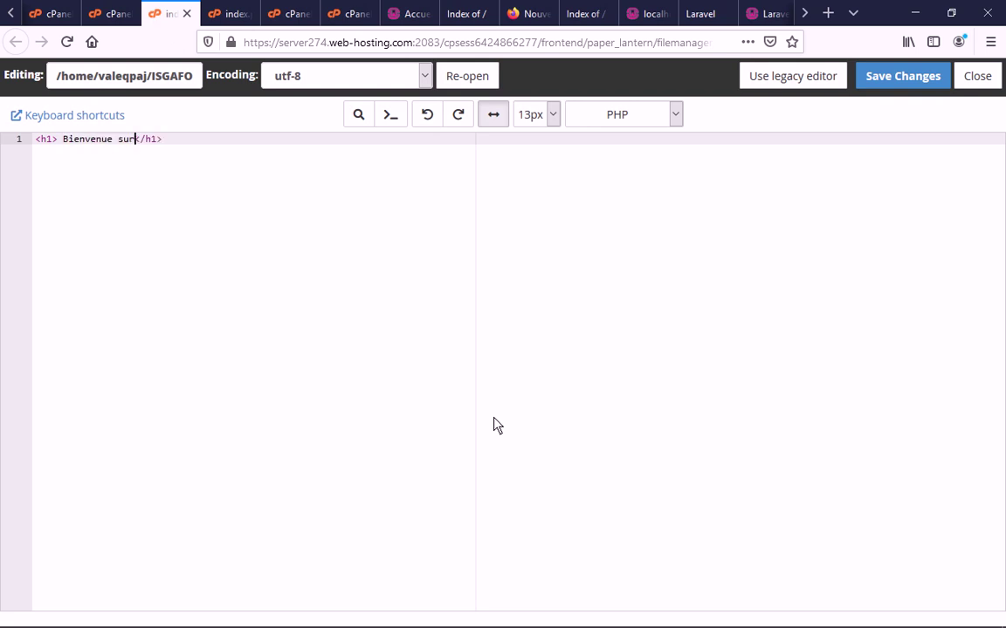
type(" notre site")
left_click(903, 79)
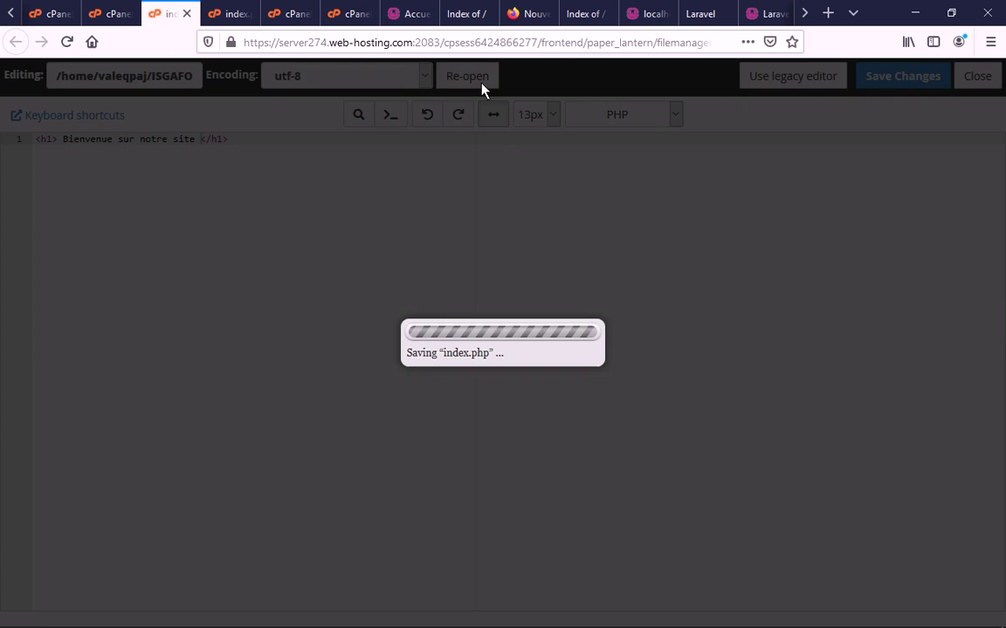
Reload isgafood.com to see the new heading, then get back to the index.php editor
left_click(611, 14)
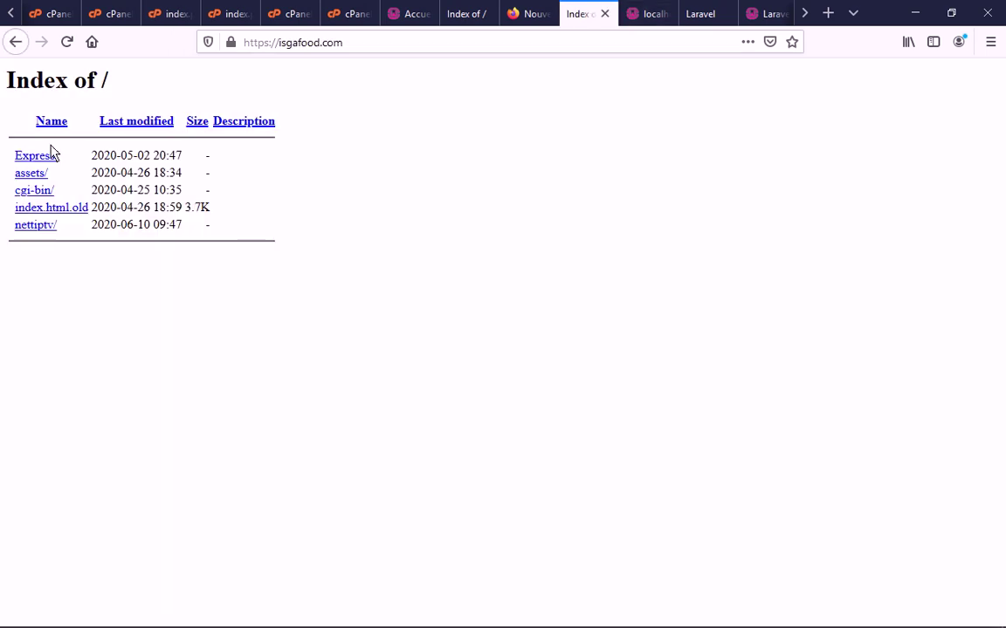
left_click(66, 42)
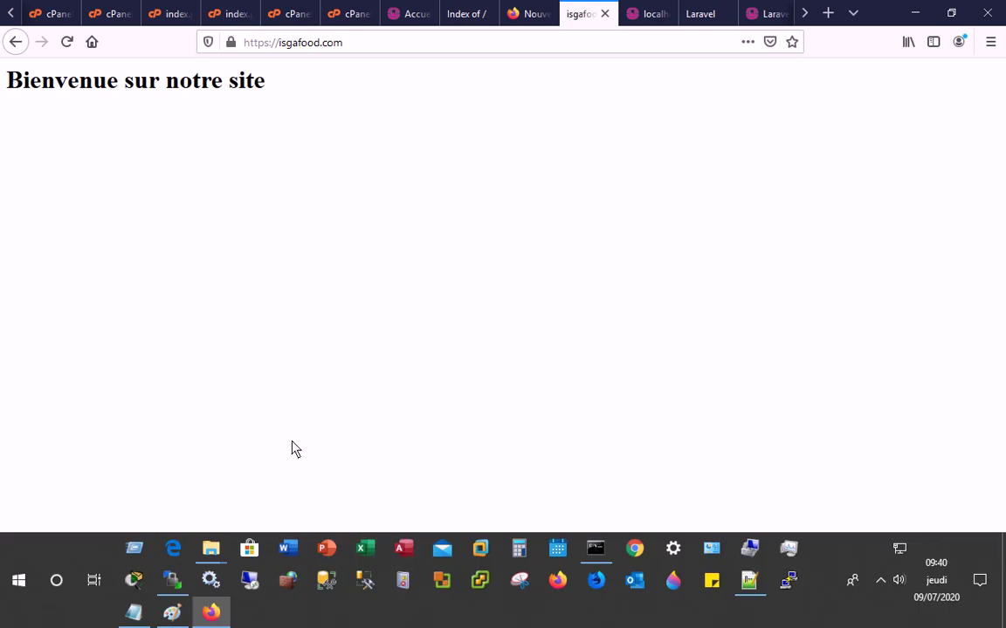
left_click(203, 19)
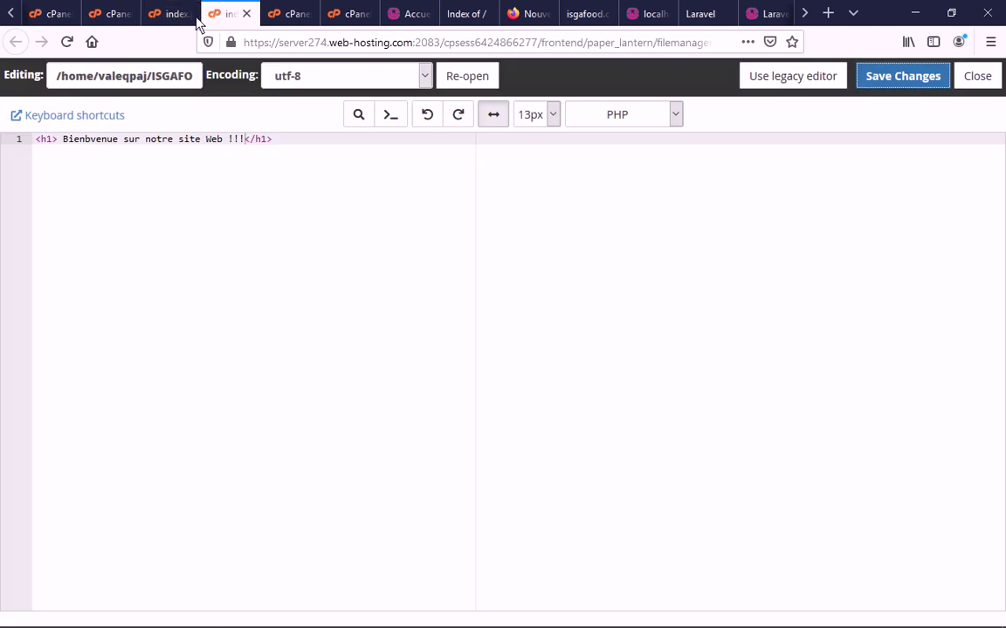
key("ctrl+w")
left_click(178, 15)
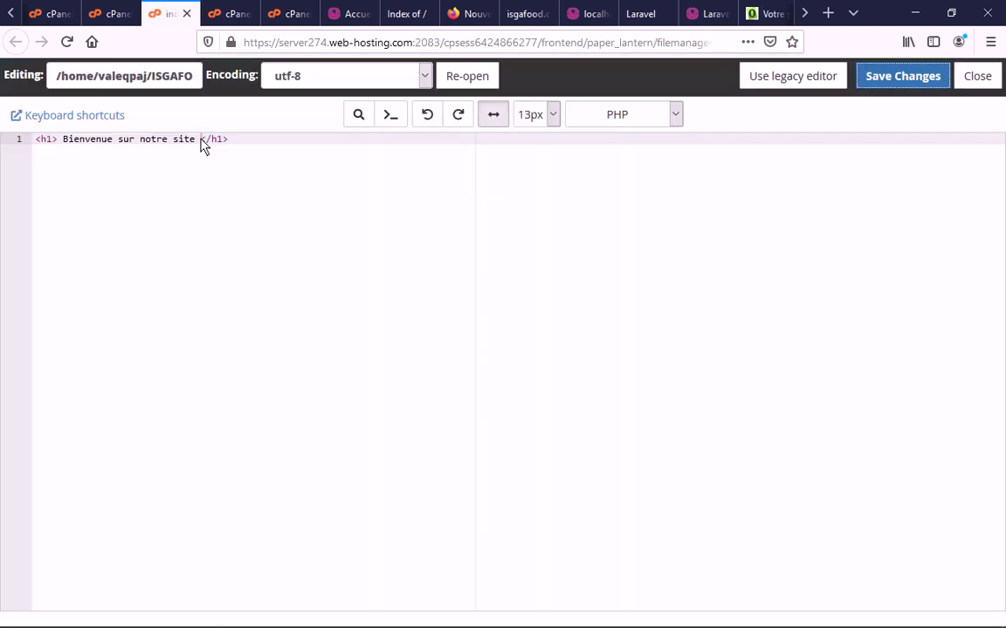
Insert !!! before the closing </h1> tag in index.php and save with Ctrl+S
left_click_drag(201, 144, 218, 185)
key("Left")
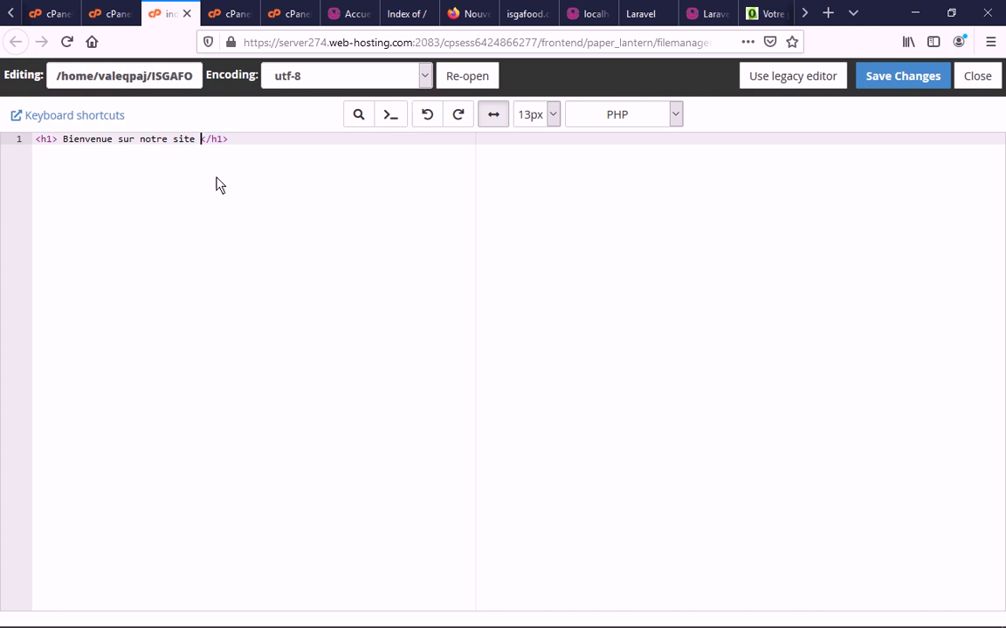
type("!!!")
key("ctrl+s")
Reload isgafood.com to confirm the heading Bienvenue sur notre site !!!, then return to Domains
left_click(642, 14)
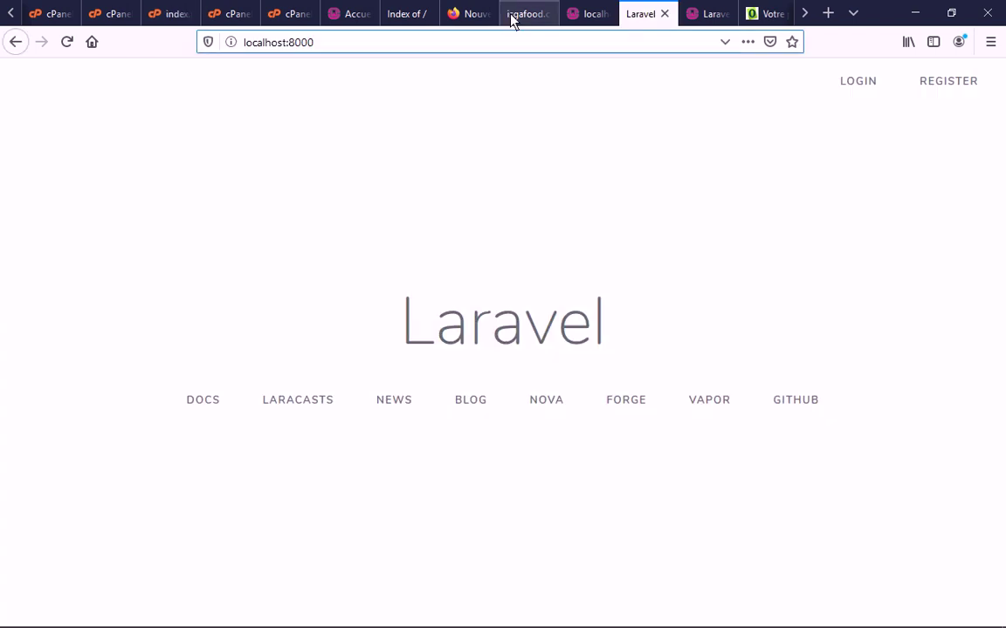
left_click(516, 15)
key("F5")
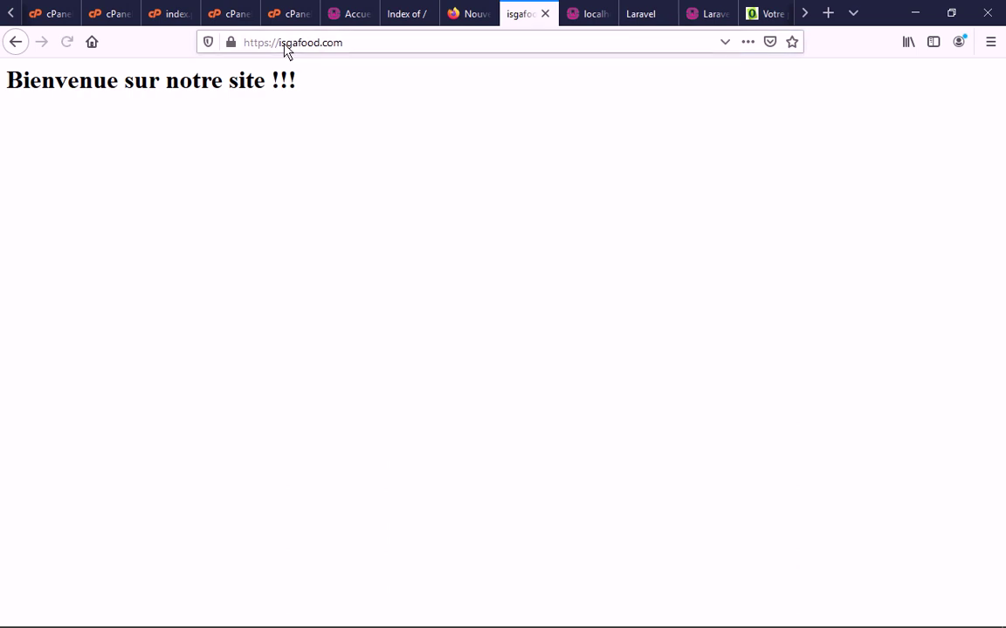
left_click(285, 46)
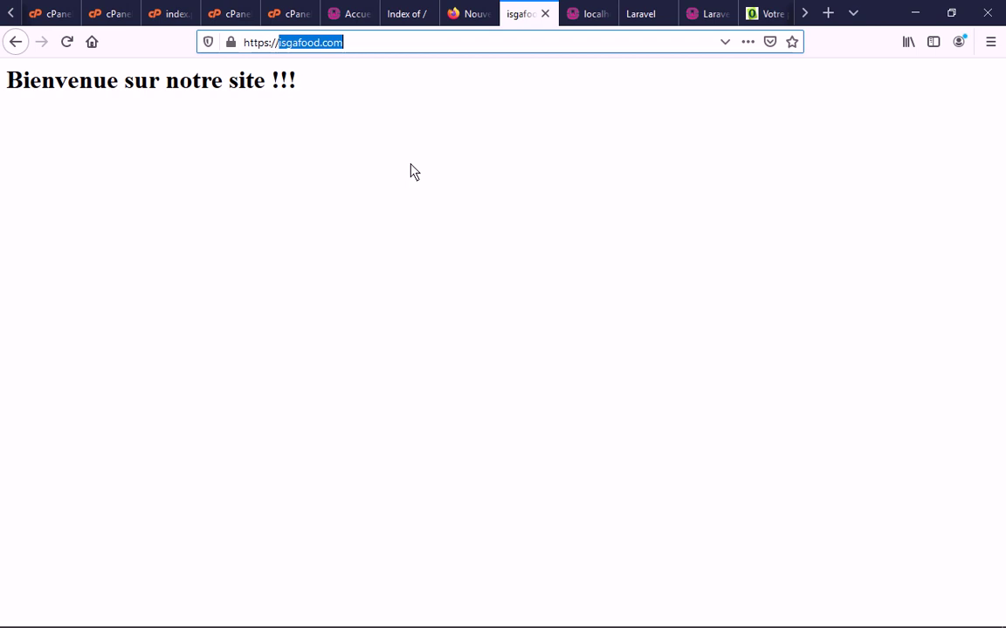
left_click(48, 13)
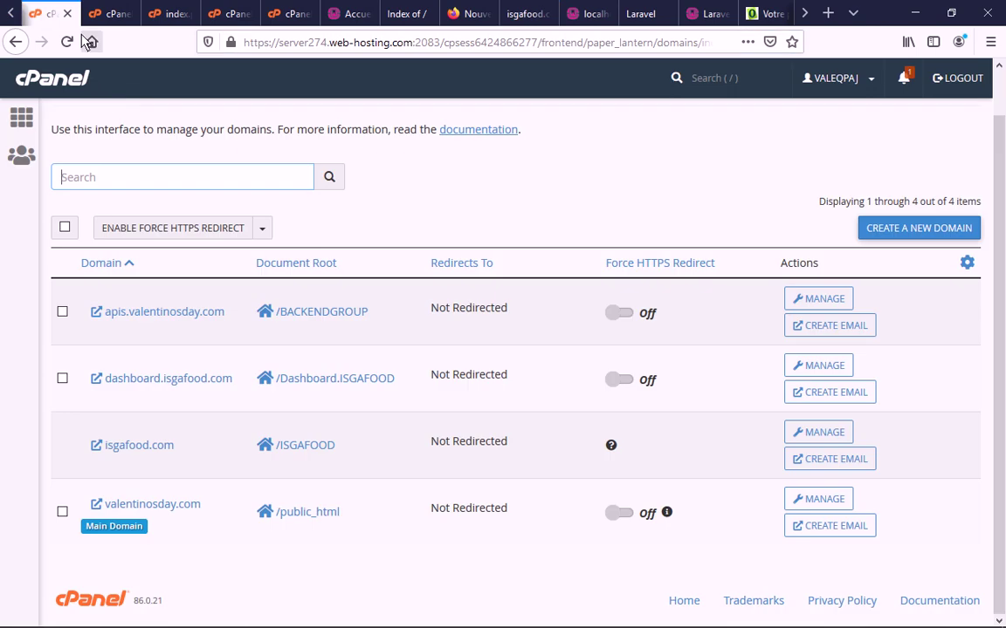
Go from the Domains page to the cPanel home and open Subdomains
left_click(12, 16)
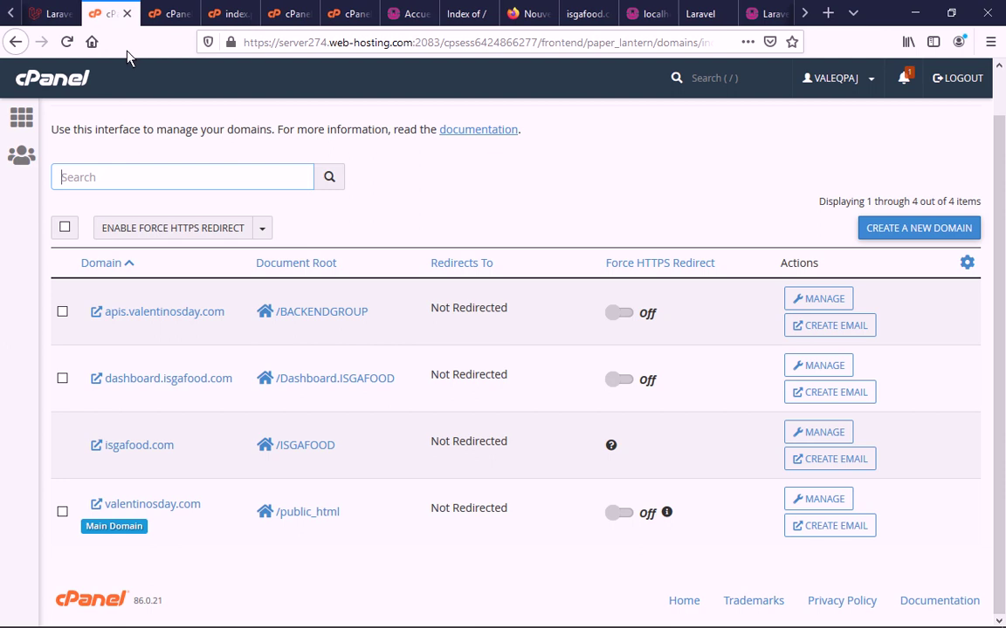
left_click(163, 16)
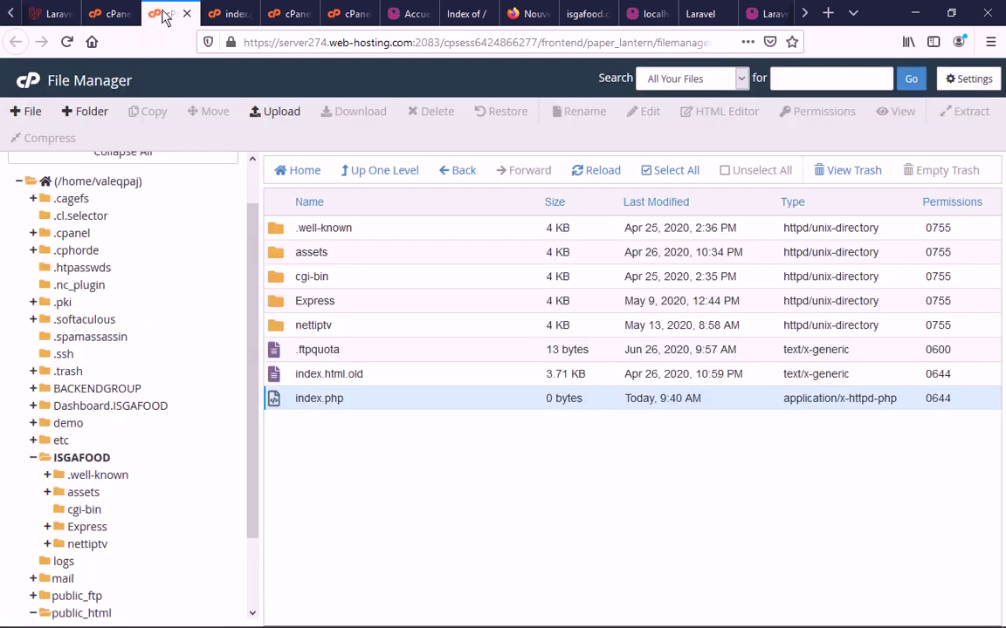
key("ctrl+shift+Tab")
left_click(21, 117)
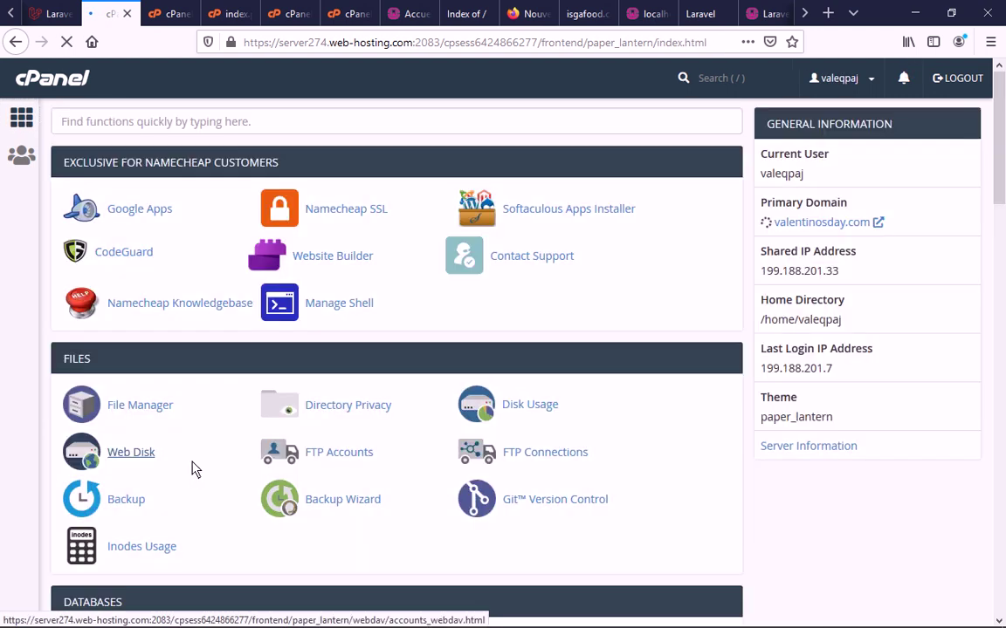
scroll(199, 526, "down", 5)
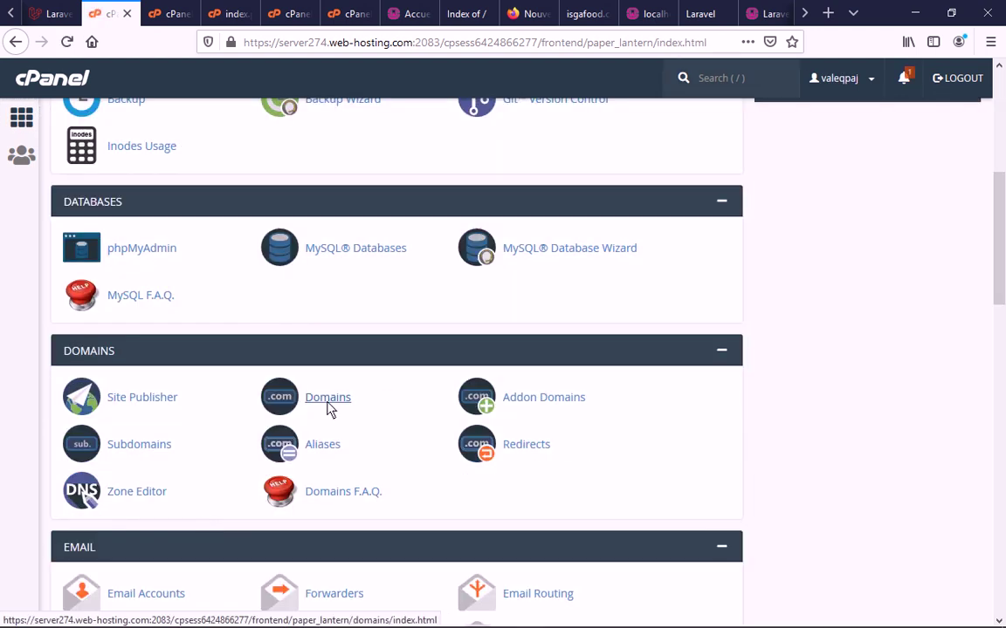
left_click(154, 453)
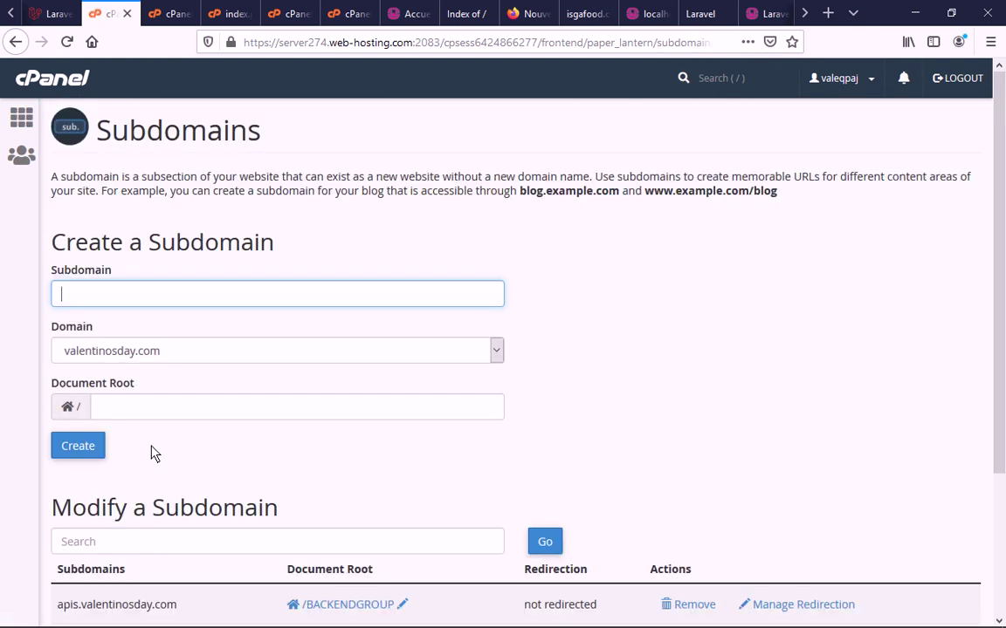
Fill the Create a Subdomain form with si on isgafood.com, document root si.isgafood.com
left_click(139, 299)
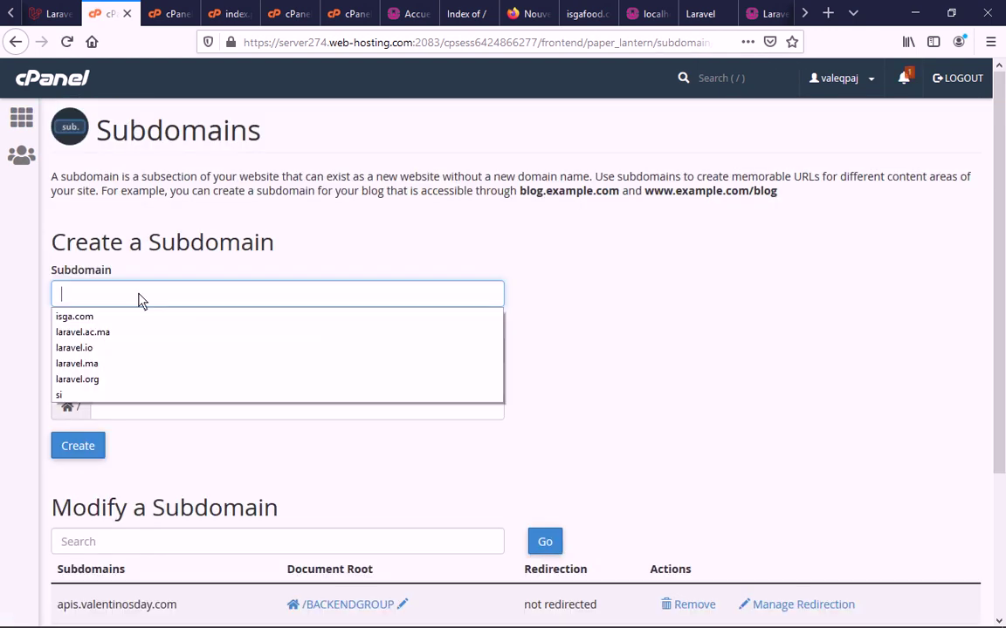
type("si")
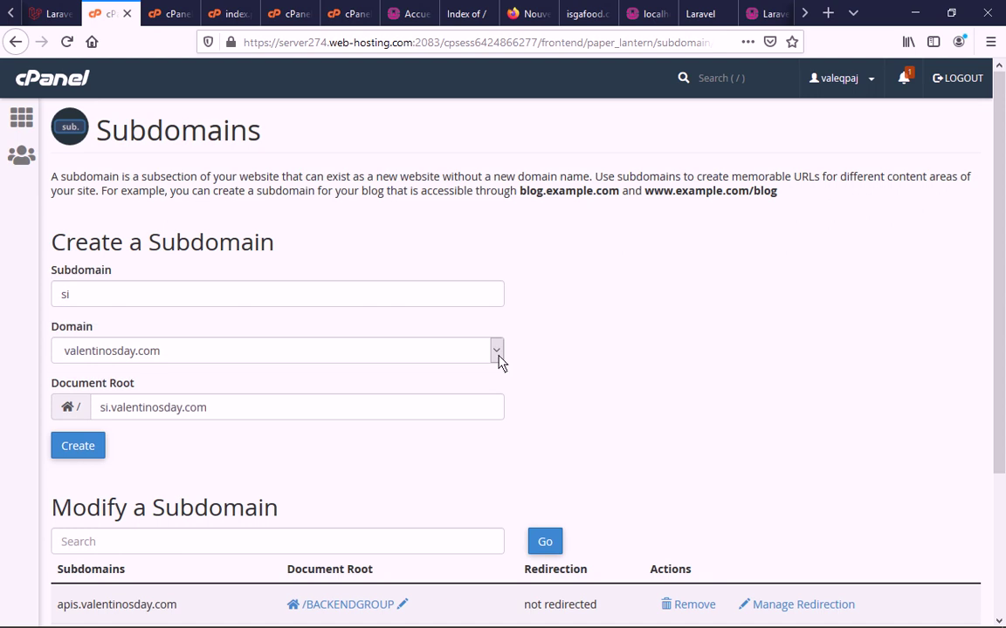
left_click(496, 351)
left_click(297, 433)
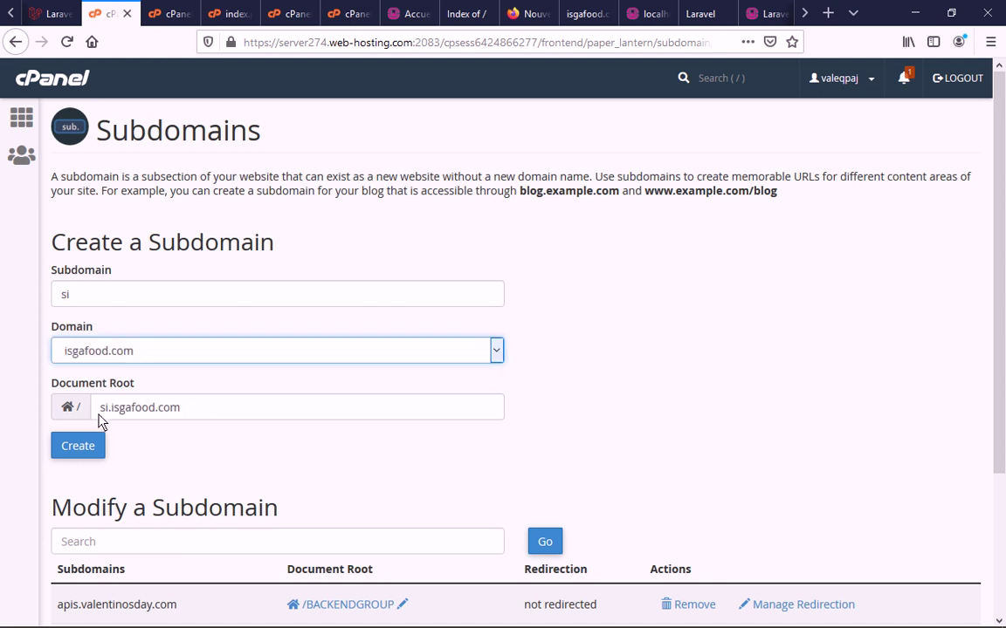
left_click_drag(63, 391, 140, 391)
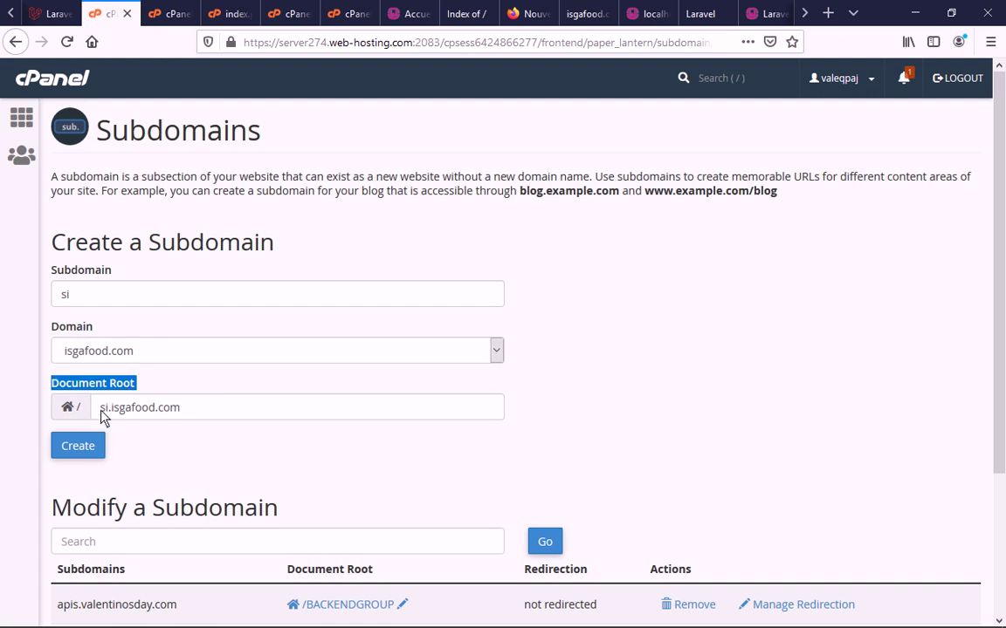
left_click_drag(101, 413, 124, 414)
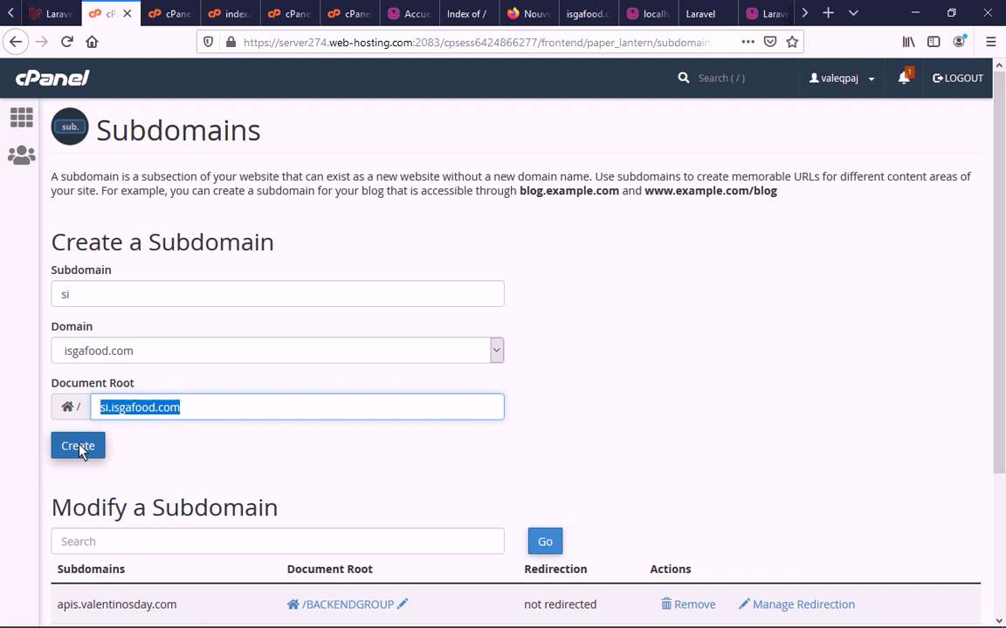
Check the Laravel files in File Manager's demo folder, then submit the si subdomain
left_click(166, 14)
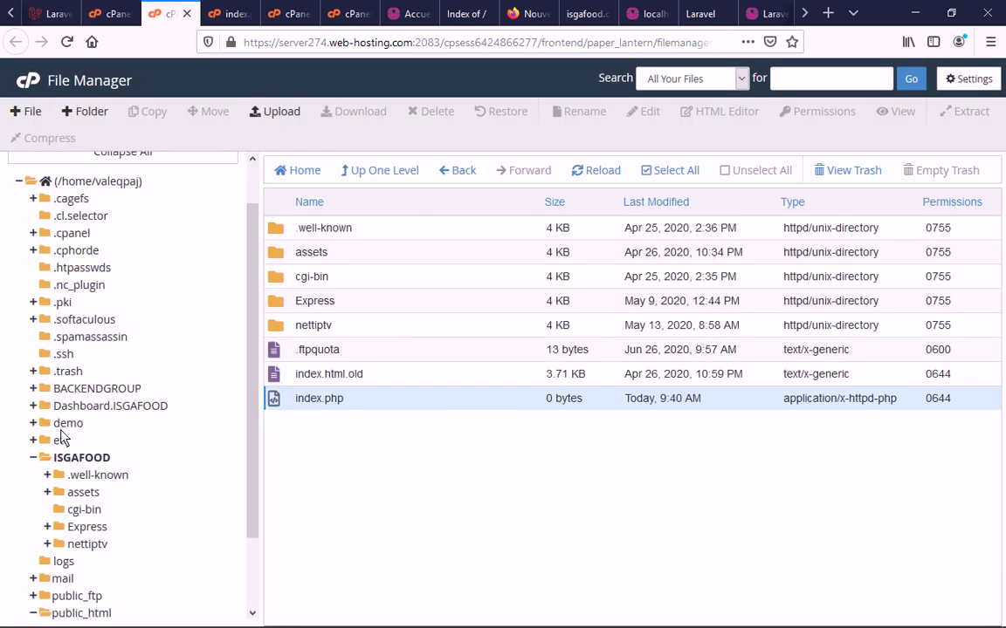
left_click(68, 424)
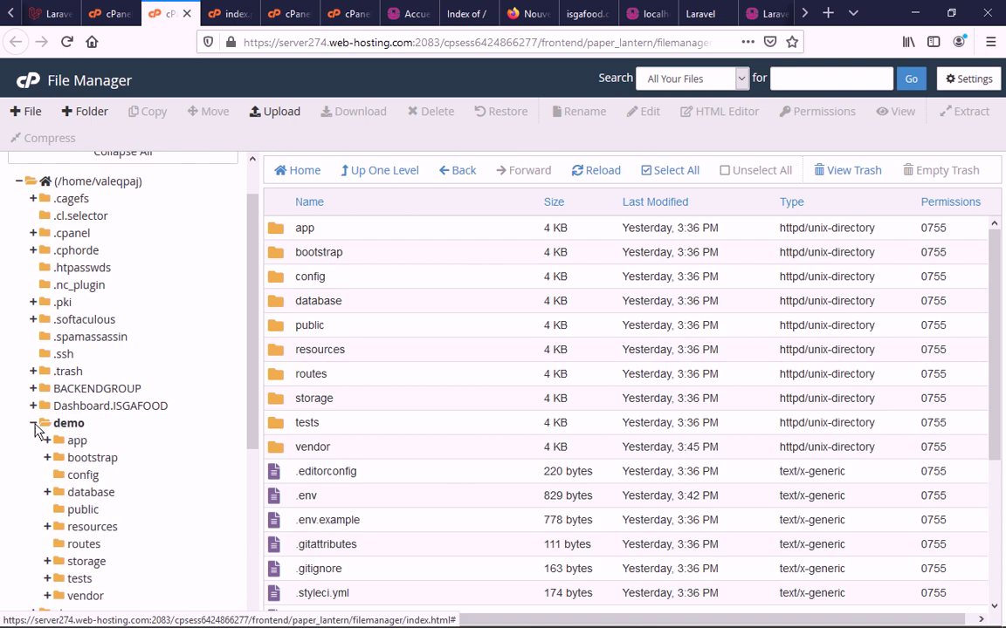
left_click(34, 424)
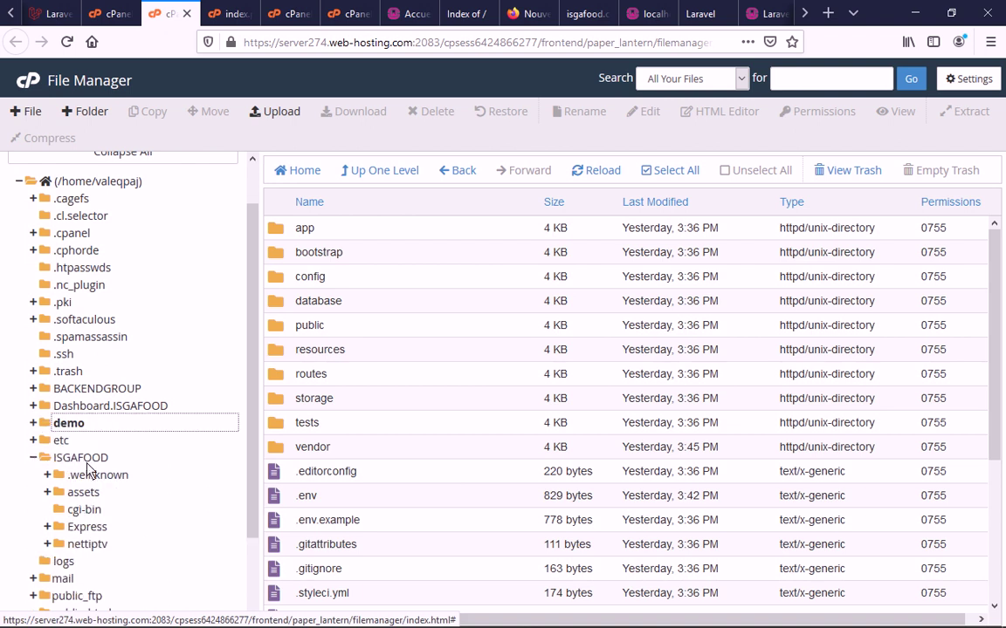
left_click(118, 15)
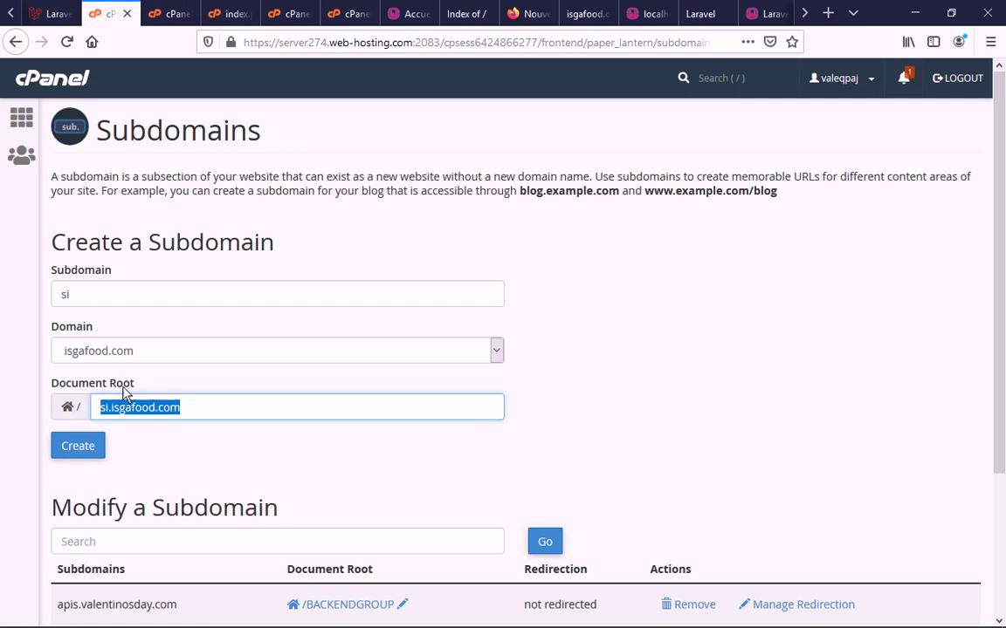
key("Return")
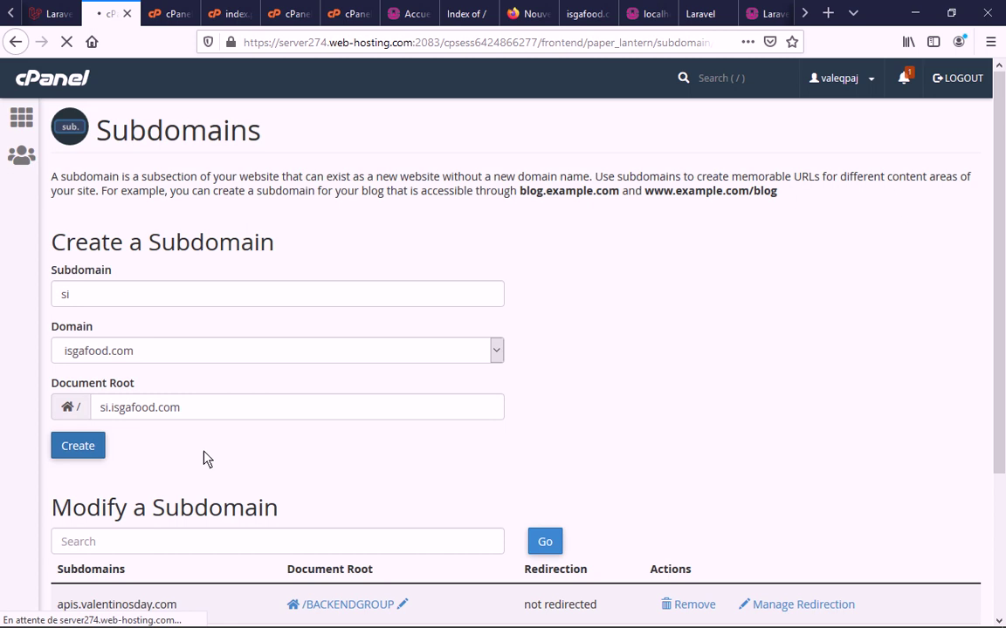
left_click(574, 16)
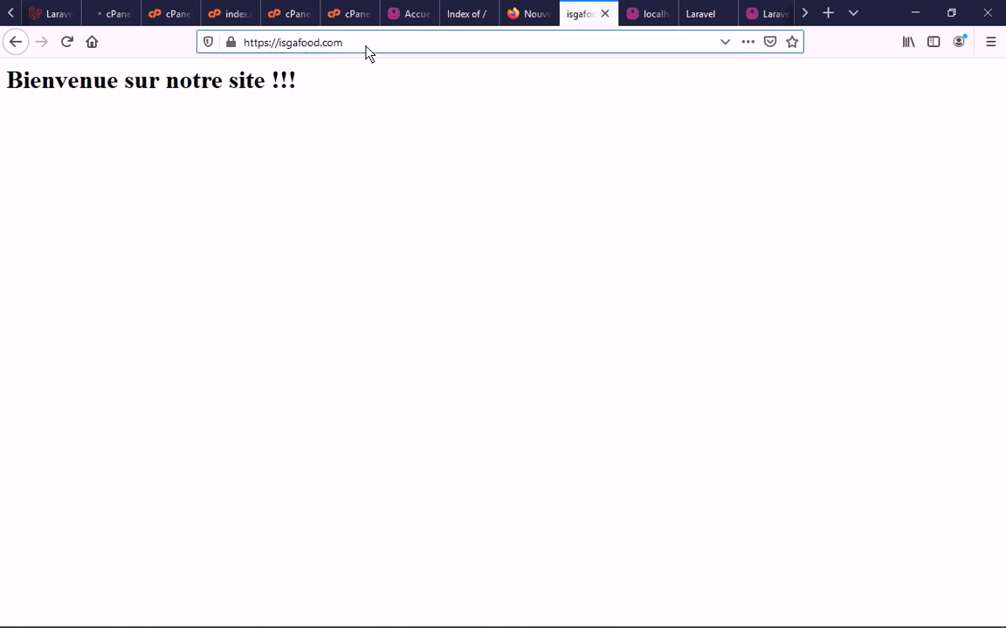
left_click(283, 52)
type("si")
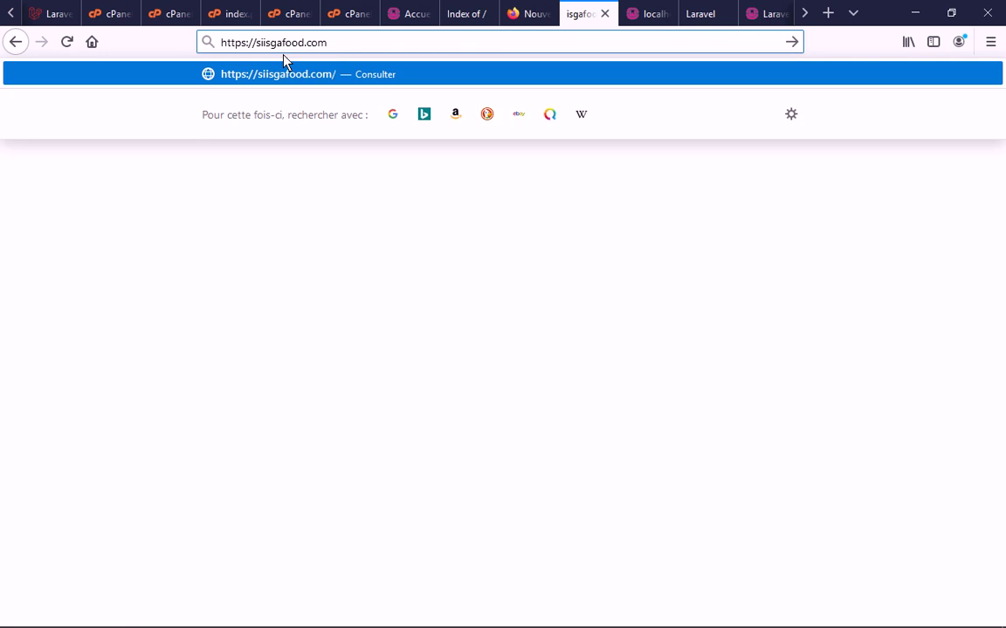
type(".")
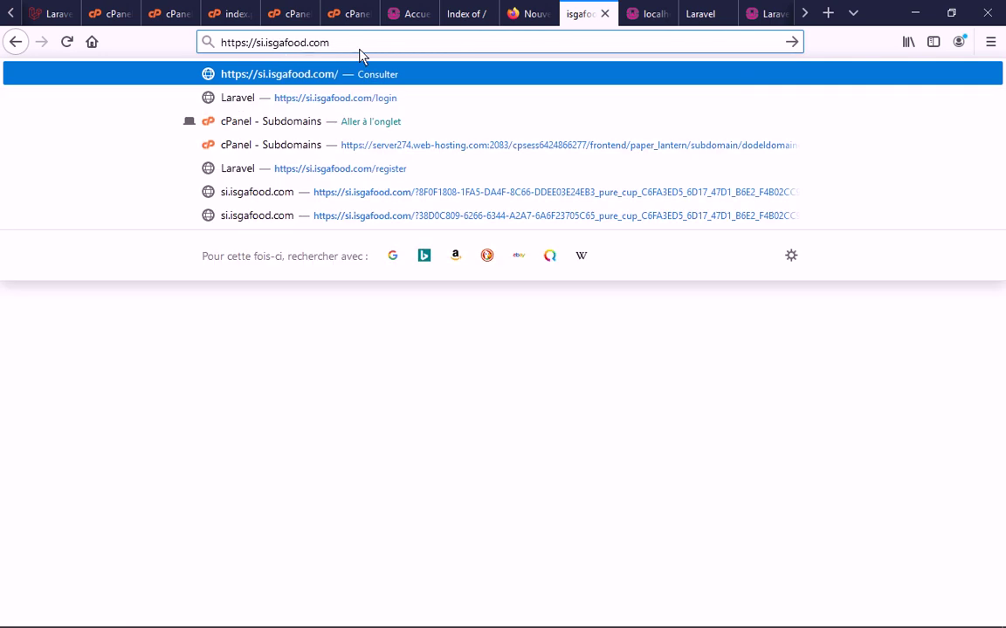
key("Return")
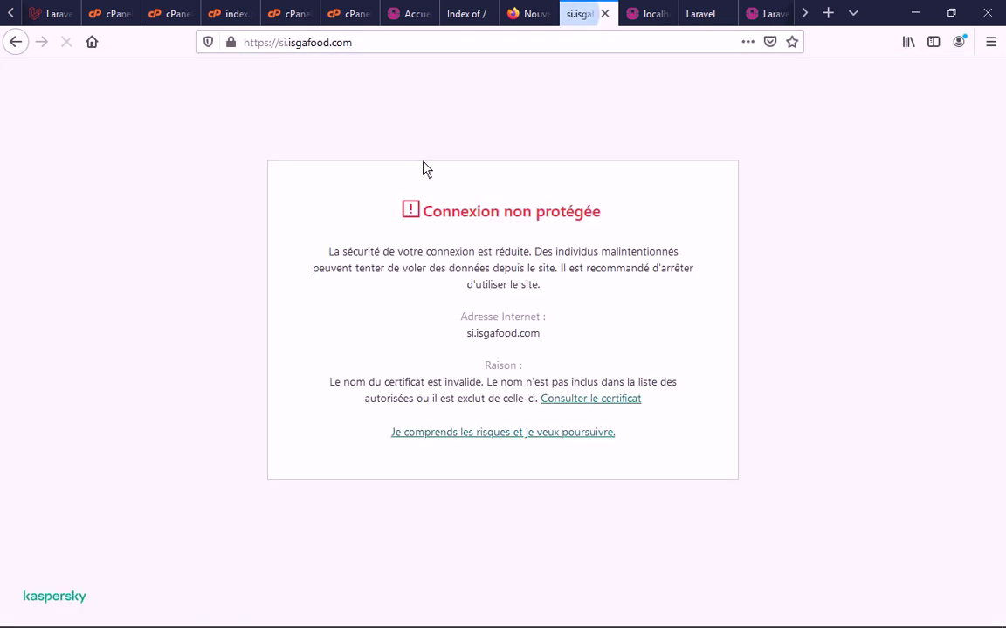
left_click(505, 432)
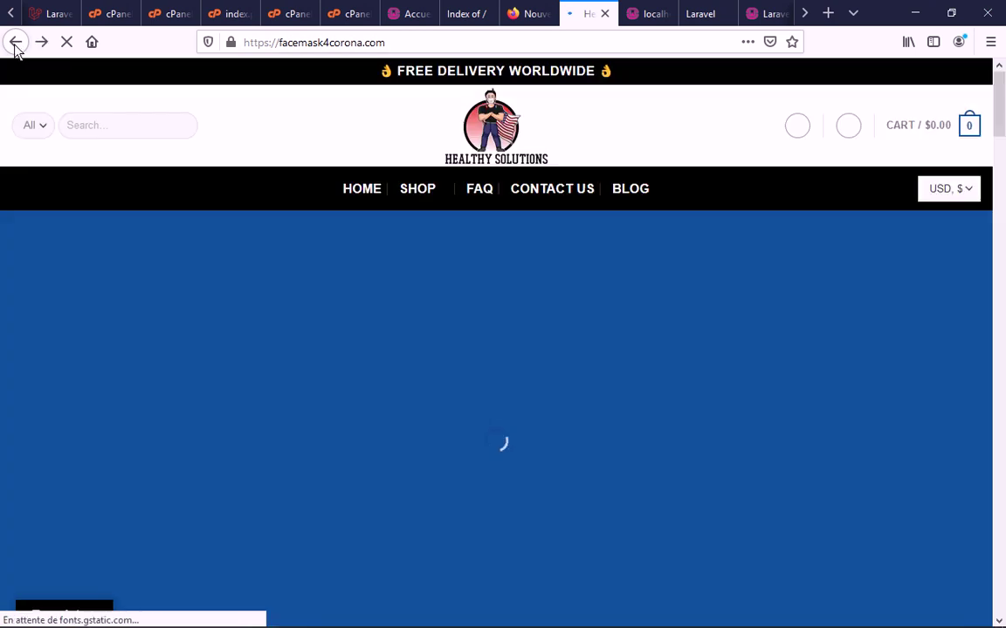
left_click(16, 42)
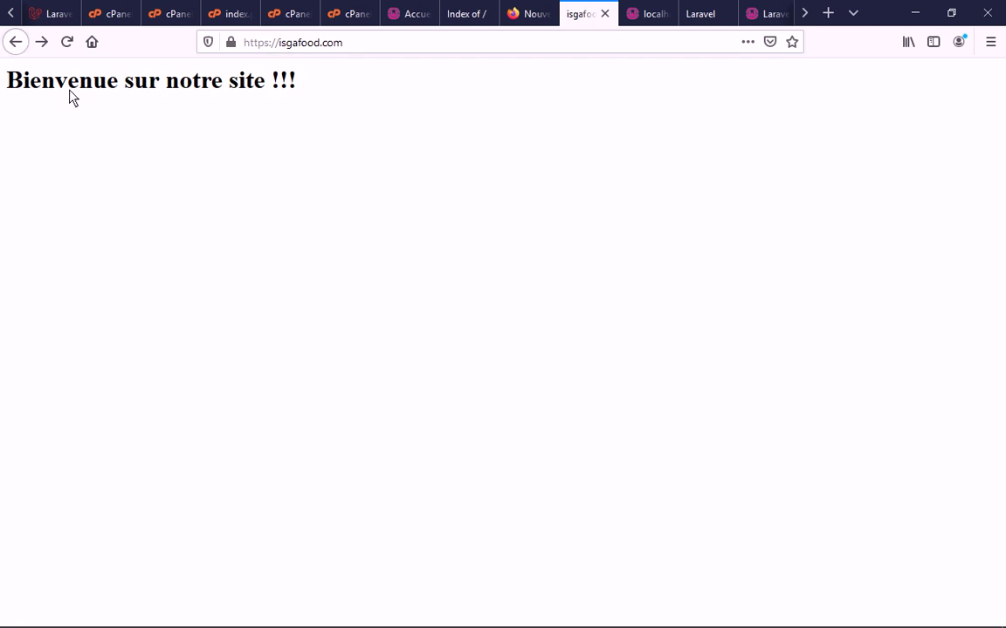
left_click(276, 42)
type("s")
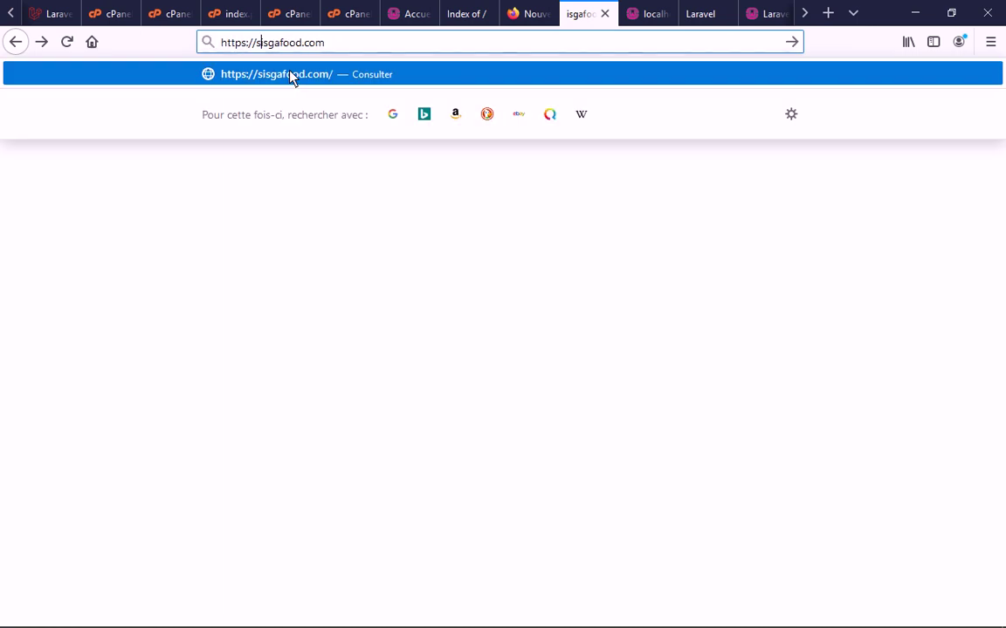
type("i.")
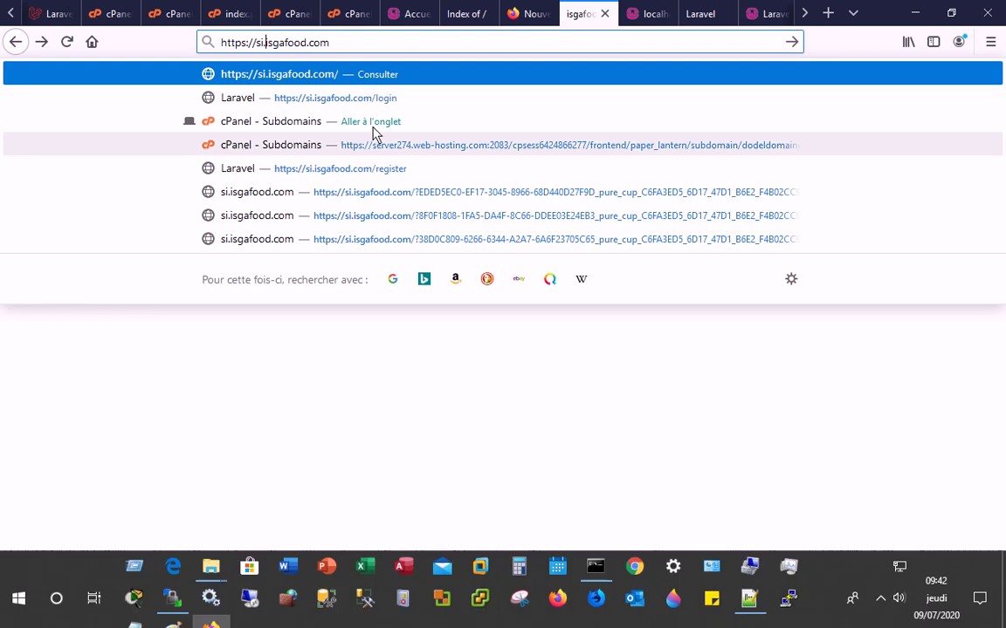
left_click(353, 50)
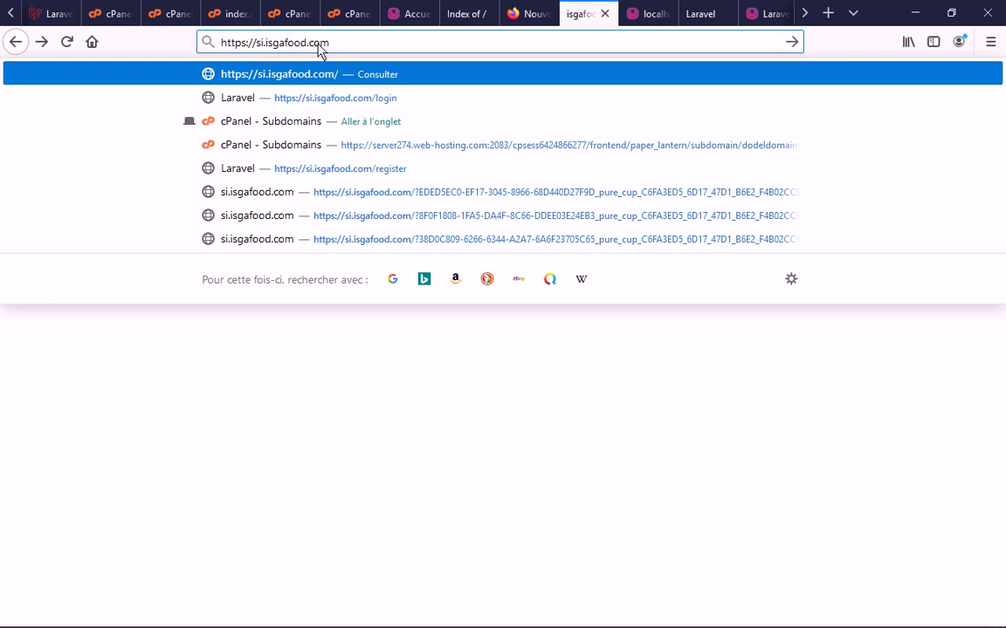
key("Return")
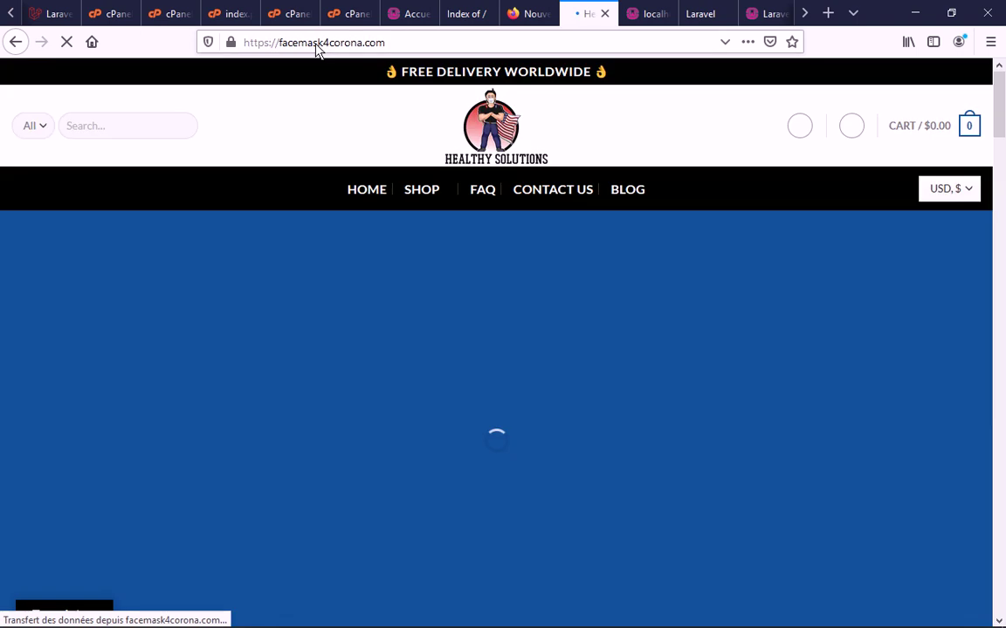
left_click(15, 44)
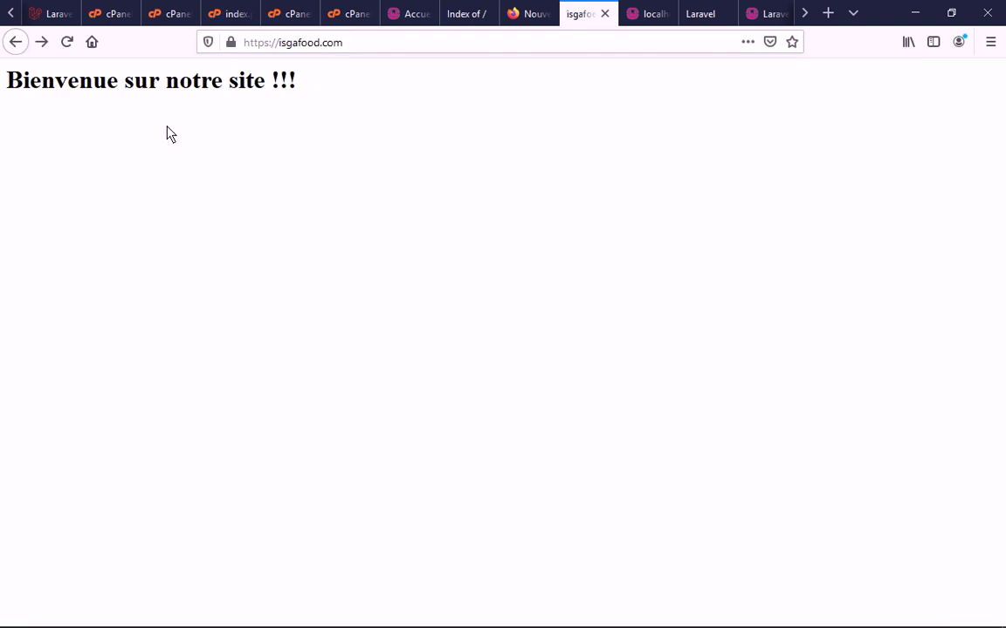
left_click(279, 45)
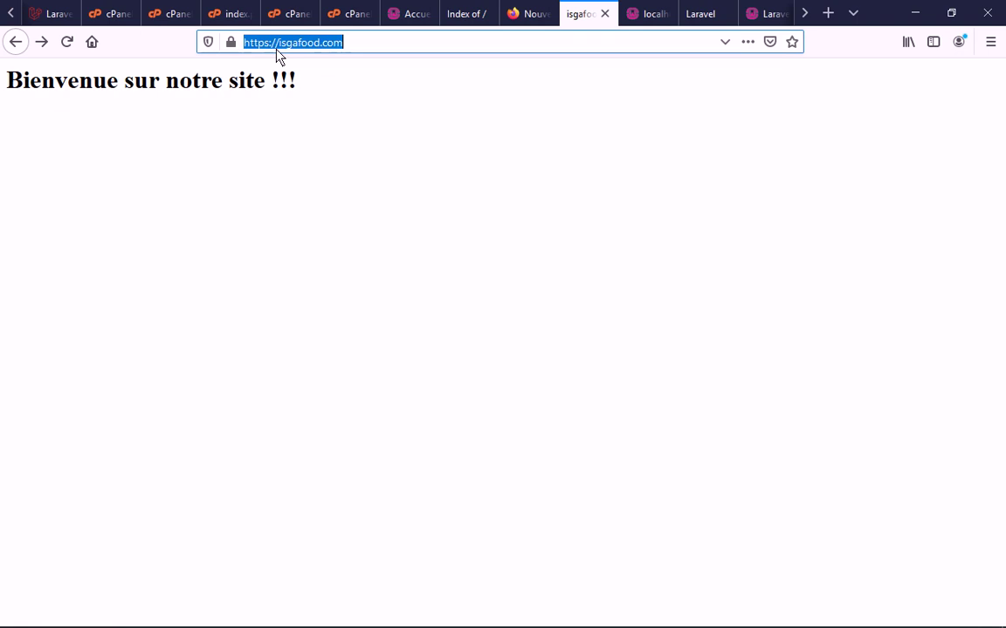
left_click(280, 47)
left_click_drag(279, 47, 231, 47)
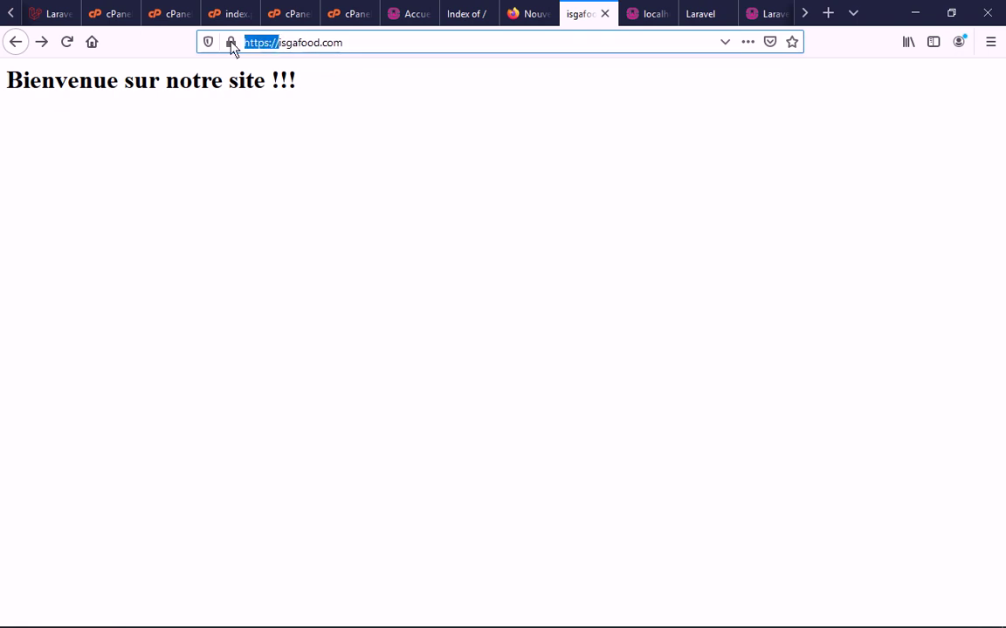
type("si")
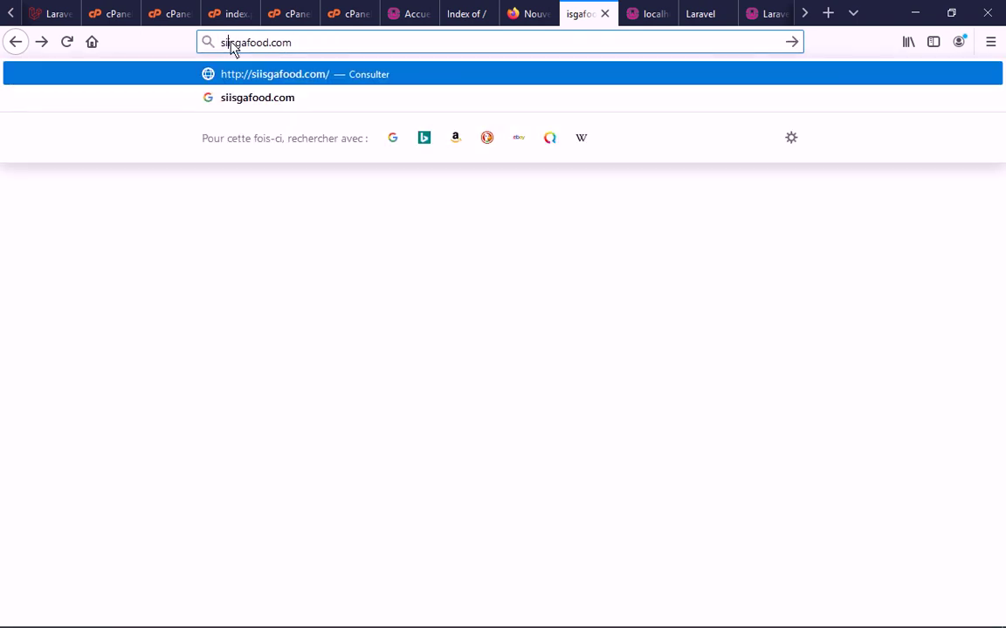
type(".")
key("End")
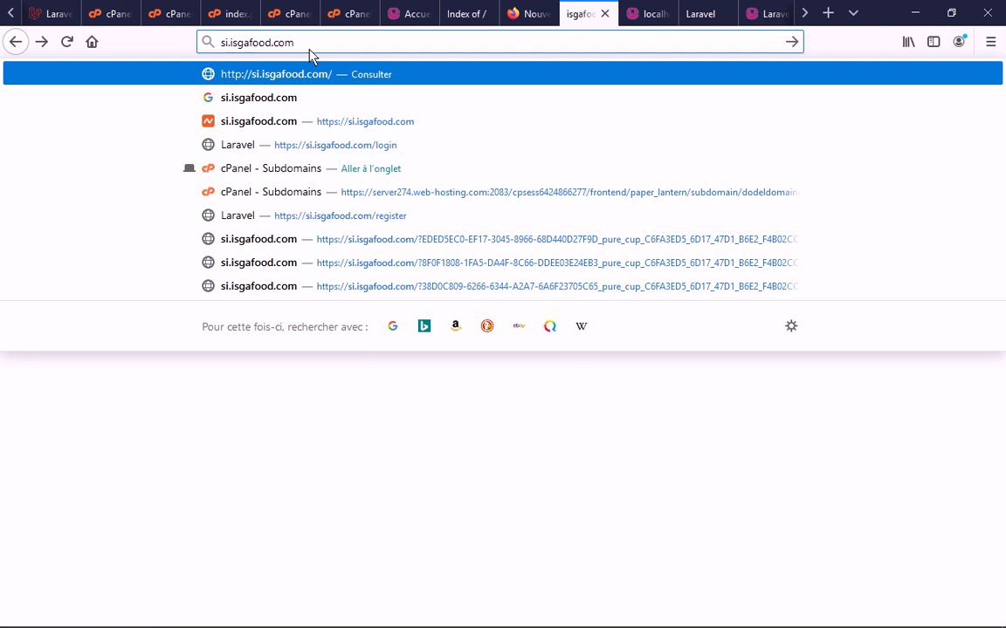
key("Home")
type("http")
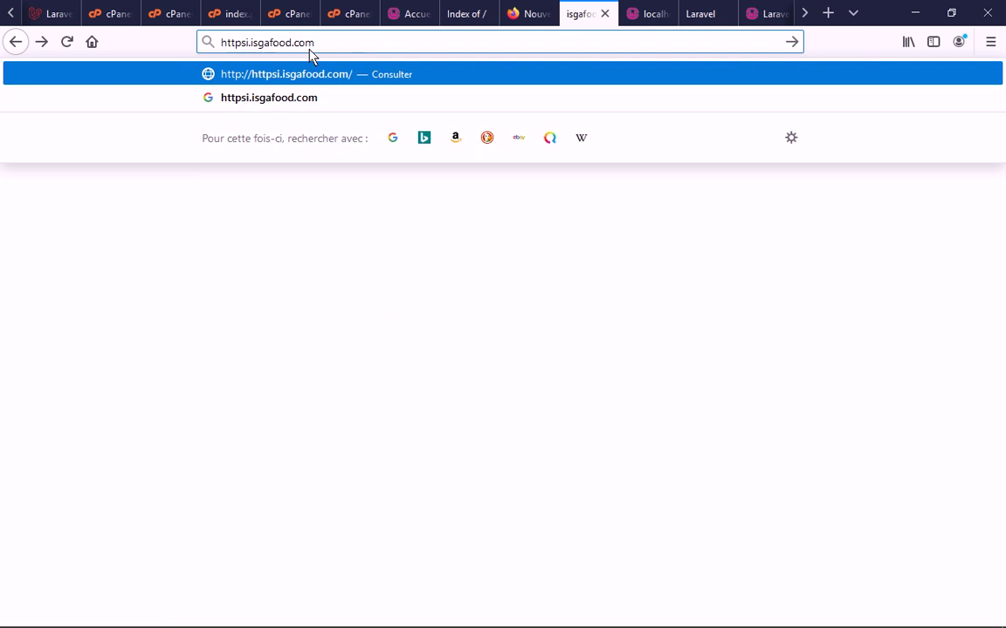
type("://")
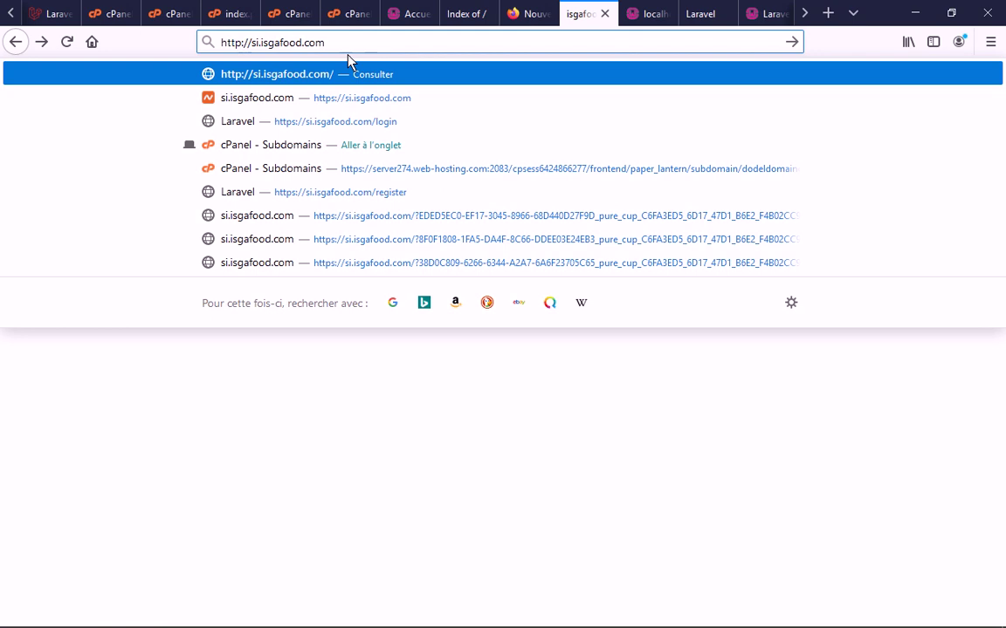
key("Return")
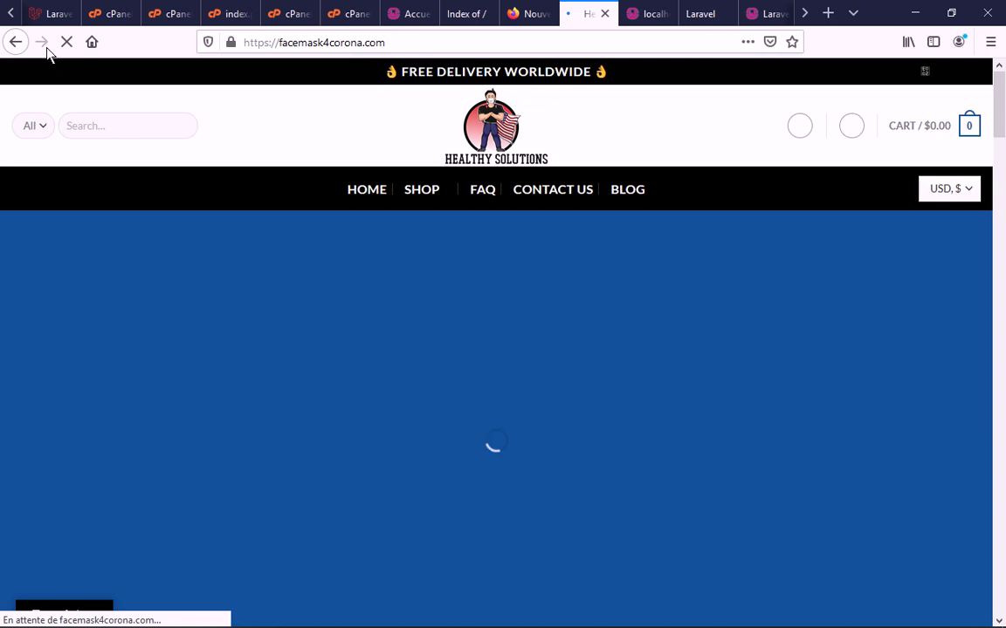
key("alt+Left")
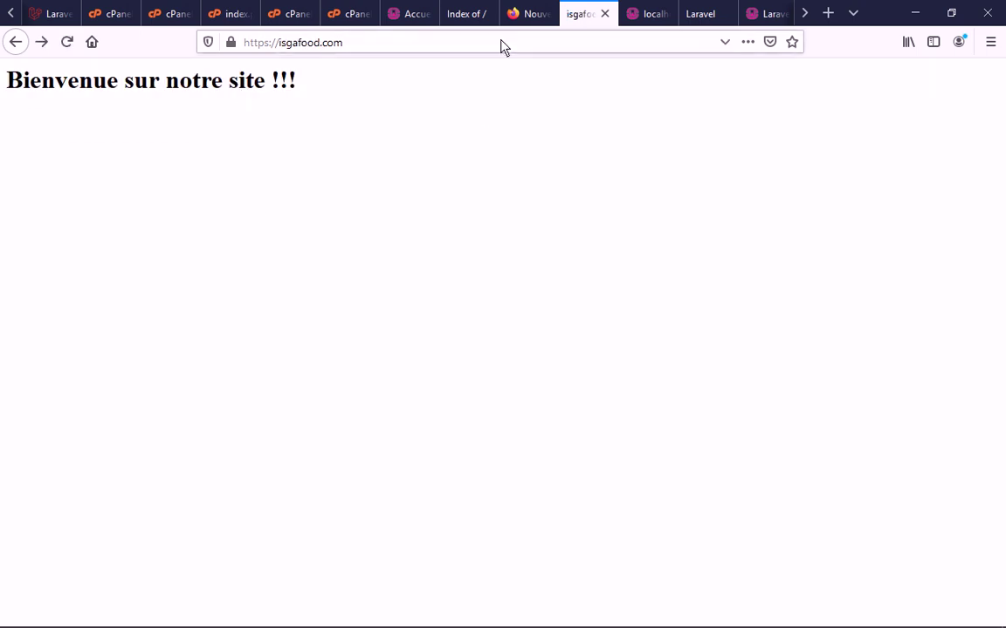
mouse_move(216, 604)
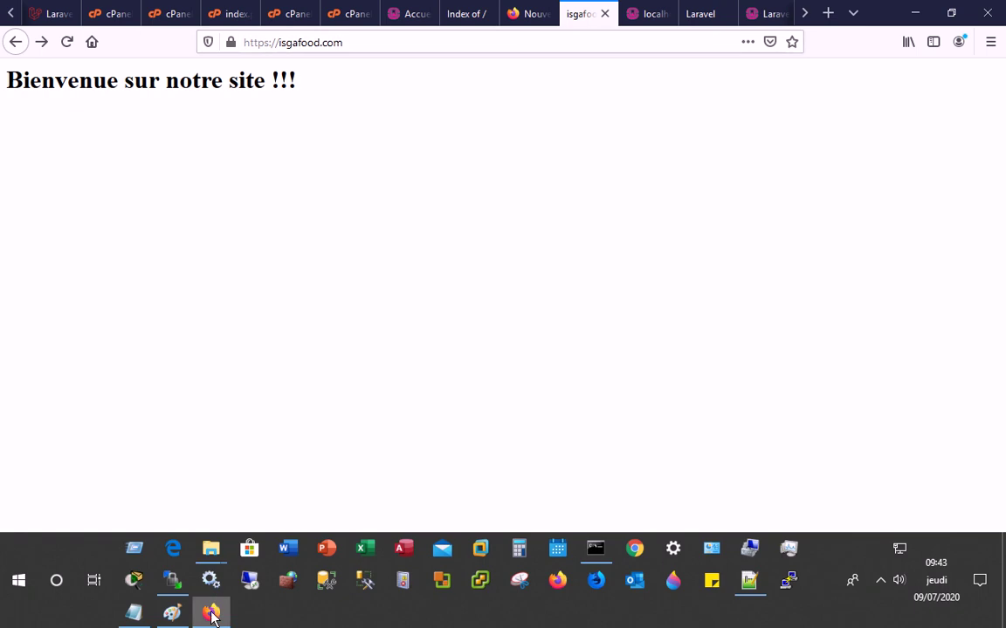
left_click(211, 614)
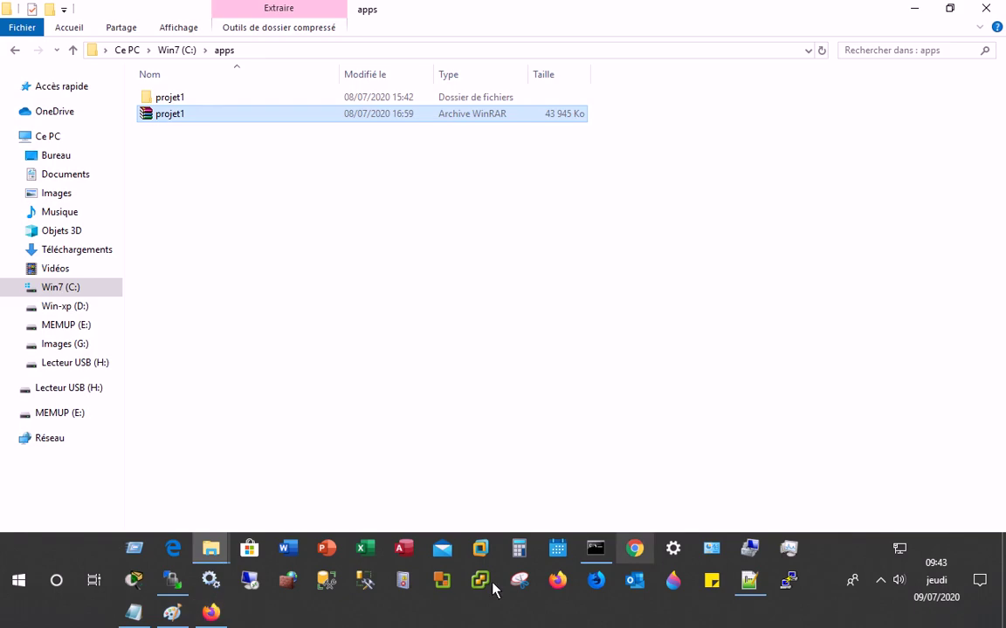
left_click(211, 614)
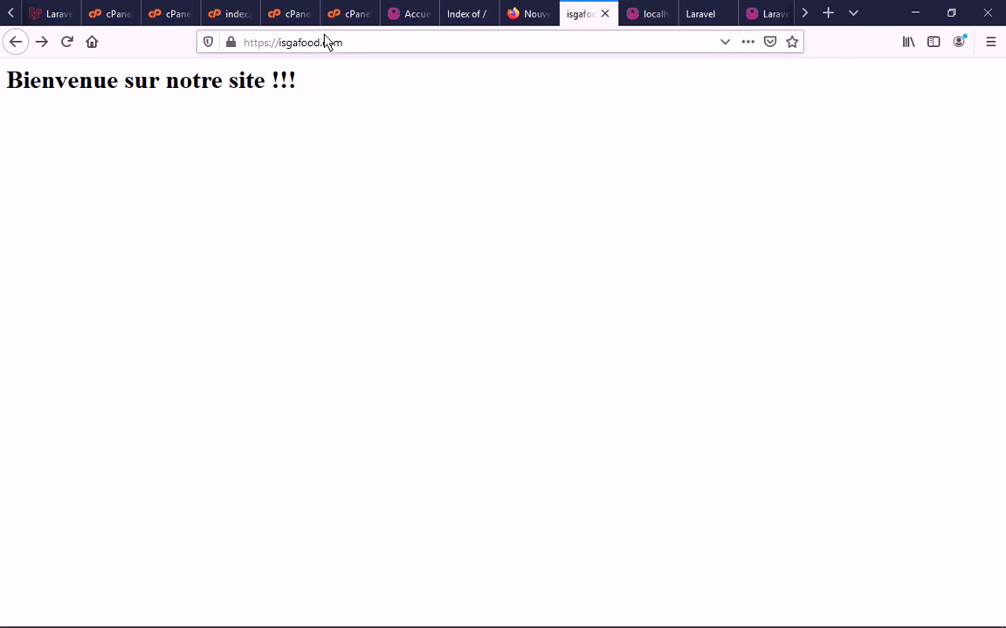
Copy the subdomain name si.isgafood.com from the Subdomains success message
left_click(348, 14)
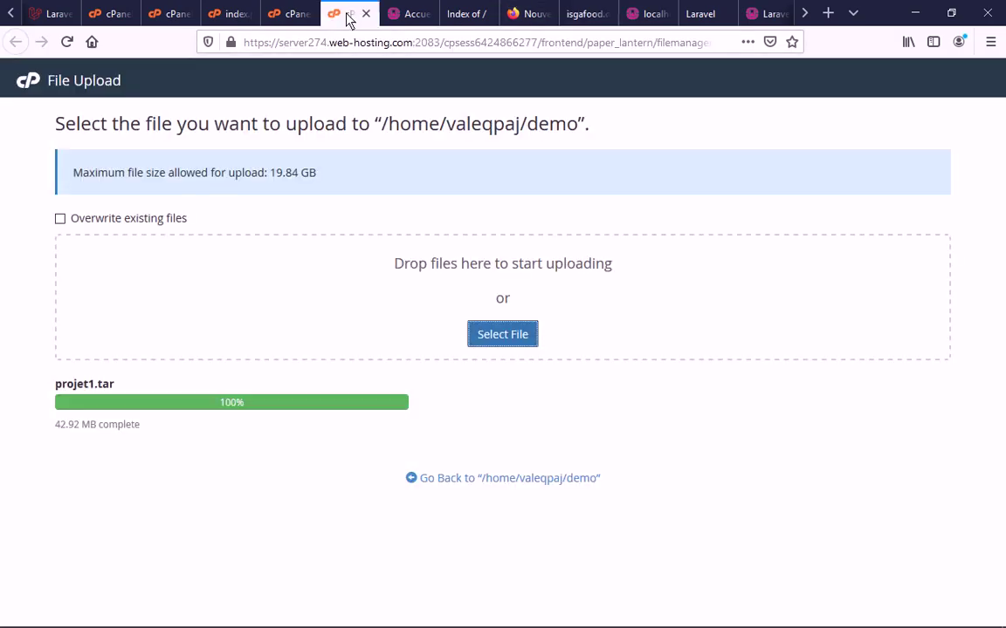
left_click(586, 15)
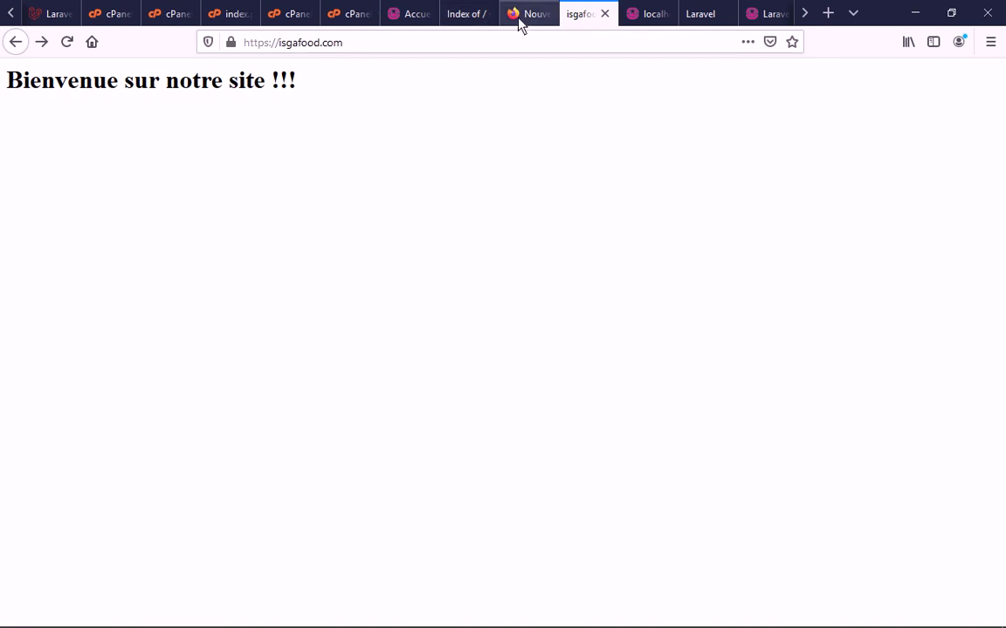
left_click(112, 17)
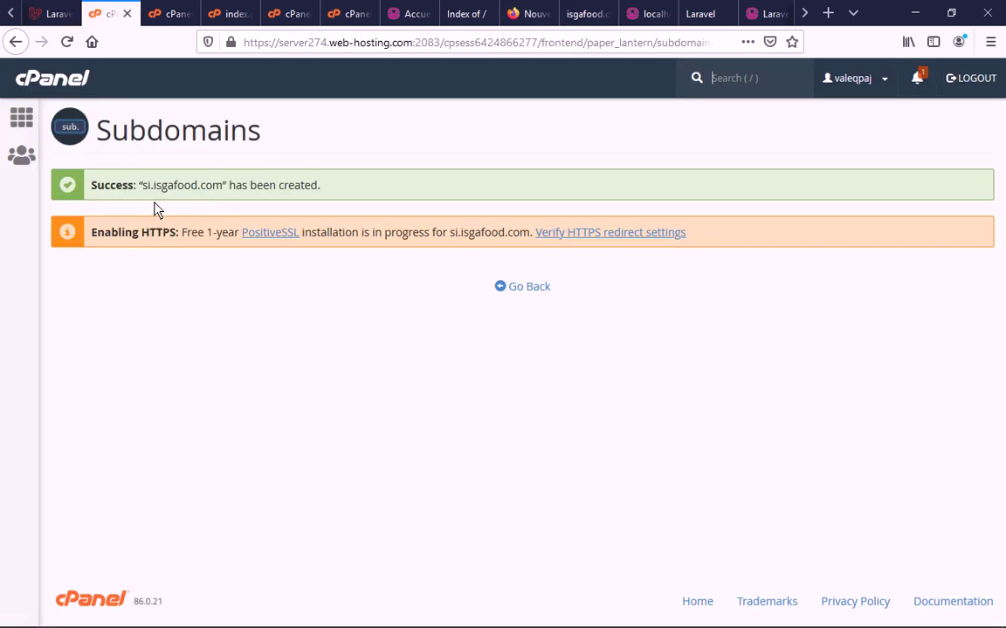
left_click_drag(145, 193, 172, 192)
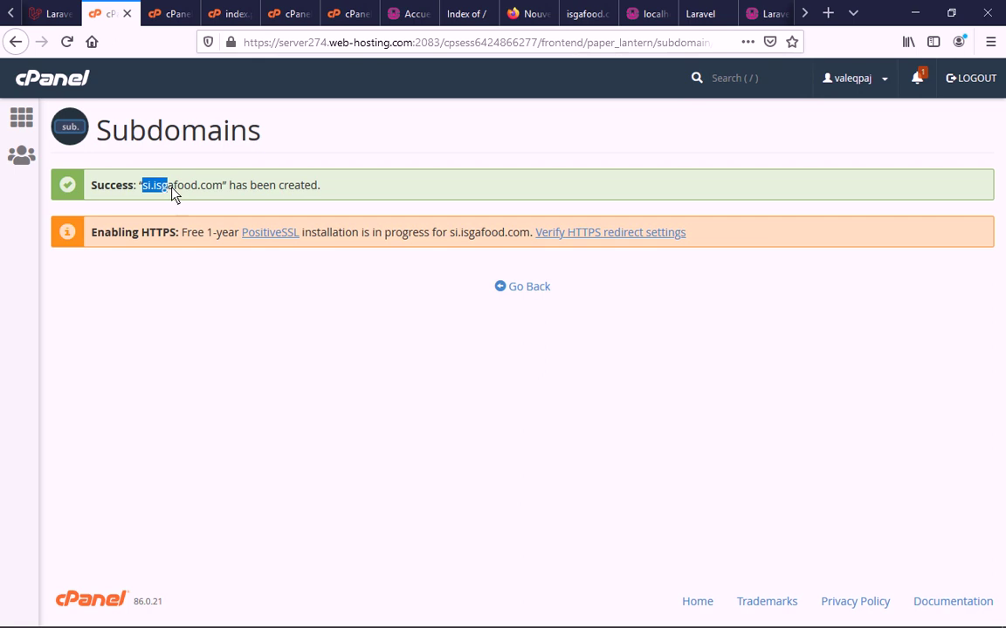
right_click(212, 193)
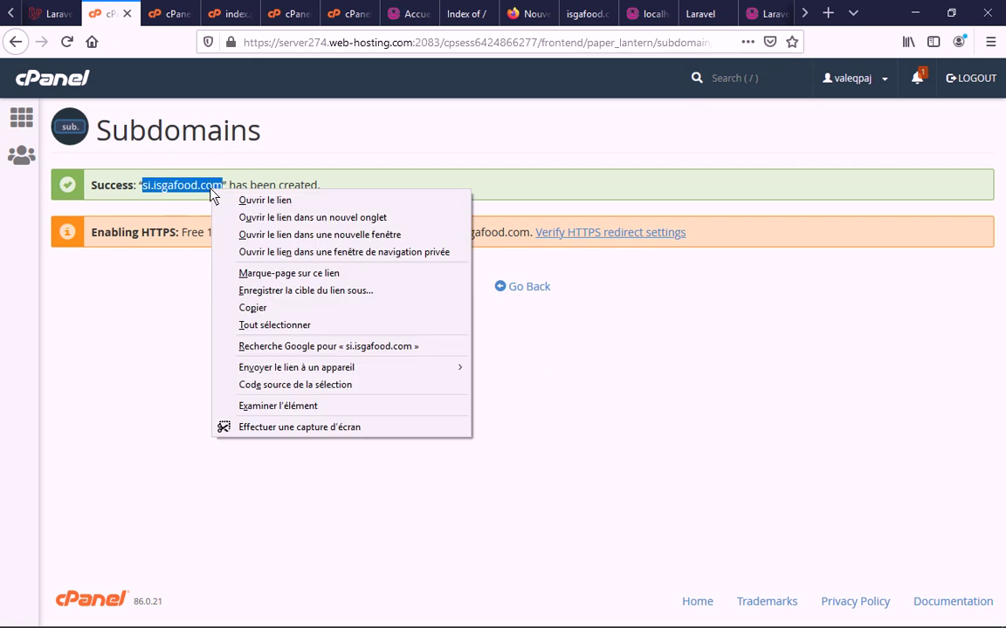
left_click(263, 308)
Paste si.isgafood.com into the site tab's address bar and load it, then return to cPanel
left_click(583, 13)
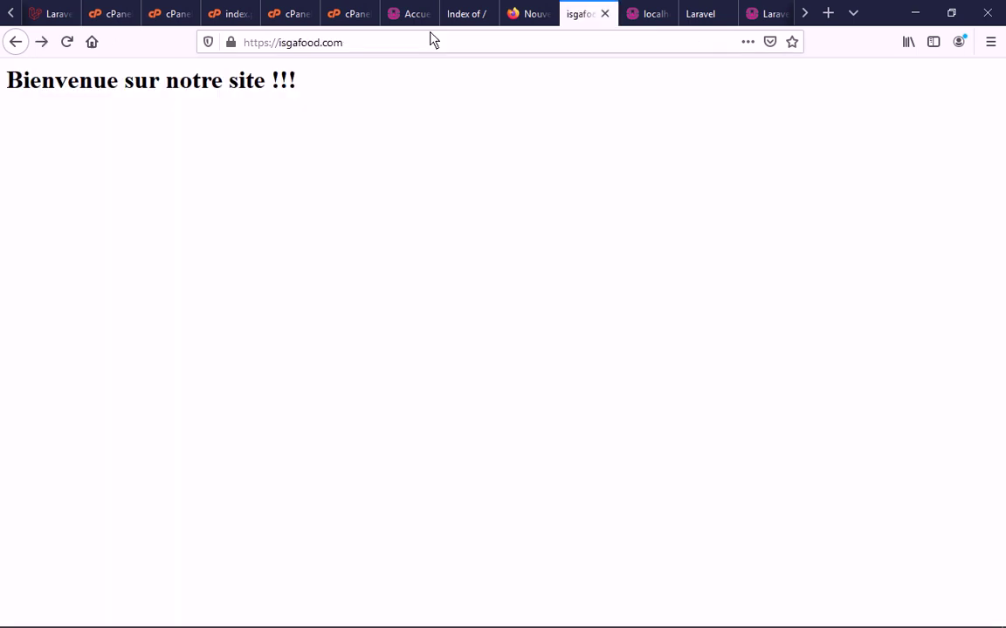
left_click(429, 38)
type("si.isgafood.com")
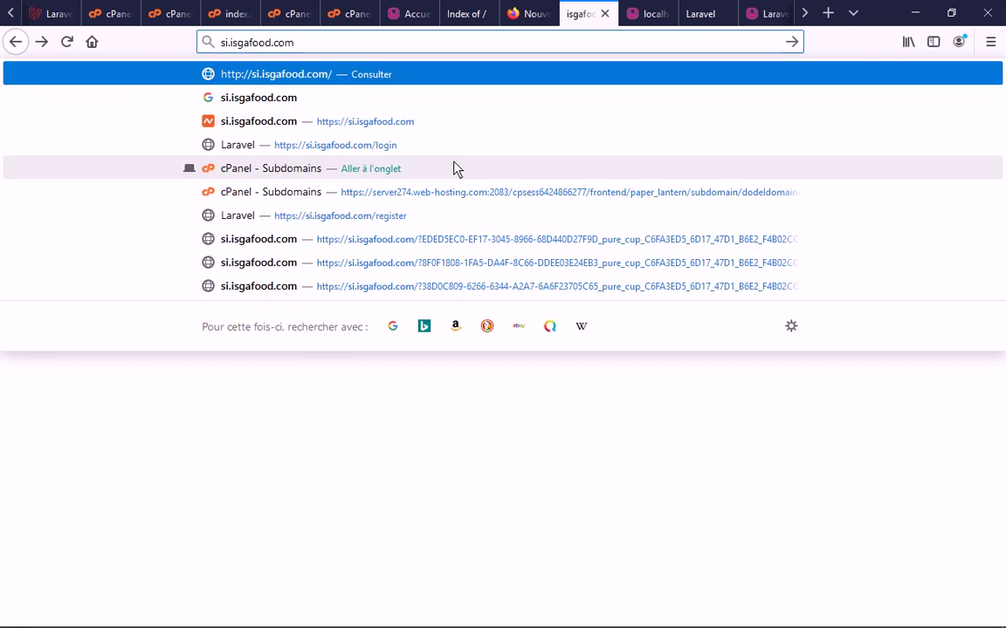
key("Return")
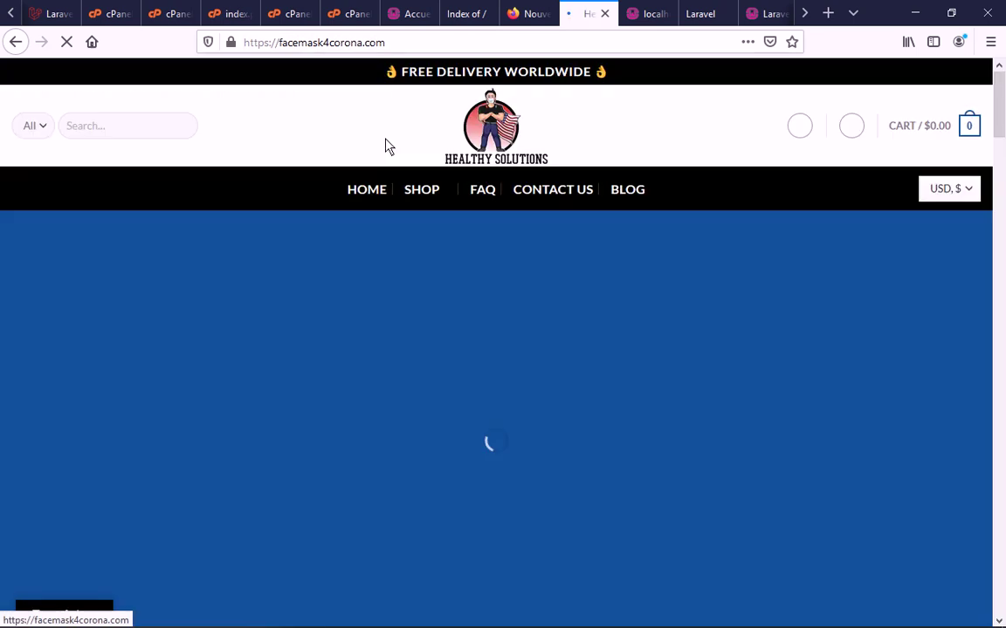
left_click(15, 42)
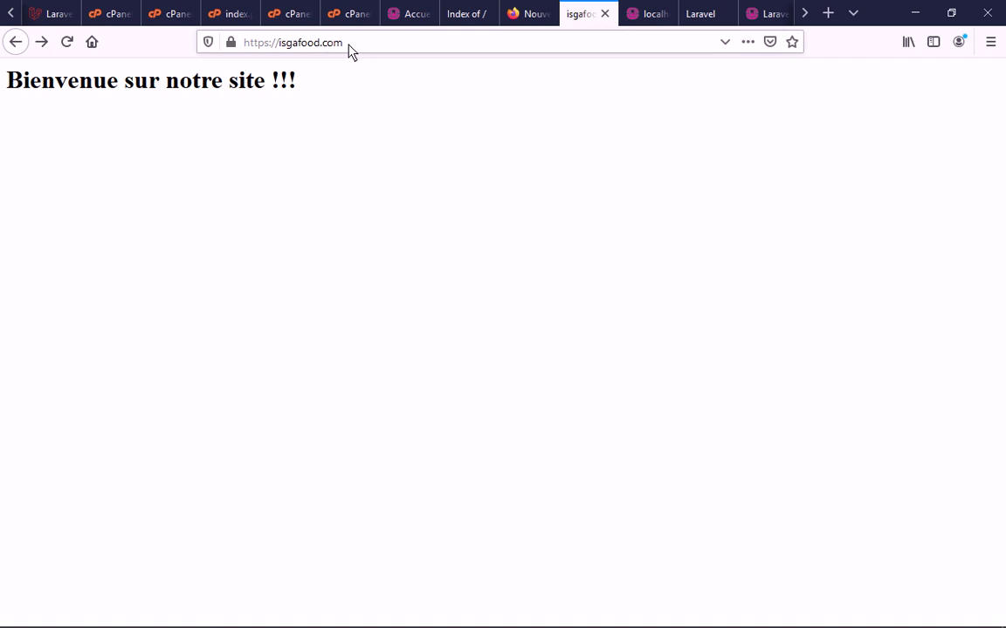
left_click(103, 16)
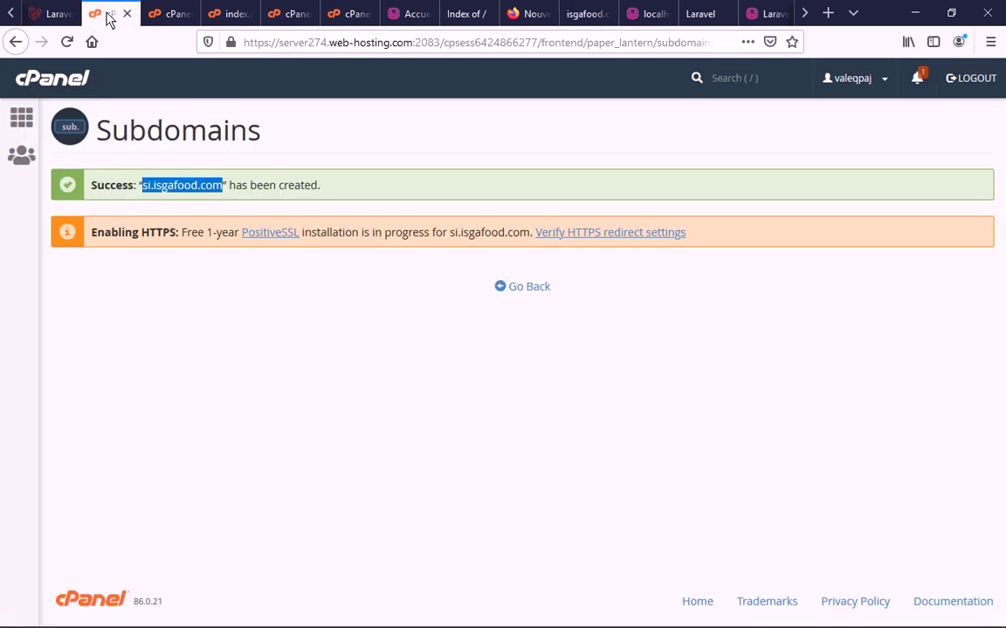
Go back from the subdomain success message to the creation form, then open the cPanel home dashboard
left_click(227, 369)
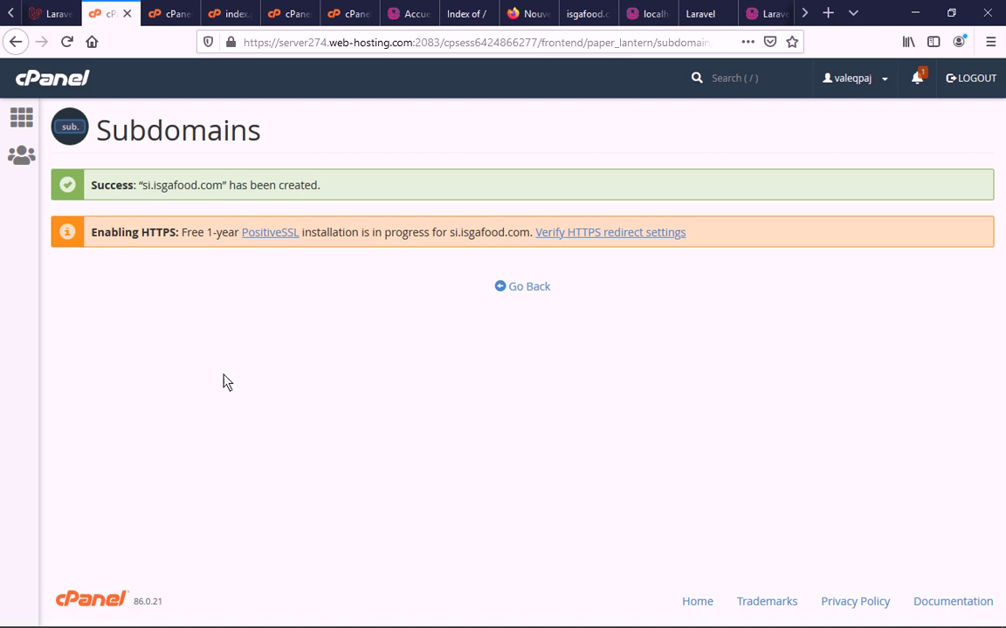
left_click(522, 286)
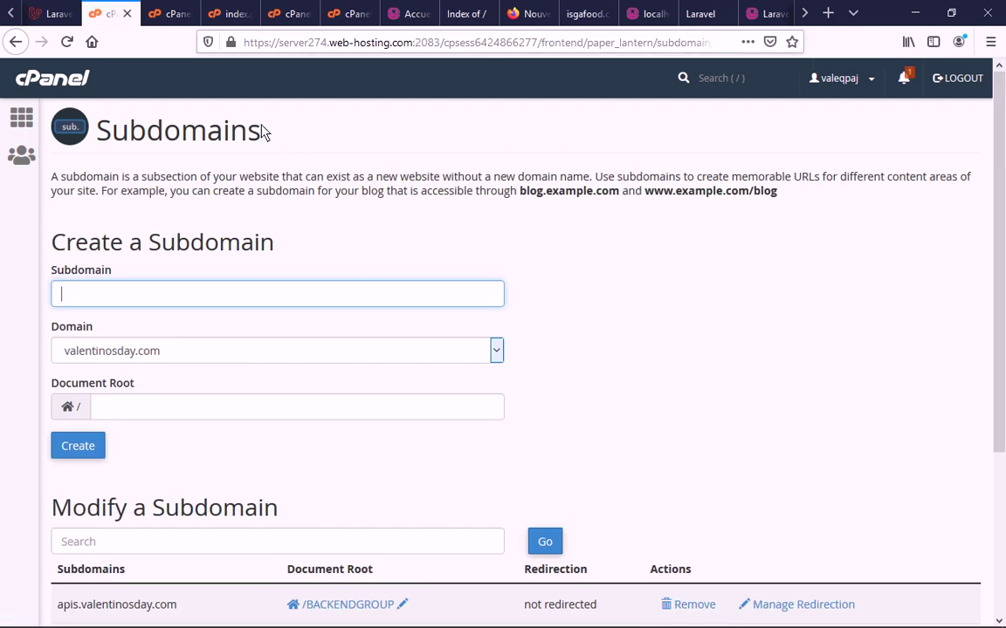
left_click(22, 123)
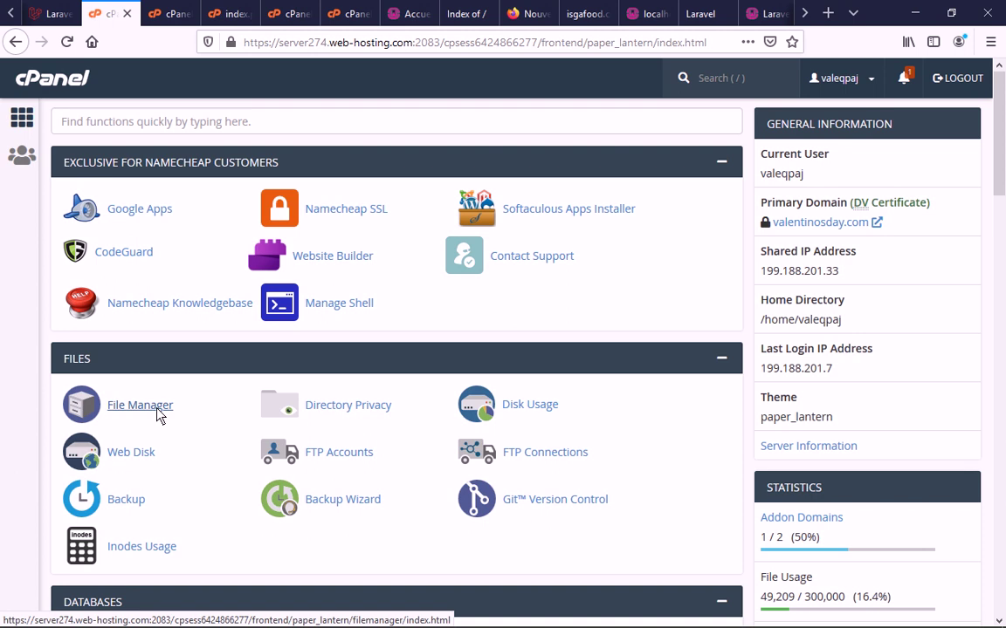
Open File Manager, view the si.isgafood.com folder holding only cgi-bin, and return to the isgafood.com tab
left_click(139, 405)
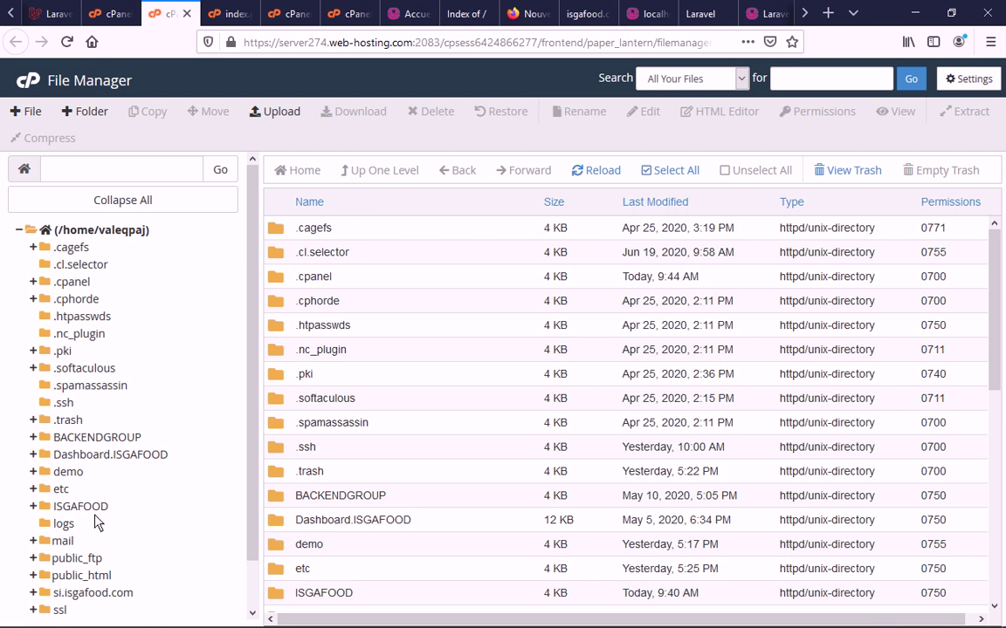
scroll(97, 522, "down", 1)
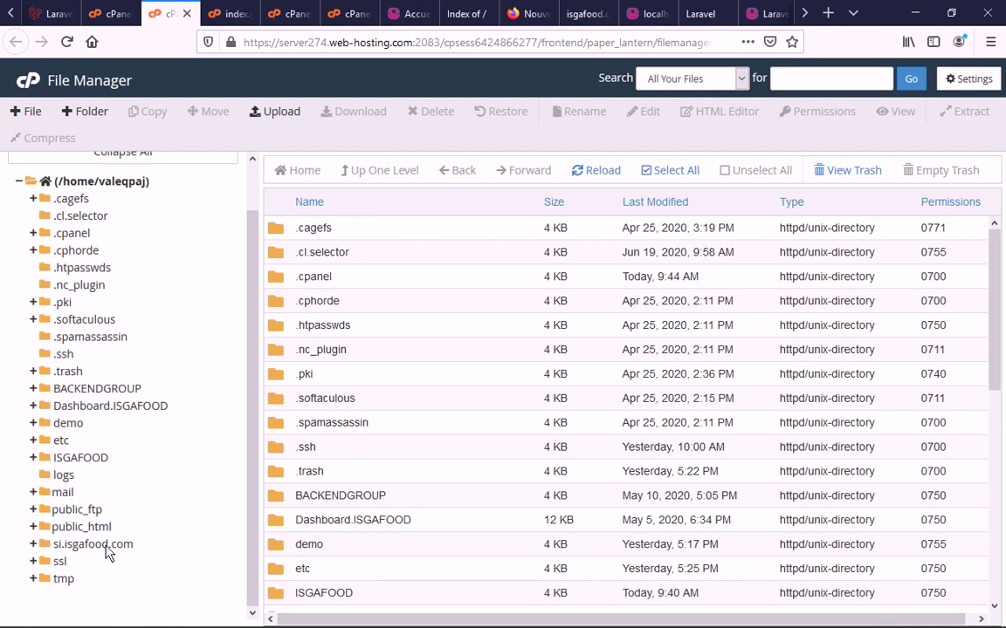
left_click(102, 544)
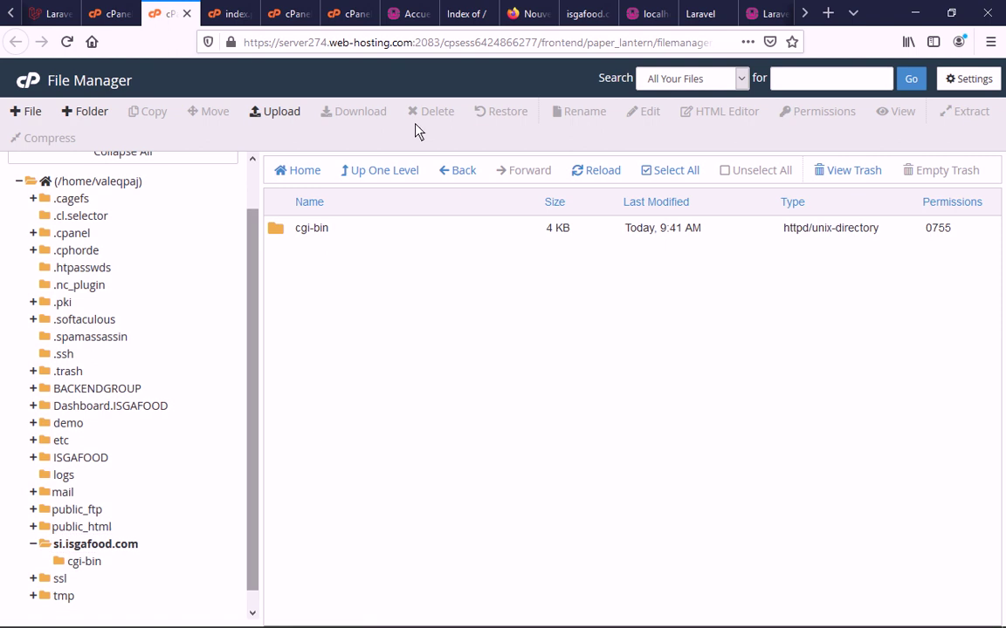
left_click(587, 14)
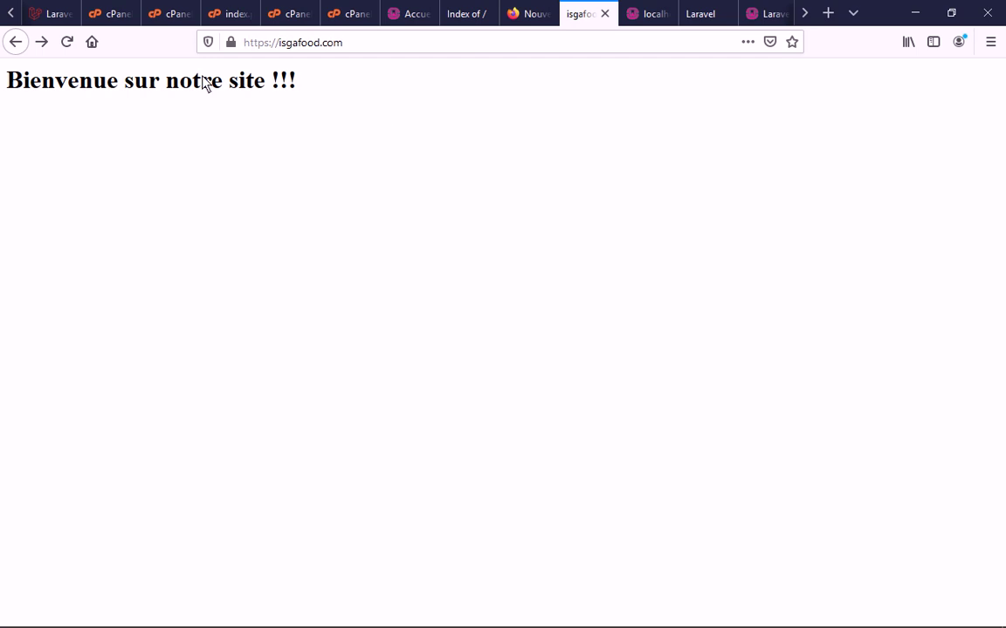
Load si.isgafood.com by inserting 'si.' into the address, then open a new private browsing window
key("ctrl+Page_Up")
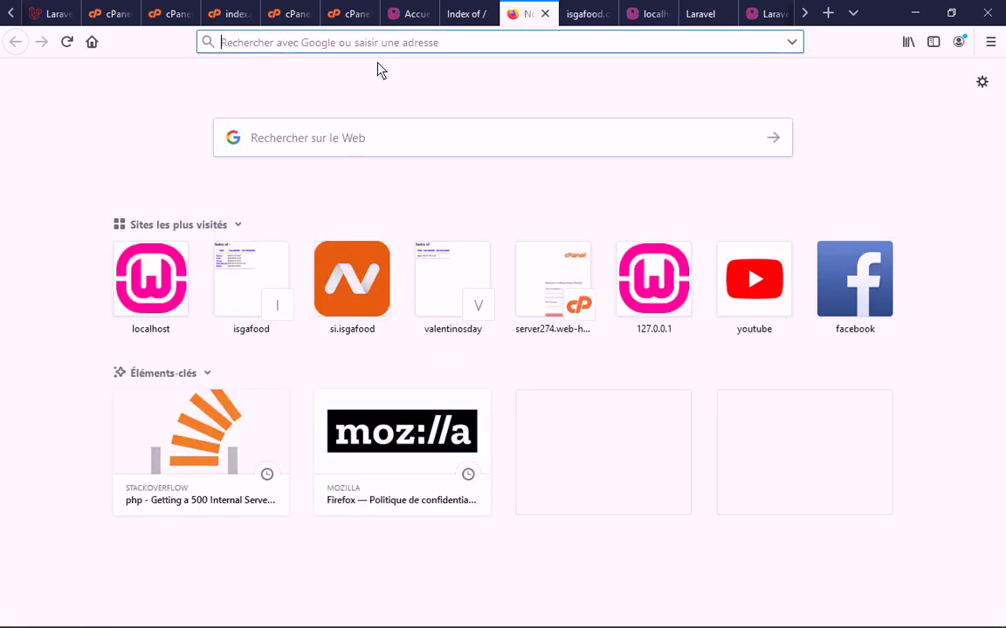
key("ctrl+Page_Down")
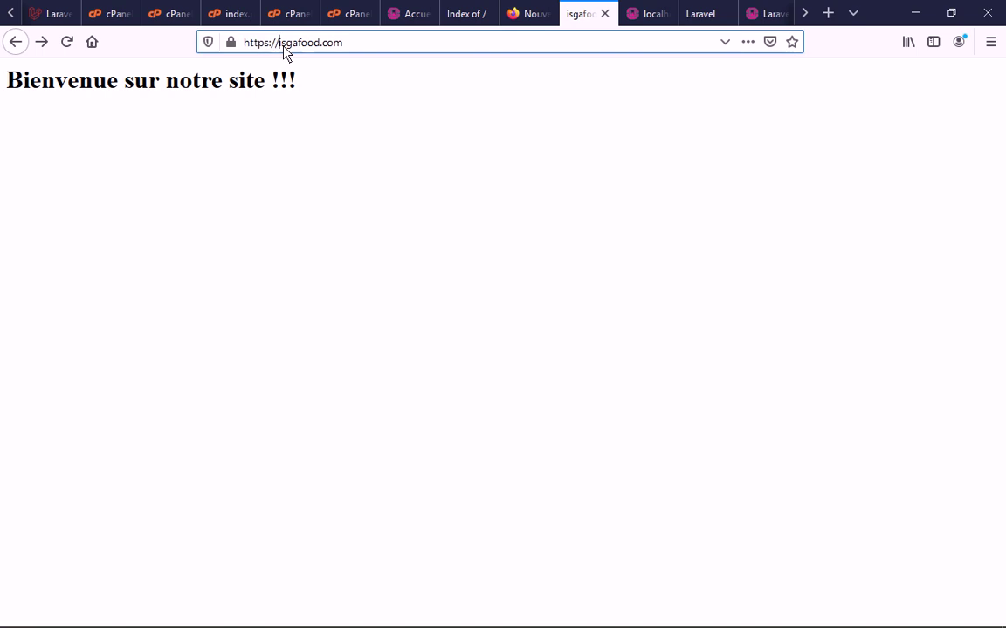
left_click_drag(276, 44, 281, 44)
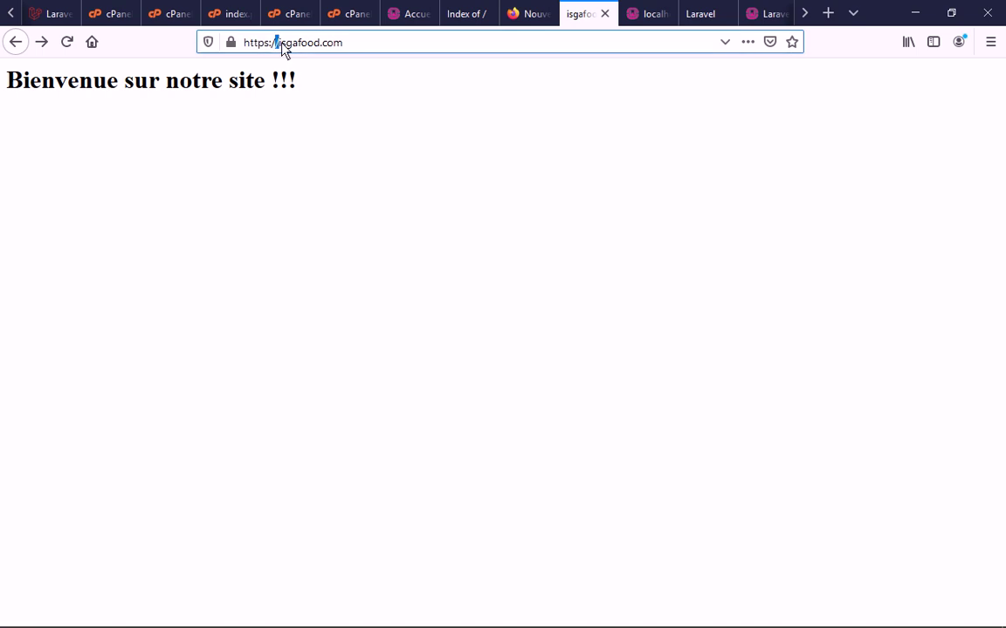
type("si")
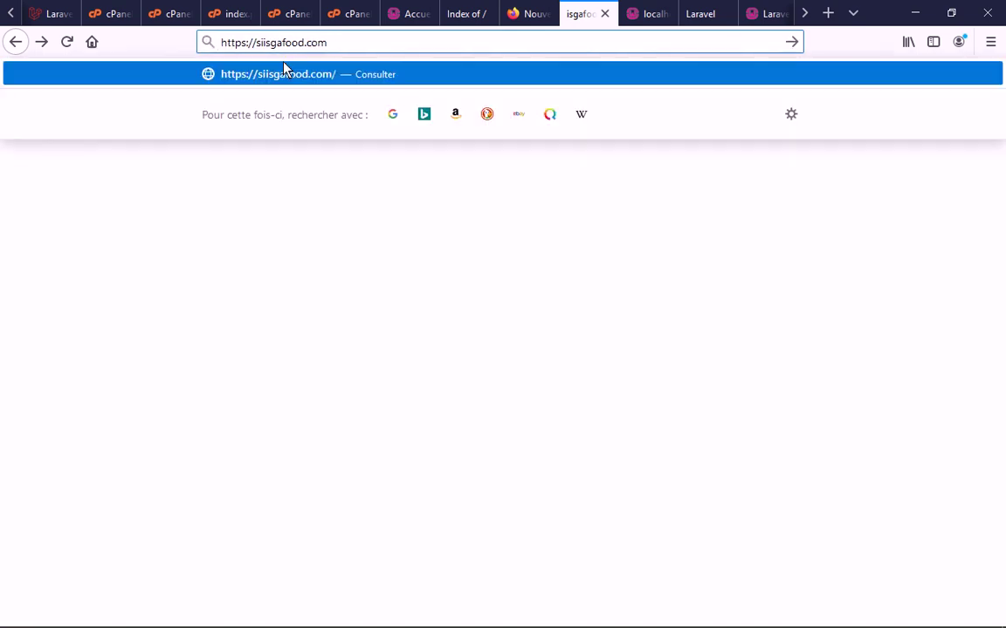
type(".")
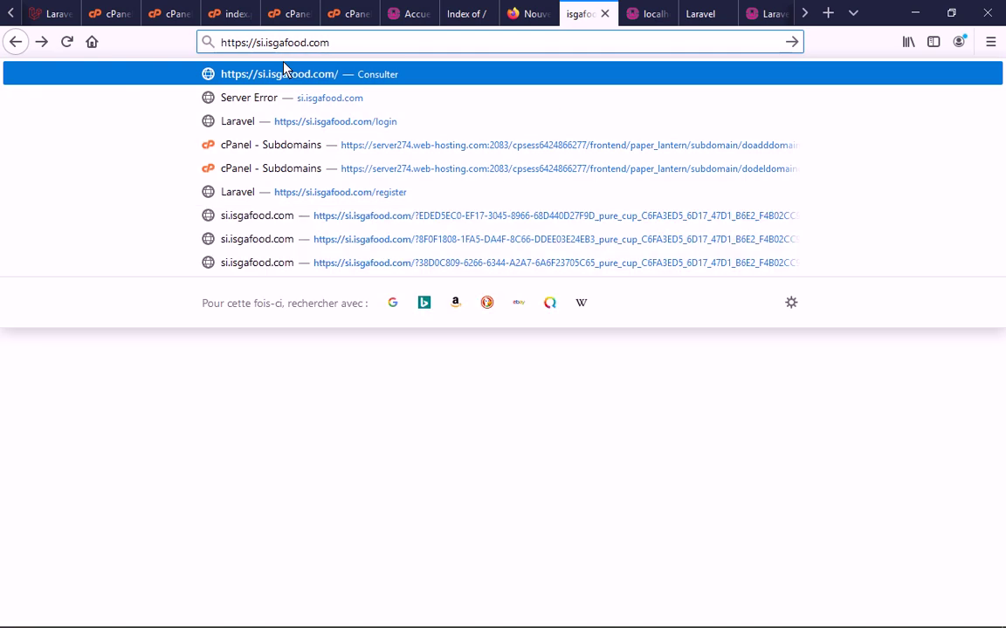
left_click(277, 73)
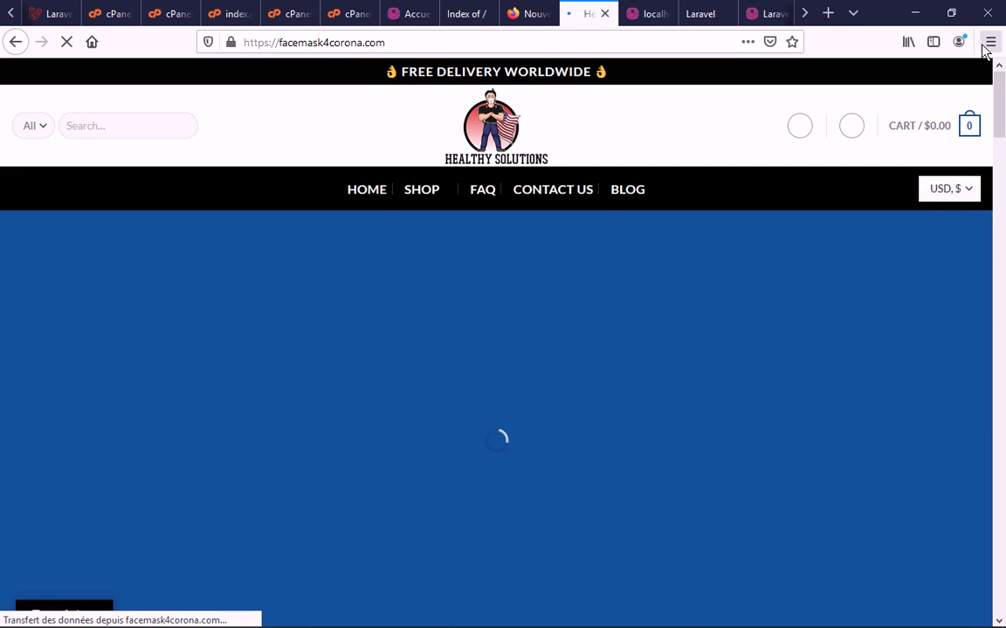
left_click(990, 42)
left_click(849, 149)
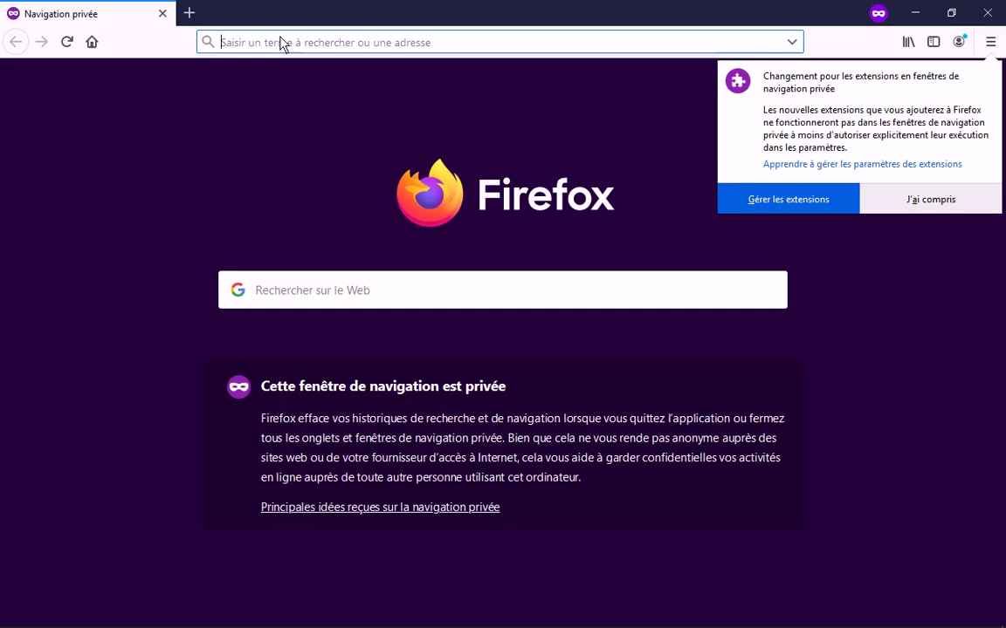
Load si.isgafood.com in the private window, then close the redirected Healthy Solutions page
type("si.isgafood.com")
key("Return")
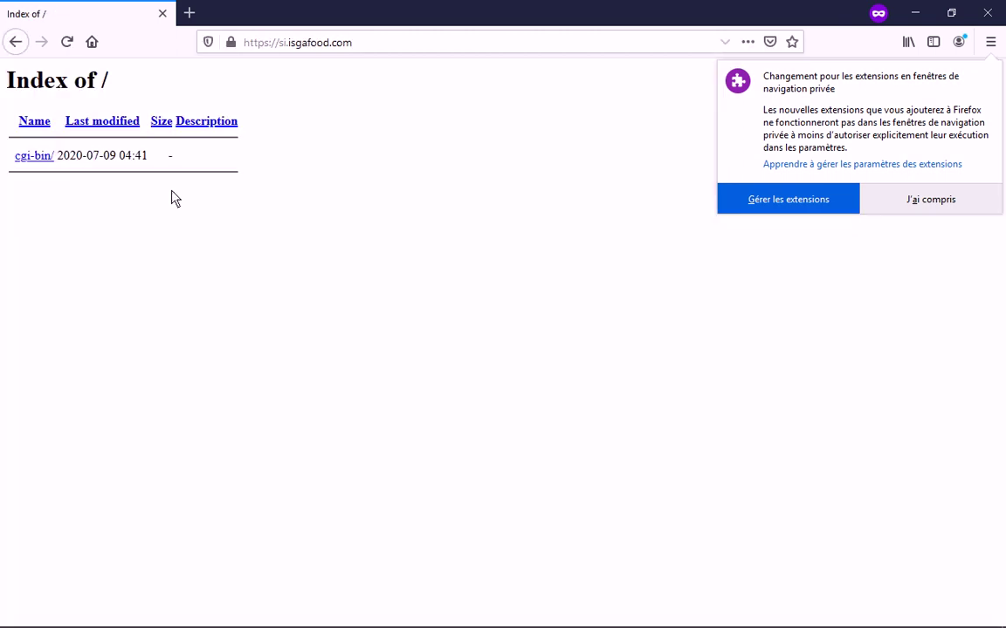
mouse_move(175, 627)
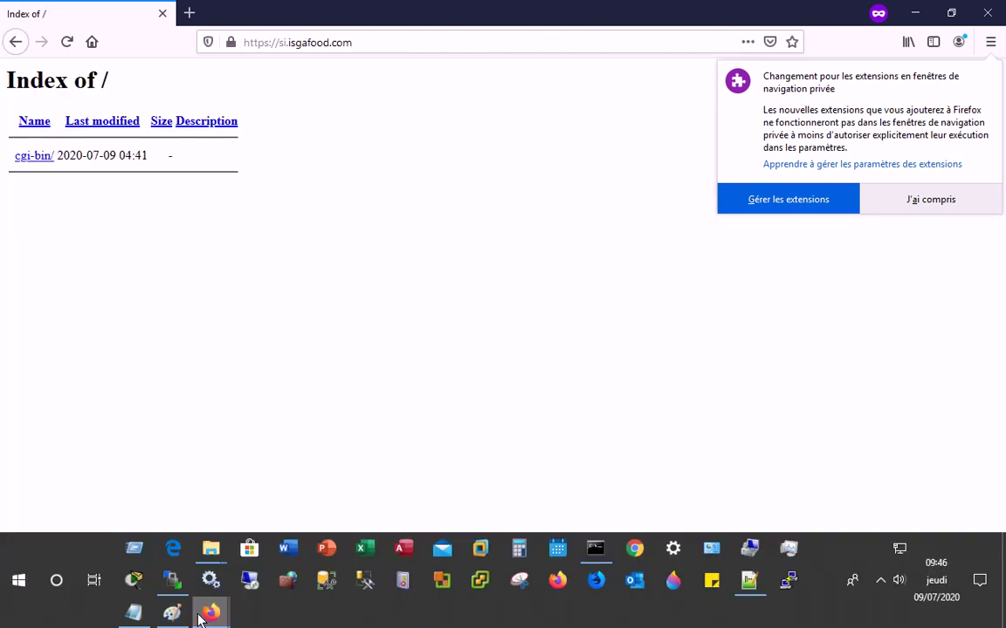
mouse_move(206, 615)
left_click(135, 542)
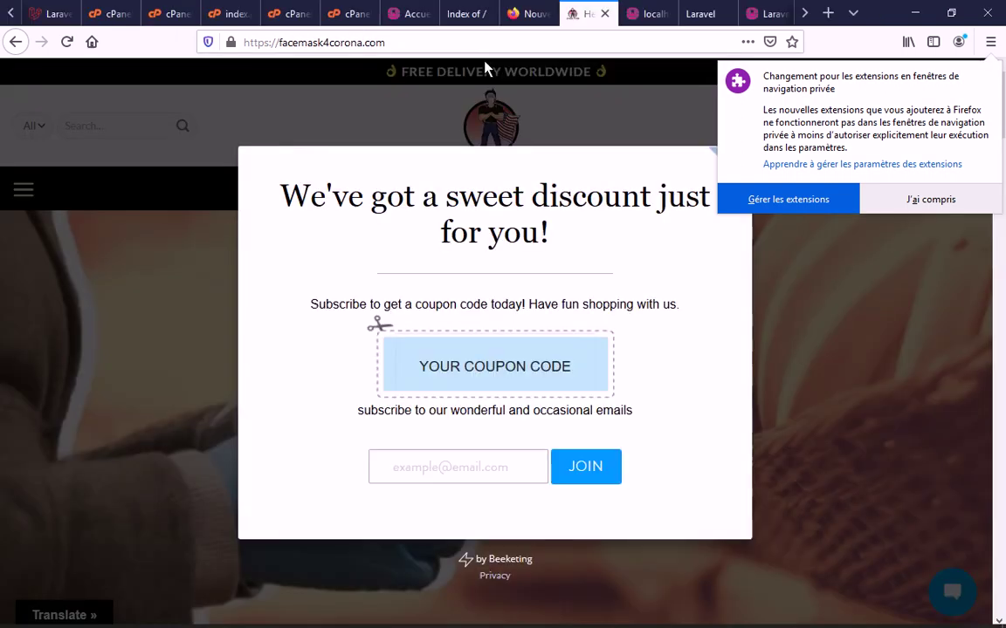
key("ctrl+w")
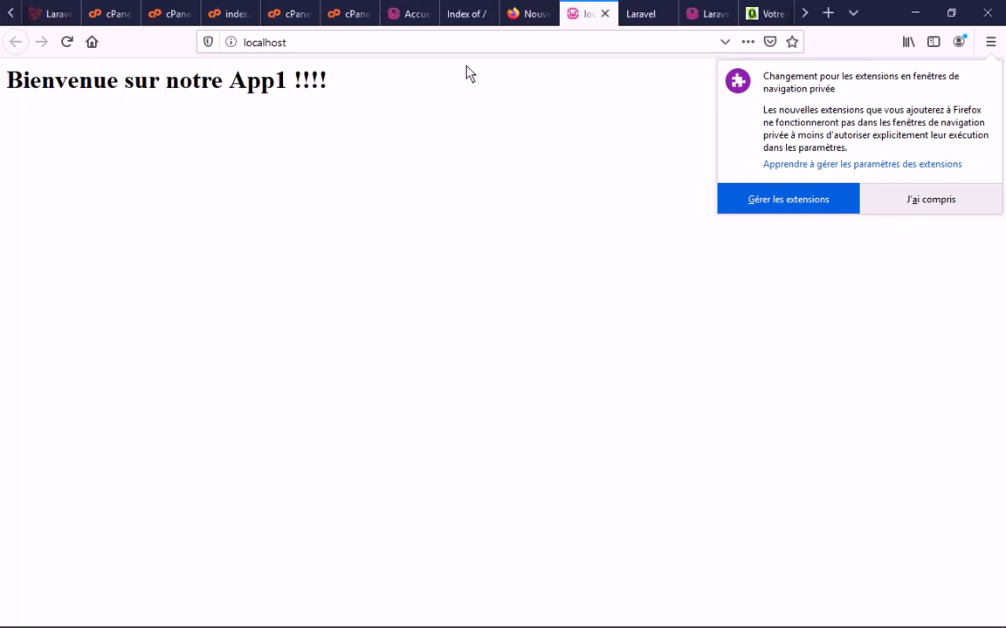
Refresh File Manager's si.isgafood.com listing, still only cgi-bin, and return to the index page
left_click(105, 14)
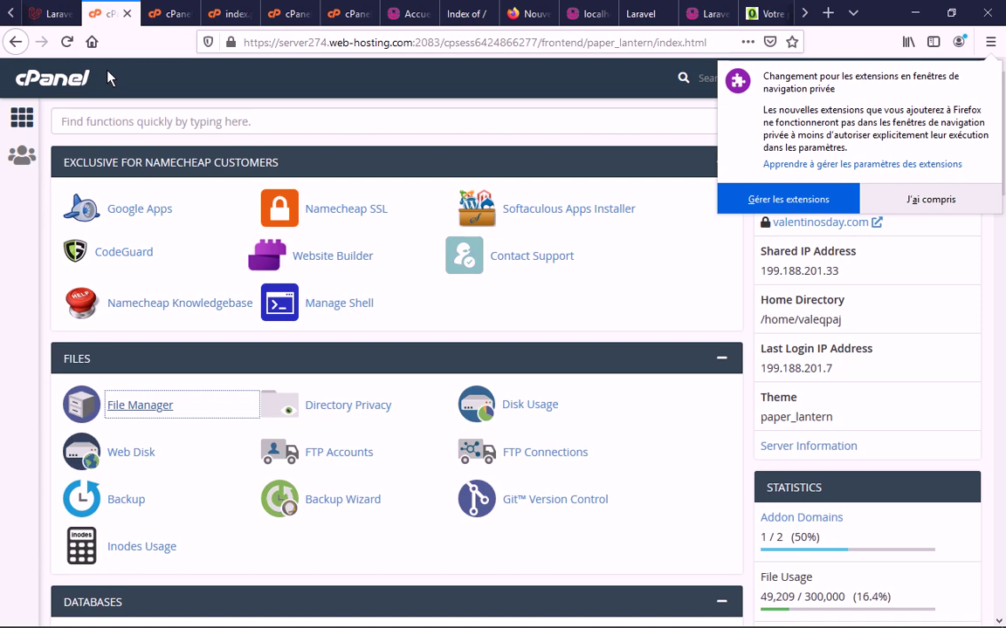
key("ctrl+Tab")
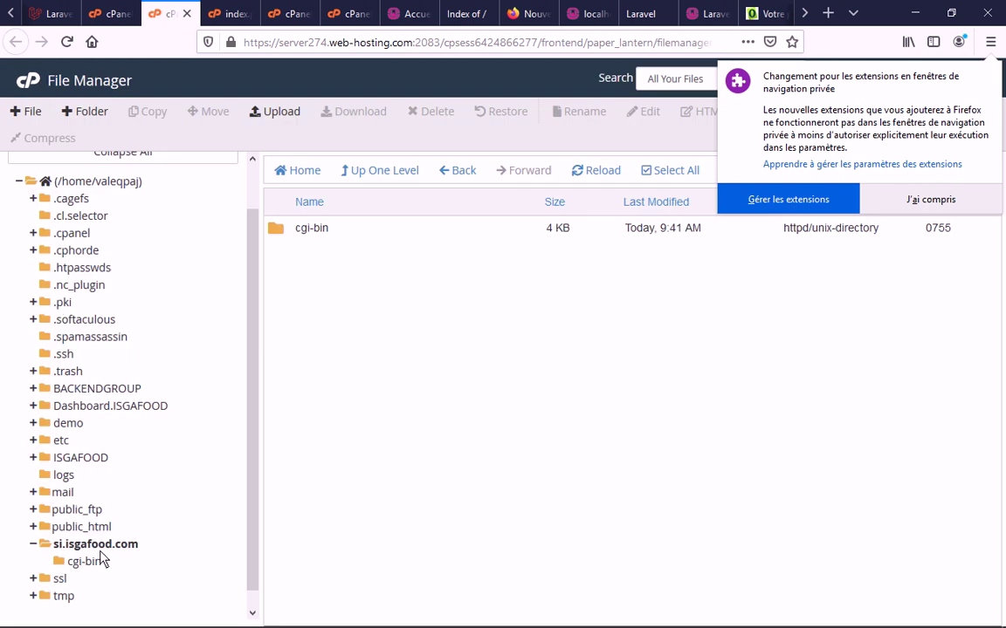
left_click(78, 544)
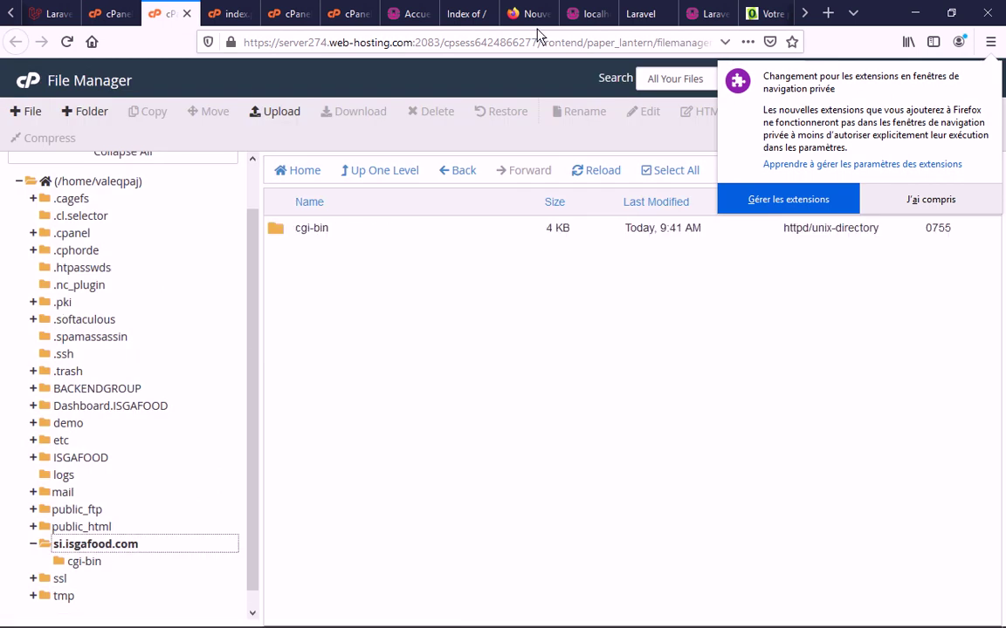
left_click(470, 14)
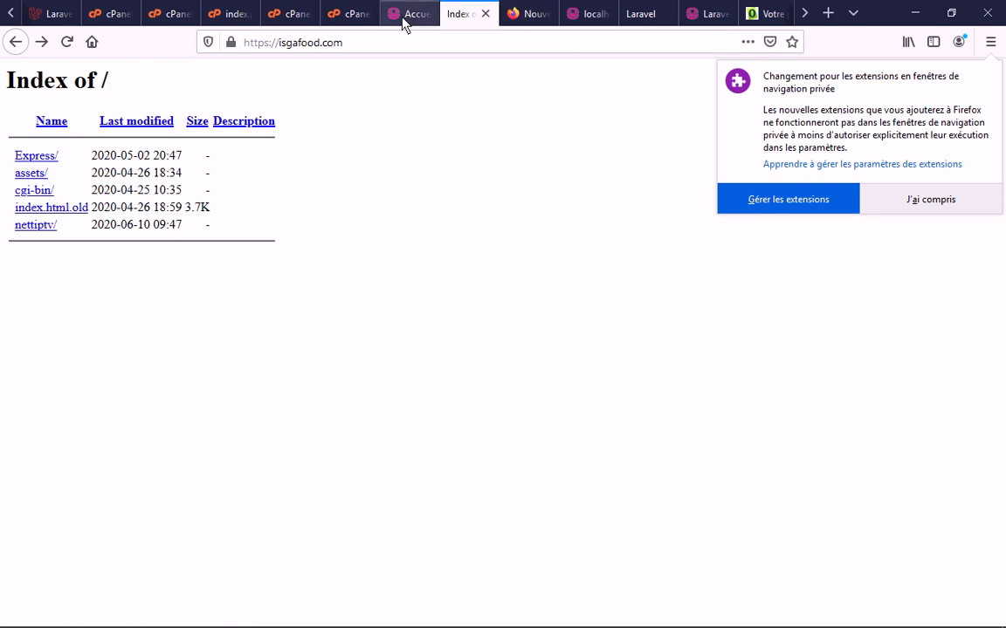
Check the si.isgafood.com address in the private window, minimize it, and show the Laravel page
mouse_move(563, 548)
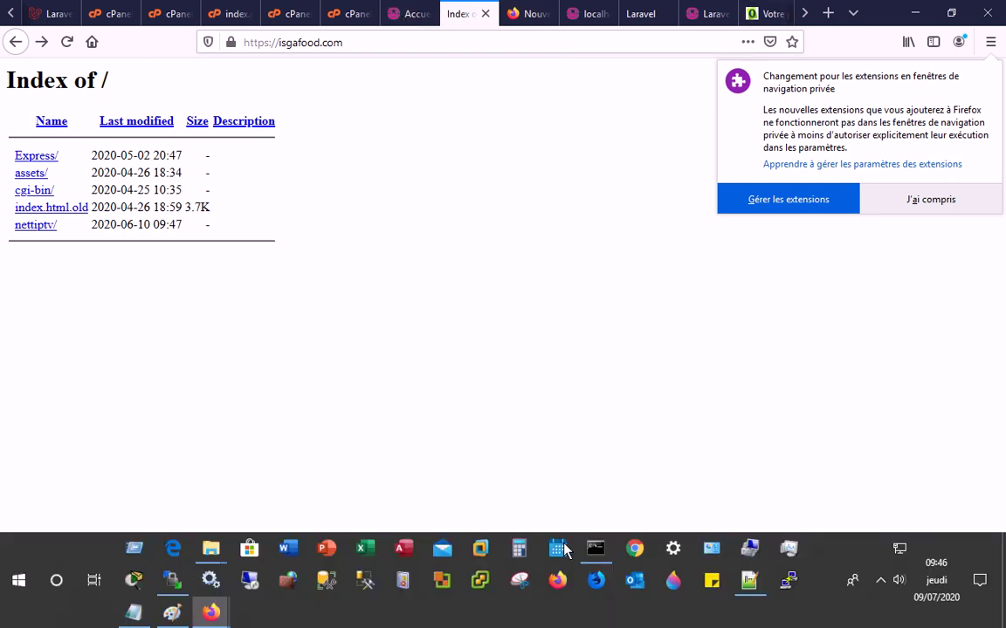
mouse_move(211, 613)
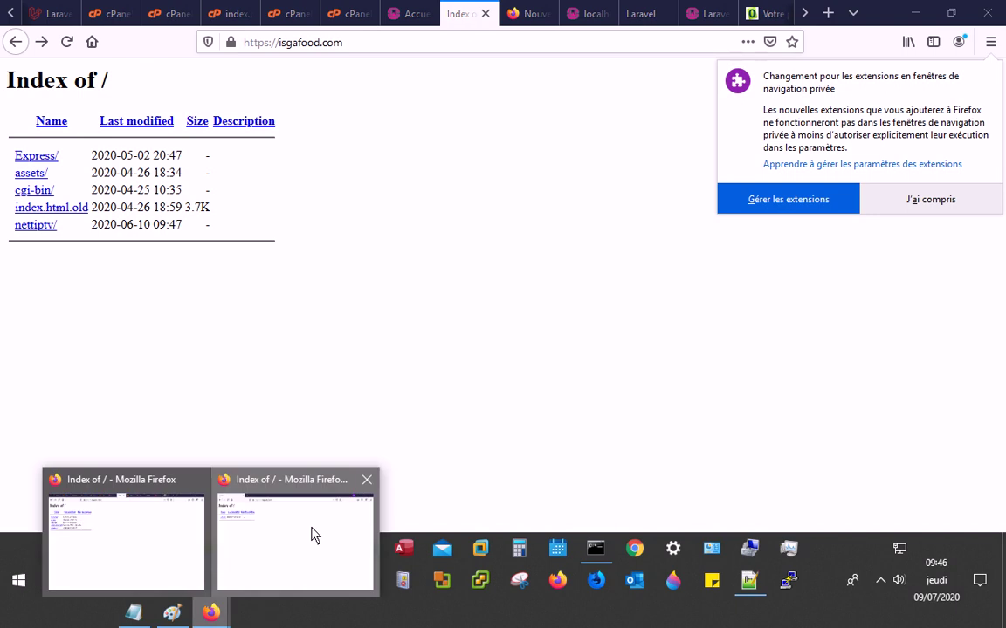
left_click(314, 536)
left_click_drag(287, 45, 353, 44)
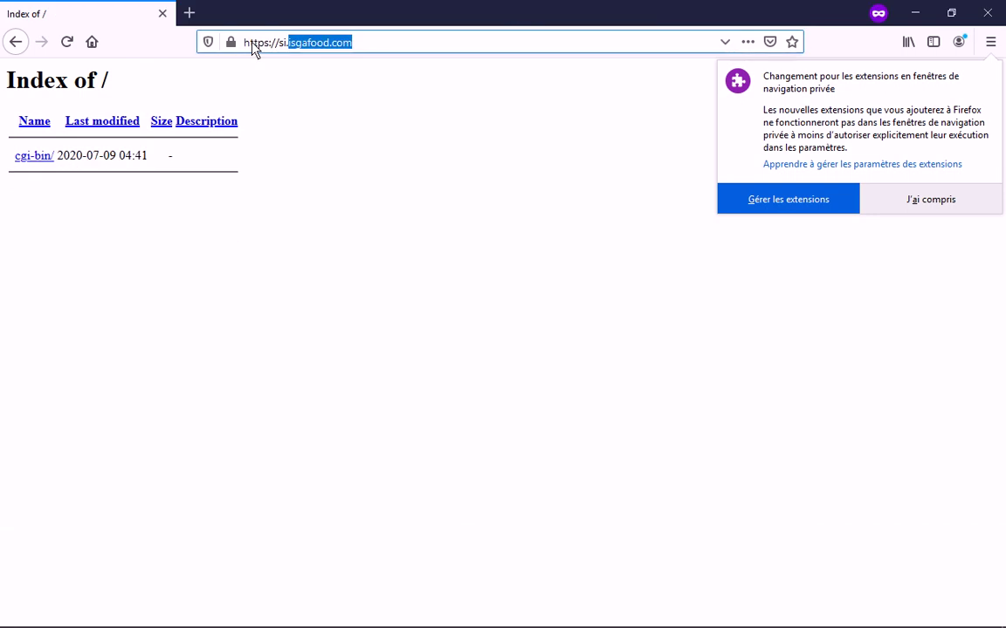
left_click_drag(253, 48, 184, 85)
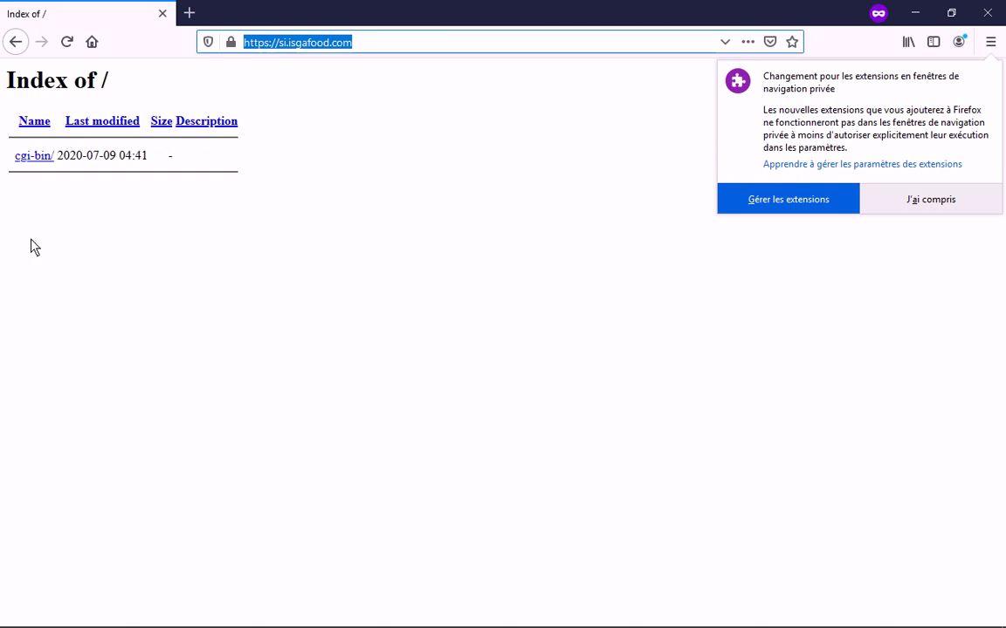
left_click(915, 13)
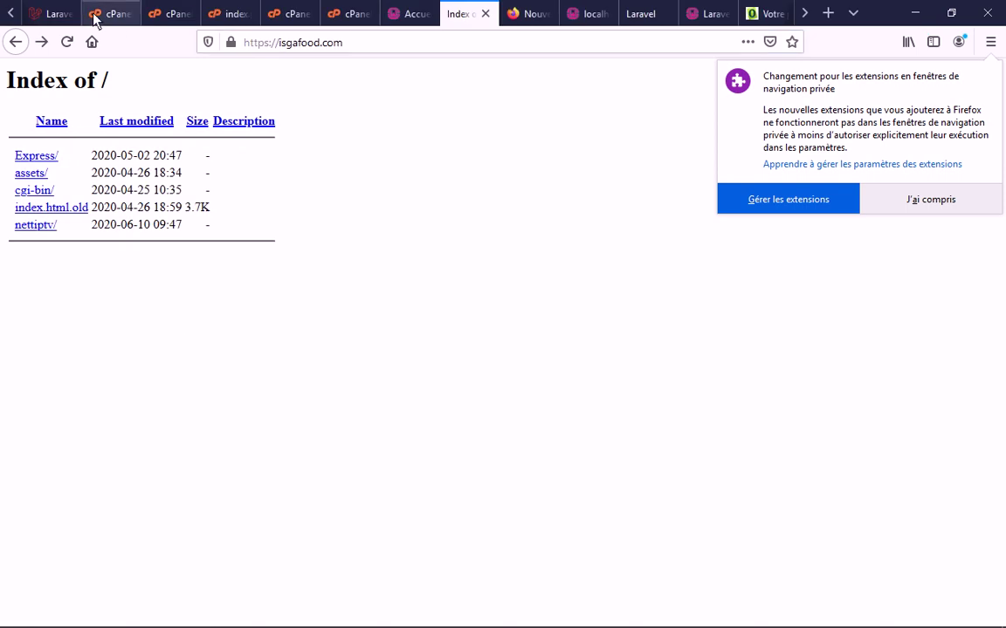
left_click(50, 14)
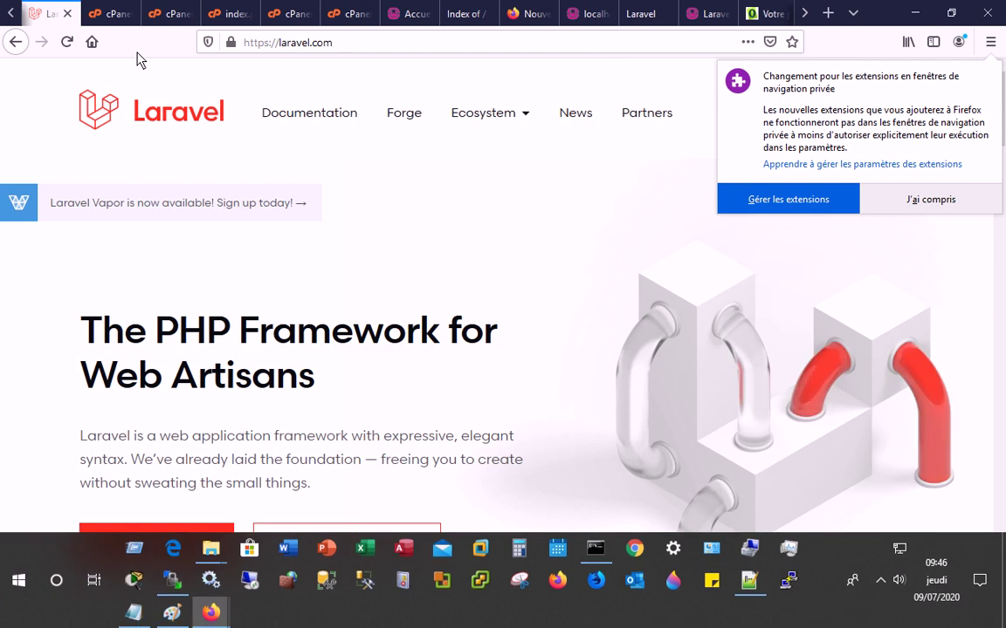
Start uploading projet1.tar from C:\apps into si.isgafood.com and reload the File Manager listing
left_click(131, 21)
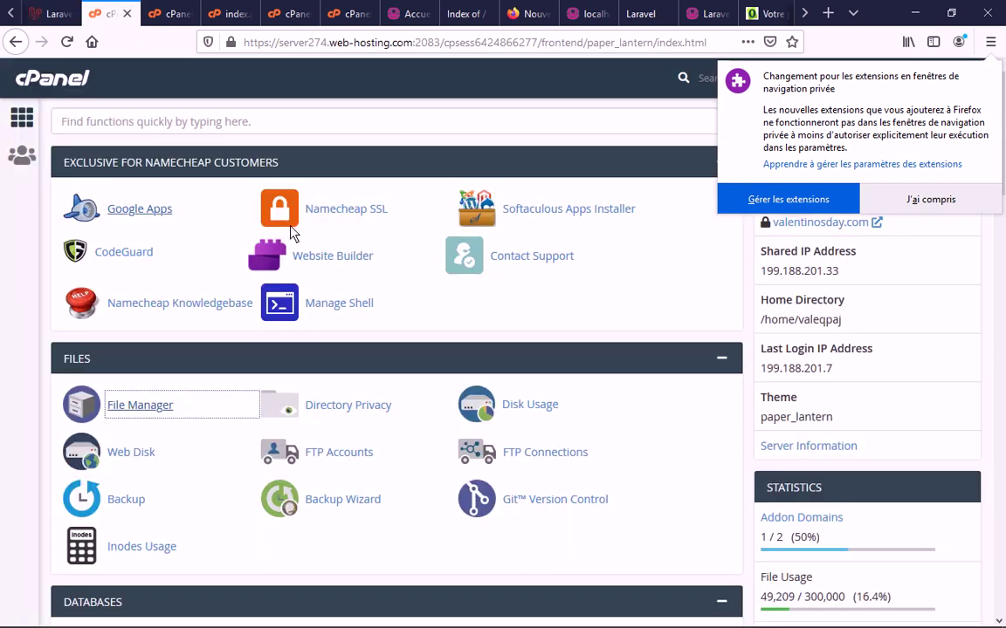
left_click(177, 14)
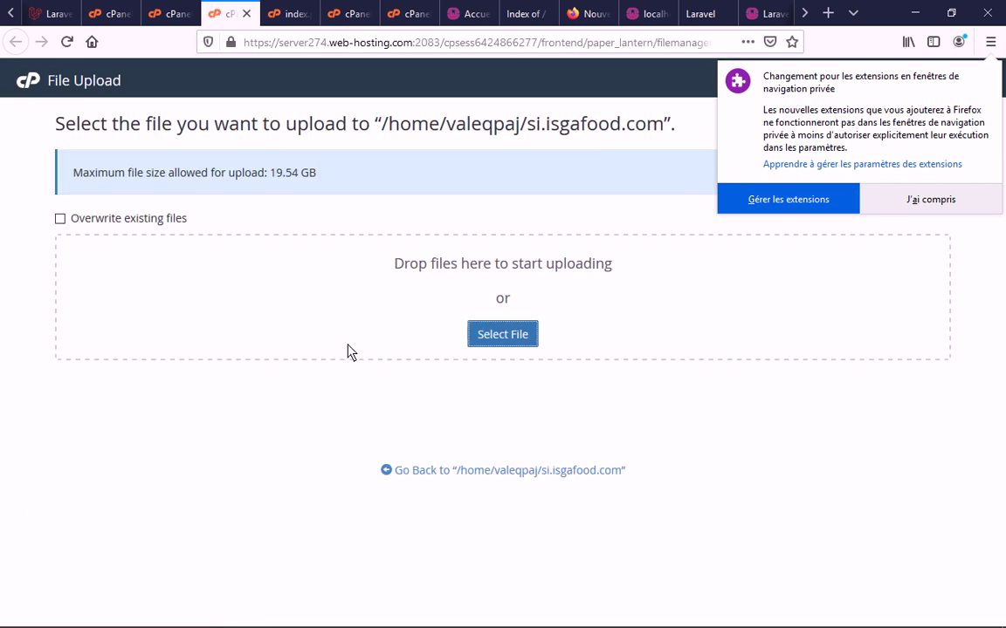
left_click(67, 242)
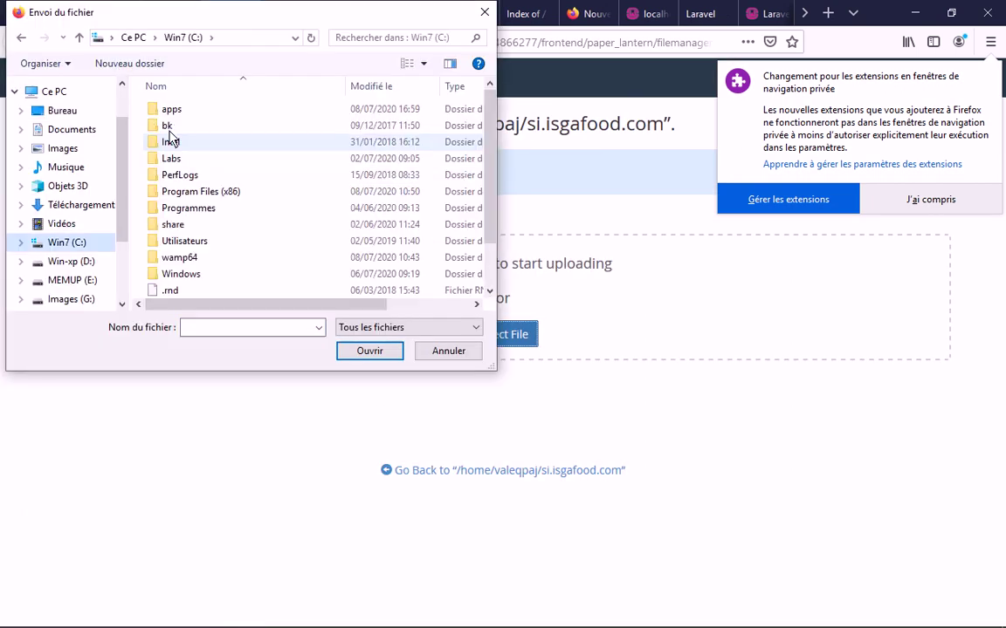
double_click(171, 109)
left_click(448, 350)
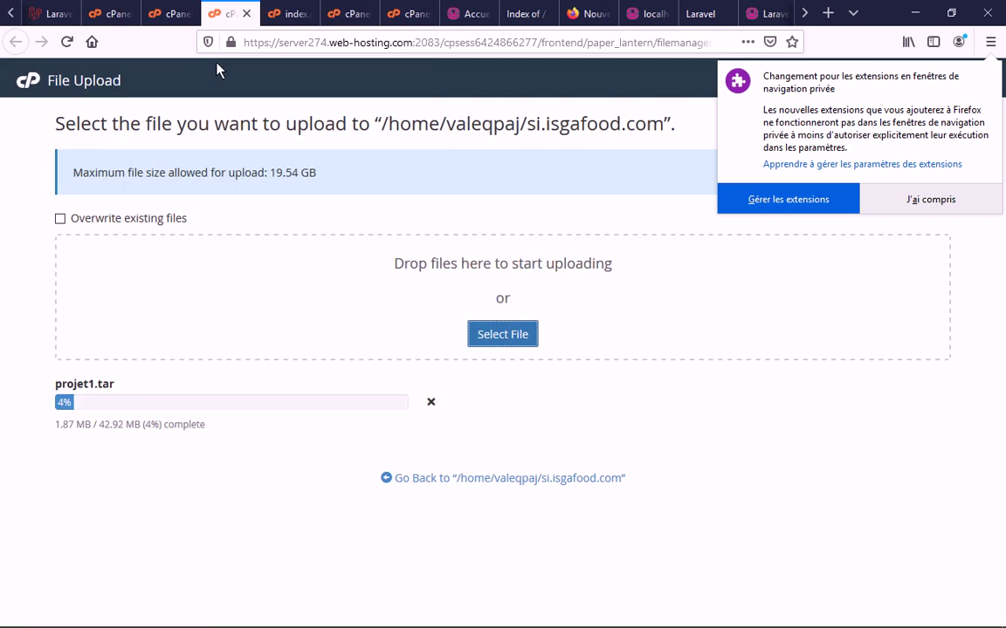
key("ctrl+Page_Up")
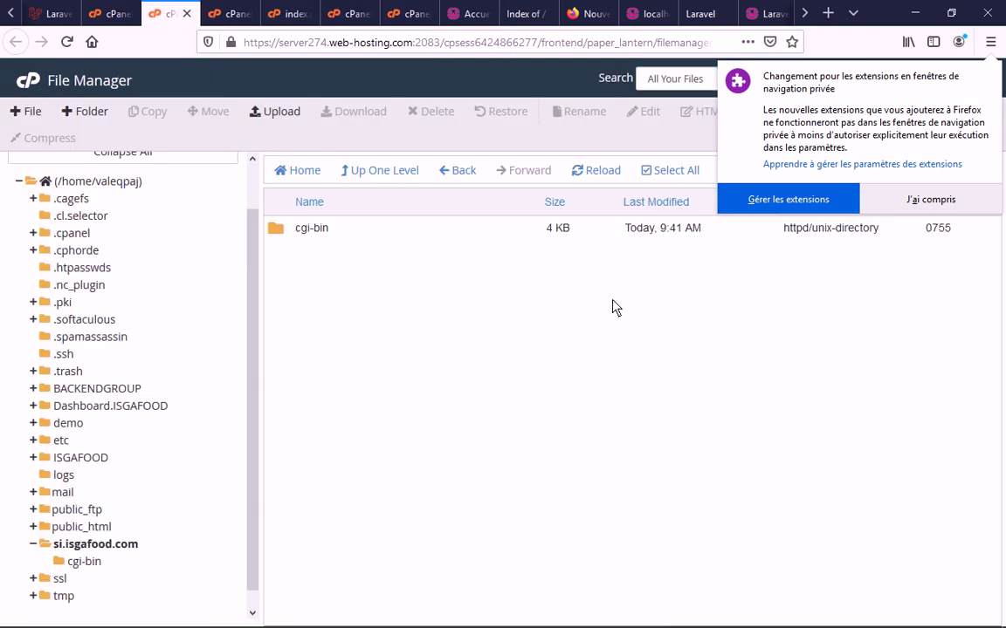
left_click(596, 170)
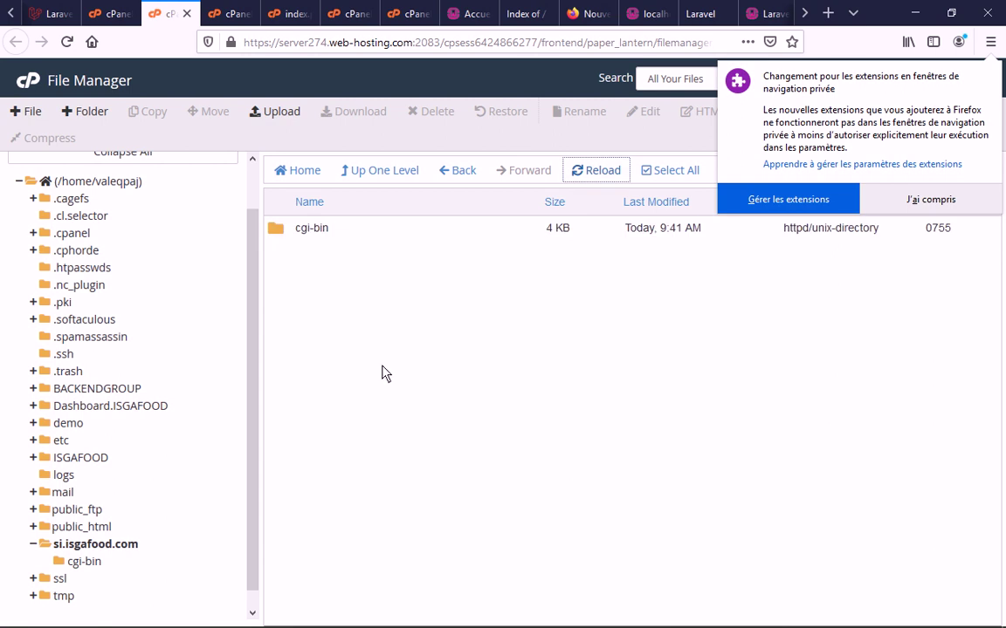
mouse_move(211, 558)
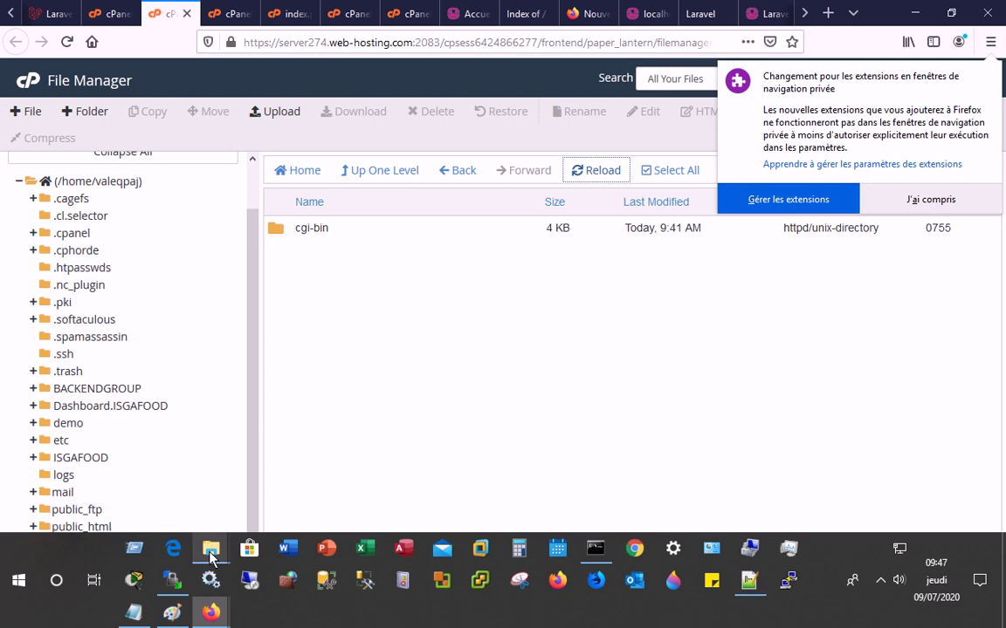
left_click(284, 491)
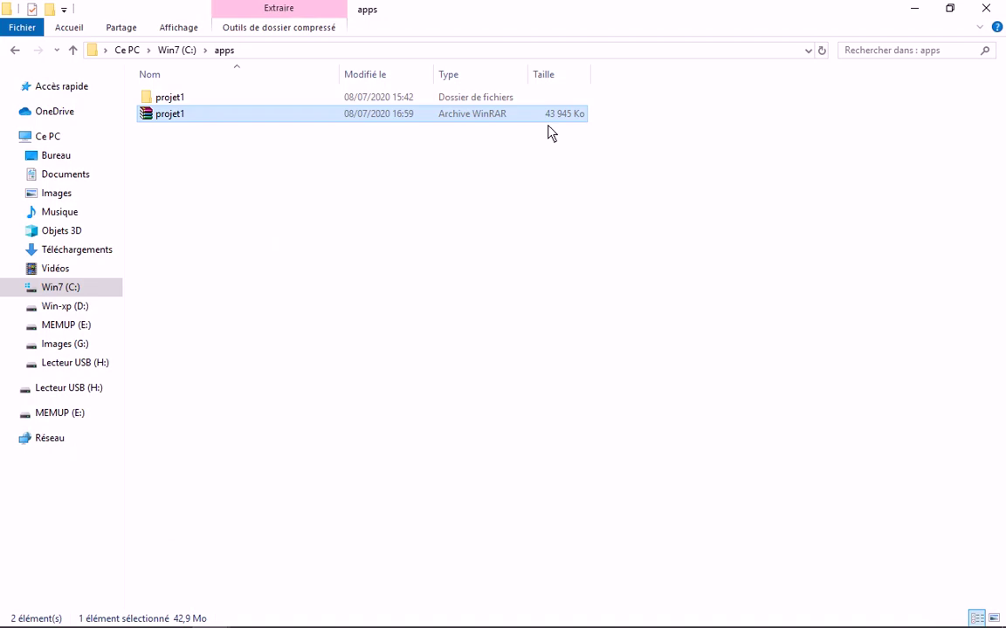
right_click(172, 130)
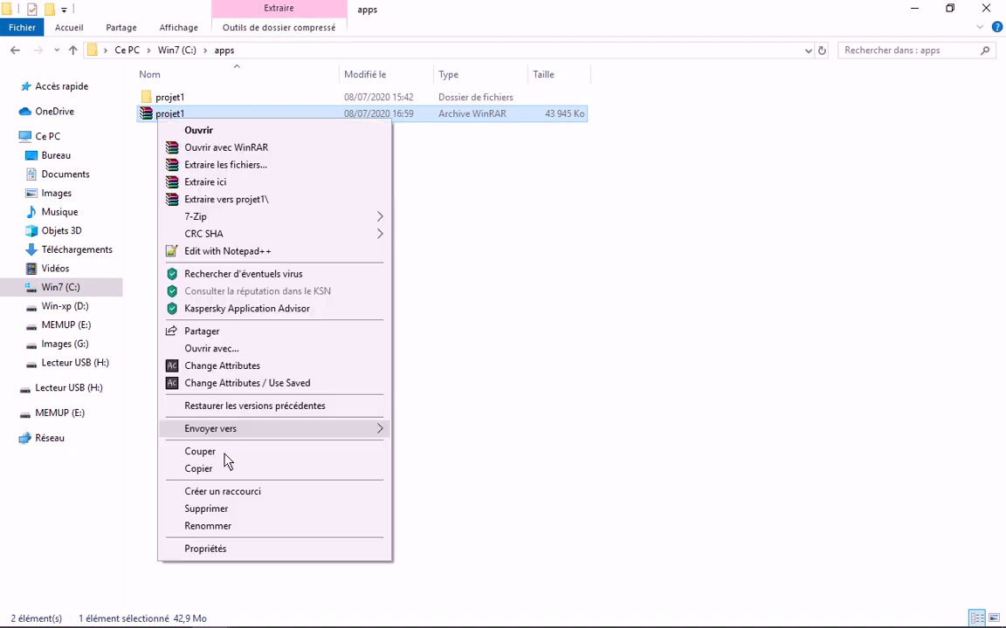
left_click(246, 370)
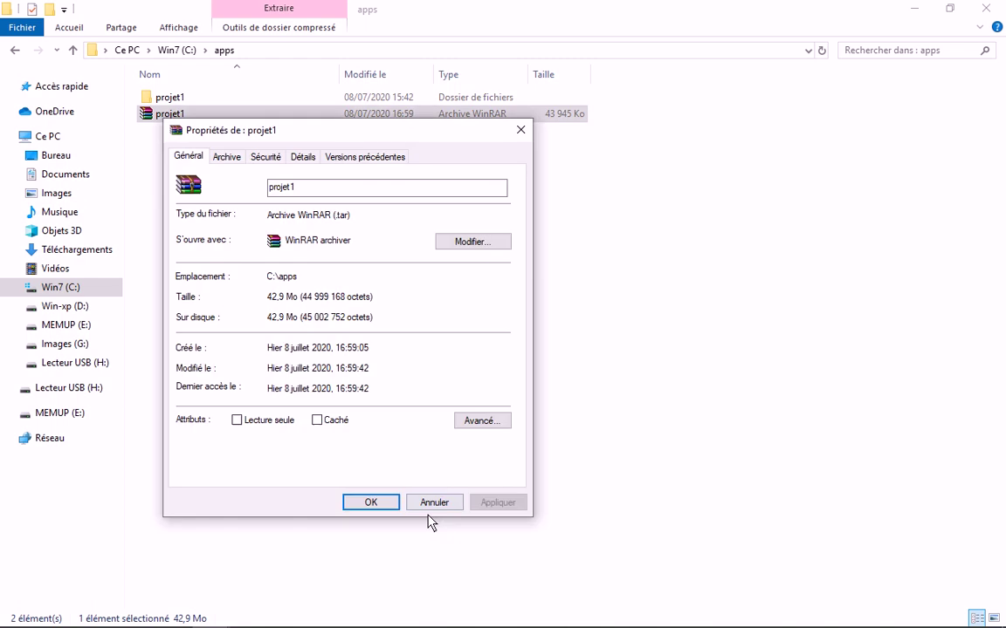
left_click(430, 505)
left_click(178, 100)
right_click(178, 102)
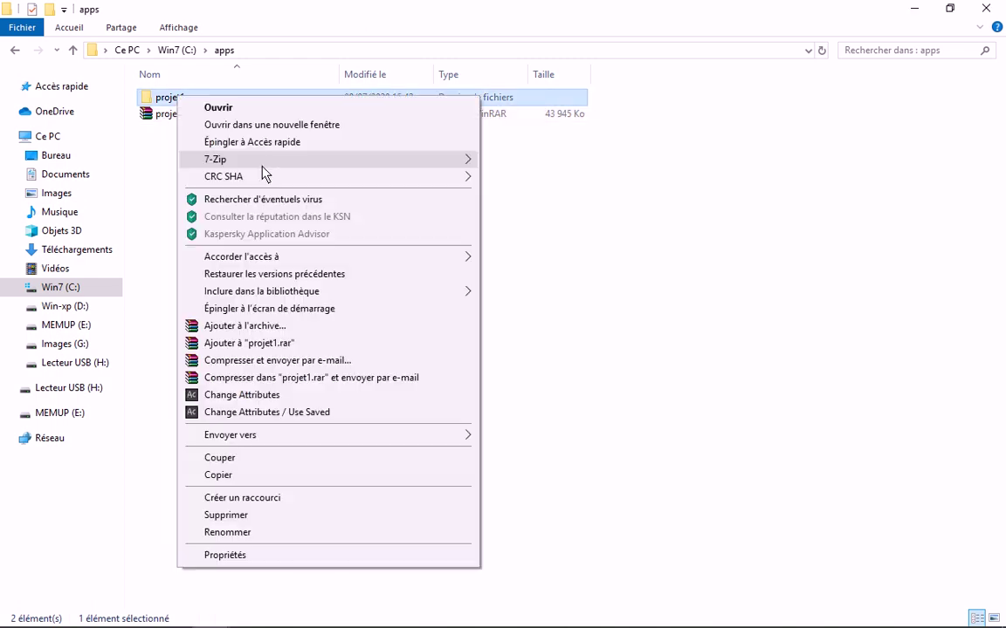
mouse_move(268, 166)
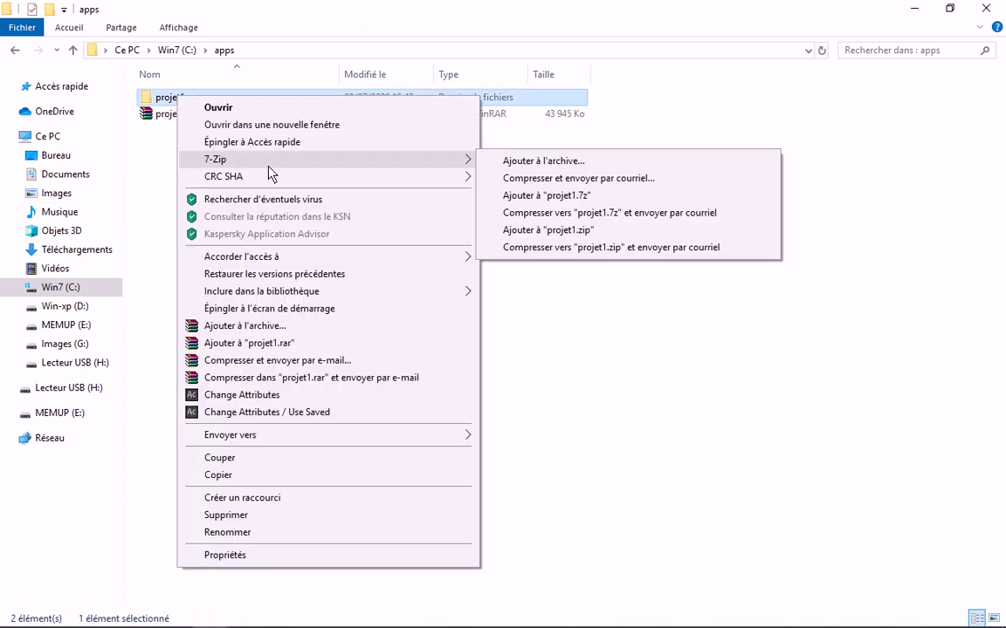
left_click(553, 162)
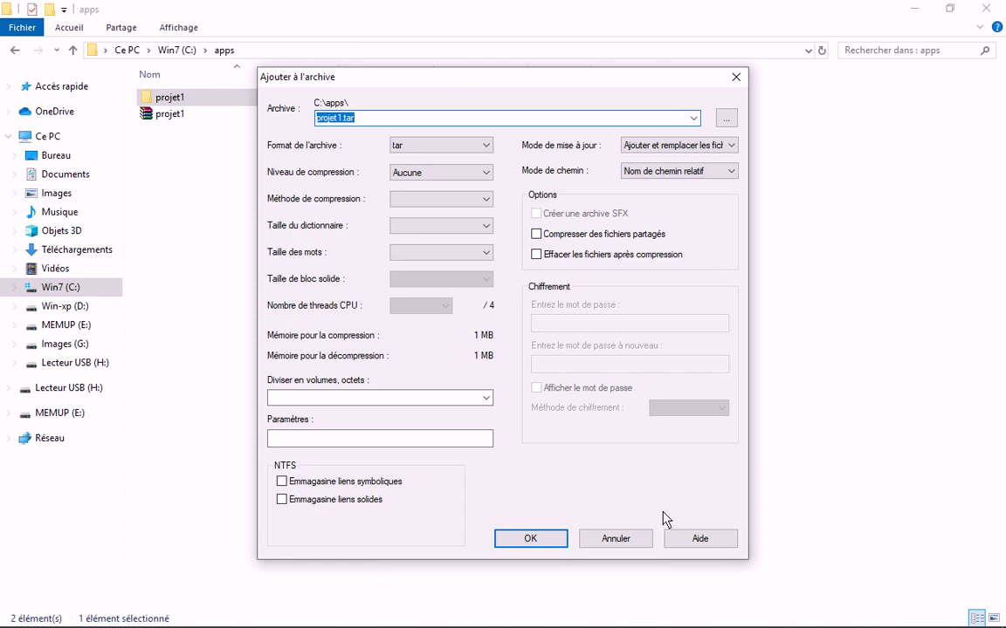
left_click(627, 542)
left_click(234, 362)
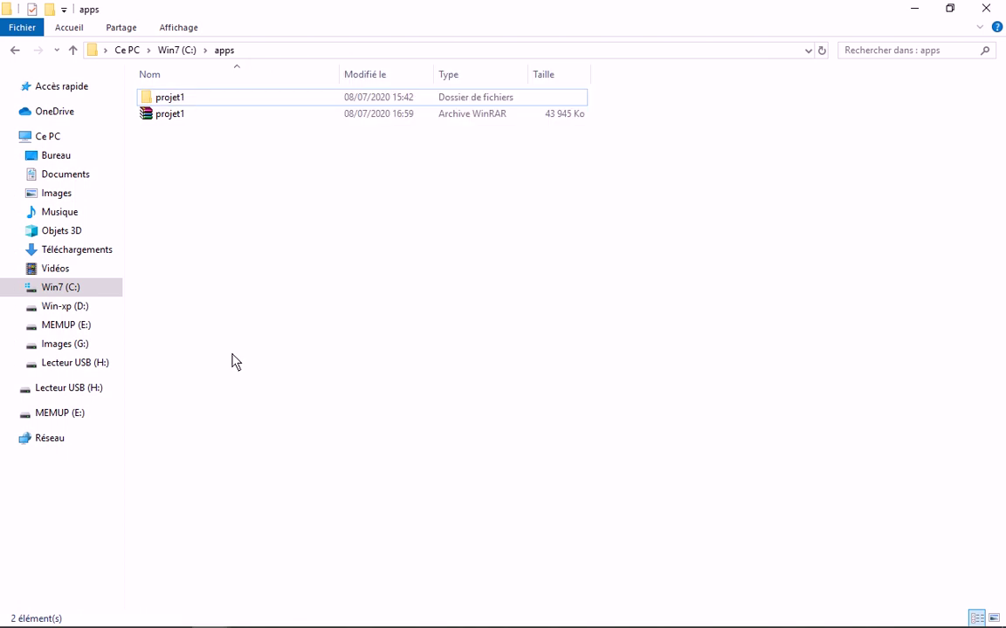
left_click(913, 11)
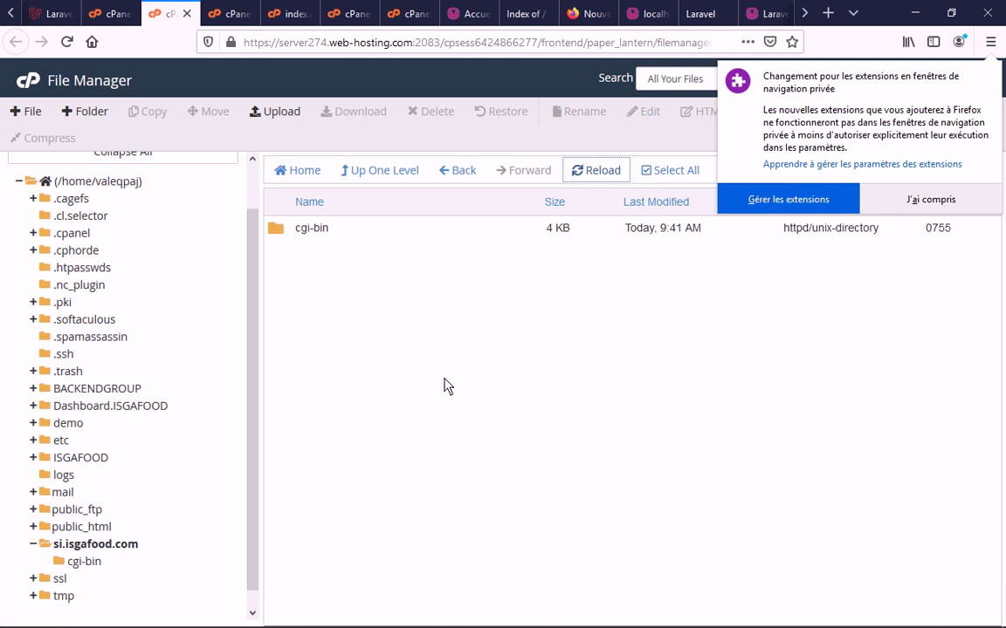
Let the projet1.tar upload finish at 100% (42.91 MB), then return to File Manager
mouse_move(228, 620)
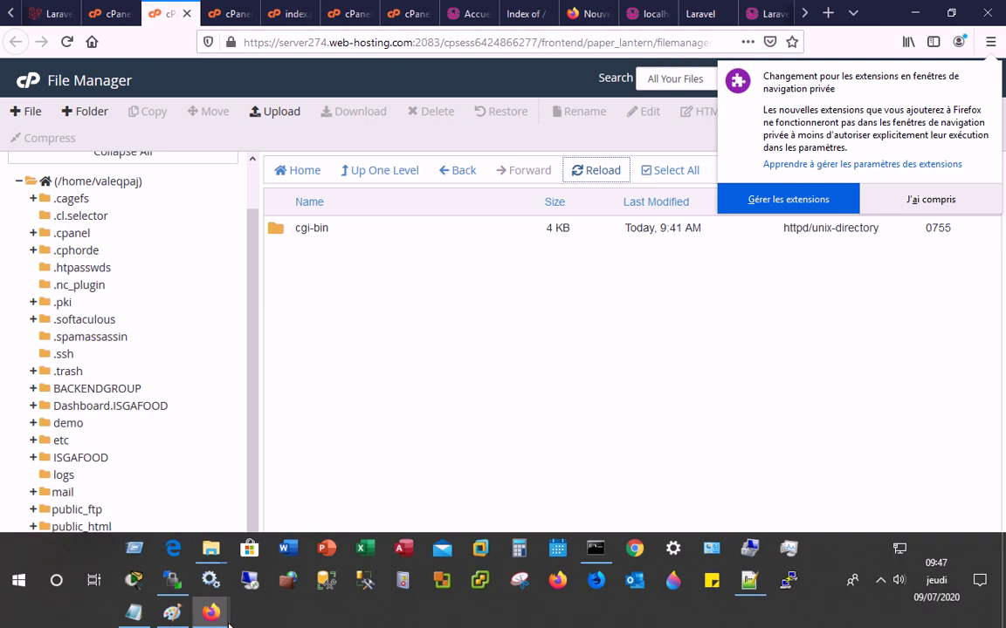
left_click(221, 617)
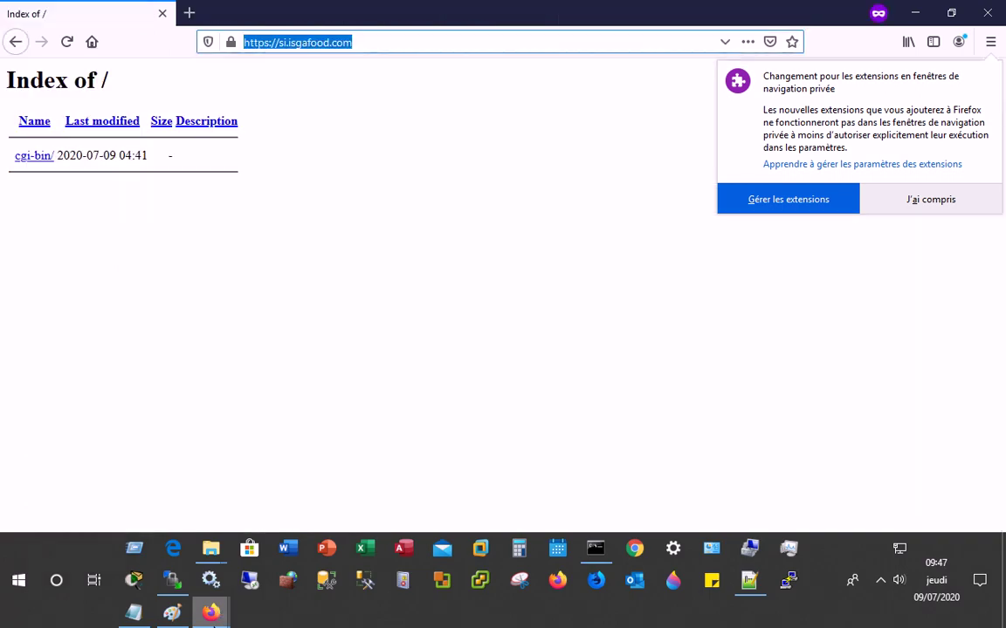
left_click(214, 615)
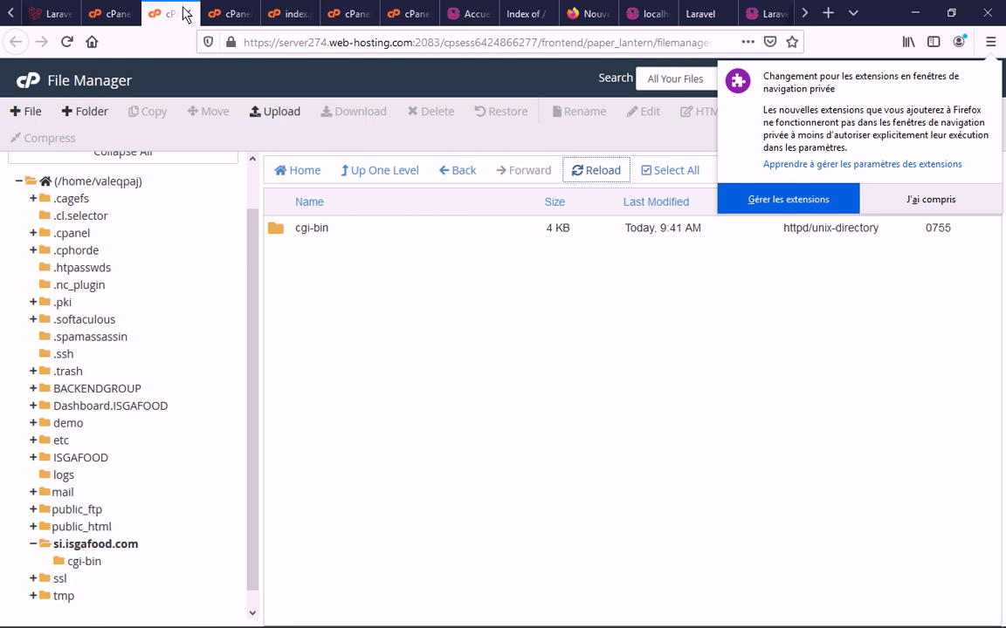
left_click(238, 15)
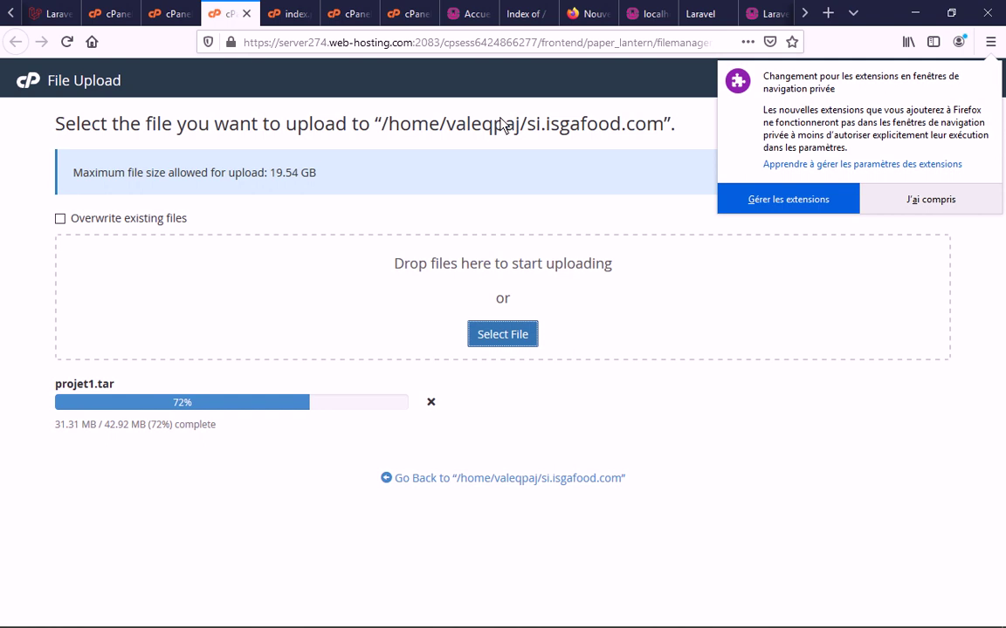
left_click_drag(382, 124, 659, 139)
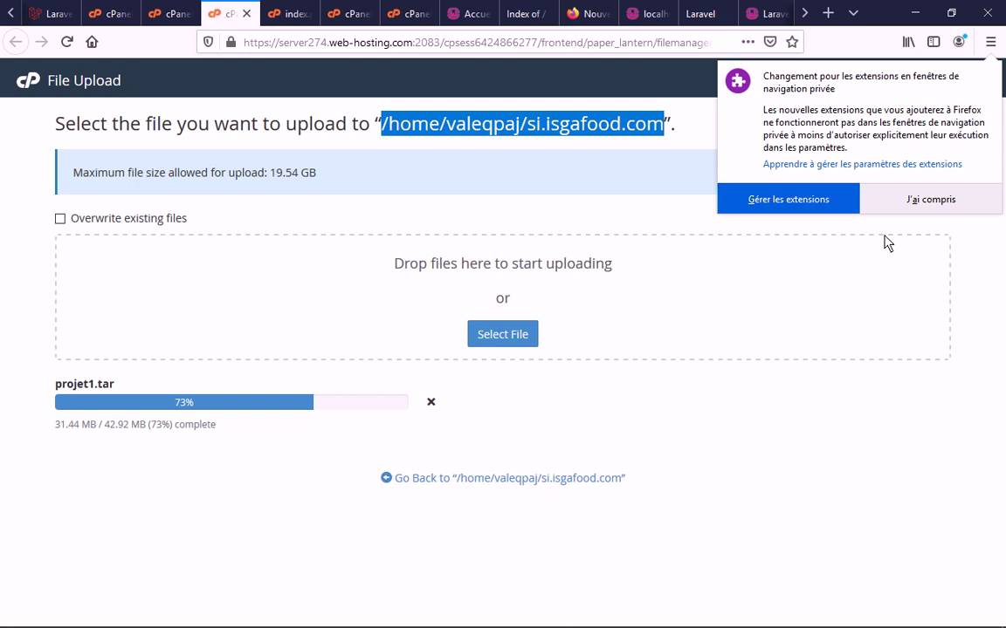
left_click(512, 200)
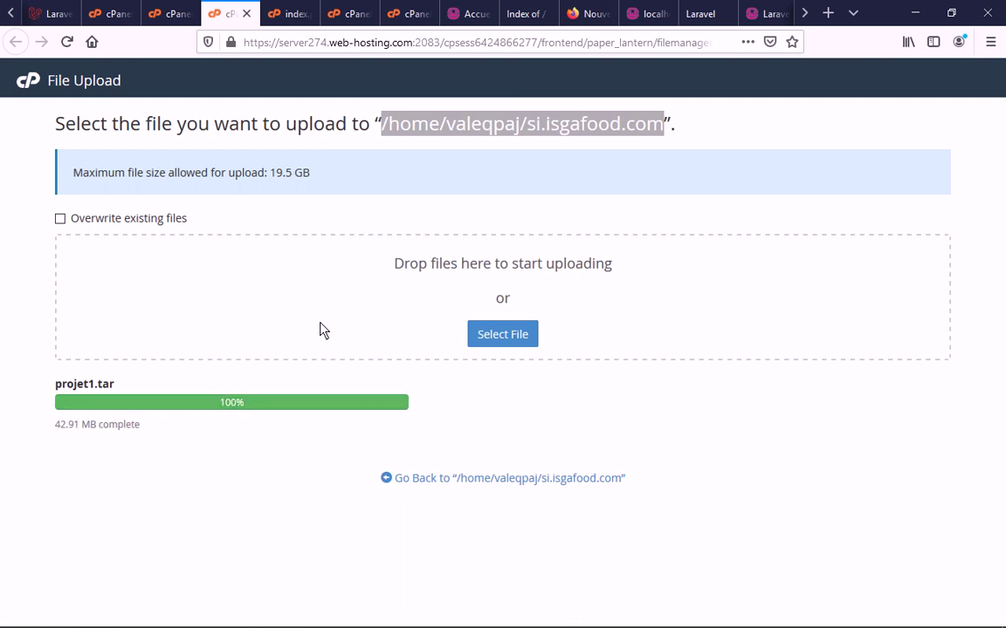
left_click(172, 14)
Reload the listing and extract projet1.tar into /si.isgafood.com, then close the results
right_click(352, 259)
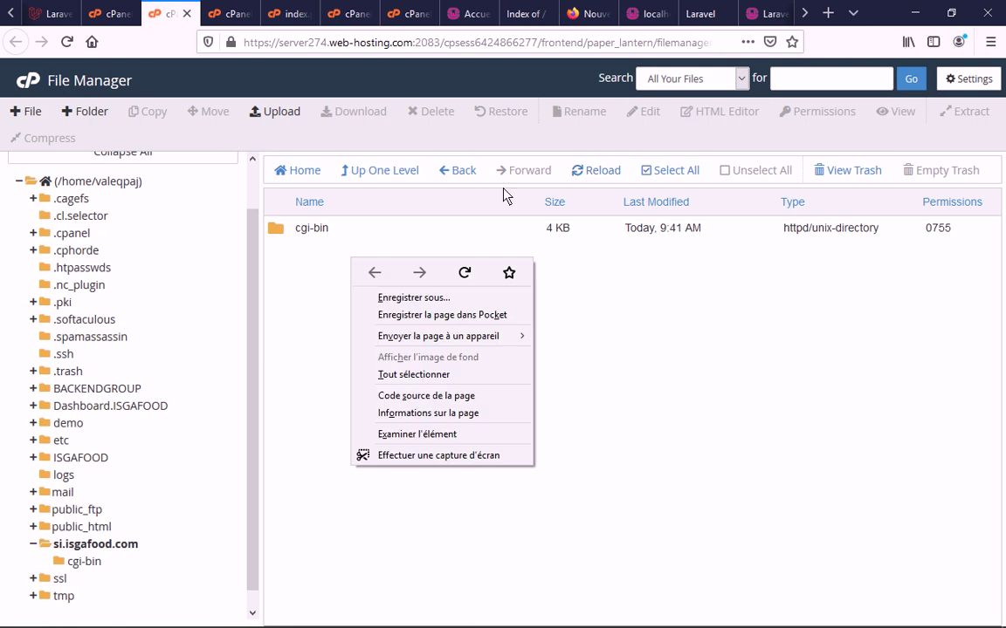
left_click(596, 170)
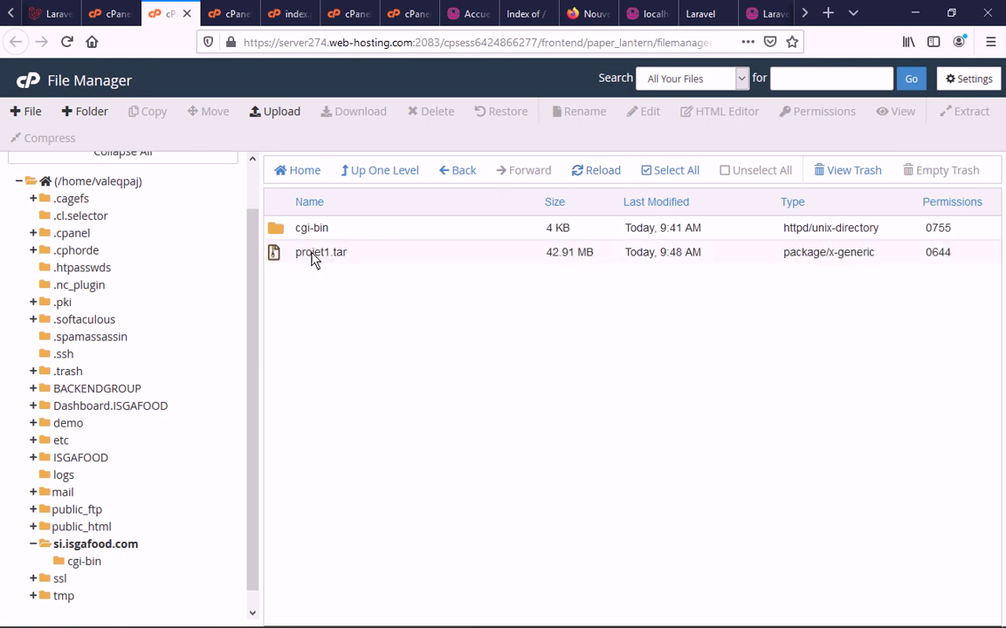
right_click(313, 260)
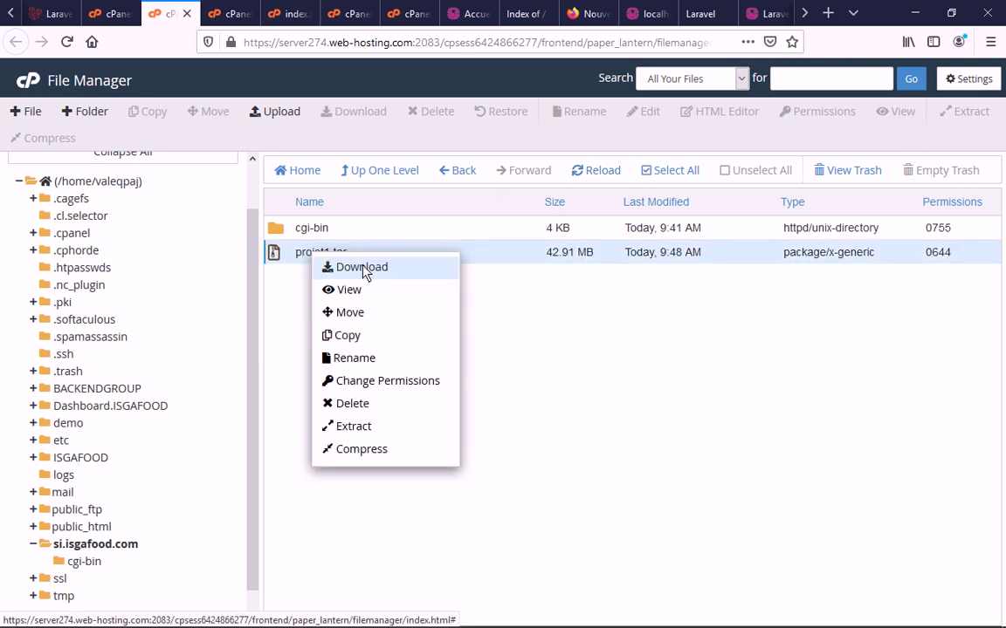
left_click(355, 441)
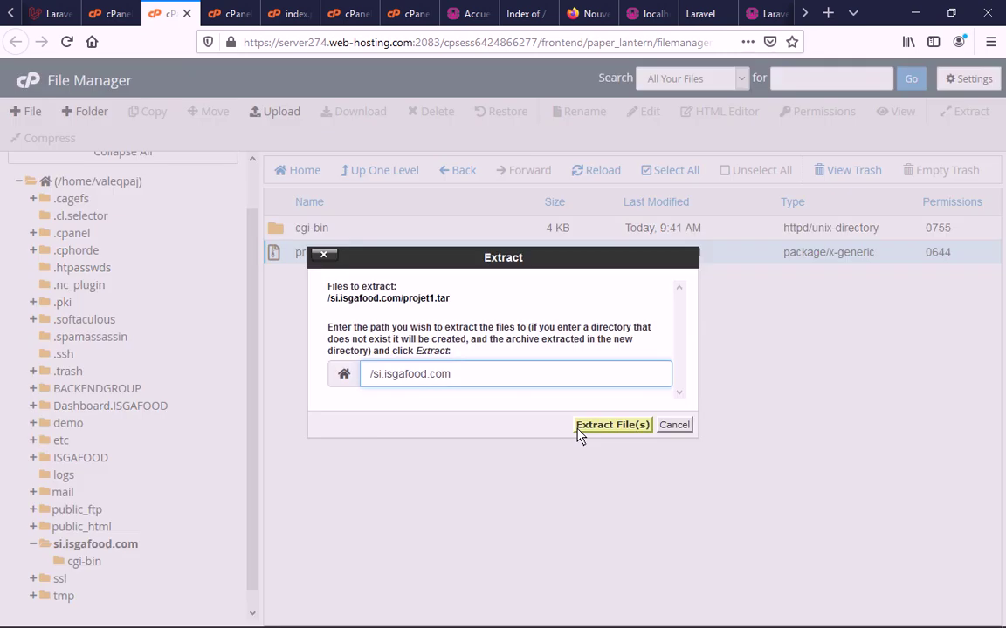
left_click(612, 425)
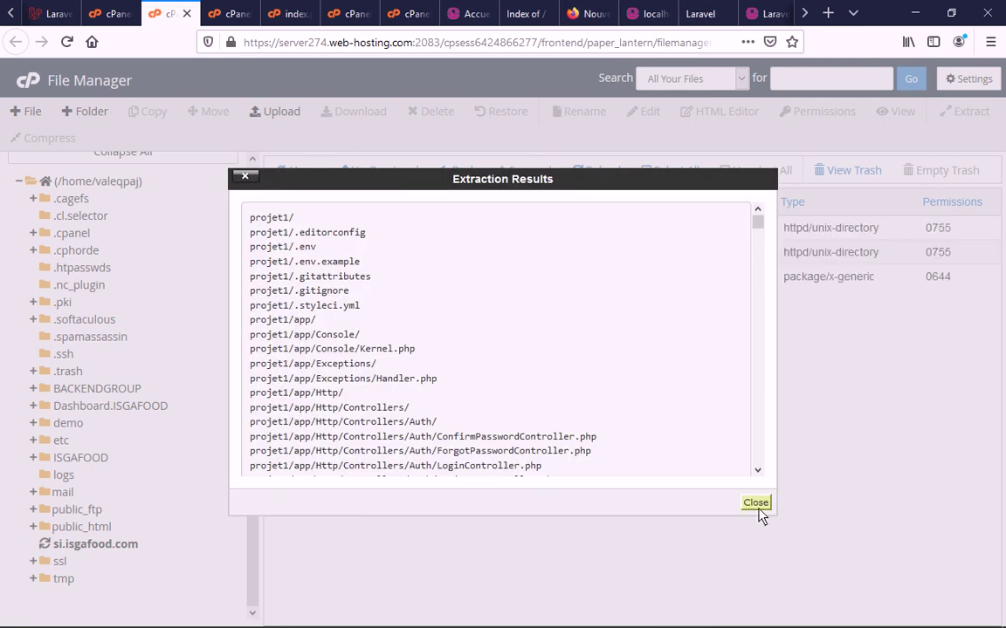
left_click(756, 504)
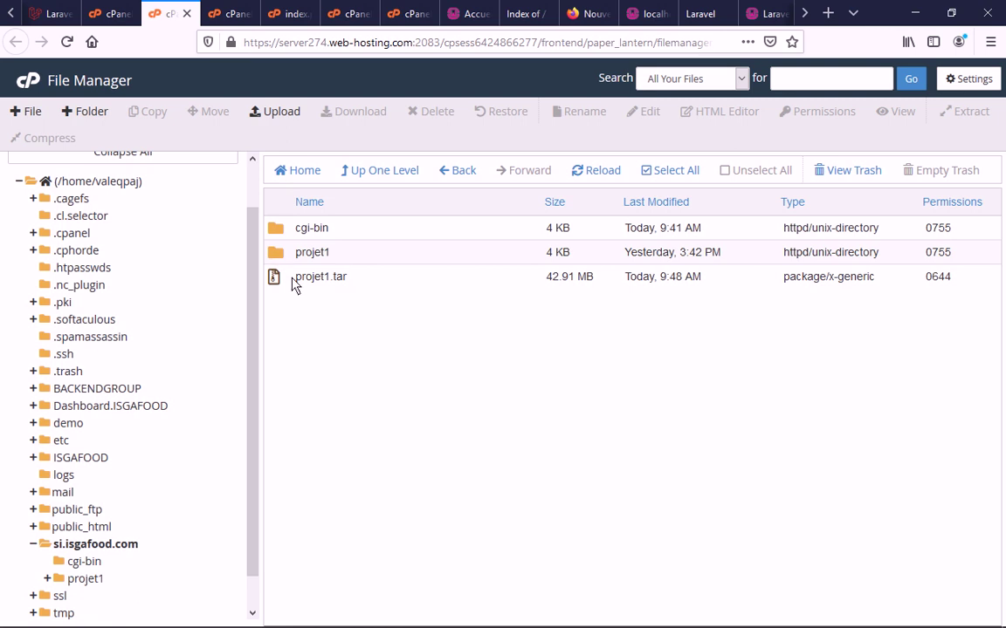
Open the extracted projet1 folder and select all of its files and folders
double_click(278, 254)
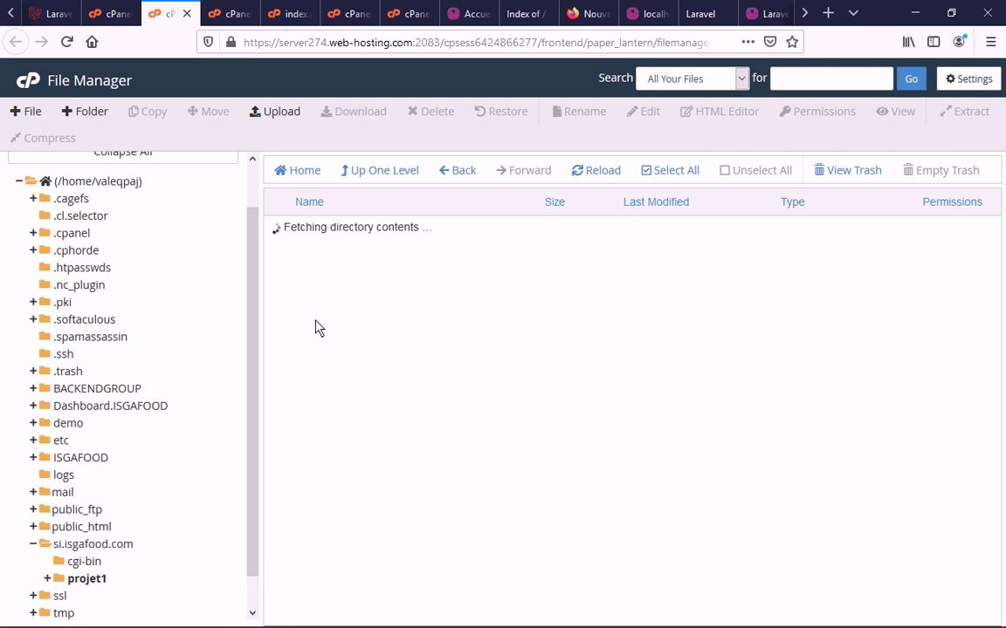
left_click(298, 234)
scroll(316, 456, "down", 3)
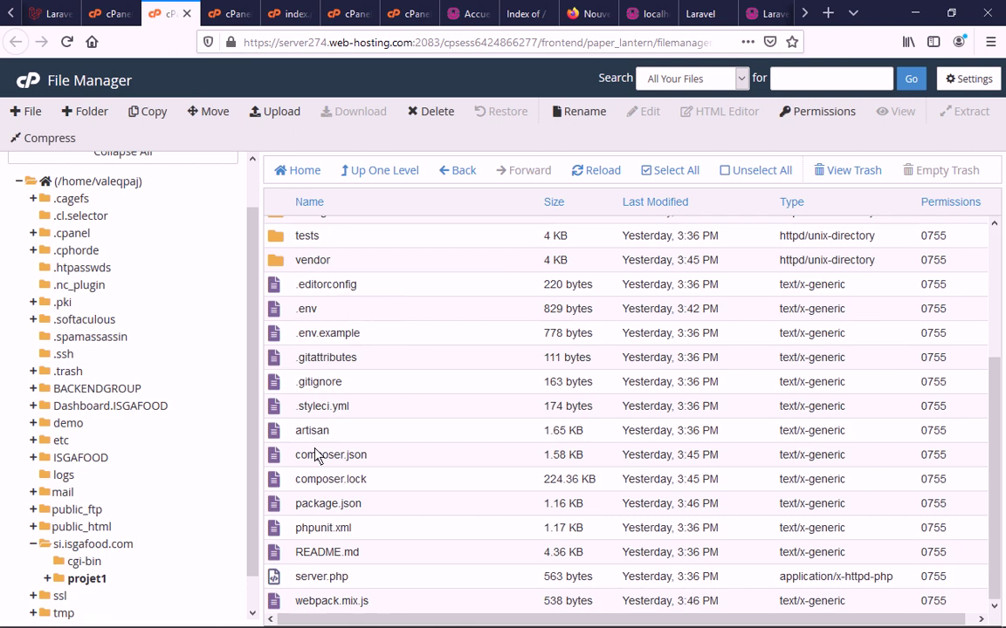
mouse_move(349, 623)
scroll(328, 341, "up", 3)
scroll(351, 603, "down", 3)
left_click(352, 603, "shift")
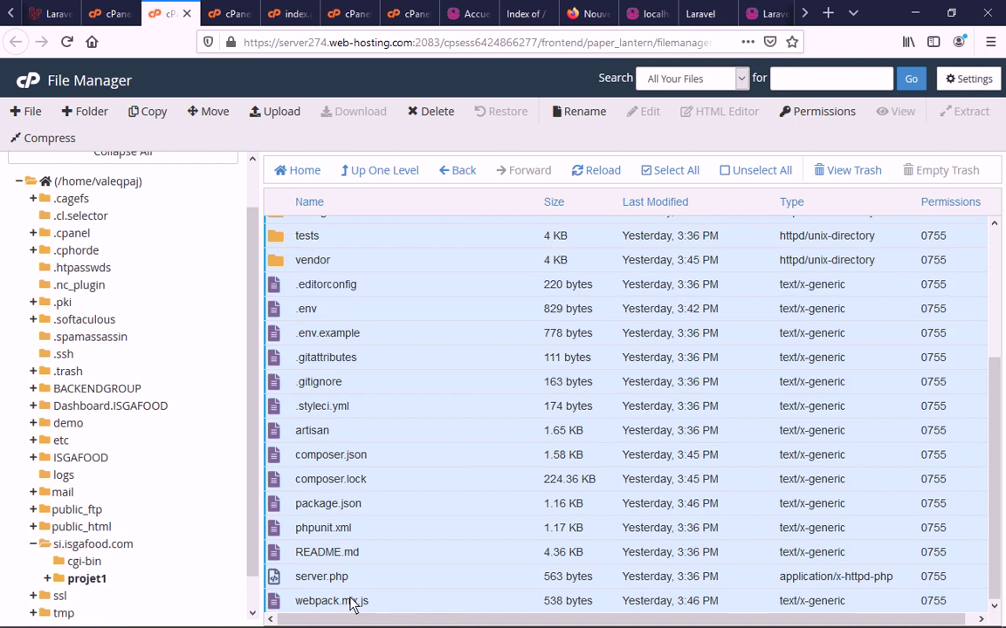
Move the selected items to /si.isgafood.com/ and go back up to that folder
right_click(310, 237)
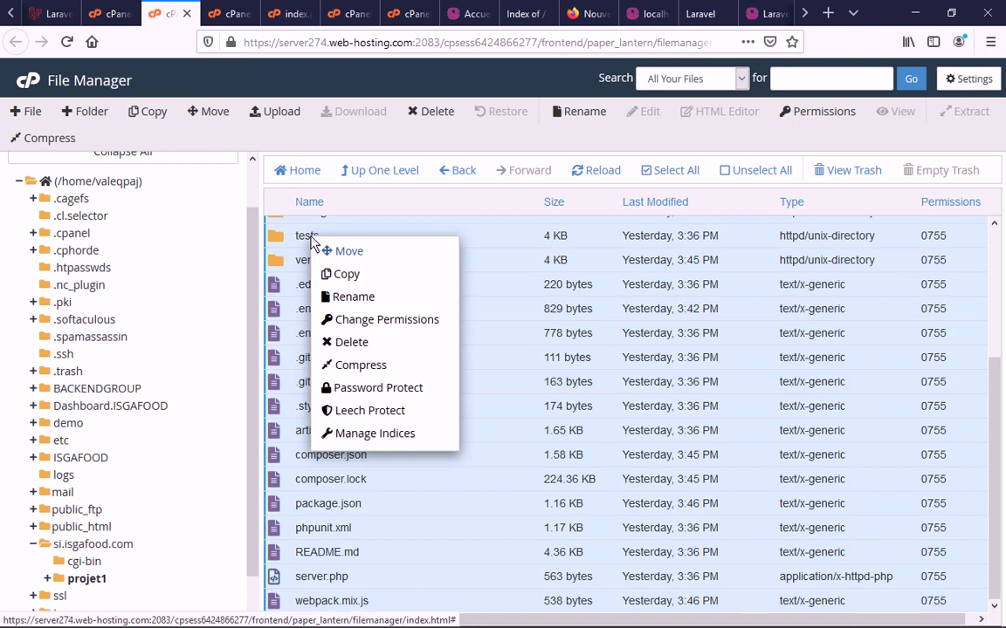
left_click(350, 252)
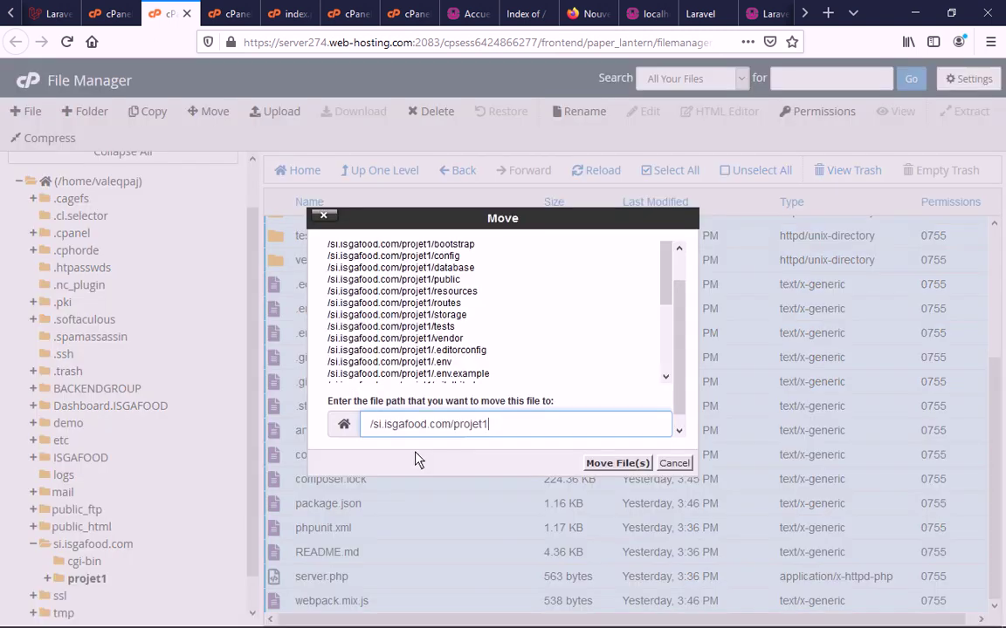
double_click(457, 426)
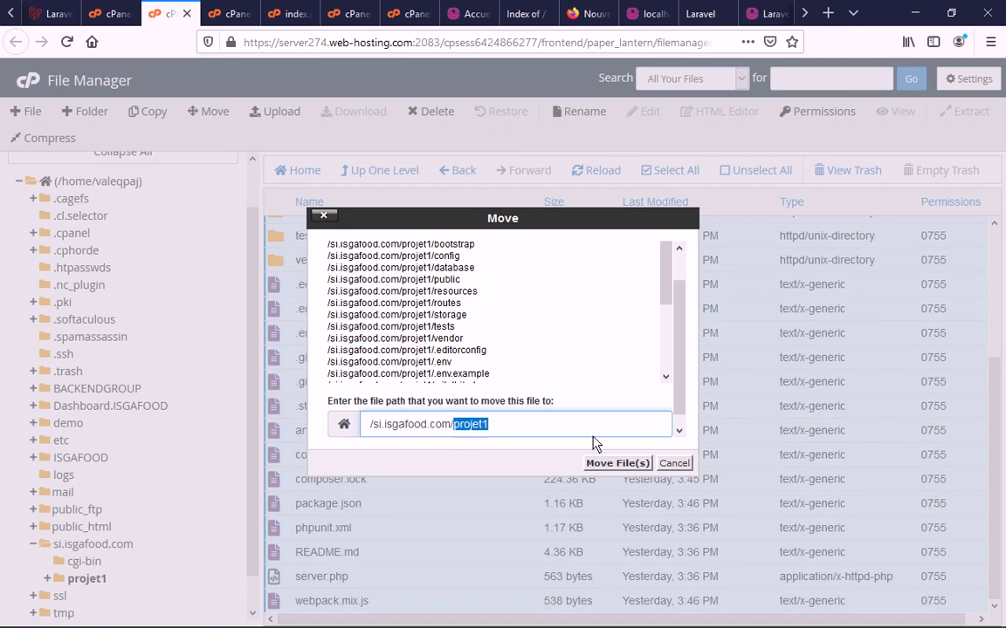
key("BackSpace")
left_click(614, 464)
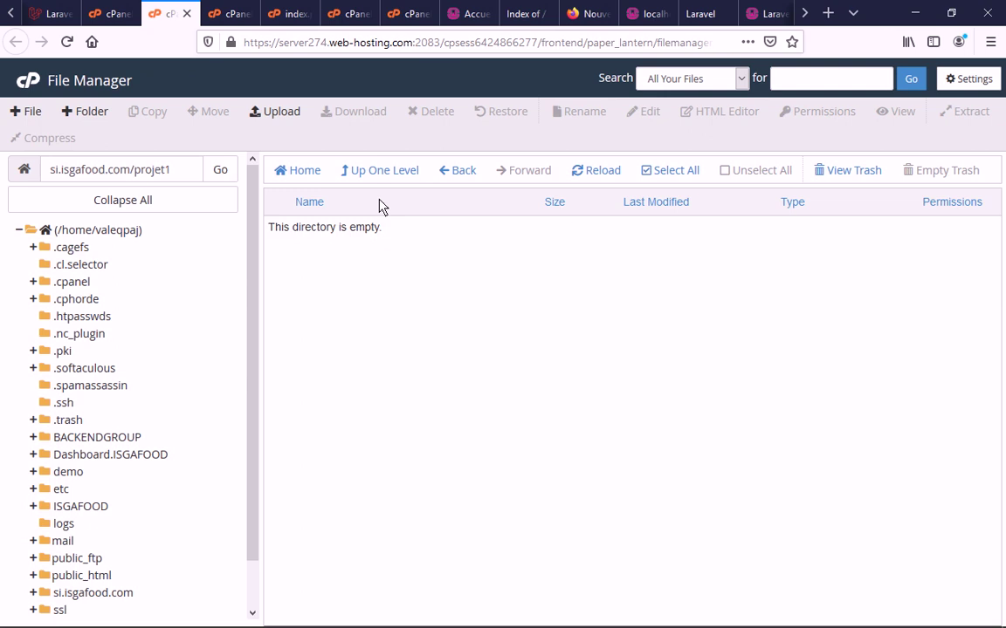
left_click(378, 177)
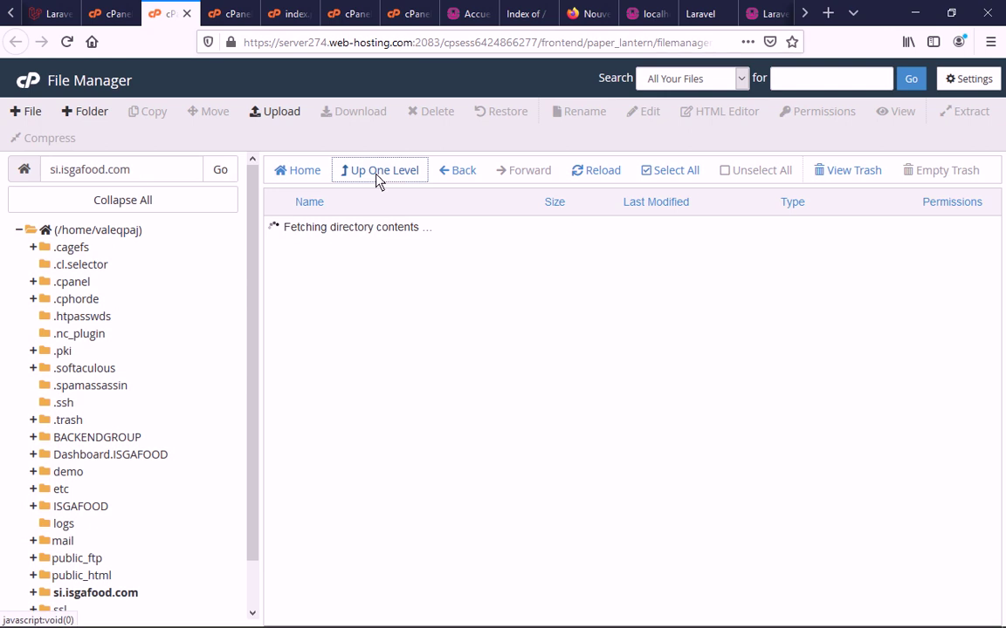
Verify the projet1 folder is empty before deleting it, then return to si.isgafood.com
scroll(349, 419, "down", 1)
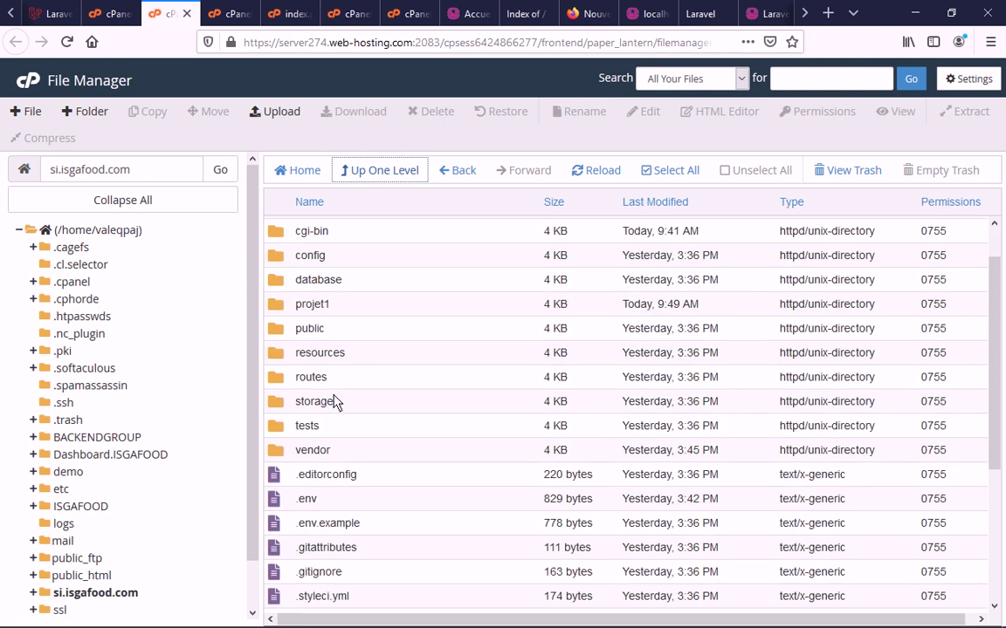
scroll(366, 400, "up", 1)
left_click(315, 352)
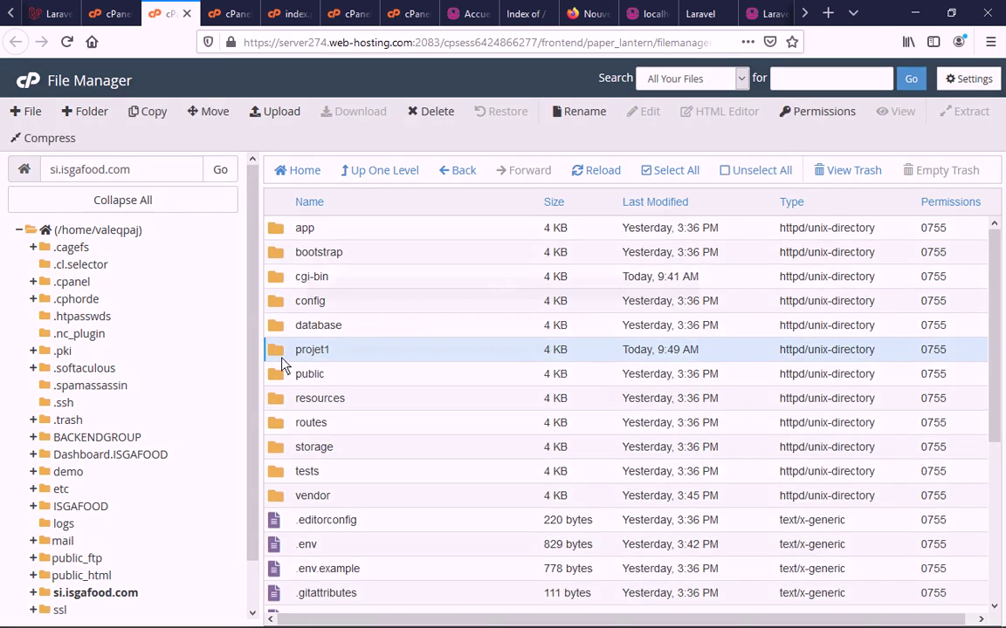
key("Delete")
left_click(688, 398)
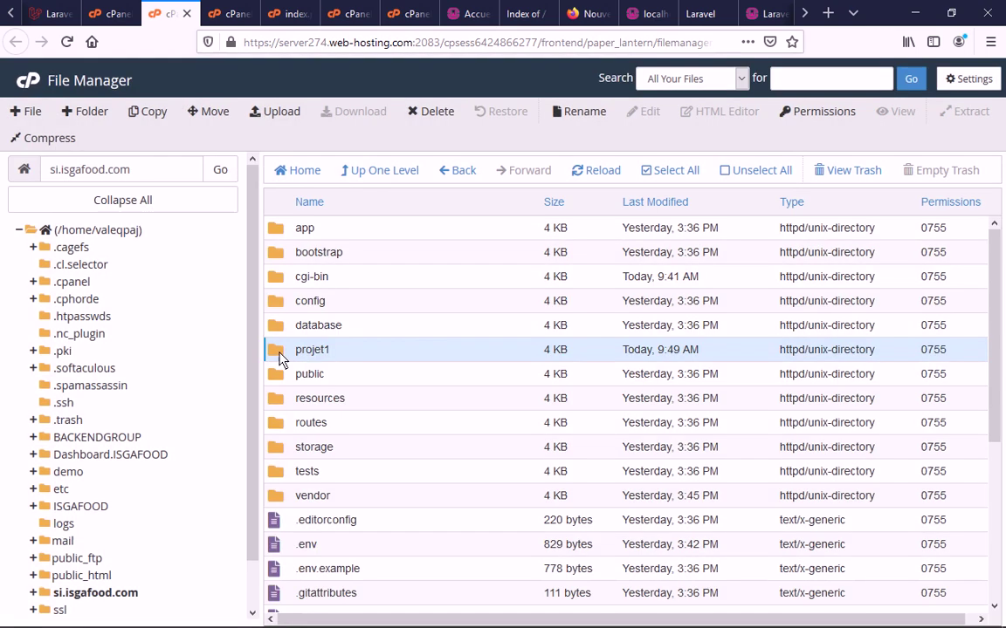
double_click(339, 353)
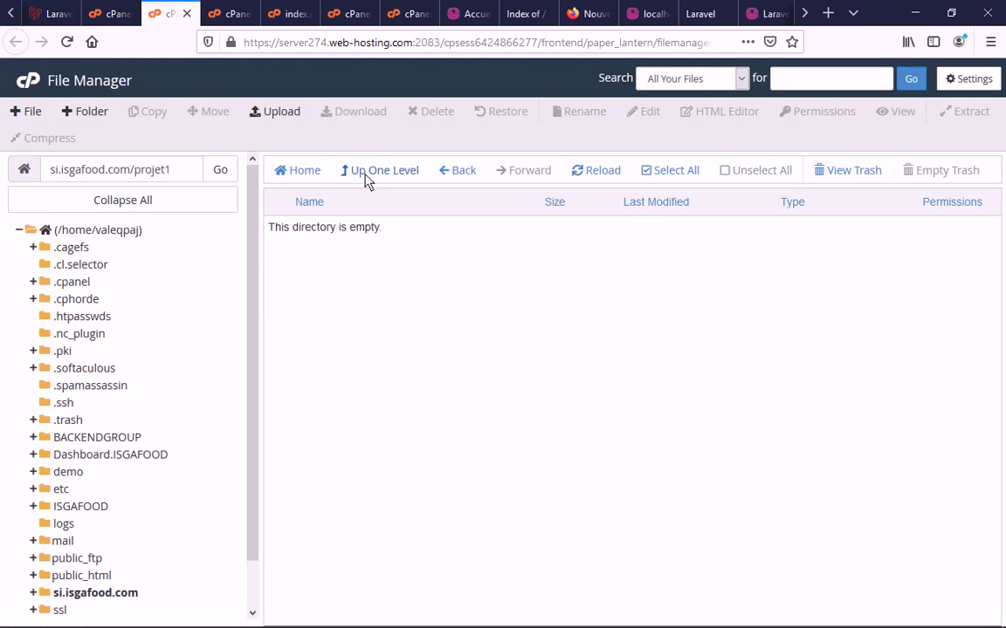
left_click(367, 175)
Delete the empty projet1 folder and confirm sending it to the trash
left_click(309, 352)
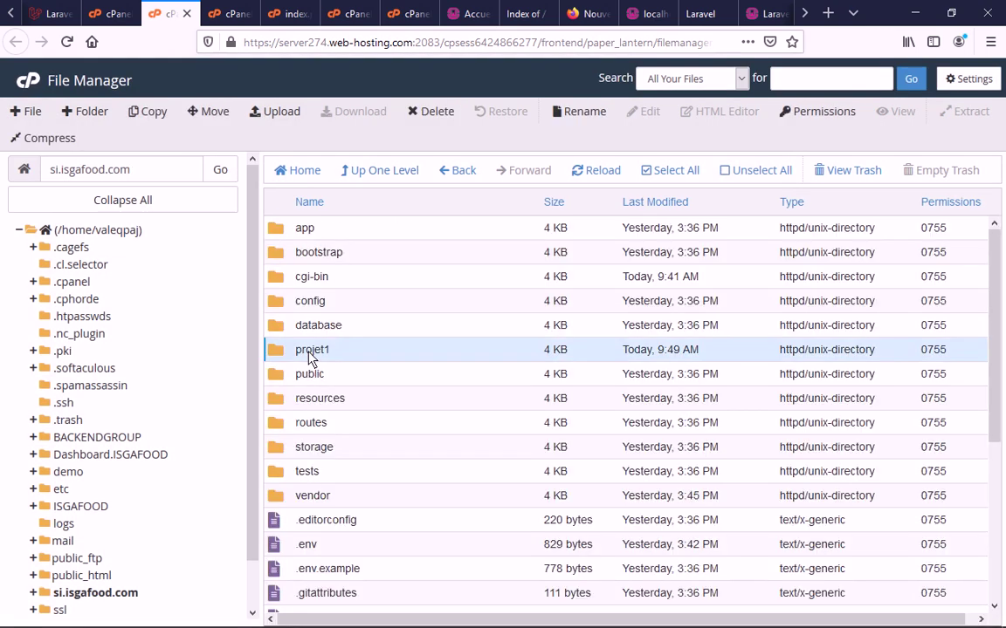
key("Delete")
key("Return")
scroll(374, 469, "down", 5)
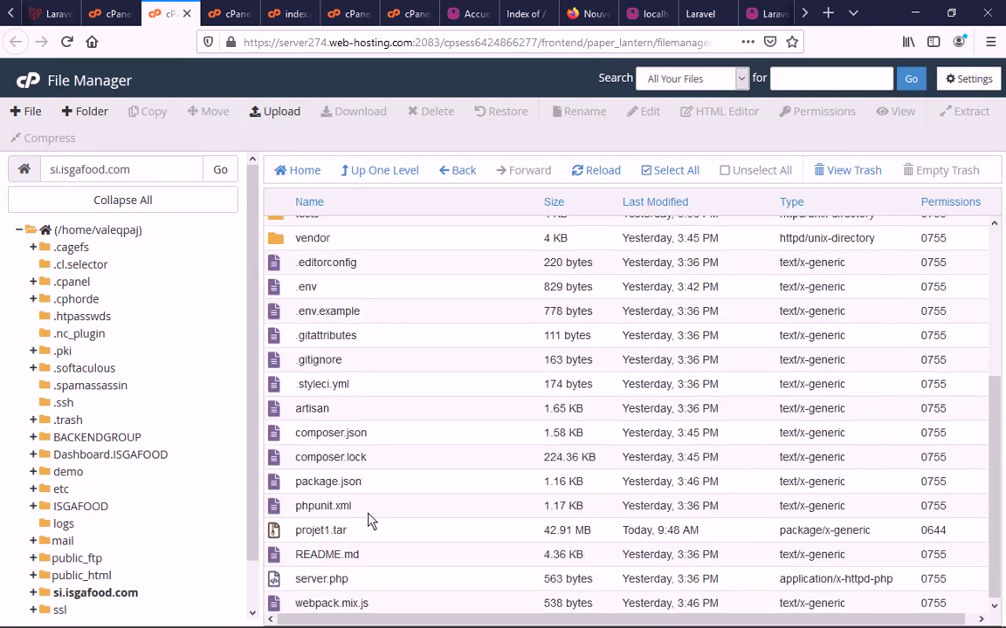
scroll(368, 520, "up", 4)
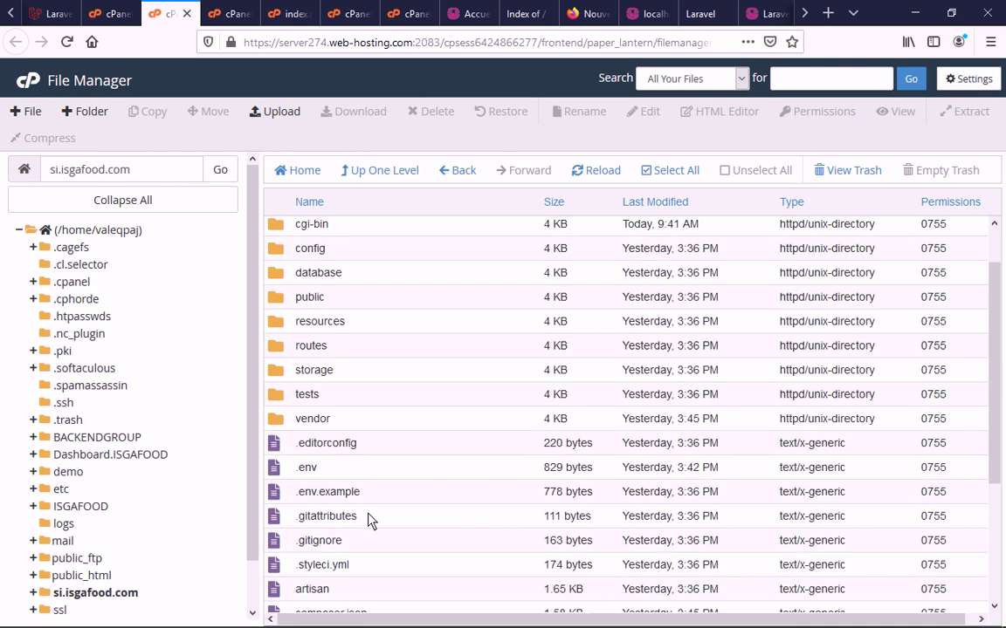
scroll(368, 520, "up", 1)
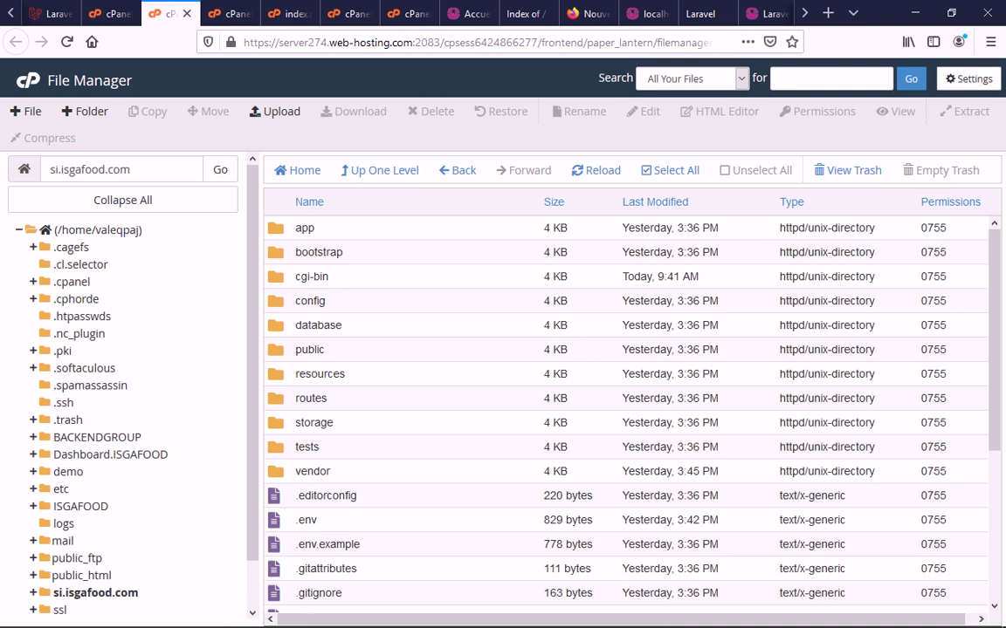
Return to the Firefox private window and reload si.isgafood.com with a trailing slash added
mouse_move(179, 616)
mouse_move(210, 617)
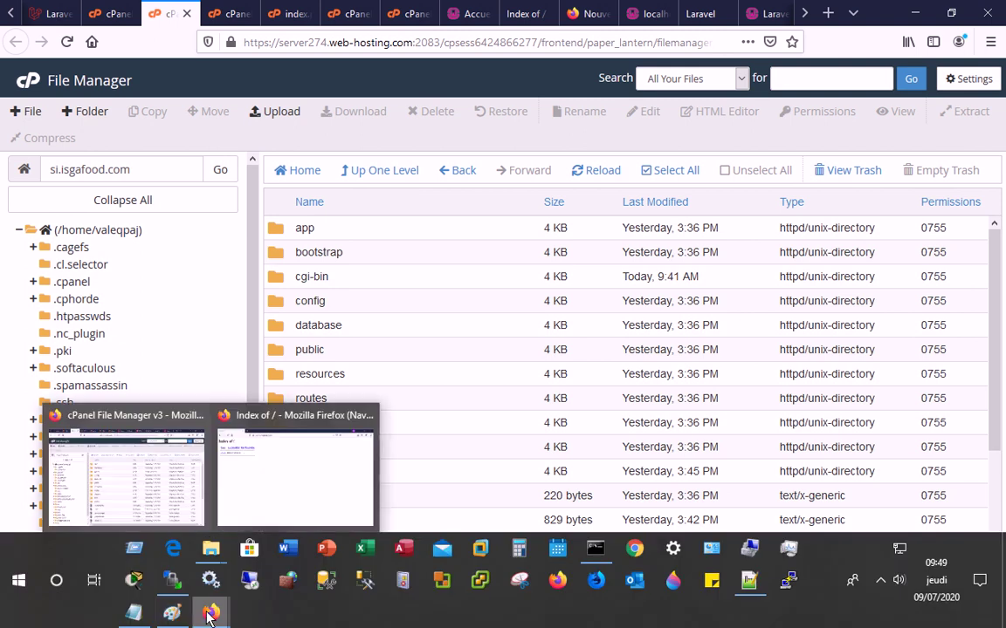
left_click(295, 475)
left_click(406, 49)
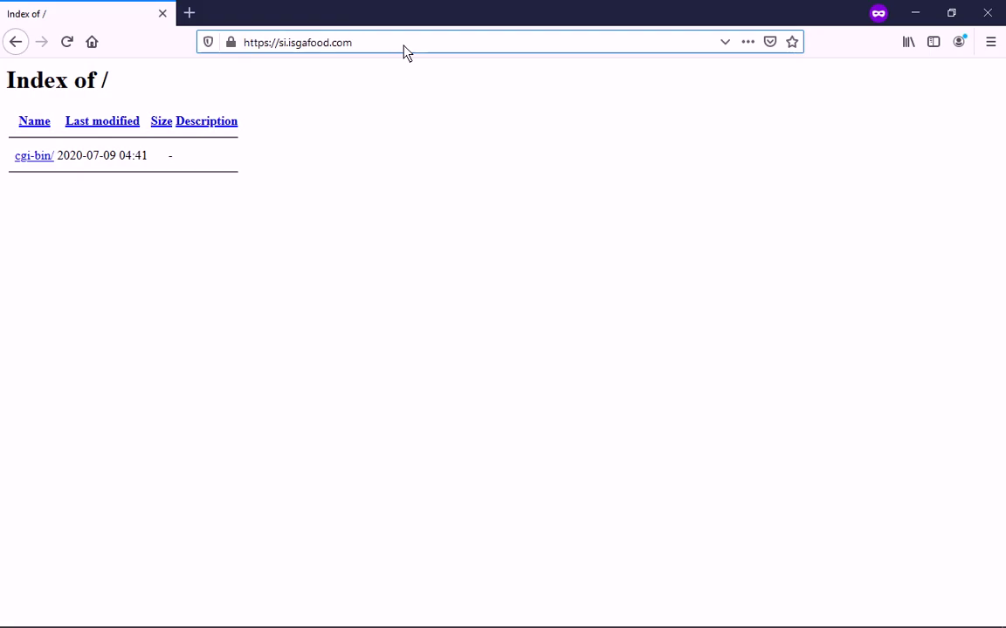
type("/")
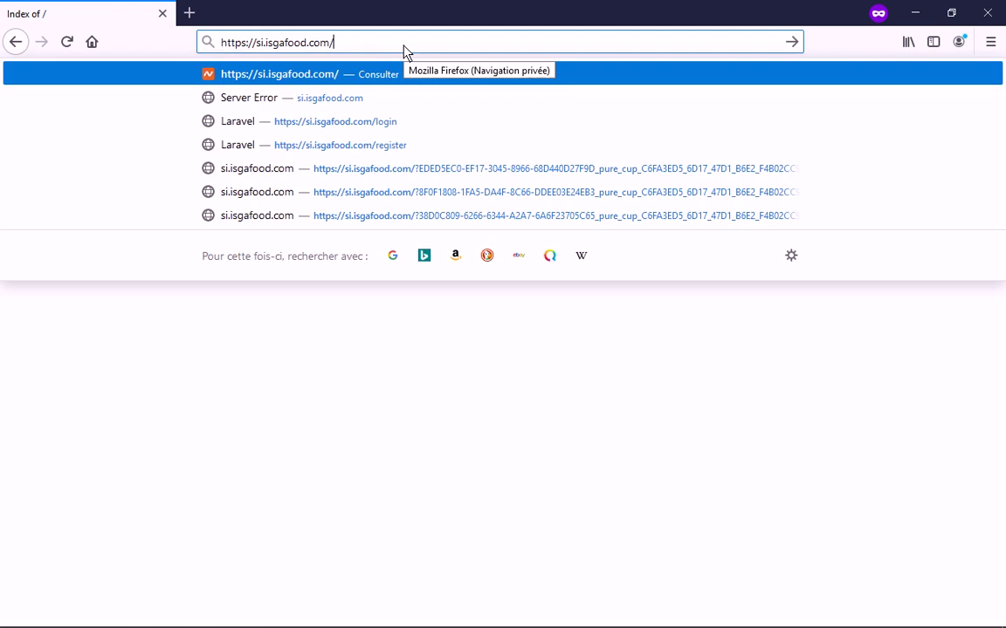
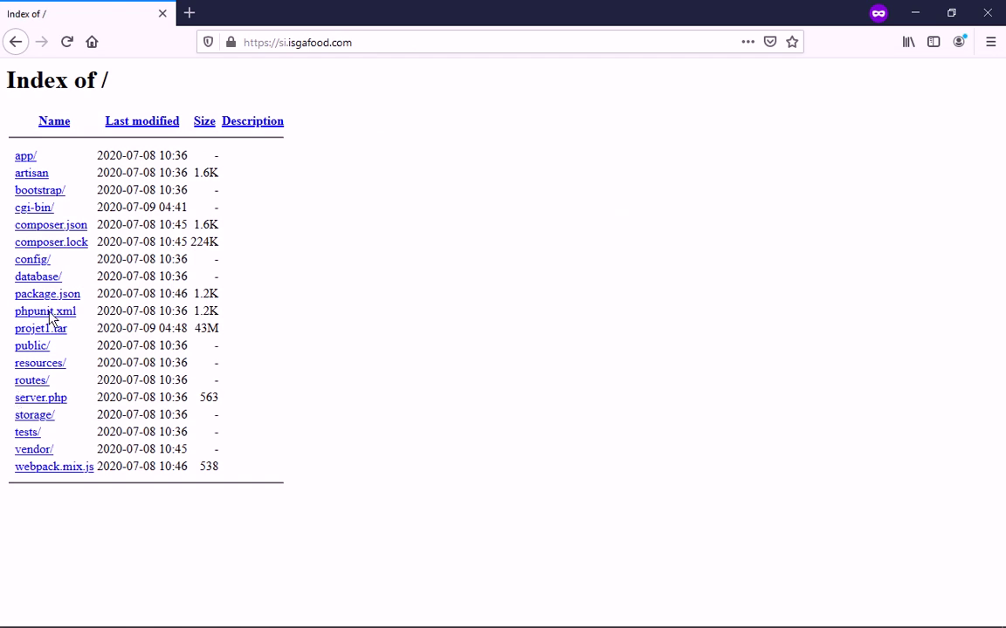
Place the caret inside the si.isgafood.com address in the address bar to edit it
left_click(389, 52)
left_click(390, 52)
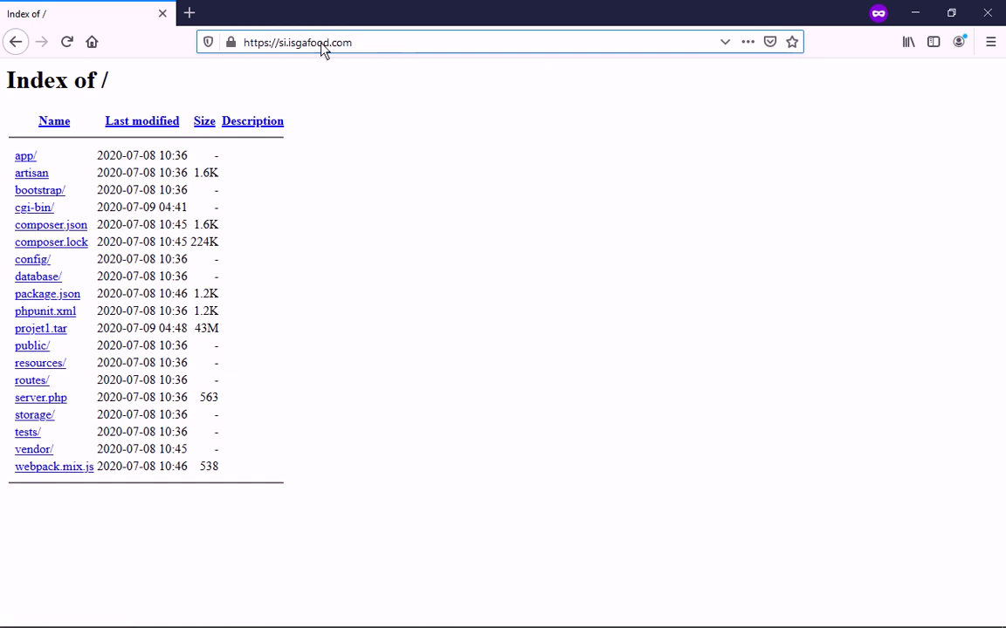
Place the cursor at the end of the si.isgafood.com address to append /public
left_click(350, 49)
left_click(350, 49)
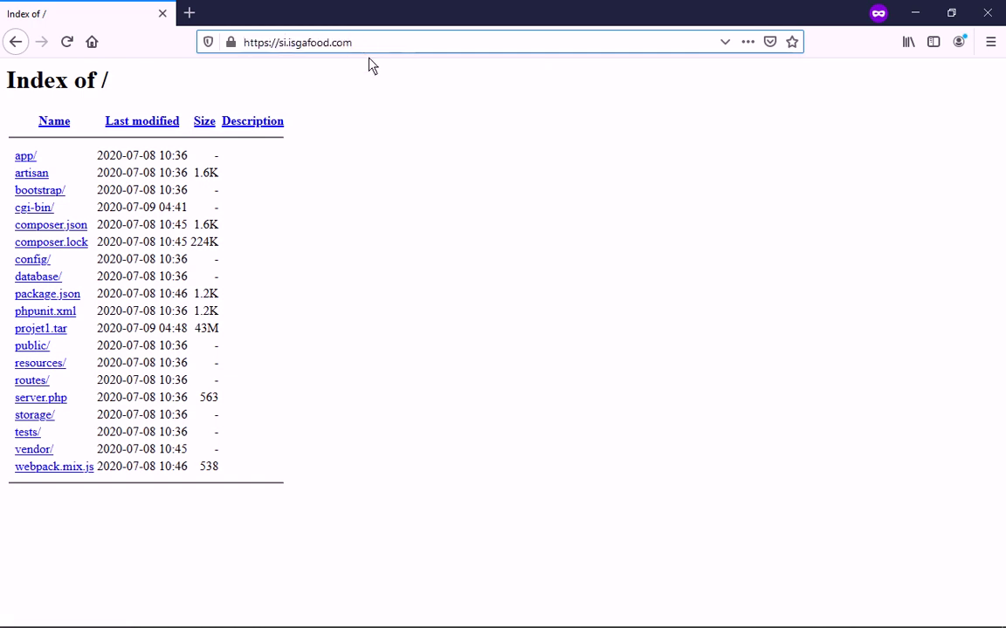
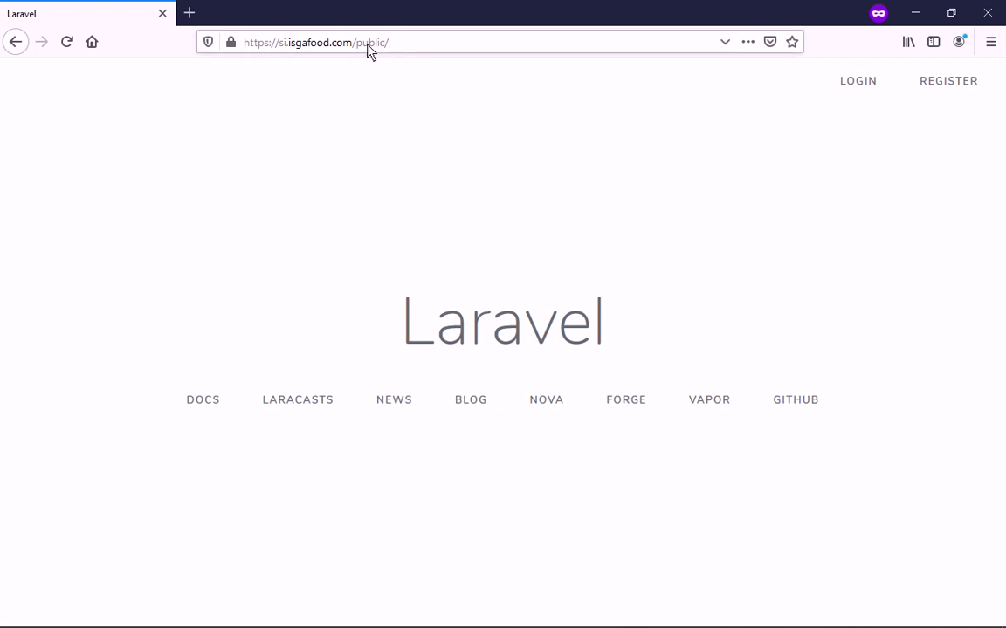
From the cPanel home page, open Subdomains to view si.isgafood.com's document root /si.isgafood.com
mouse_move(543, 615)
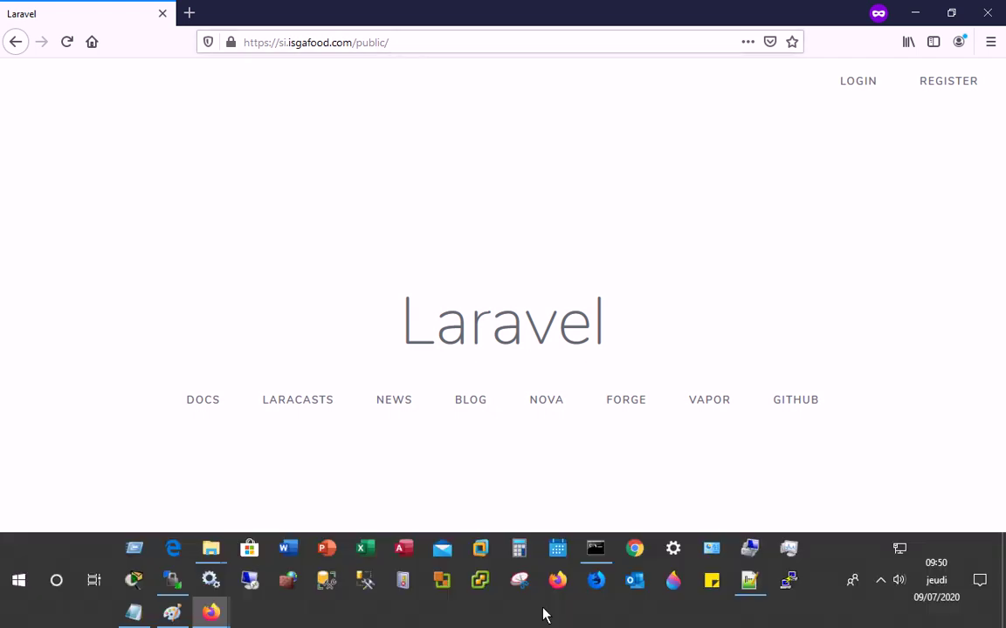
left_click(213, 613)
left_click(137, 545)
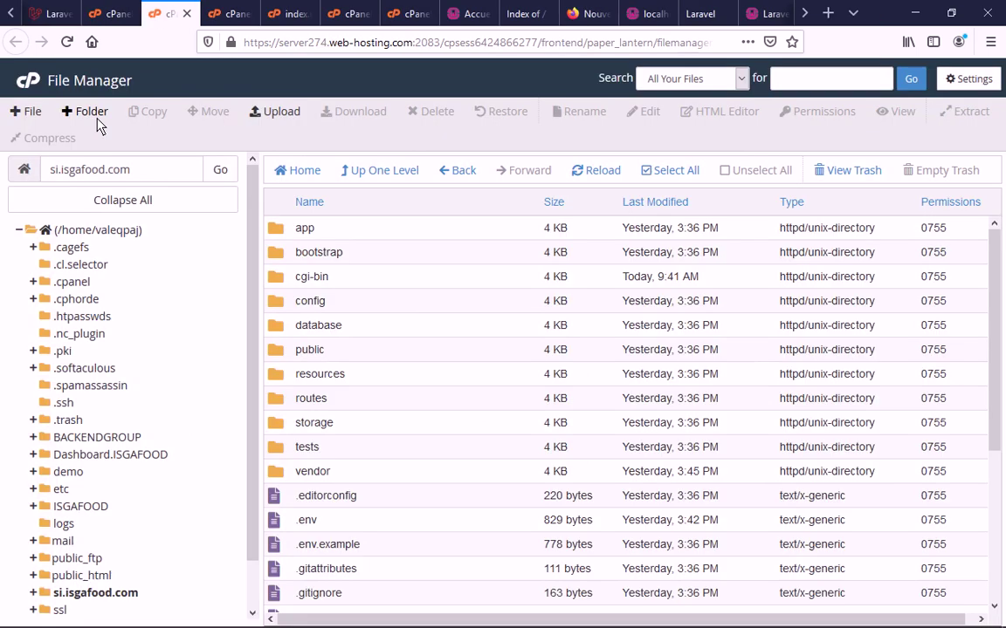
left_click(107, 14)
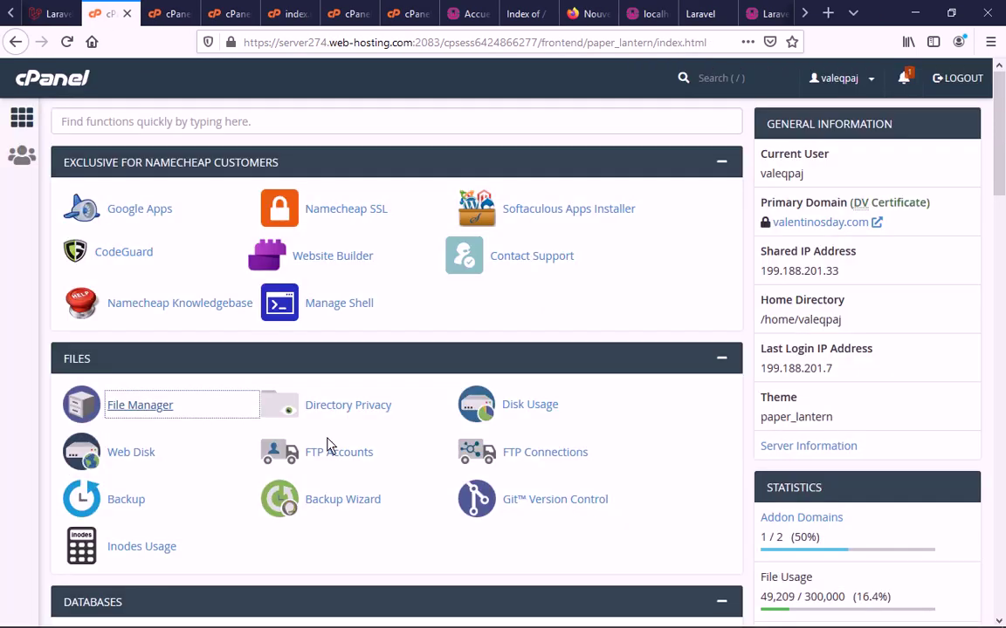
scroll(336, 375, "down", 5)
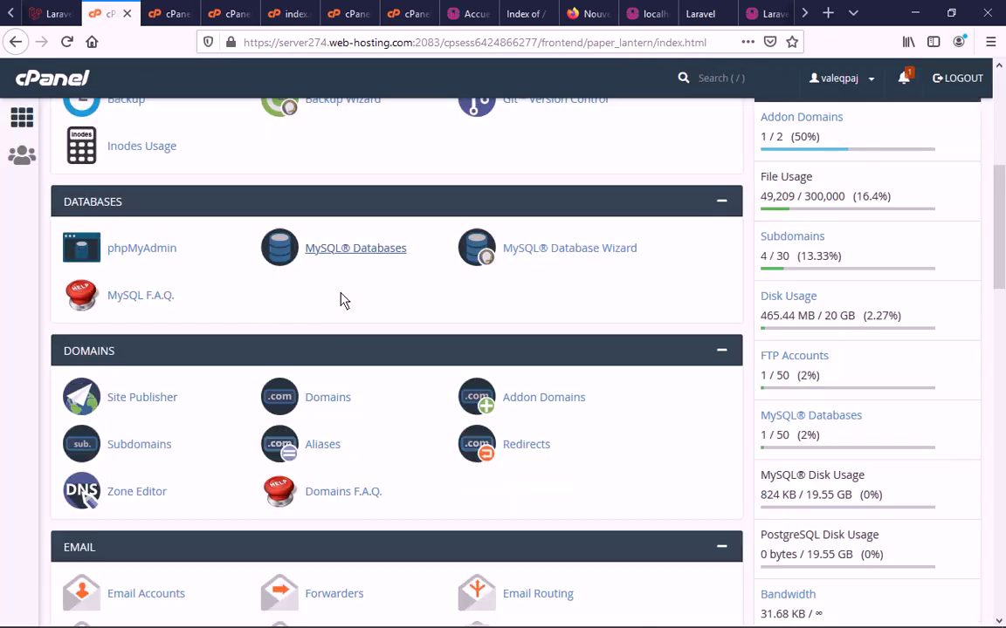
left_click(145, 447)
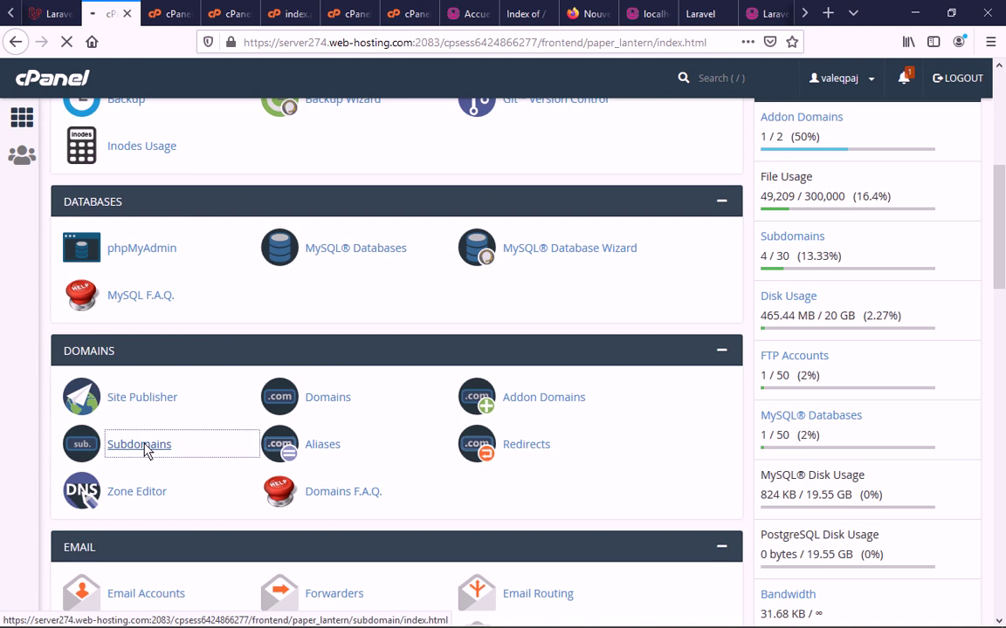
scroll(222, 505, "down", 3)
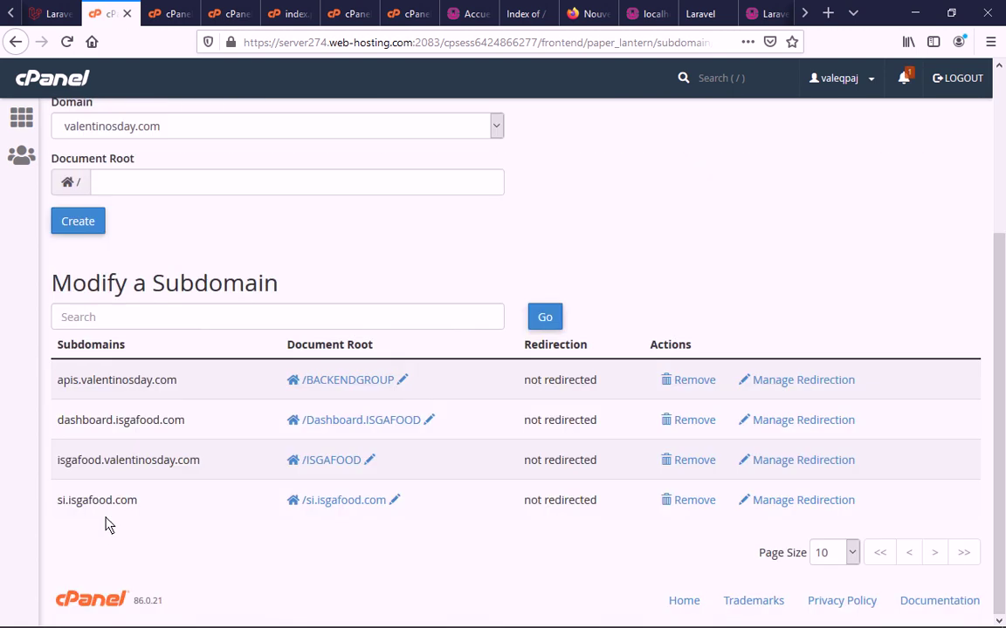
Change si.isgafood.com's document root to /si.isgafood.com/public and confirm the update
left_click(377, 506)
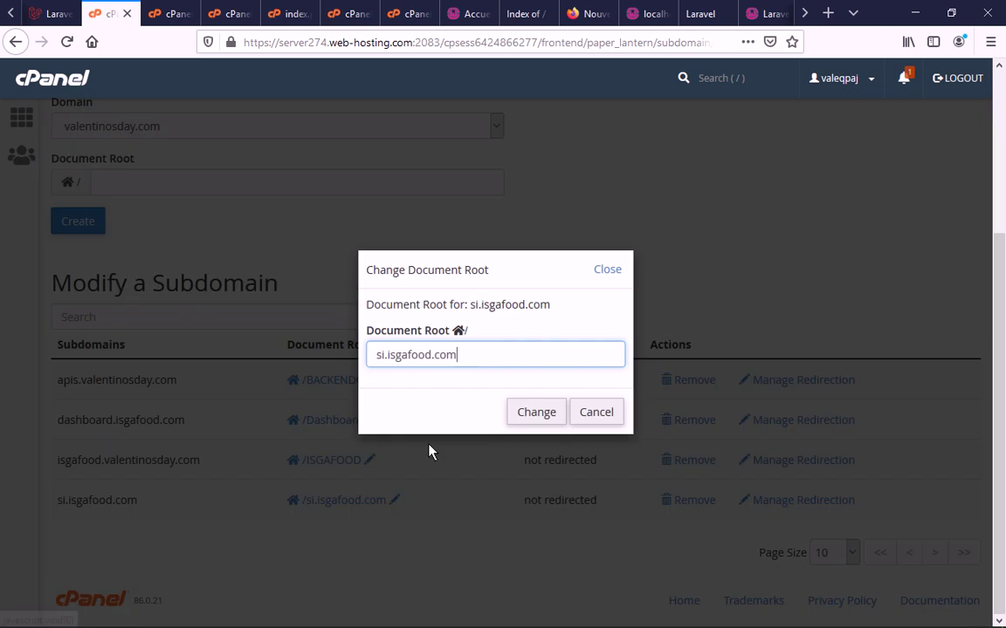
type("/")
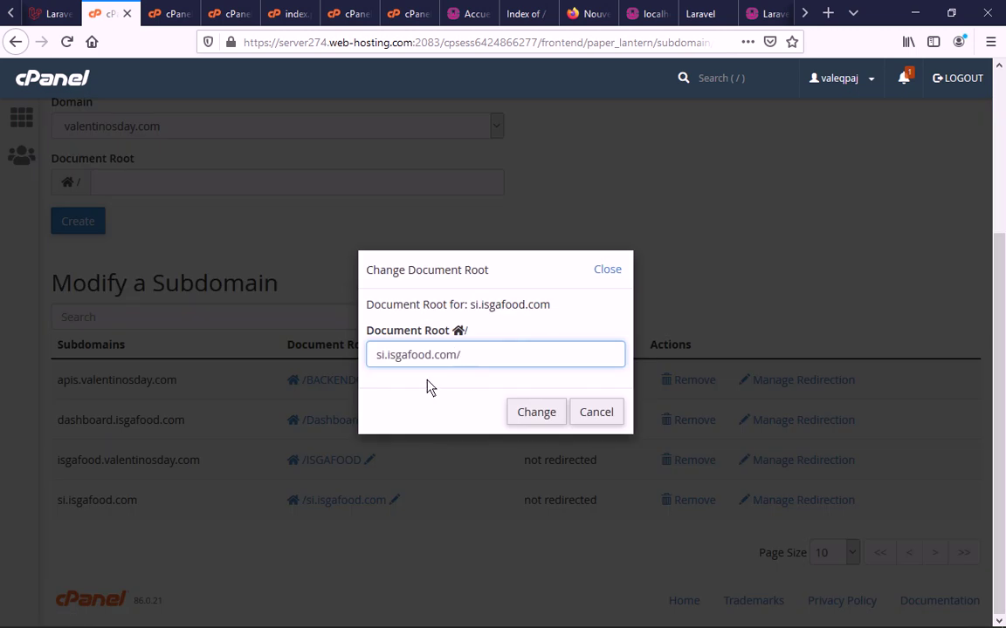
type("public")
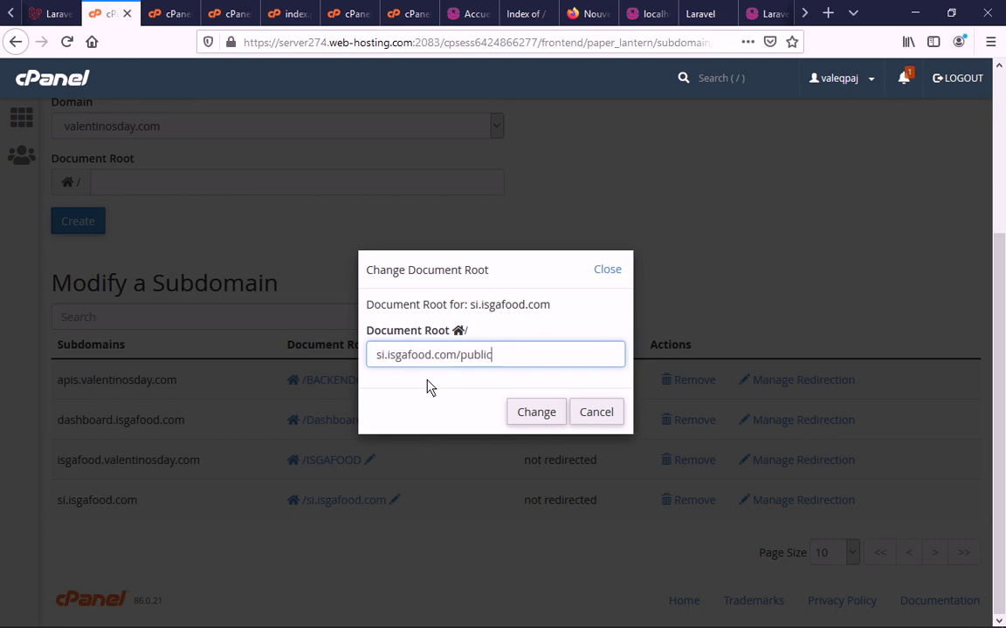
left_click(538, 415)
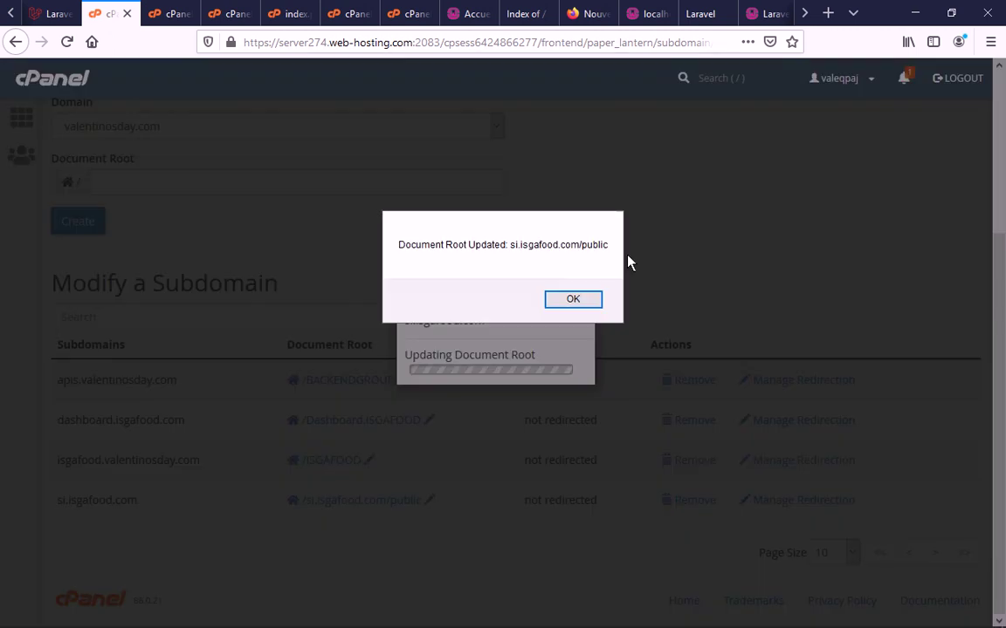
left_click(590, 296)
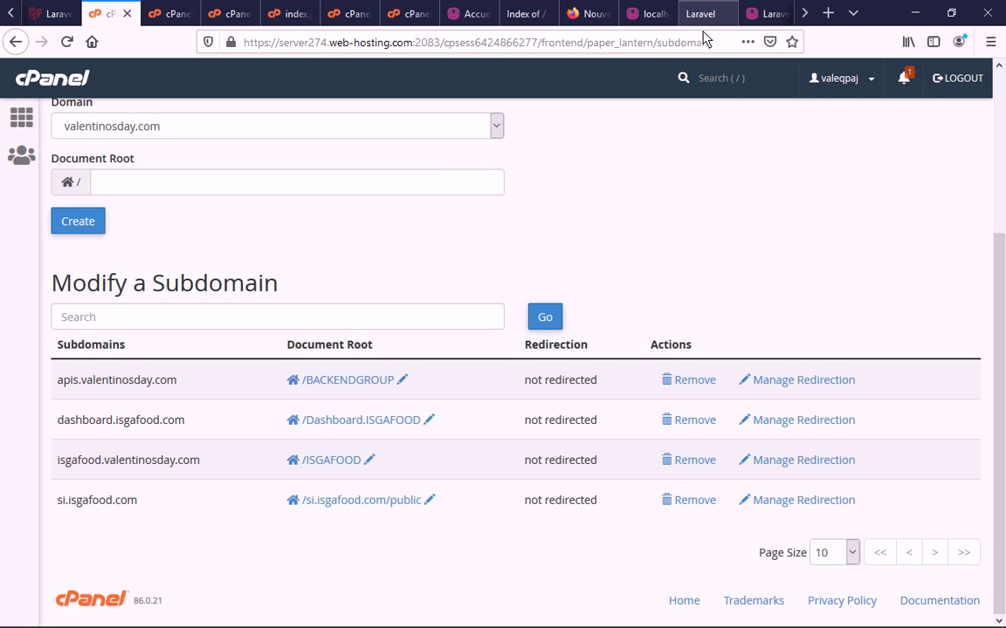
mouse_move(279, 602)
mouse_move(210, 611)
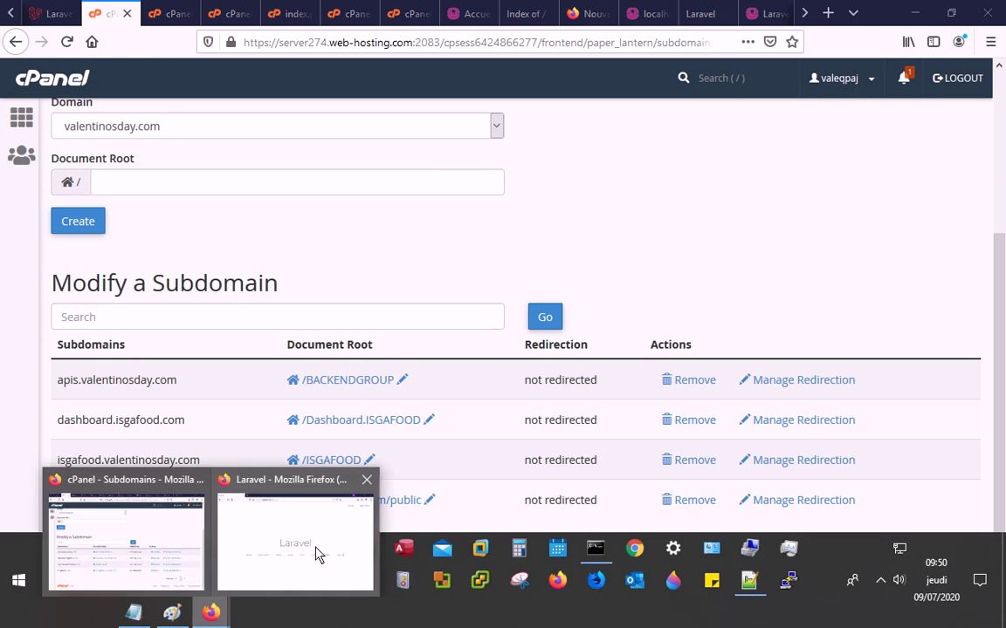
left_click(316, 547)
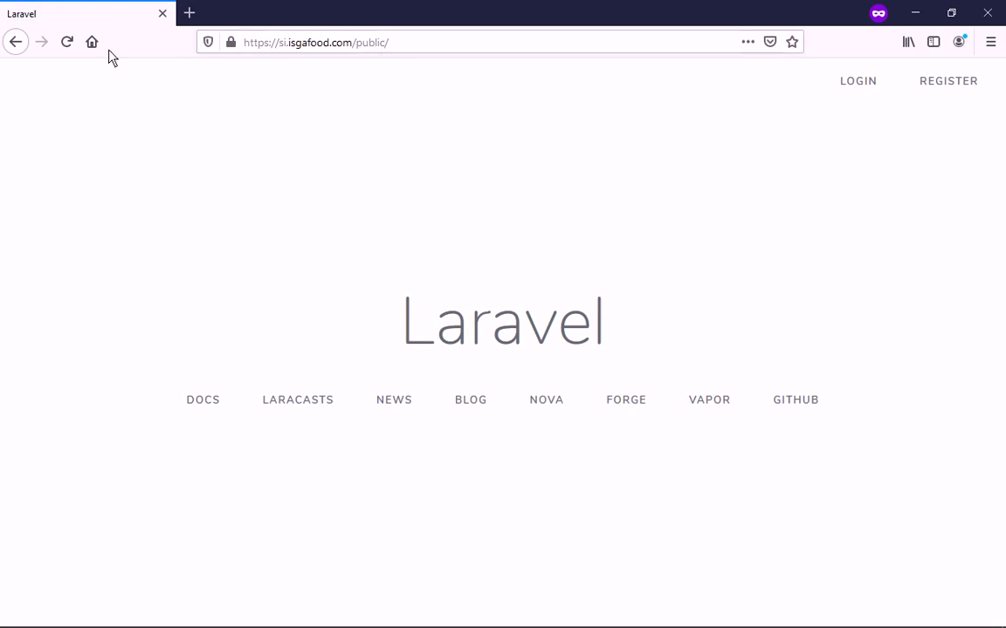
key("F5")
left_click_drag(354, 47, 501, 69)
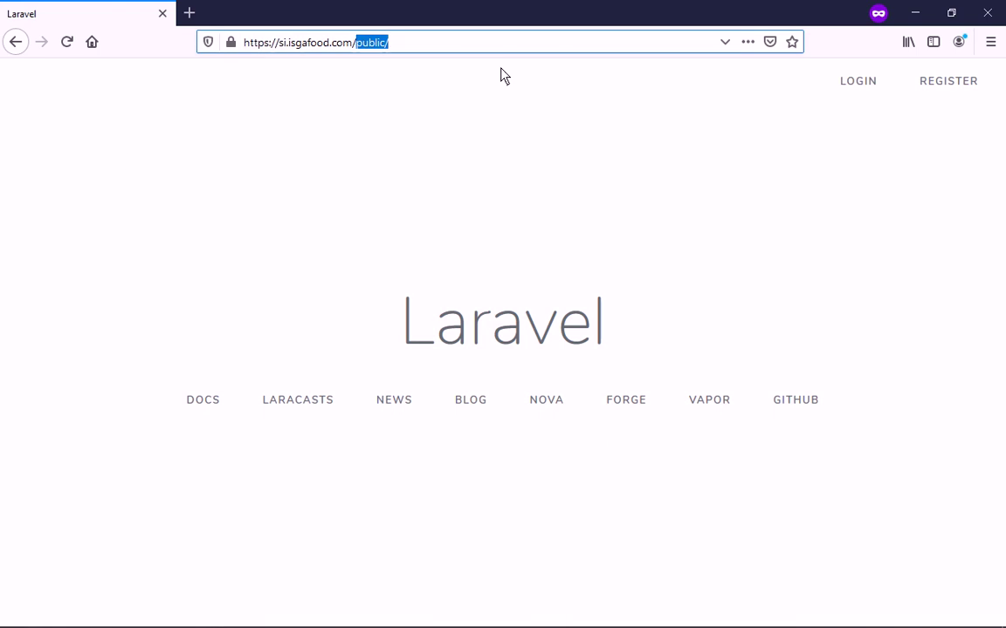
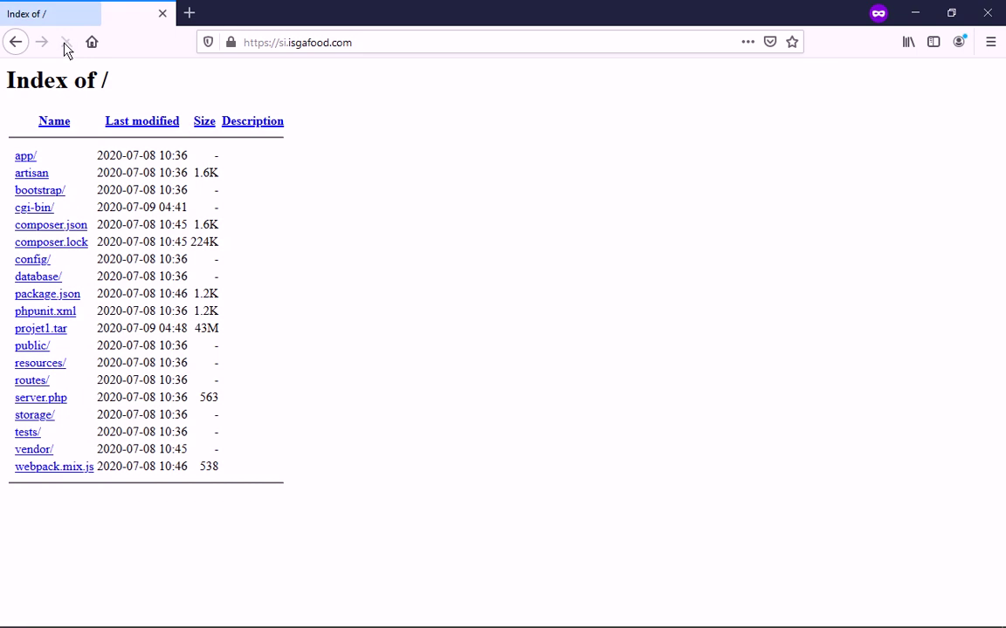
Reload si.isgafood.com in a fresh private tab, then return to the cPanel subdomains window
mouse_move(324, 583)
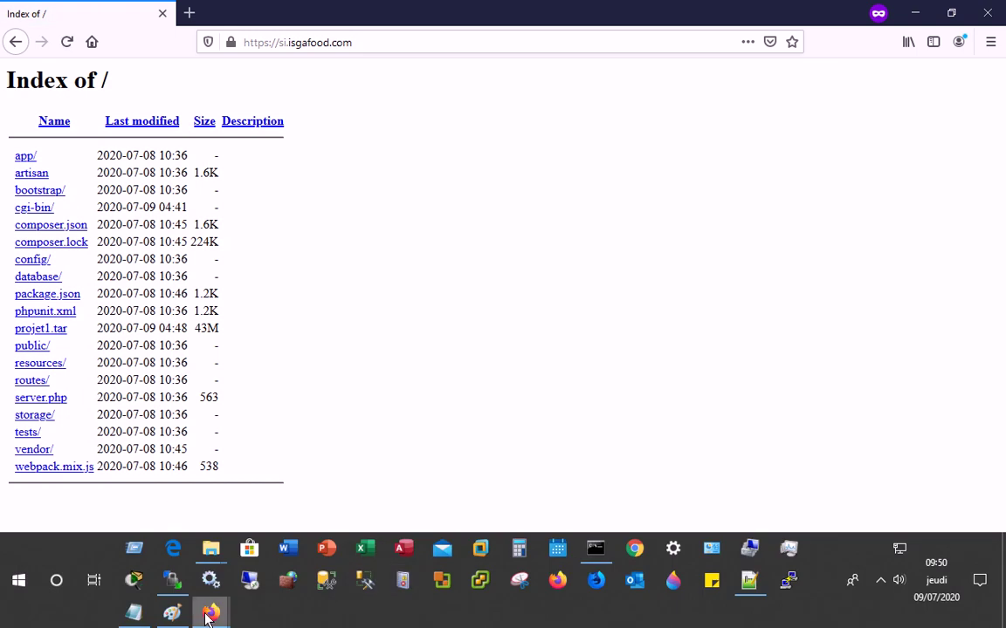
key("F5")
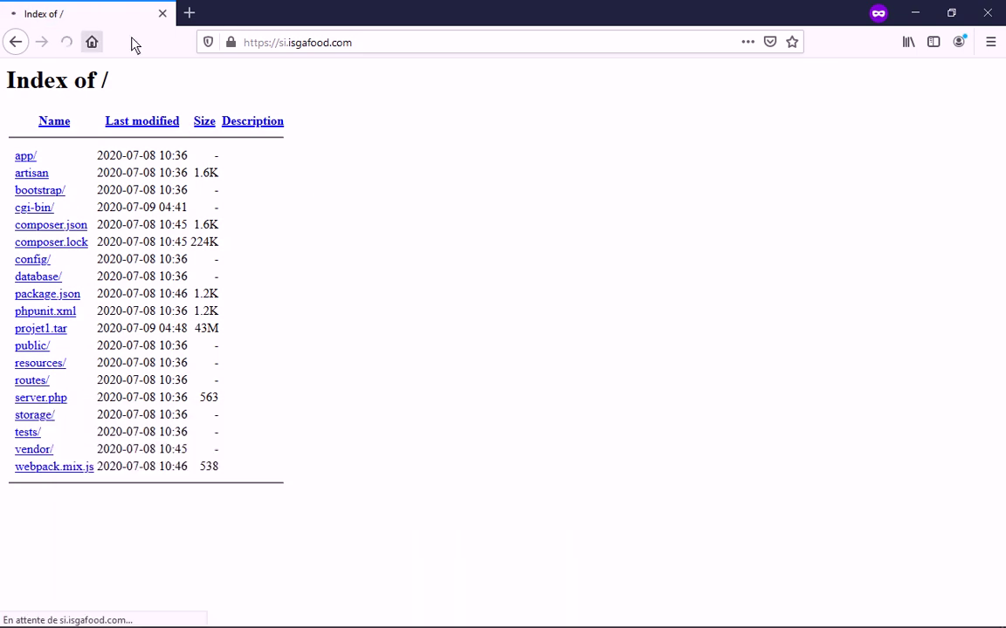
left_click(189, 13)
left_click(164, 13)
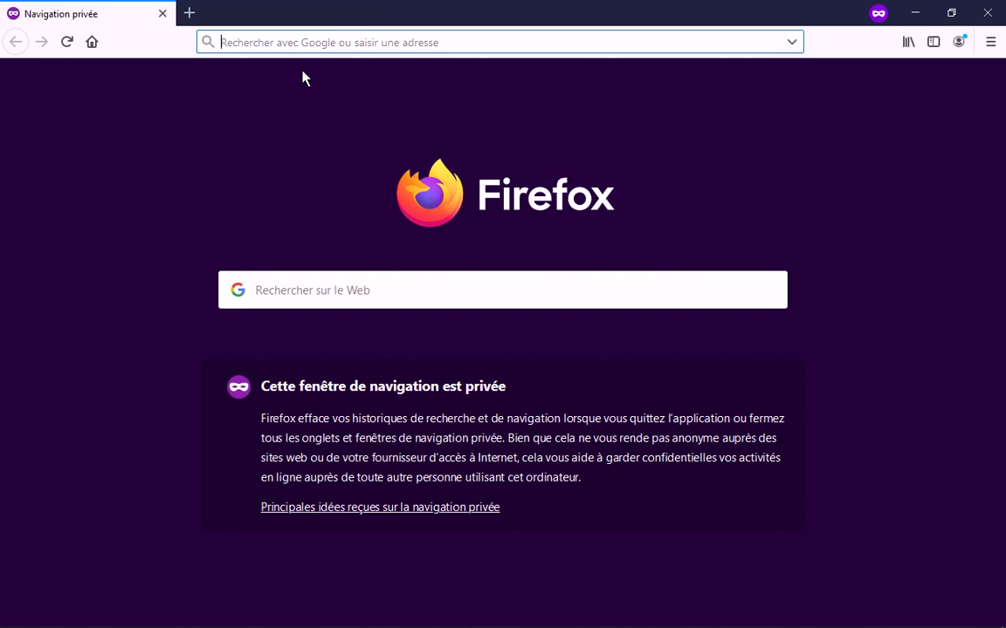
type("si.isgafood.com")
left_click(299, 73)
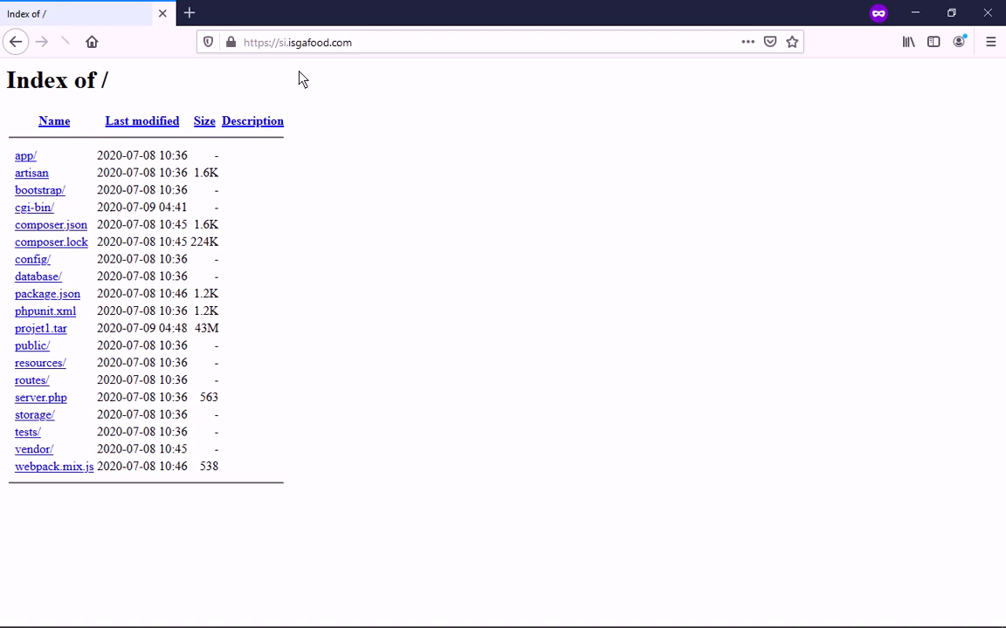
mouse_move(250, 620)
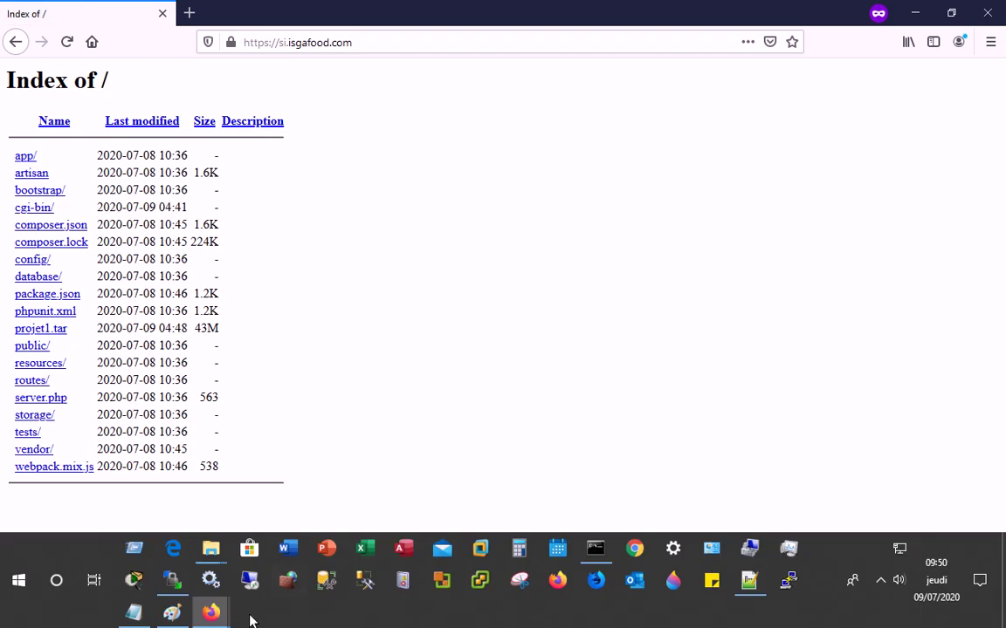
left_click(210, 613)
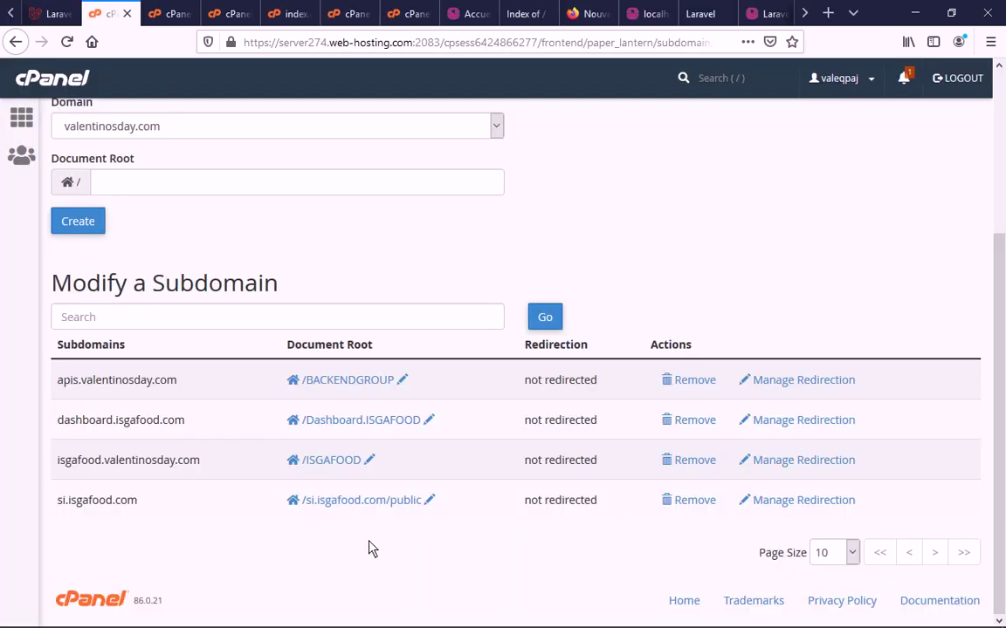
Check si.isgafood.com's document root without changing it, then open its public folder in File Manager
left_click(430, 501)
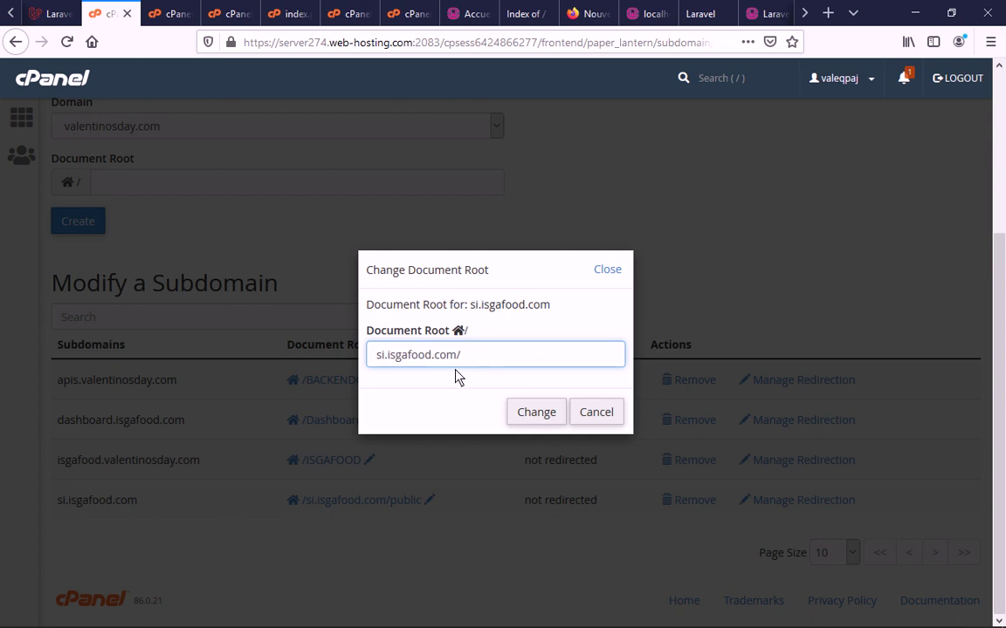
left_click(541, 408)
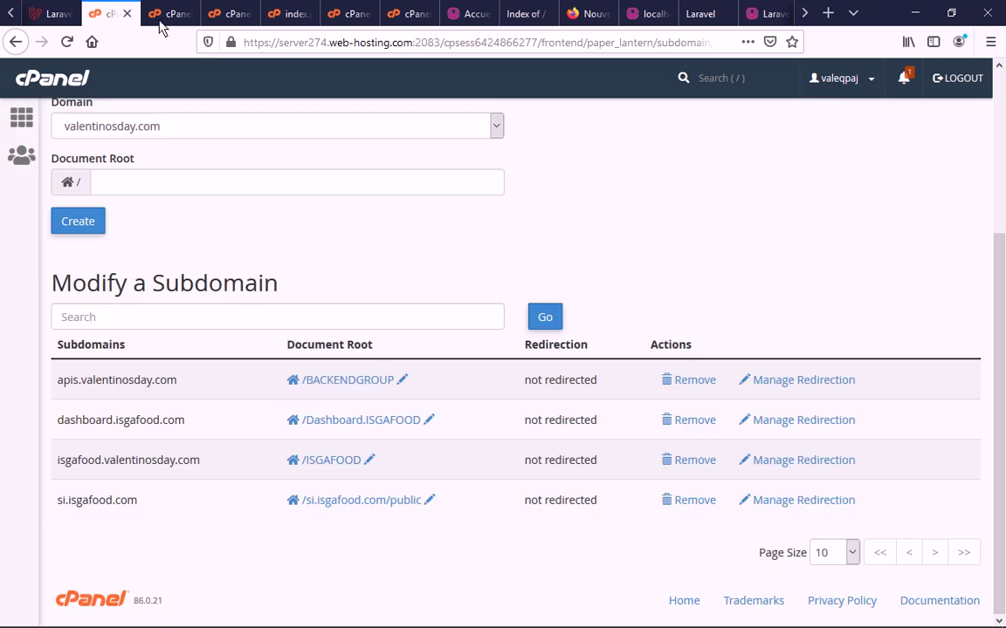
left_click(166, 14)
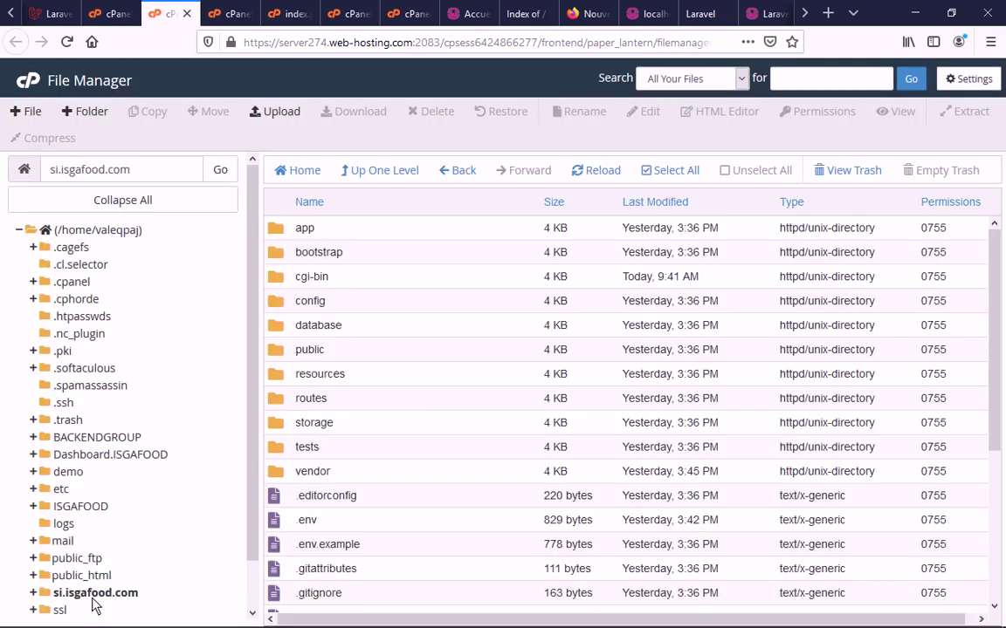
left_click(97, 593)
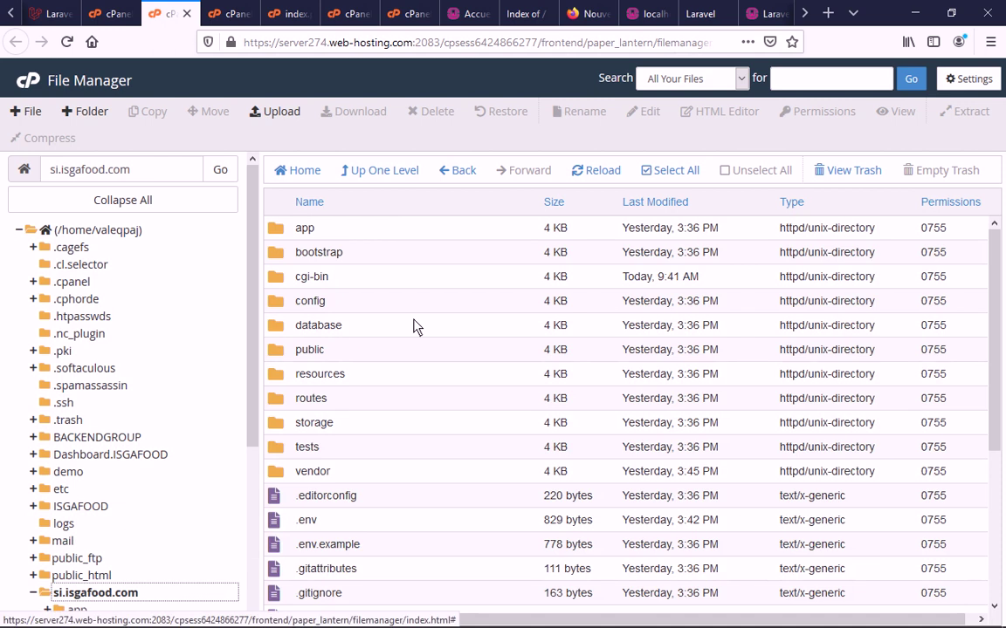
left_click(278, 355)
double_click(277, 356)
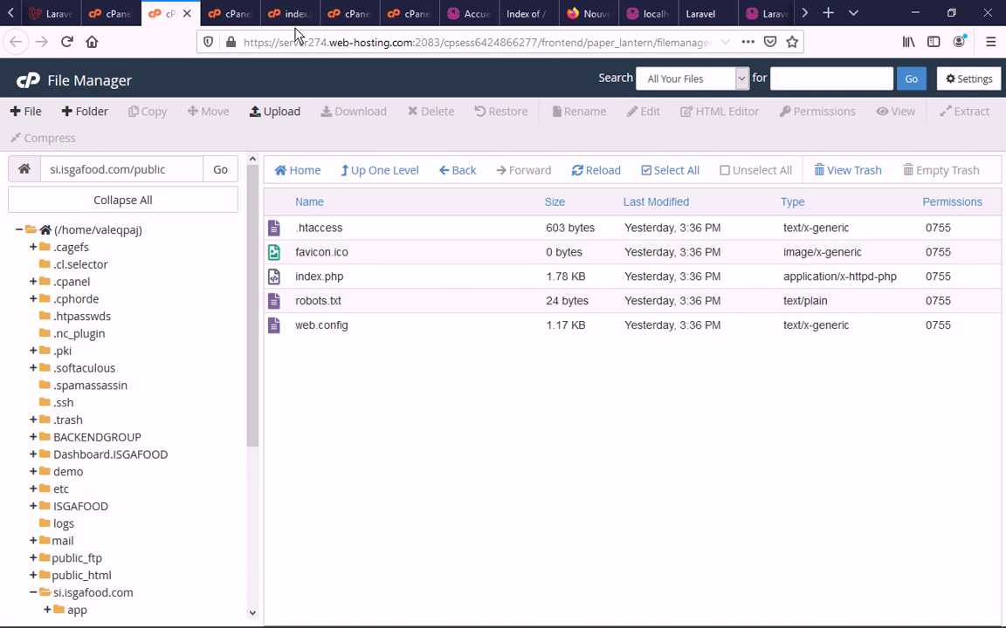
Open the subdomain's document root from the subdomains list, then go back to the private site window
left_click(110, 13)
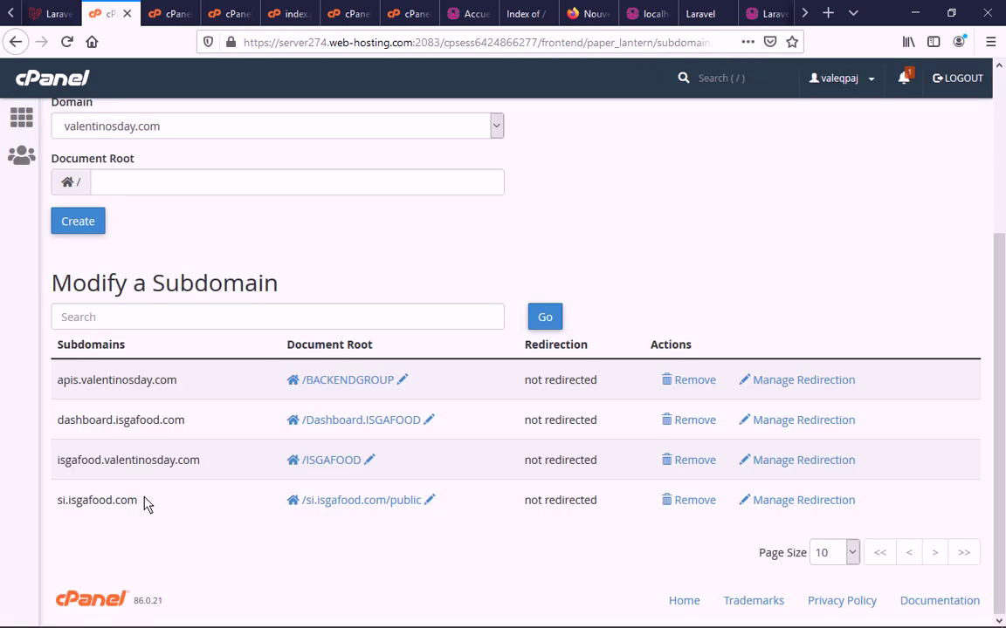
left_click(389, 502)
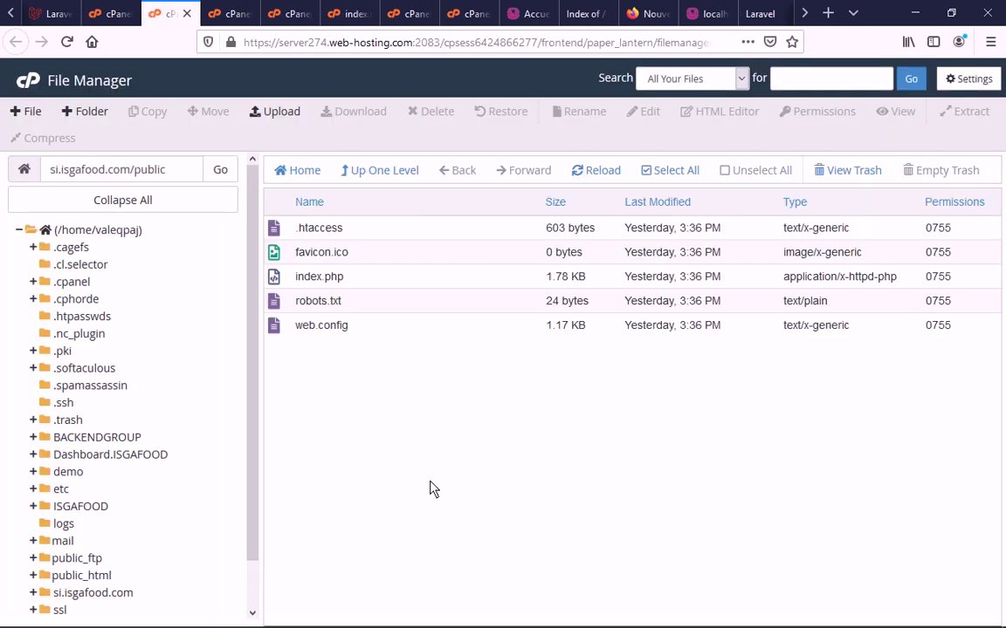
mouse_move(516, 607)
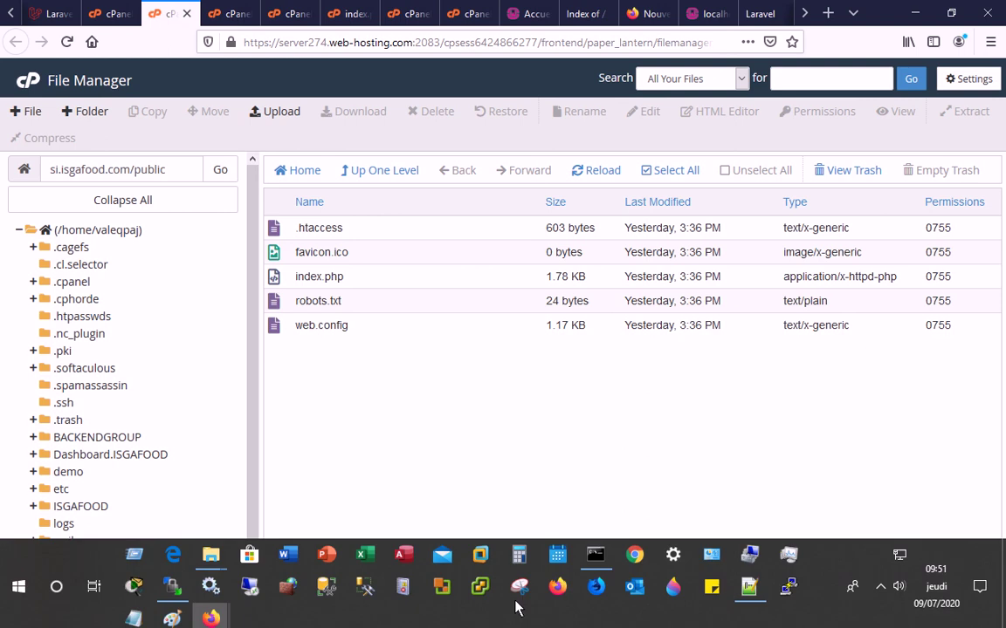
left_click(214, 616)
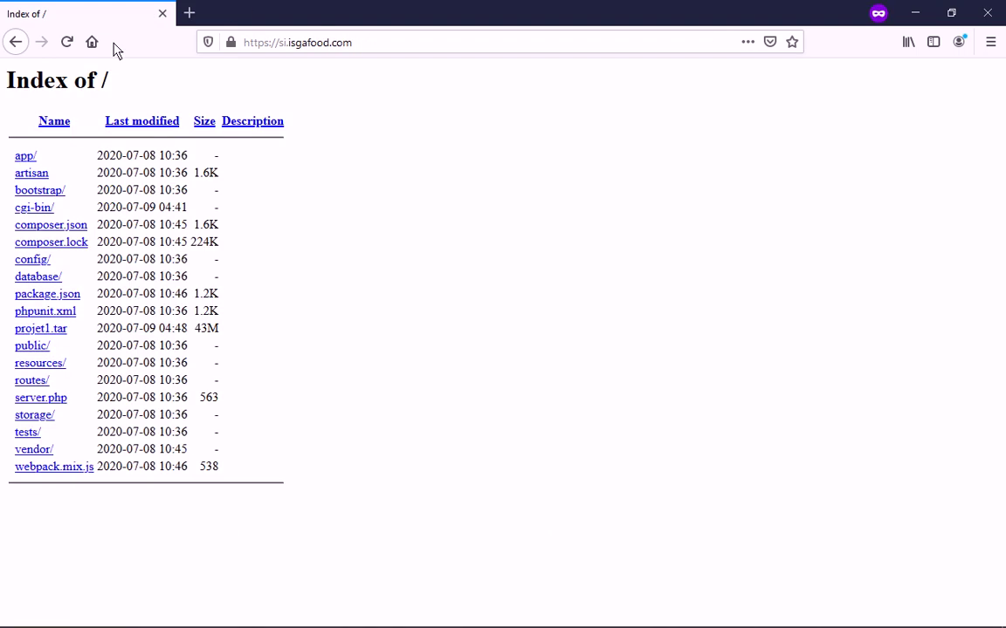
Reload si.isgafood.com, re-enter its address and go back to the Laravel welcome page
left_click(66, 43)
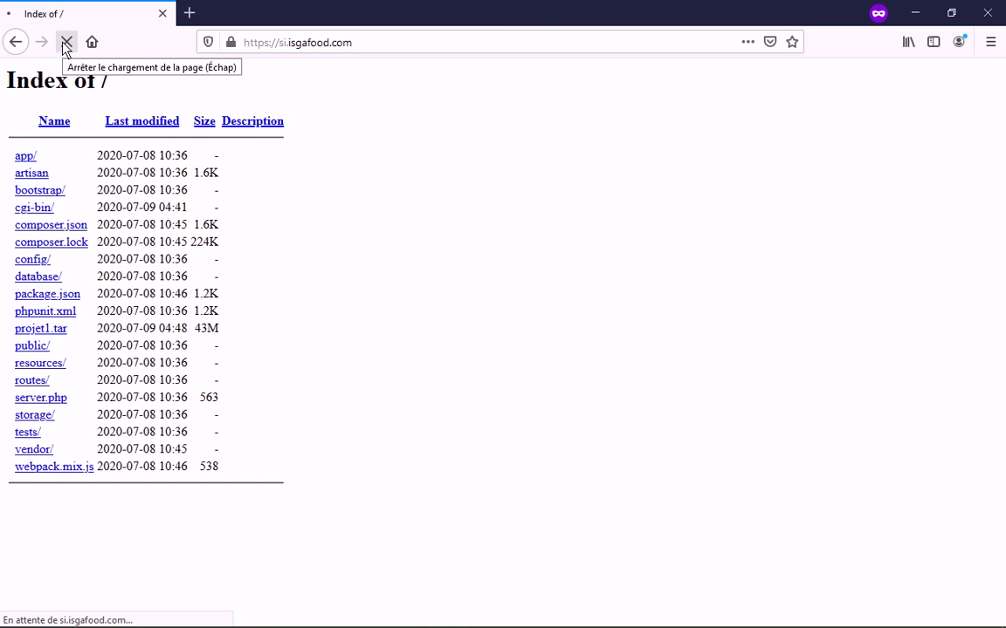
left_click(359, 48)
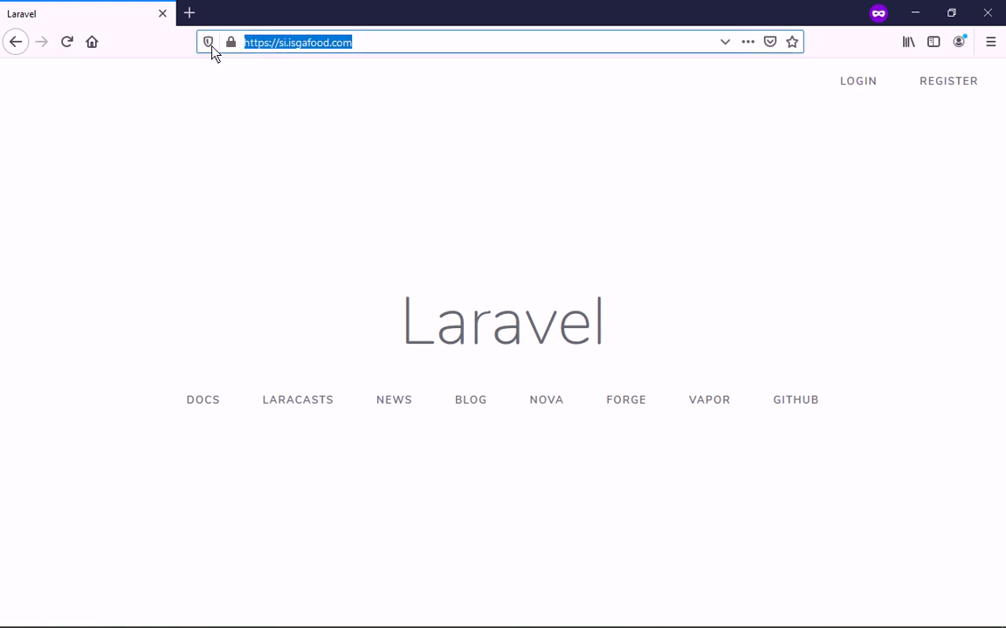
left_click(282, 49)
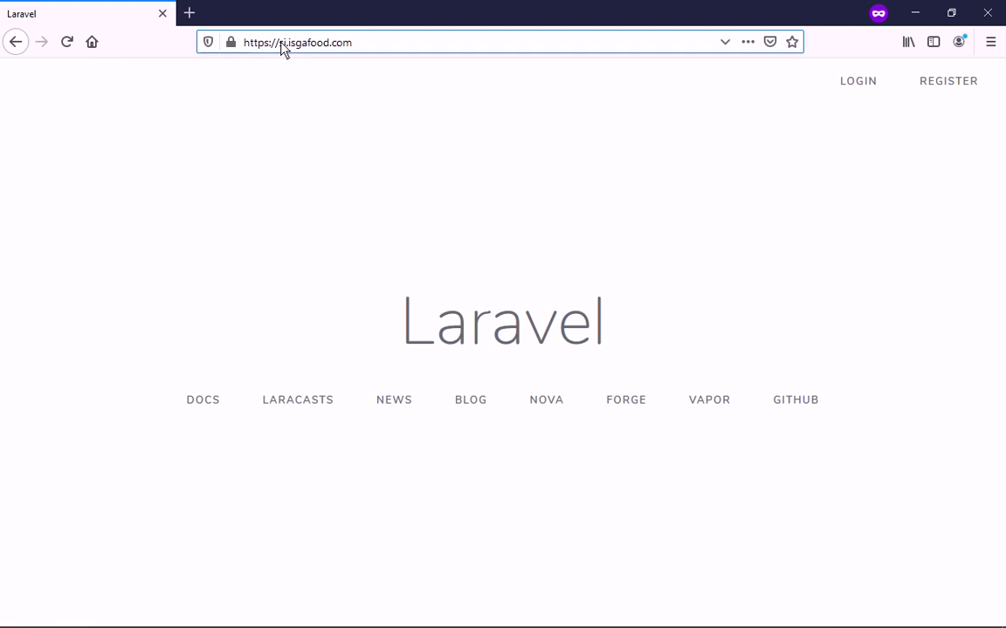
double_click(282, 49)
key("Return")
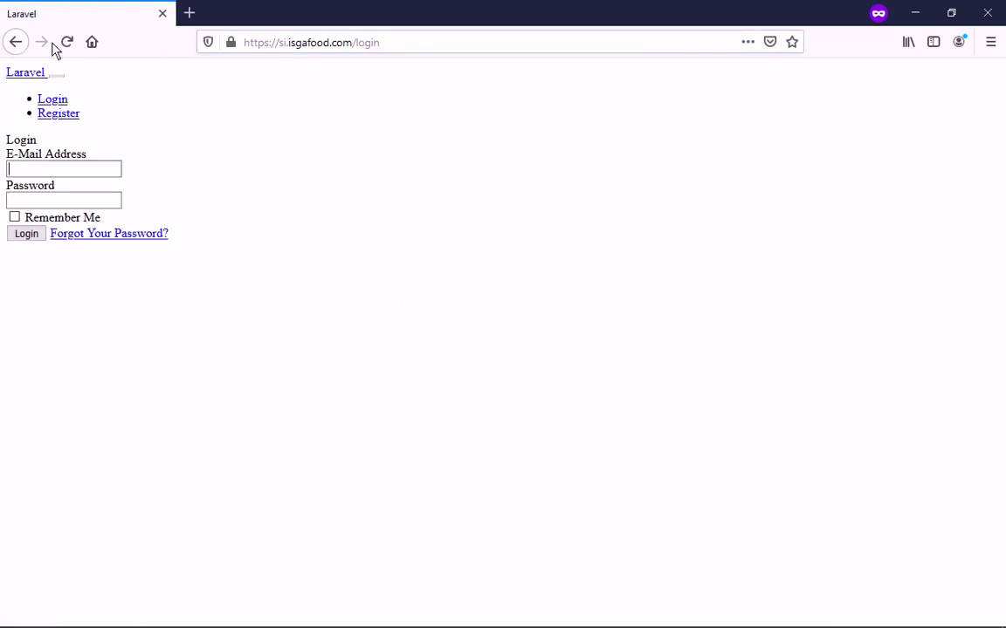
key("alt+Left")
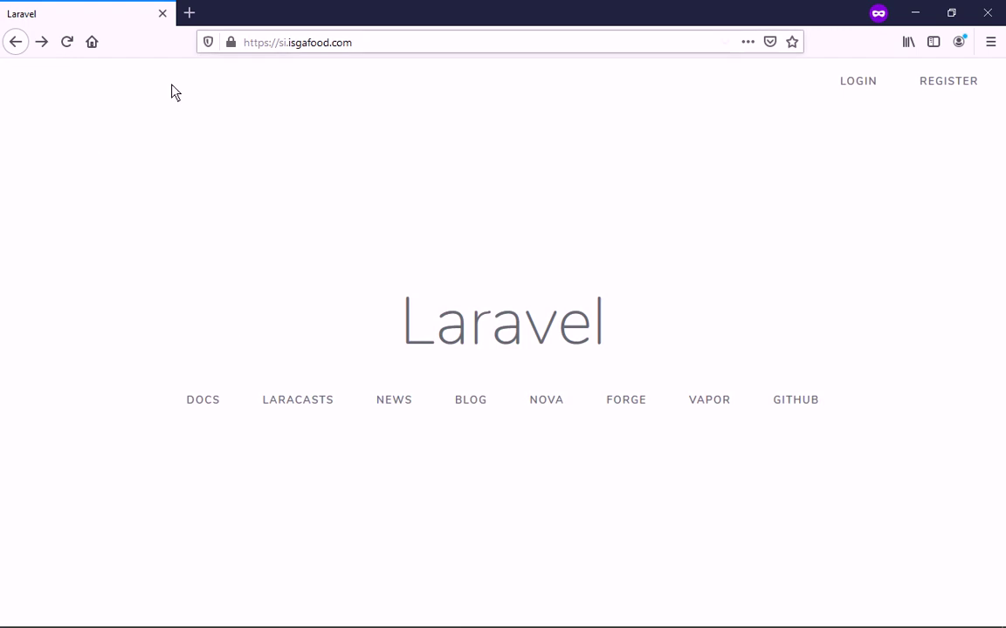
mouse_move(437, 625)
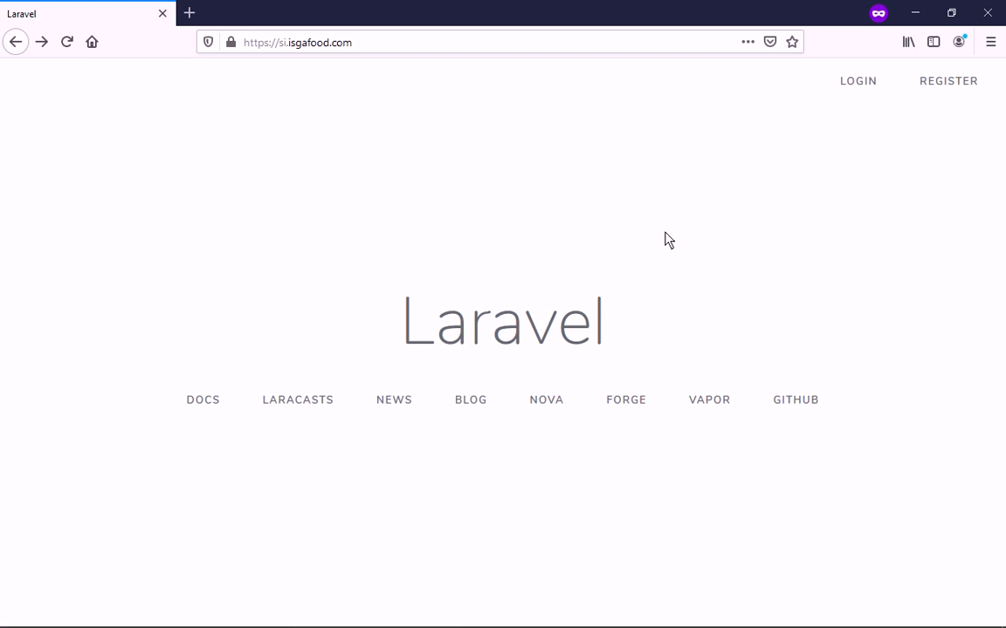
mouse_move(332, 611)
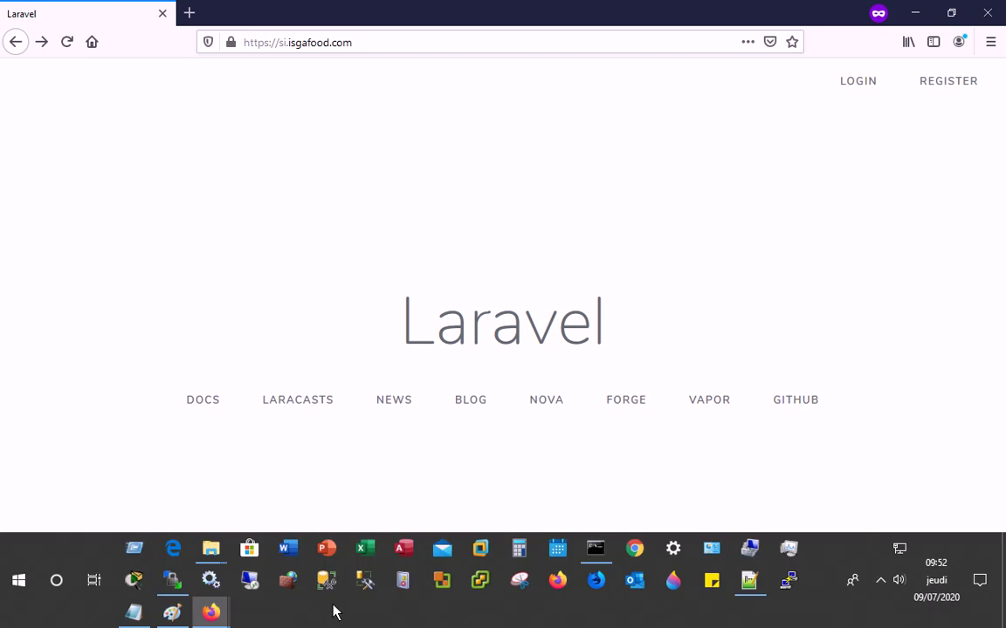
mouse_move(202, 623)
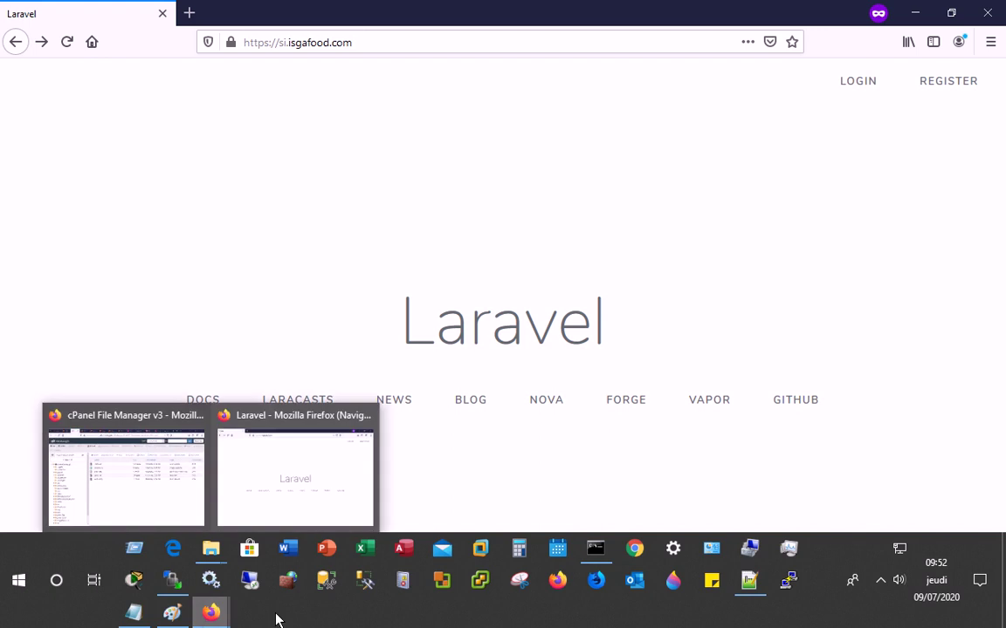
Move WinSCP to the local projet1 folder, refresh the remote listing and maximize the window
left_click(175, 583)
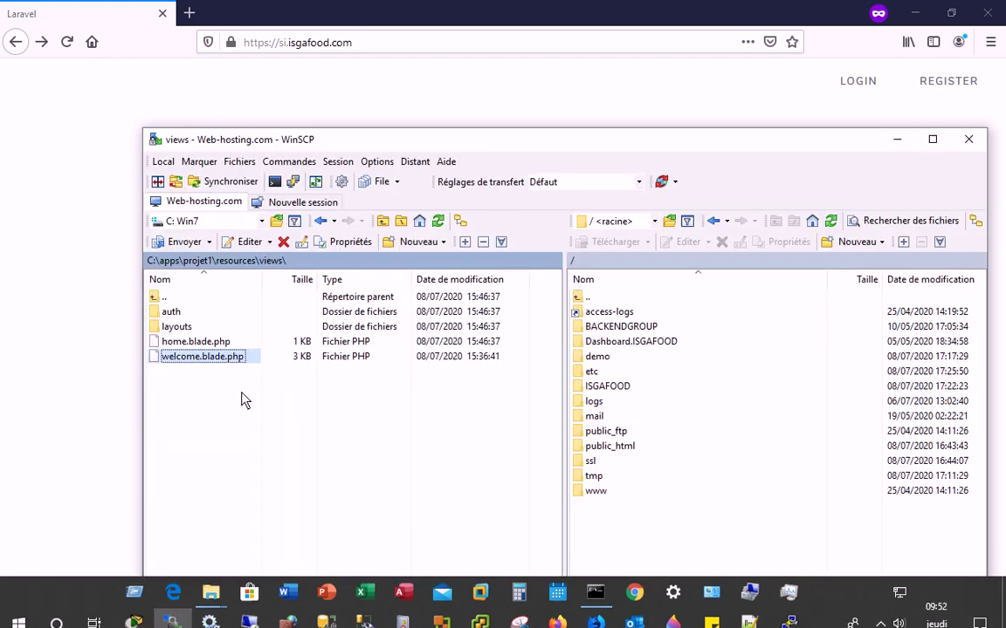
left_click_drag(553, 148, 521, 113)
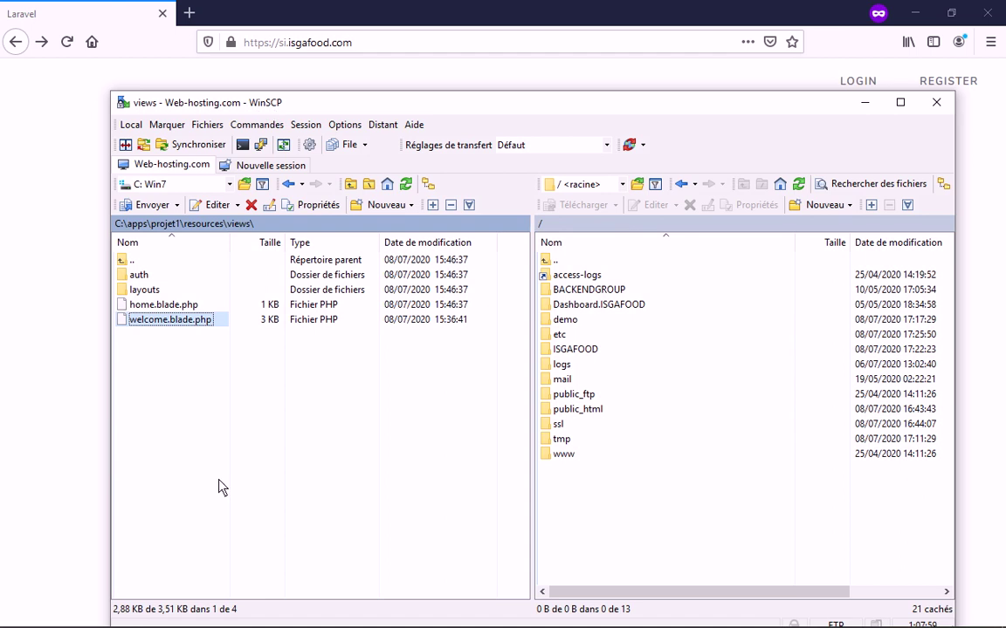
left_click(166, 224)
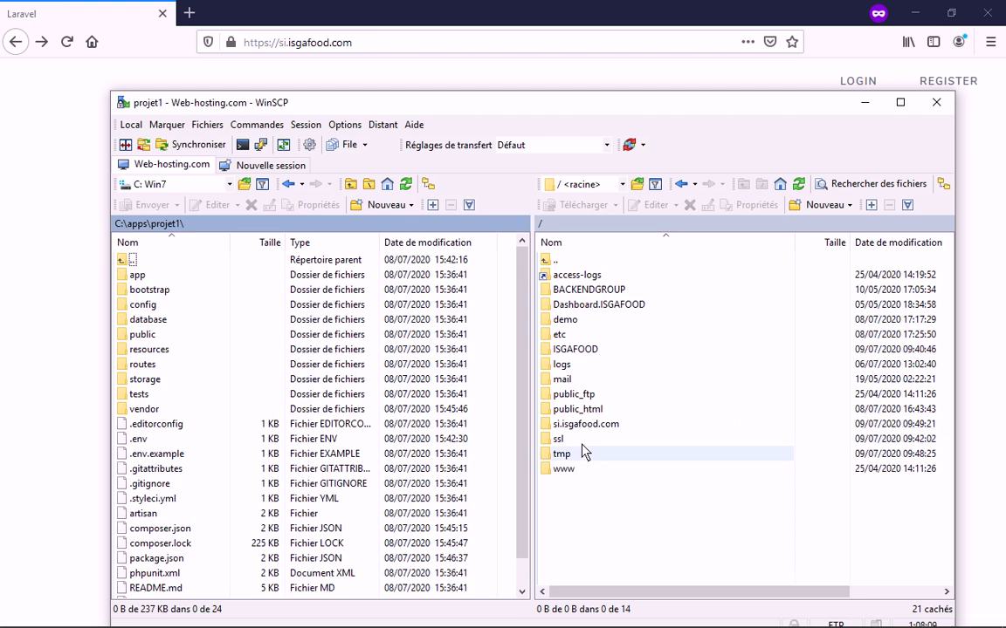
double_click(592, 425)
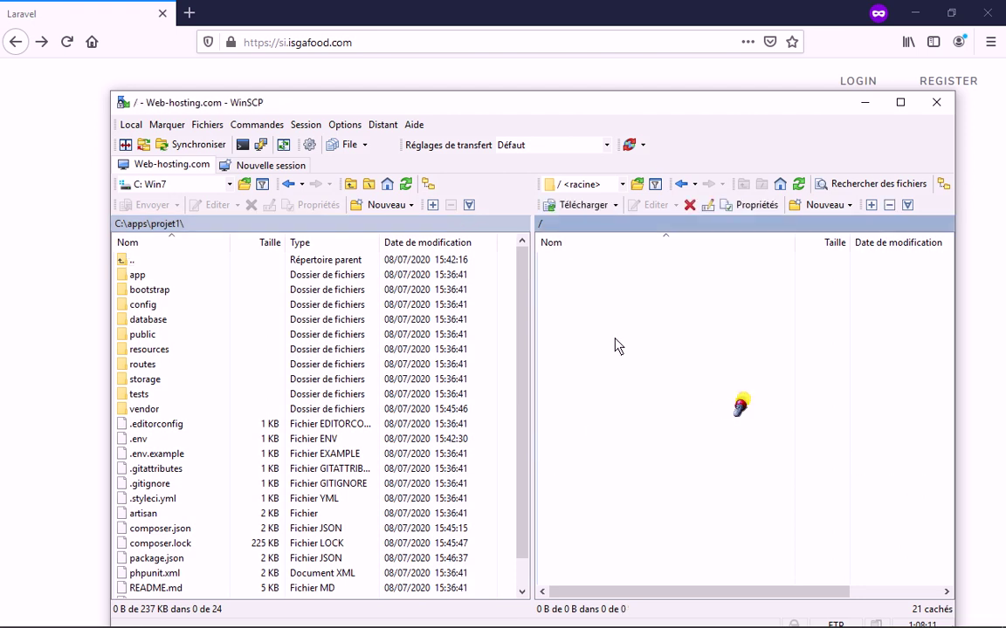
left_click(900, 103)
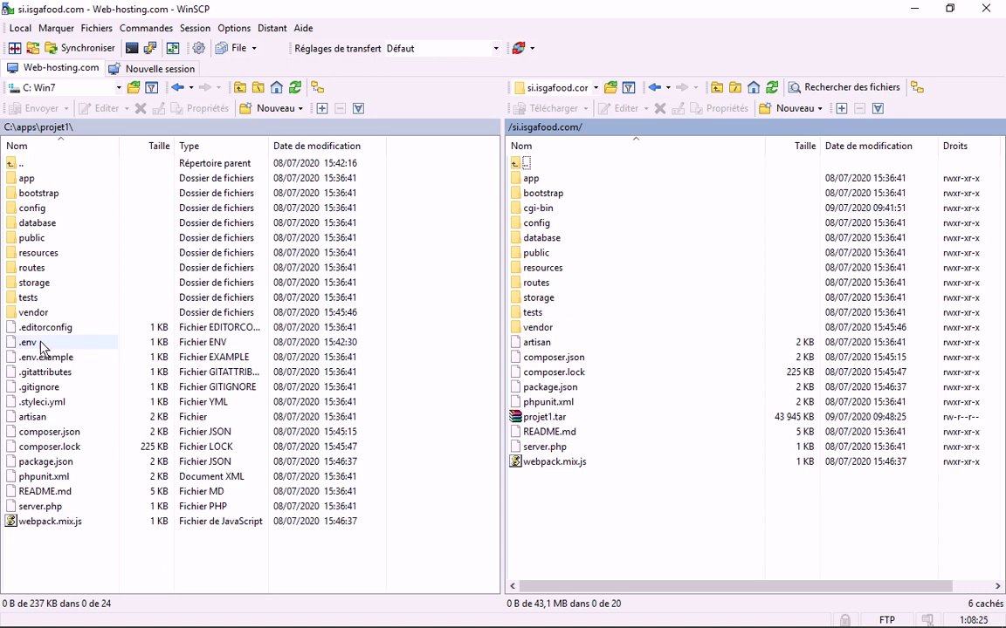
Open local resources\views and preview welcome.blade.php, then show its Editer menu
double_click(39, 252)
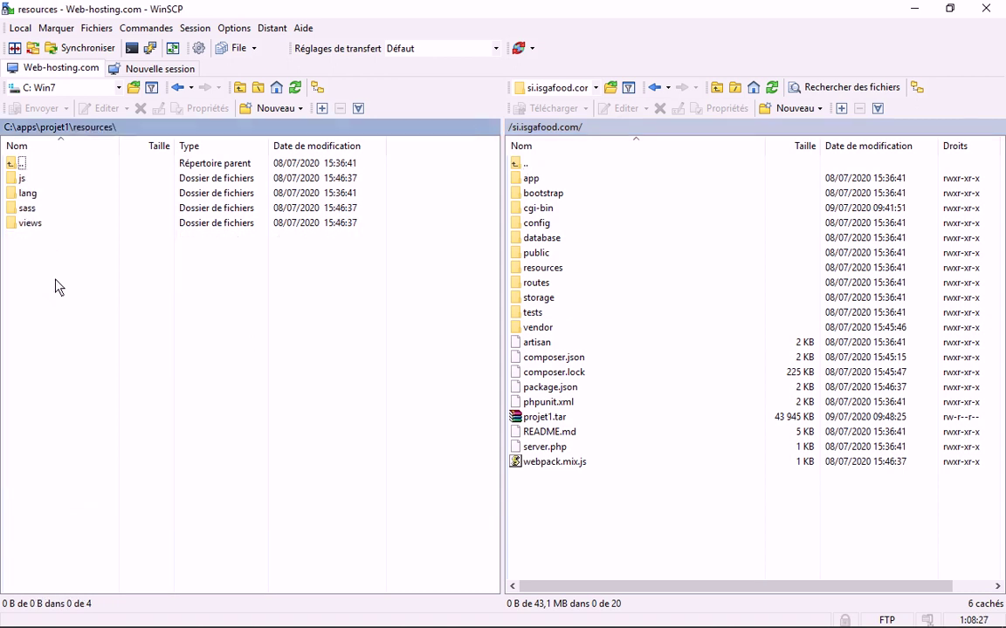
left_click(29, 224)
double_click(29, 225)
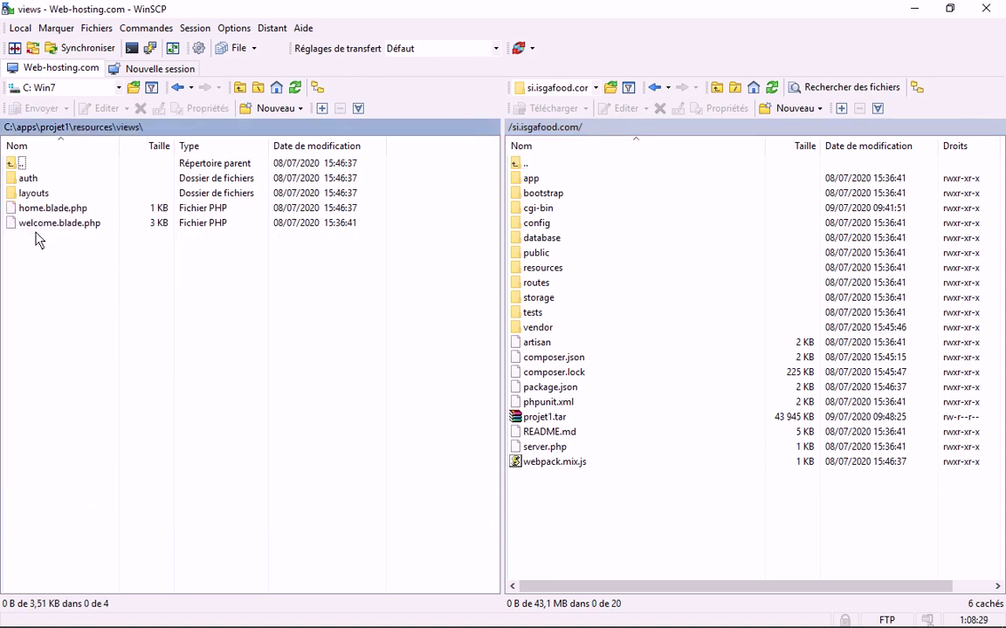
right_click(58, 230)
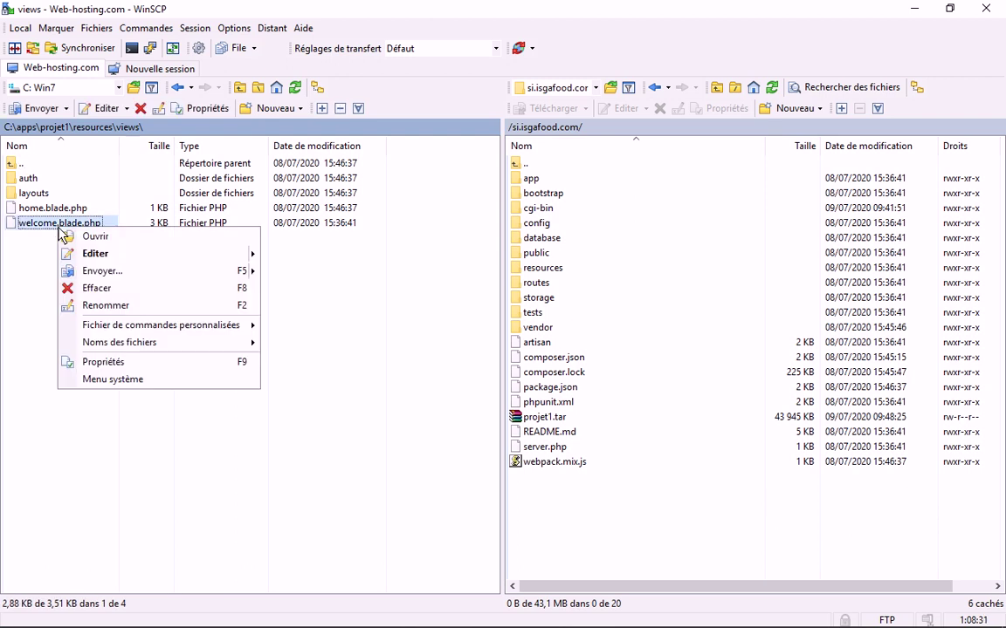
mouse_move(114, 258)
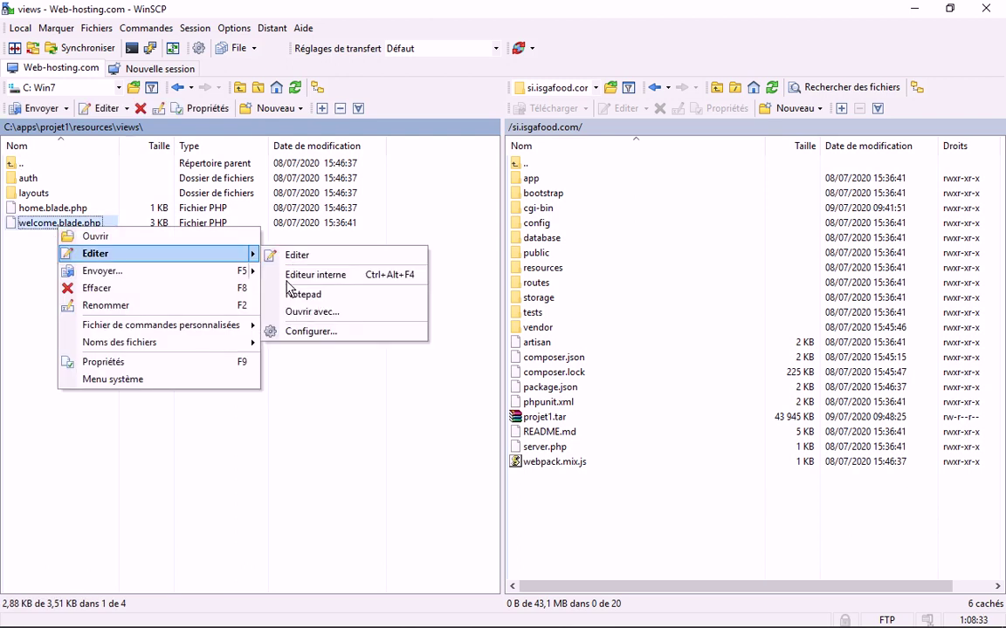
left_click(287, 280)
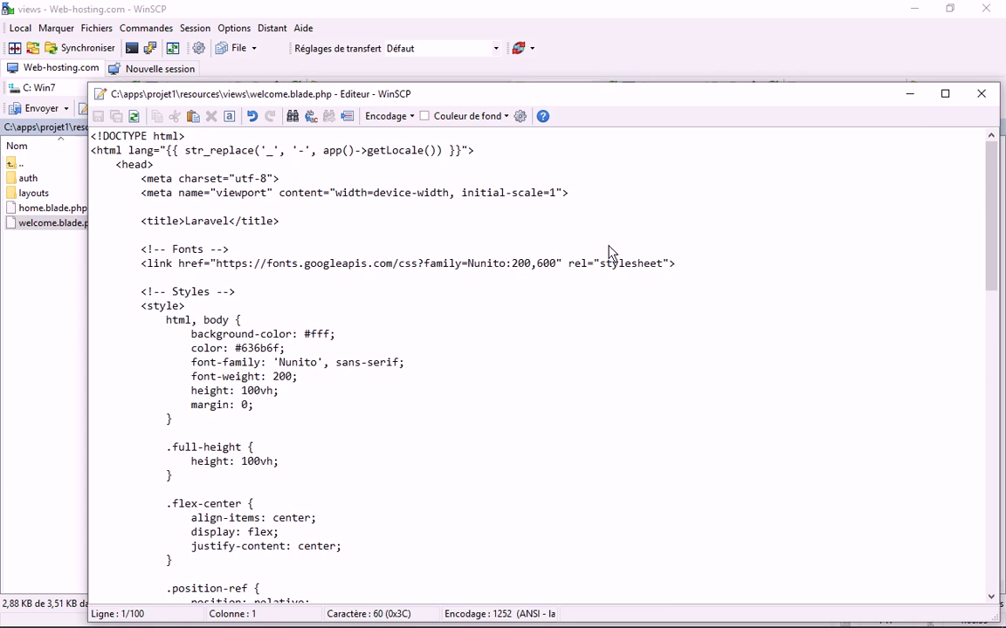
left_click(979, 96)
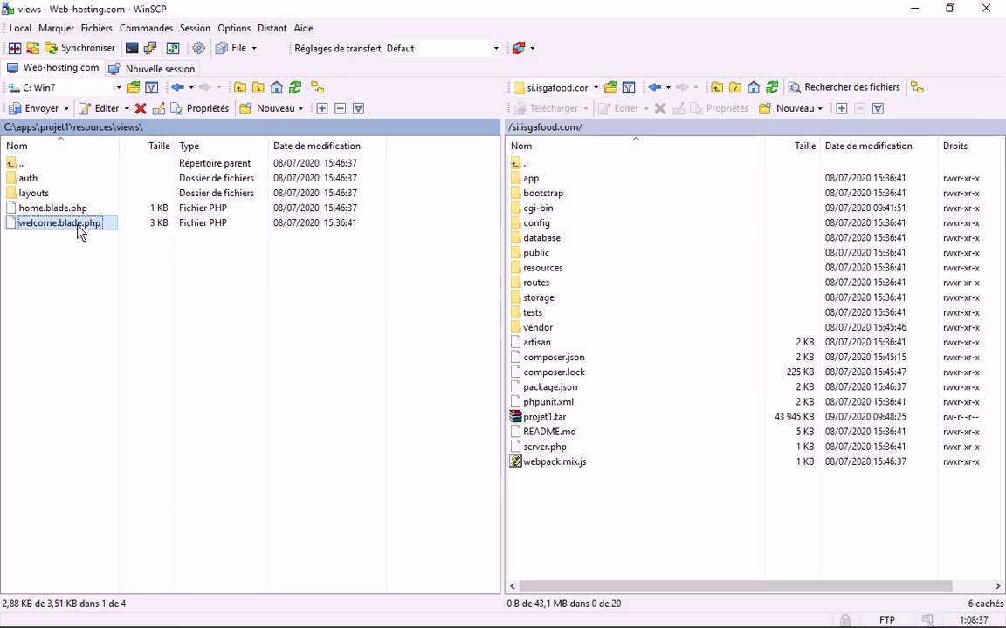
right_click(77, 225)
mouse_move(173, 259)
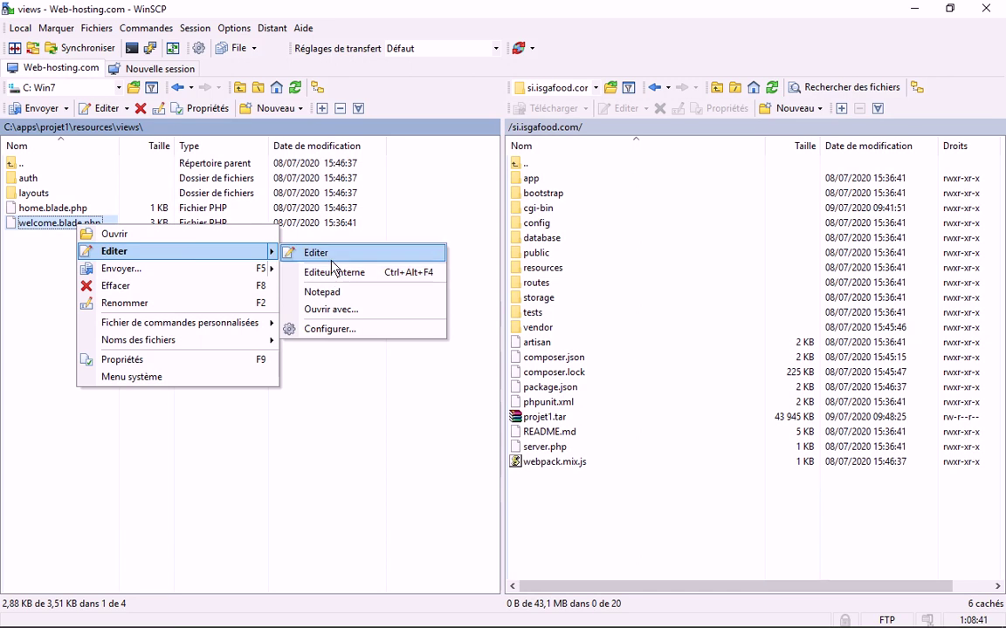
Append the author's name in parentheses after the Laravel title in welcome.blade.php, then save and close
left_click(331, 259)
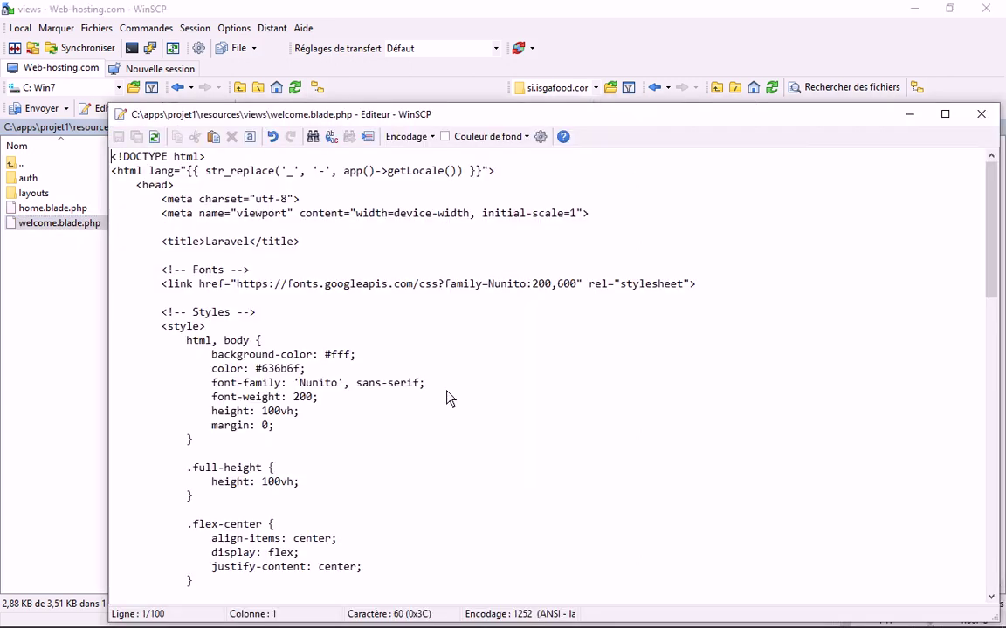
scroll(448, 399, "down", 11)
scroll(446, 404, "down", 12)
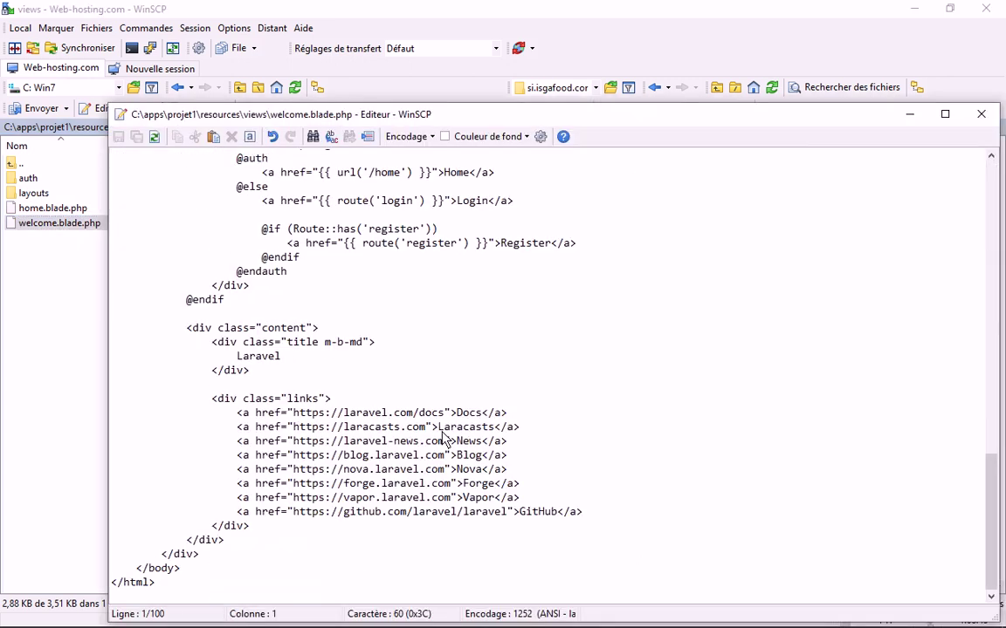
left_click(300, 360)
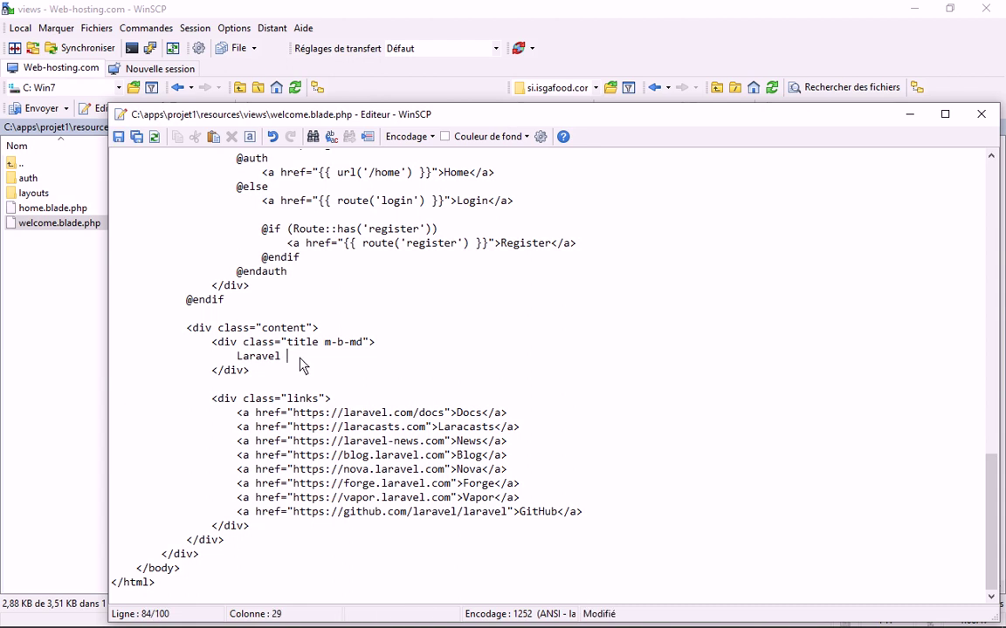
type("{Abderrahim")
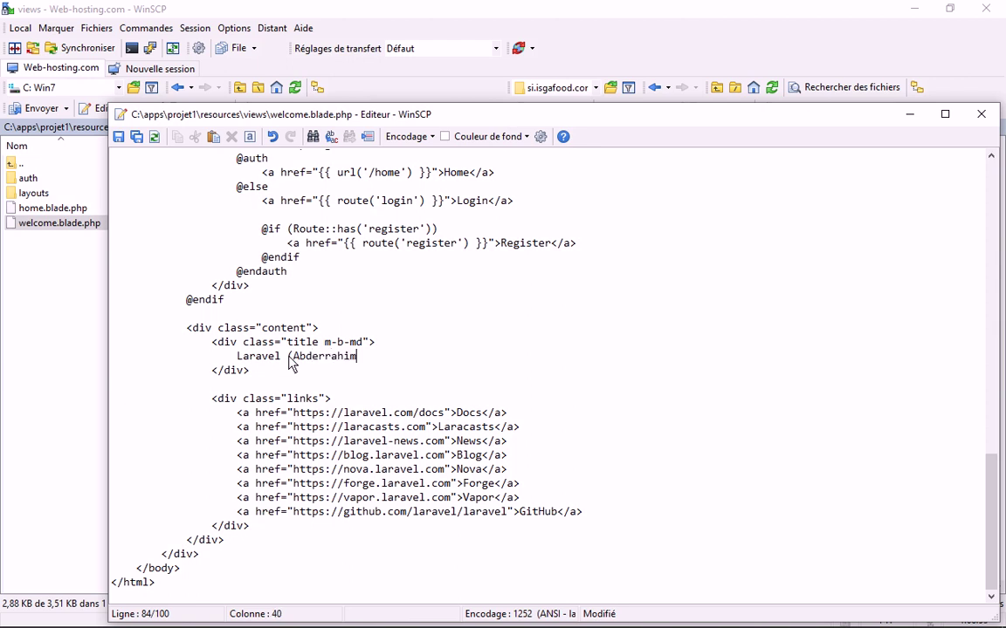
type(" H")
type("IALLI")
key("BackSpace")
key("BackSpace")
key("BackSpace")
key("BackSpace")
type("LALI)")
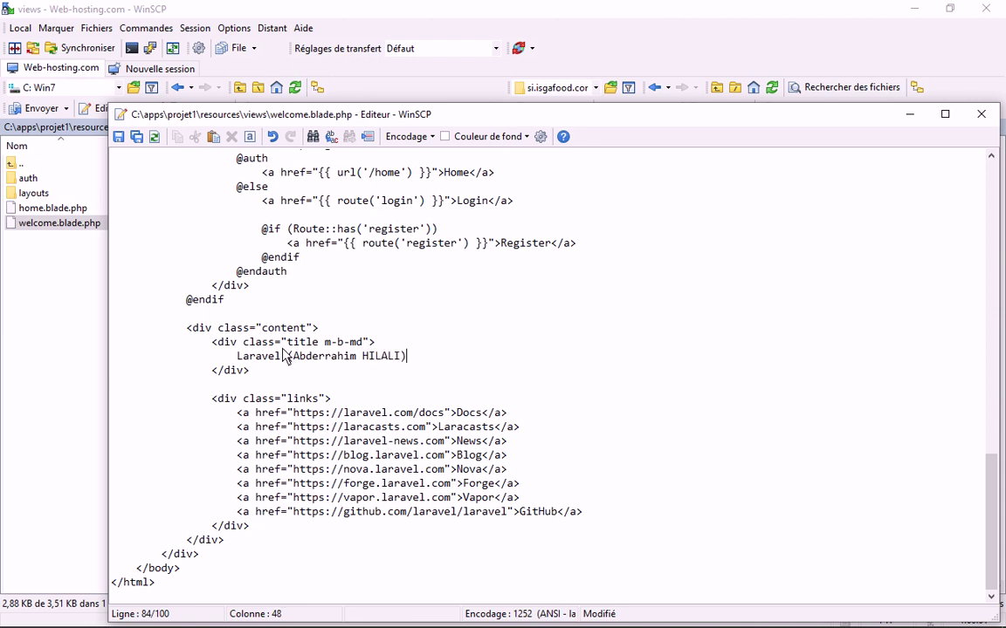
key("ctrl+s")
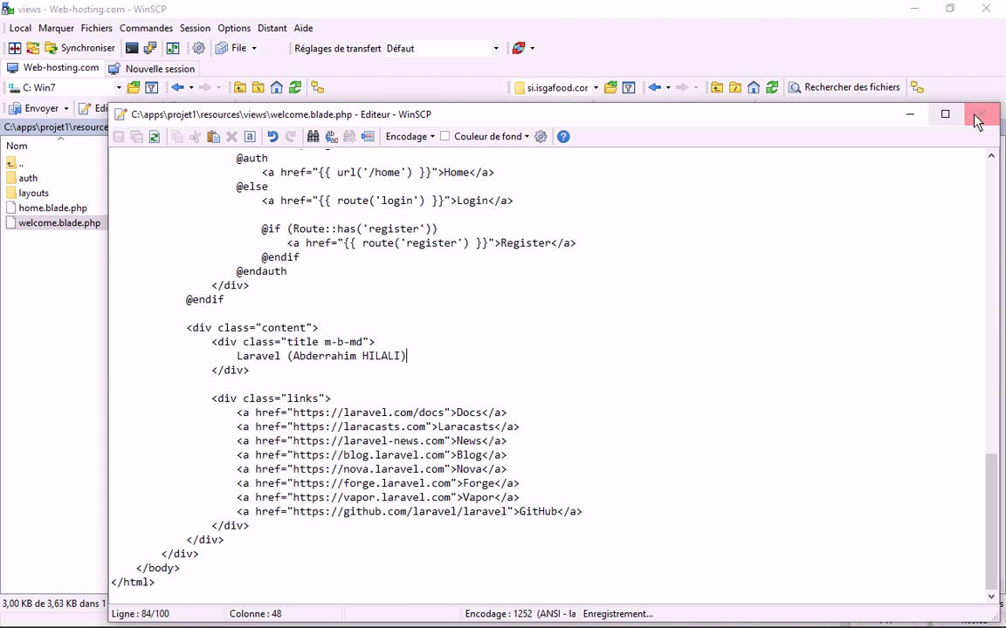
left_click(977, 116)
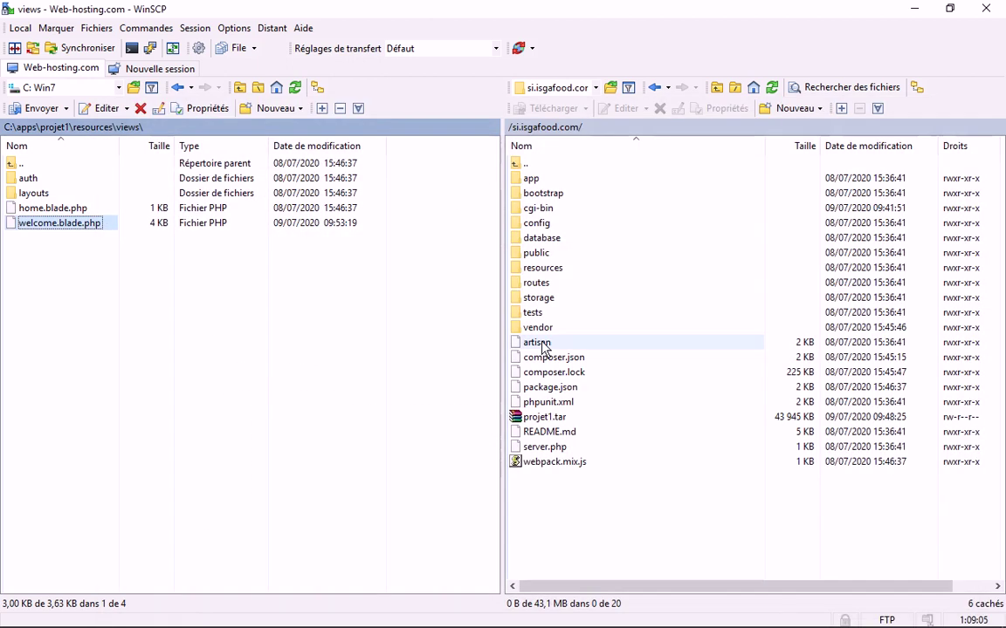
Open the server's resources/views folder in the remote panel
left_click(545, 269)
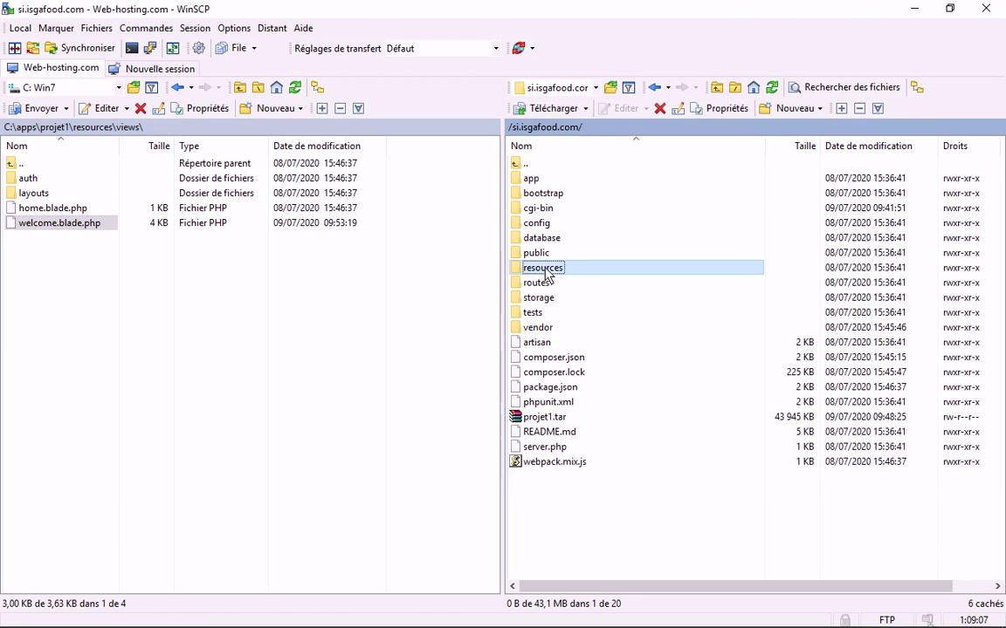
double_click(545, 270)
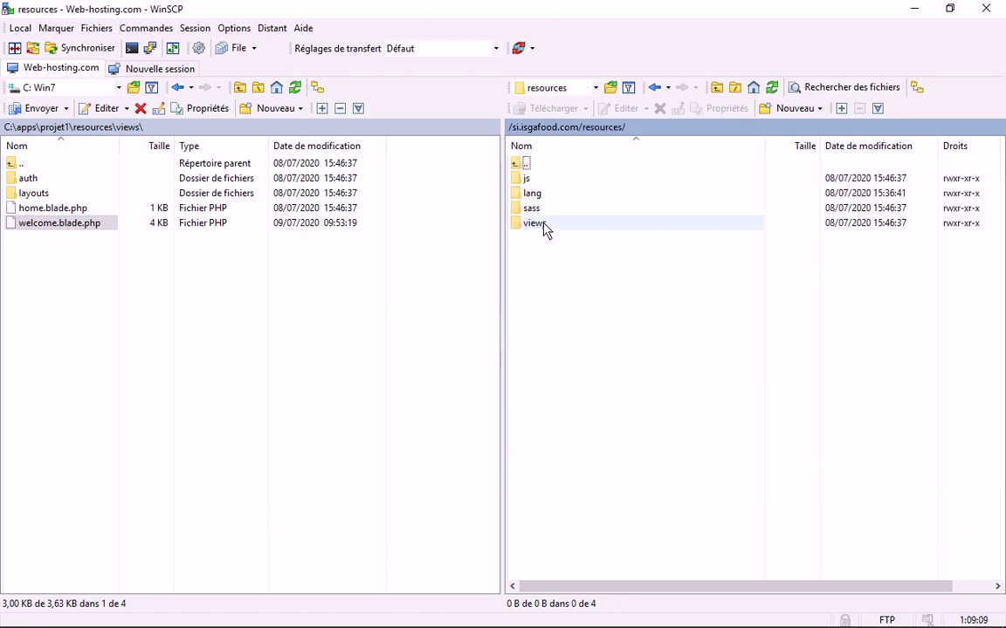
double_click(534, 225)
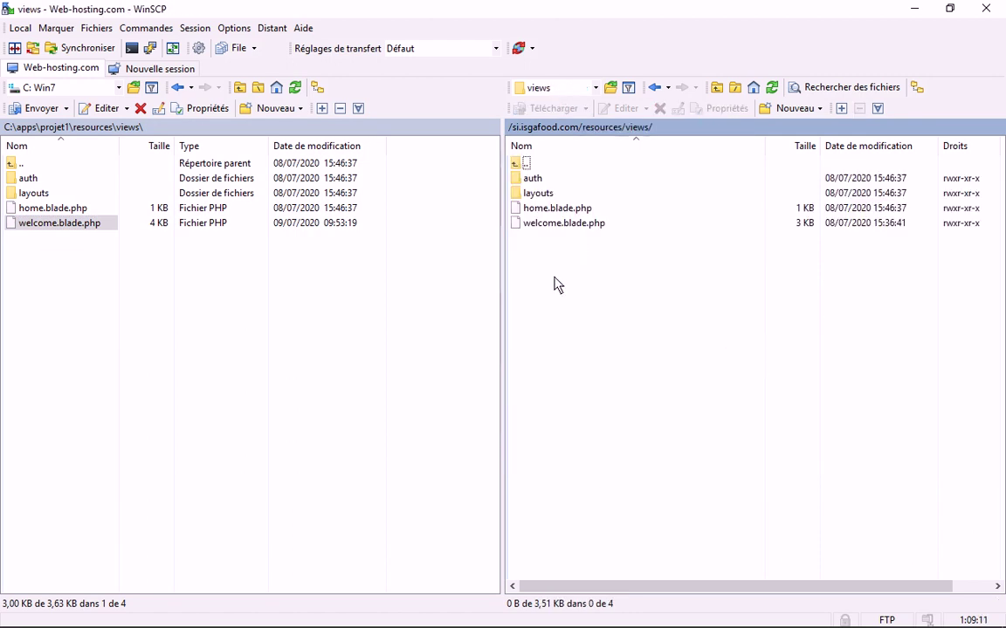
Upload the local welcome.blade.php there, overwriting the server's copy
left_click(70, 230)
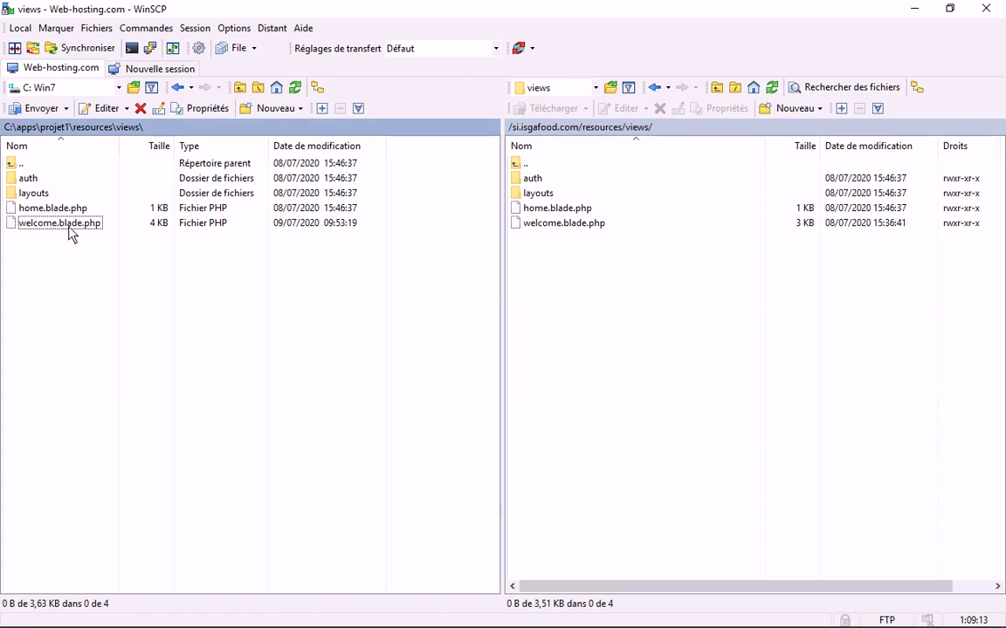
left_click(69, 228)
left_click(39, 108)
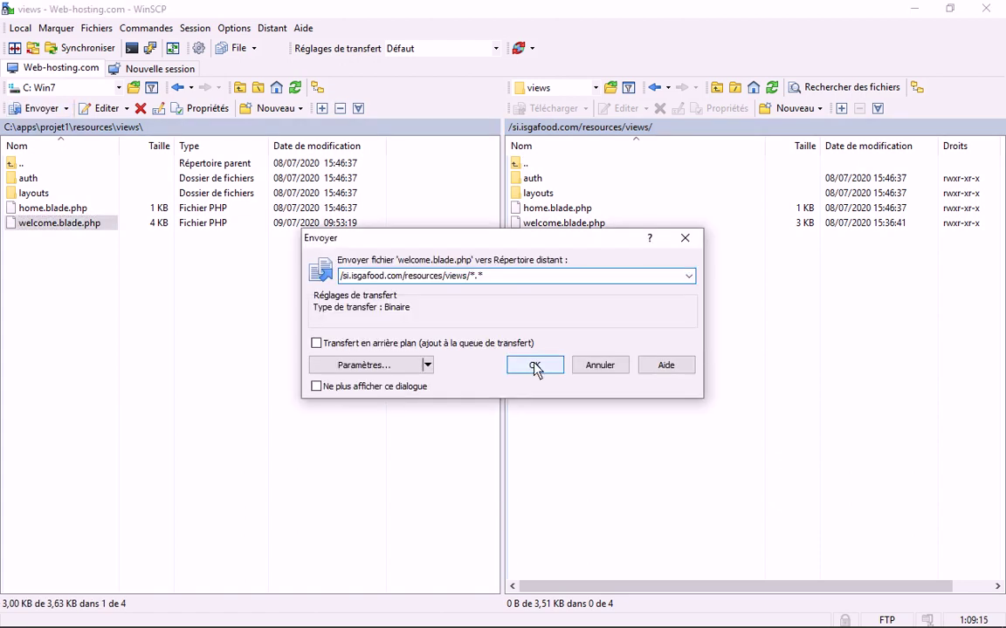
left_click(534, 366)
left_click(528, 383)
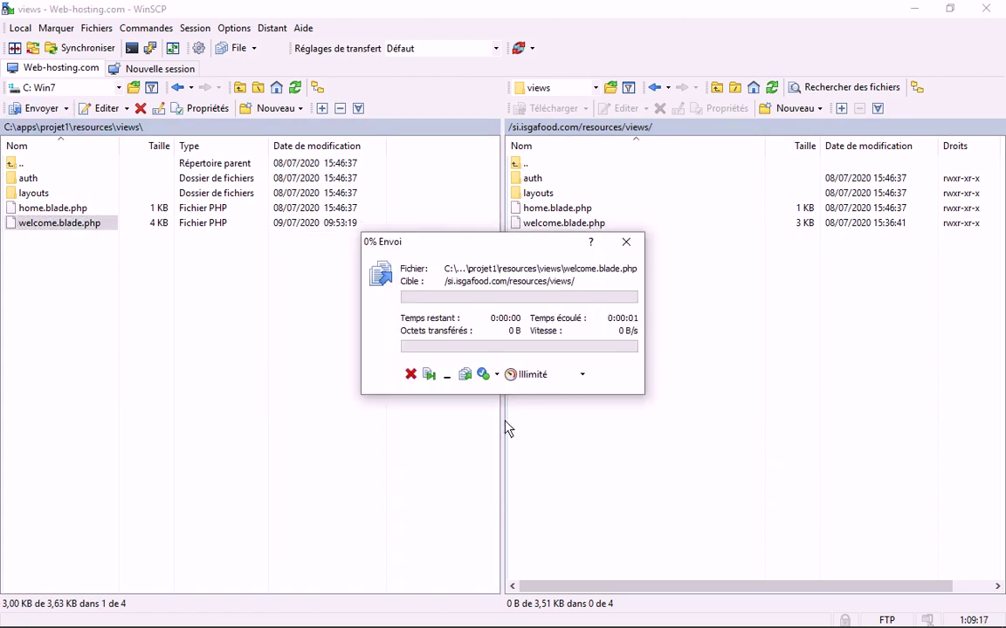
Reload the Laravel page in Firefox and highlight the new title showing the author's name
mouse_move(318, 605)
mouse_move(210, 613)
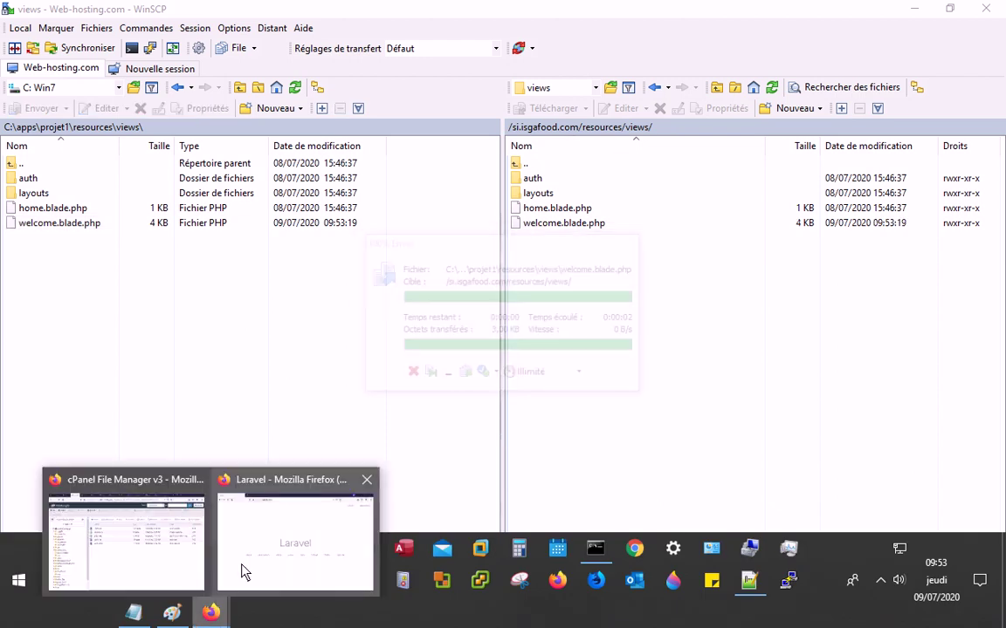
left_click(242, 566)
left_click(76, 54)
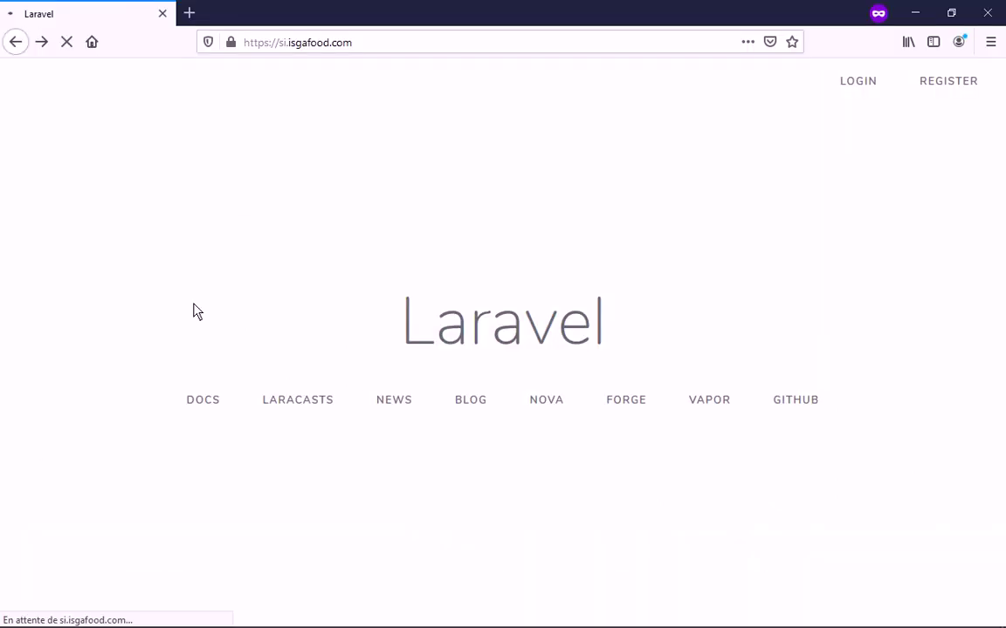
left_click_drag(908, 323, 429, 8)
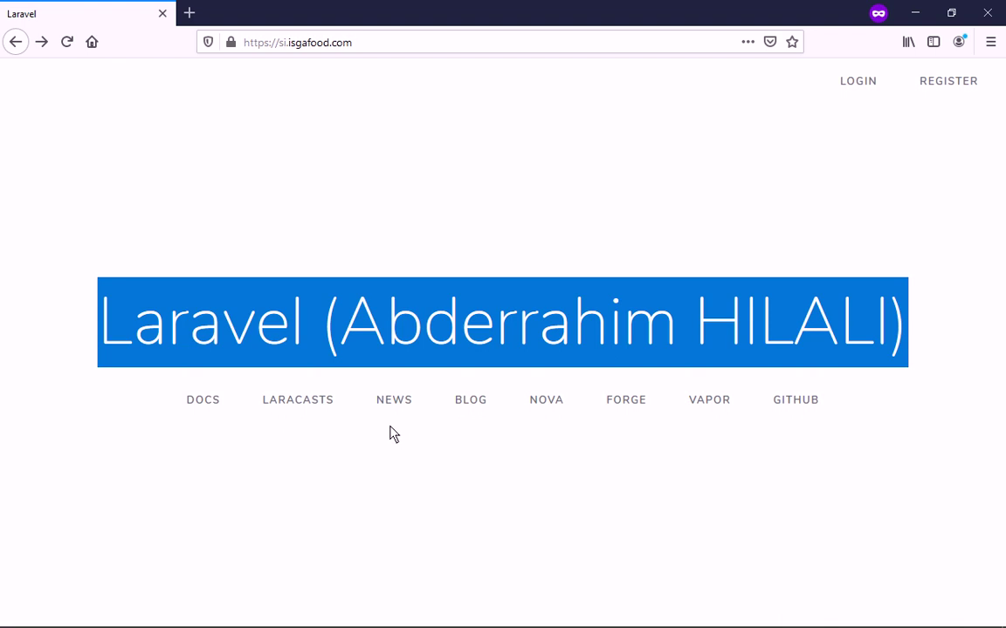
mouse_move(194, 623)
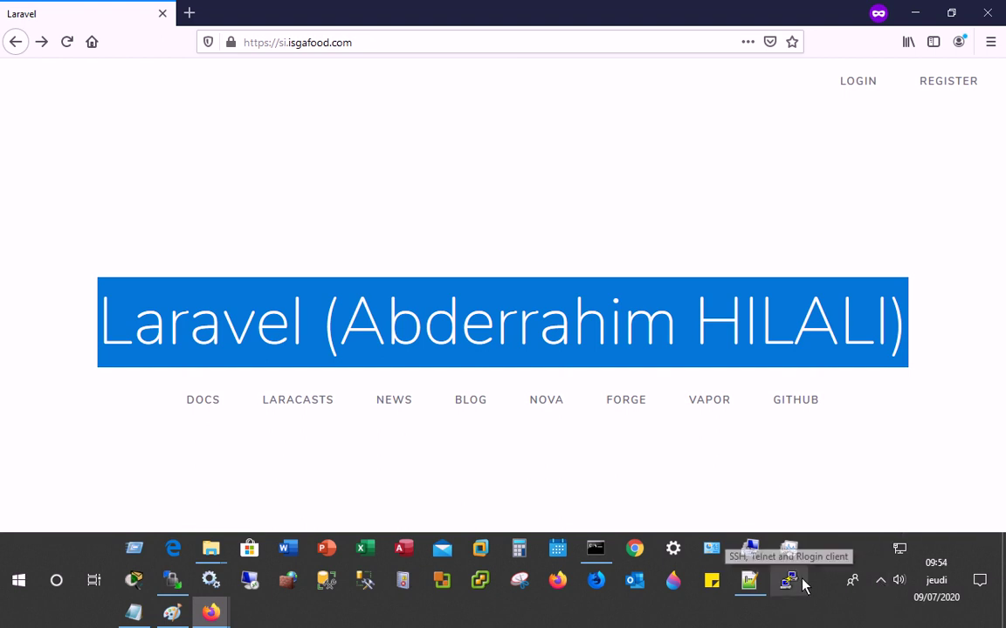
left_click(881, 583)
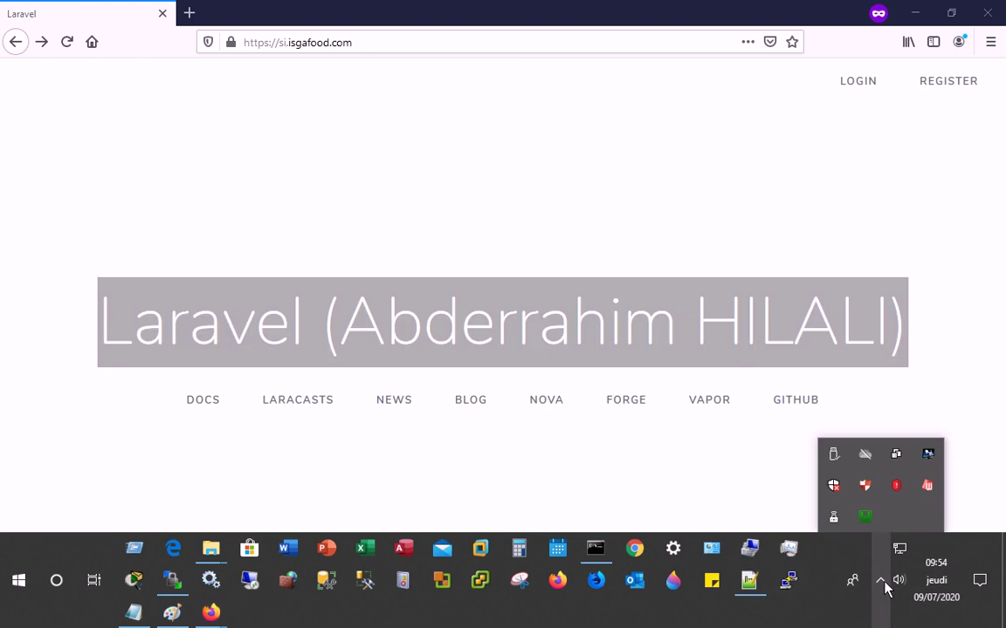